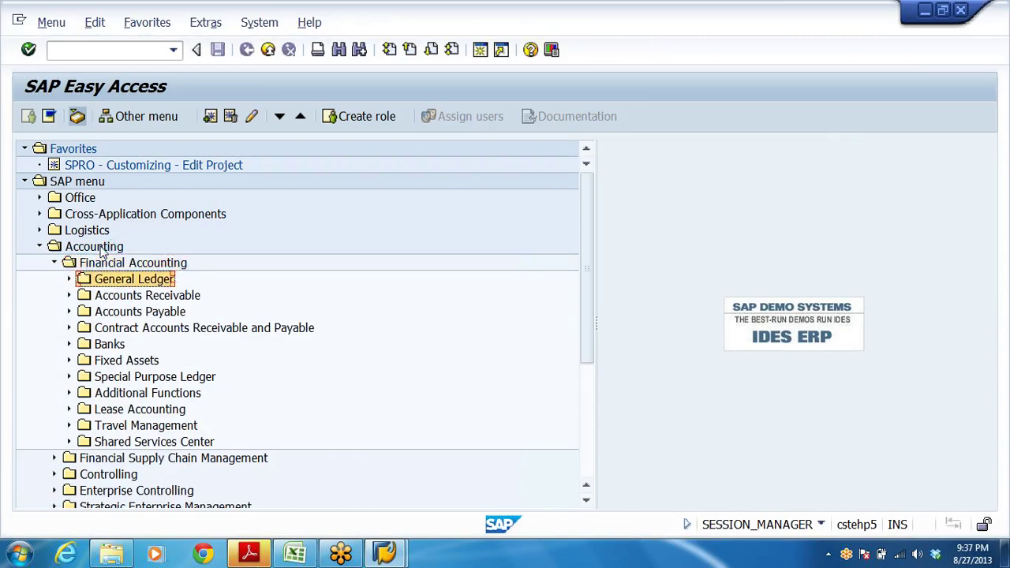
Expand the General Ledger folder and open the Display Document transaction with code FB03
key(Right)
key(Down)
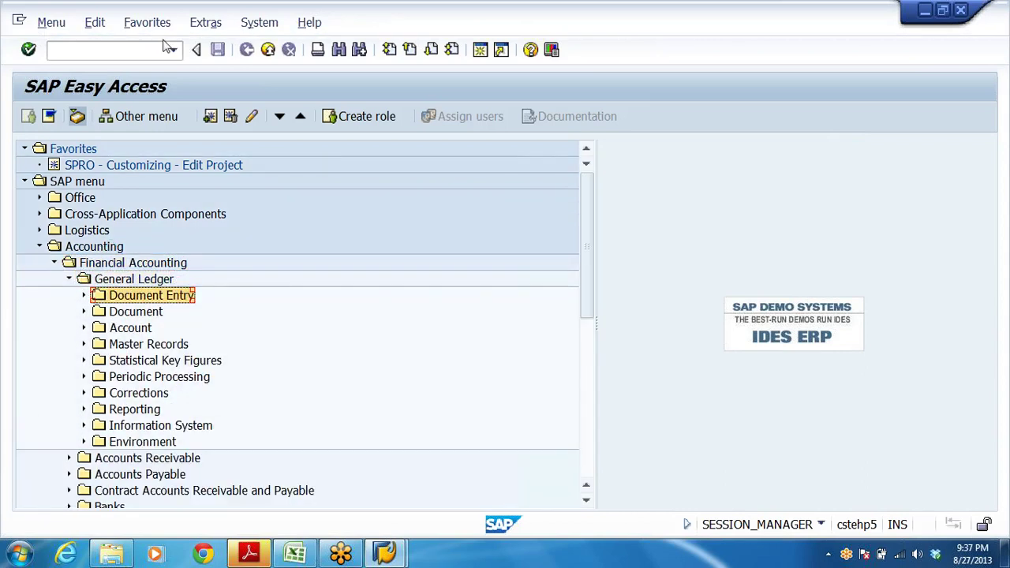
click(110, 49)
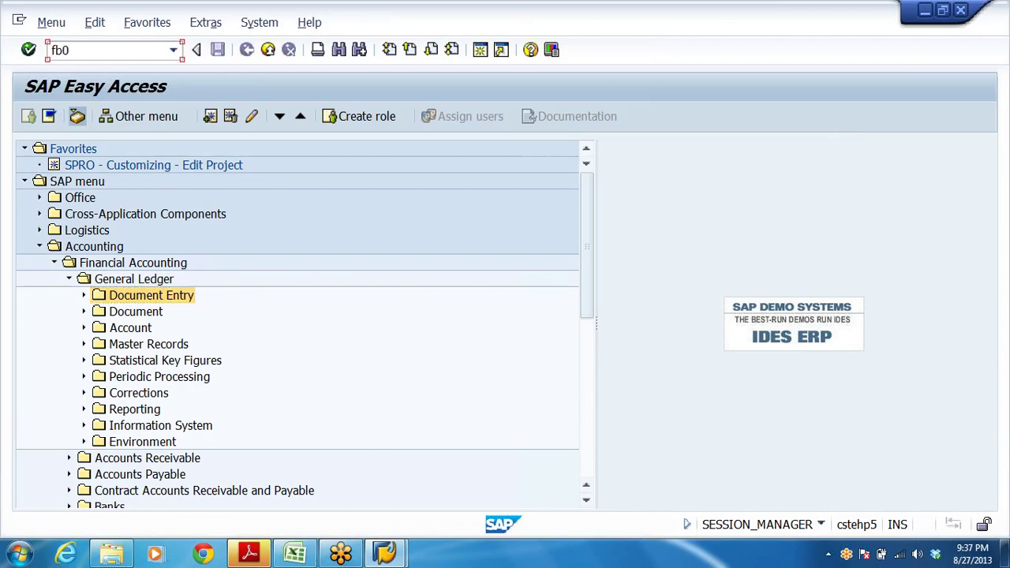
key(BackSpace)
key(BackSpace)
key(Caps_Lock)
text(FB0)
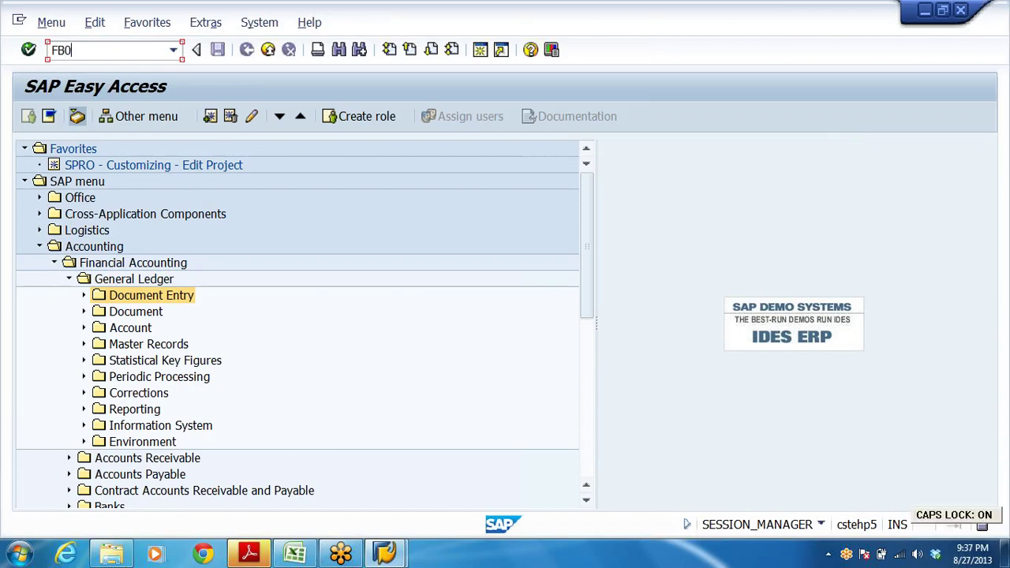
text(3)
key(Return)
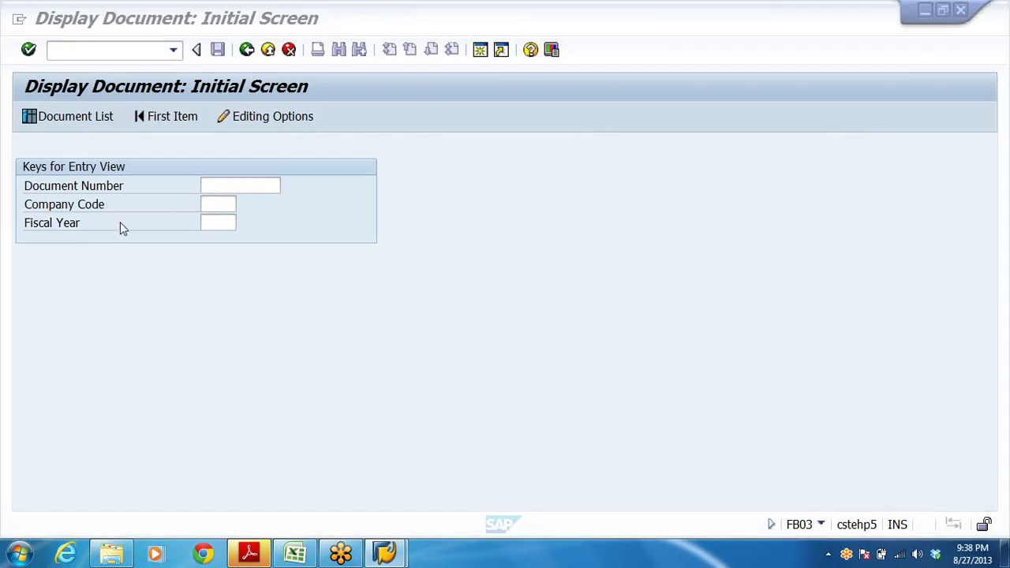
Run the document list for company code DRL in ledger 0L, and return to the SAP Easy Access screen
click(237, 215)
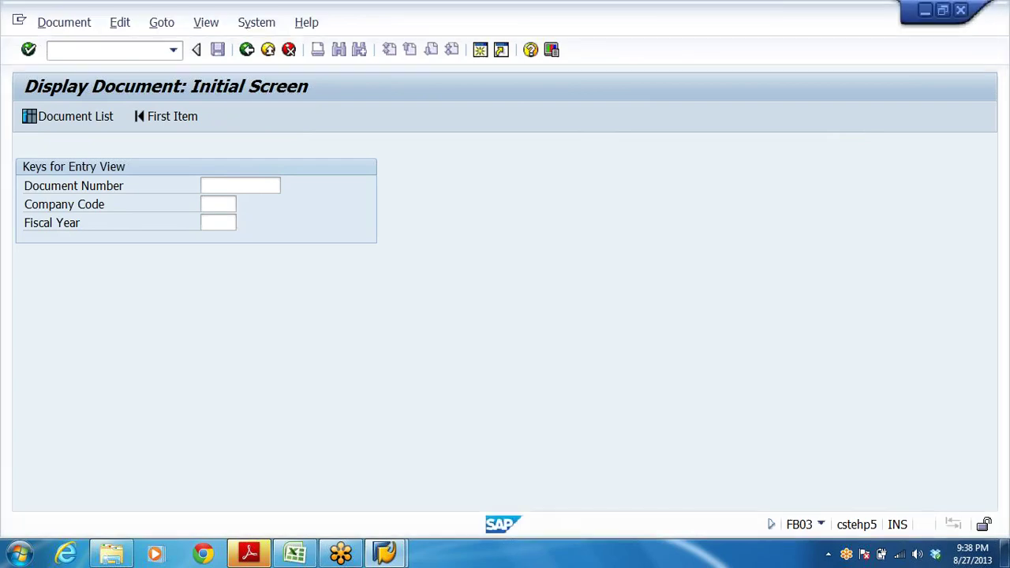
text(DRL)
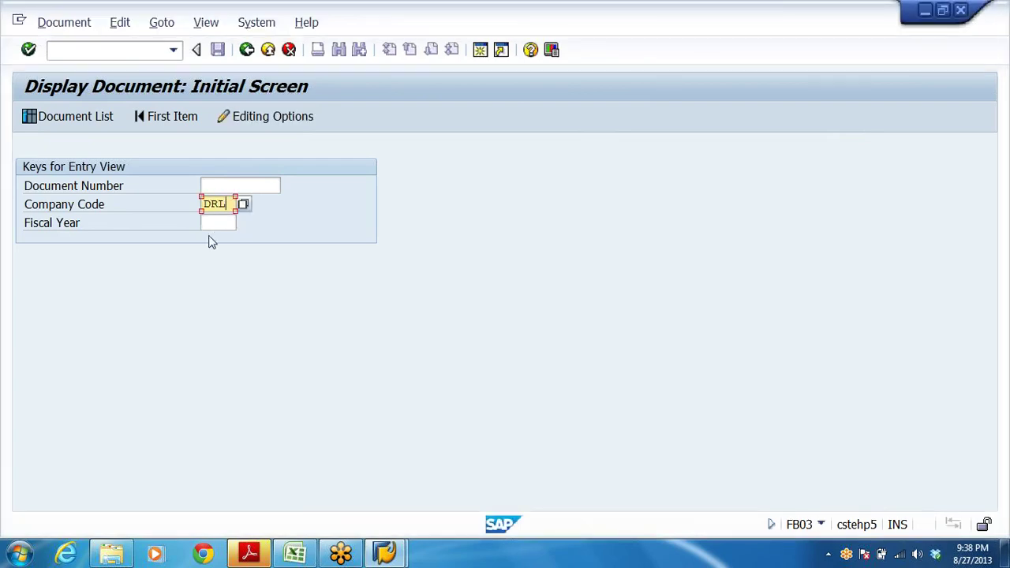
click(218, 223)
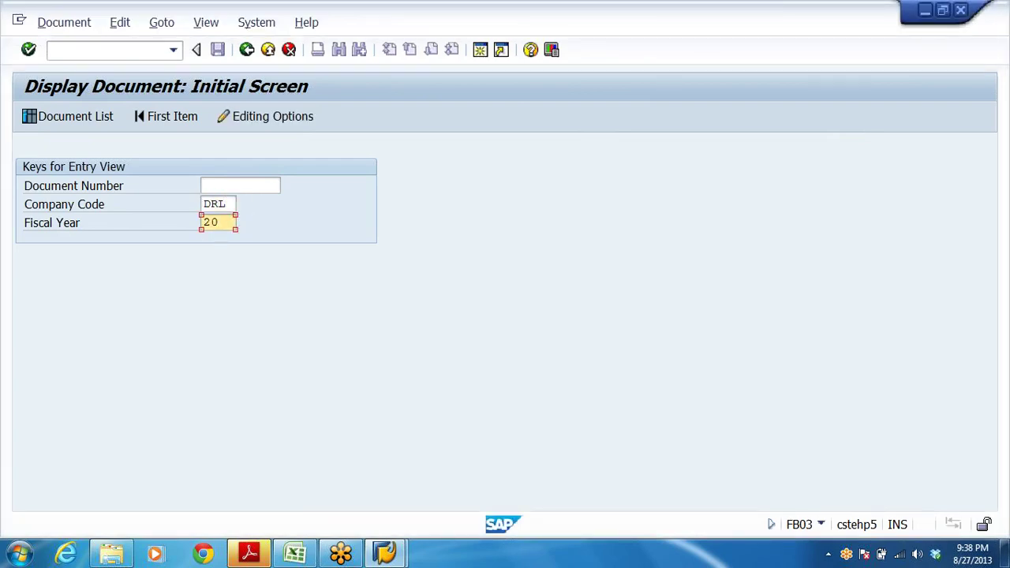
click(54, 117)
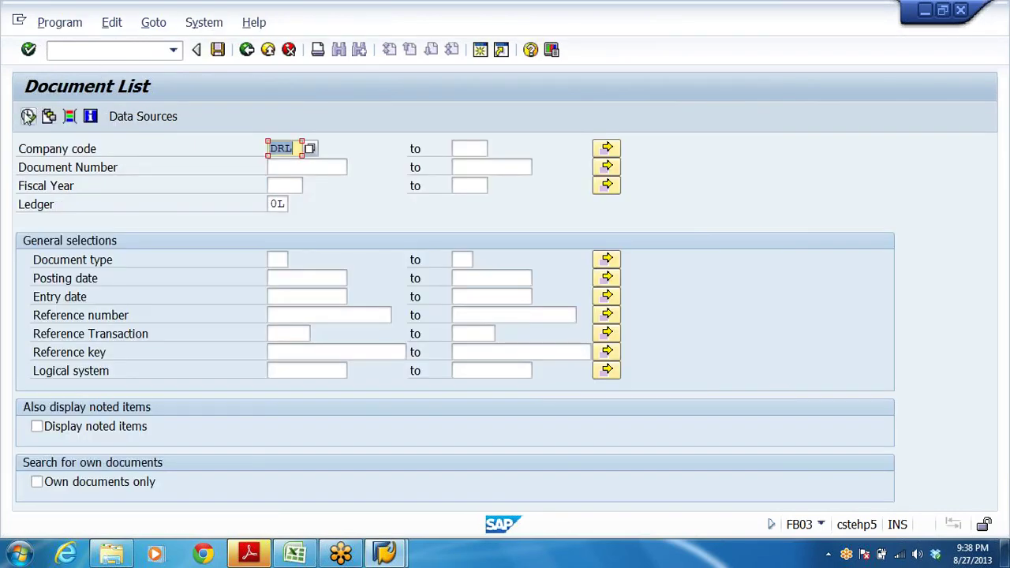
click(28, 116)
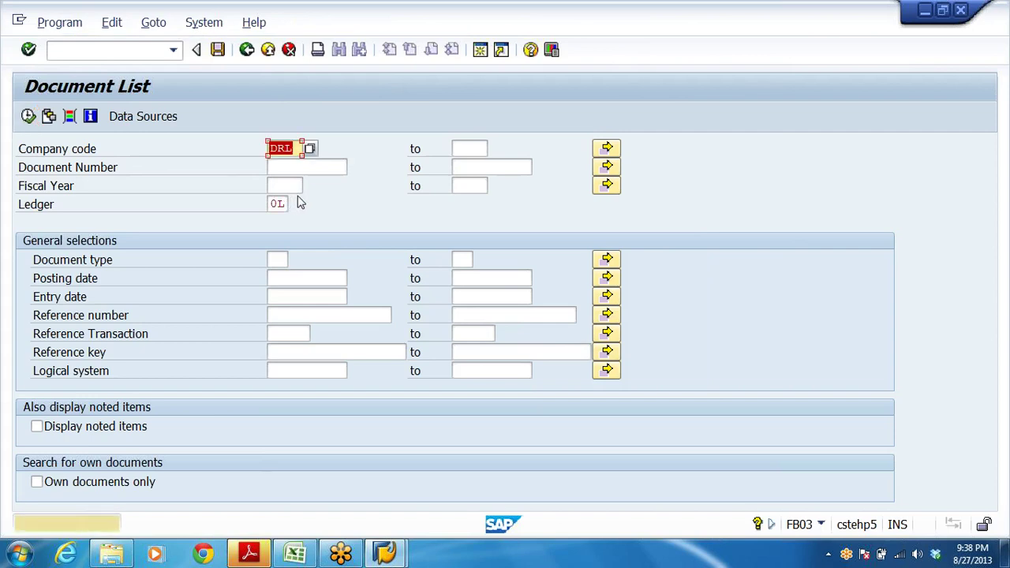
key(Return)
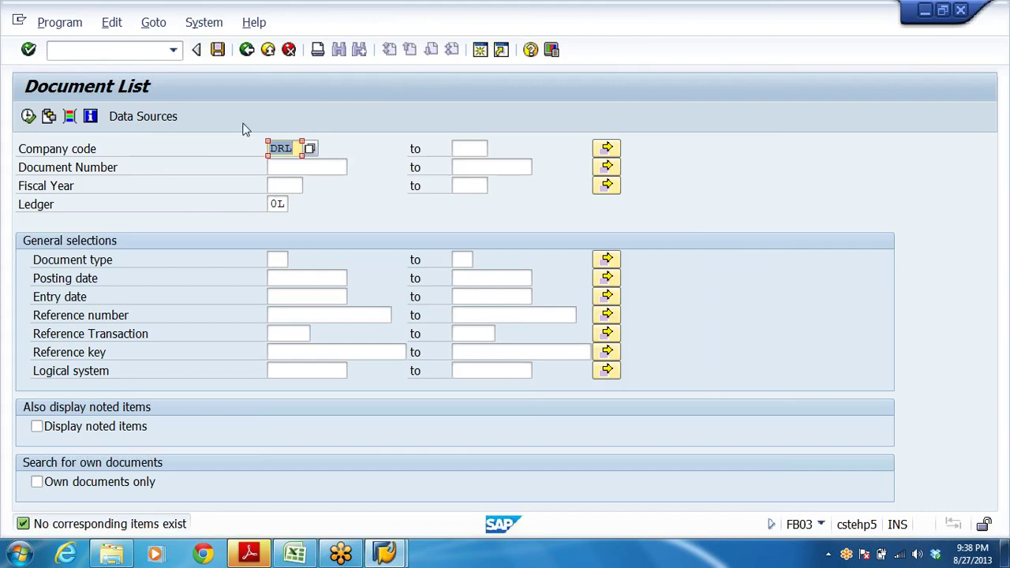
click(246, 50)
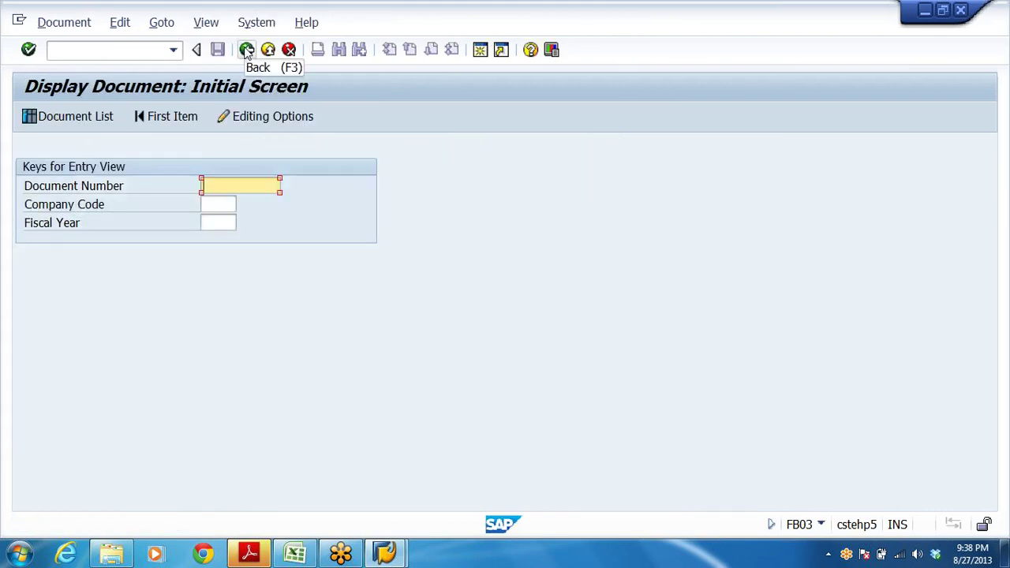
click(247, 50)
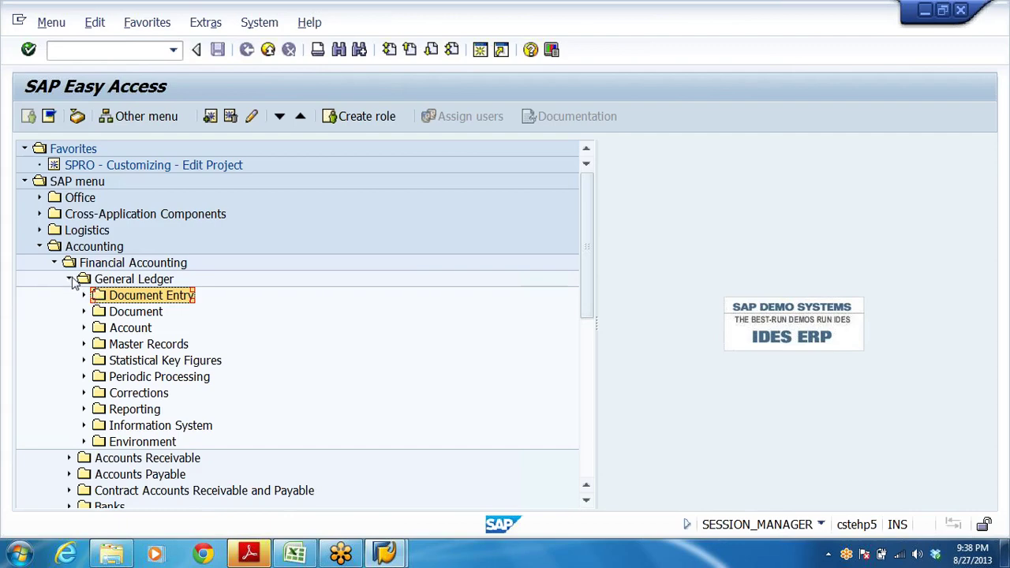
click(70, 280)
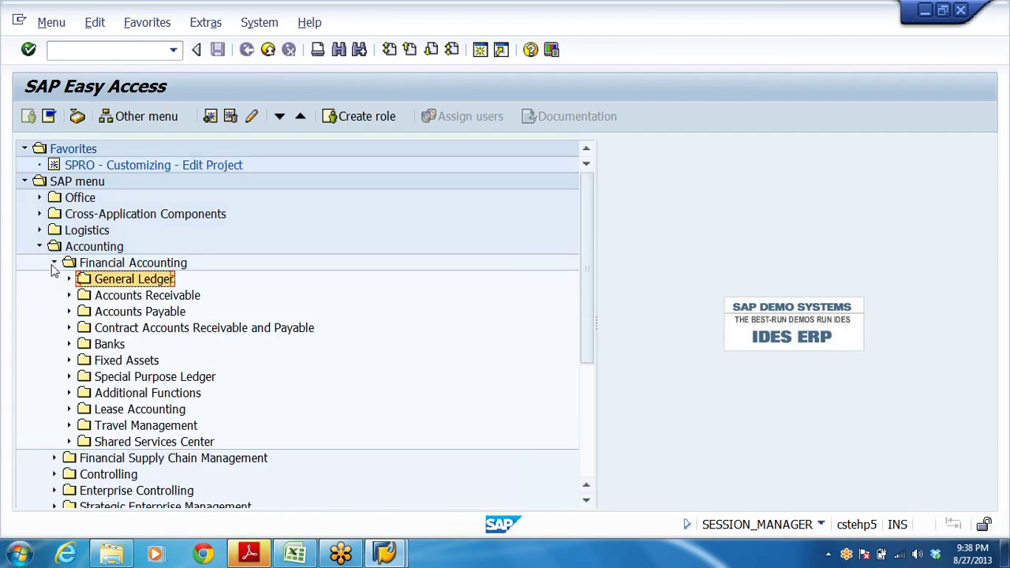
click(54, 262)
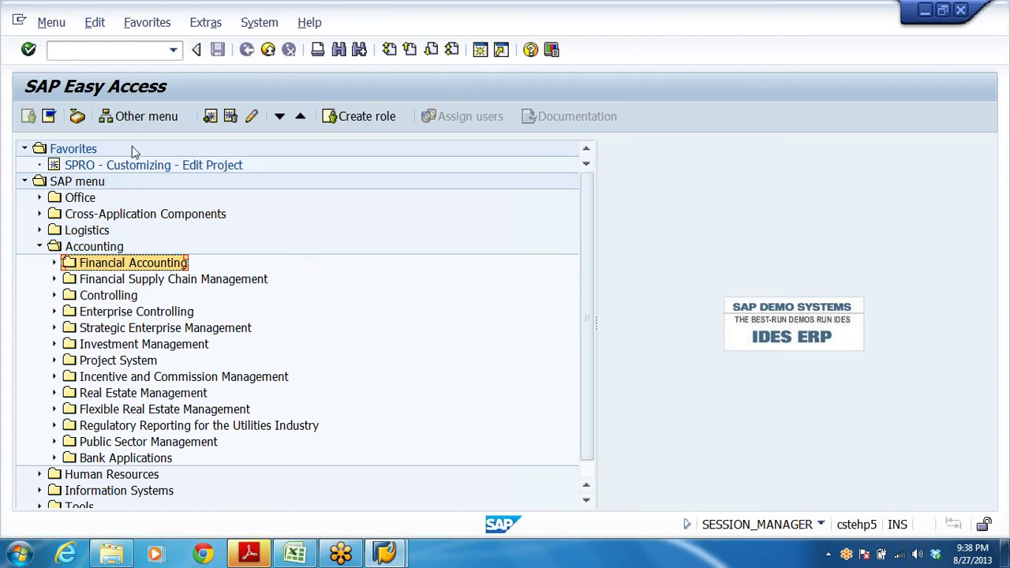
click(111, 49)
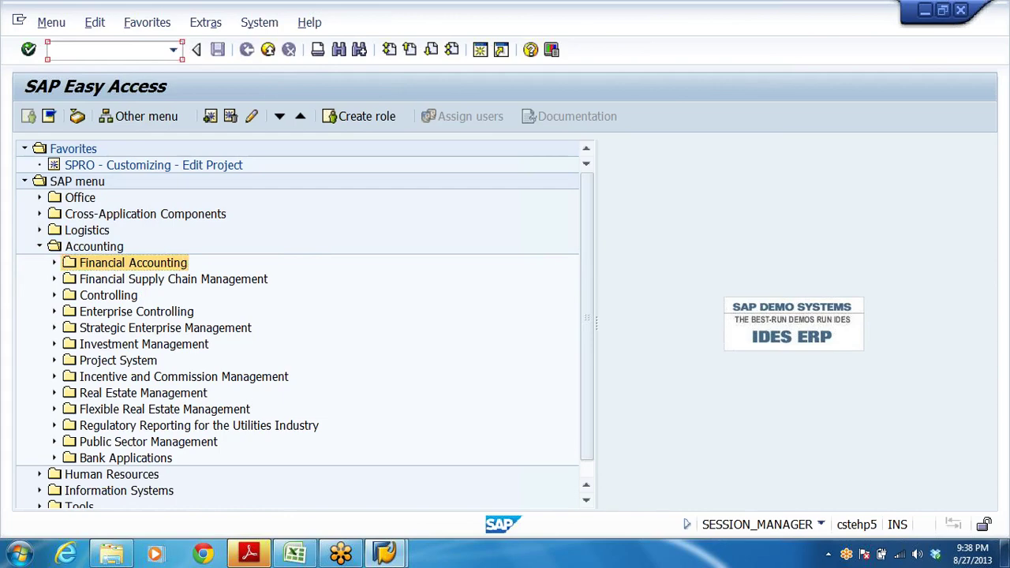
Expand Financial Accounting and its General Ledger folder, leaving Document Entry collapsed
click(113, 267)
key(Right)
key(Down)
key(Right)
key(Down)
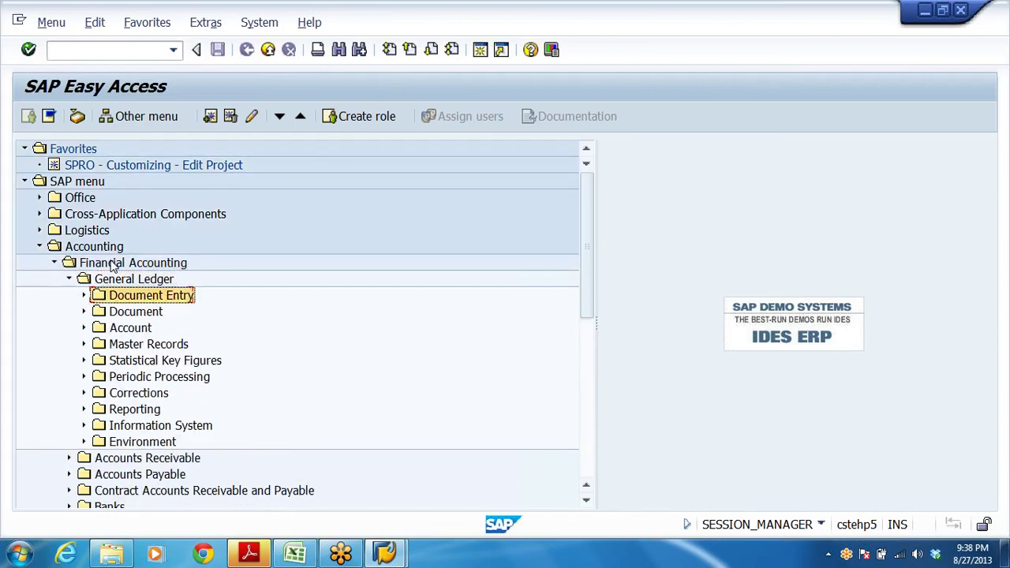
key(Right)
key(Left)
Expand Master Records, G/L Accounts and Individual Processing, and open FS00 - Centrally
key(Down)
key(Down)
key(Down)
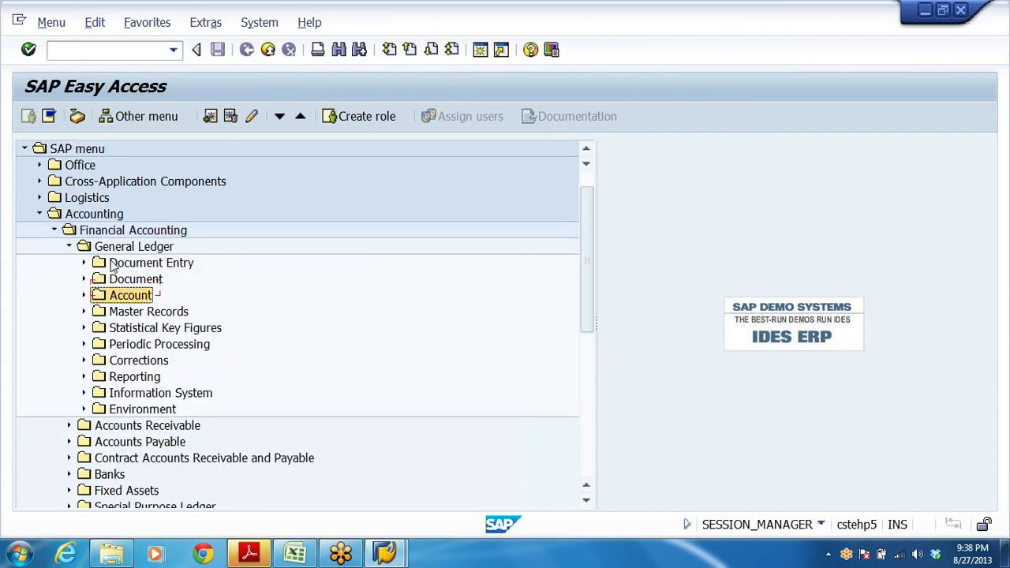
key(Right)
key(Down)
key(Right)
key(Down)
key(Right)
key(Down)
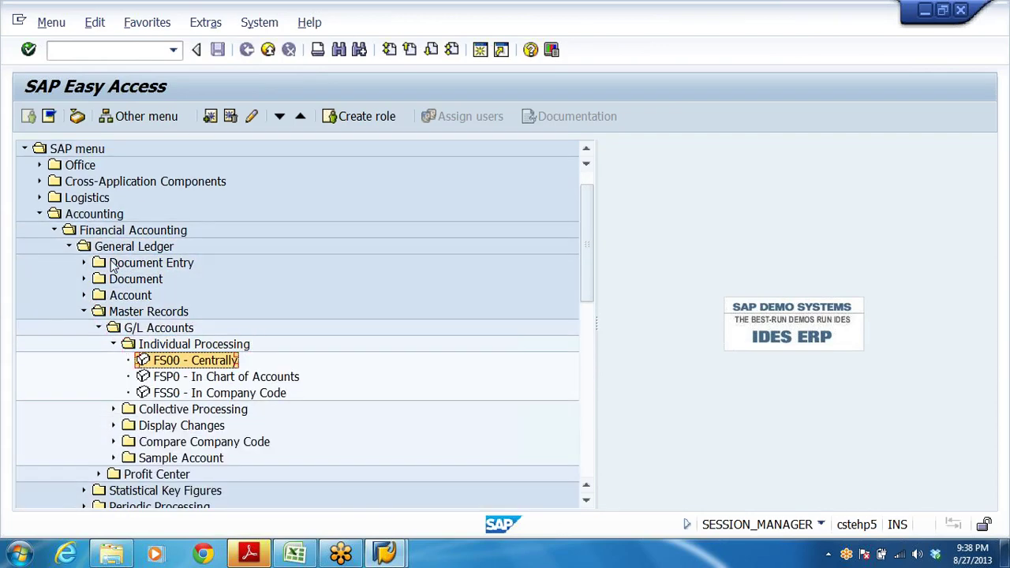
key(Return)
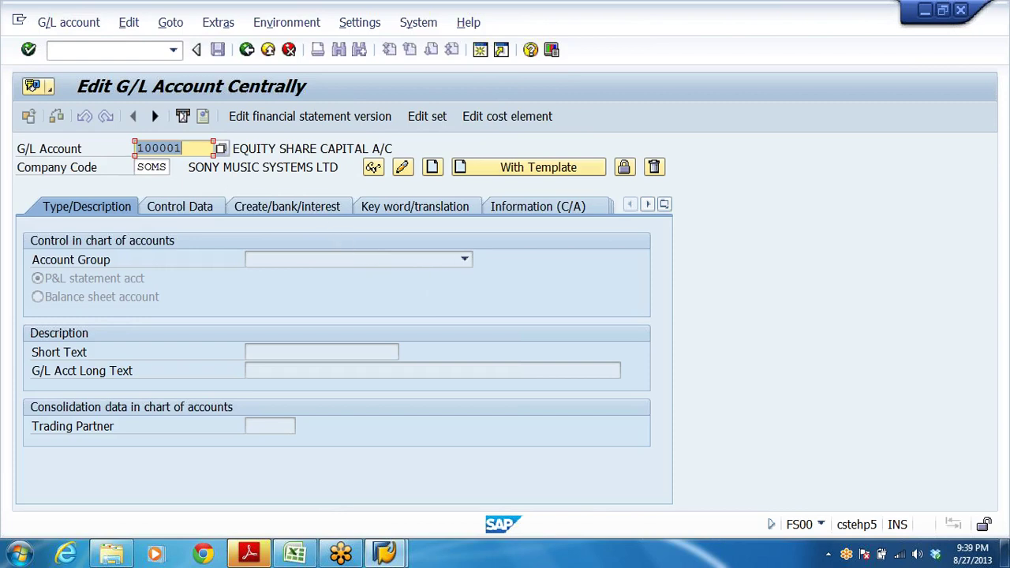
Set the company code to DRL and try to display the entered G/L account
click(151, 167)
click(161, 167)
click(148, 212)
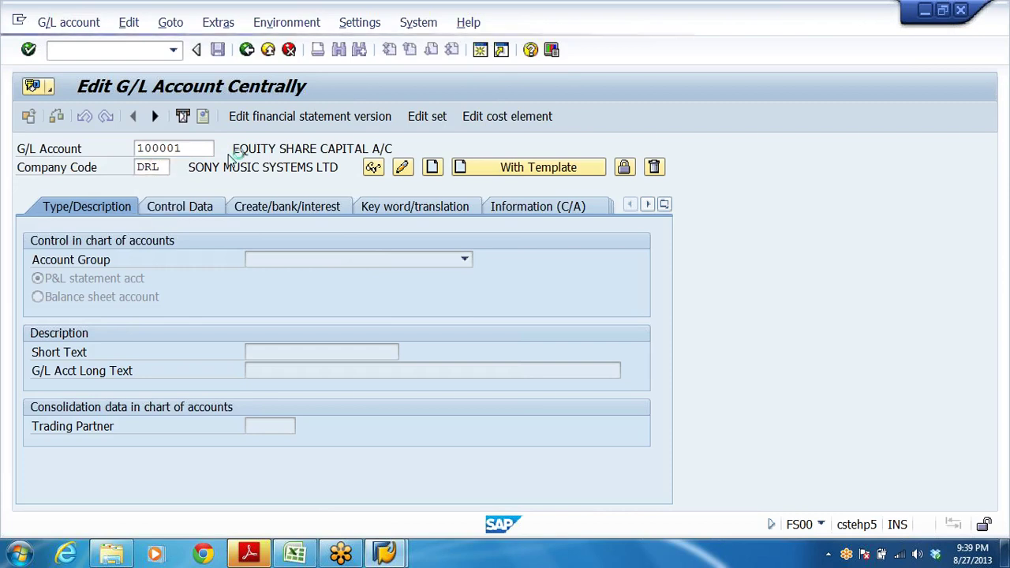
key(Return)
click(508, 507)
click(373, 166)
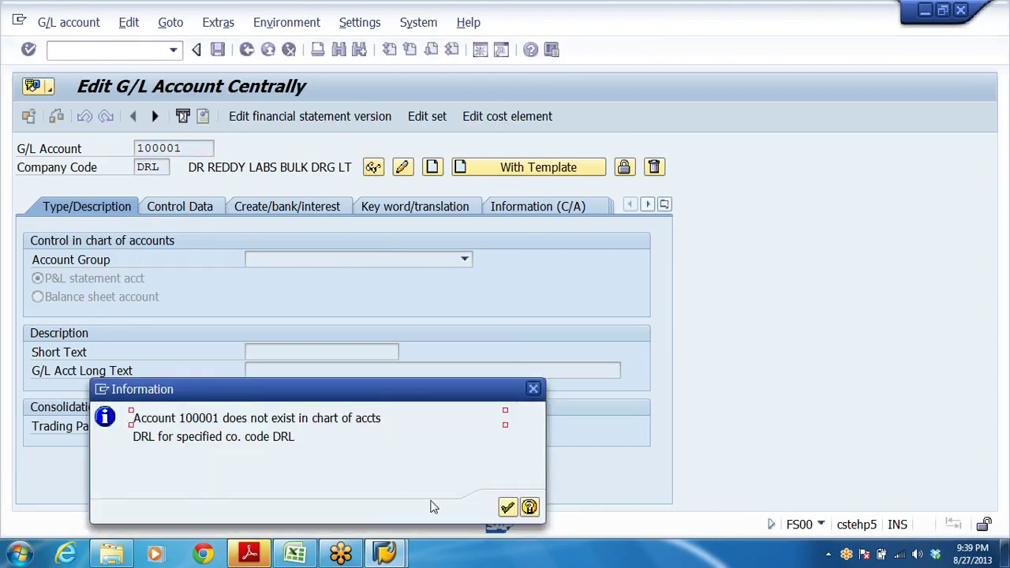
click(508, 507)
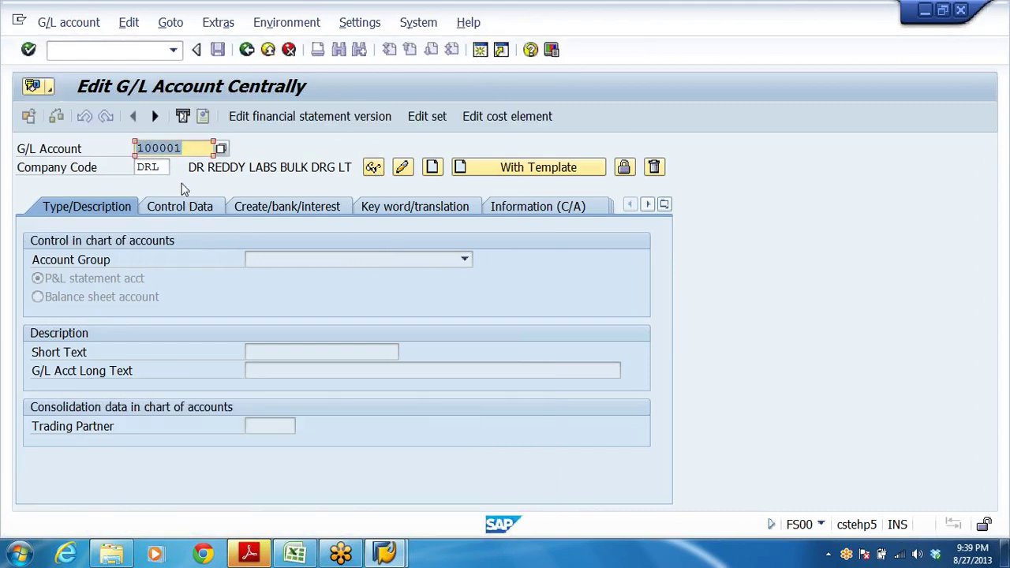
Clear the G/L account number and search for all accounts in chart of accounts DRL, limited to 500
click(182, 147)
key(BackSpace)
key(BackSpace)
key(BackSpace)
key(BackSpace)
key(BackSpace)
key(BackSpace)
click(225, 141)
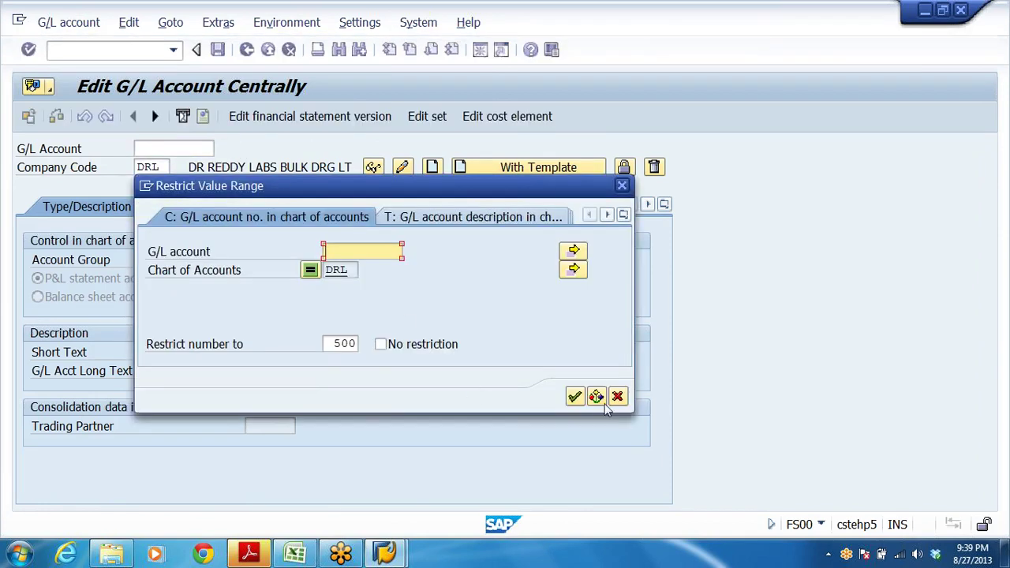
click(574, 396)
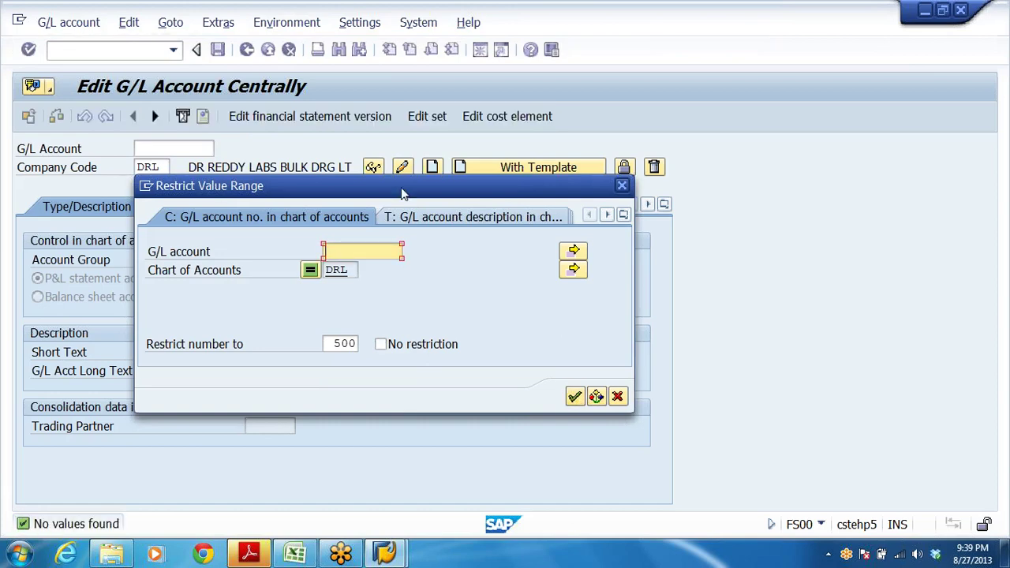
click(621, 186)
click(622, 186)
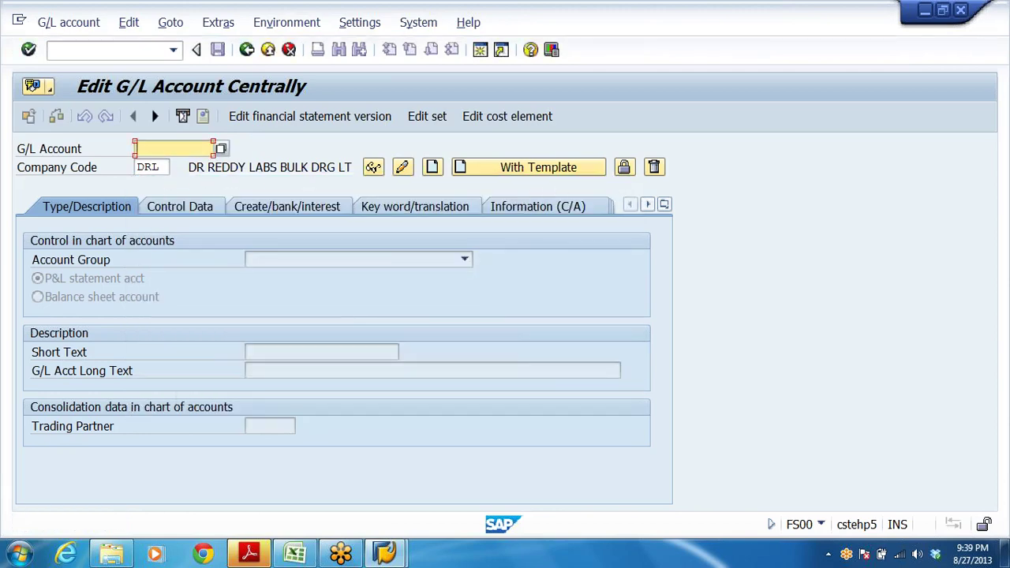
Choose company code DRL, DR REDDY LABS BULK DRG LT, from the list of company codes
click(166, 167)
key(Return)
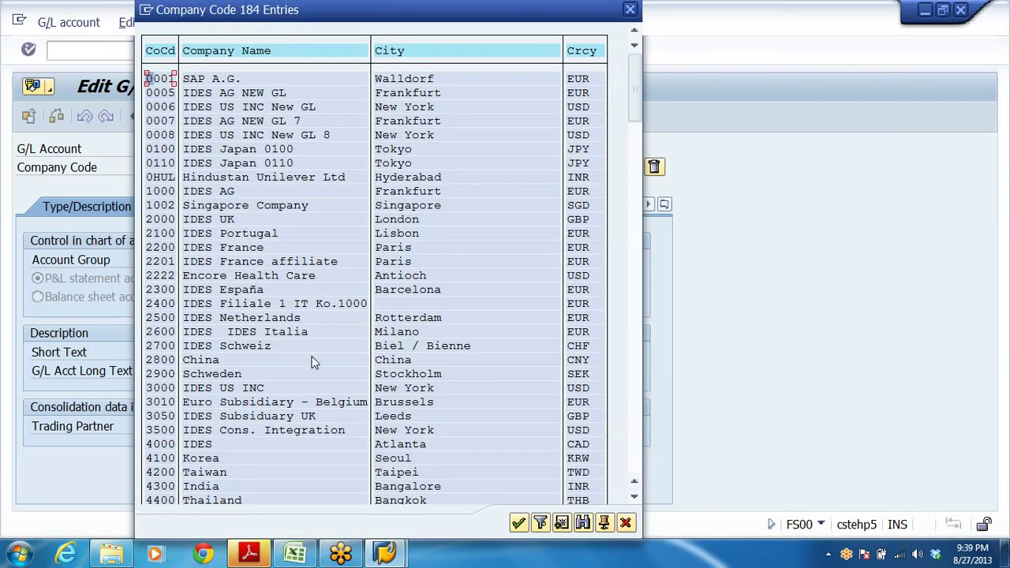
click(636, 461)
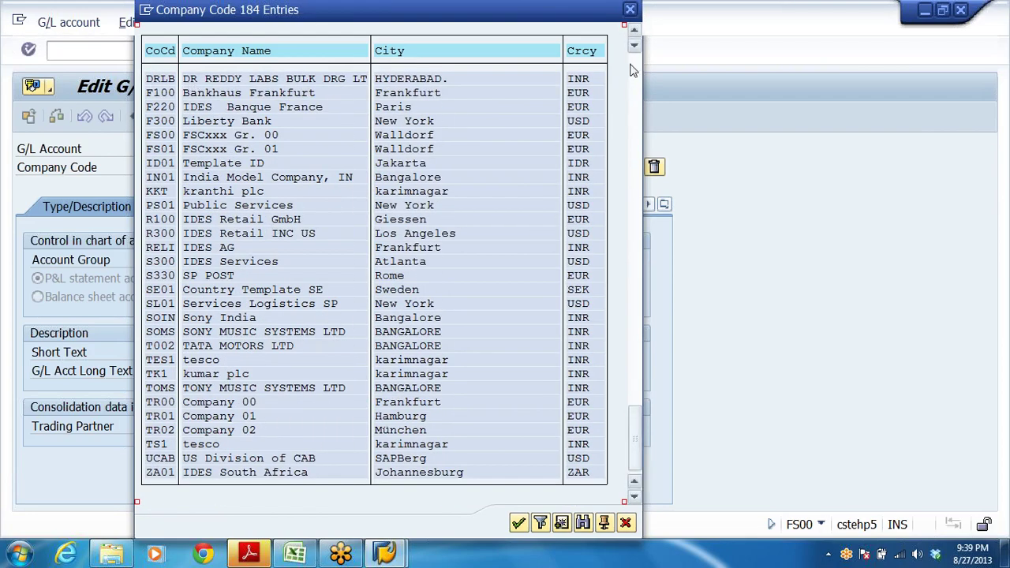
click(634, 30)
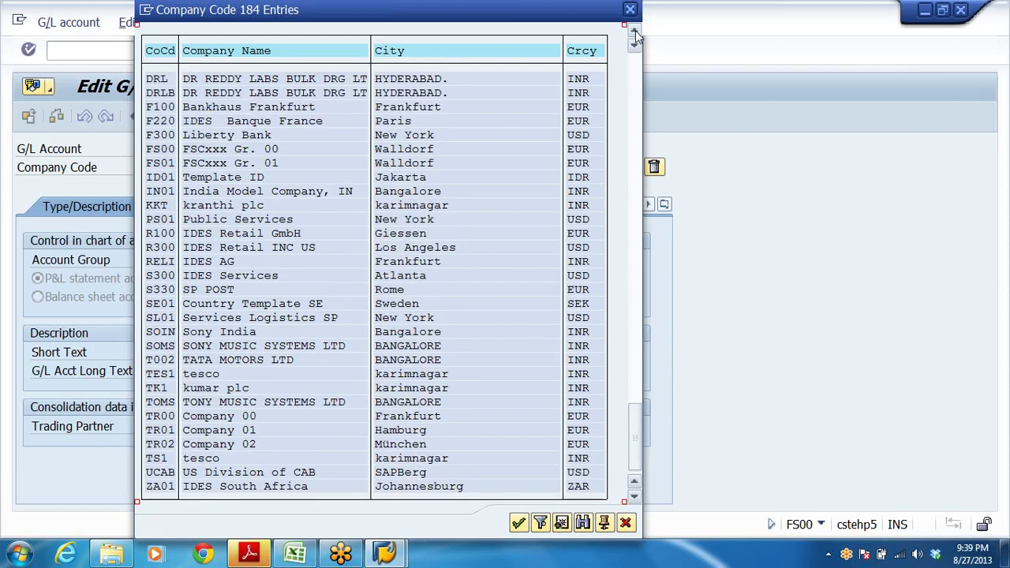
double_click(168, 79)
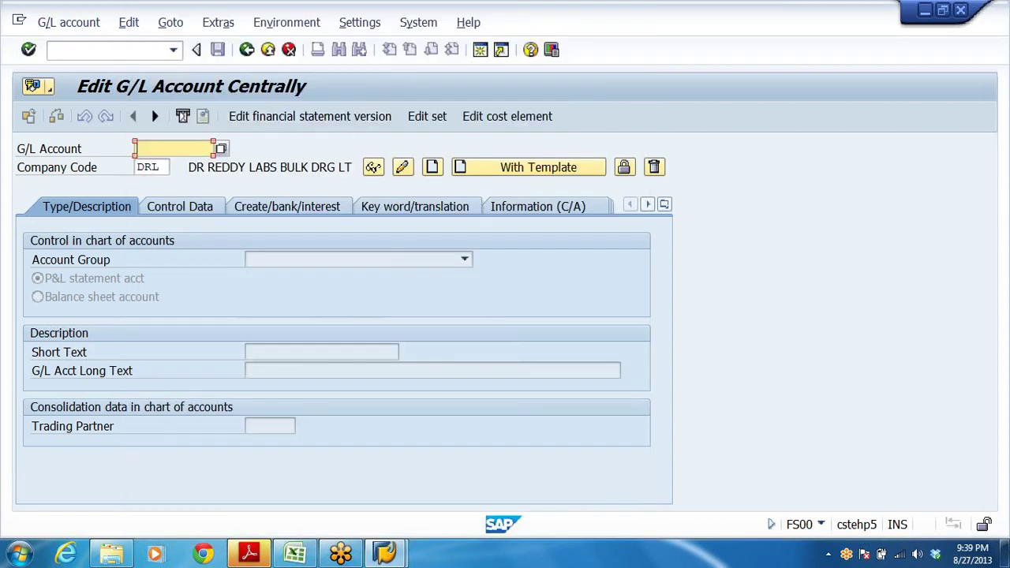
Search again for G/L accounts in chart of accounts DRL, and leave the G/L account transaction
click(222, 149)
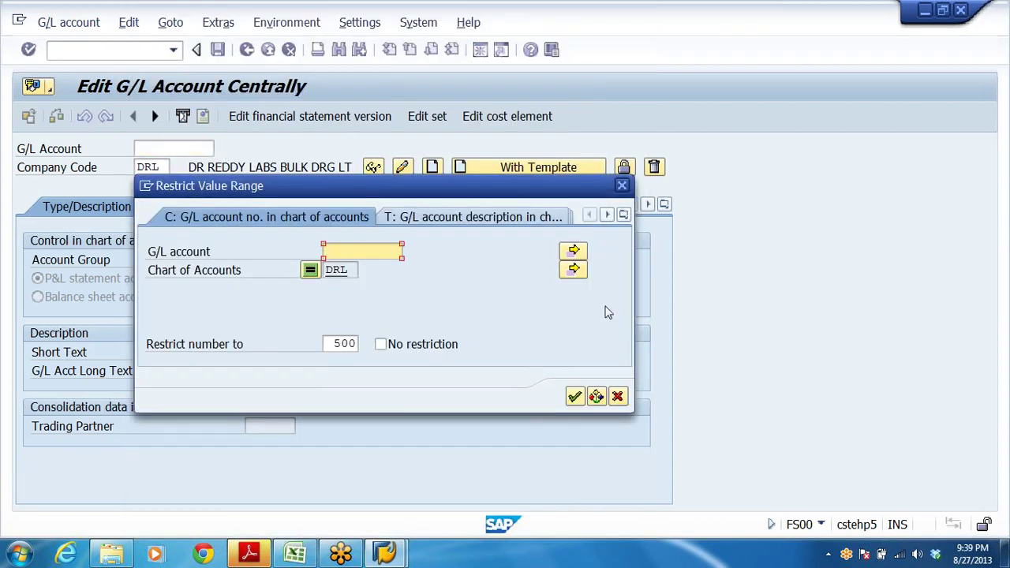
click(575, 397)
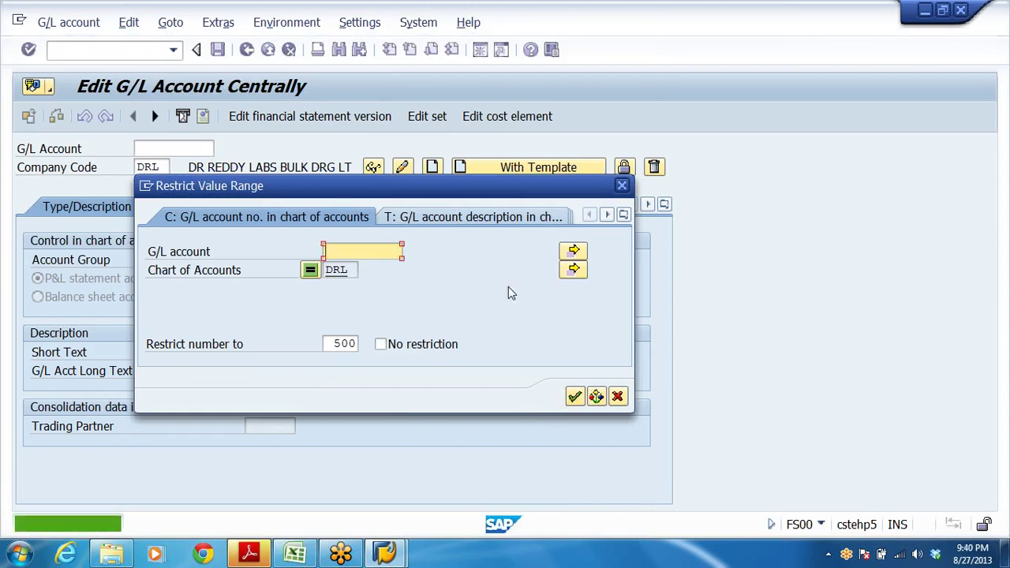
click(624, 185)
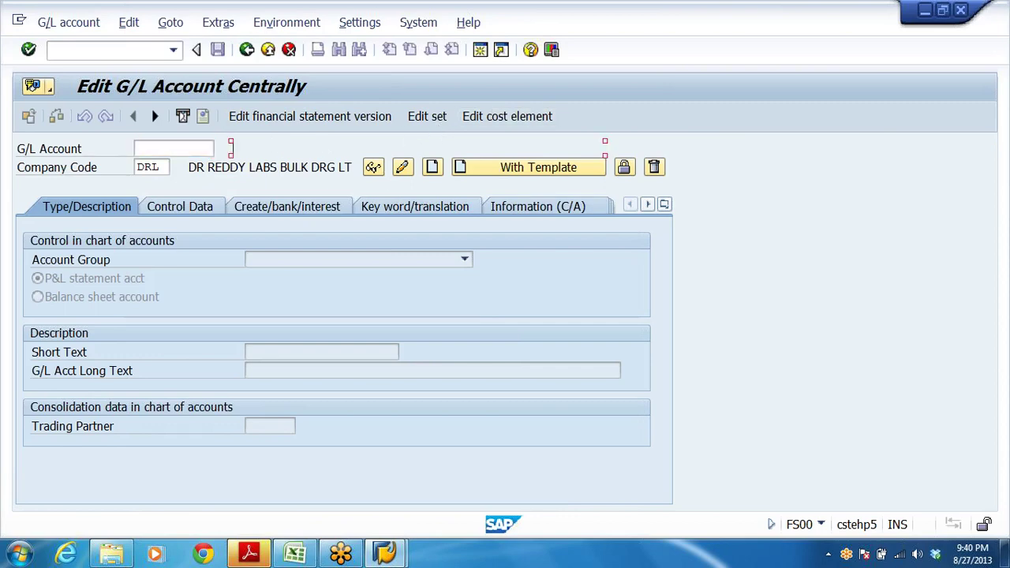
click(247, 50)
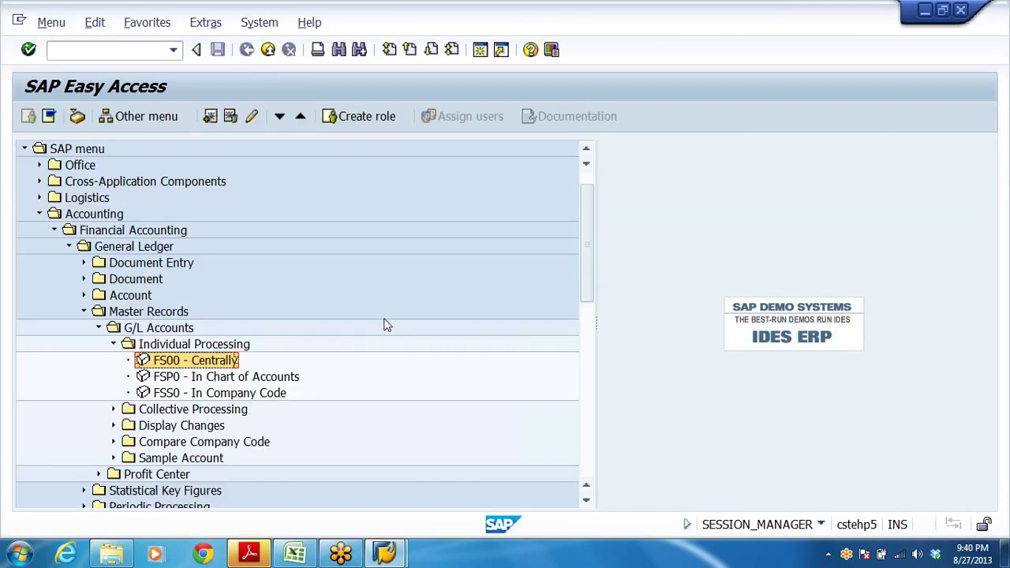
Trace the menu path from Accounting through General Ledger and Master Records to FS00 - Centrally
click(110, 216)
click(118, 230)
click(133, 247)
click(115, 313)
click(146, 331)
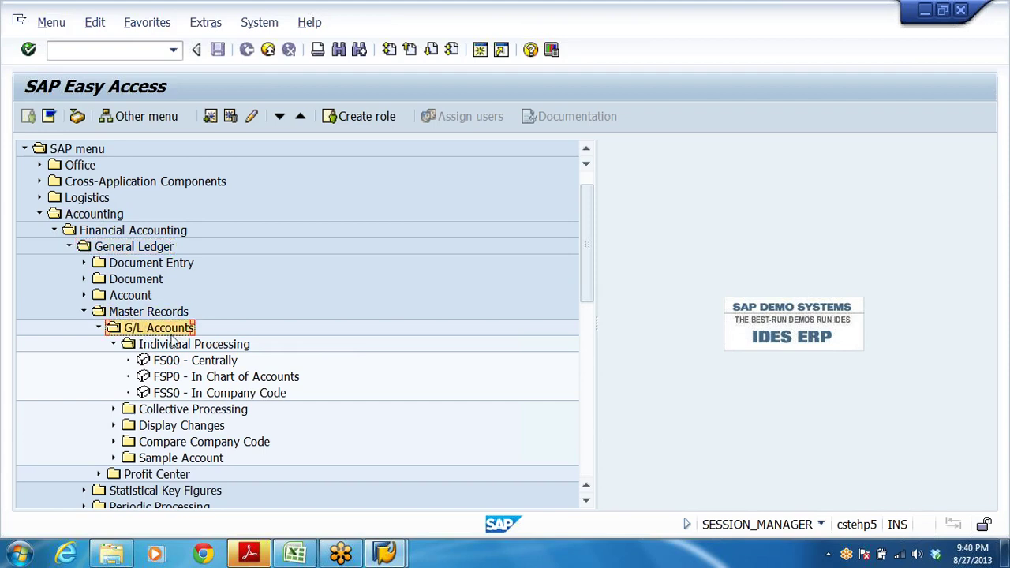
click(175, 345)
click(221, 361)
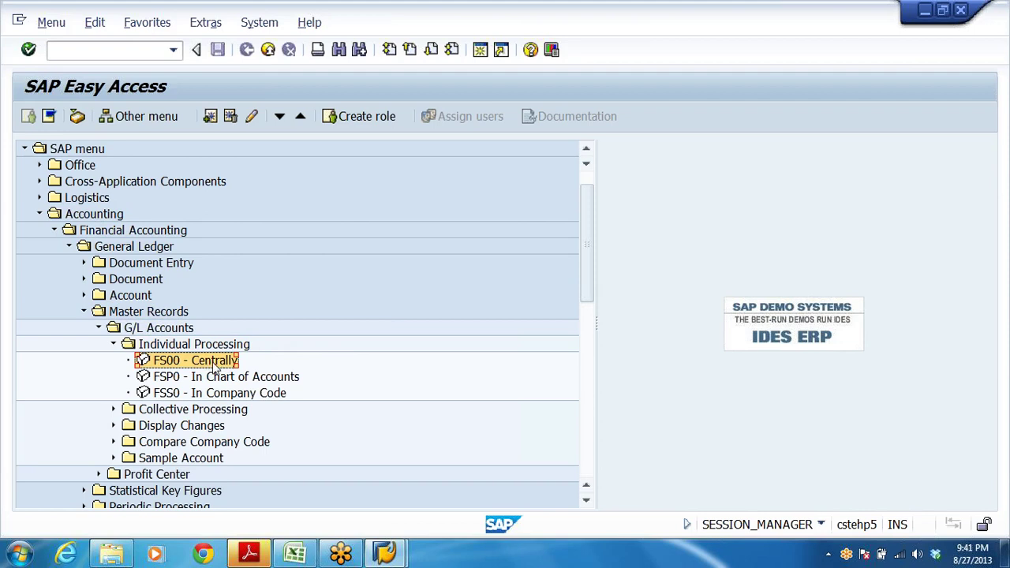
Open transaction FS00 for central G/L account maintenance
double_click(167, 362)
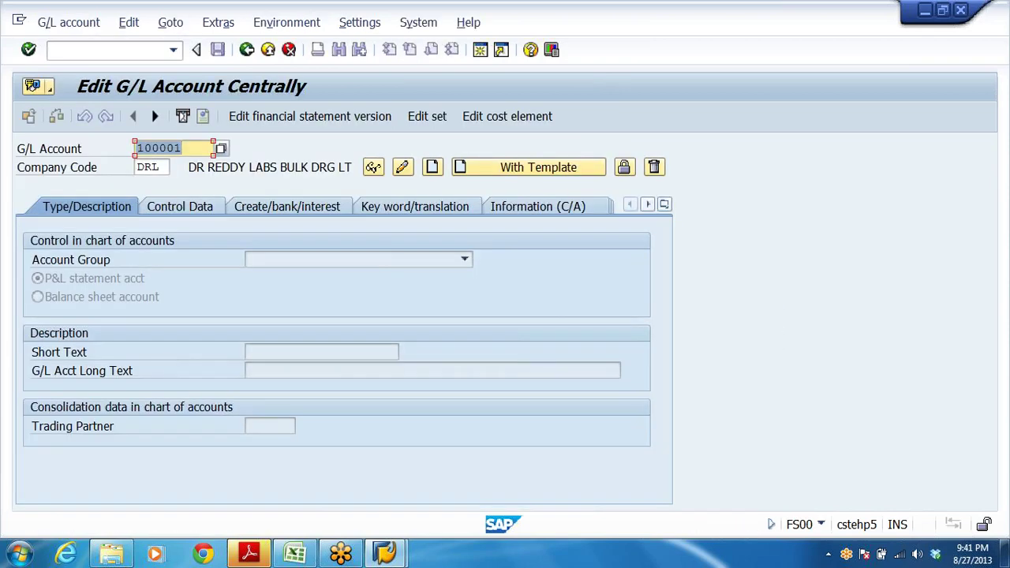
Switch to the DRL_GRP workbook in Excel and review the GL accounts to be created, from share capital through administrative expenses
click(298, 554)
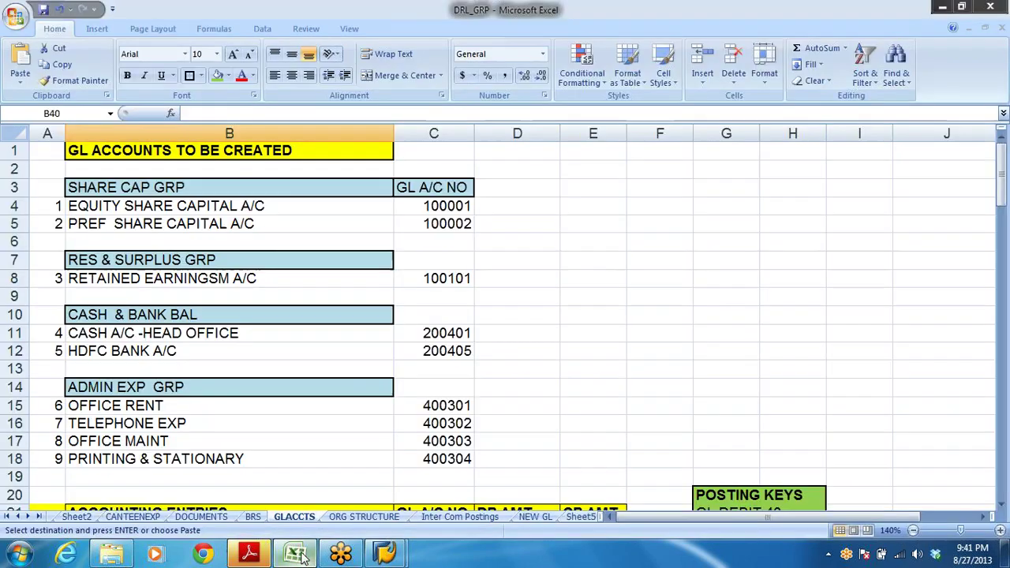
click(592, 263)
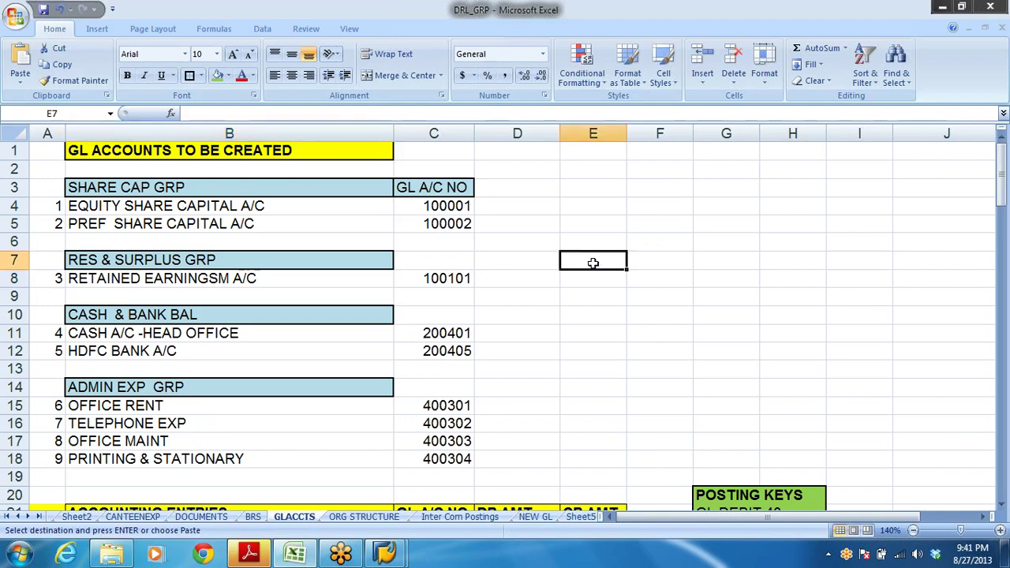
click(101, 207)
click(108, 223)
click(134, 283)
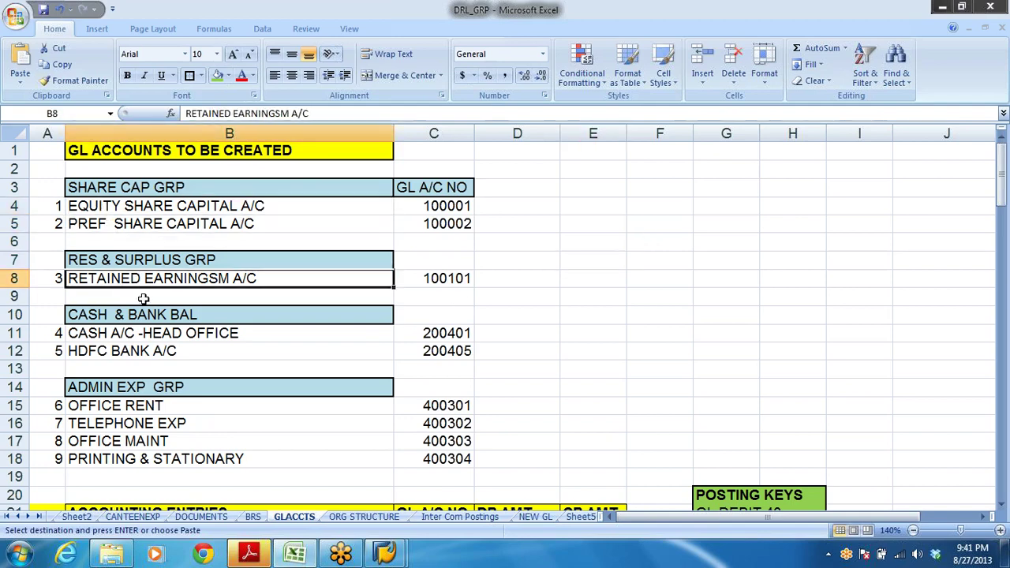
click(136, 333)
drag(124, 406, 124, 483)
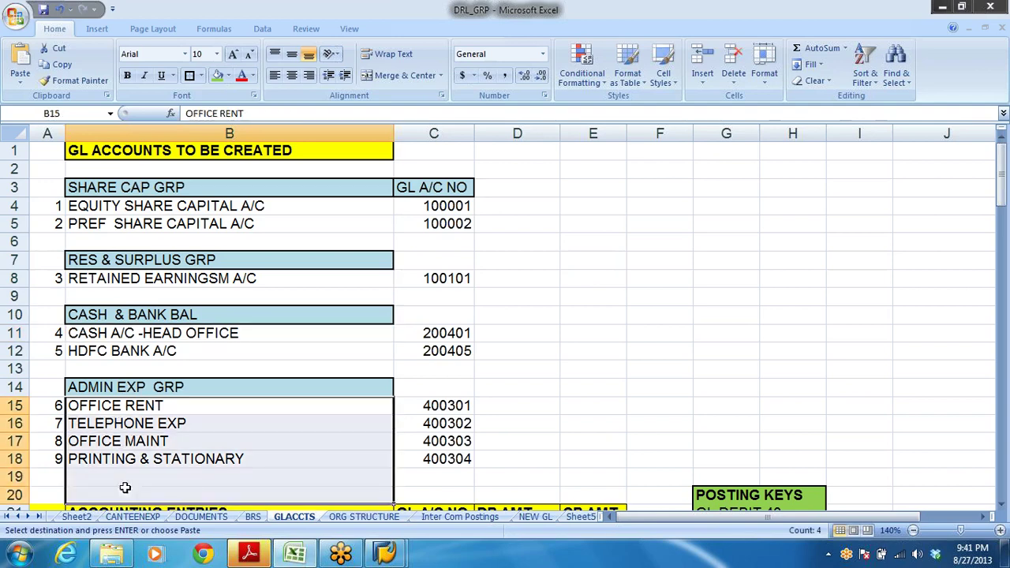
click(549, 351)
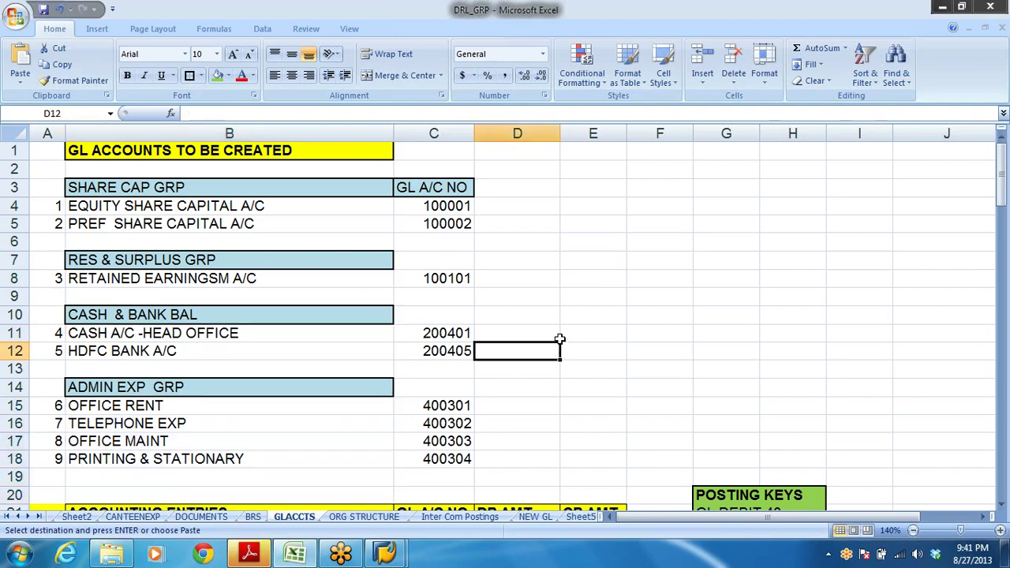
Return to SAP and start creating the already entered G/L account in company code DRL as a balance sheet account
key(alt+Tab)
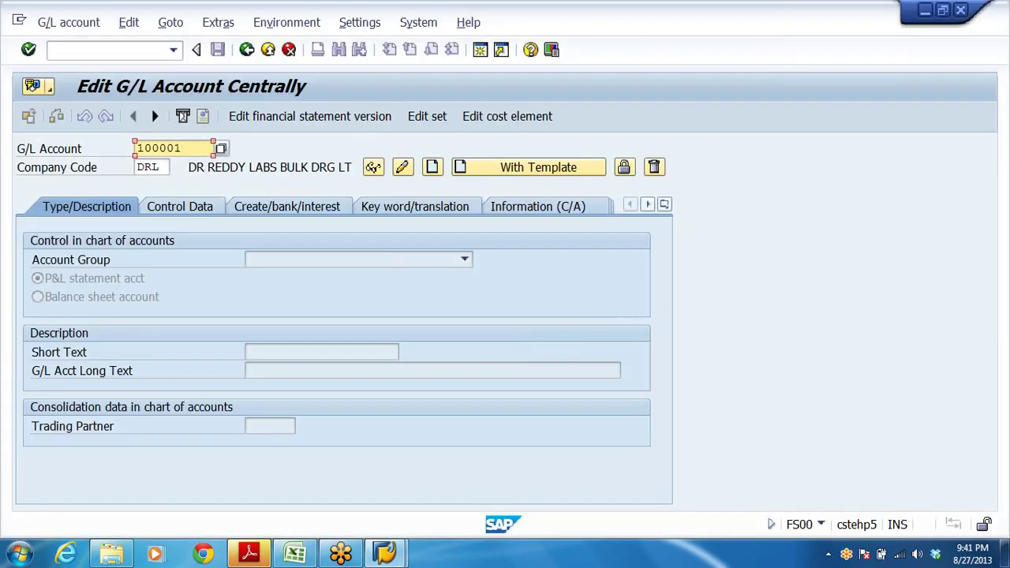
click(158, 168)
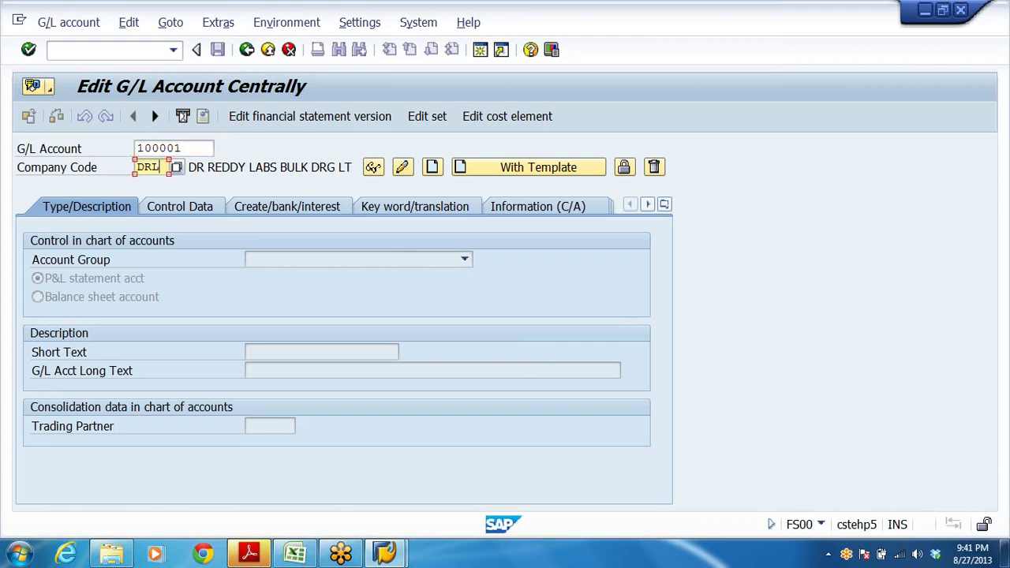
key(shift+Tab)
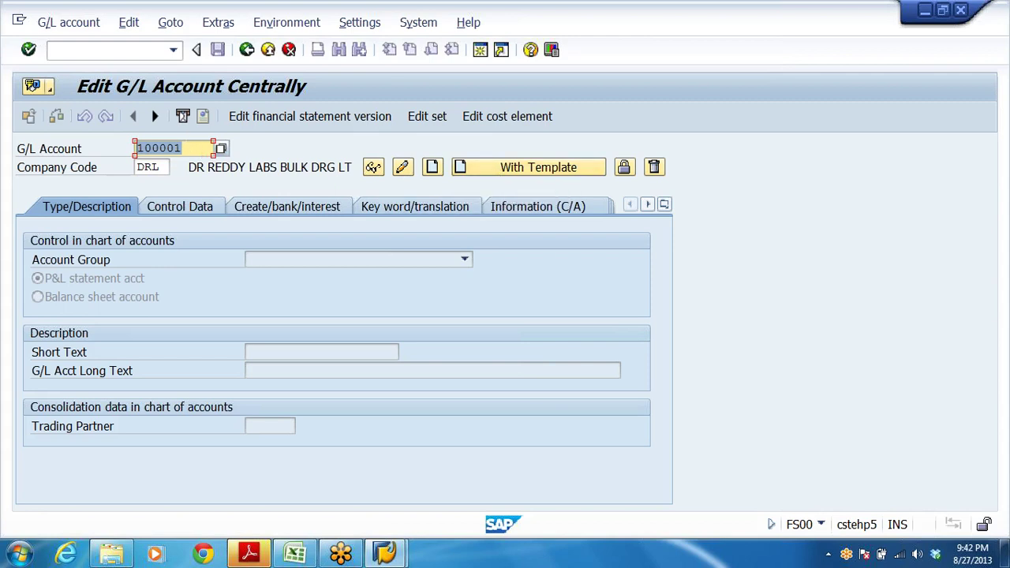
click(159, 168)
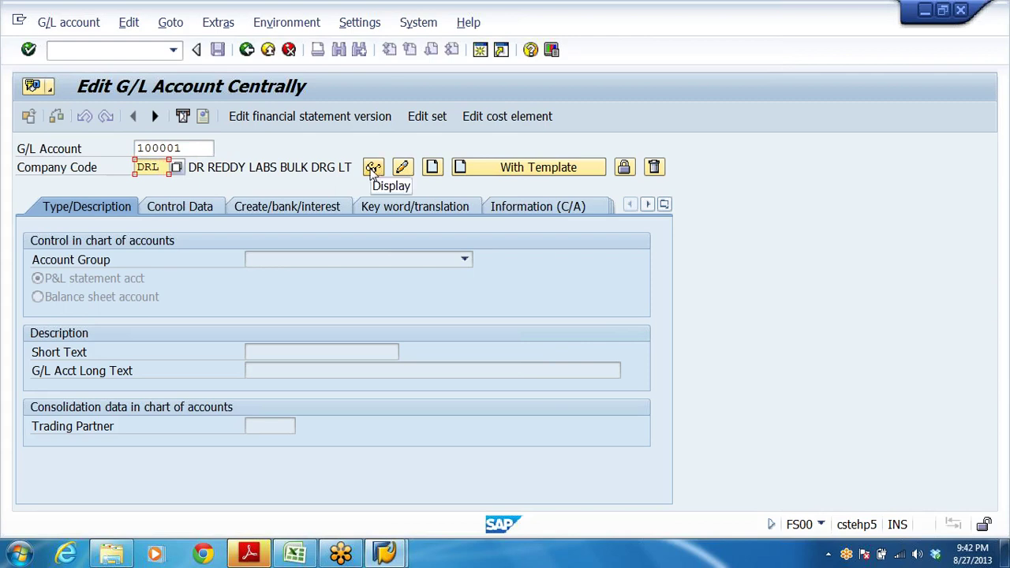
click(432, 167)
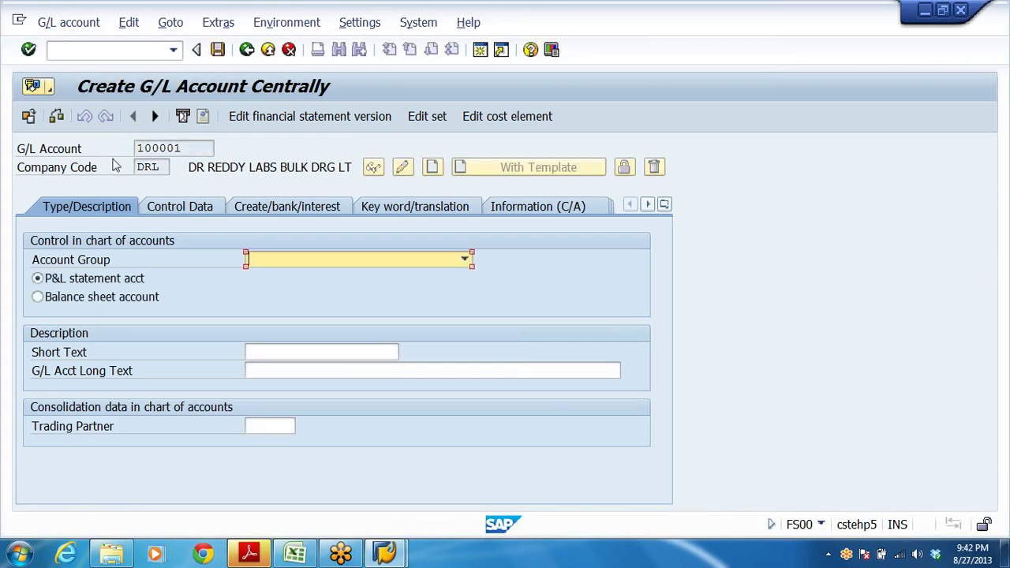
key(shift+Tab)
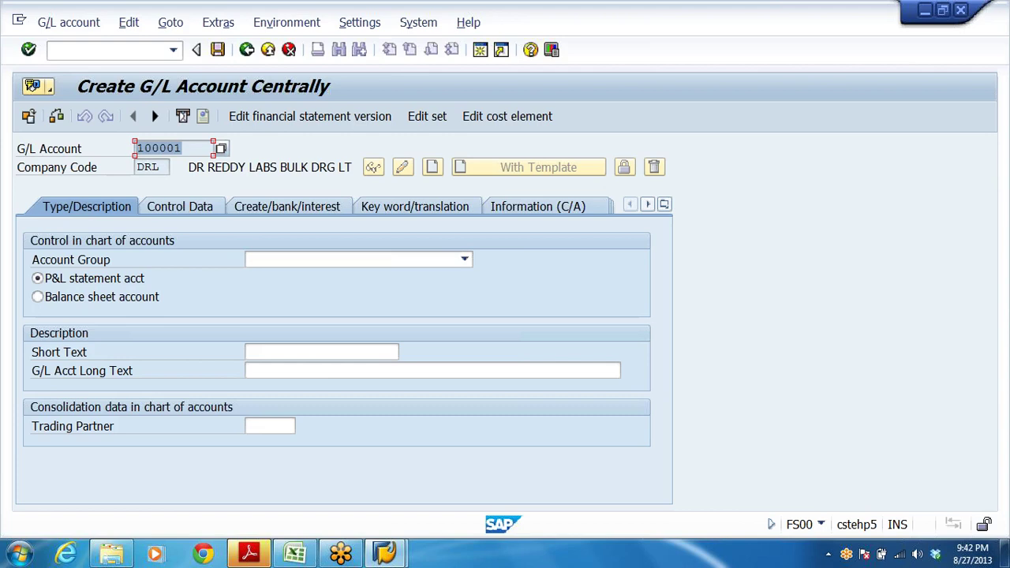
click(43, 301)
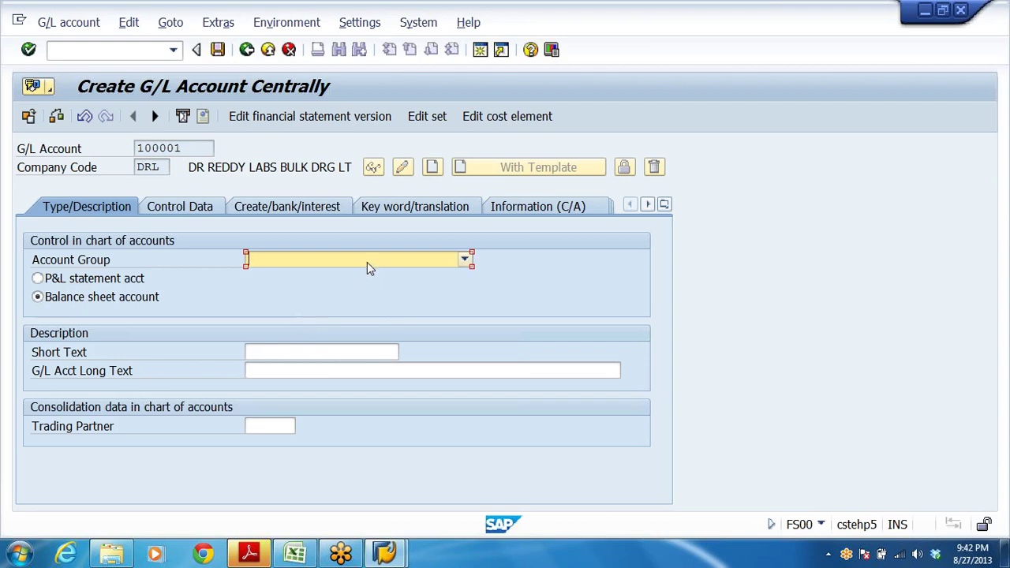
Try the account groups CASH & BANK BALANCES, SHARE CAPITAL and SUNDRY CREDITORS for the new G/L account
click(465, 260)
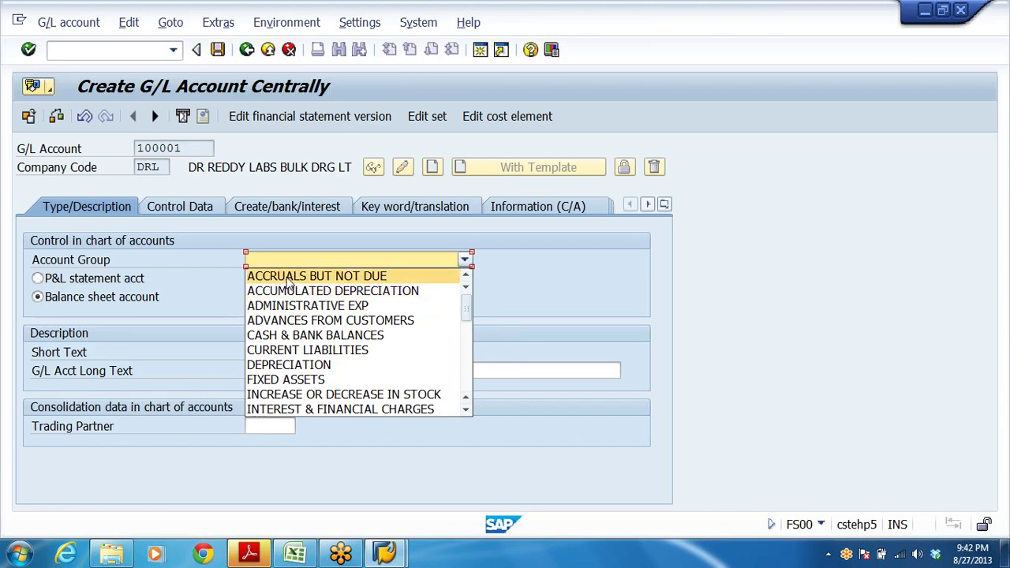
click(297, 336)
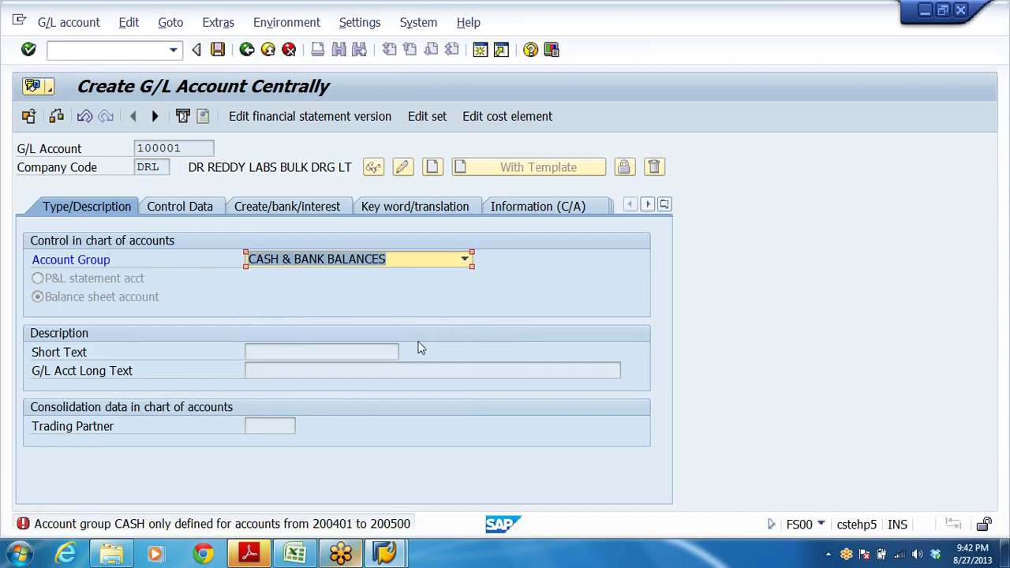
click(467, 261)
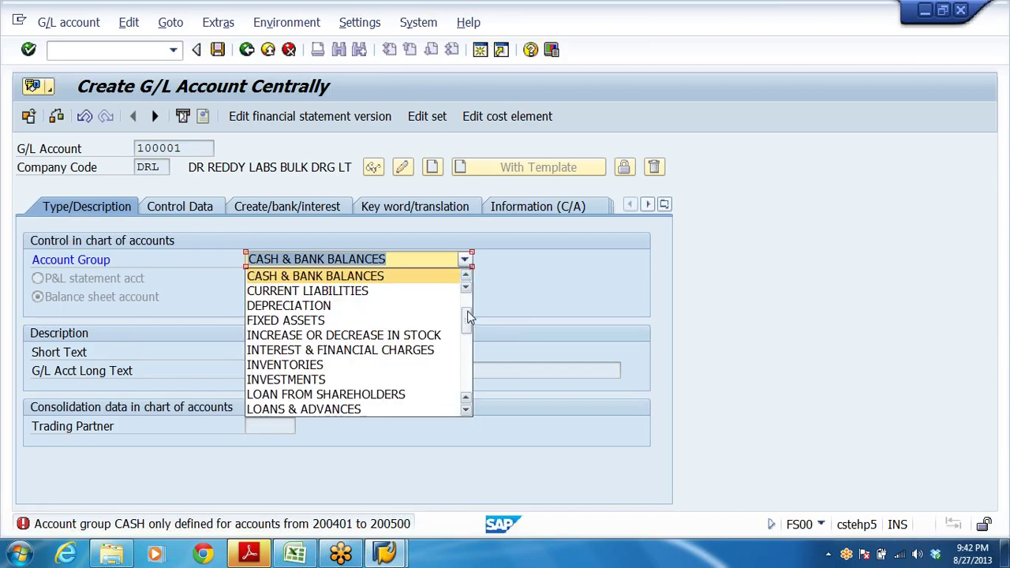
drag(468, 317, 468, 361)
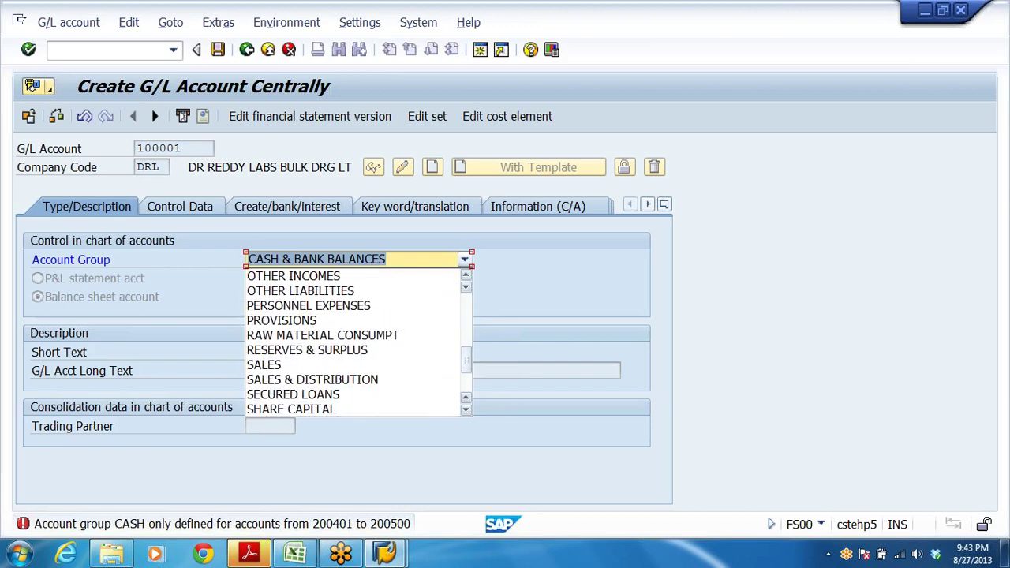
click(318, 411)
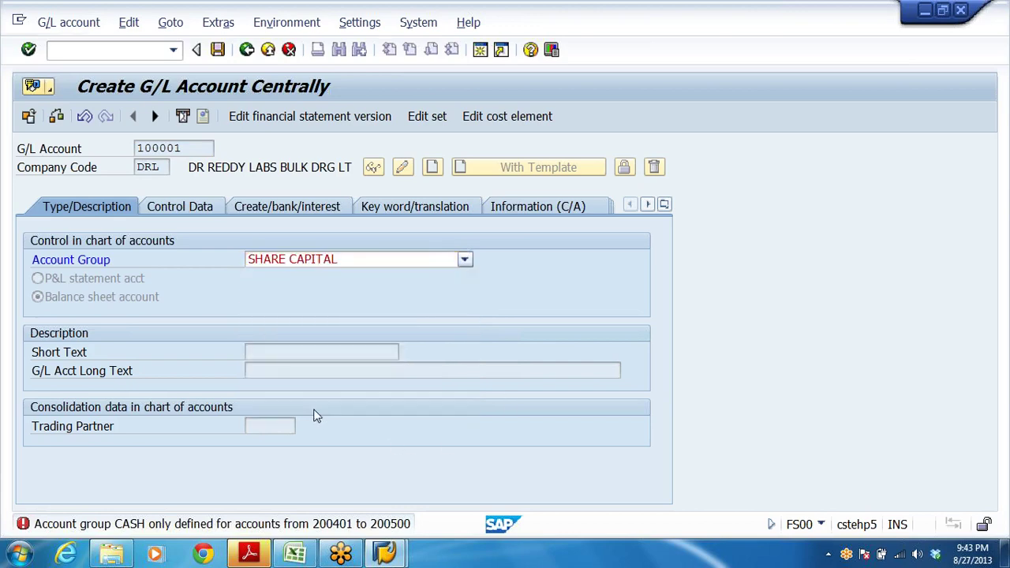
click(465, 258)
click(329, 340)
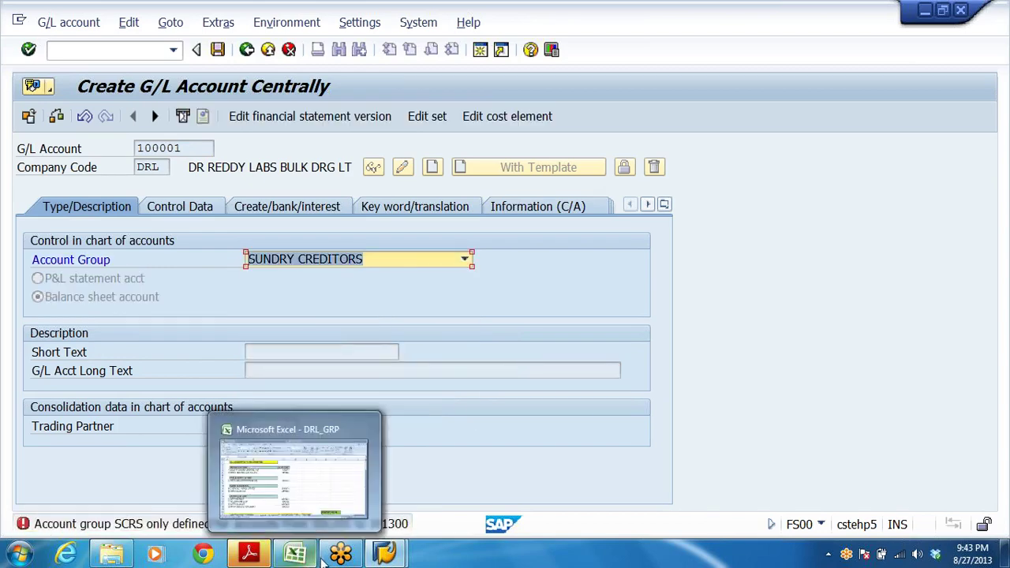
Assign account group SHARE CAPITAL and describe the account with short text EQUITY SHARE CAPITAL and long text EQUITY SHARE CAPITAL A/C
click(465, 261)
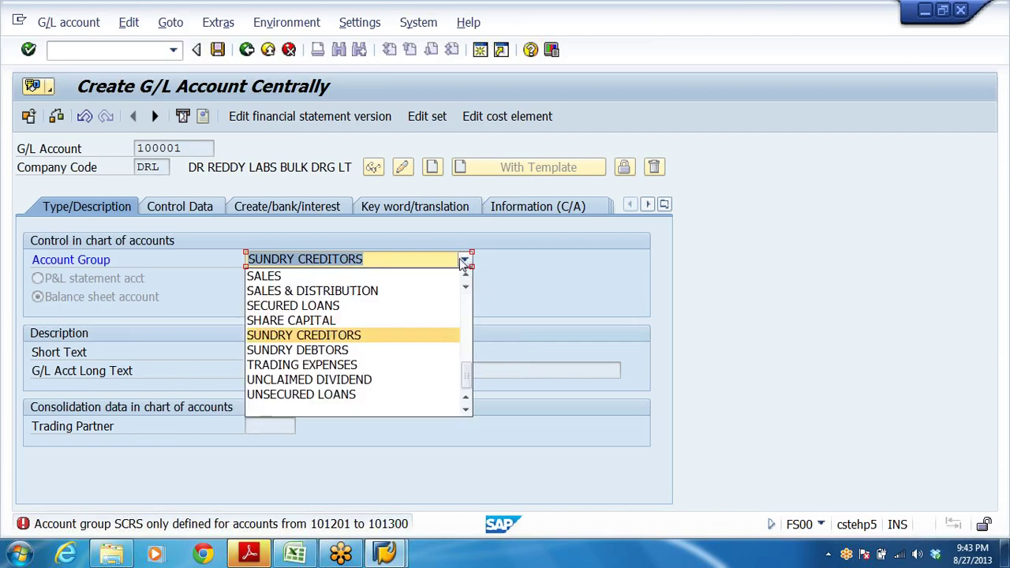
click(382, 322)
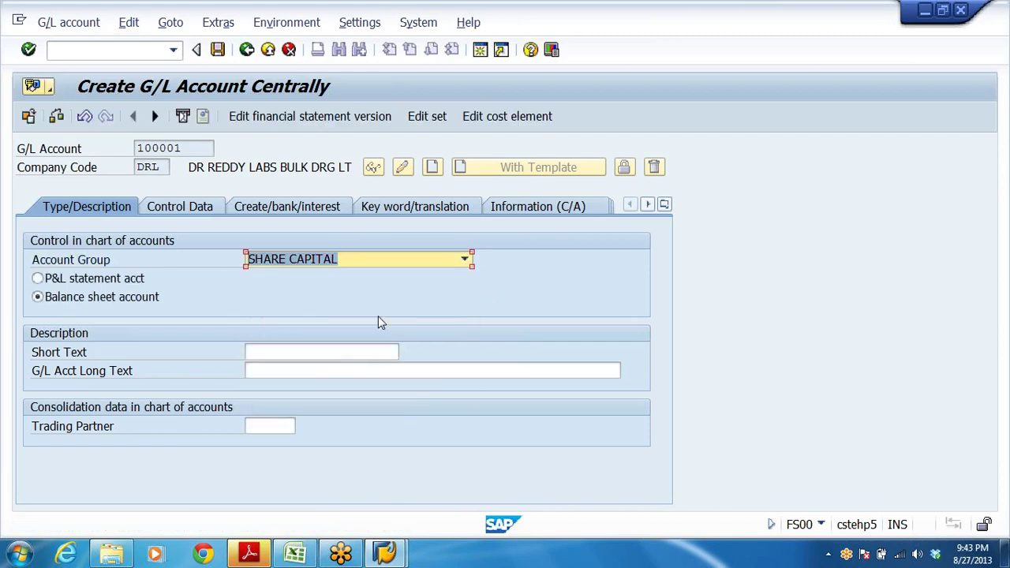
click(315, 370)
text(E)
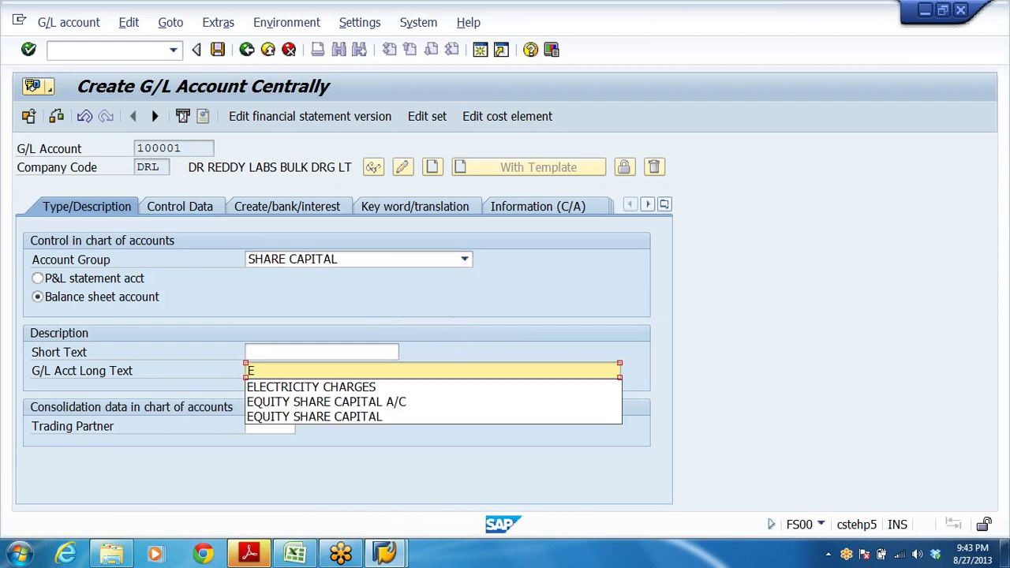
click(320, 402)
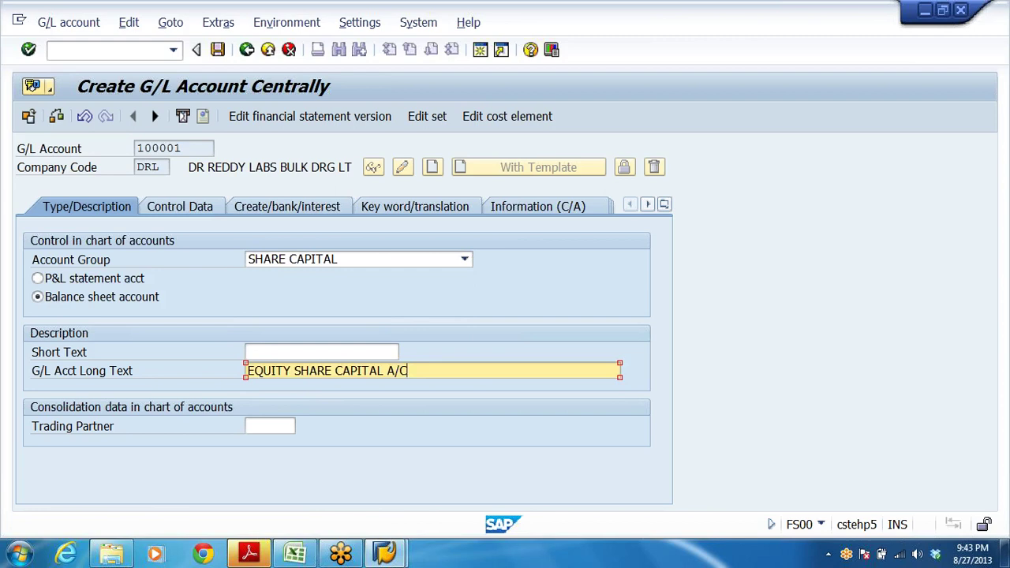
click(322, 352)
text(E)
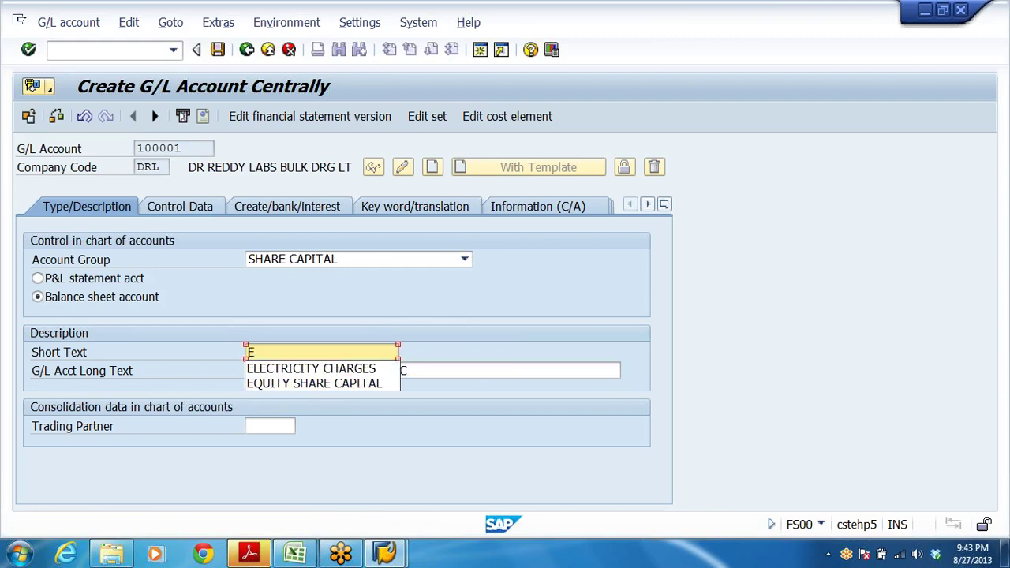
click(319, 384)
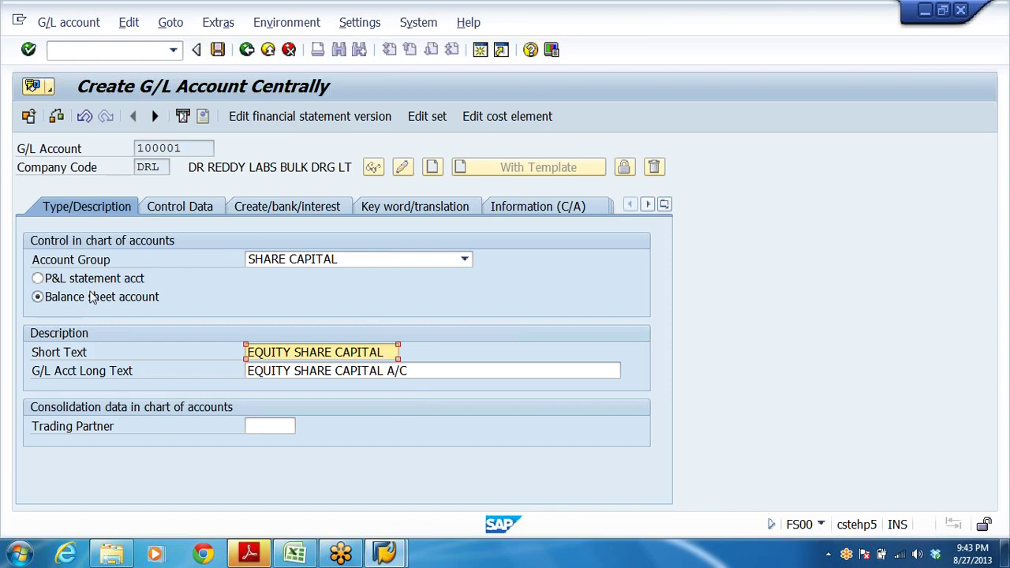
In the account's control data, enable only balances in local currency and line item display
click(175, 209)
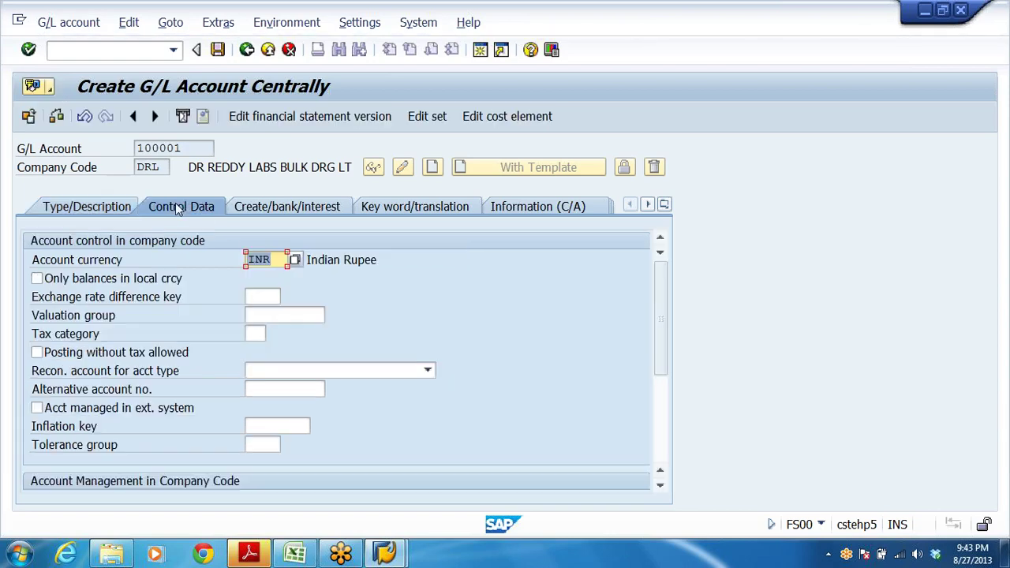
click(287, 259)
click(37, 279)
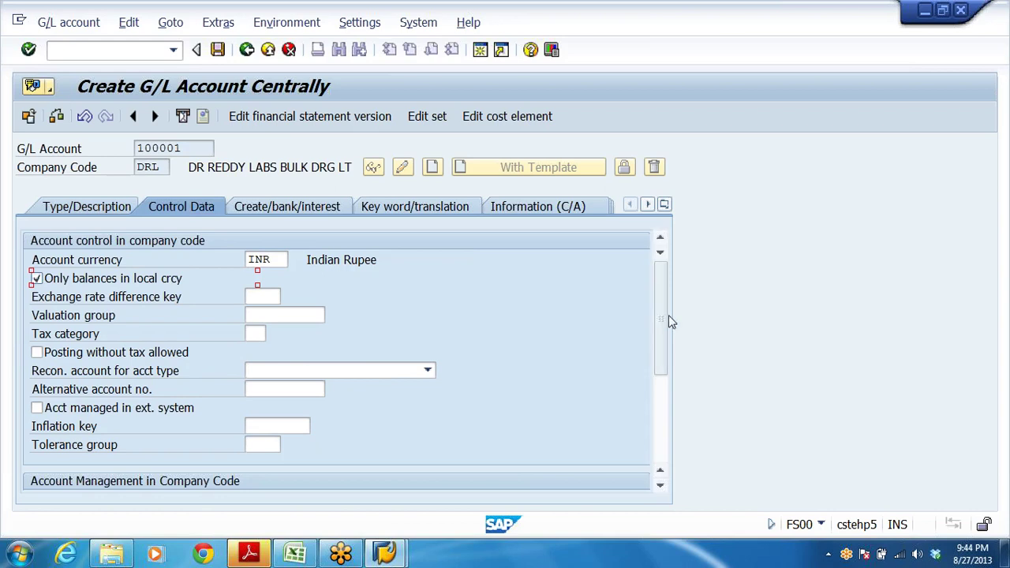
drag(663, 321, 659, 390)
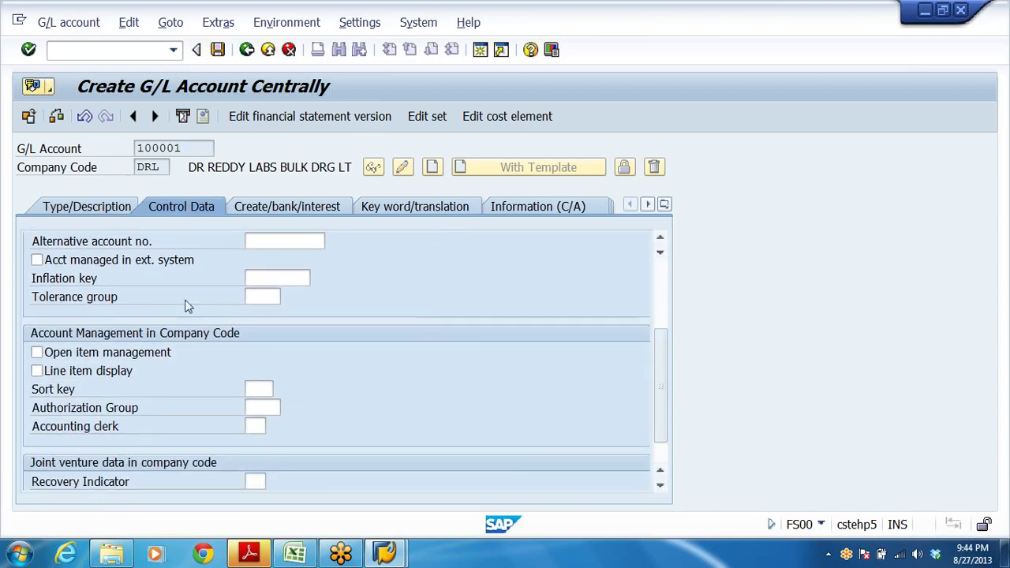
click(37, 370)
scroll(338, 368, up, 3)
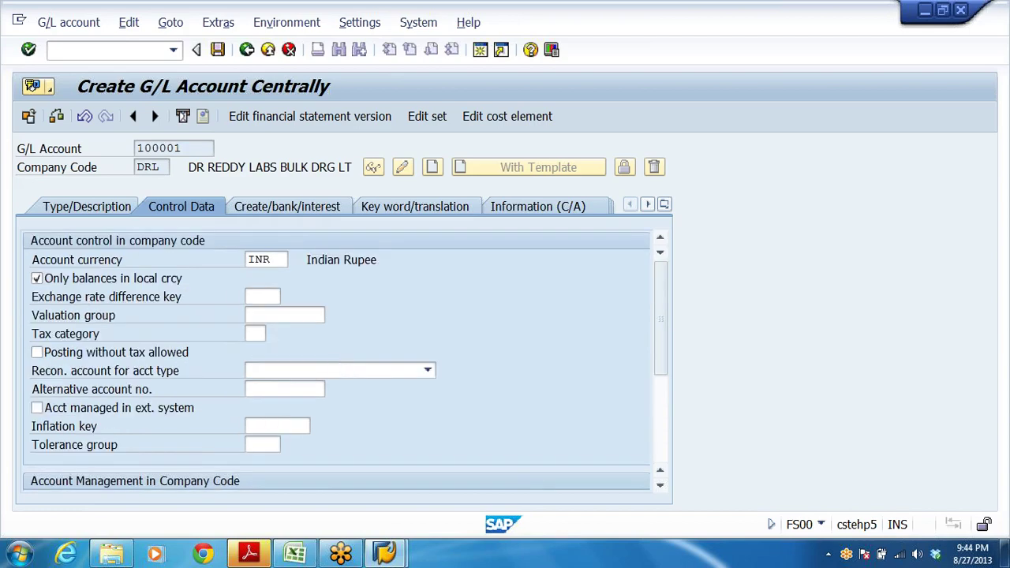
scroll(68, 378, down, 3)
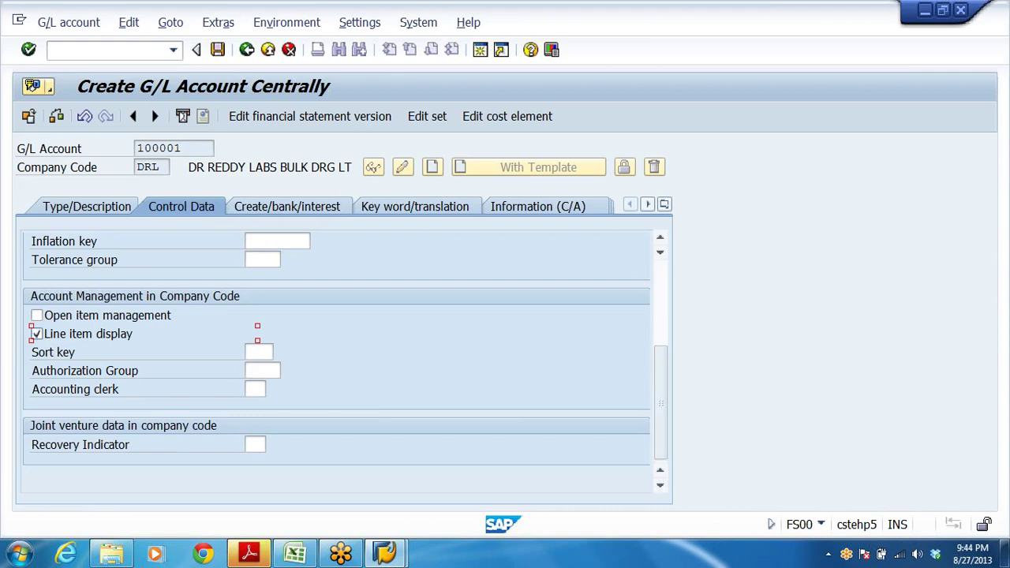
Set the account's sort key to 001, Posting date
click(259, 352)
click(281, 352)
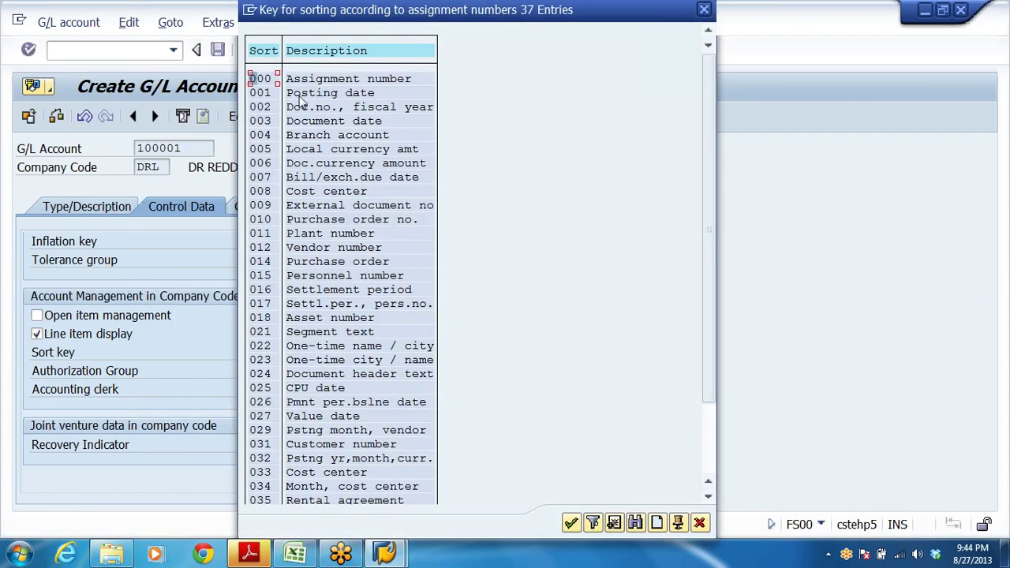
double_click(306, 95)
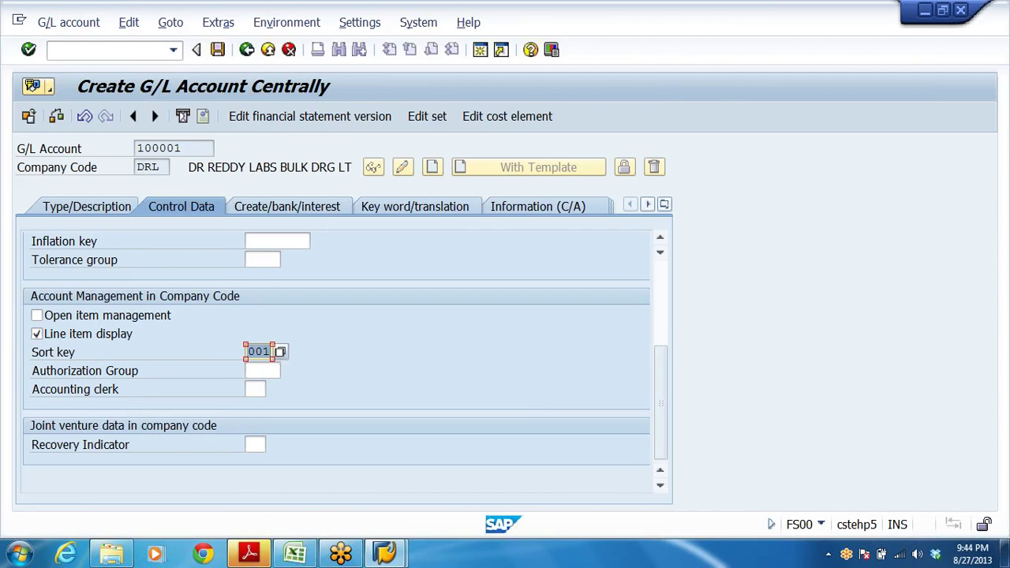
key(Return)
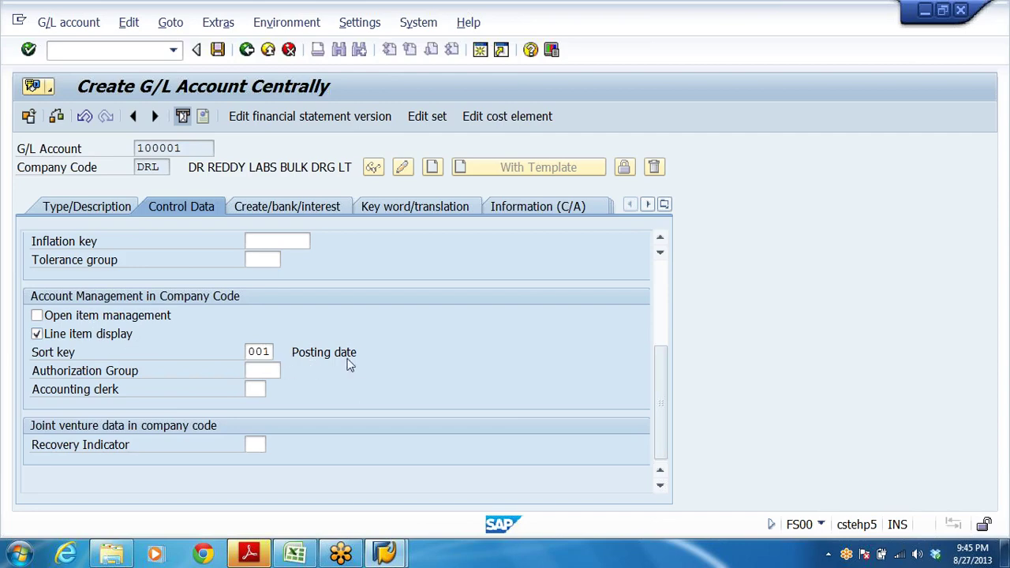
In the account's create/bank/interest data, set the field status group to G001, General (with text, allocation)
click(316, 211)
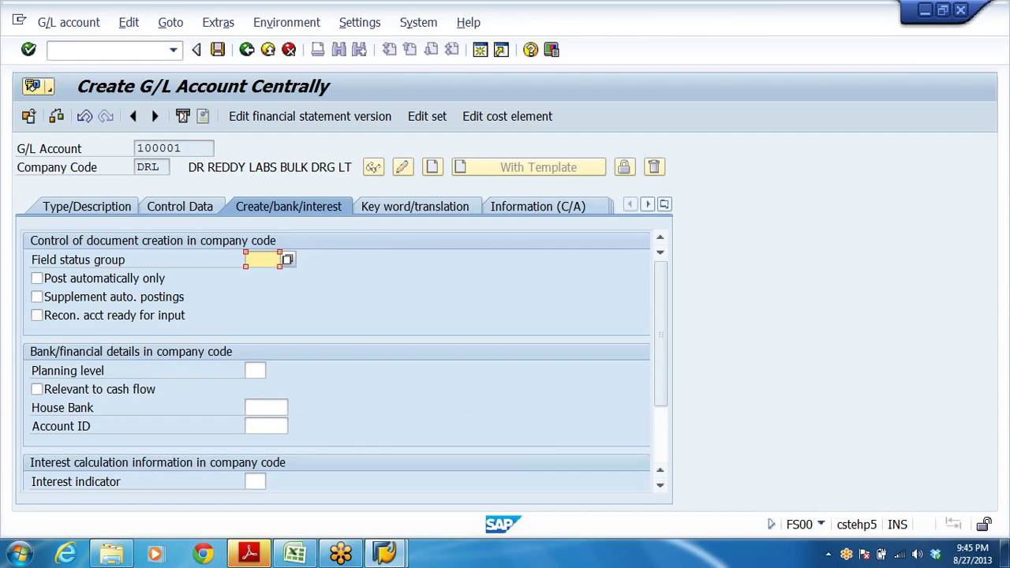
click(292, 265)
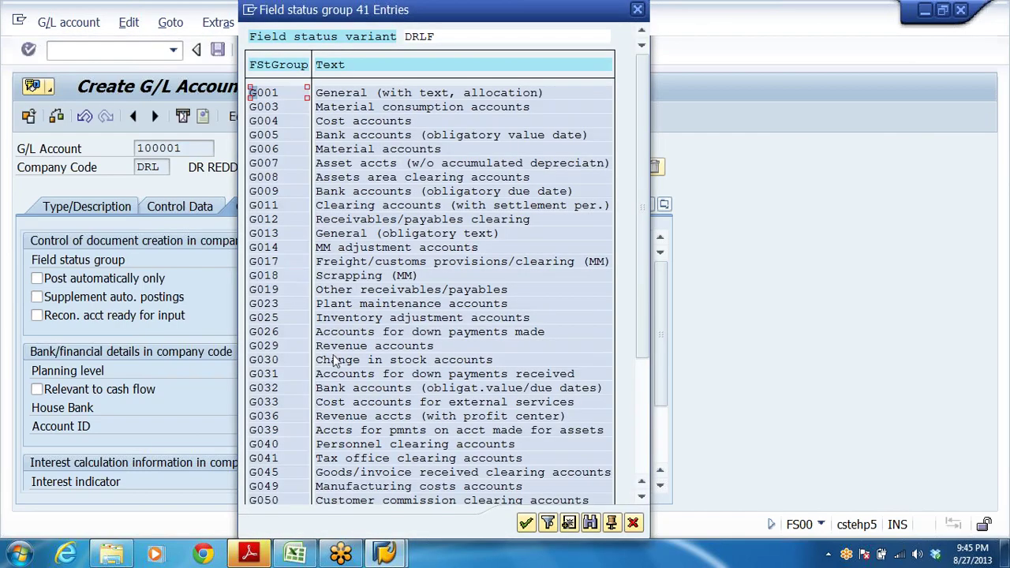
double_click(270, 93)
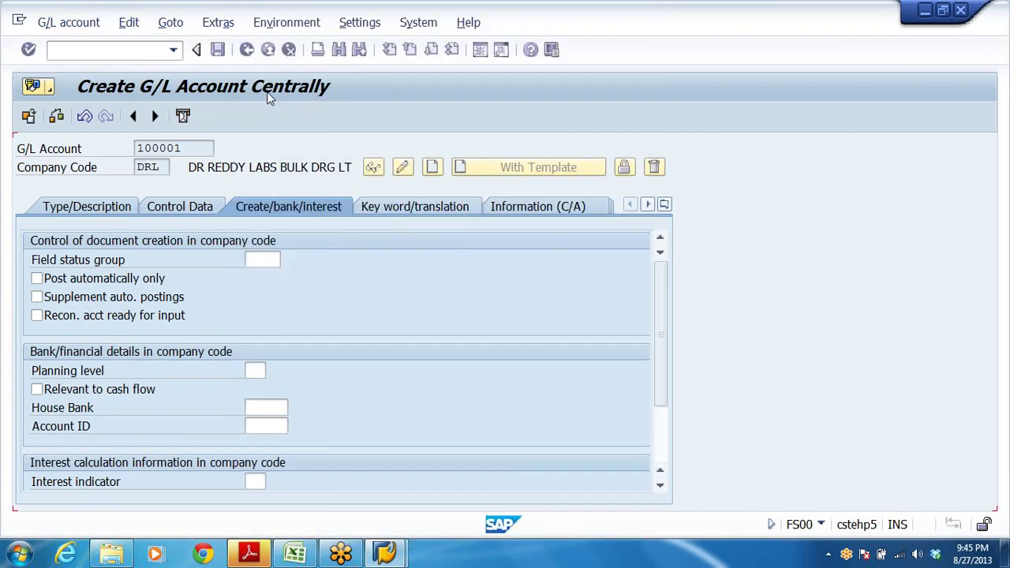
key(Return)
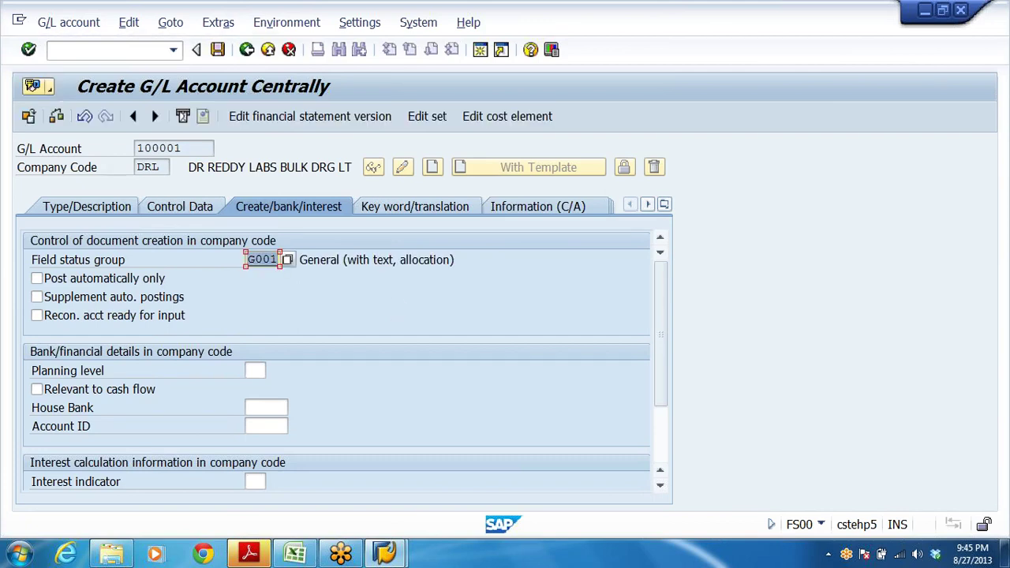
Review the General data and Additional account assignments field settings of field status group G001, then return to the account
key(Return)
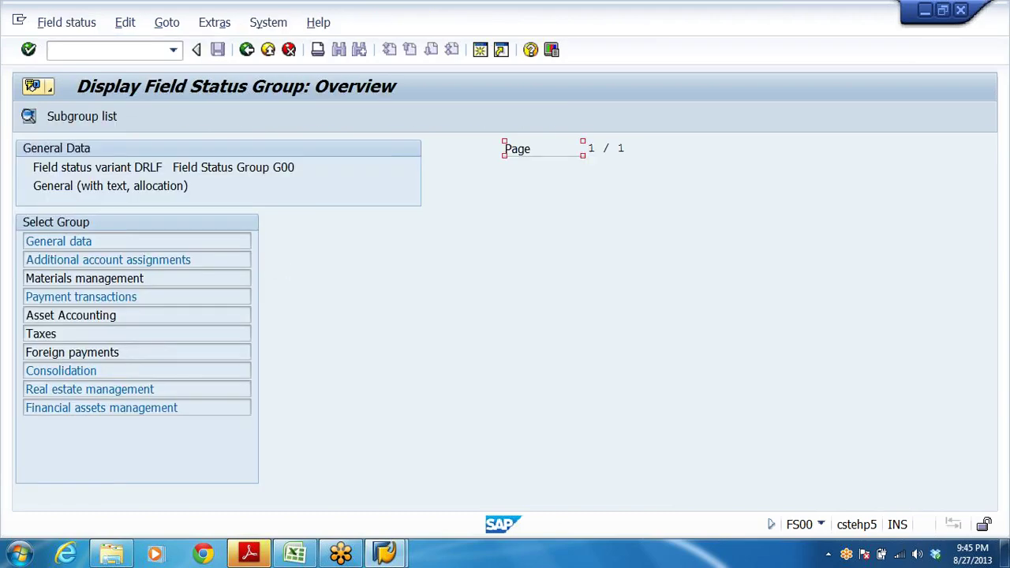
click(82, 245)
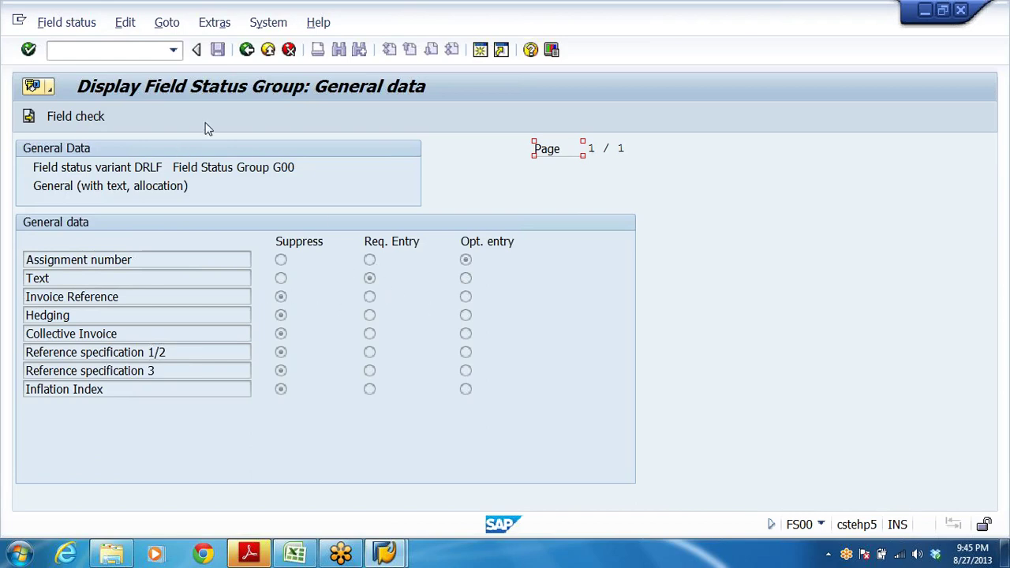
click(247, 50)
click(114, 260)
double_click(160, 259)
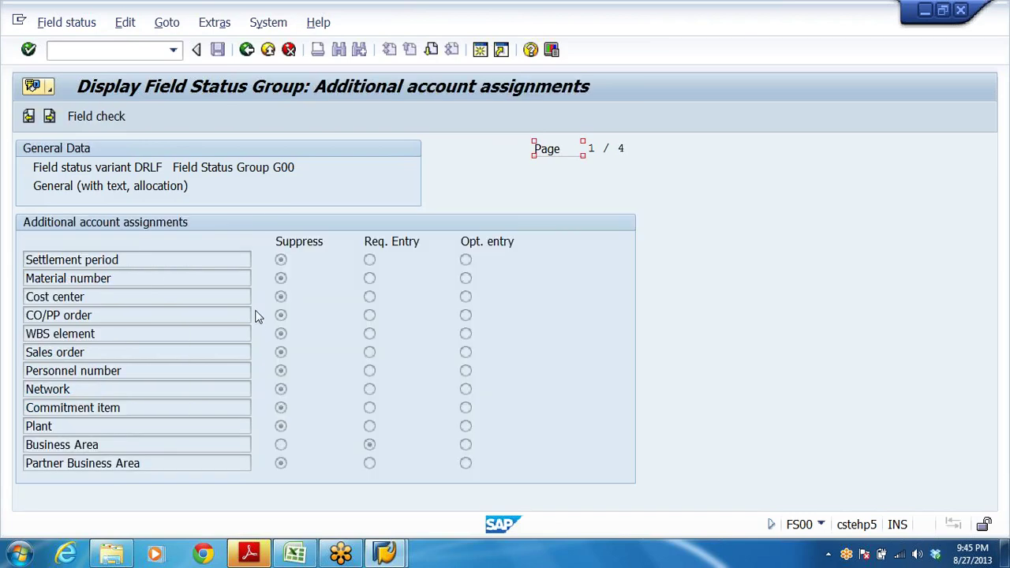
click(371, 444)
click(247, 52)
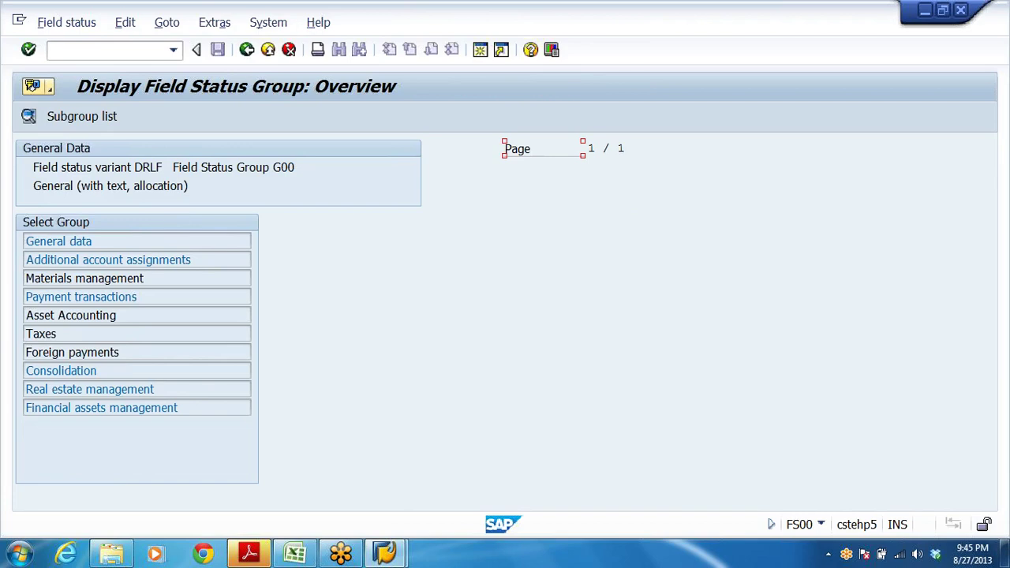
click(247, 50)
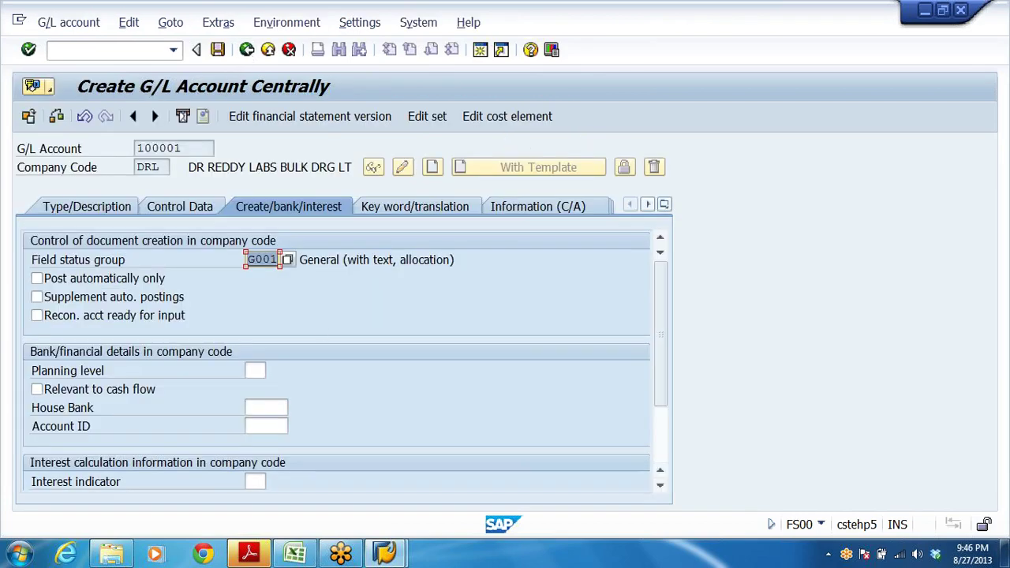
Save the new equity share capital G/L account
click(173, 148)
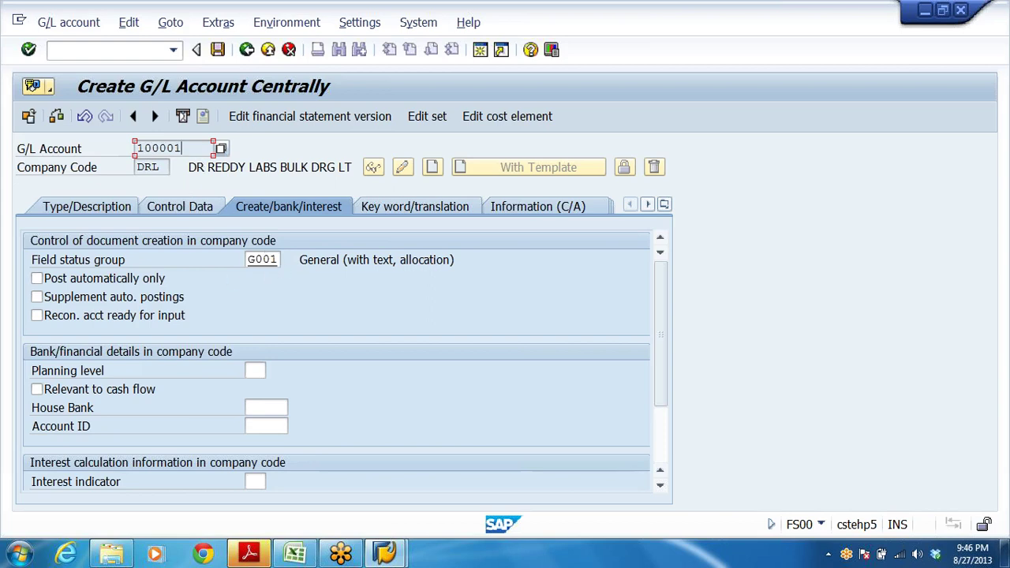
key(shift+Home)
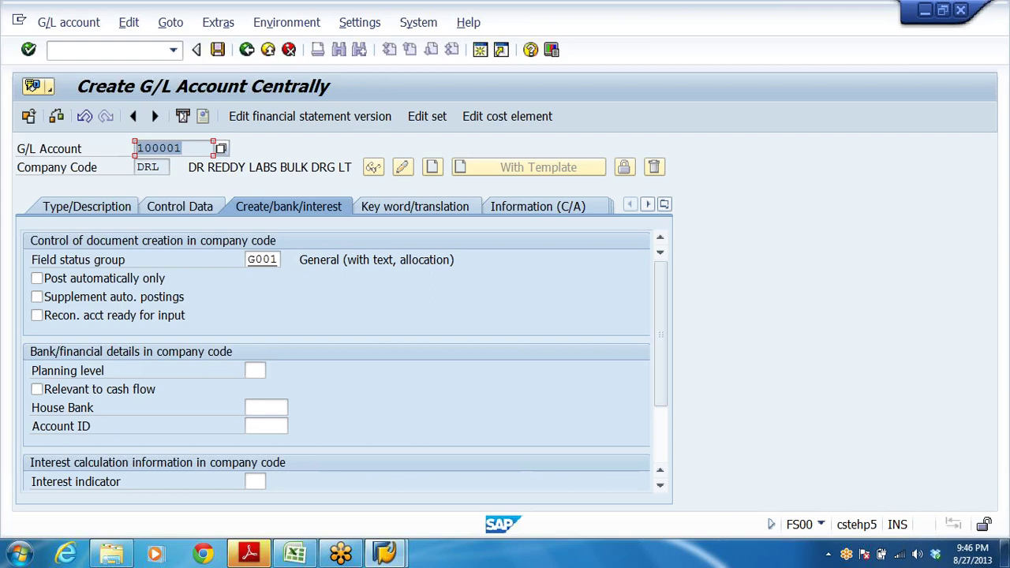
click(218, 49)
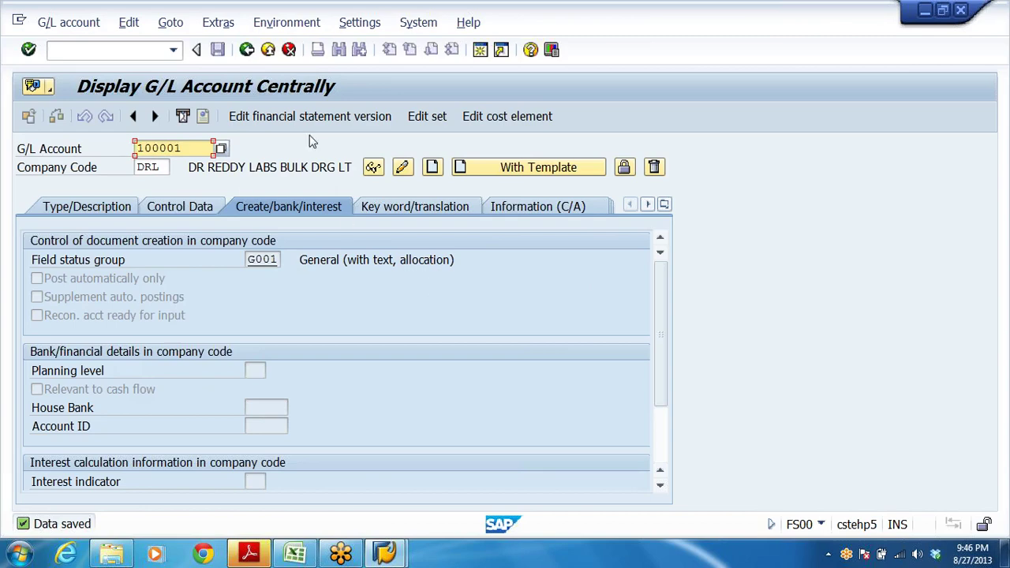
Look up PREF SHARE CAPITAL A/C in the Excel list and enter its number as the G/L account in SAP
key(alt+Tab)
click(118, 224)
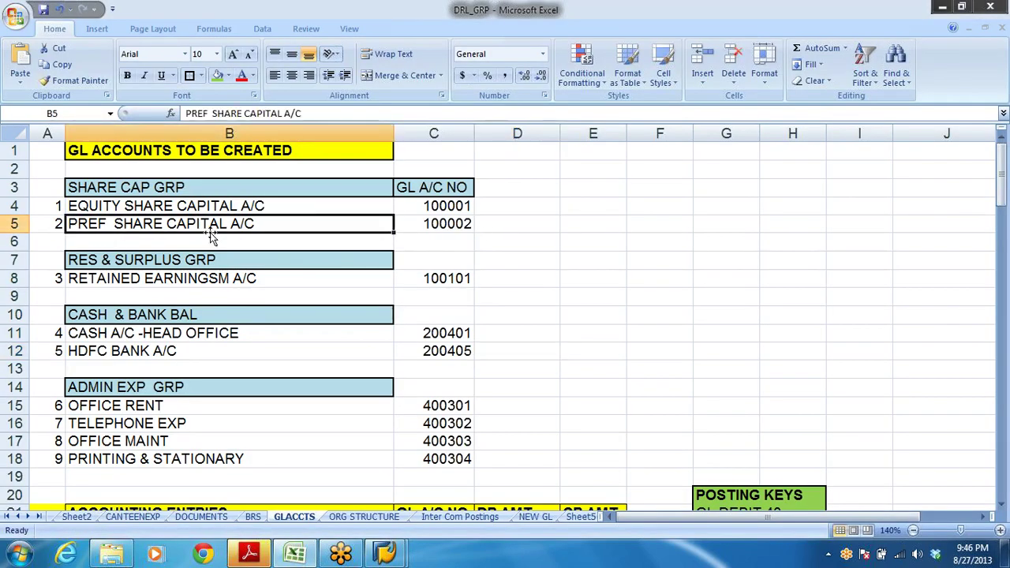
click(450, 227)
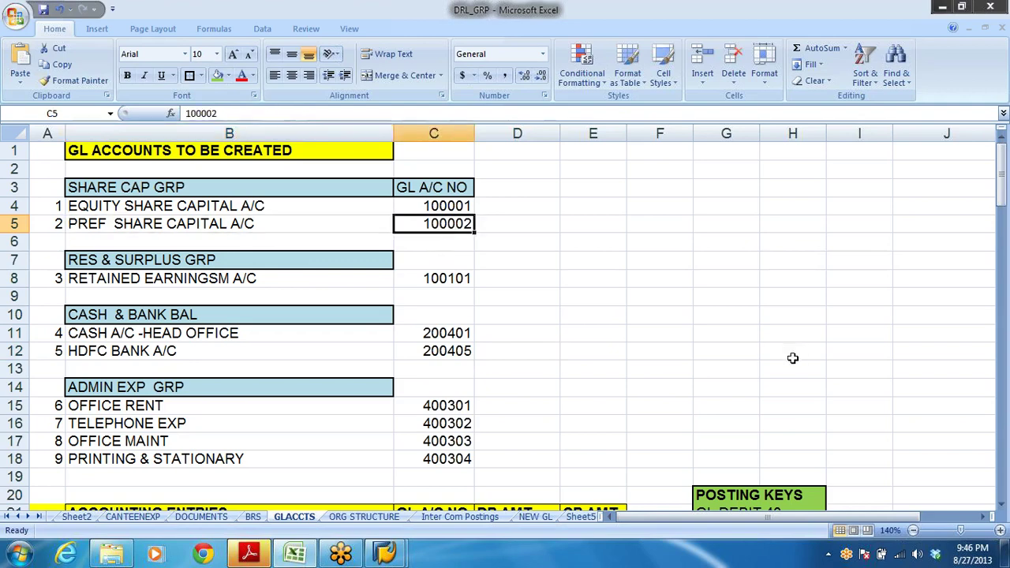
key(alt+Tab)
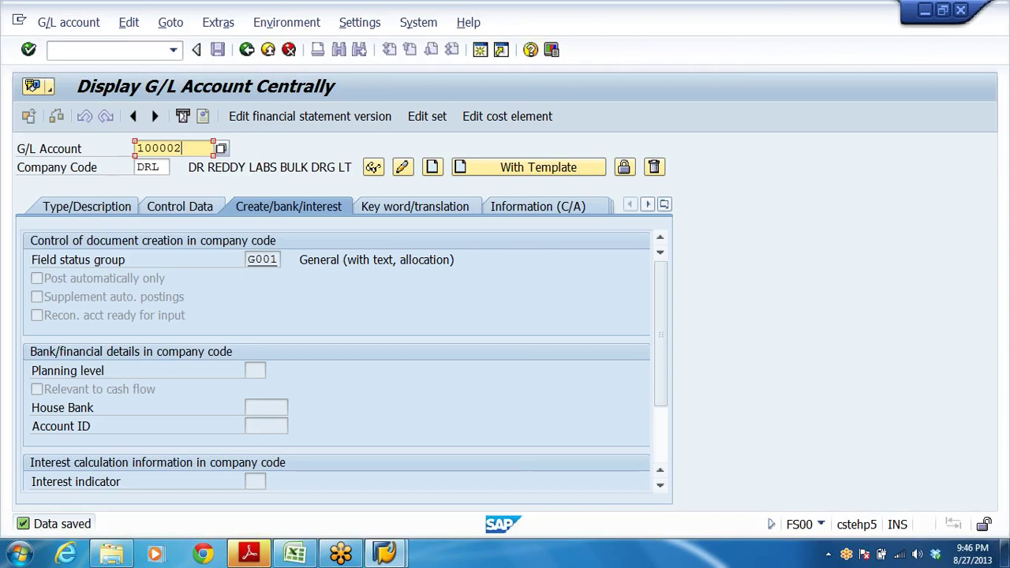
Create the account with a template, using the equity share capital account in company code DRL as reference
click(505, 171)
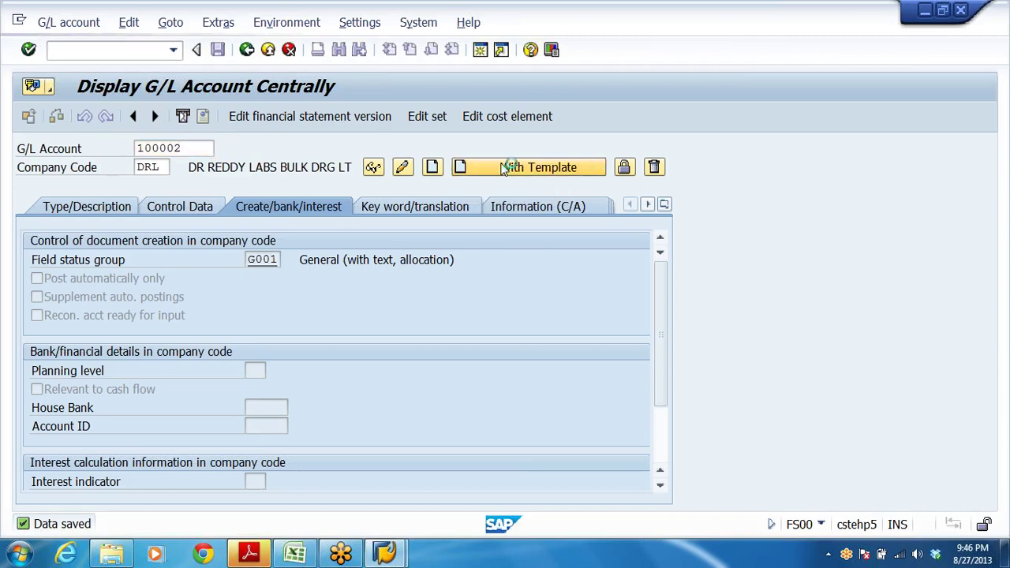
text(100001)
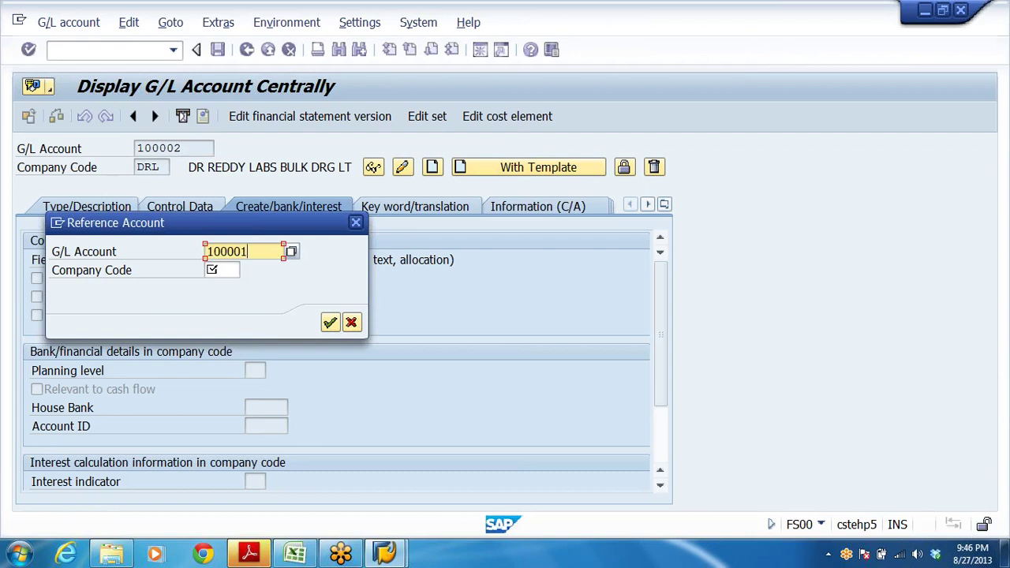
key(shift+Home)
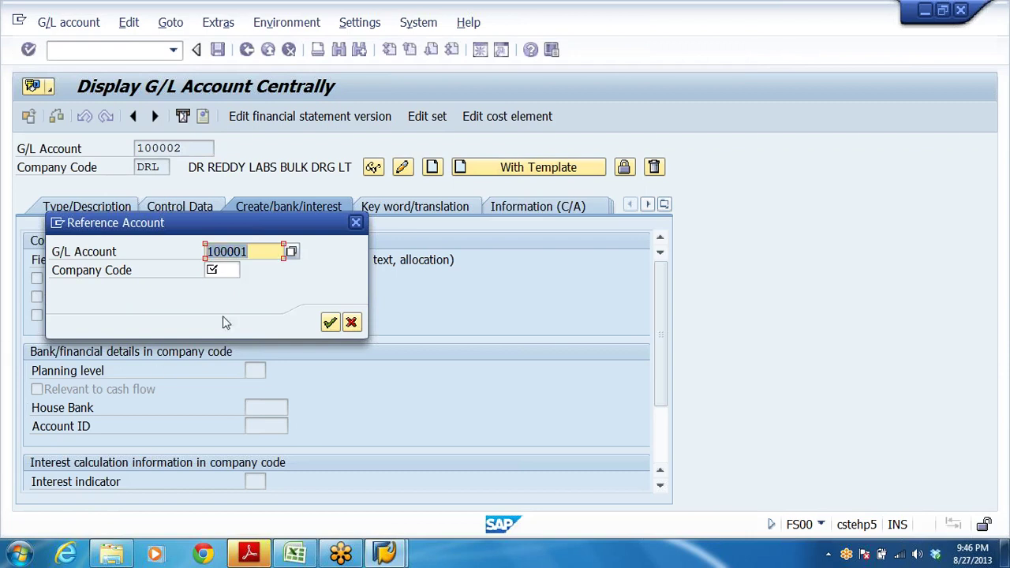
key(Tab)
text(D)
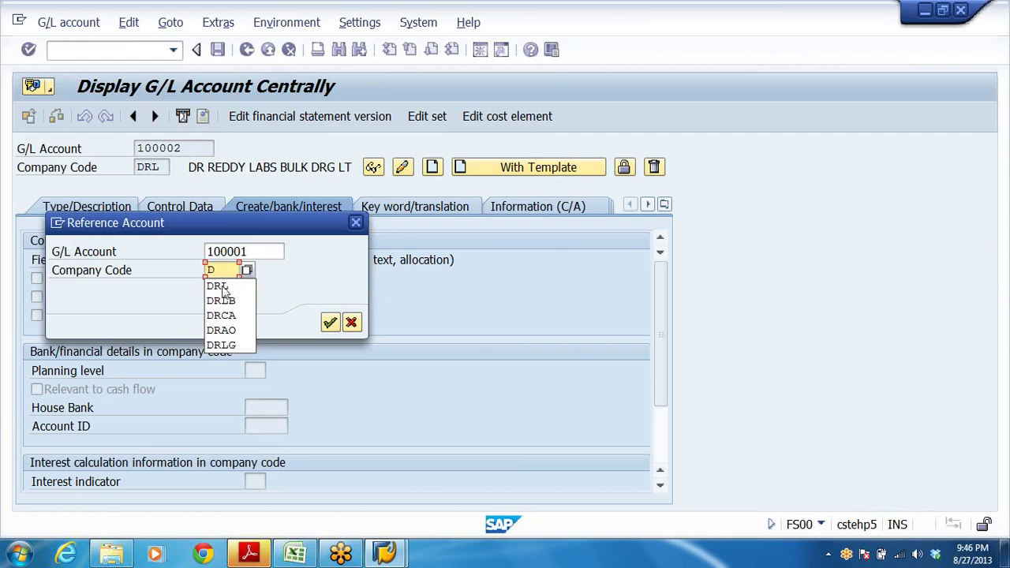
key(Down)
key(Return)
key(Return)
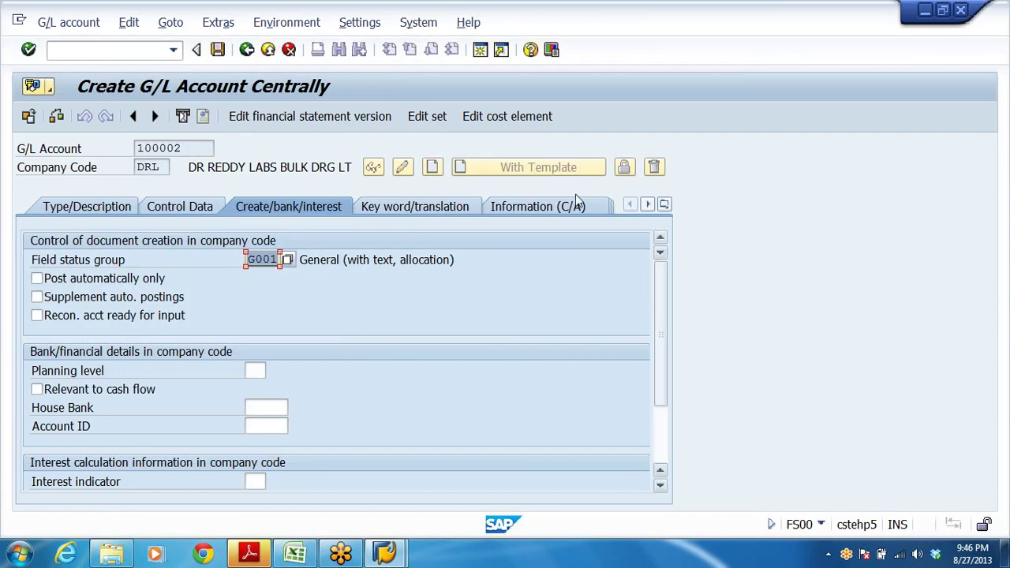
Change the new account's short text to PREF SHARE CAPITAL
click(88, 209)
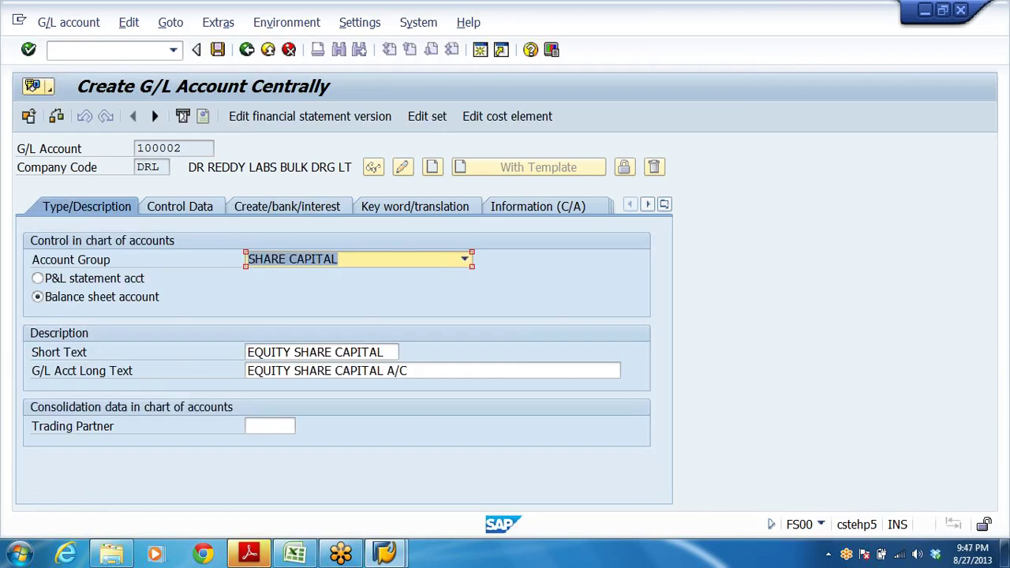
click(292, 352)
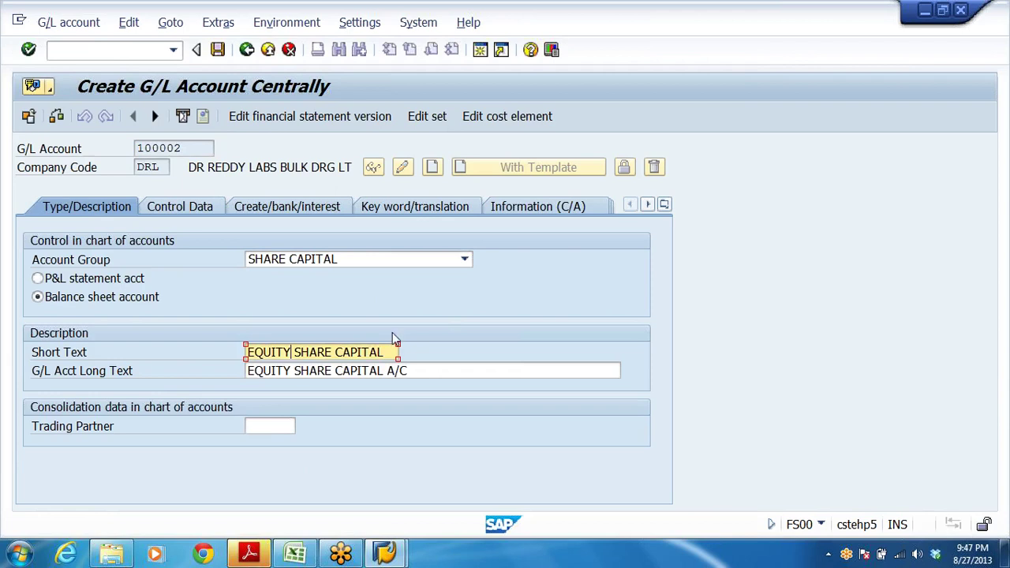
key(BackSpace)
key(BackSpace)
key(BackSpace)
key(BackSpace)
key(BackSpace)
key(BackSpace)
text(PRE)
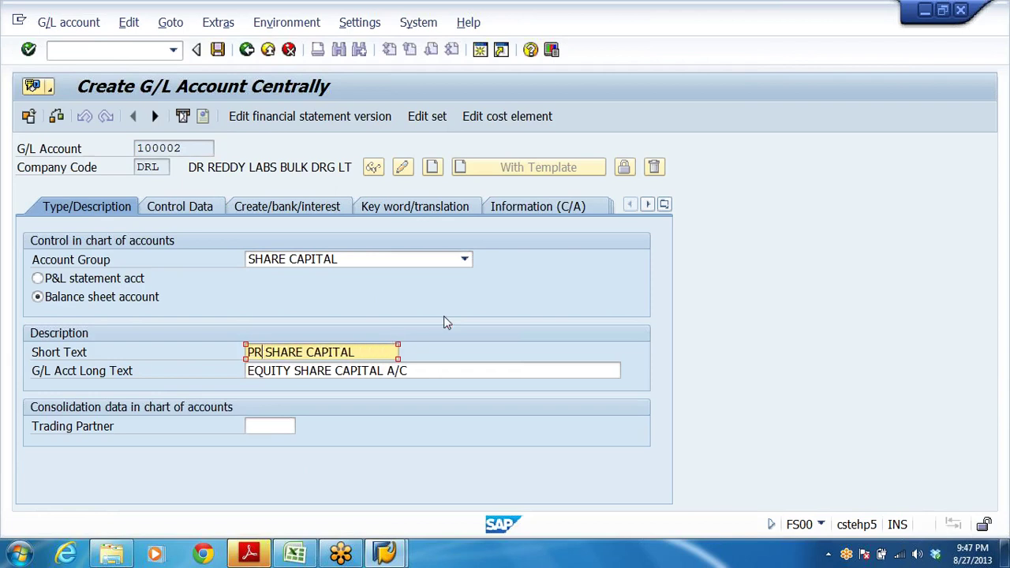
text(F)
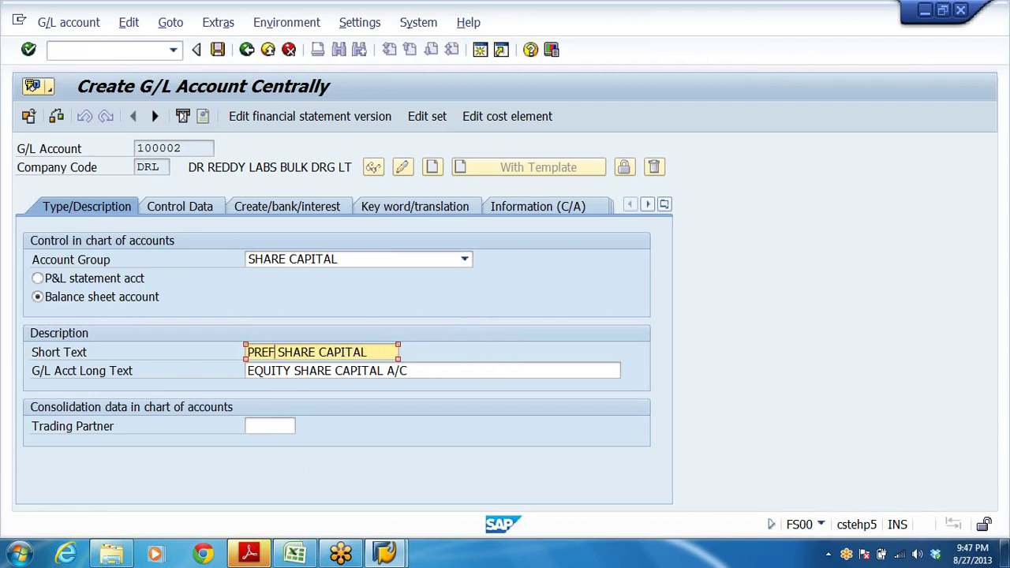
Change the G/L account long text to PREF SHARE CAPITAL A/C and save the account
double_click(397, 348)
key(ctrl+c)
click(332, 382)
click(331, 375)
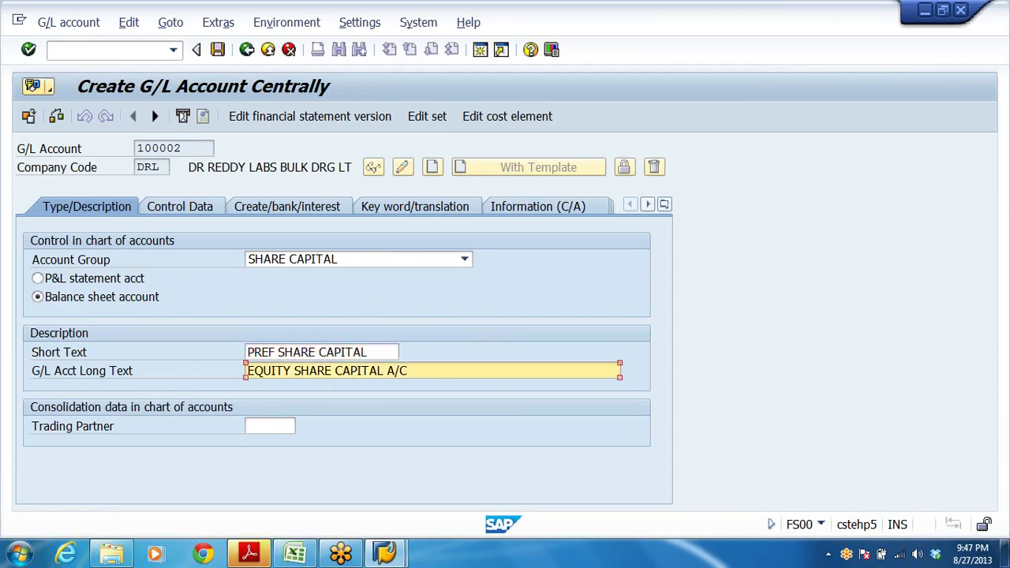
key(ctrl+Left)
key(Left)
key(shift+Home)
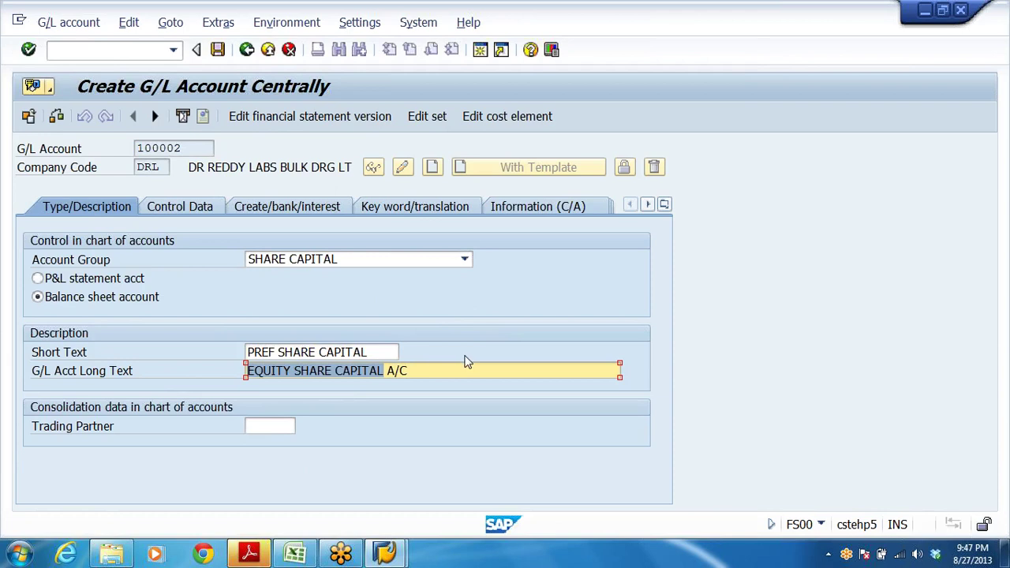
key(ctrl+v)
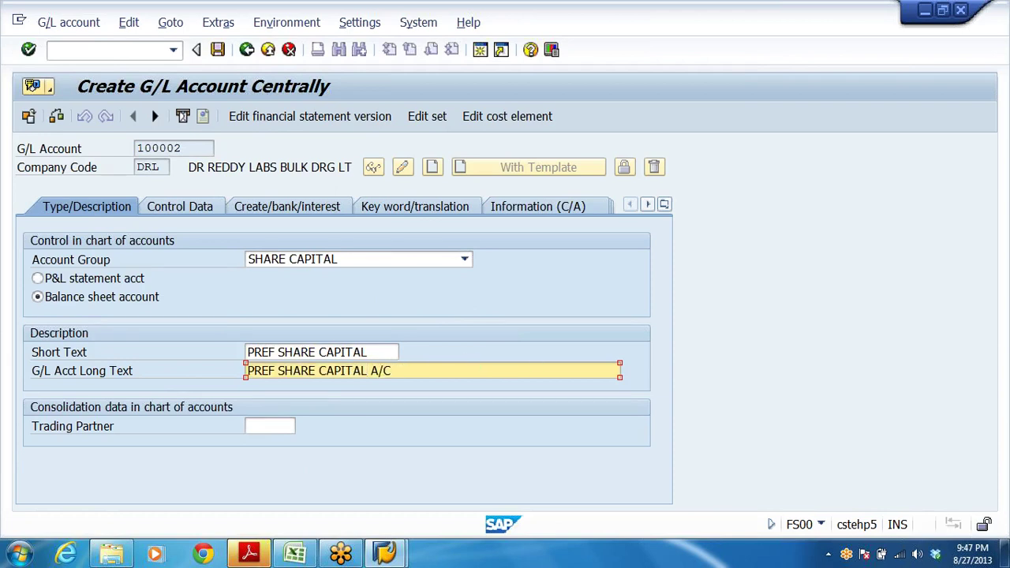
click(218, 51)
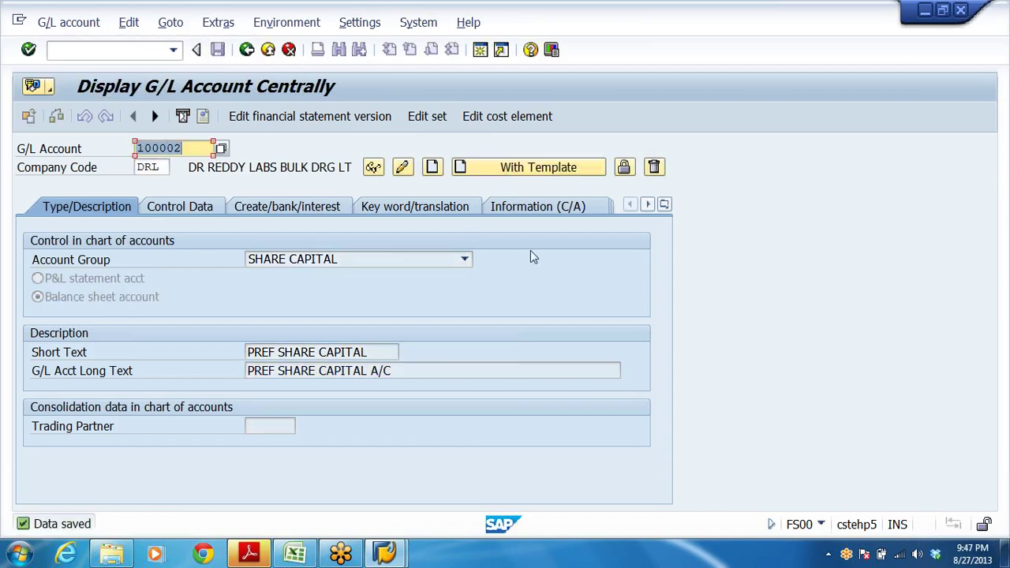
In the Excel list, copy the G/L account number of RETAINED EARNINGSM A/C from cell C8
key(alt+Tab)
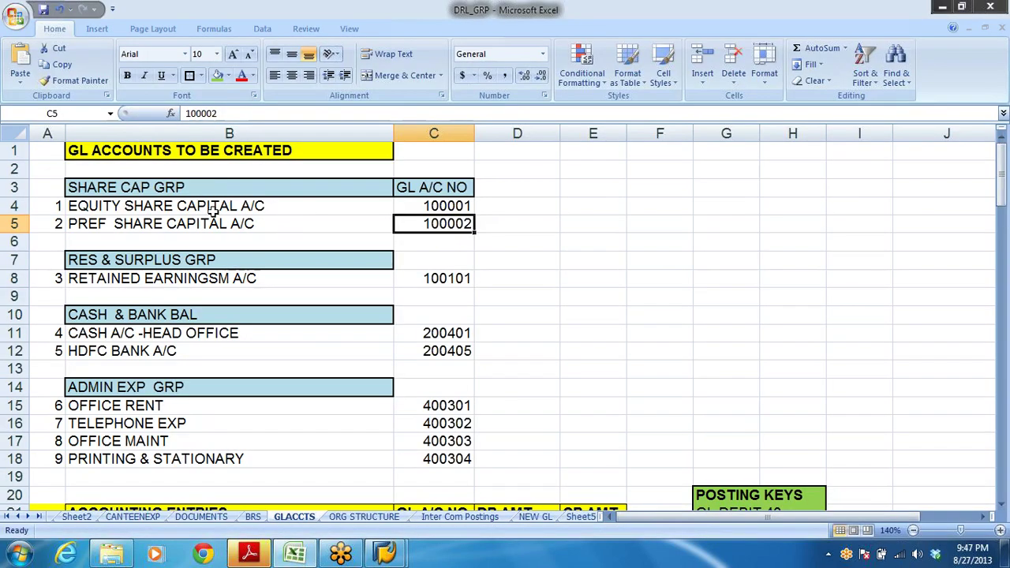
click(127, 206)
click(120, 280)
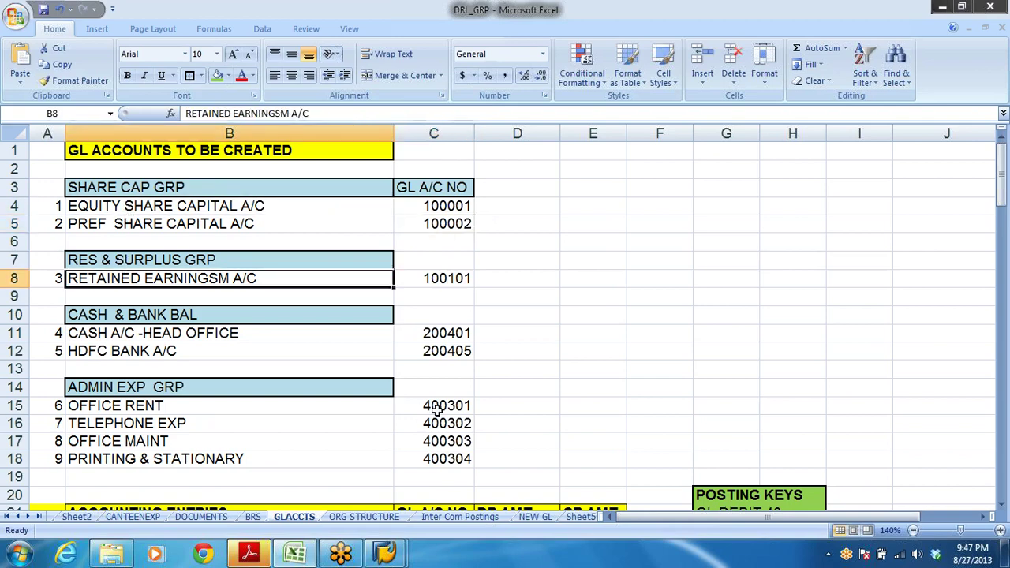
click(459, 280)
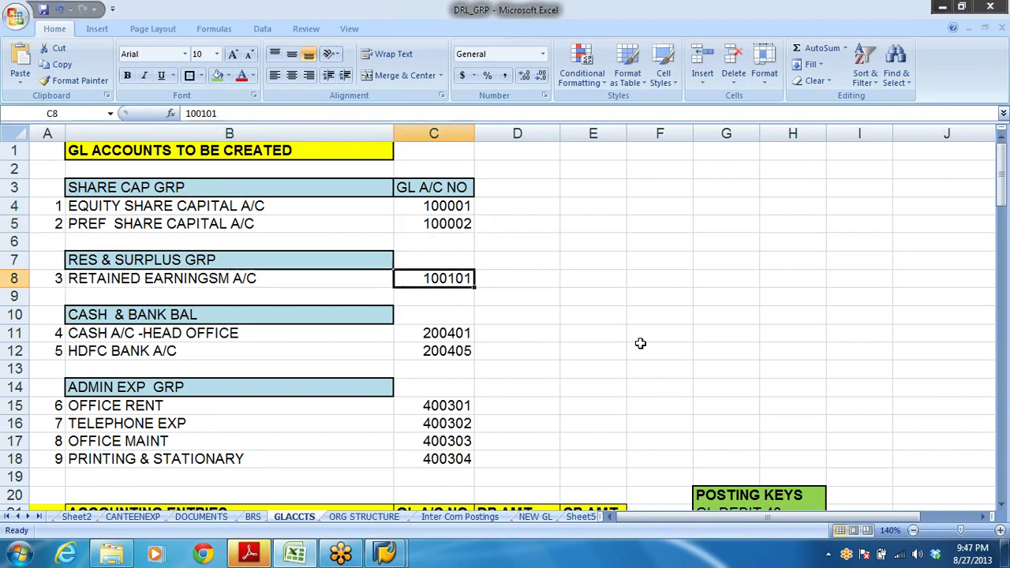
key(ctrl+c)
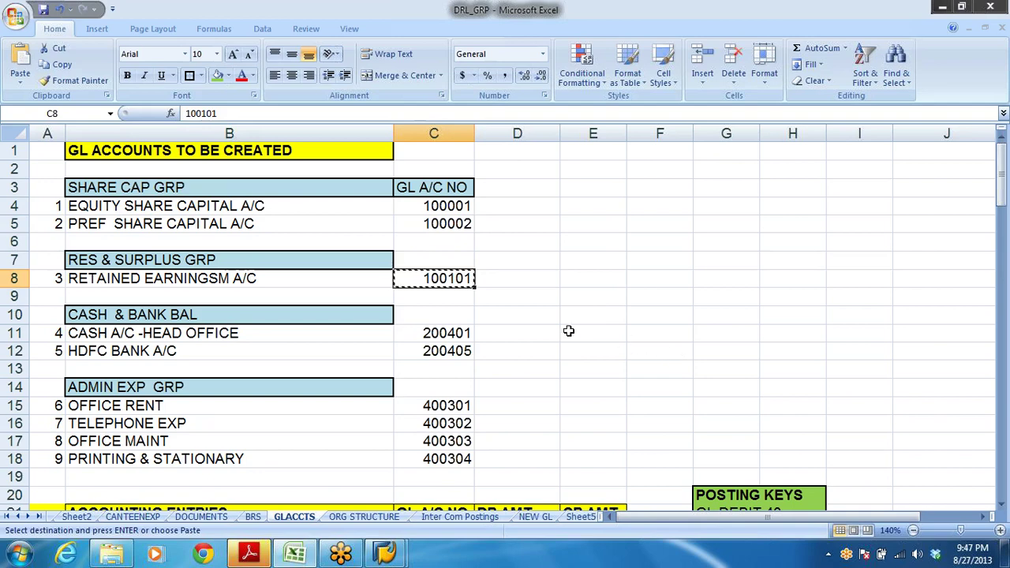
key(alt)
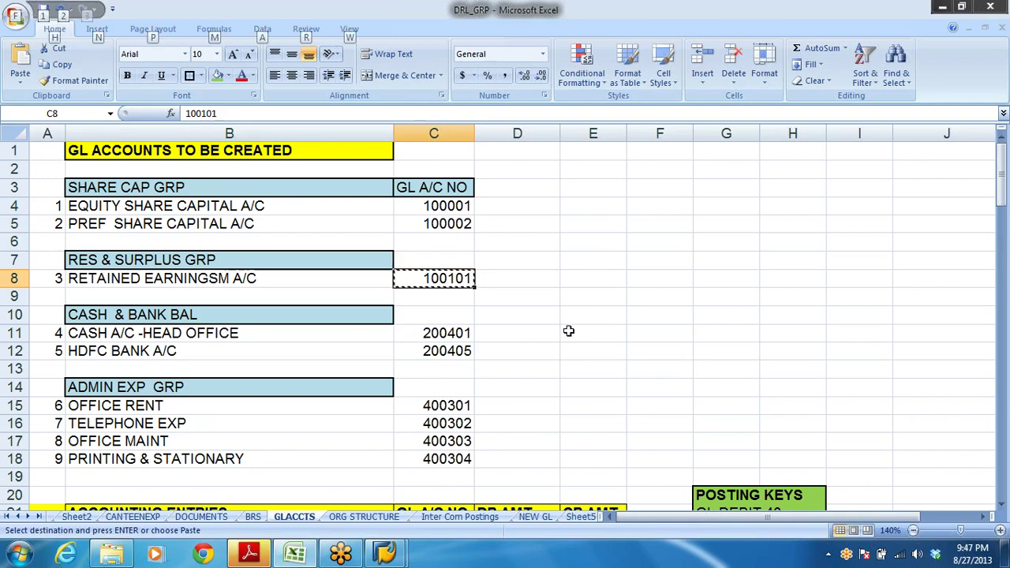
key(alt)
Switch to the SAP Implementation Guide and expand General Ledger Accounting (New), Master Data and G/L Accounts under Financial Accounting (New)
key(alt+Tab)
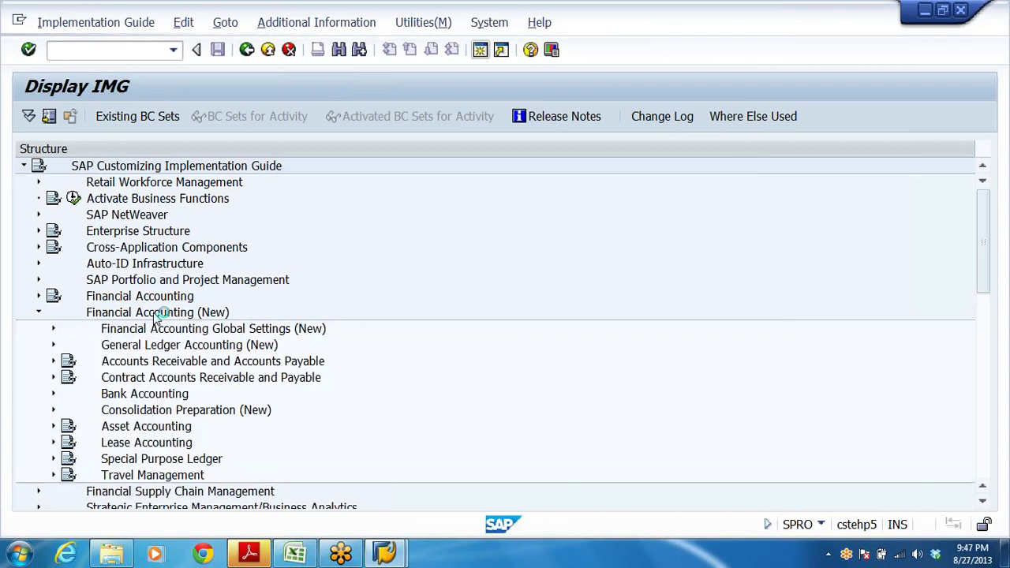
key(Down)
key(Down)
key(Right)
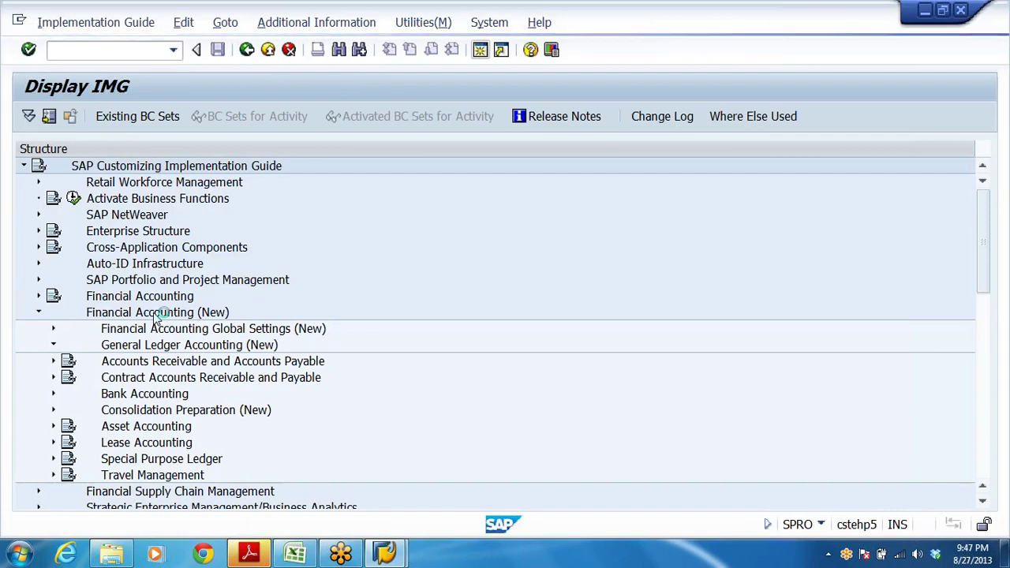
key(Down)
key(Right)
key(Down)
key(Right)
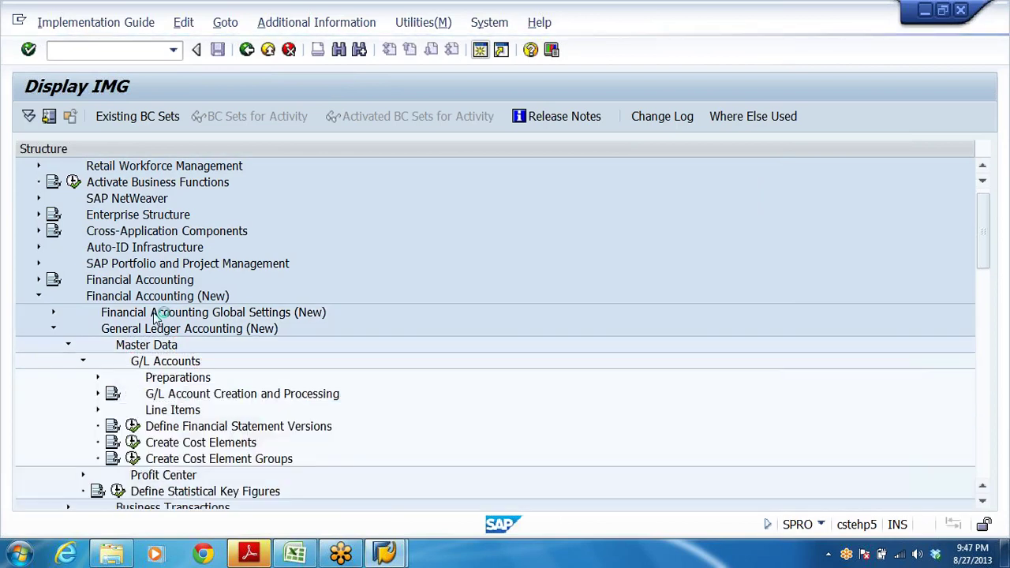
Open Define Retained Earnings Account under Preparations for chart of accounts DRL and check the account assigned to P&L statement type X
key(Down)
key(Right)
key(Down)
key(Down)
key(Down)
key(Down)
click(148, 460)
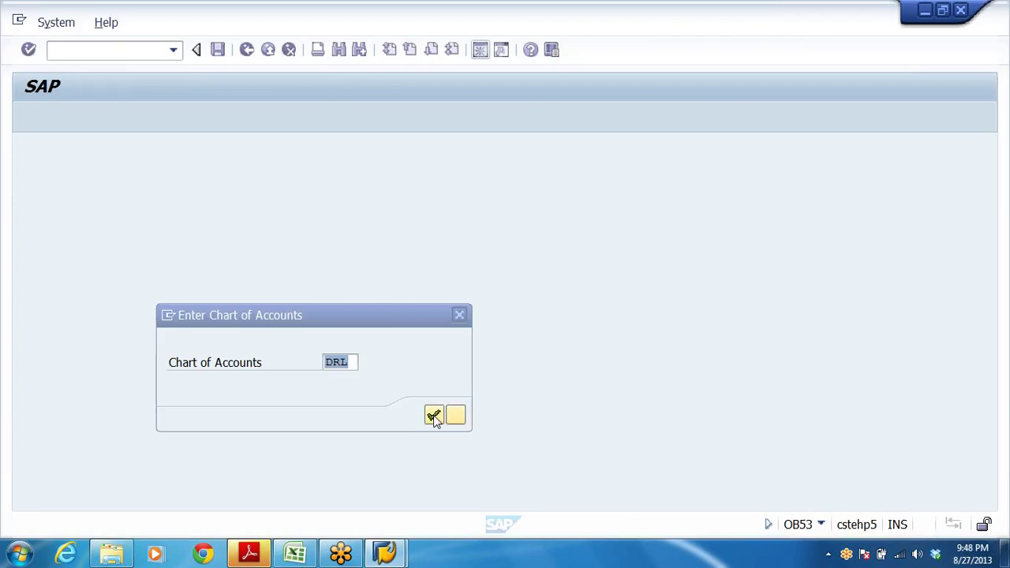
click(434, 415)
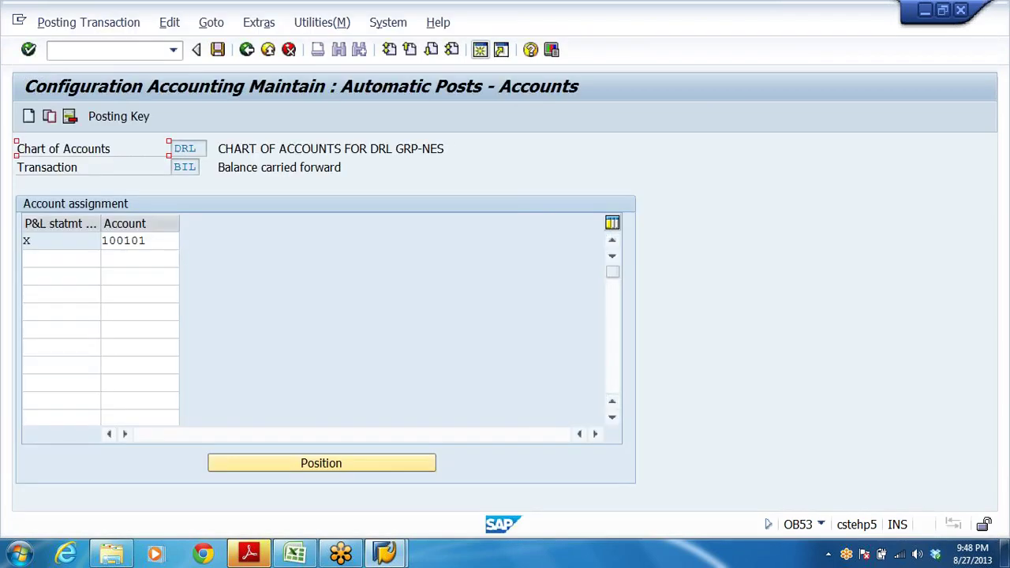
key(Tab)
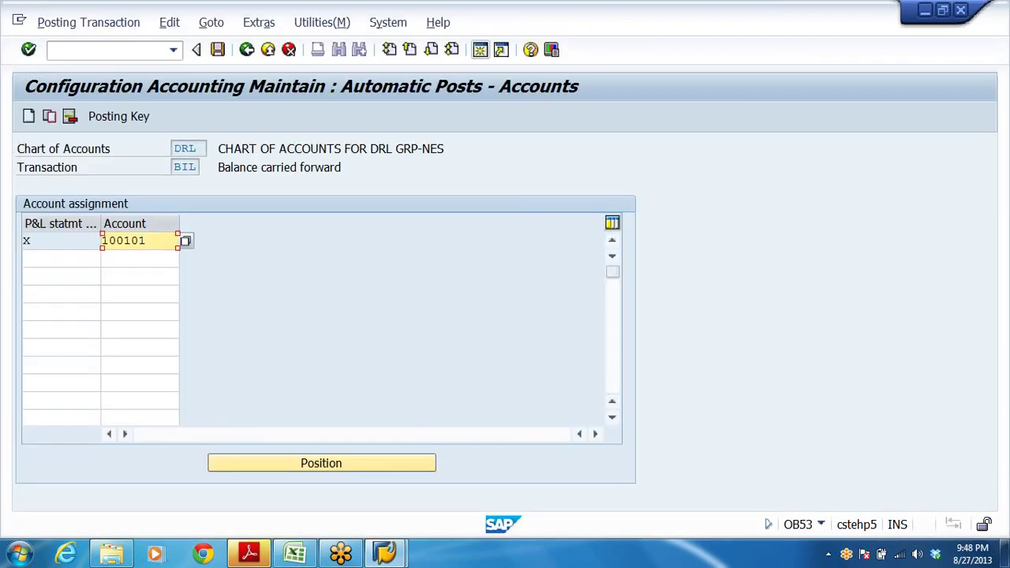
key(shift+Tab)
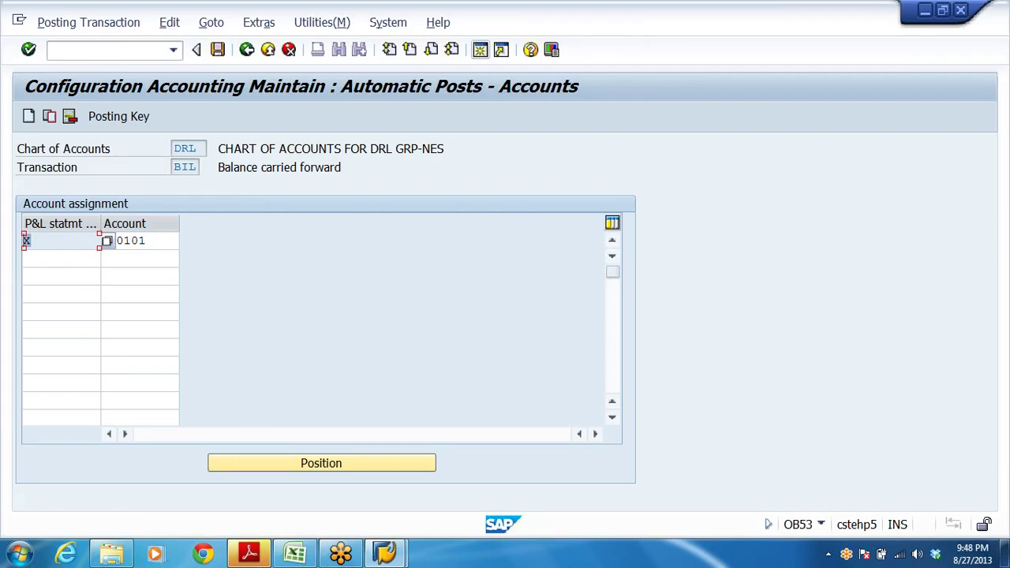
key(Tab)
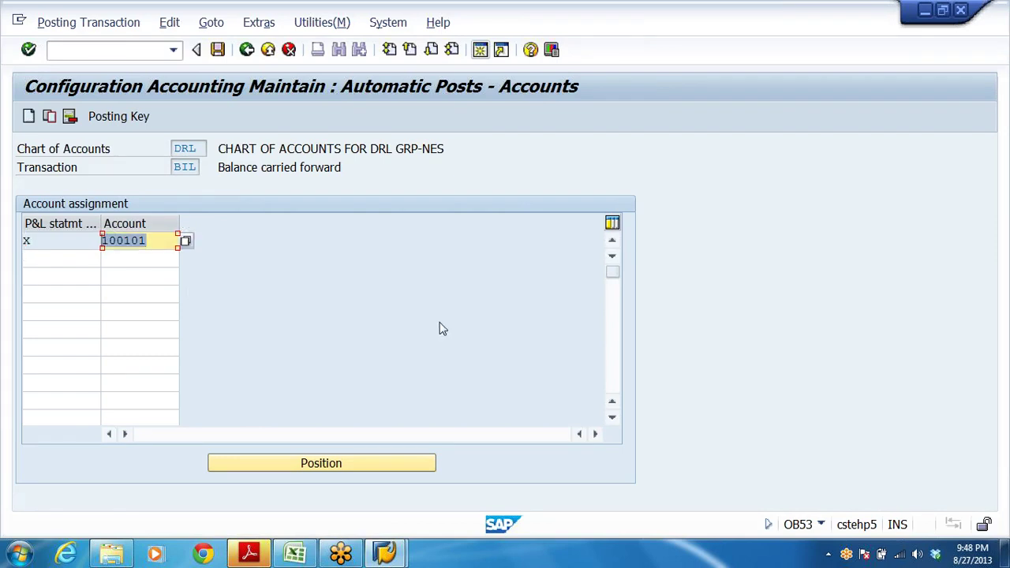
In the FS00 session, enter the copied retained earnings account number and start creating the account in company code DRL
key(F2)
double_click(180, 150)
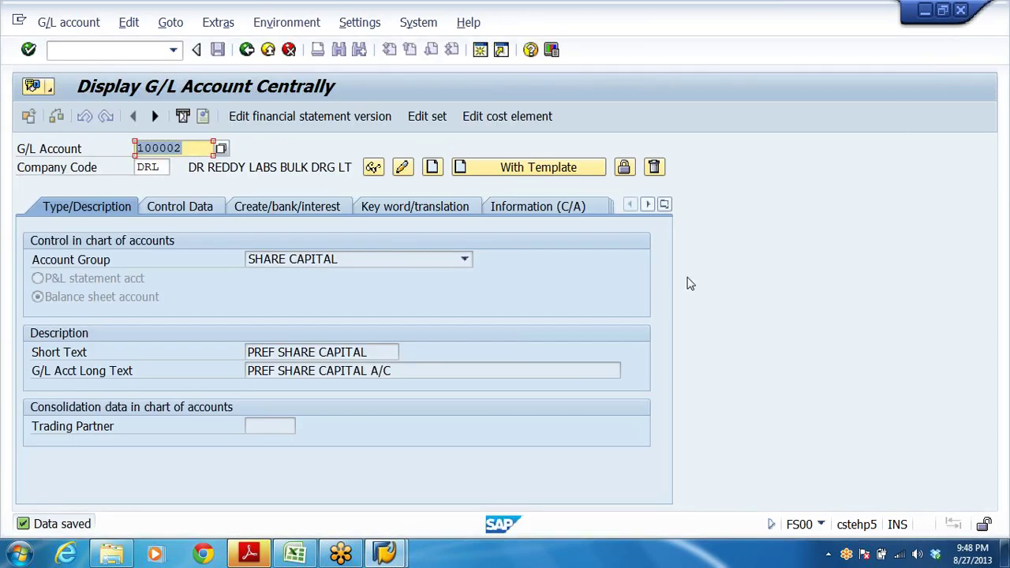
key(ctrl+v)
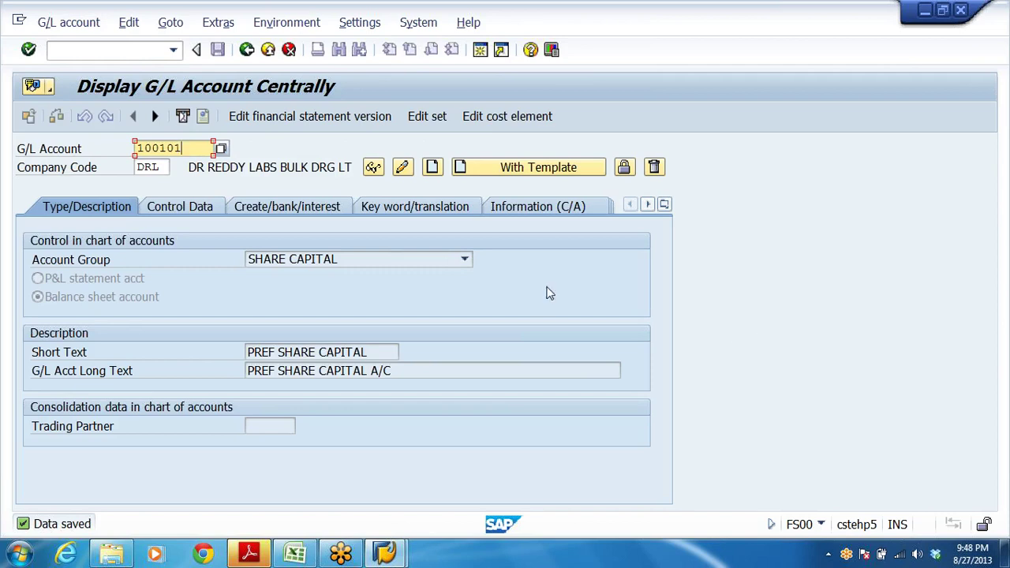
click(433, 168)
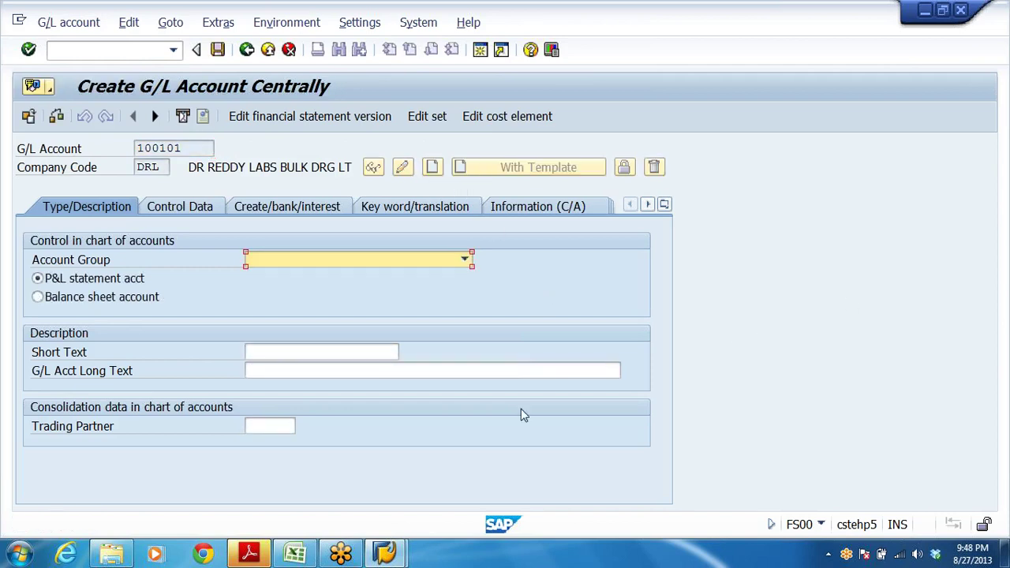
Classify the new account as a balance sheet account in the RESERVES & SURPLUS account group
click(96, 296)
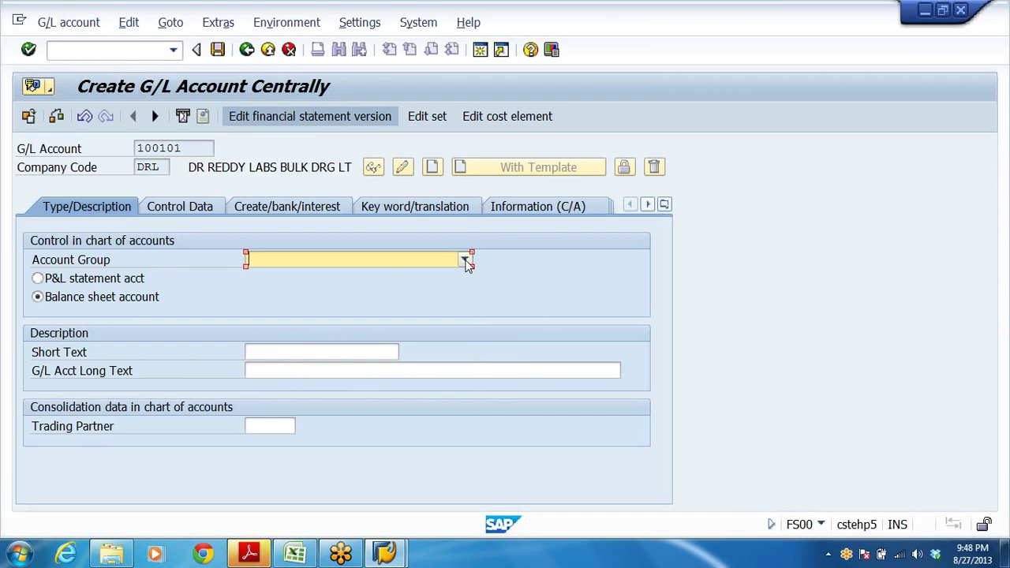
click(465, 262)
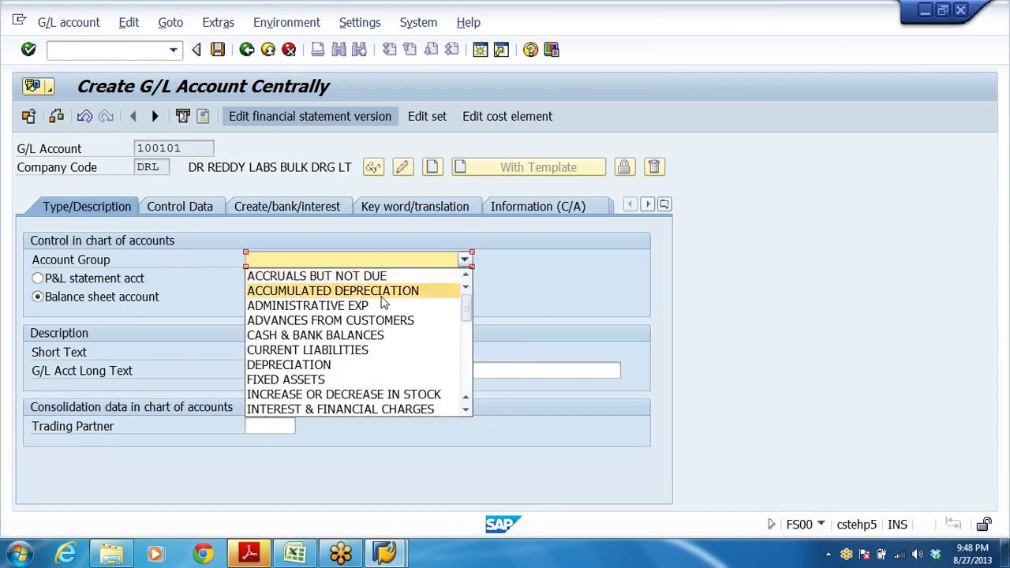
key(r)
key(Return)
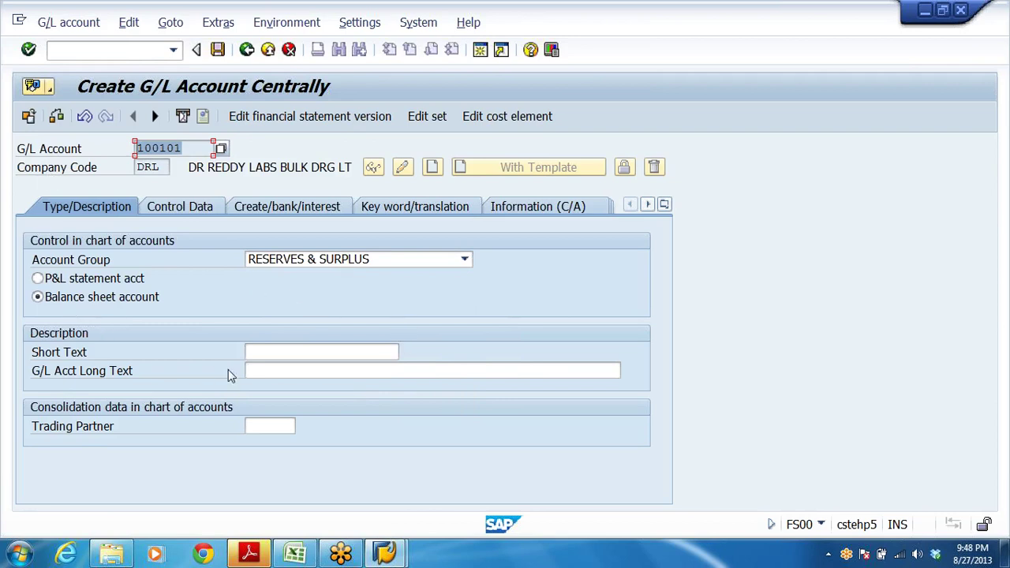
Enter RETAINED EARNINGS A/ as the short text and RETAINED EARNINGS A/C as the G/L account long text
click(261, 352)
text(RE)
key(Down)
key(Return)
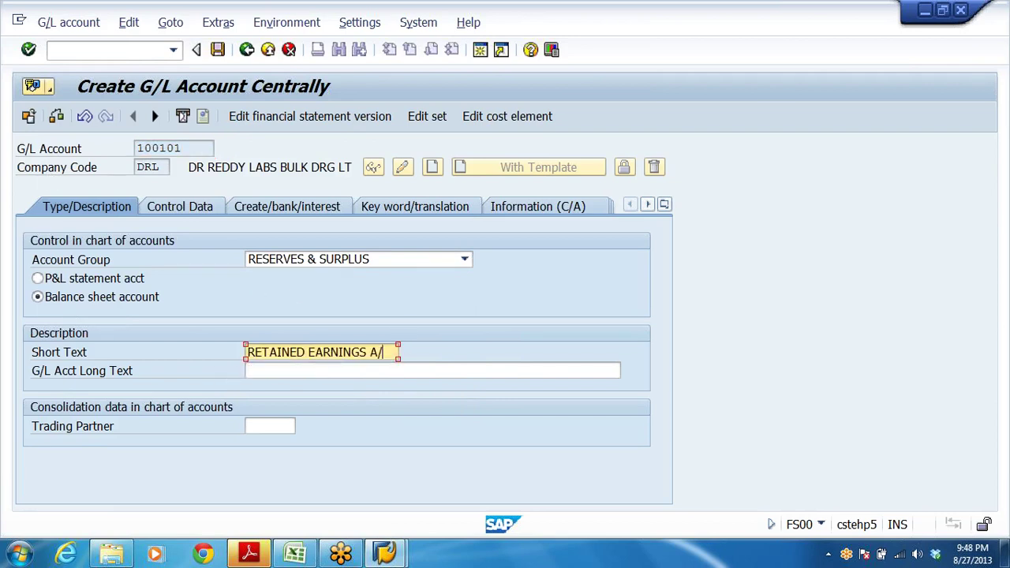
key(shift+Home)
key(ctrl+c)
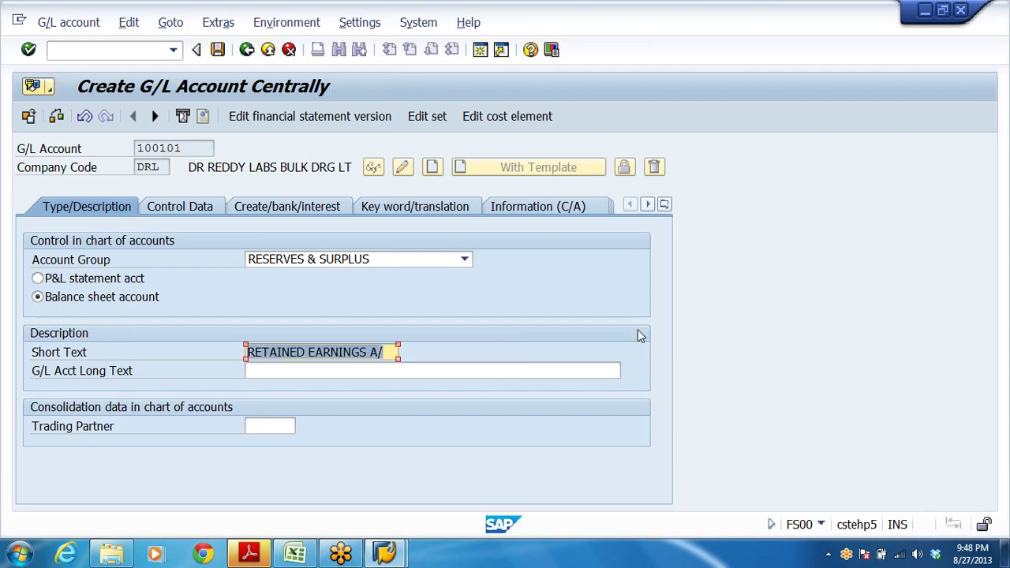
key(End)
key(Tab)
key(ctrl+v)
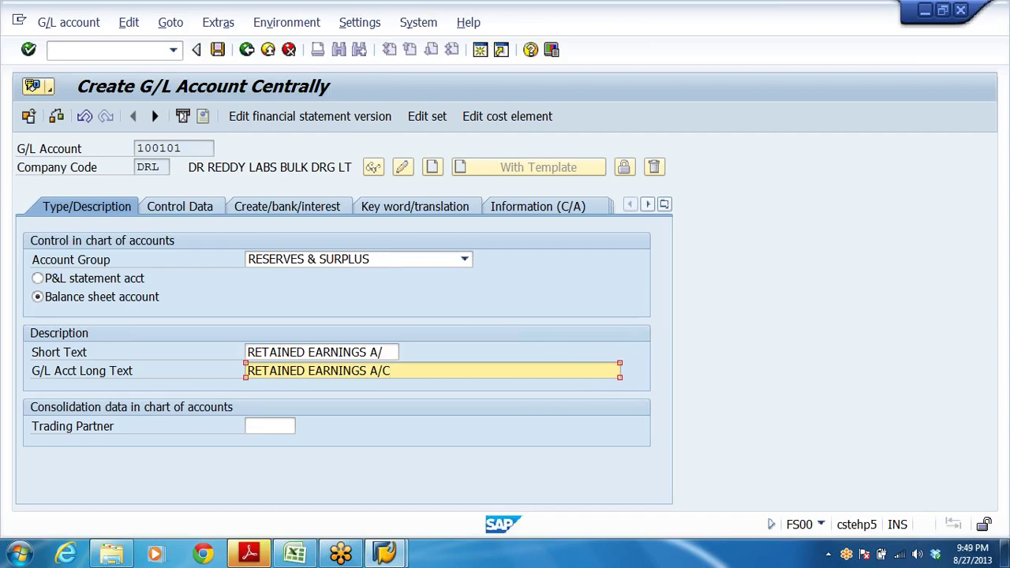
In the account's control data, enable Only balances in local crcy and Line item display, and set the sort key to 001
click(197, 210)
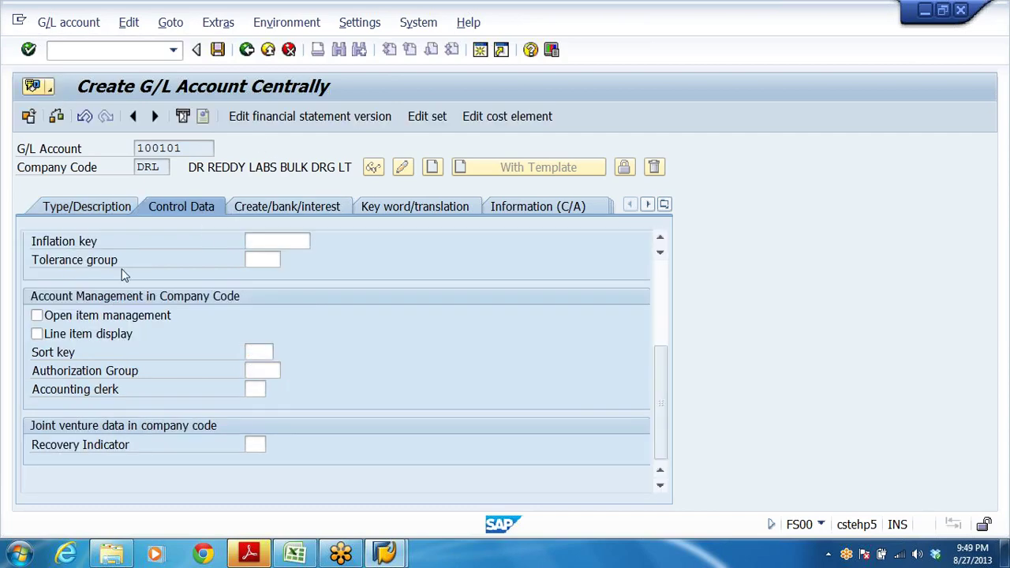
scroll(127, 273, up, 4)
click(49, 276)
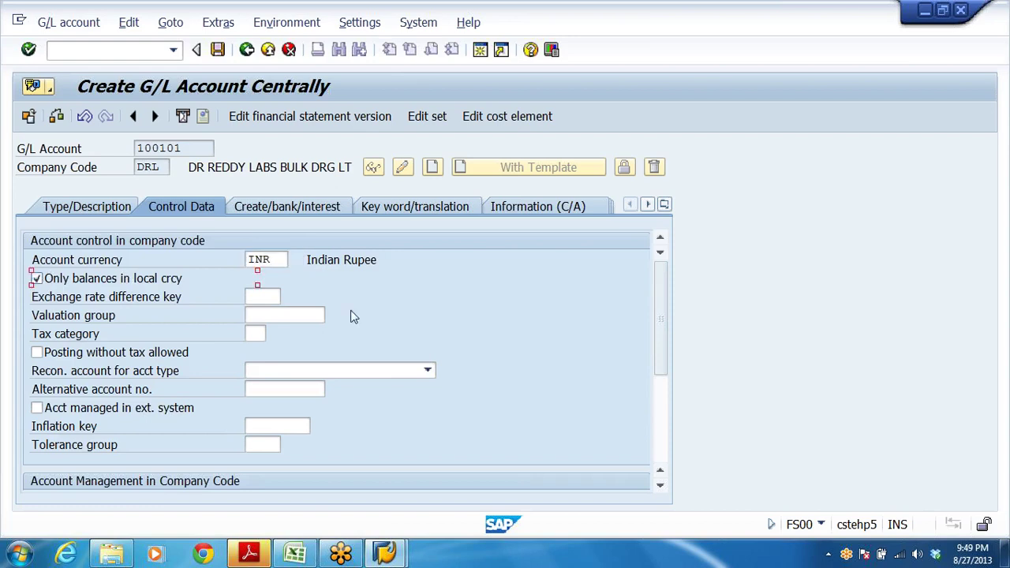
scroll(235, 374, down, 4)
click(37, 333)
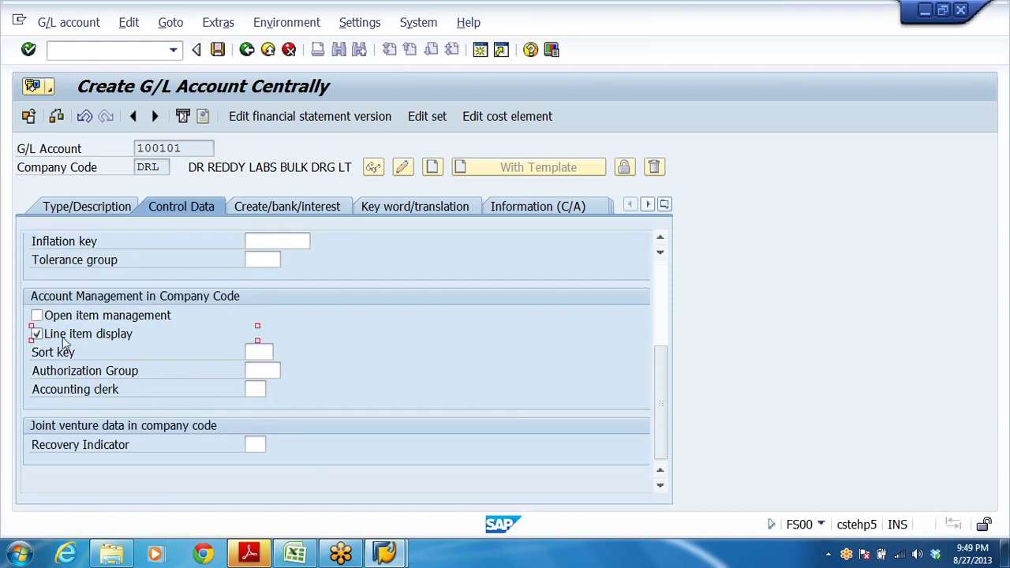
click(259, 352)
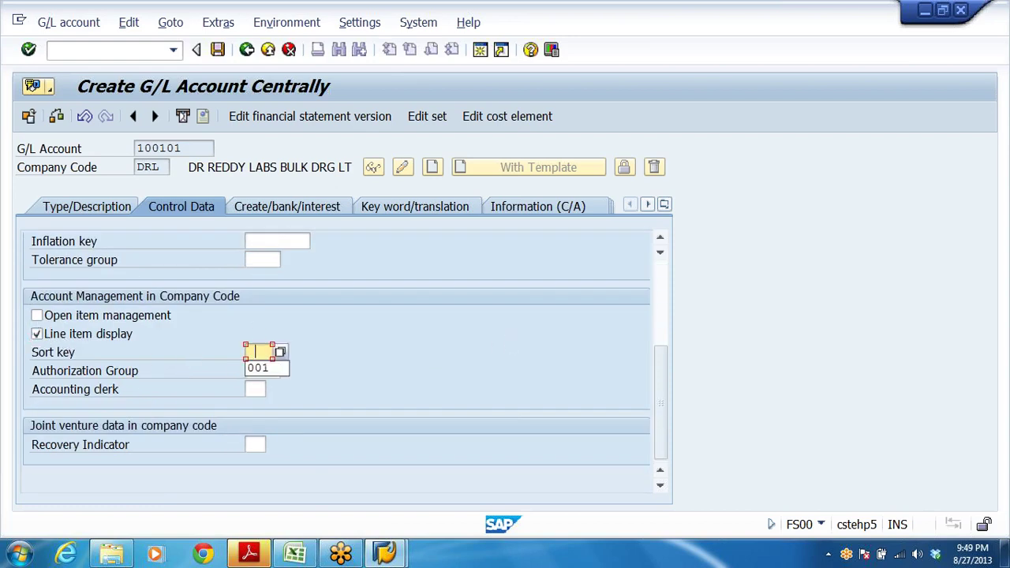
click(283, 367)
Set the field status group to G001 and save the retained earnings account
click(308, 206)
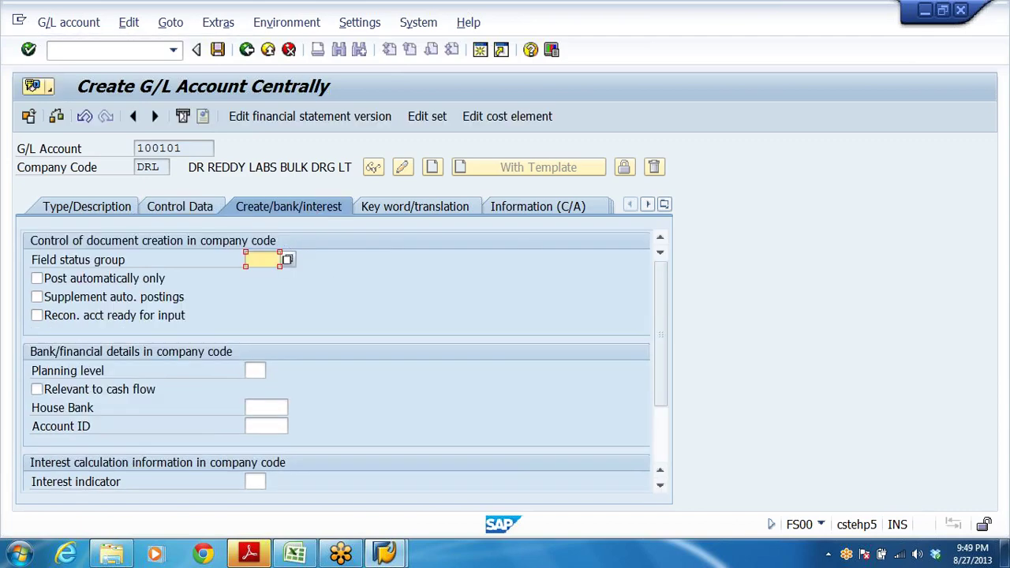
click(260, 260)
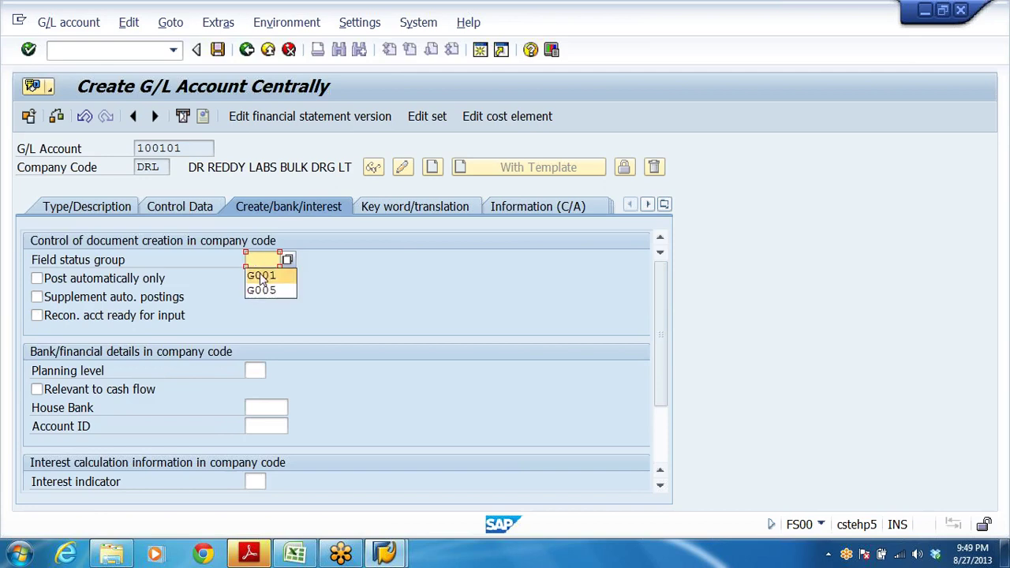
click(262, 277)
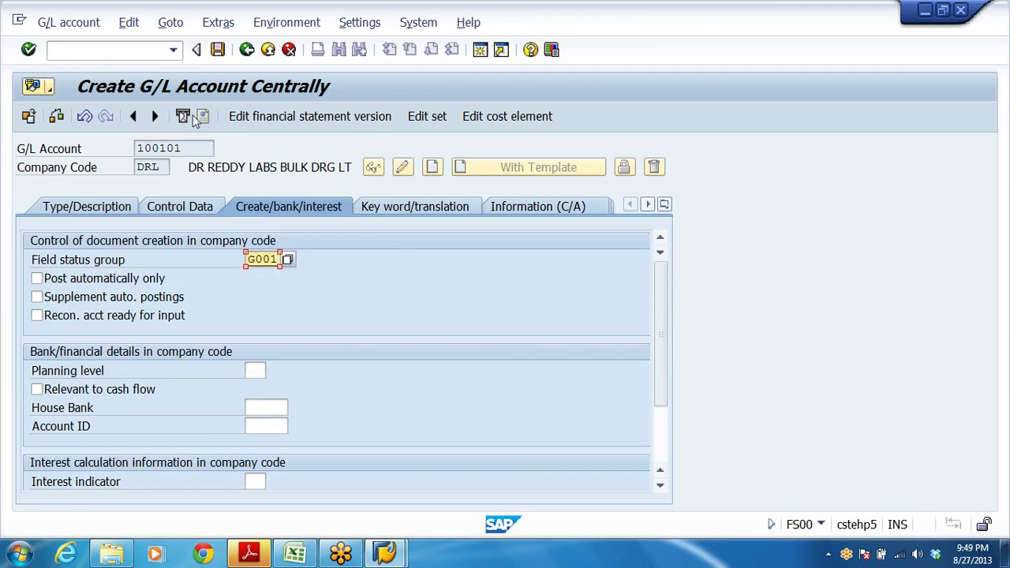
click(331, 211)
key(ctrl+s)
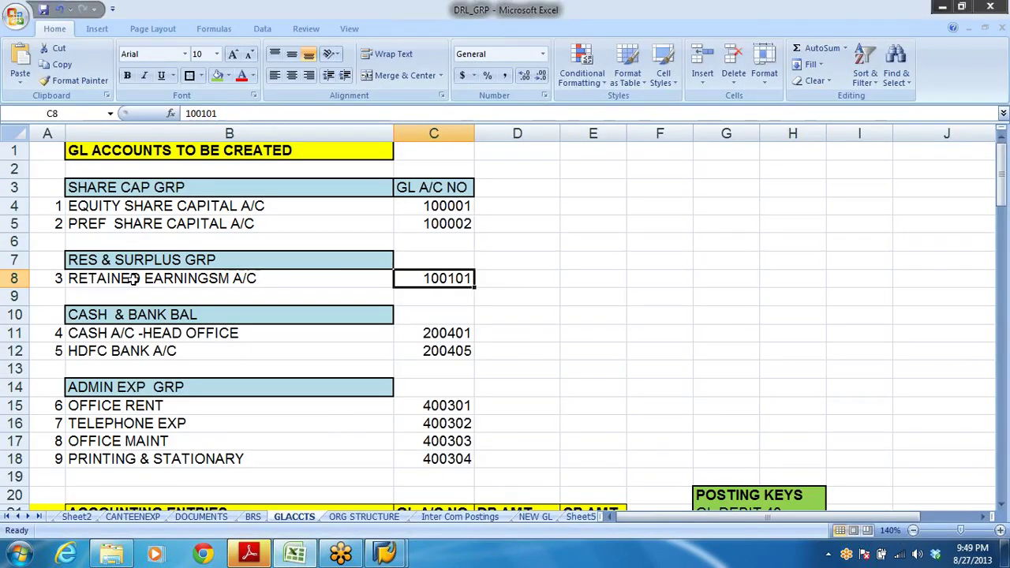
Copy HDFC BANK A/C from cell B12 of the Excel list into the G/L Account field in FS00
click(142, 315)
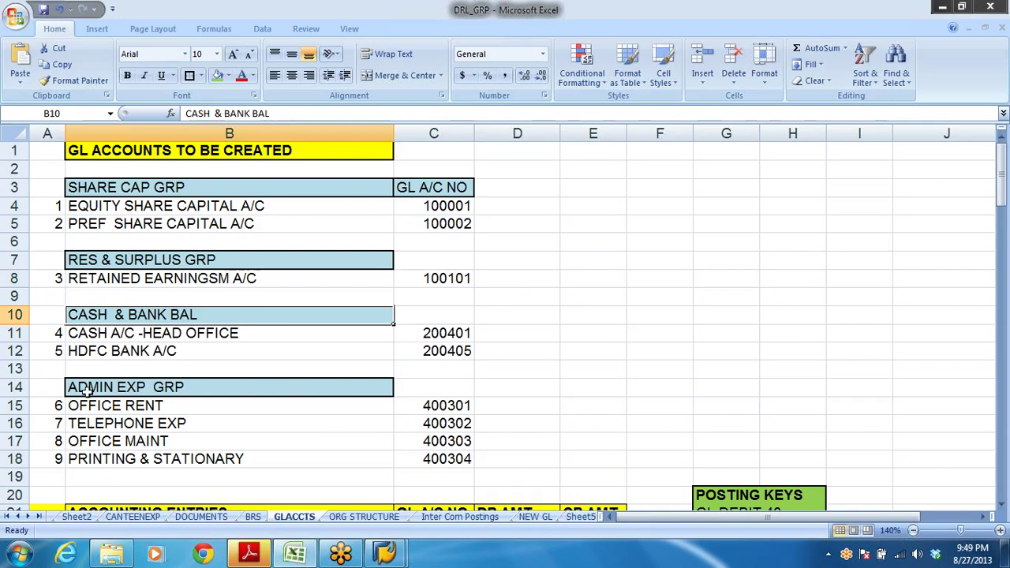
click(82, 333)
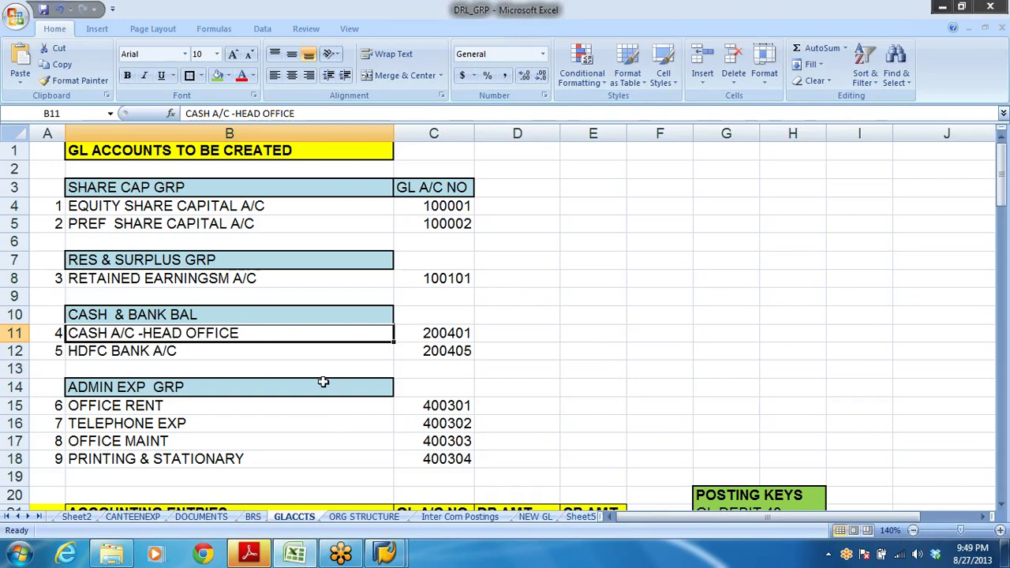
click(108, 355)
key(ctrl+c)
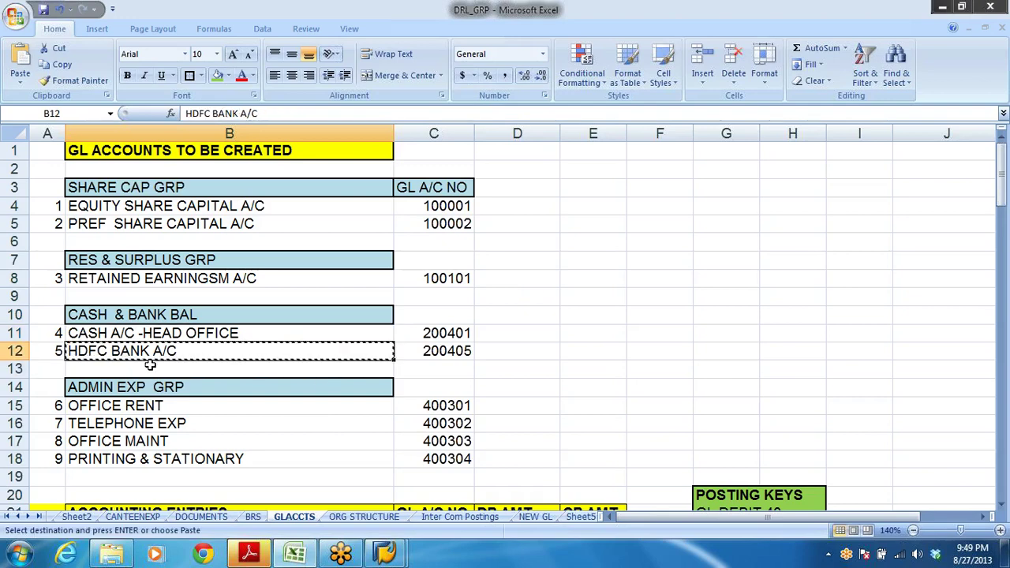
key(alt+Tab)
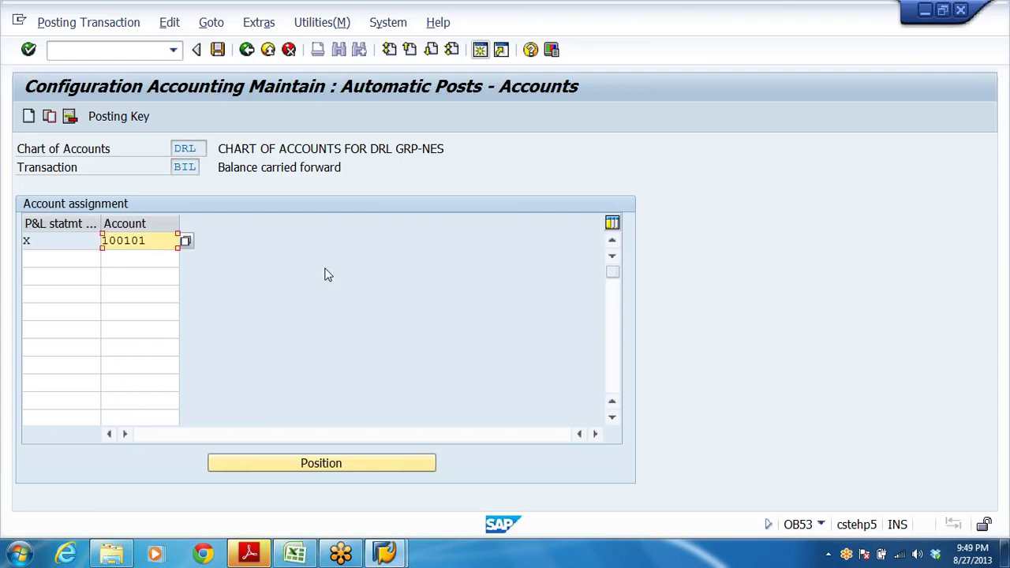
key(F2)
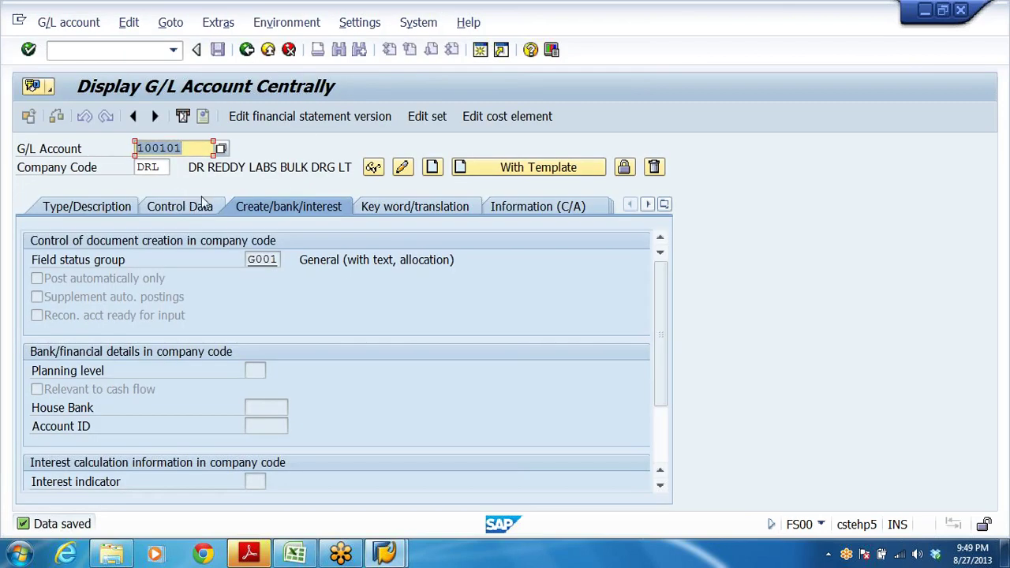
key(ctrl+v)
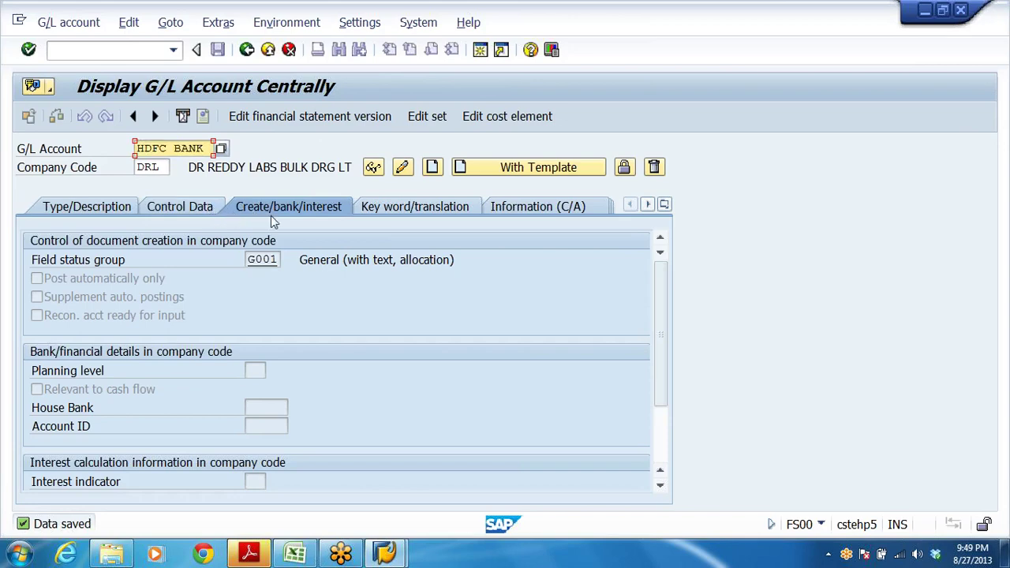
In the Excel list, copy the G/L account number of HDFC BANK A/C from cell C12 and return to SAP
key(alt+Tab)
click(304, 554)
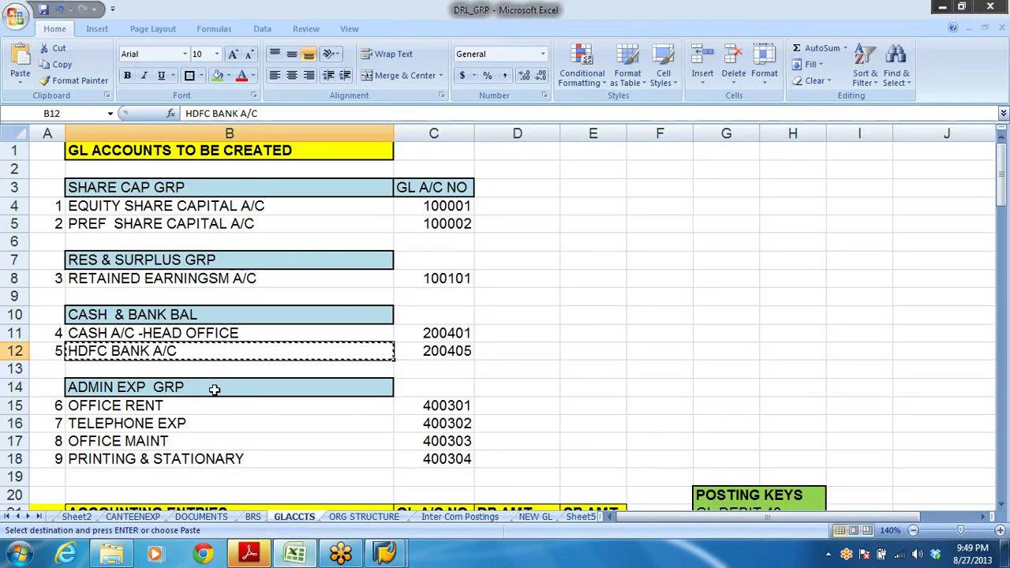
click(439, 353)
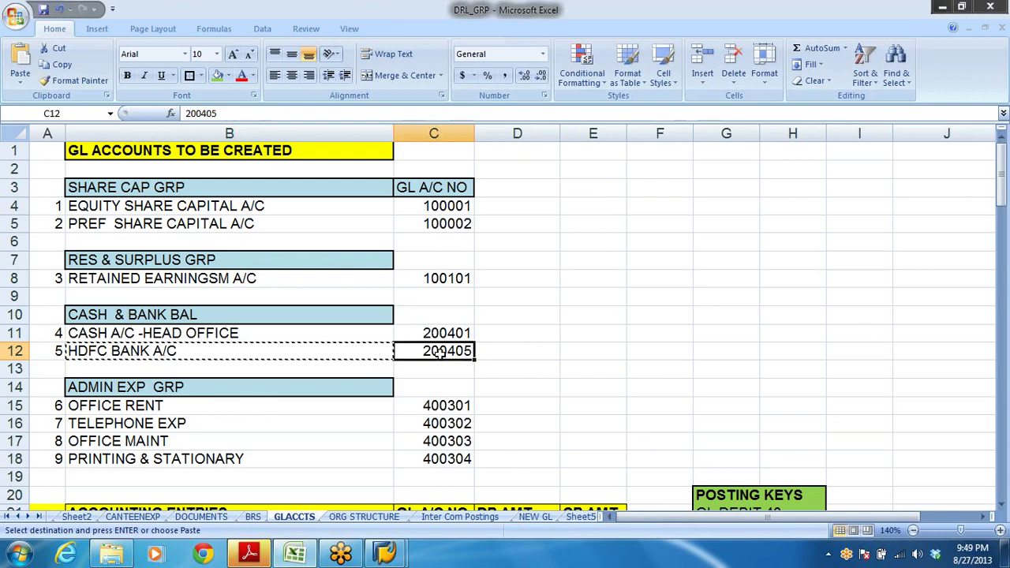
key(ctrl+c)
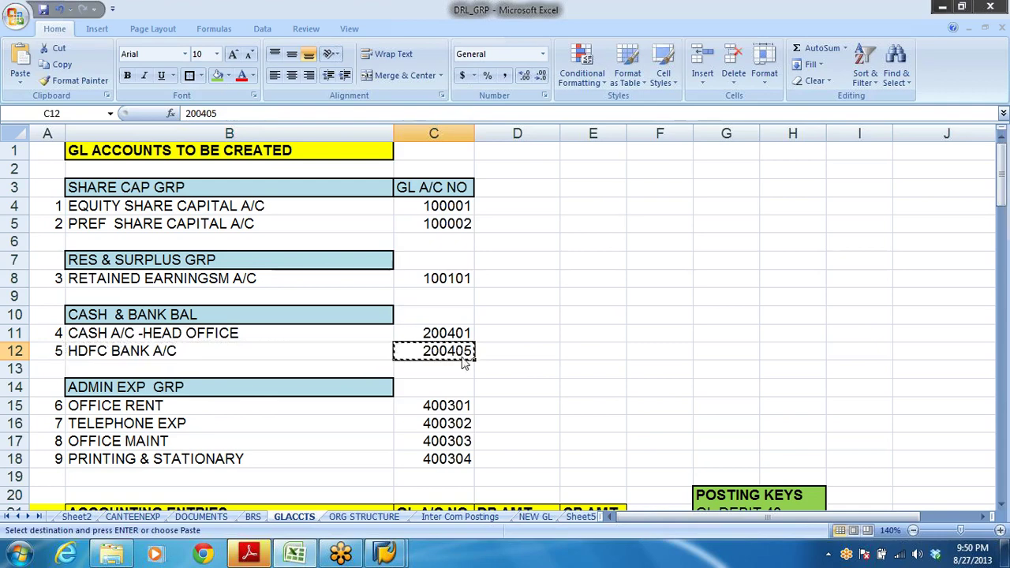
key(alt+Tab)
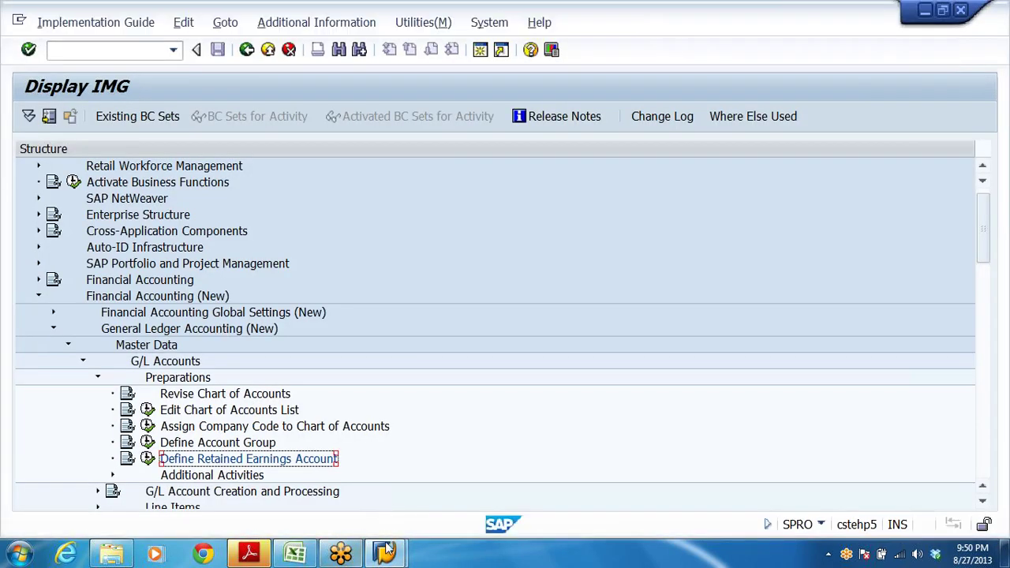
Paste the copied HDFC bank account number into the G/L Account field in FS00 and start creating the account in company code DRL
key(alt+Tab)
key(shift+Home)
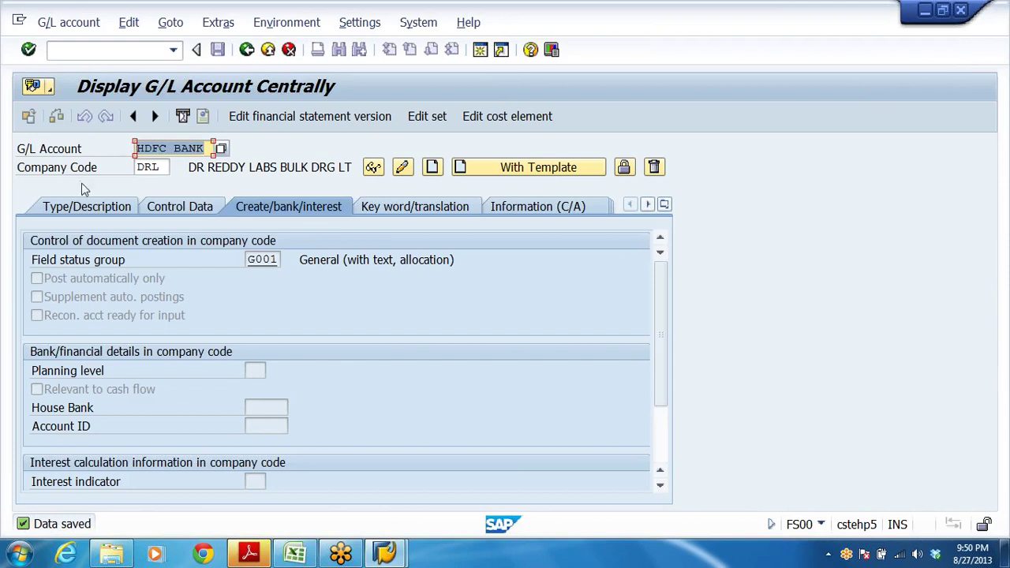
key(ctrl+v)
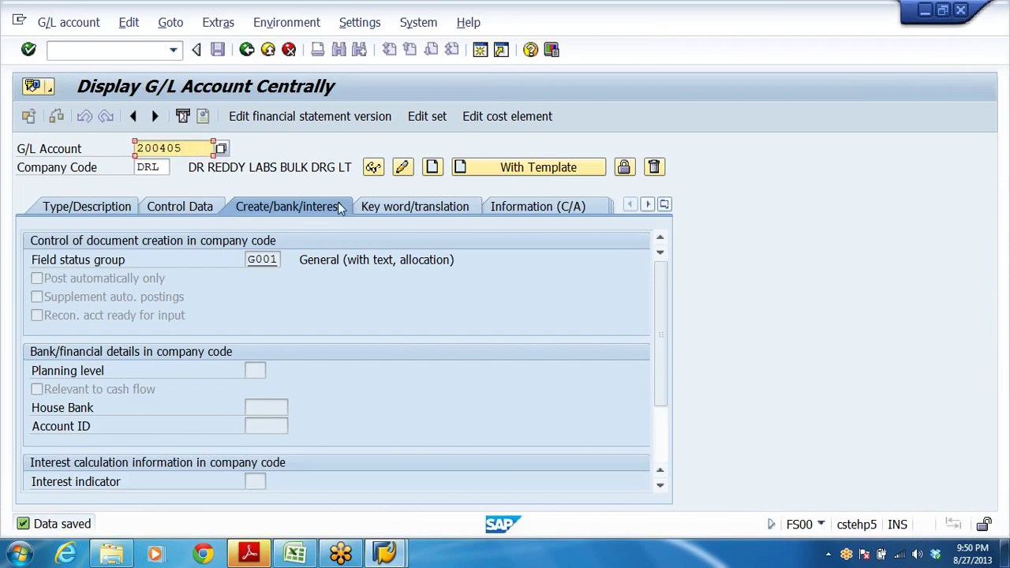
click(432, 168)
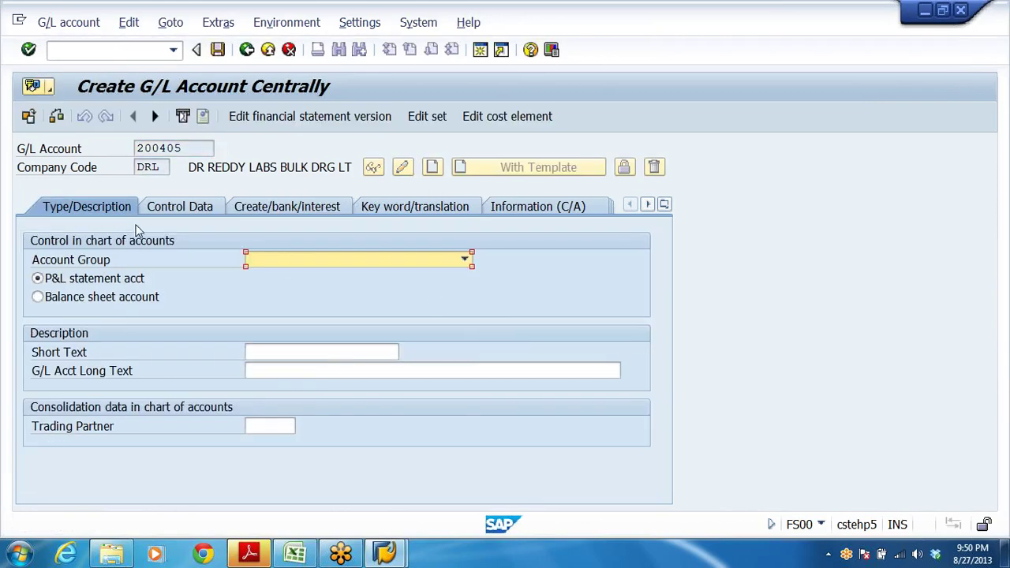
Assign the new account to the CASH & BANK BALANCES account group and classify it as a balance sheet account
click(465, 261)
click(384, 336)
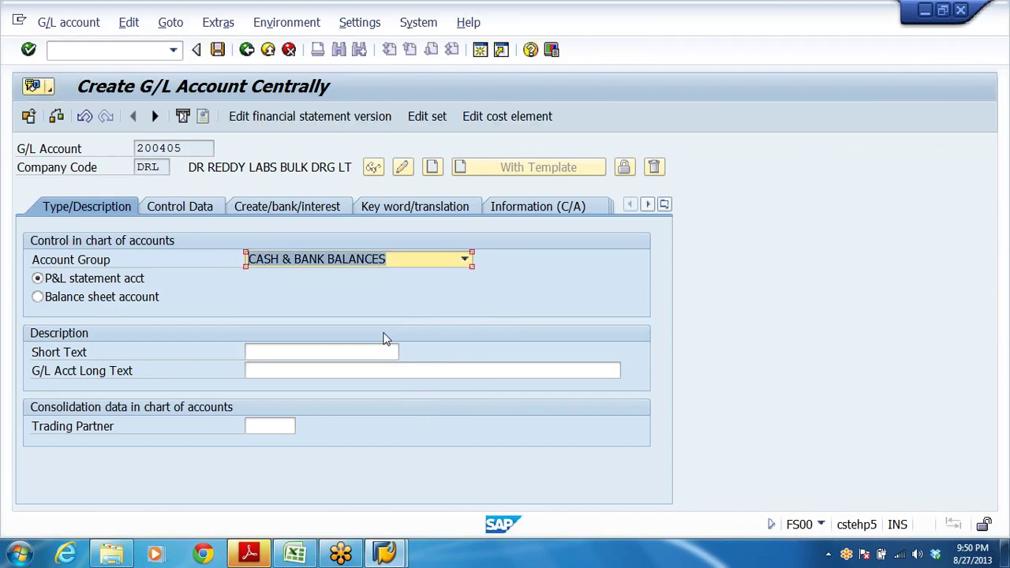
click(57, 301)
Copy HDFC BANK A/C from cell B12 of the Excel list into both the Short Text and G/L Acct Long Text fields
click(322, 352)
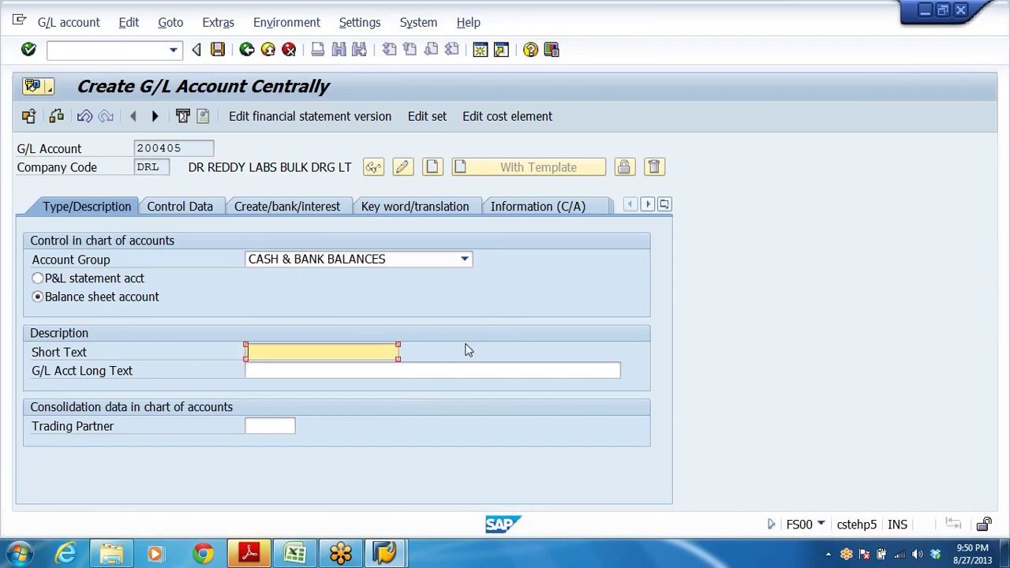
key(alt+Tab)
key(alt+Tab)
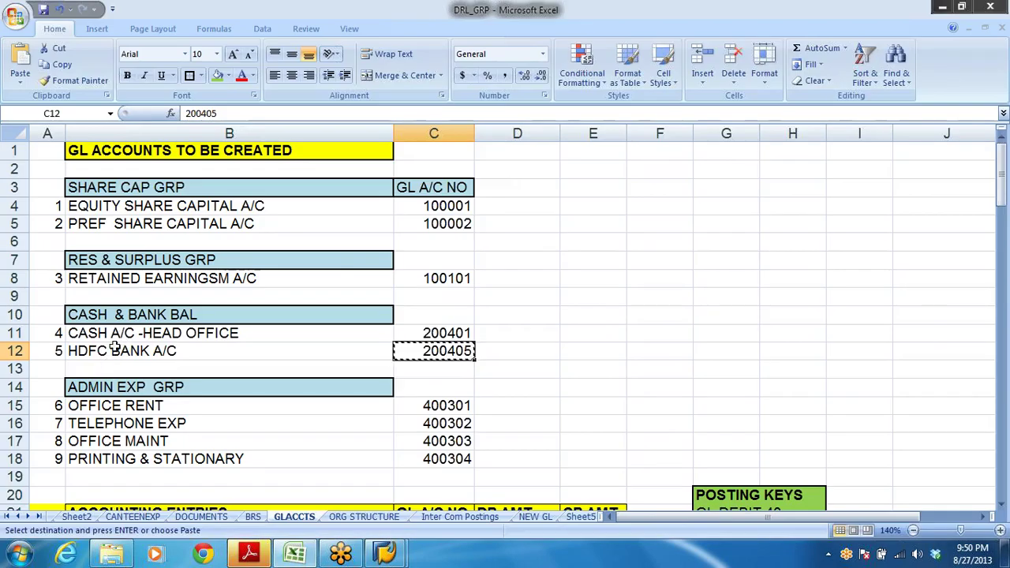
click(139, 349)
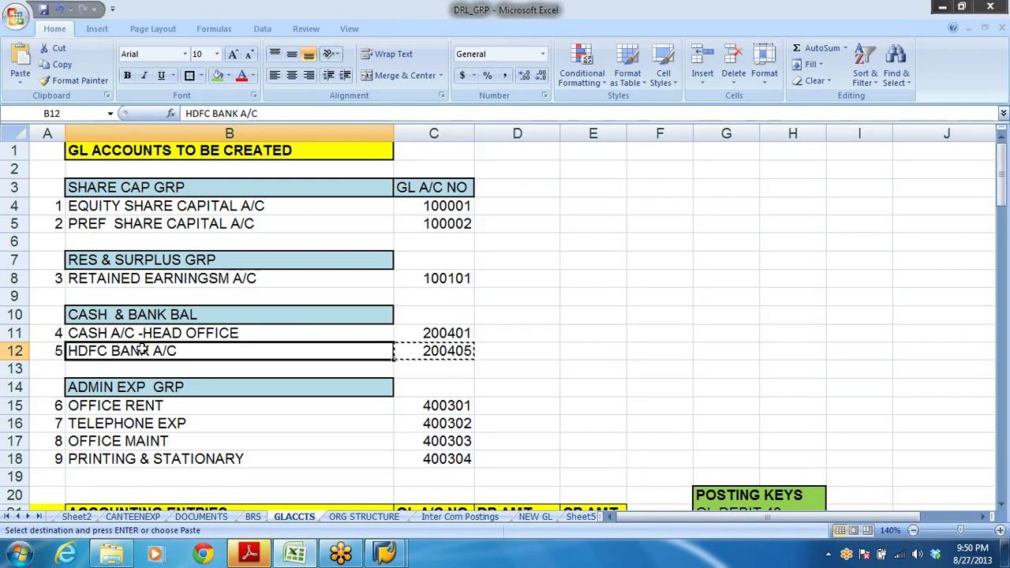
key(ctrl+c)
key(alt+Tab)
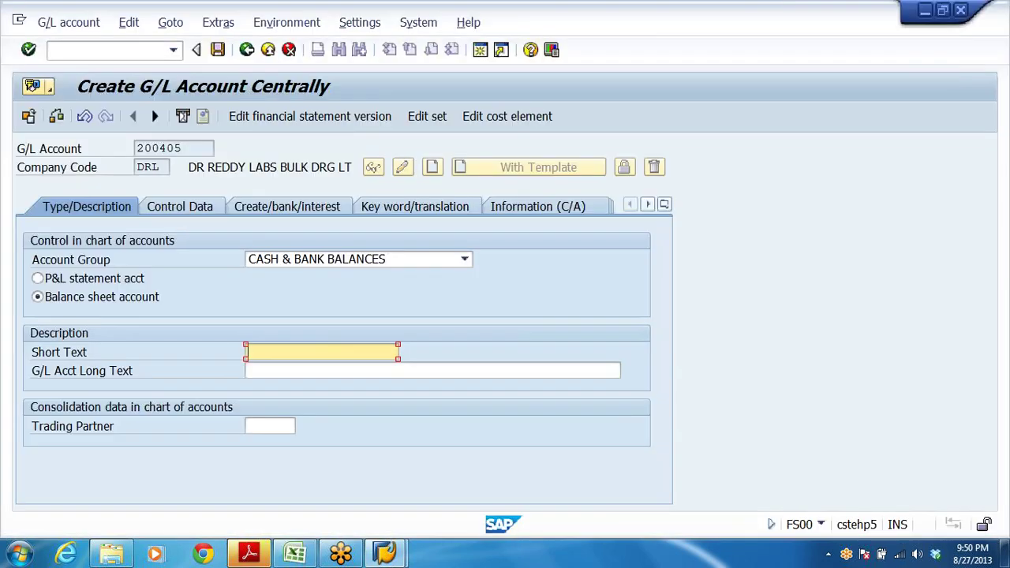
key(ctrl+v)
click(432, 371)
key(ctrl+v)
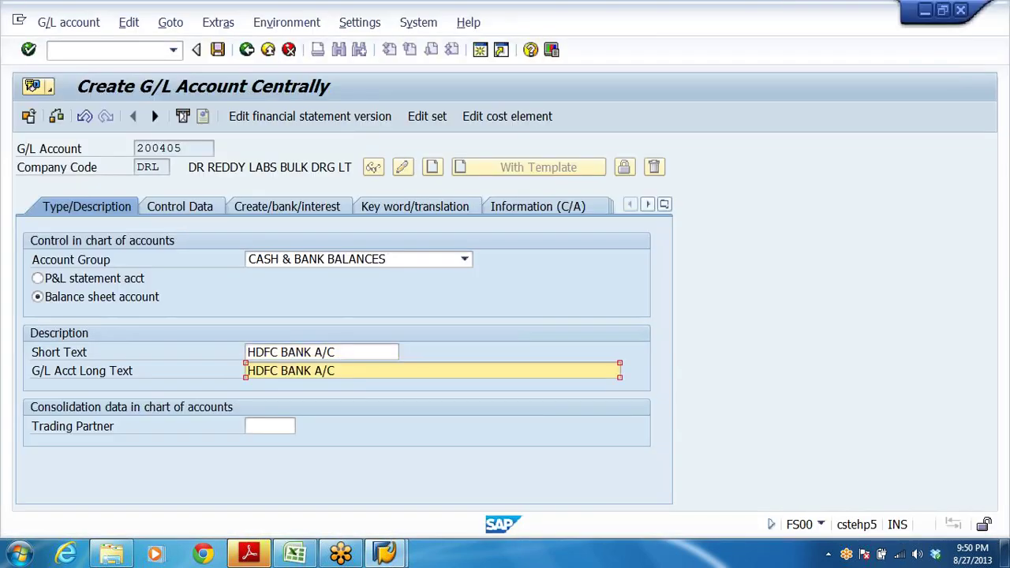
In the HDFC account's control data, enable Only balances in local crcy and Line item display, and set the sort key to 001
click(169, 209)
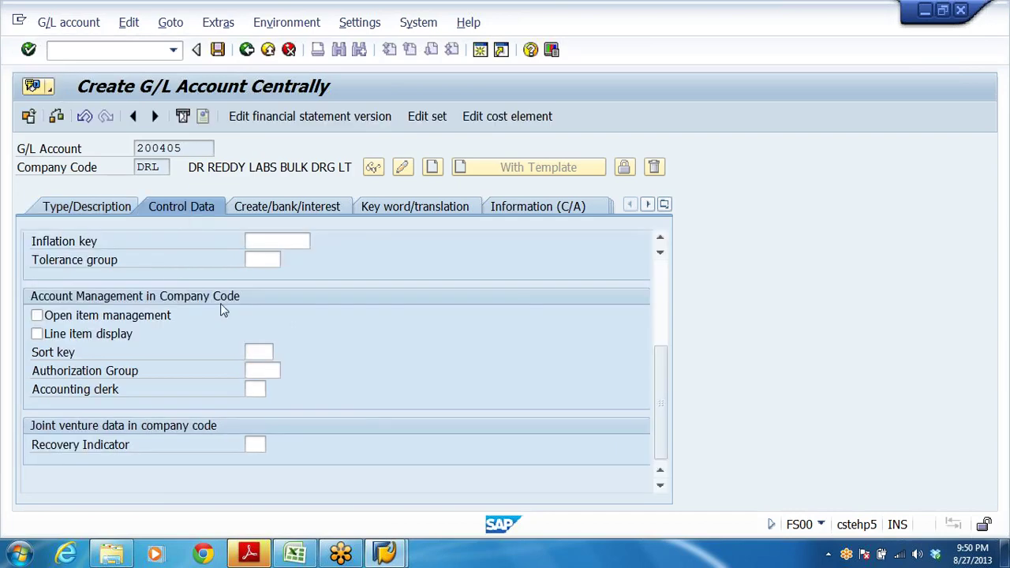
scroll(220, 303, up, 3)
click(80, 281)
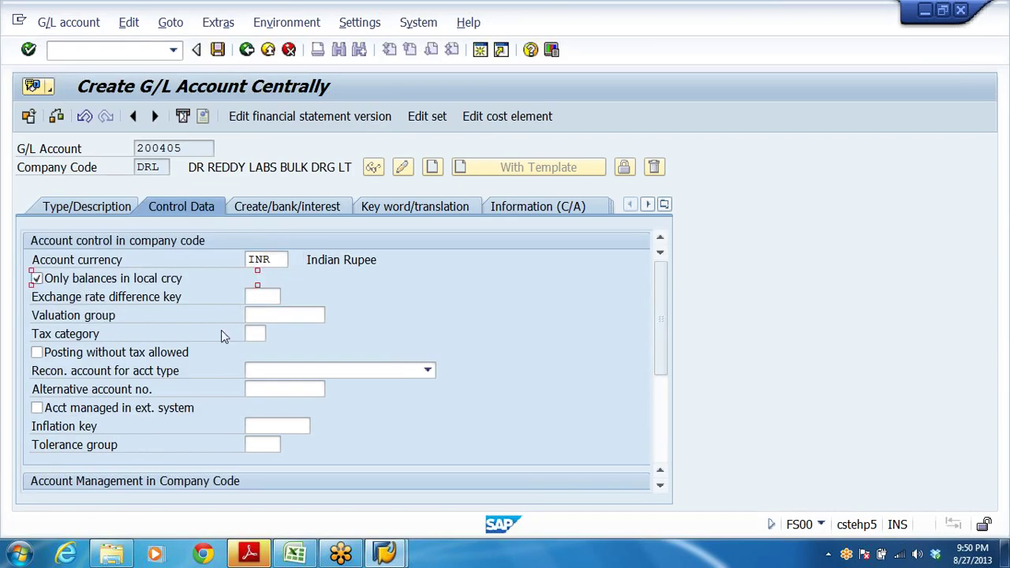
scroll(643, 339, down, 4)
click(36, 334)
click(259, 352)
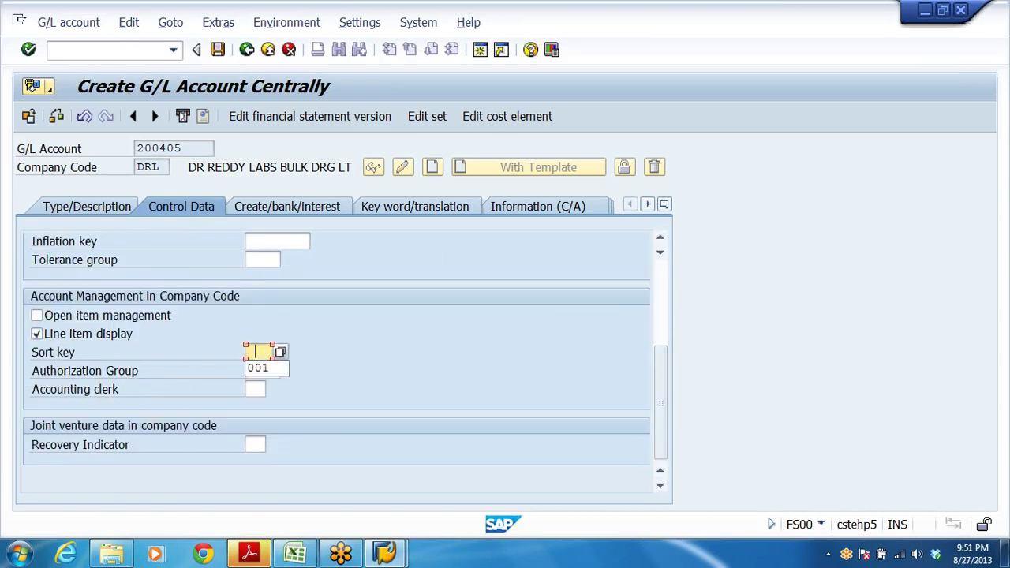
click(262, 368)
Set the HDFC account's field status group to G005, Bank accounts (obligatory value date)
click(297, 207)
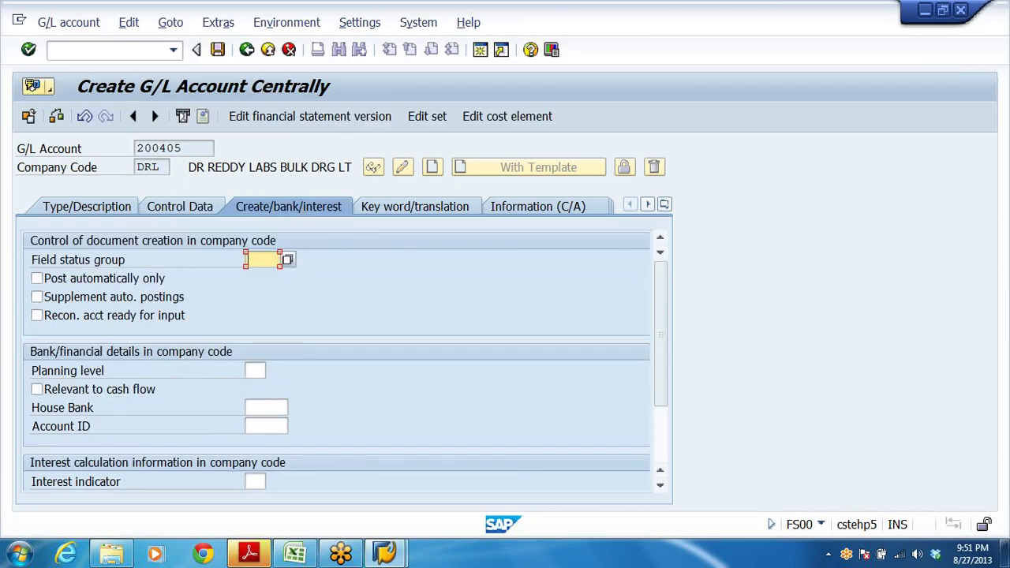
click(285, 259)
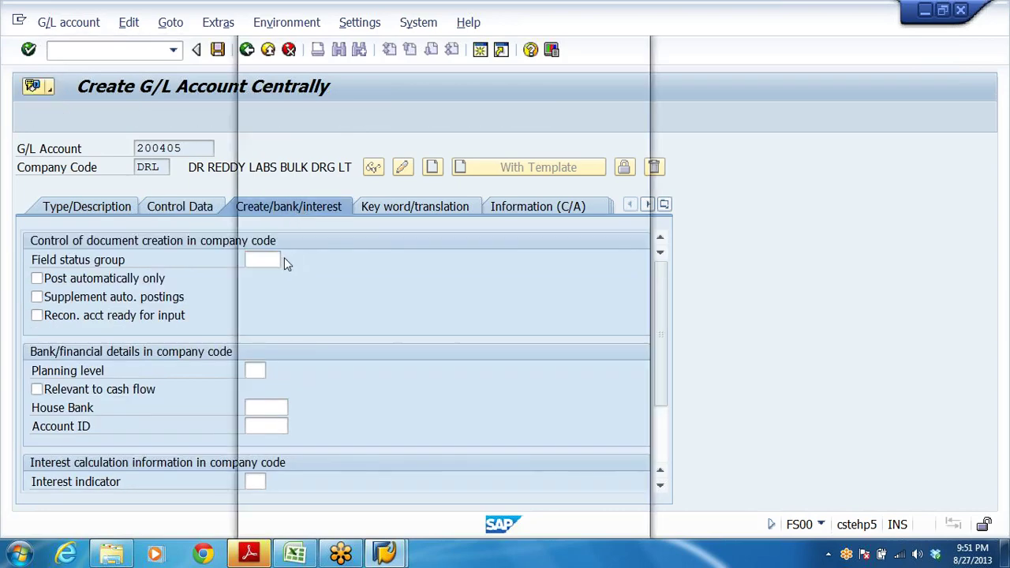
click(274, 136)
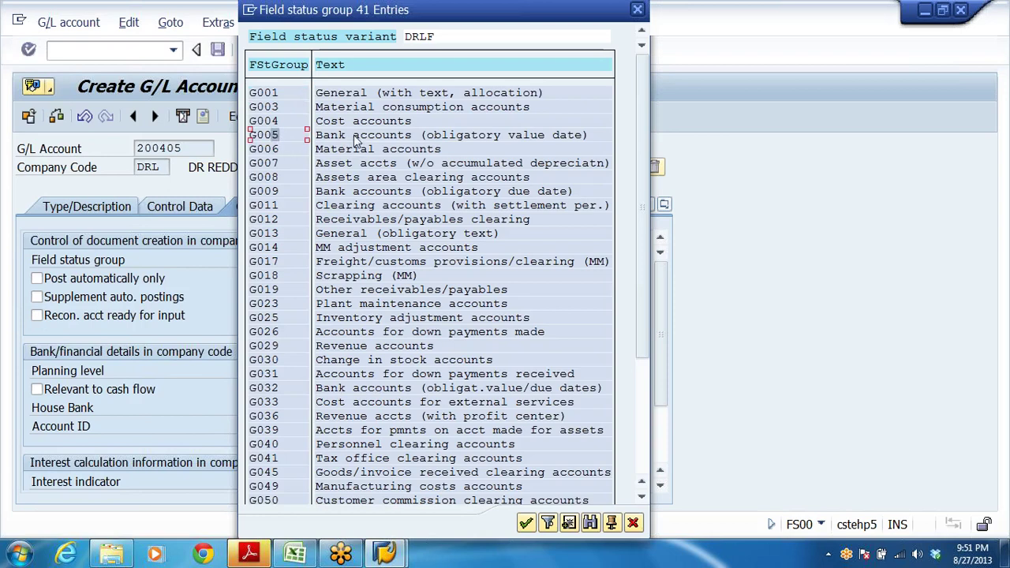
double_click(269, 137)
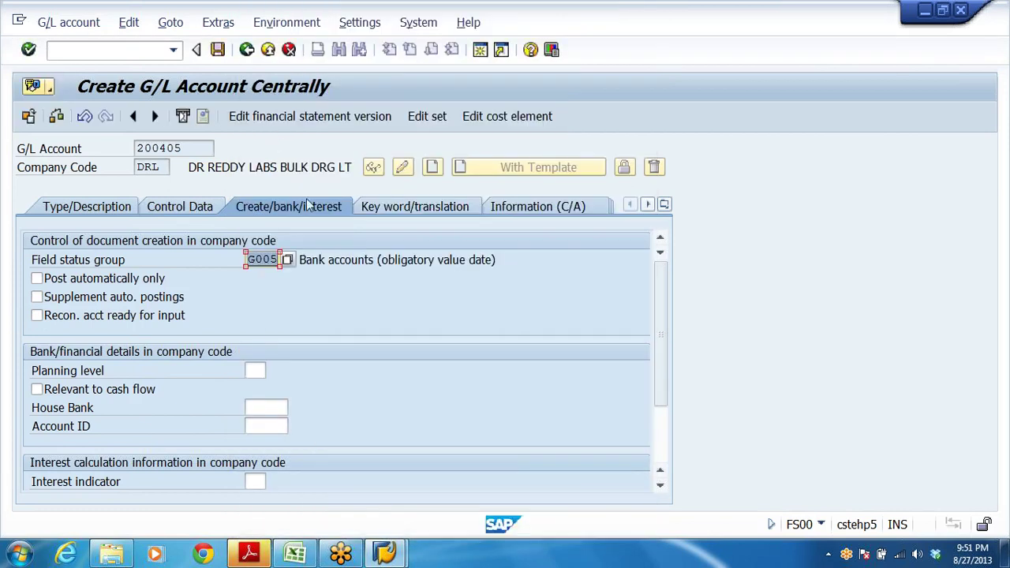
Examine the Value date setting in the Payment transactions of field status group G005 and return to the account
click(268, 259)
double_click(268, 259)
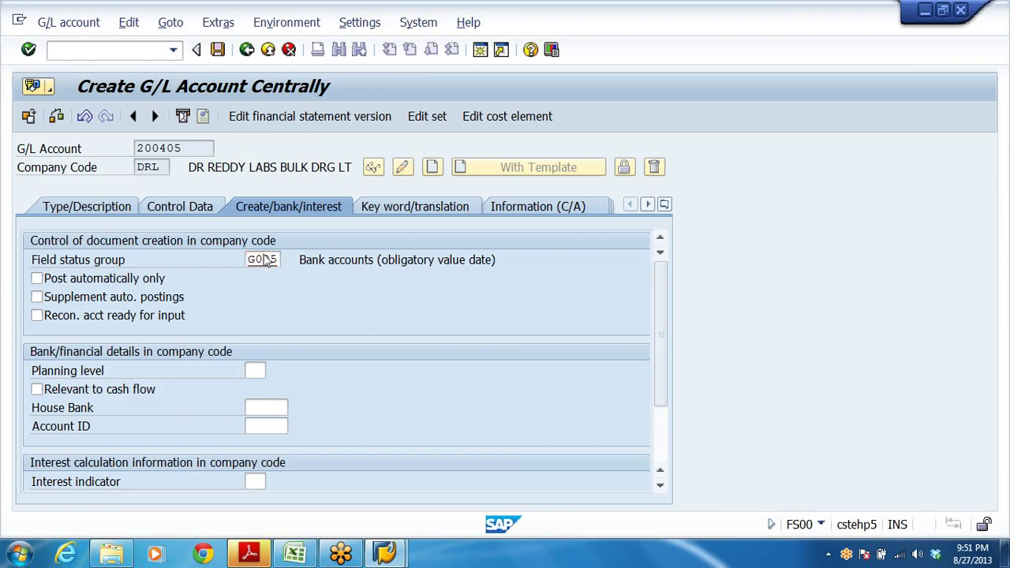
double_click(247, 297)
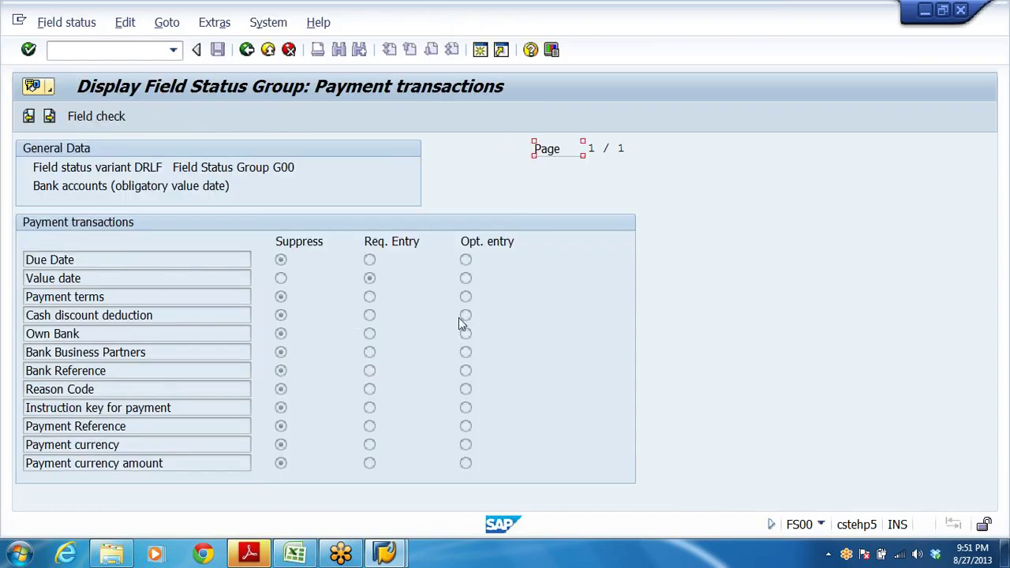
click(53, 277)
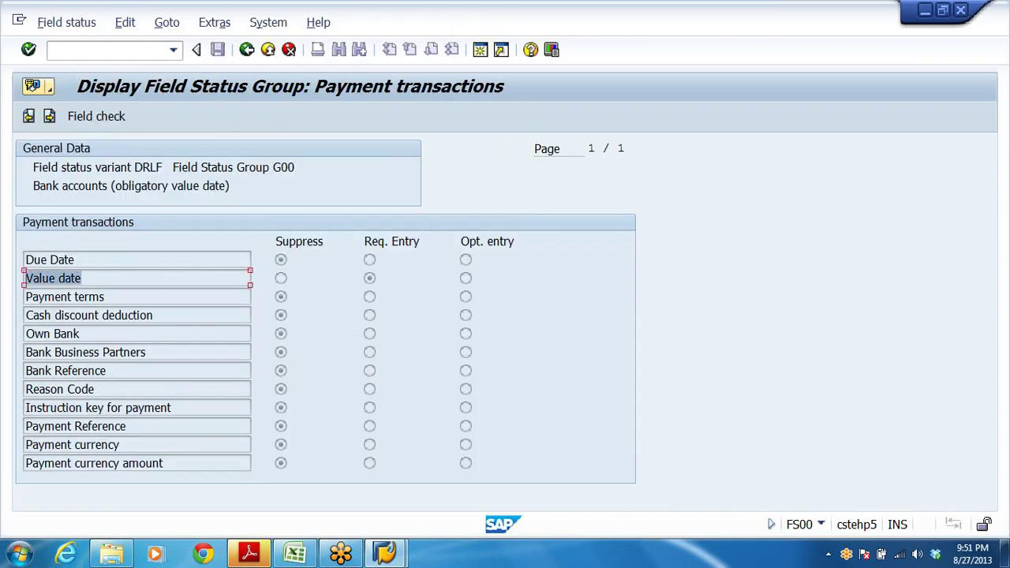
click(371, 279)
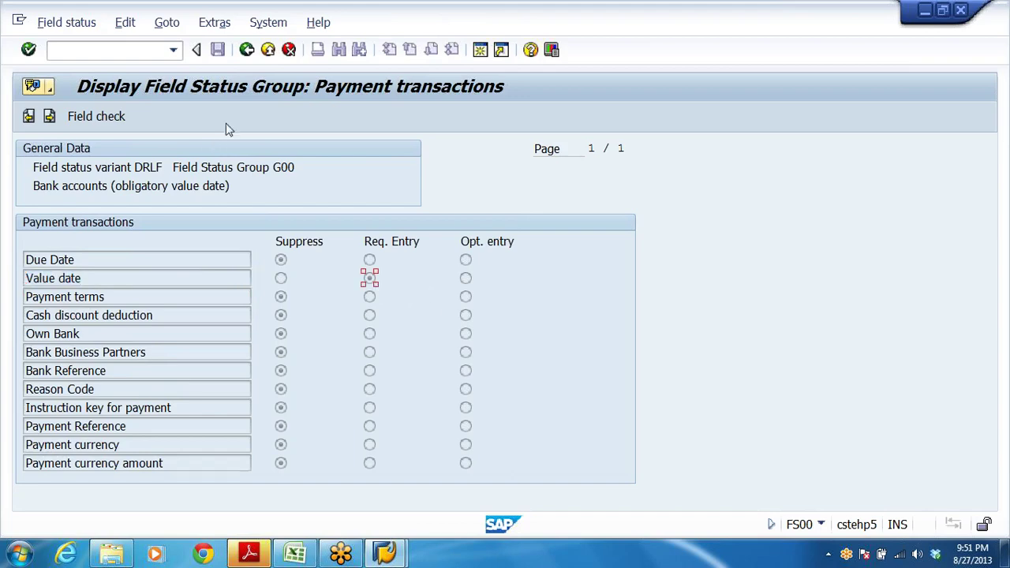
click(268, 50)
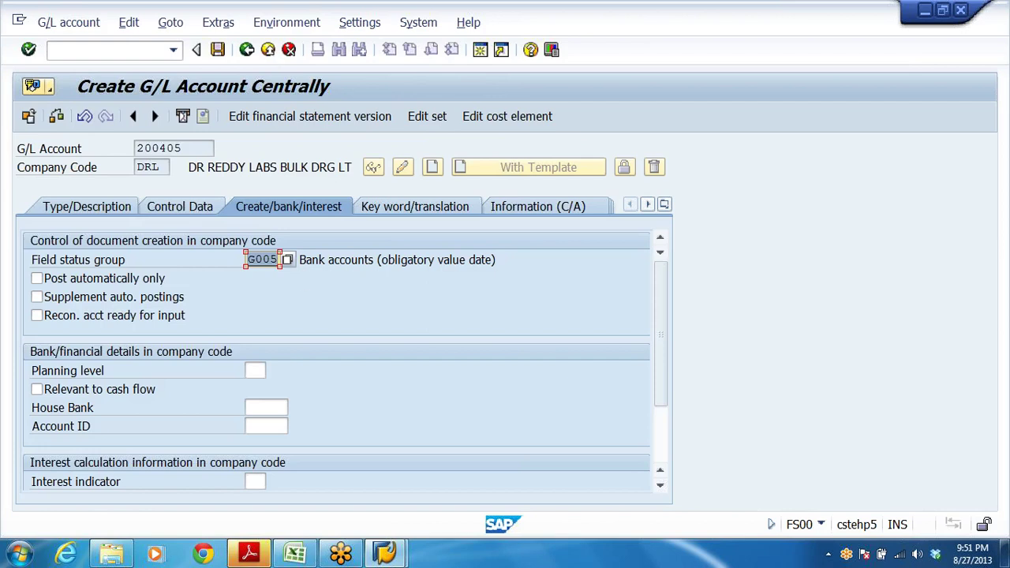
Save the HDFC bank account and switch to the Excel list of G/L accounts
key(ctrl+s)
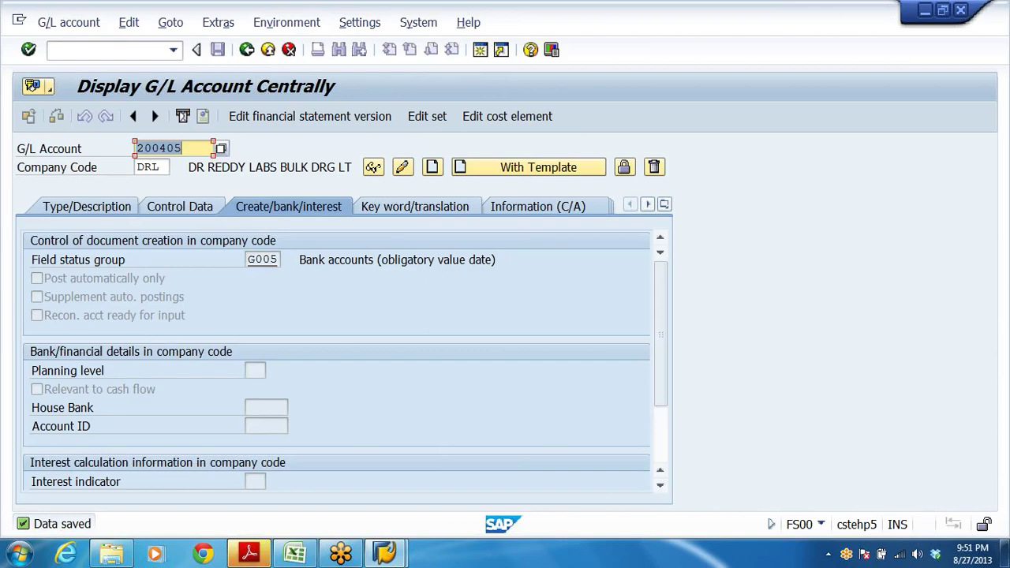
key(End)
key(alt+Tab)
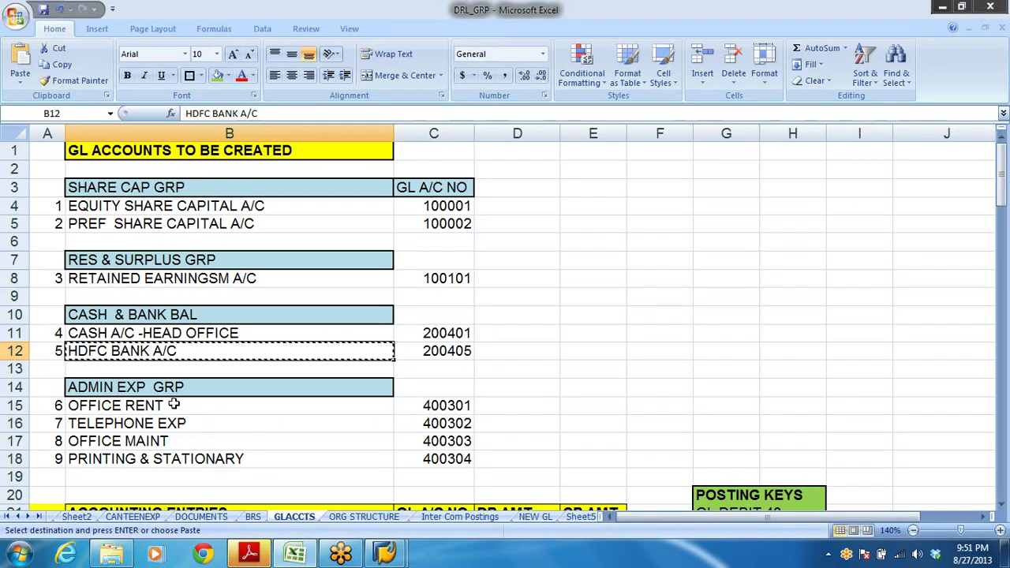
In the Excel list, copy the G/L account number of OFFICE RENT from cell C15
click(118, 406)
click(123, 424)
click(125, 441)
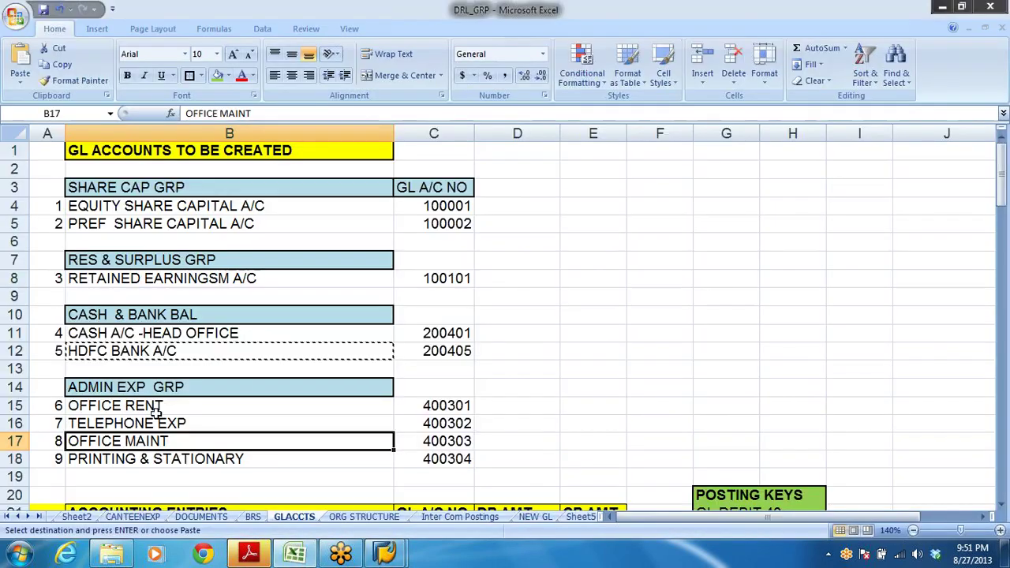
click(451, 407)
key(ctrl+c)
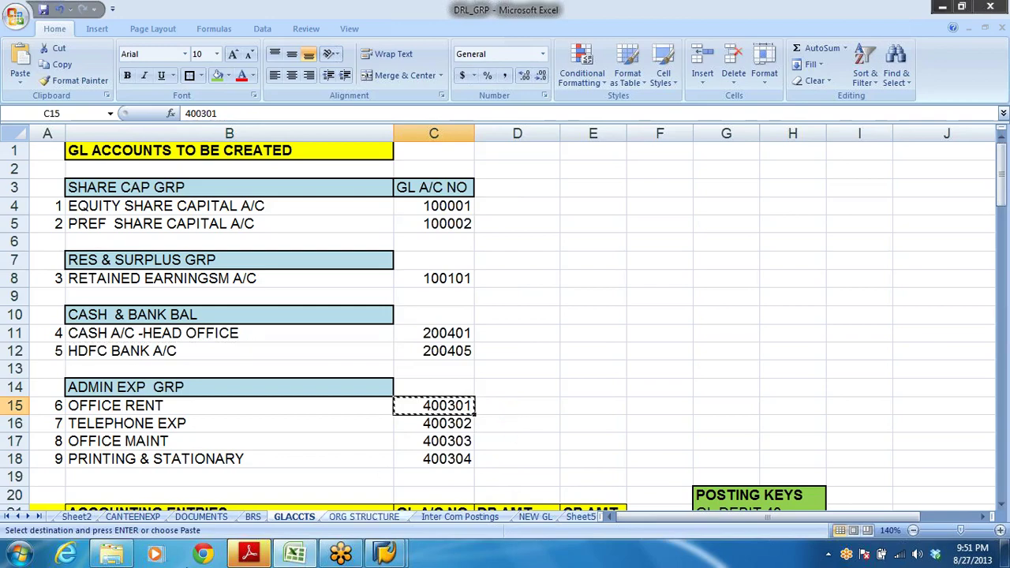
Look up the ADMINISTRATIVE EXP account group under EXPENDITURE on the workbook's ACC GRP sheet
click(296, 557)
click(296, 556)
click(9, 517)
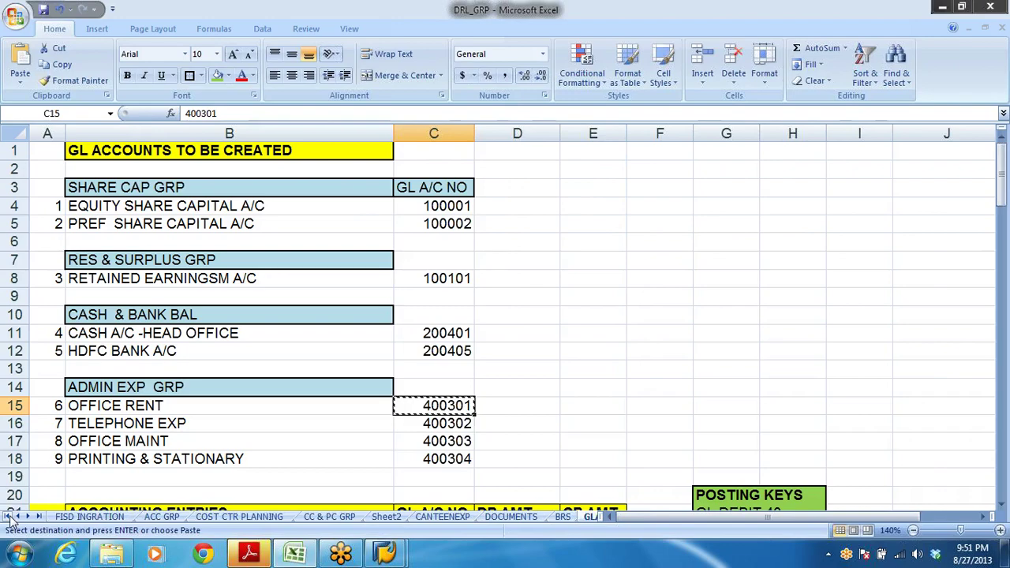
click(173, 519)
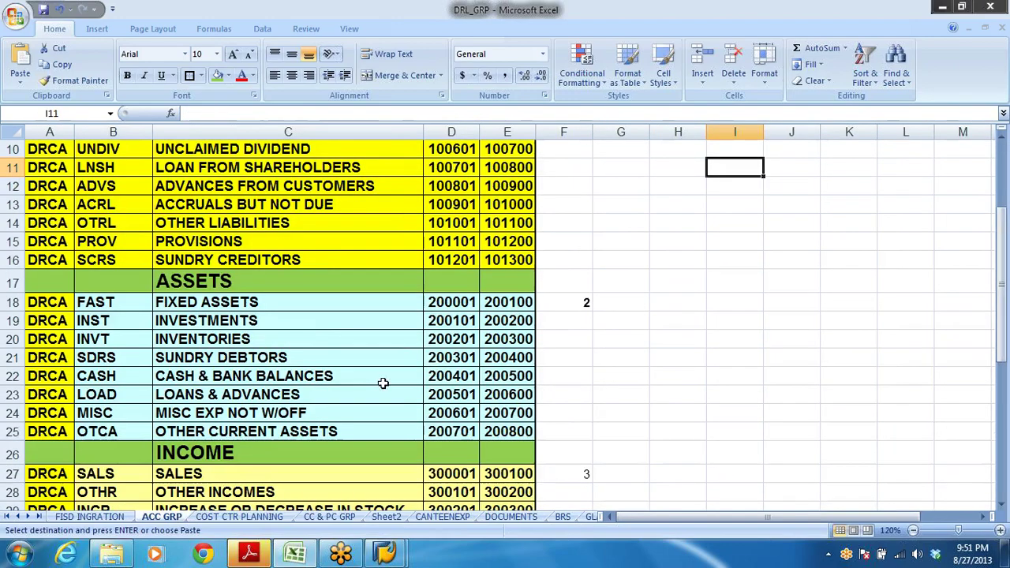
scroll(225, 316, down, 4)
click(225, 315)
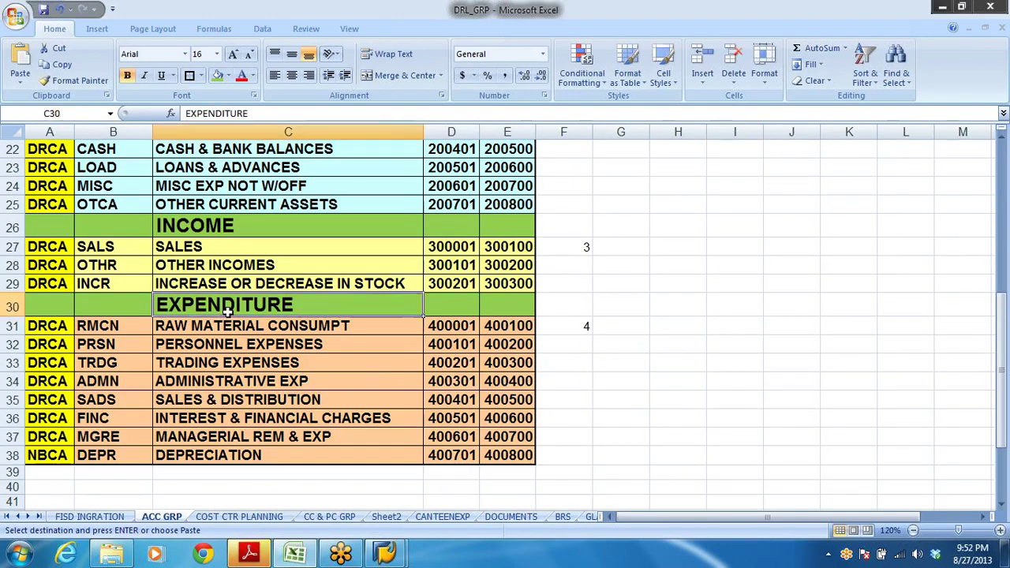
click(260, 382)
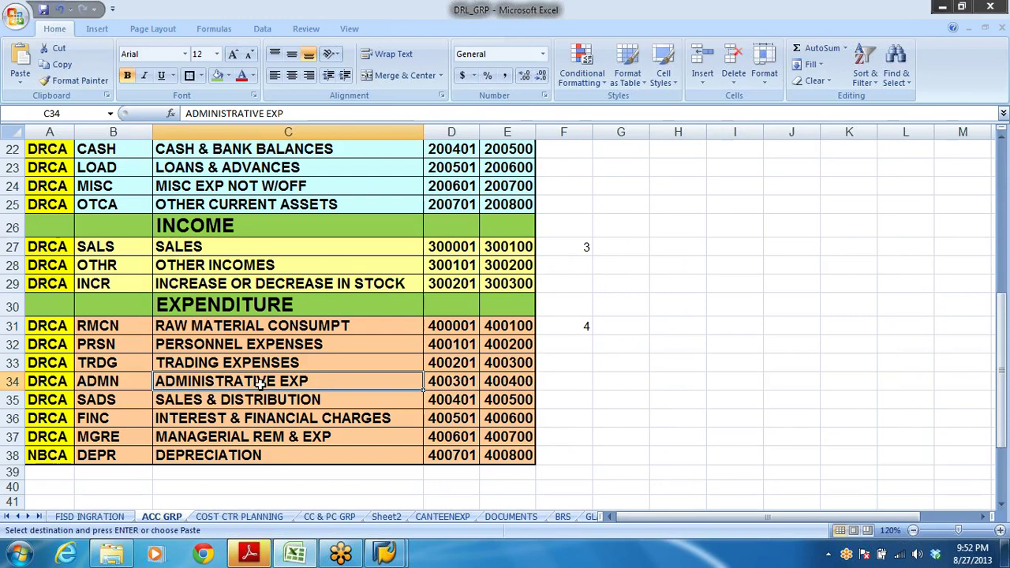
Copy the ADMINISTRATIVE EXP start number from cell D34 into the G/L Account field in FS00 and start creating the account
click(453, 380)
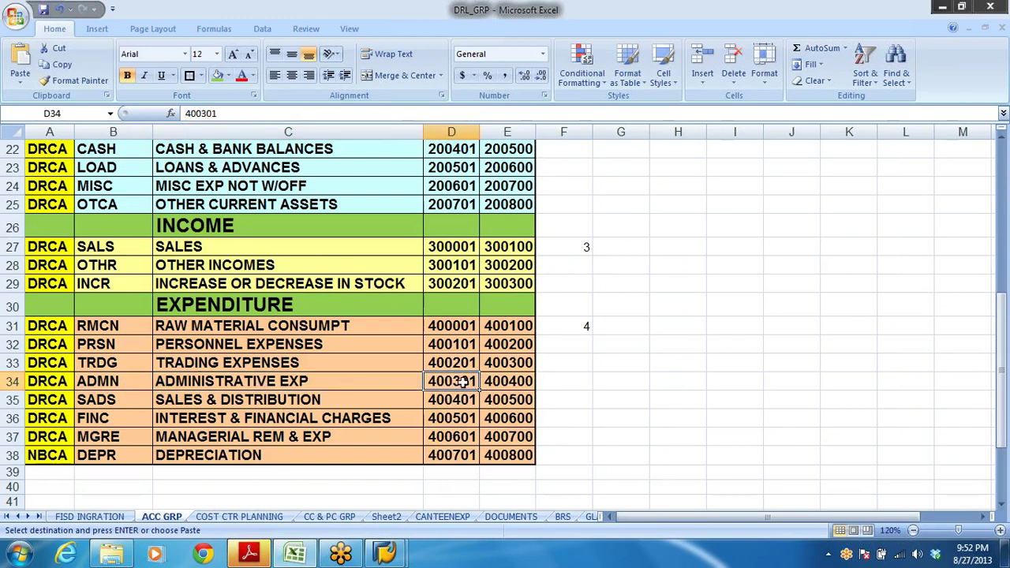
key(ctrl+c)
key(alt+Tab)
key(ctrl+v)
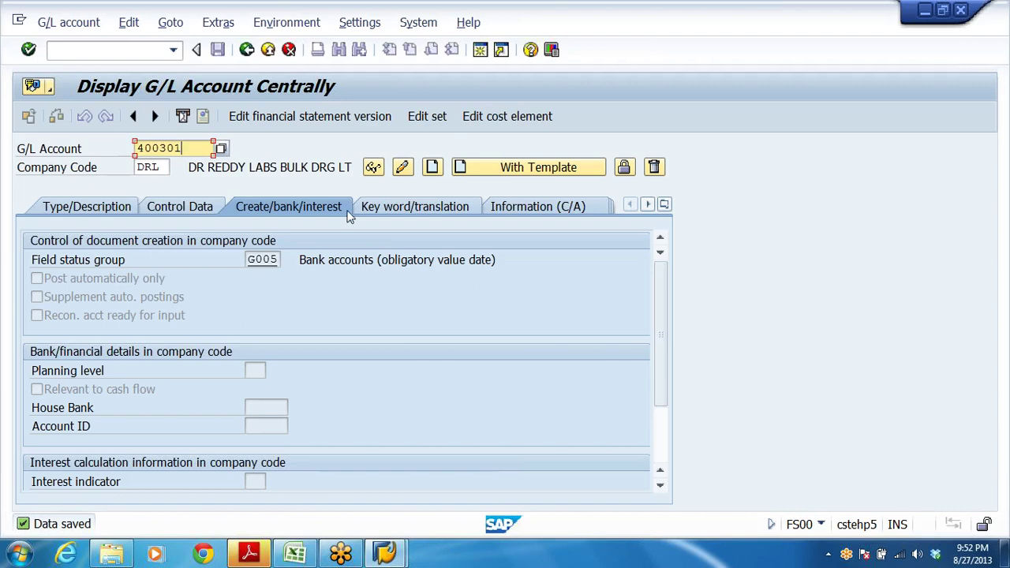
click(433, 167)
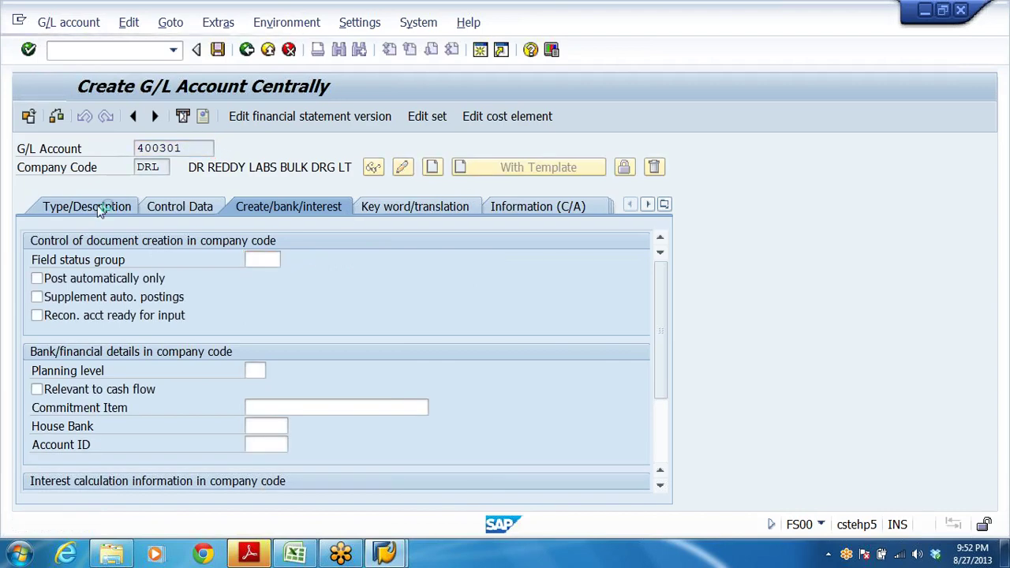
Set the account group to ADMINISTRATIVE EXP with P&L statement acct selected, and open the Short Text field for entry
click(99, 205)
click(466, 259)
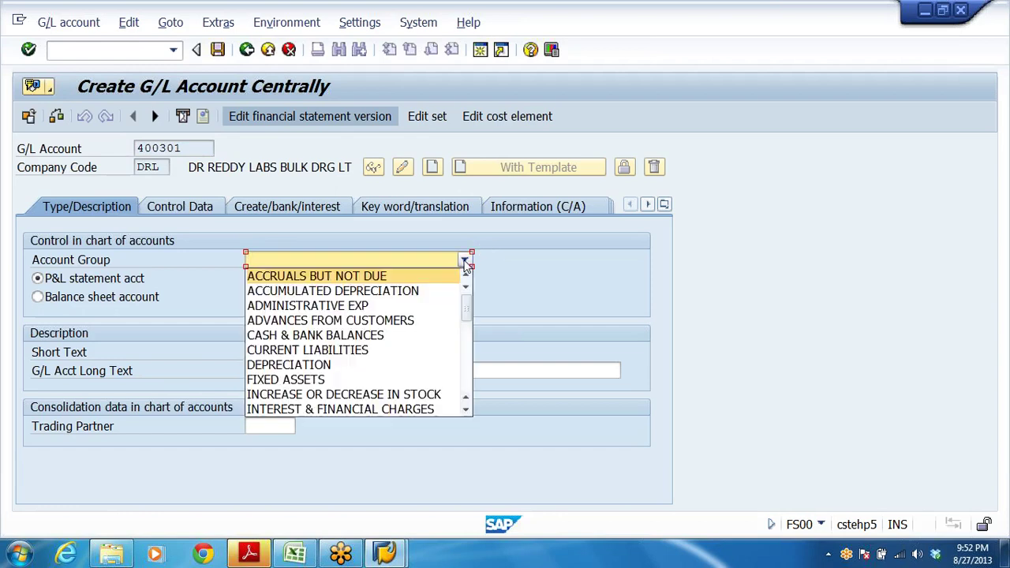
click(332, 307)
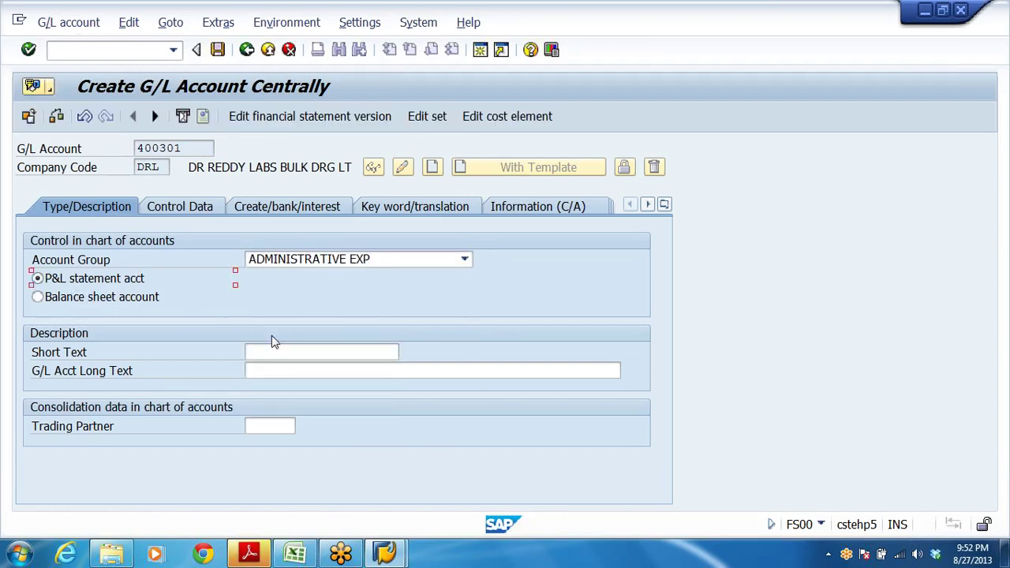
click(379, 352)
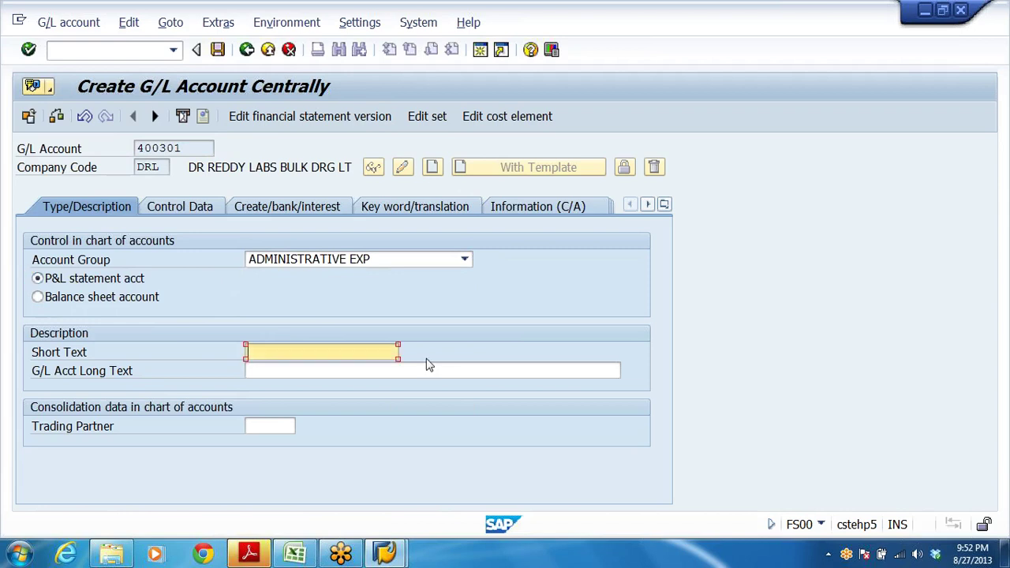
Enter OFFICE RENT as both the short text and the long text of G/L account 400301
text(OFF)
click(313, 384)
click(315, 371)
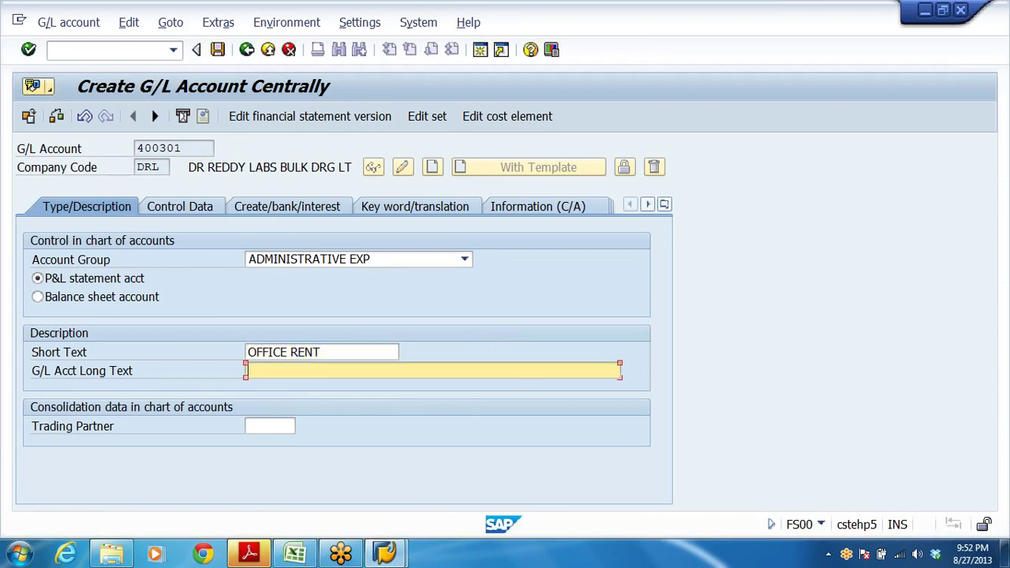
key(ctrl+v)
In the account's control data, enable Line item display and set the sort key to 001
click(181, 206)
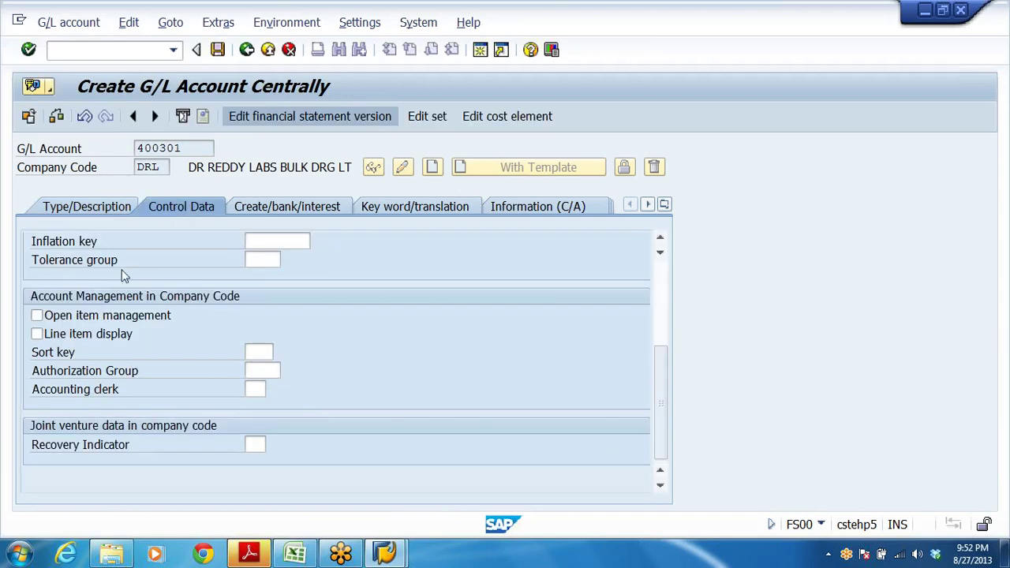
drag(661, 394, 645, 254)
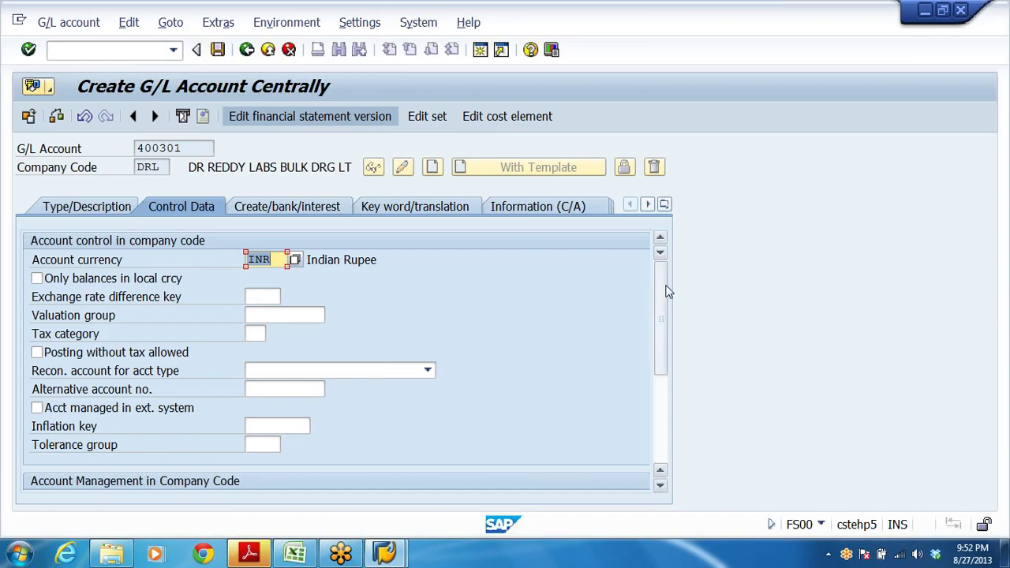
drag(665, 289, 640, 366)
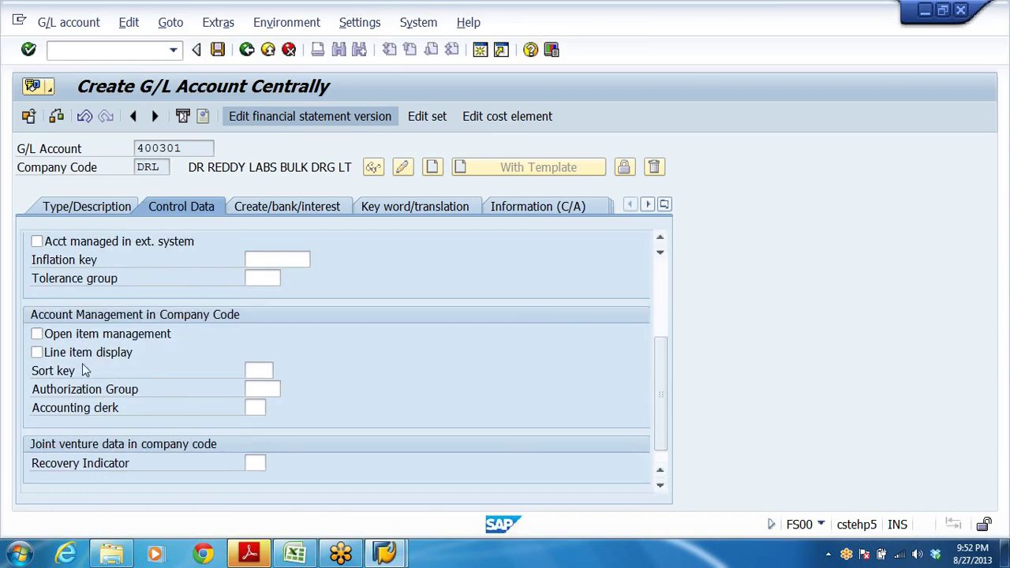
click(36, 352)
click(259, 370)
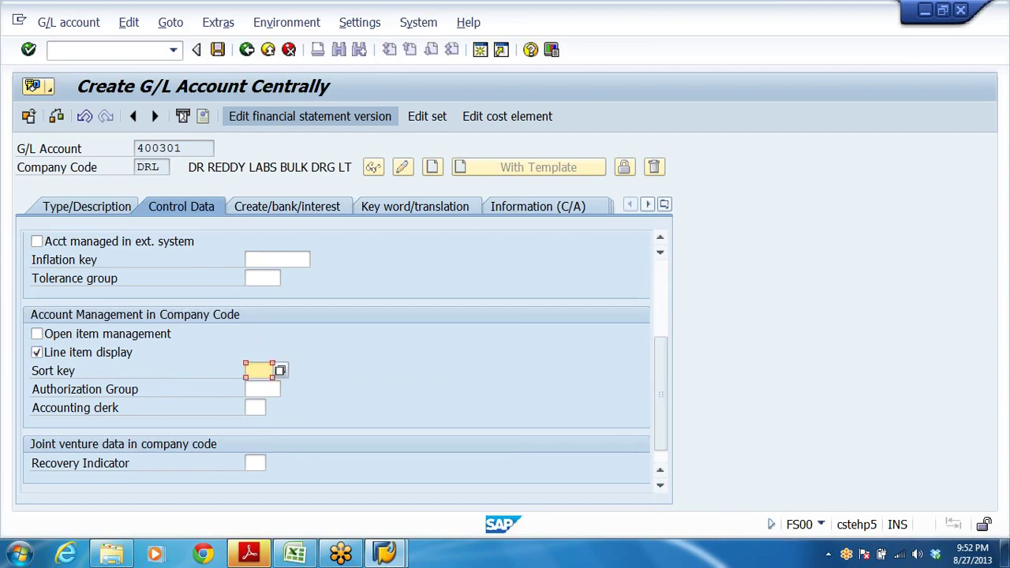
click(258, 387)
key(Return)
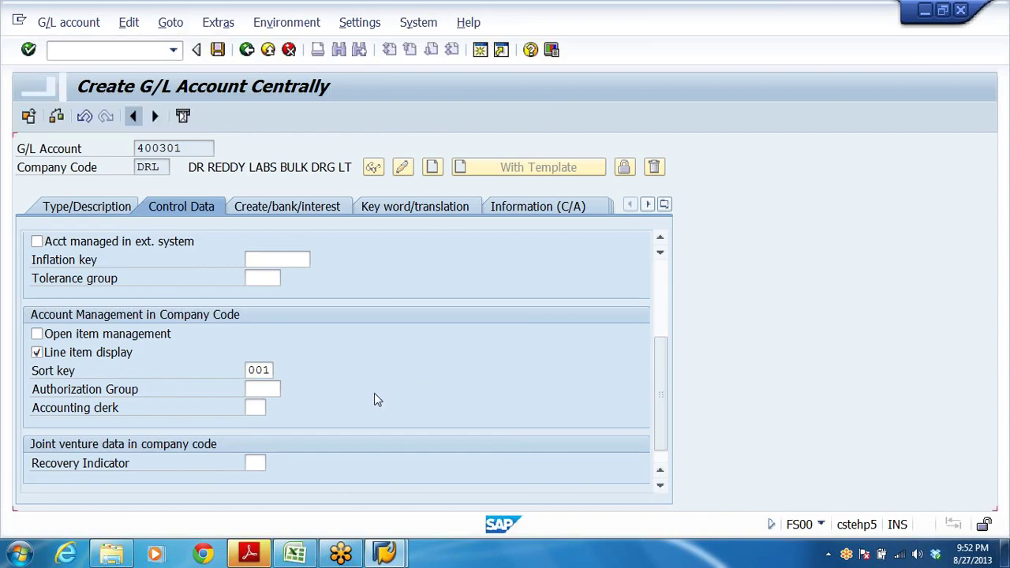
Set the field status group to G001 and save the OFFICE RENT account
click(294, 206)
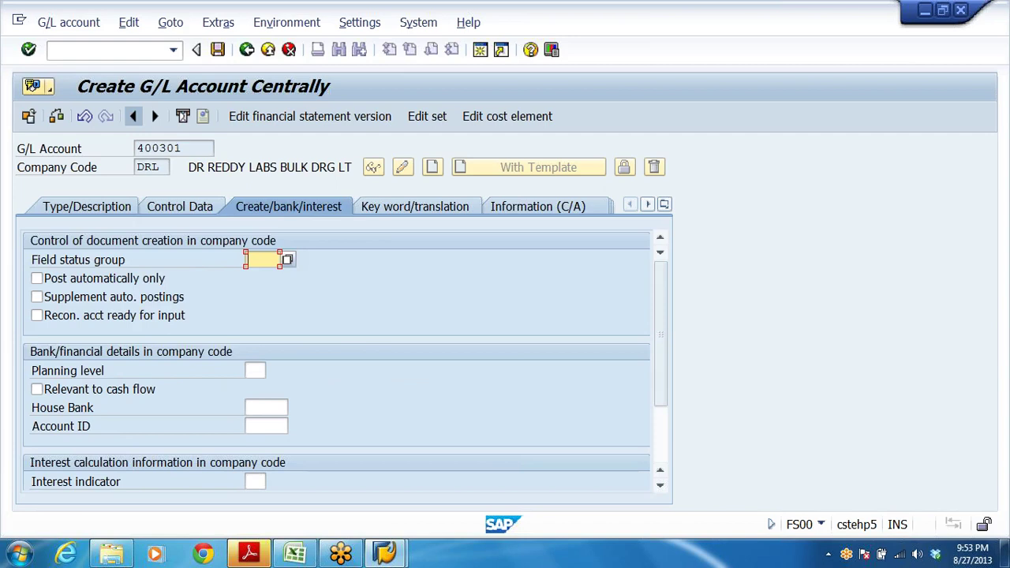
text(G)
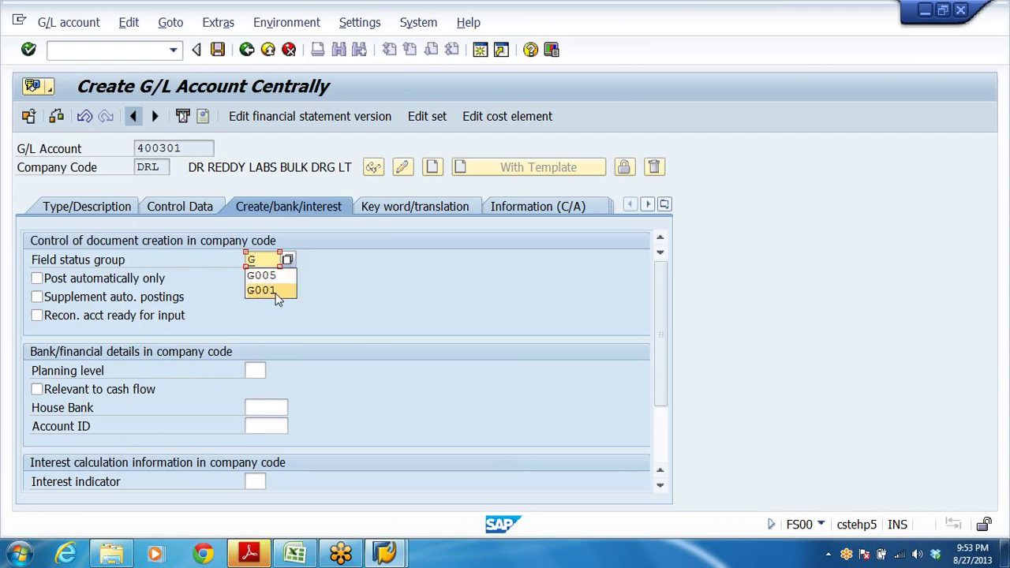
click(268, 291)
key(Return)
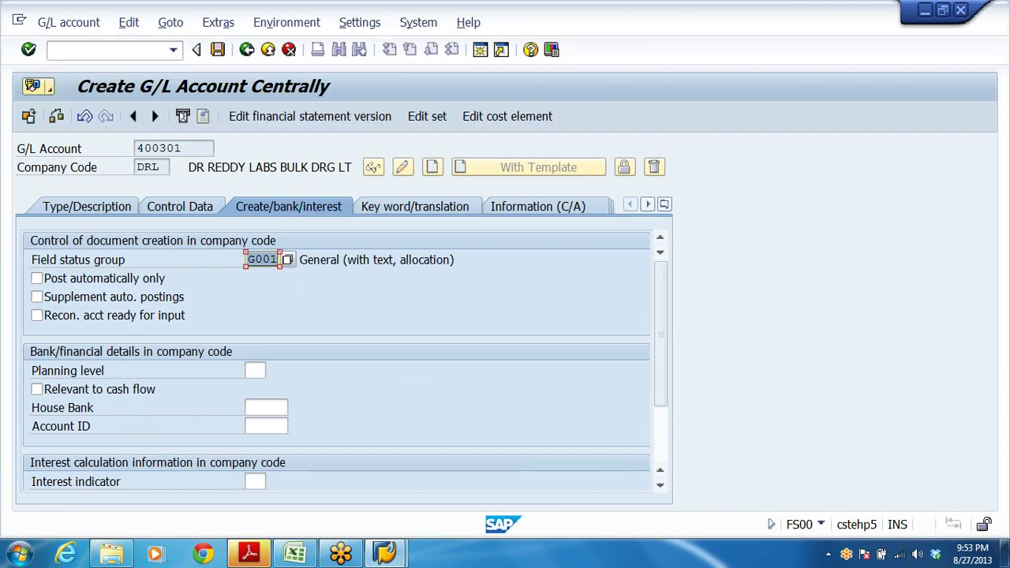
click(248, 250)
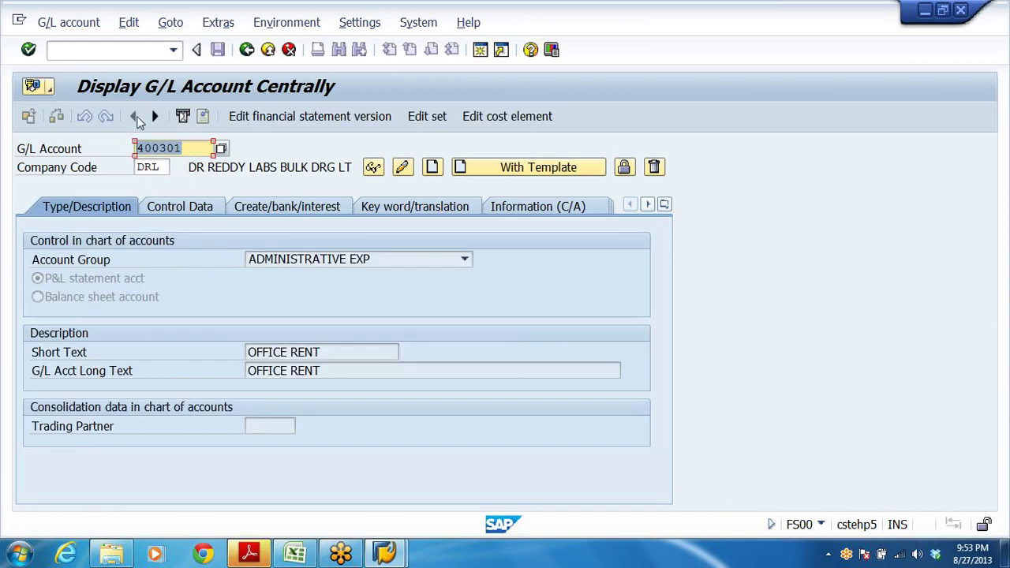
Change the G/L account number to 400302 and try creating the account without a template
click(138, 147)
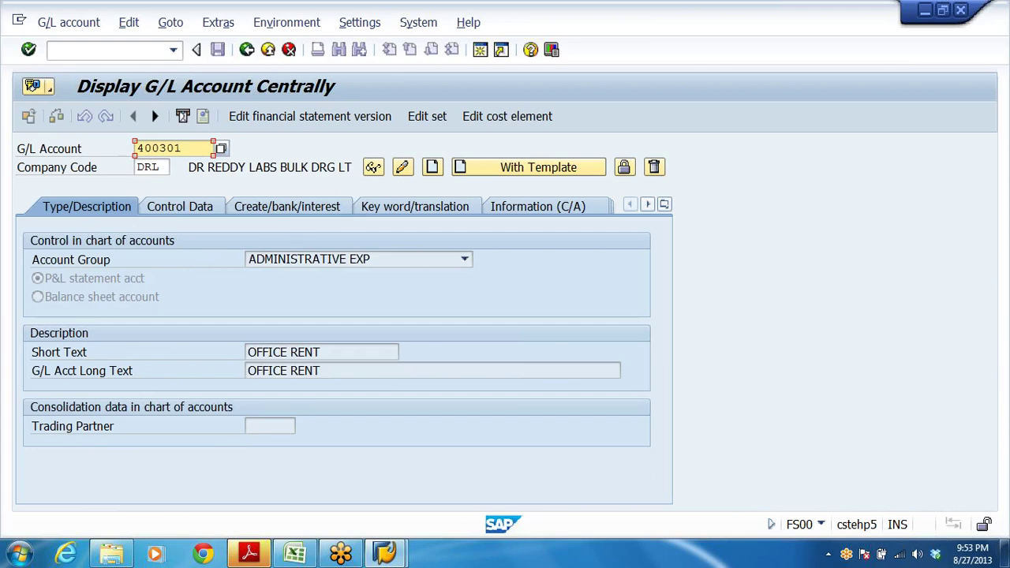
key(End)
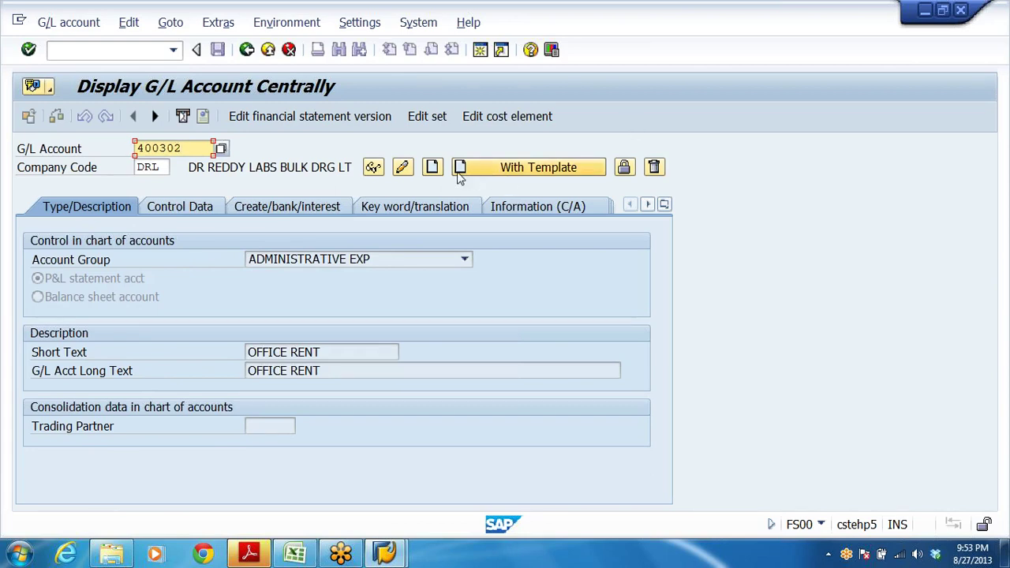
click(433, 167)
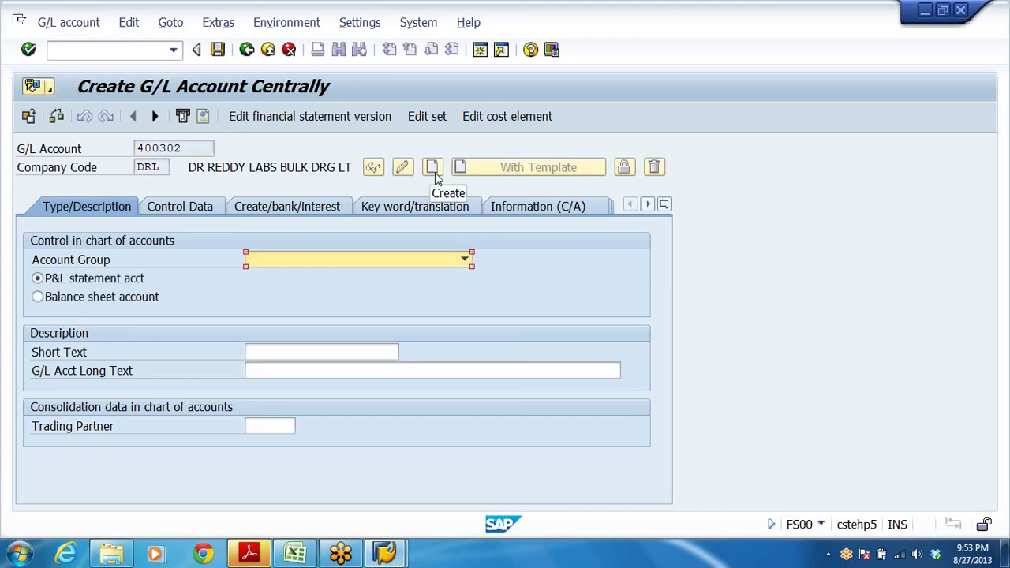
click(268, 49)
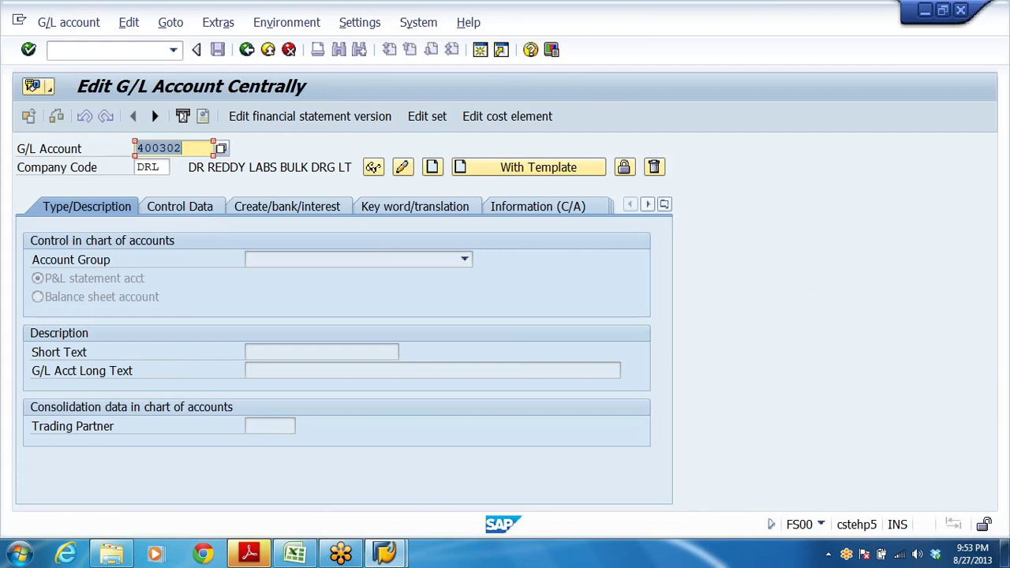
Start creating account 400302 with a template, using reference account 400301 and its company code
click(505, 168)
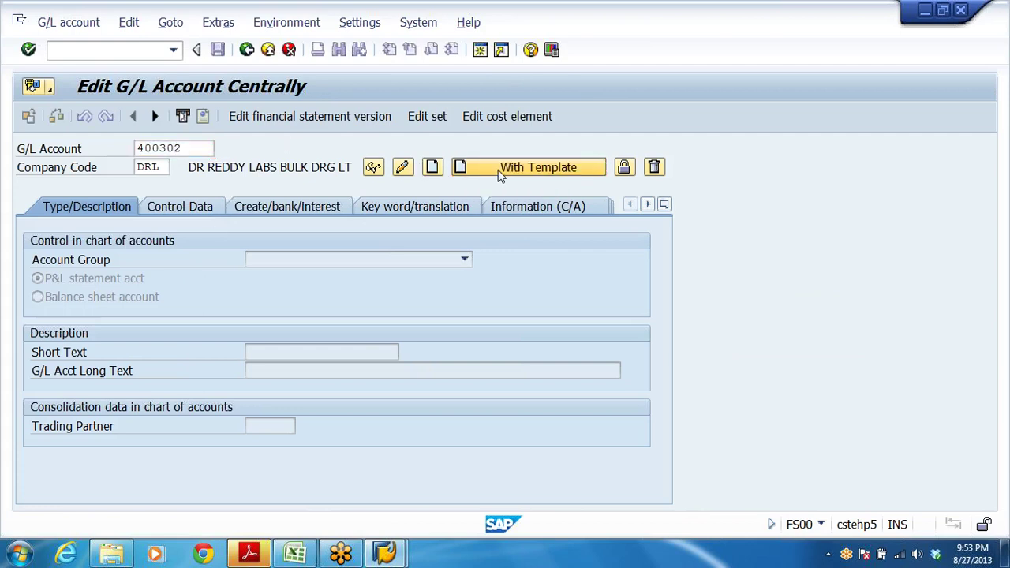
text(400301)
click(221, 270)
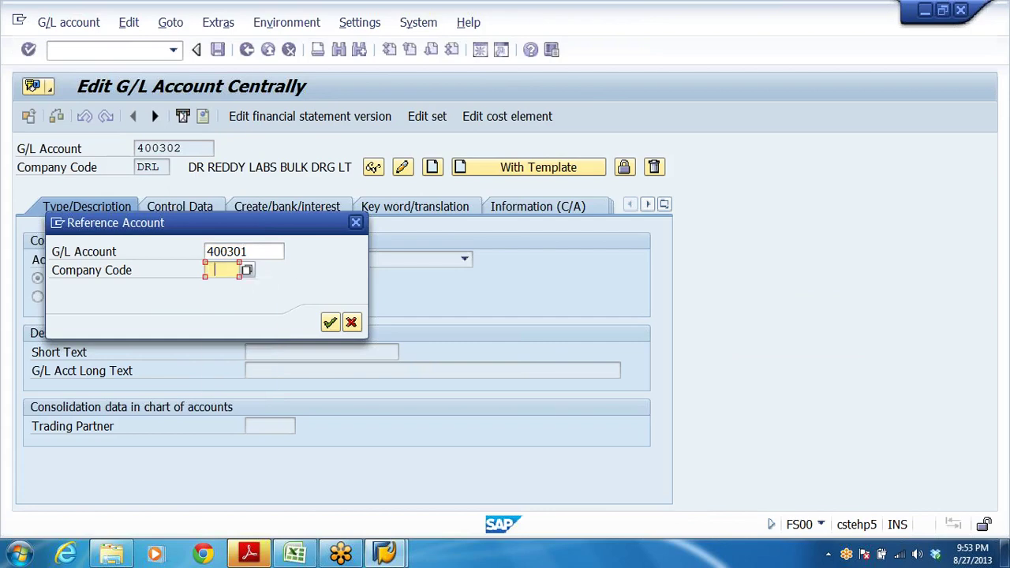
click(236, 284)
click(332, 321)
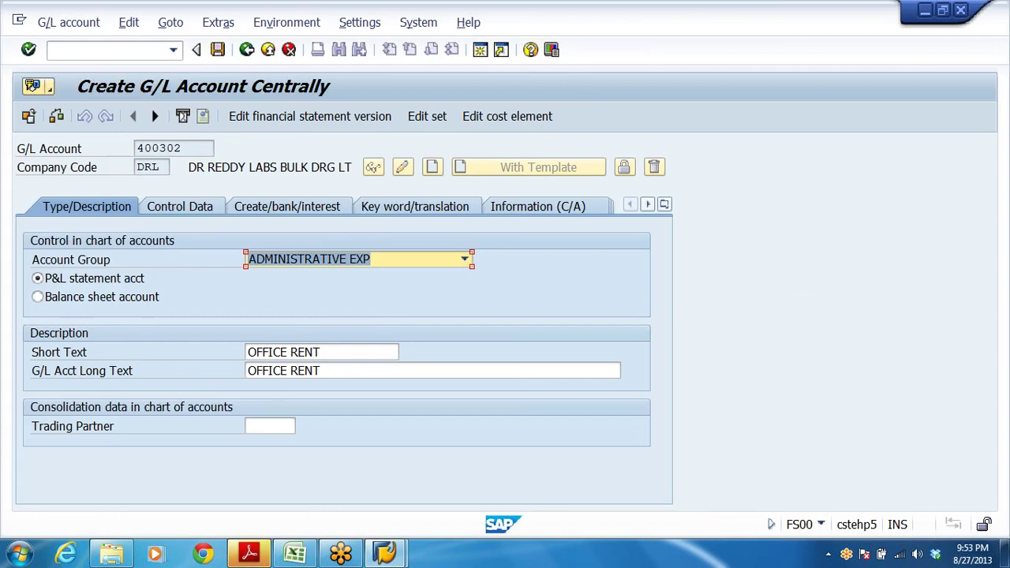
Replace the short and long texts of account 400302 with TELEPHONE EXP A/C and save the account
key(Tab)
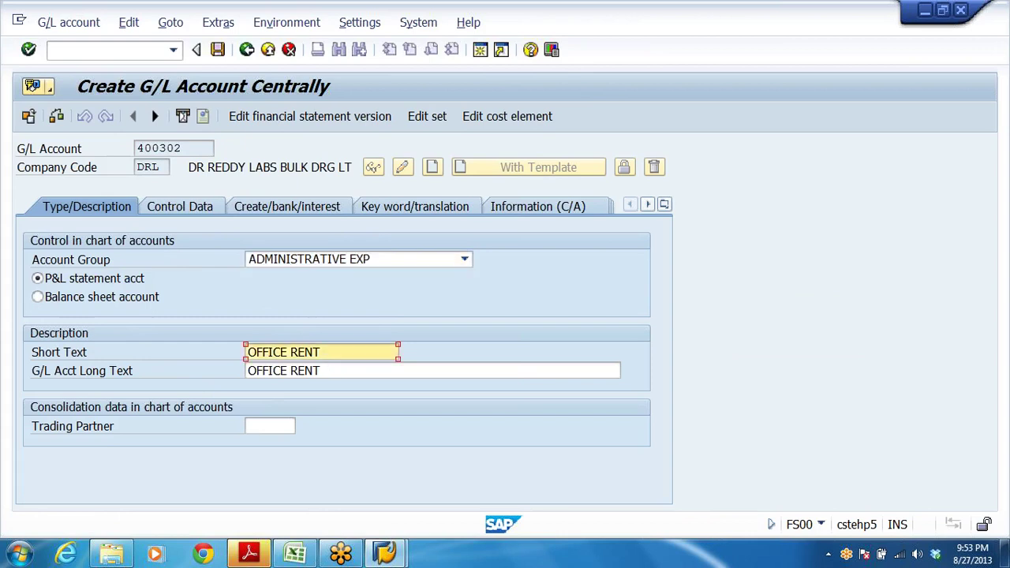
text(TELEPHONE)
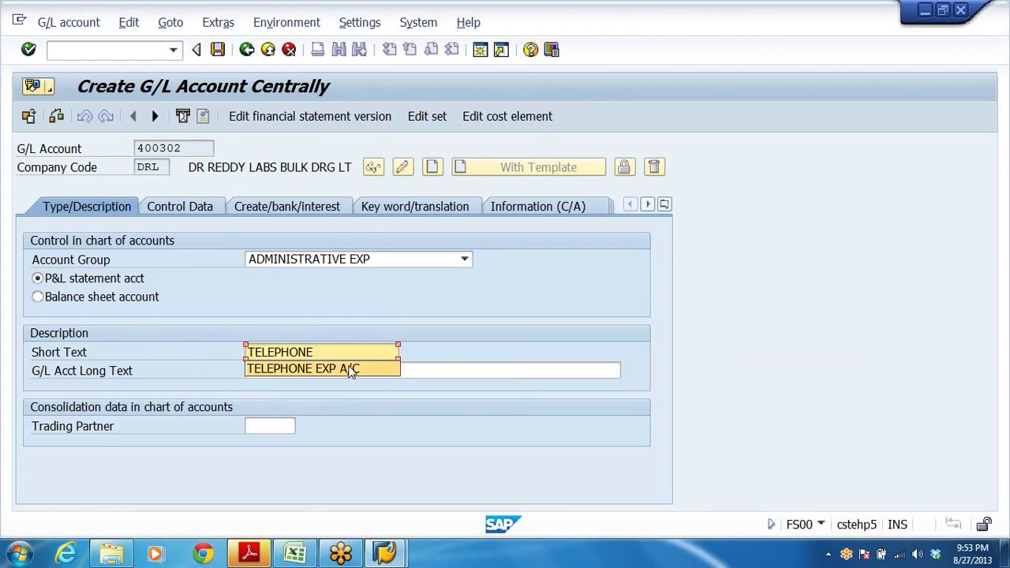
click(350, 368)
key(Tab)
text(TE)
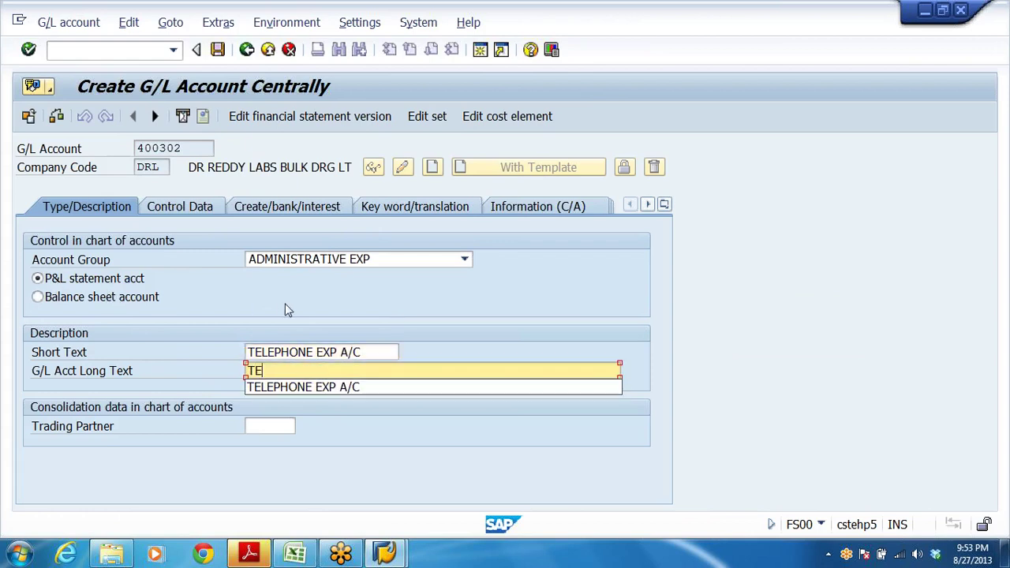
click(305, 387)
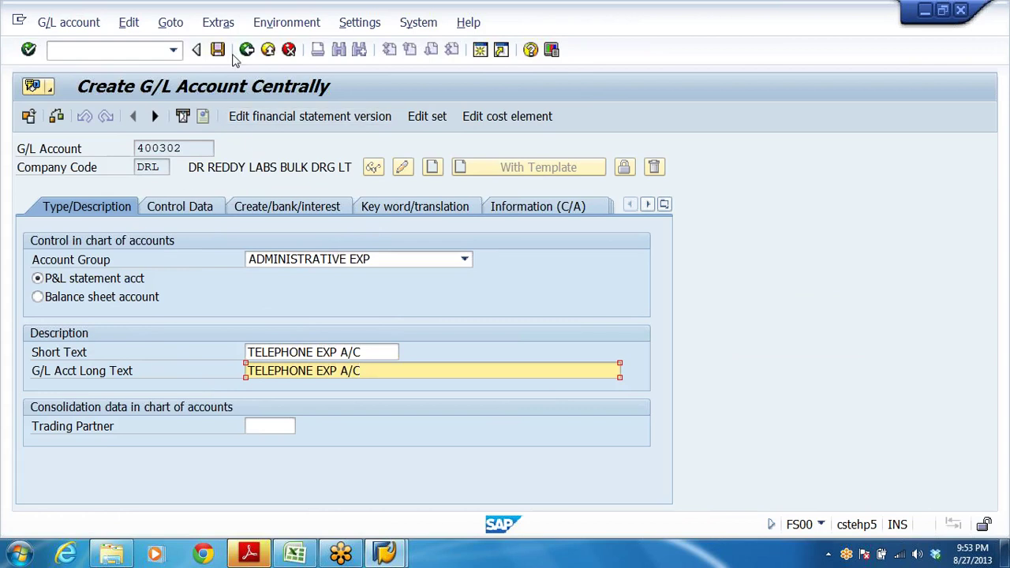
click(218, 50)
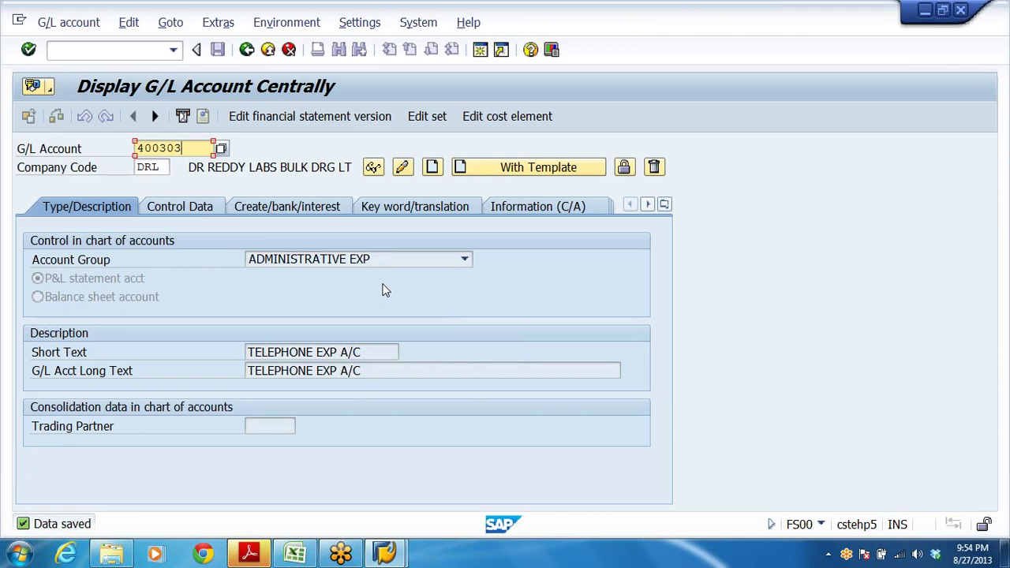
Examine the available account groups and check the ADMINISTRATIVE EXP number range on the Excel workbook's ACC GRP sheet
click(464, 260)
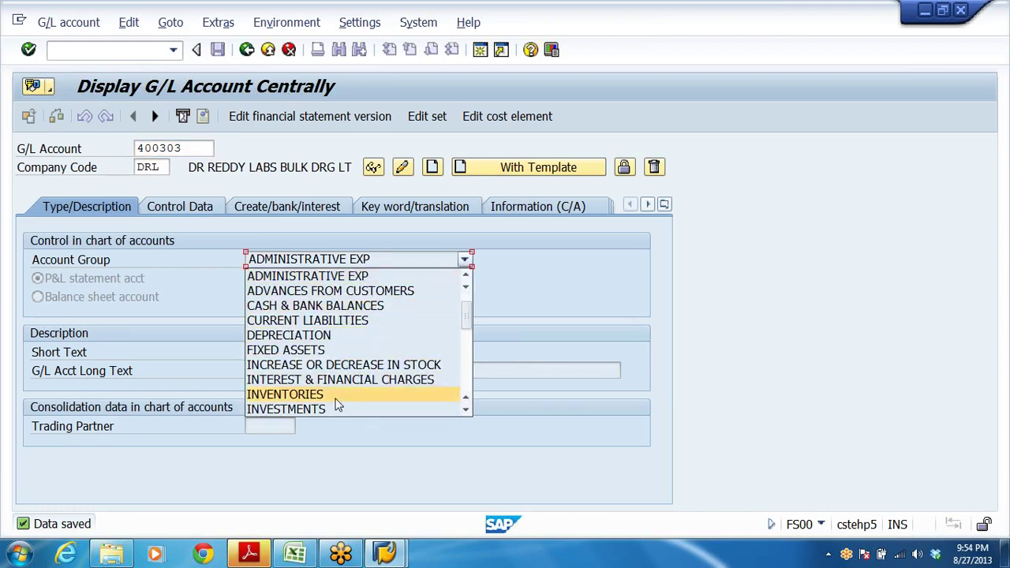
click(556, 264)
click(292, 555)
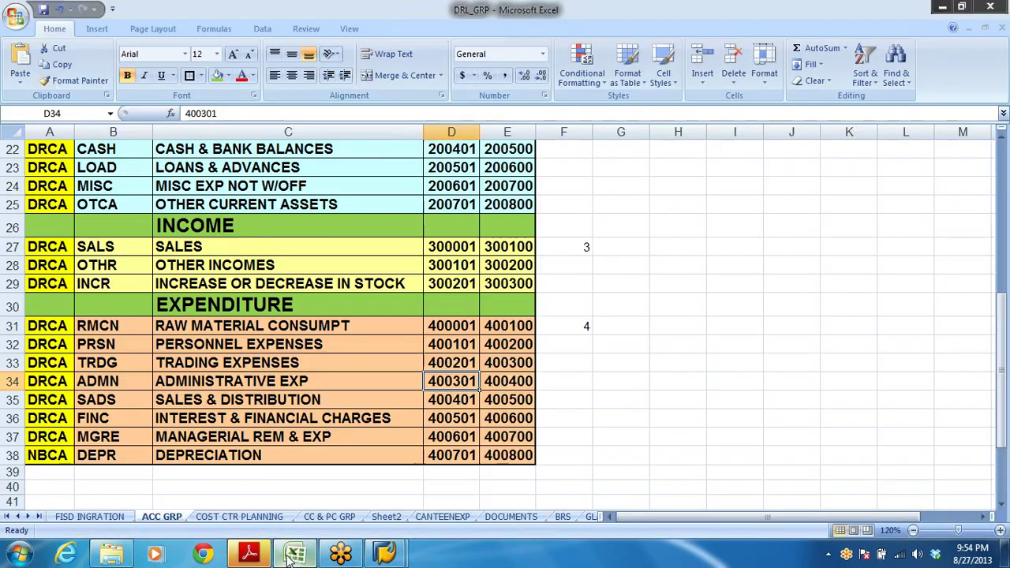
click(289, 386)
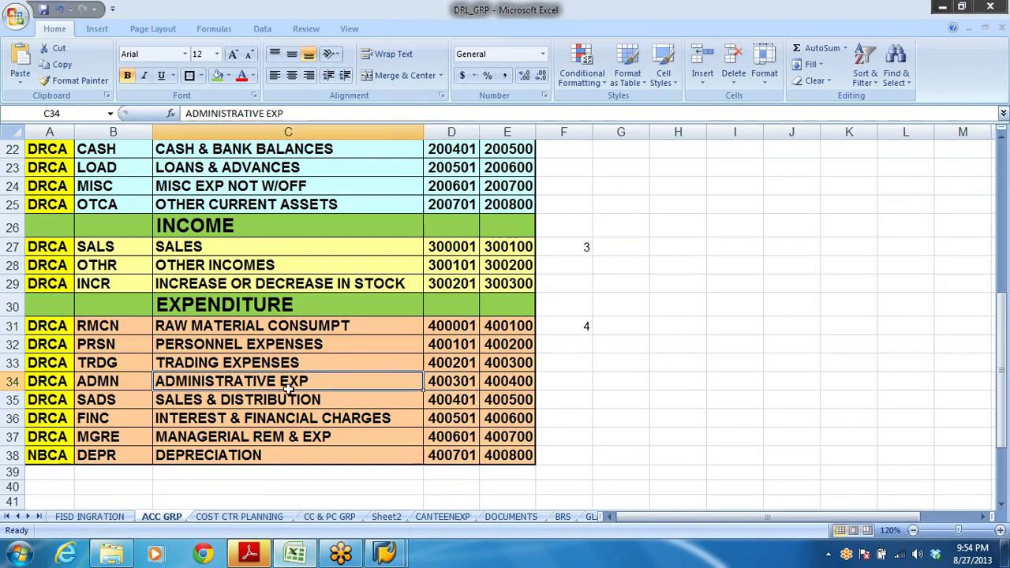
scroll(329, 391, up, 4)
scroll(331, 398, down, 5)
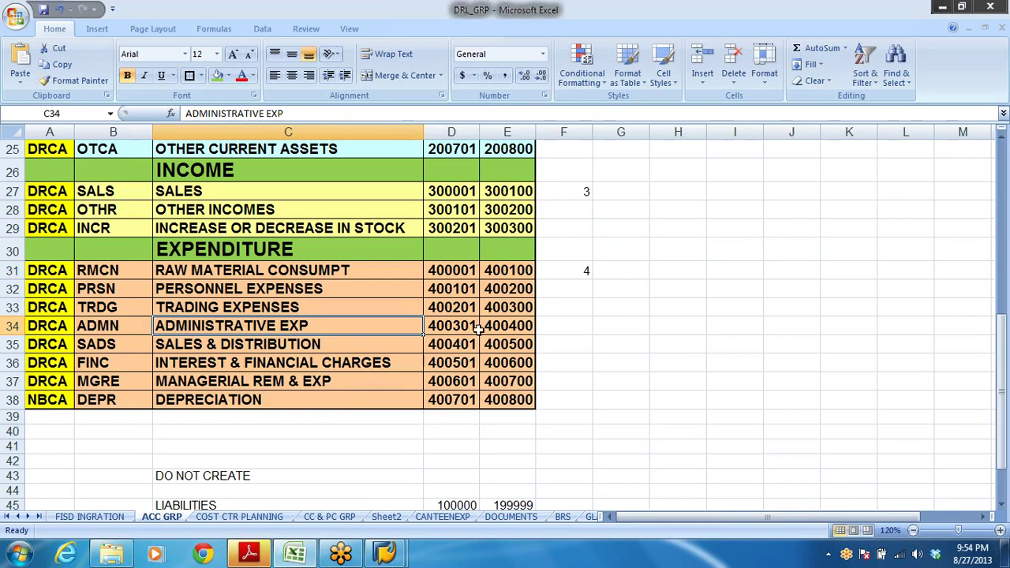
click(509, 329)
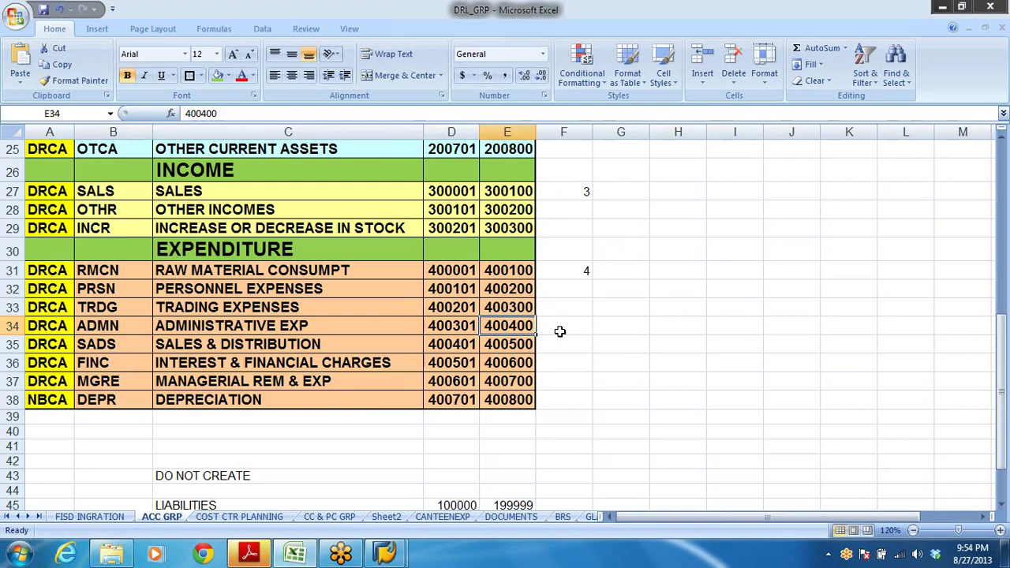
drag(465, 331, 593, 336)
click(466, 326)
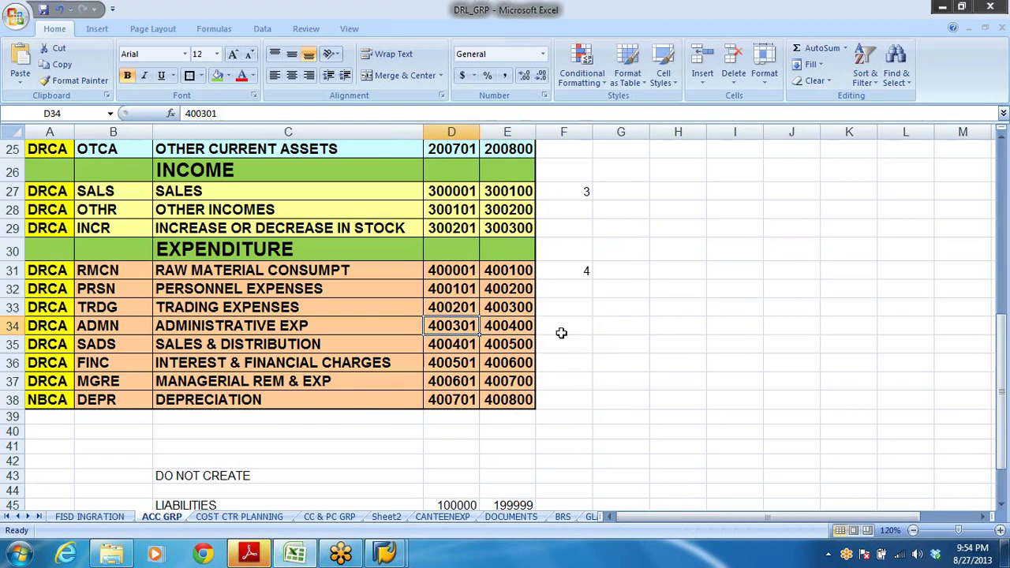
key(alt+Tab)
List the existing G/L accounts in chart of accounts DRL and pick OFFICE RENT for the G/L Account field
click(182, 147)
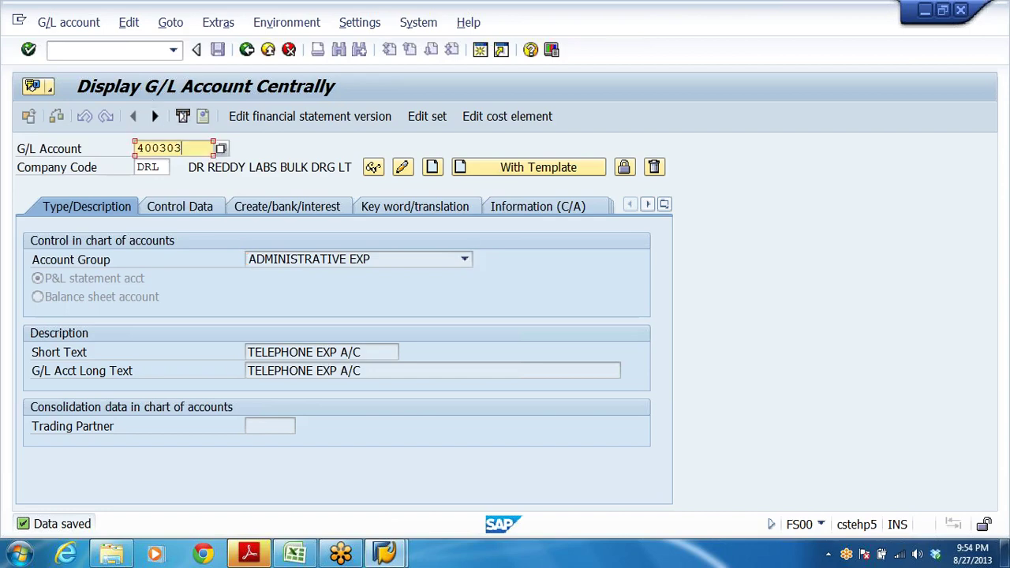
click(221, 148)
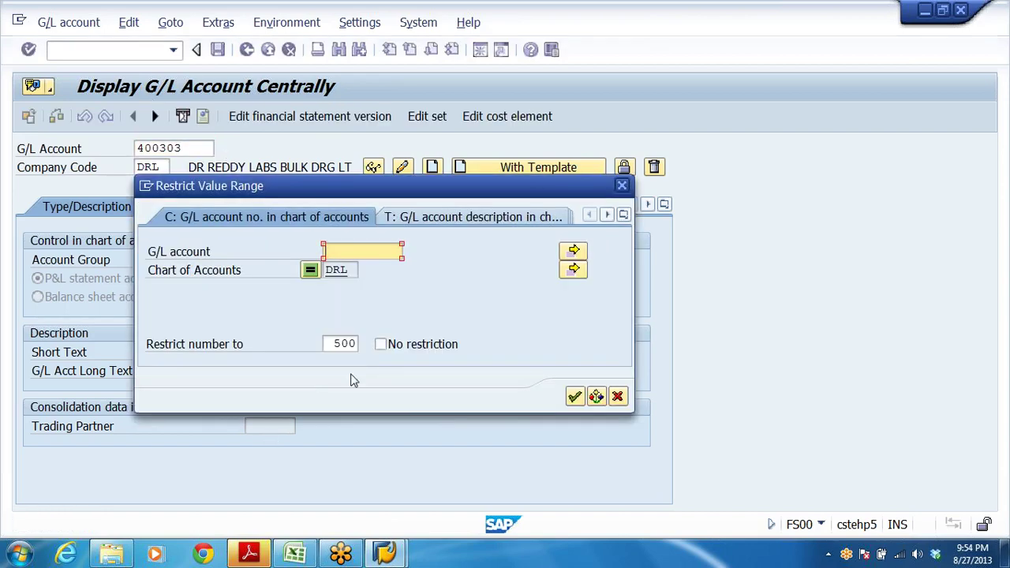
click(575, 396)
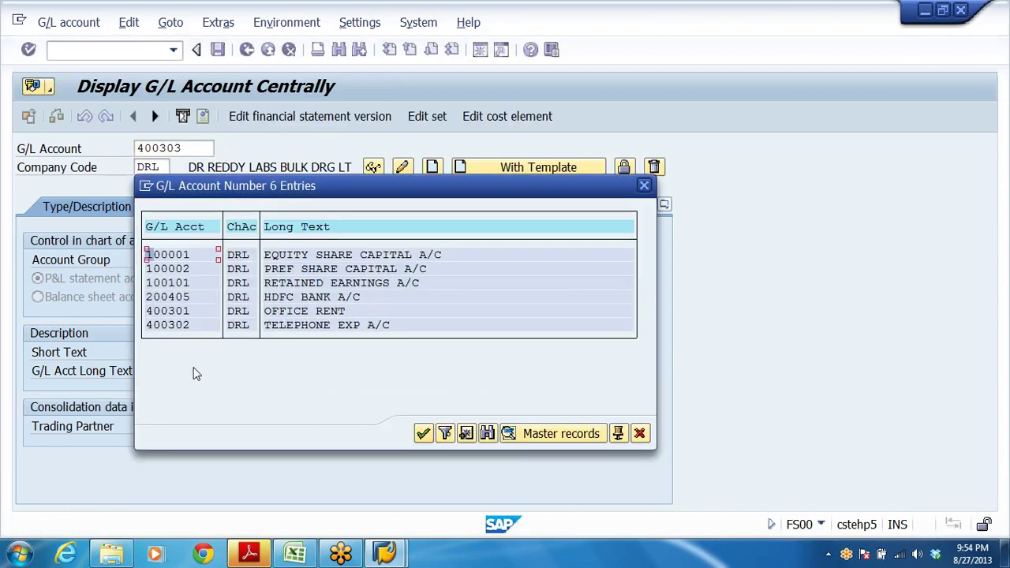
click(172, 312)
click(286, 313)
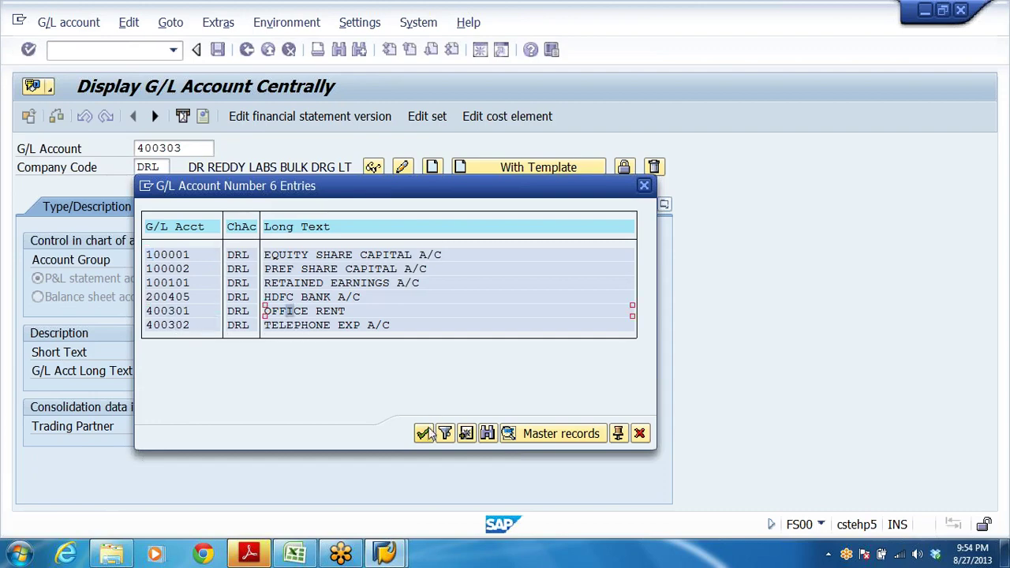
click(424, 434)
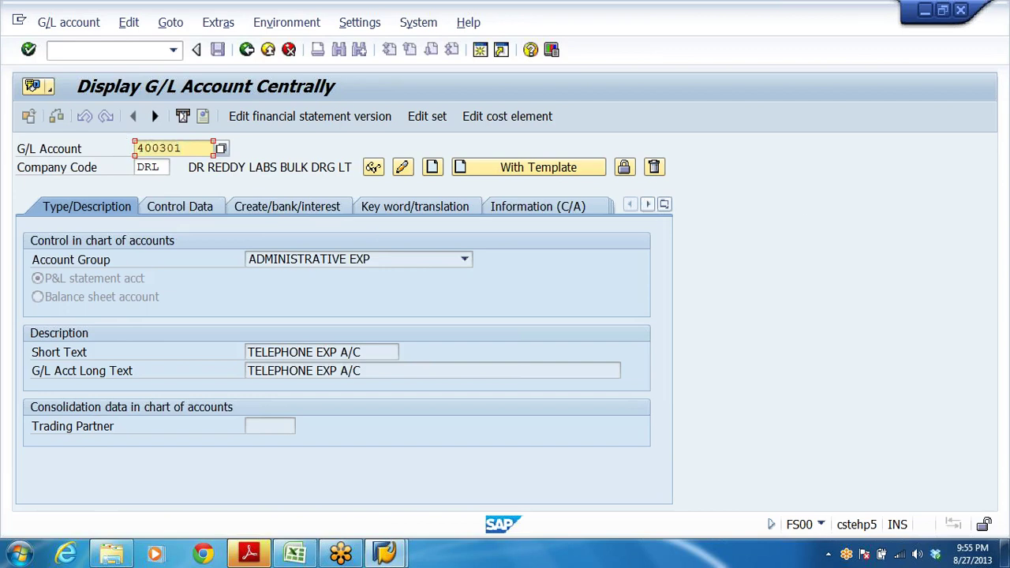
Set the G/L account number to 400303, start creating it with the OFFICE RENT account as template, and open its Short Text for editing
text(3)
key(shift+F5)
key(Return)
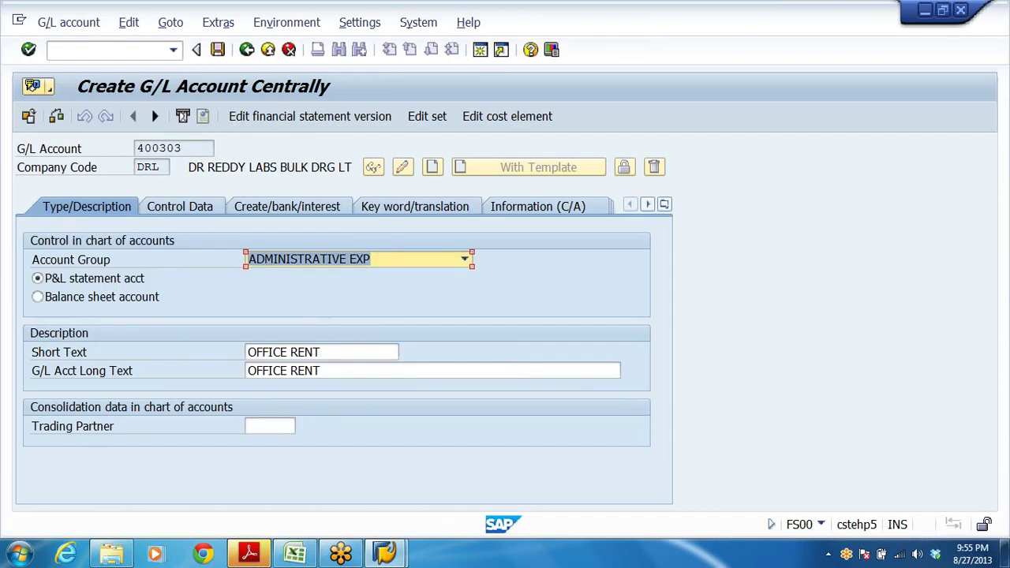
key(Tab)
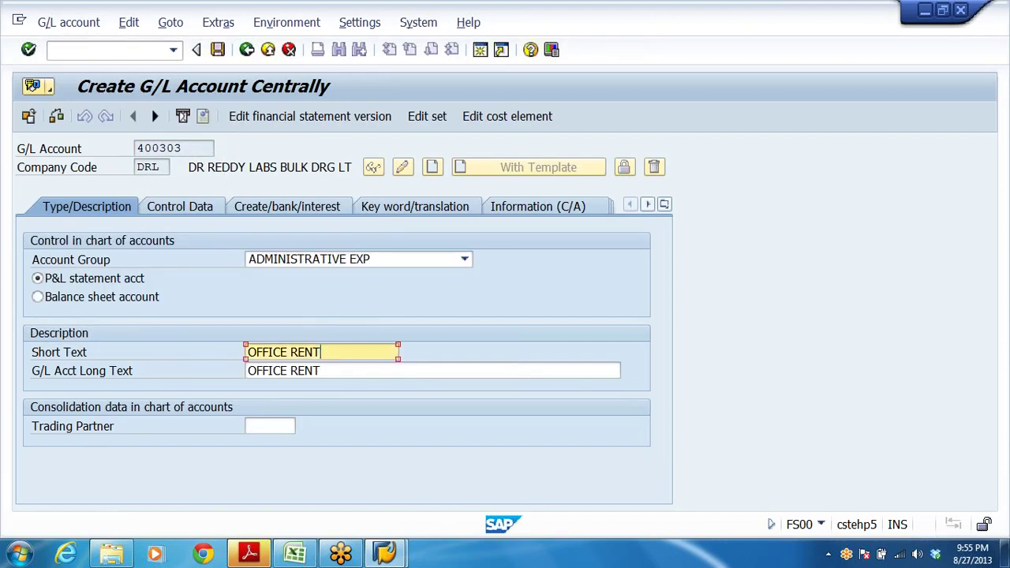
Replace the short and long texts of account 400303 with OFFICE MAINT and save the account
key(BackSpace)
key(BackSpace)
key(BackSpace)
key(BackSpace)
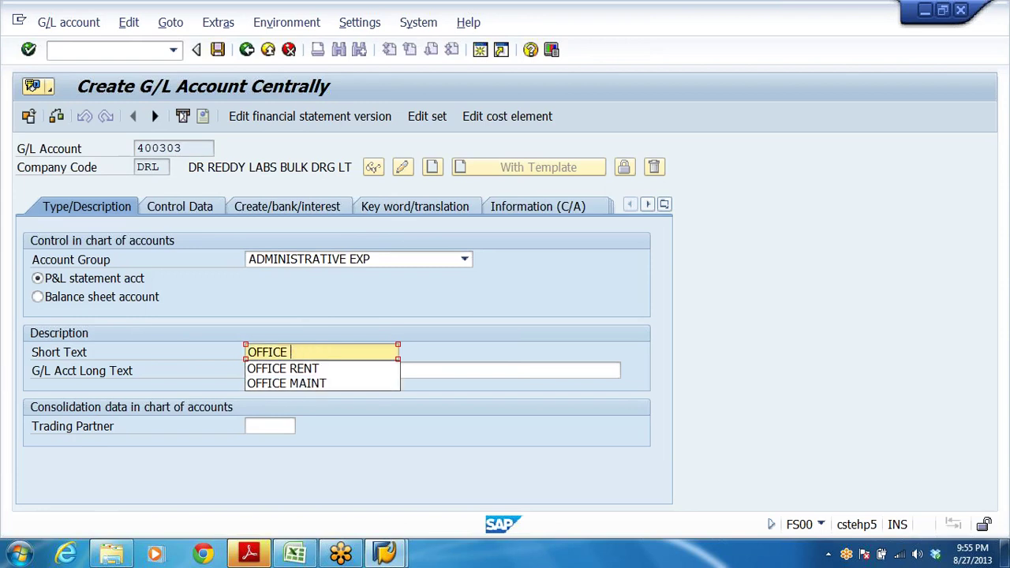
click(326, 384)
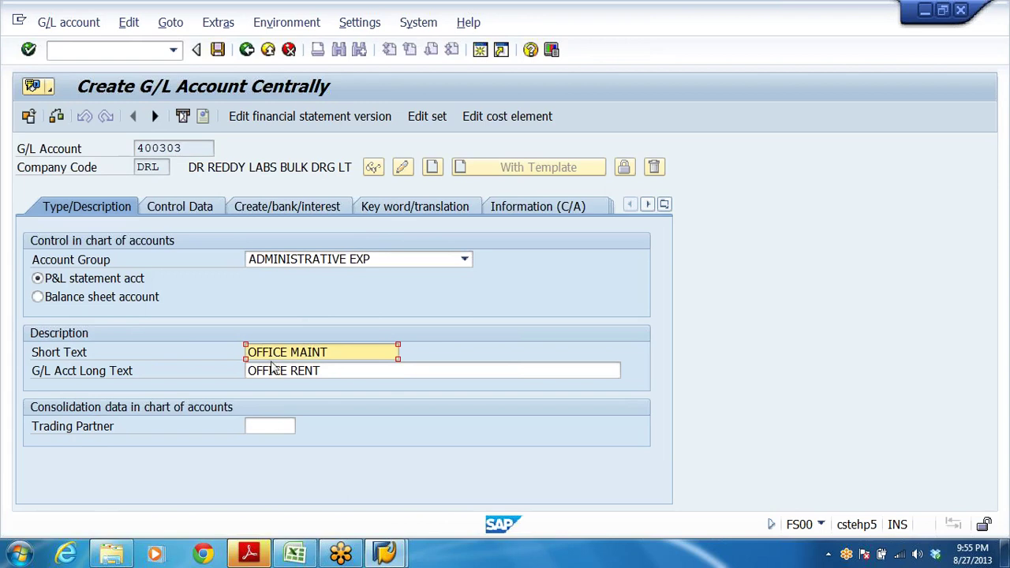
key(Tab)
text(OFFICE MAINT)
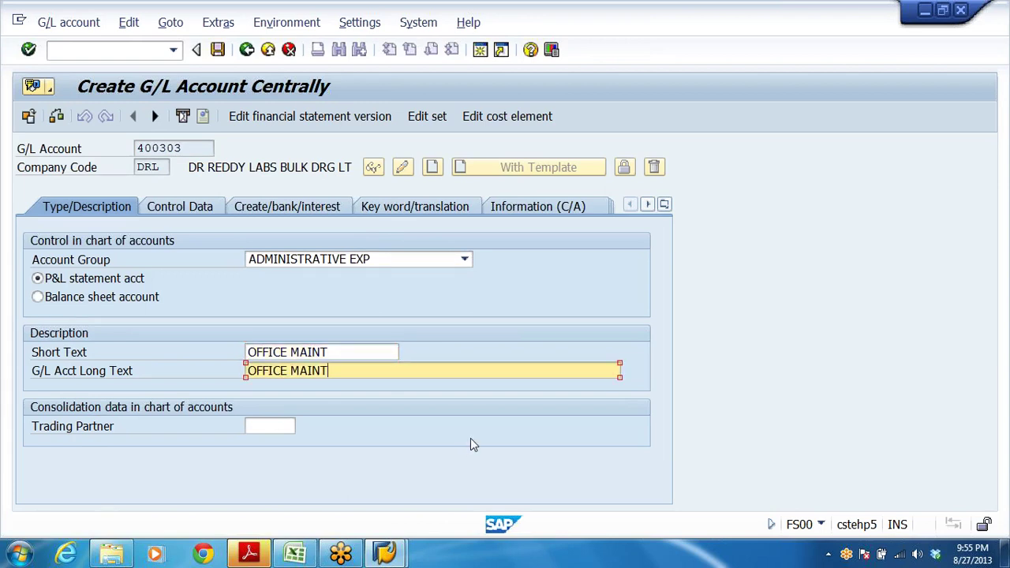
click(218, 50)
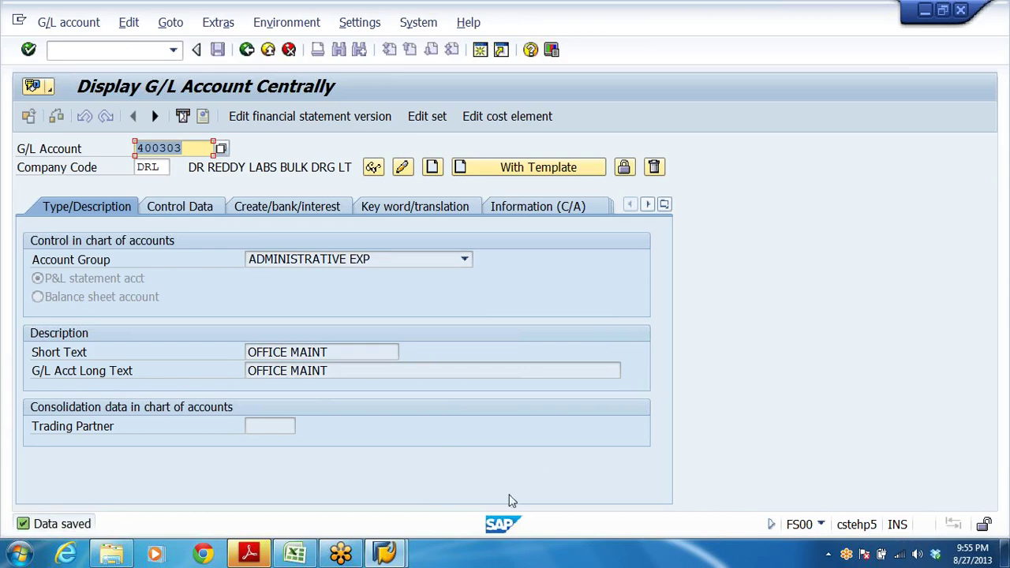
Examine the available account groups and check the SHARE CAPITAL number range on the Excel workbook's ACC GRP sheet
click(295, 552)
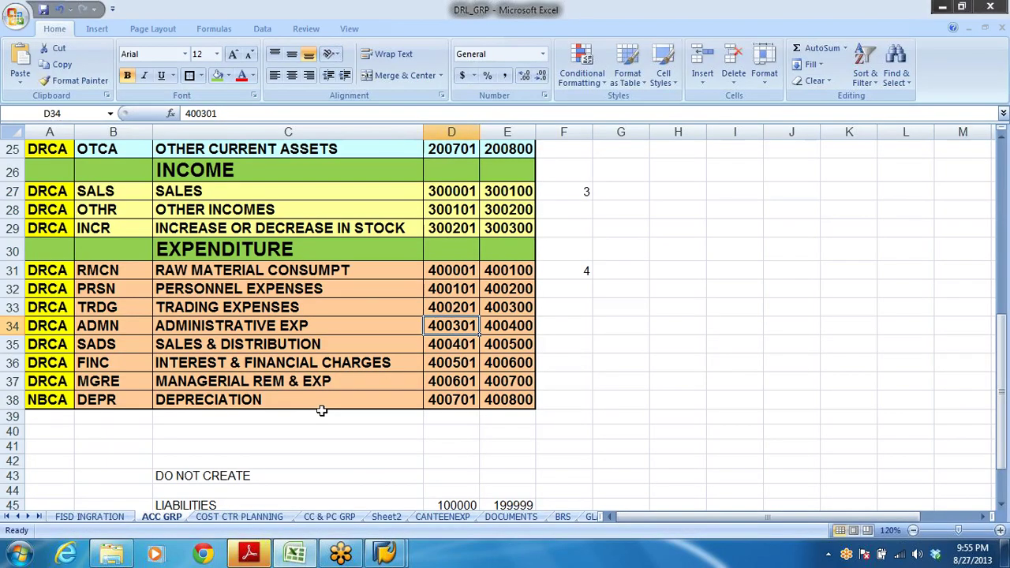
key(alt+Tab)
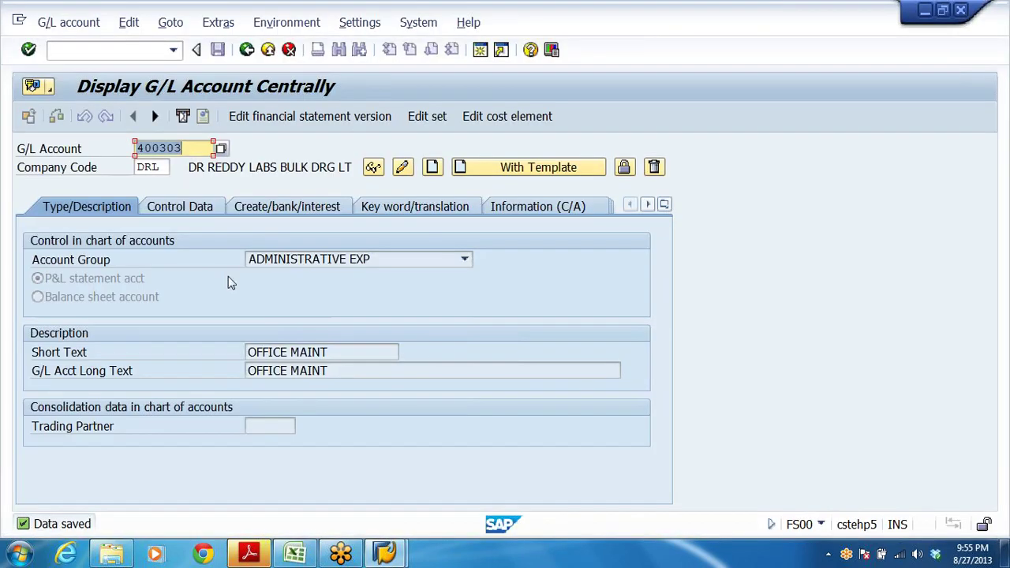
click(464, 260)
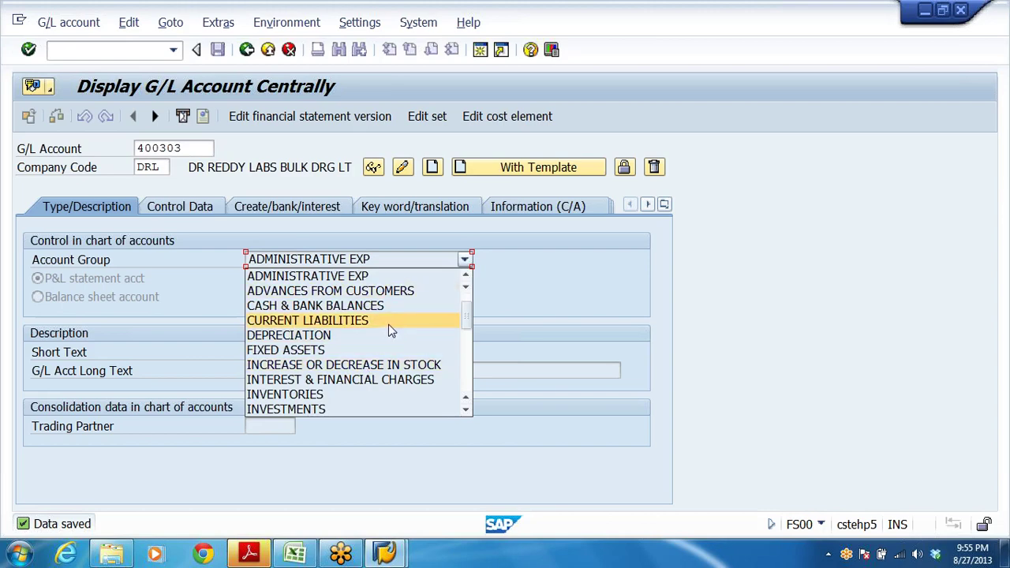
click(555, 283)
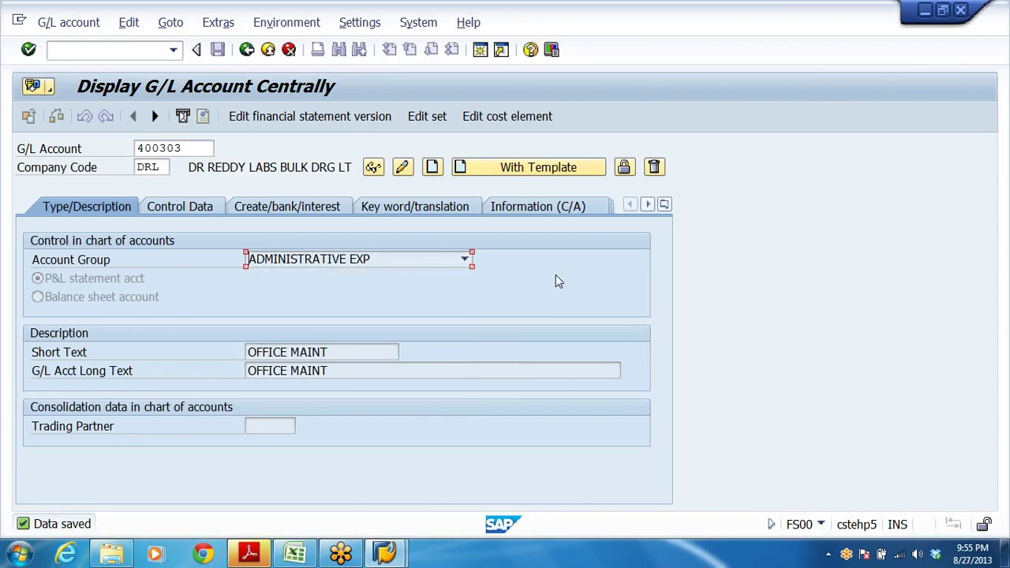
key(alt+Tab)
scroll(584, 313, up, 8)
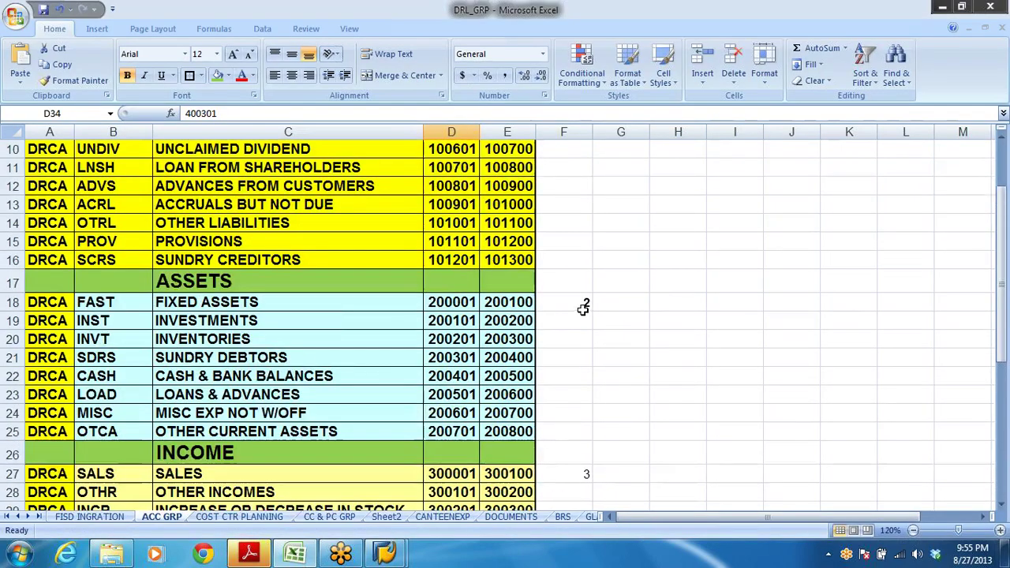
click(235, 364)
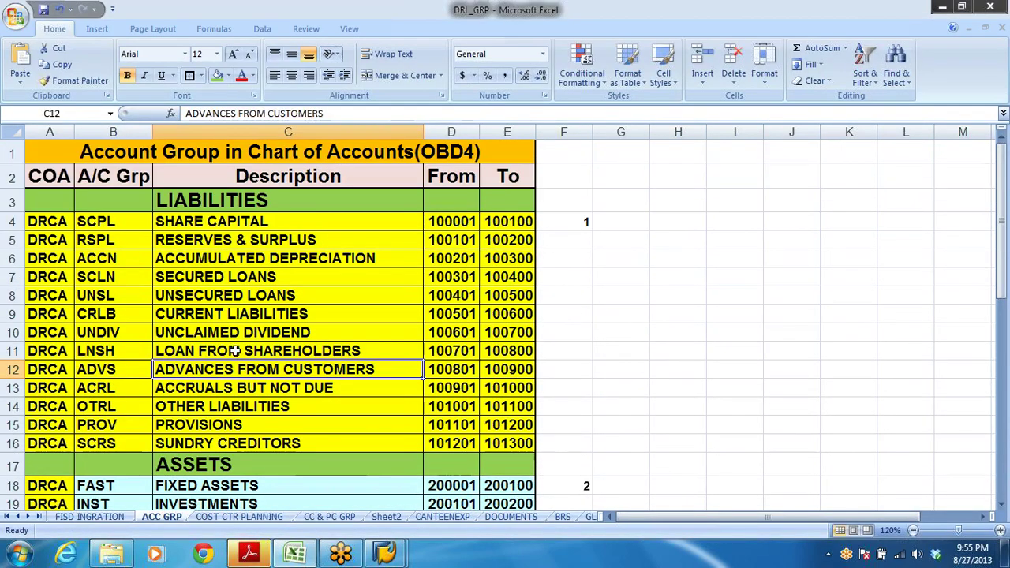
click(182, 223)
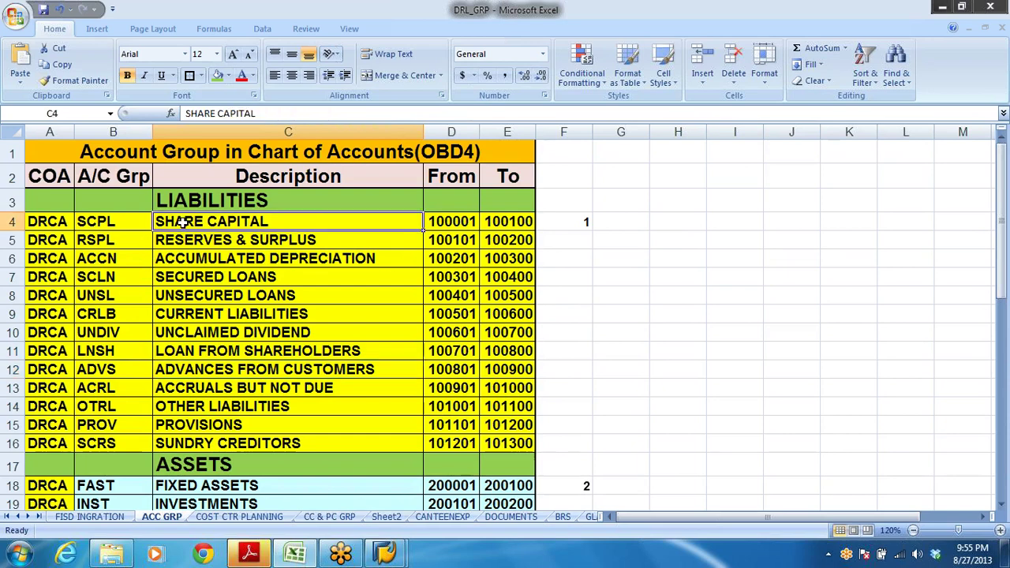
click(452, 224)
click(509, 222)
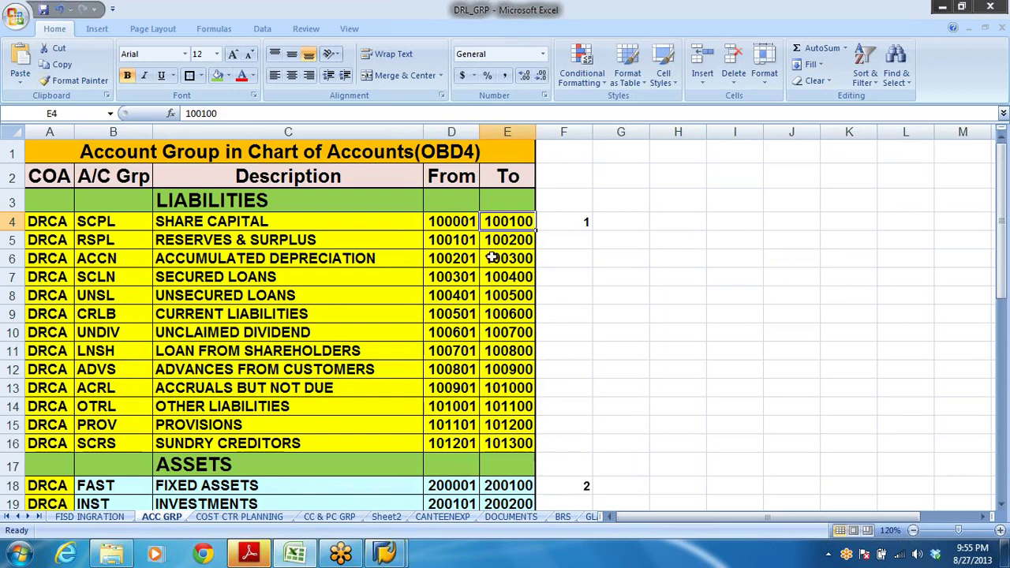
drag(451, 223, 521, 224)
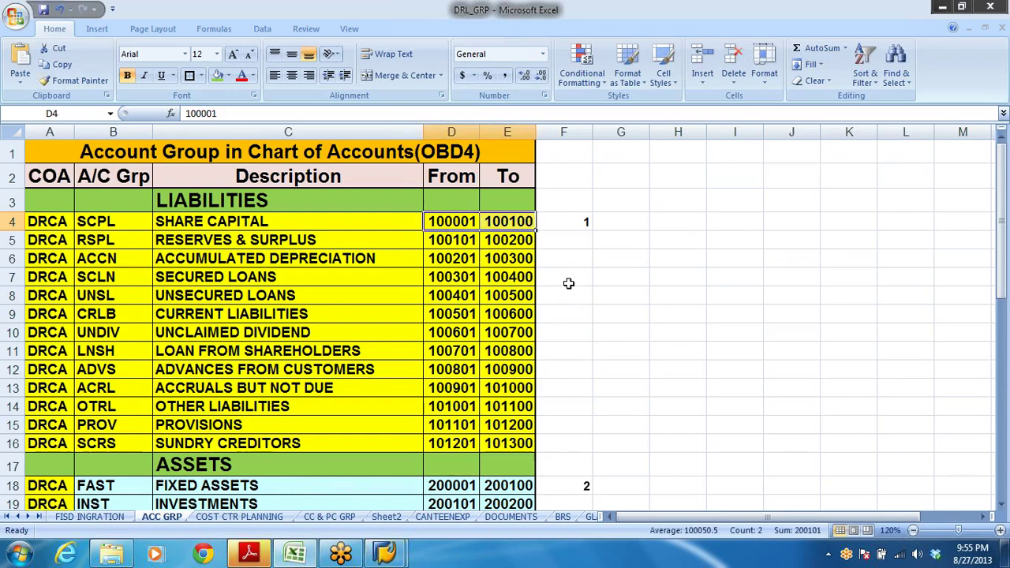
click(515, 221)
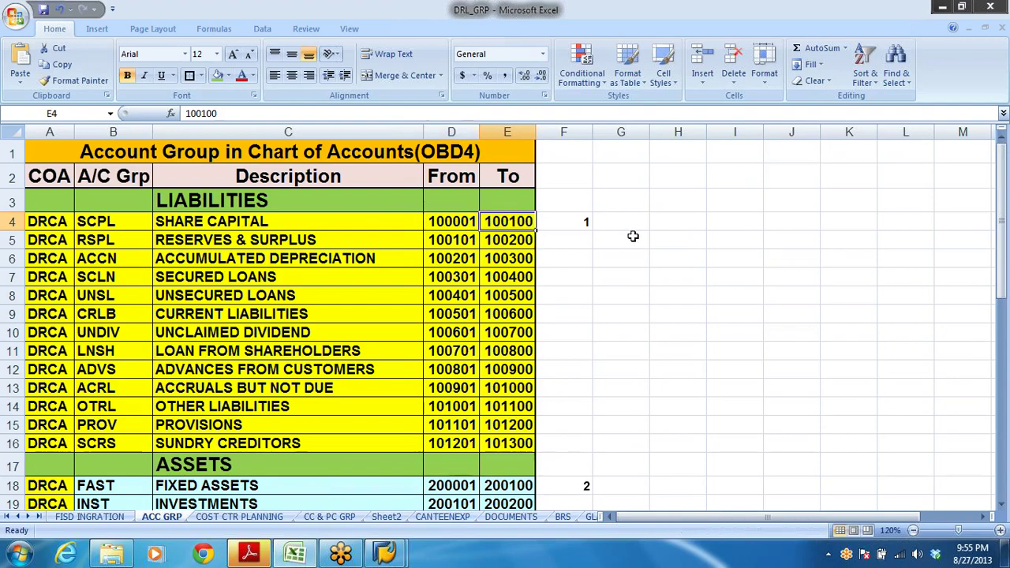
Check the From and To numbers of the ADMINISTRATIVE EXP group on the ACC GRP sheet
scroll(667, 370, down, 2)
scroll(667, 370, down, 6)
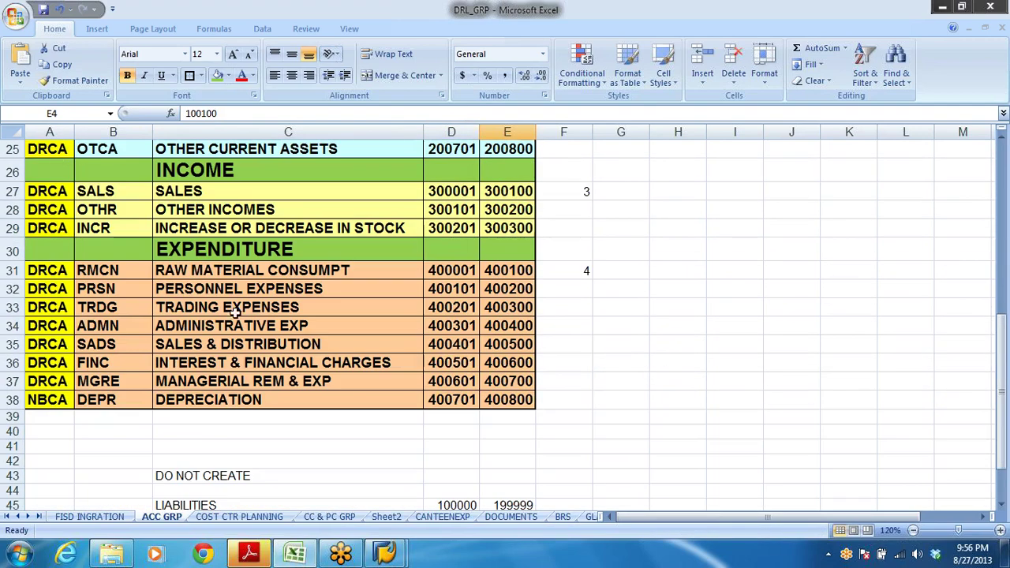
click(202, 330)
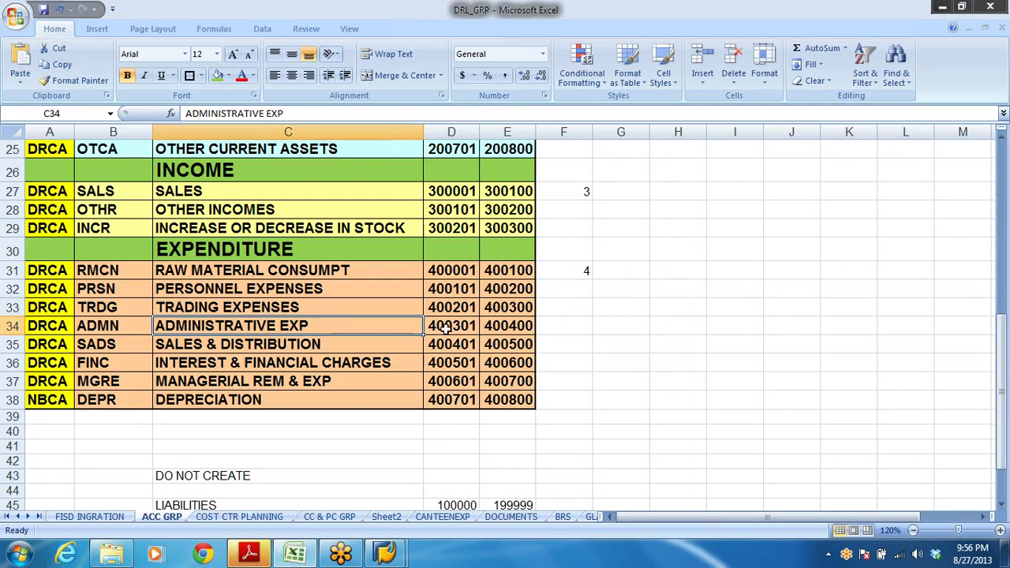
click(446, 330)
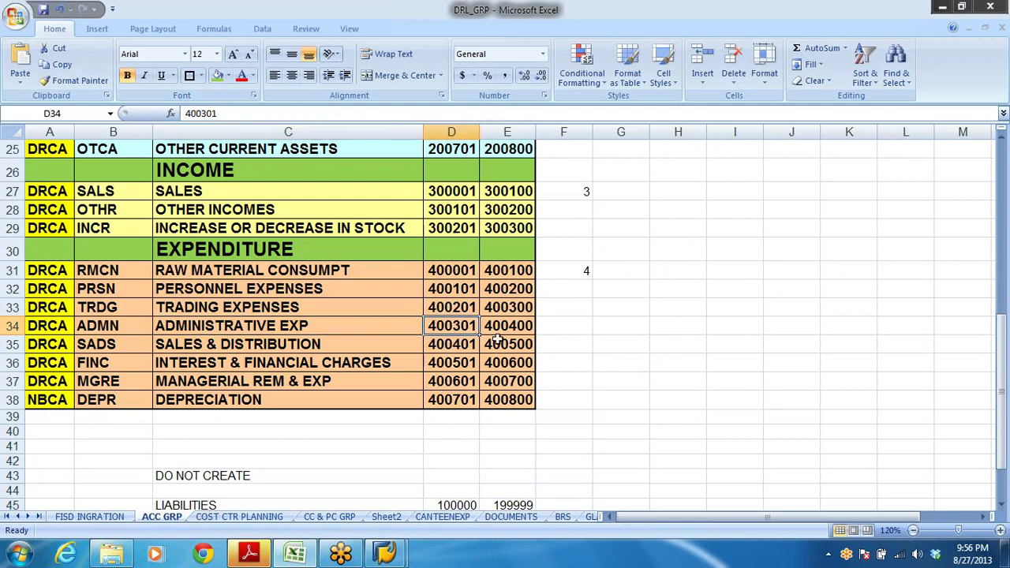
click(517, 327)
Switch to SAP, list the G/L accounts in chart of accounts DRL, and review the administrative expense entries without picking one
key(alt+Tab)
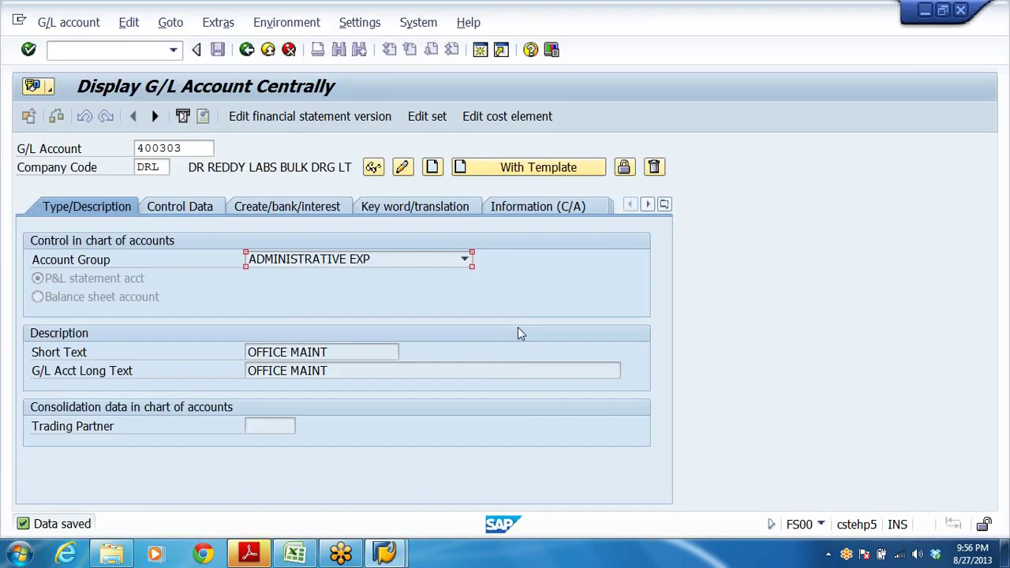
click(209, 149)
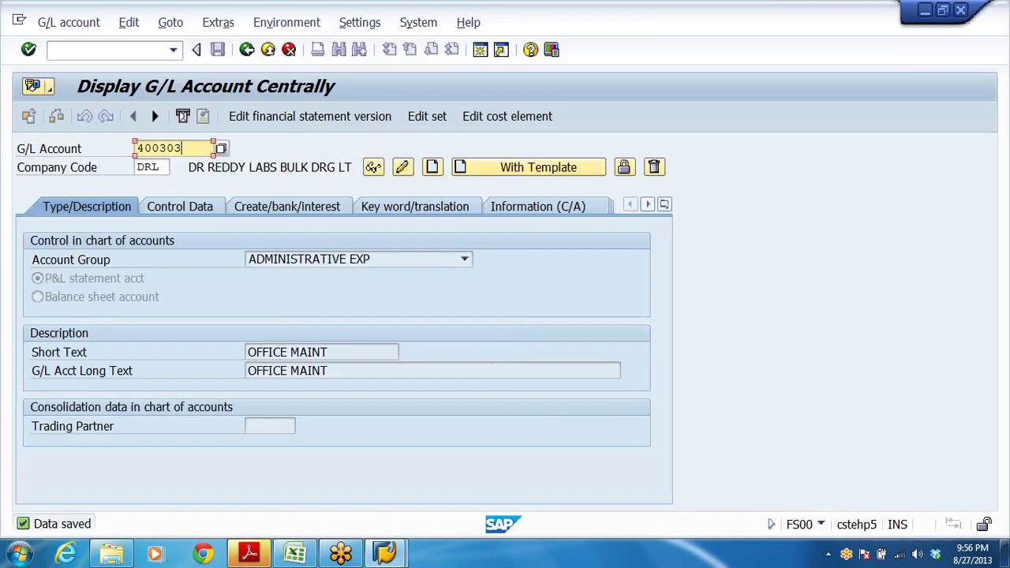
click(222, 149)
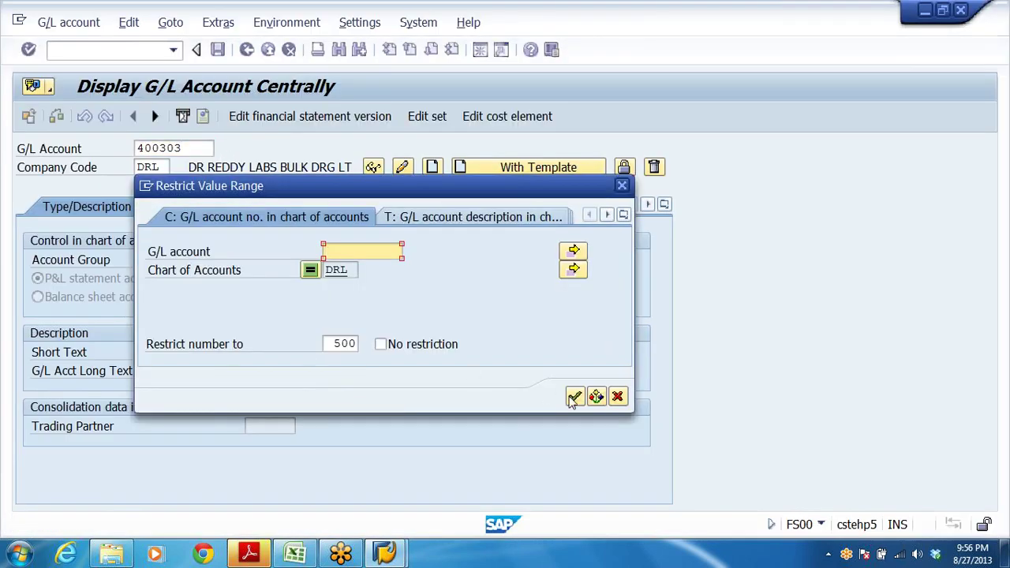
click(574, 397)
click(189, 311)
click(190, 325)
click(190, 338)
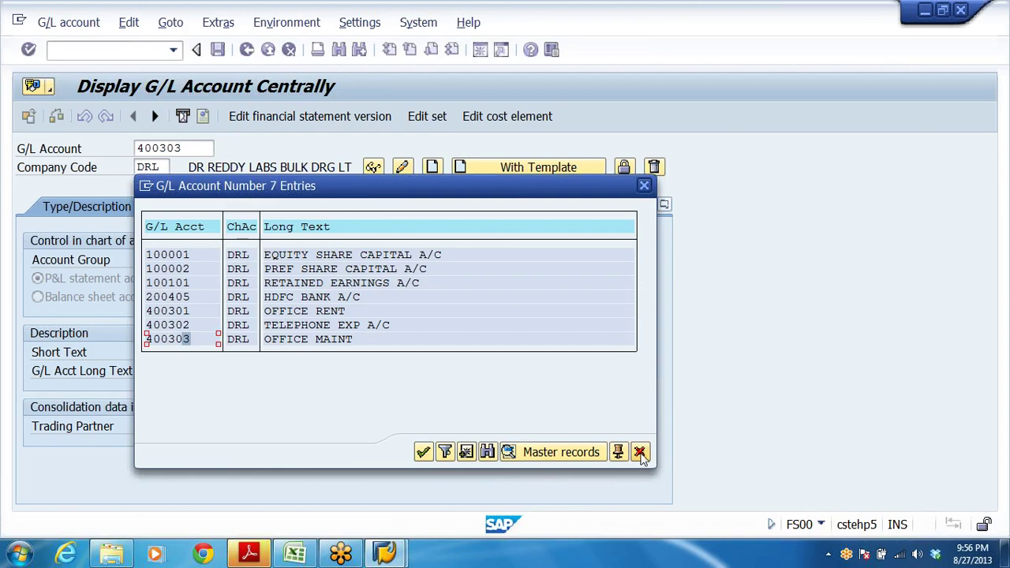
click(640, 453)
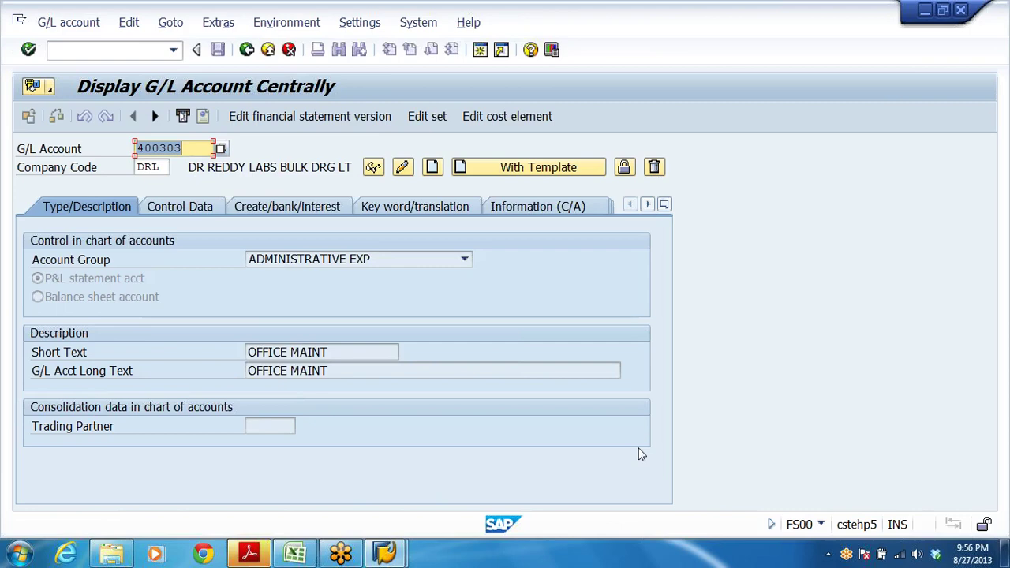
Switch to the Excel ACC GRP sheet and examine the expenditure groups and the number ranges of RAW MATERIAL CONSUMPT and PERSONNEL EXPENSES
key(alt+Tab)
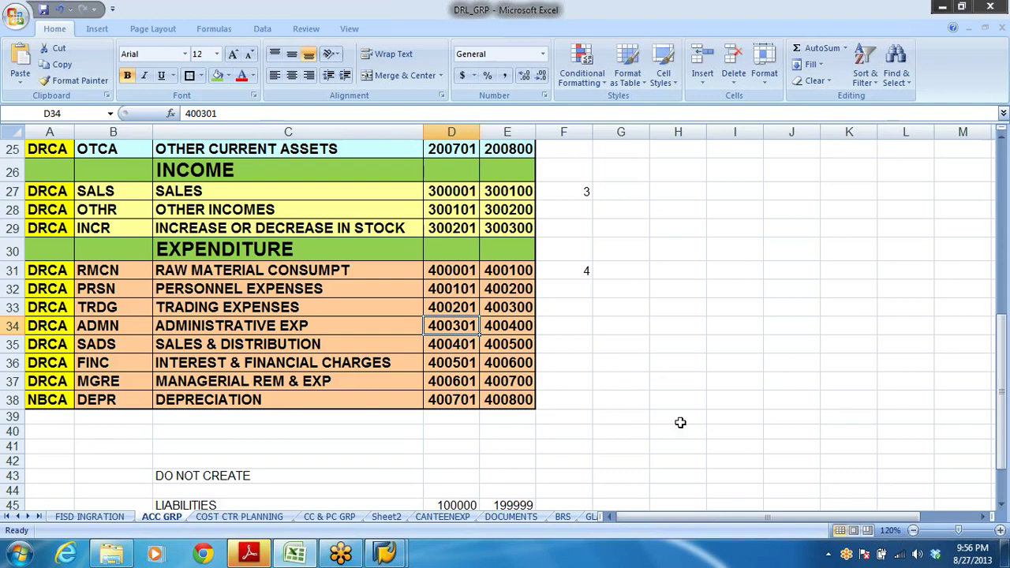
click(209, 272)
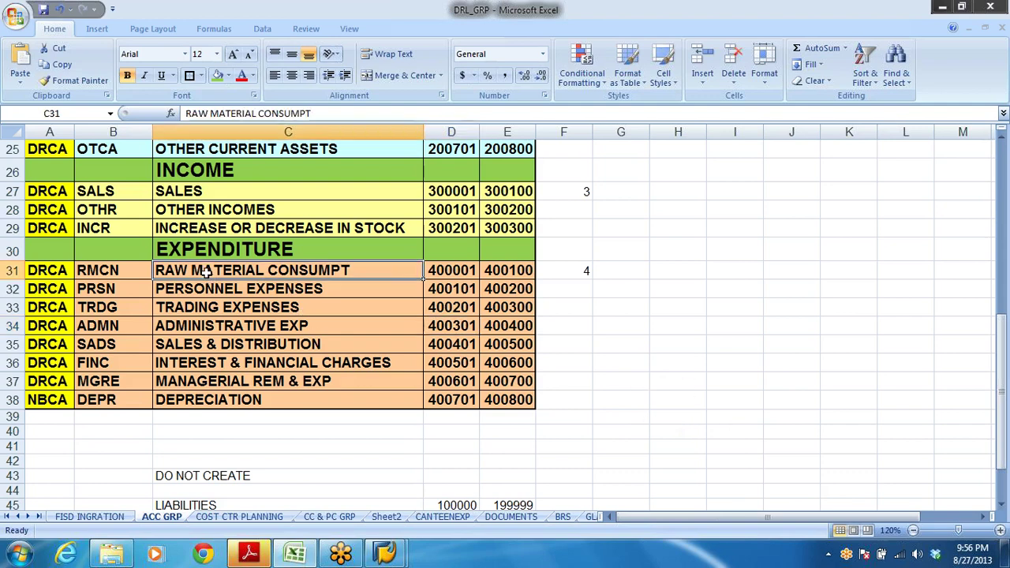
click(442, 275)
click(506, 273)
click(239, 291)
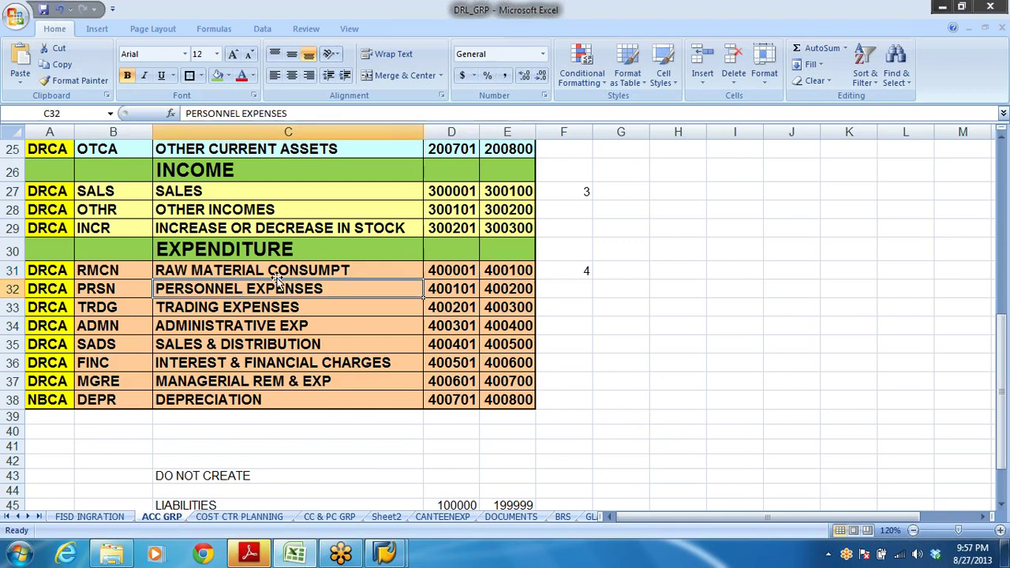
click(444, 290)
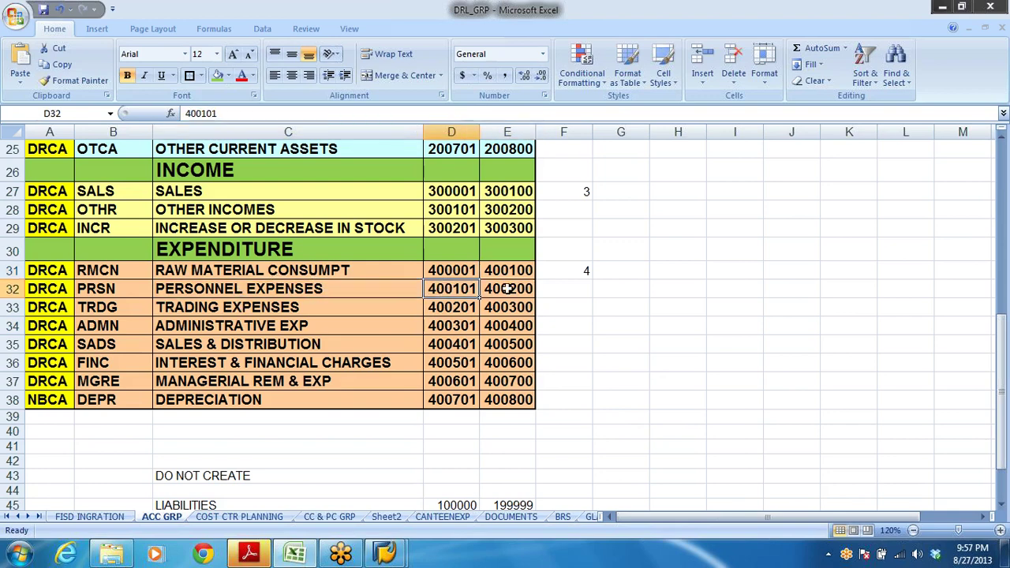
click(508, 290)
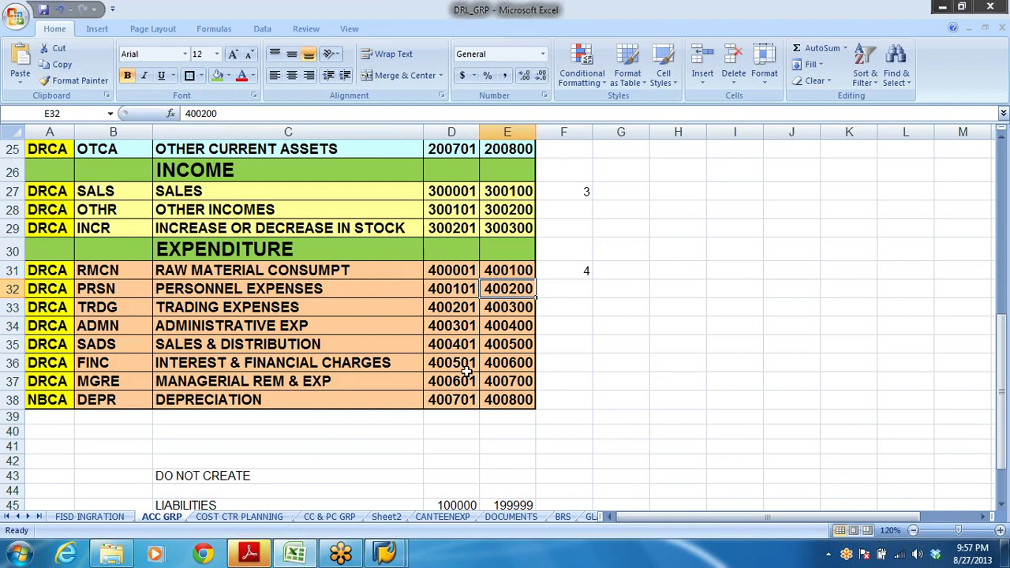
click(215, 309)
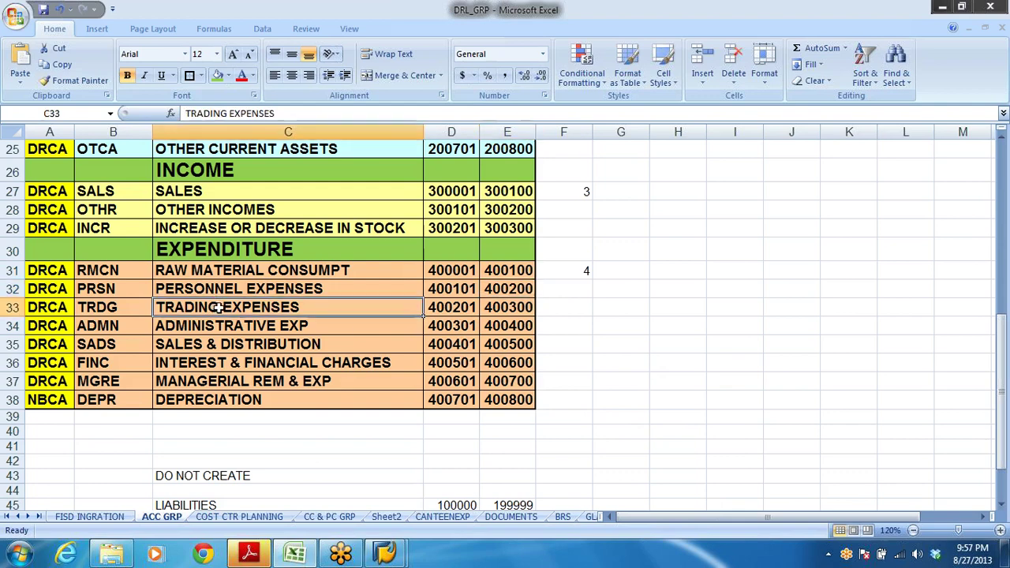
click(307, 333)
click(319, 344)
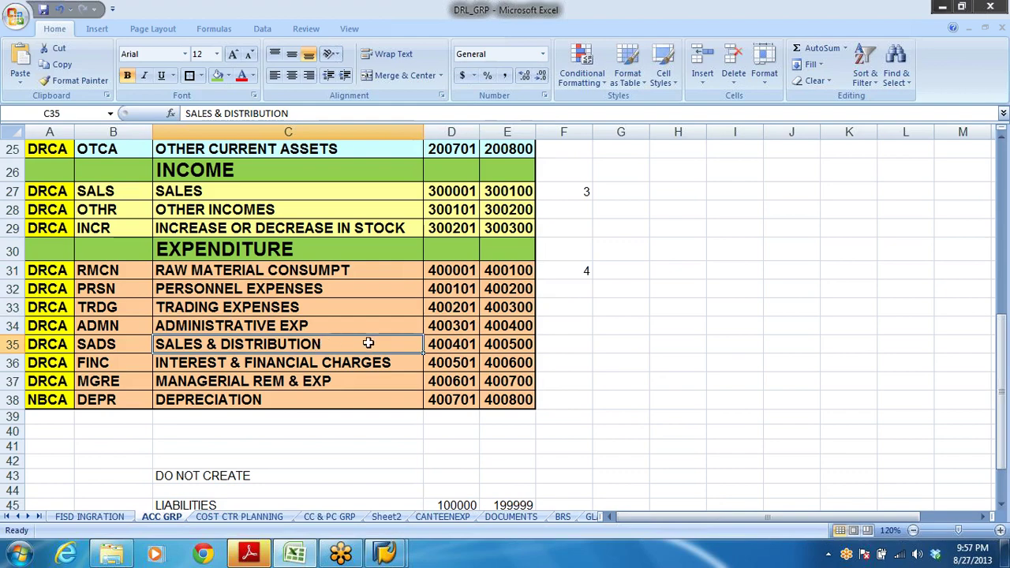
click(343, 274)
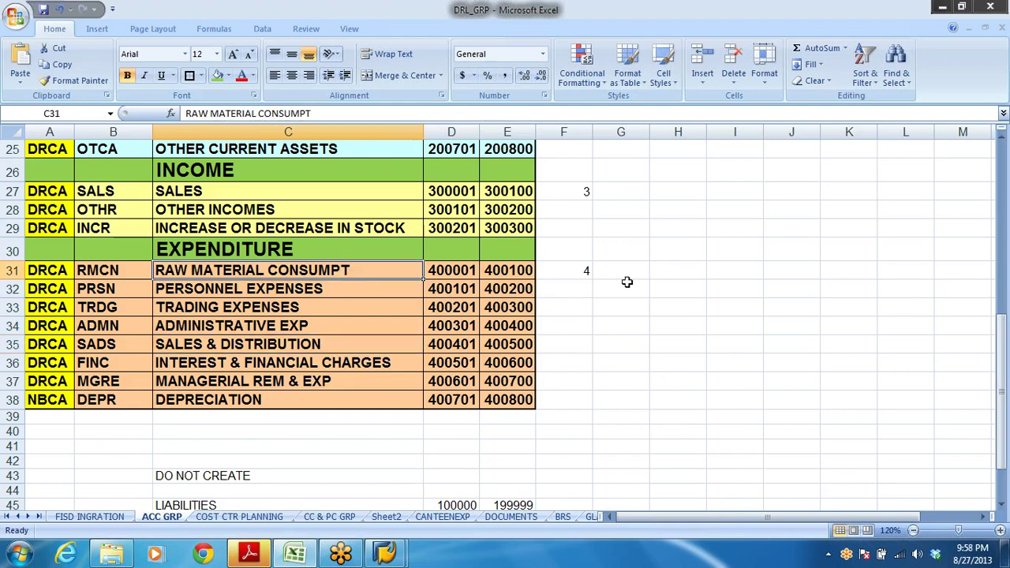
Switch to SAP, list the G/L accounts in chart of accounts DRL, and pick EQUITY SHARE CAPITAL A/C for the G/L Account field
key(alt+Tab)
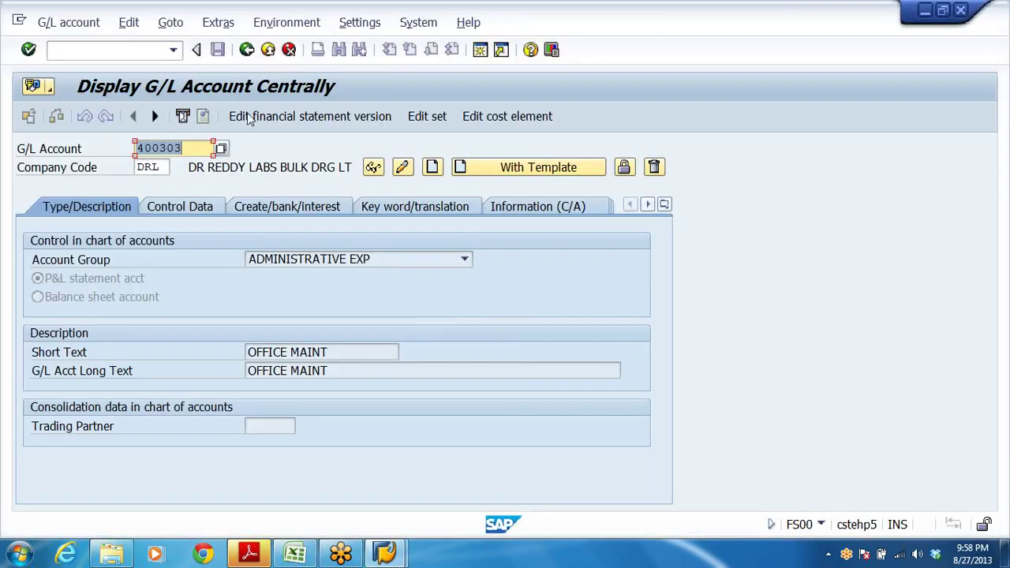
click(181, 148)
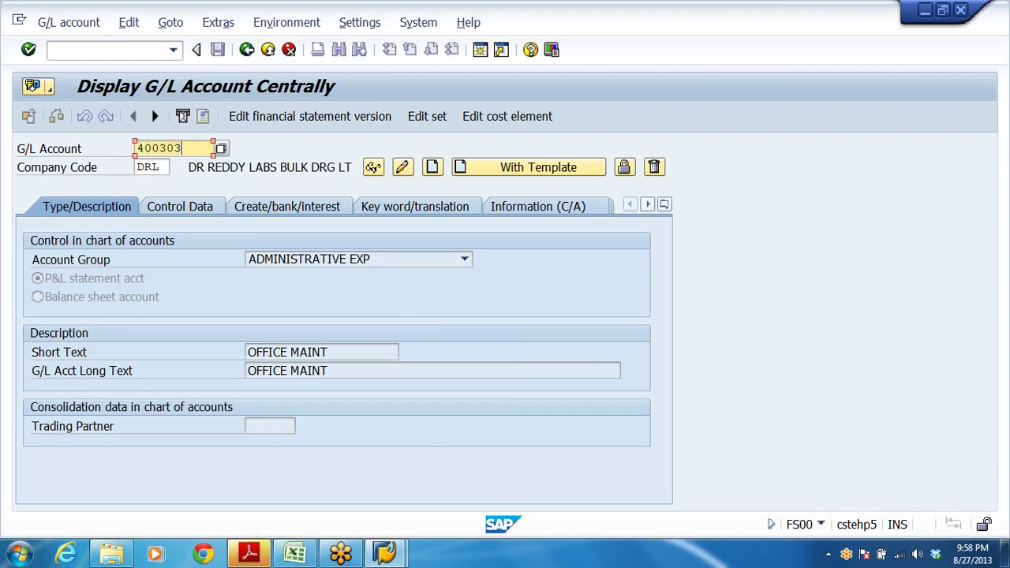
click(222, 149)
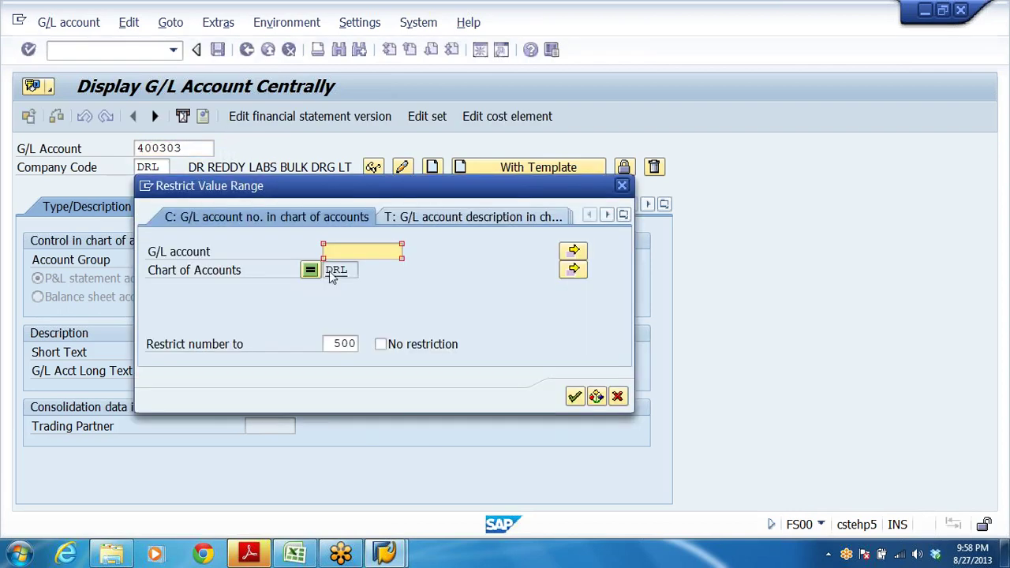
click(574, 396)
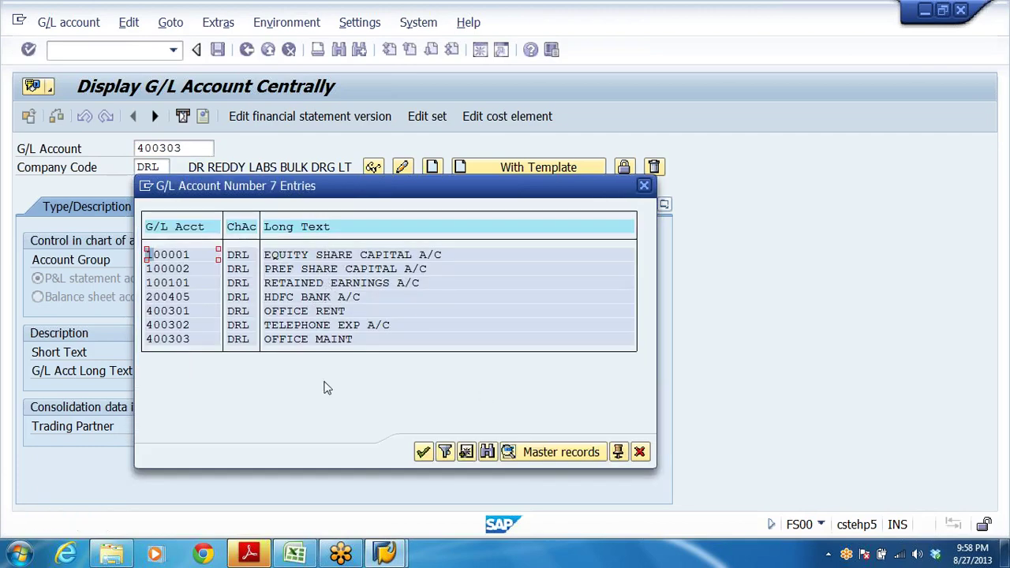
click(424, 452)
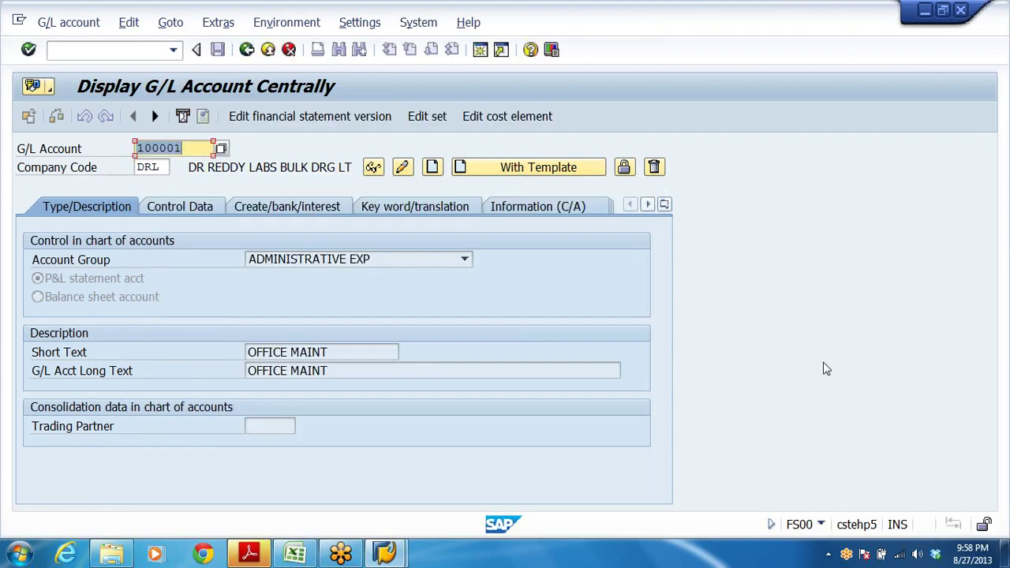
Leave the G/L account display and collapse the General Ledger's Master Records folder with its subfolders
click(246, 49)
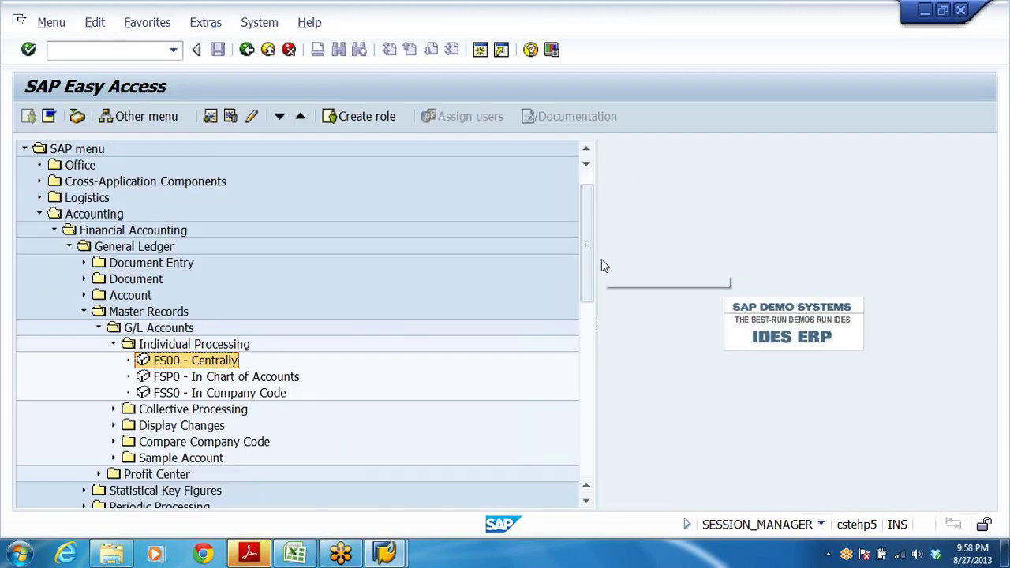
click(112, 345)
click(99, 327)
click(84, 311)
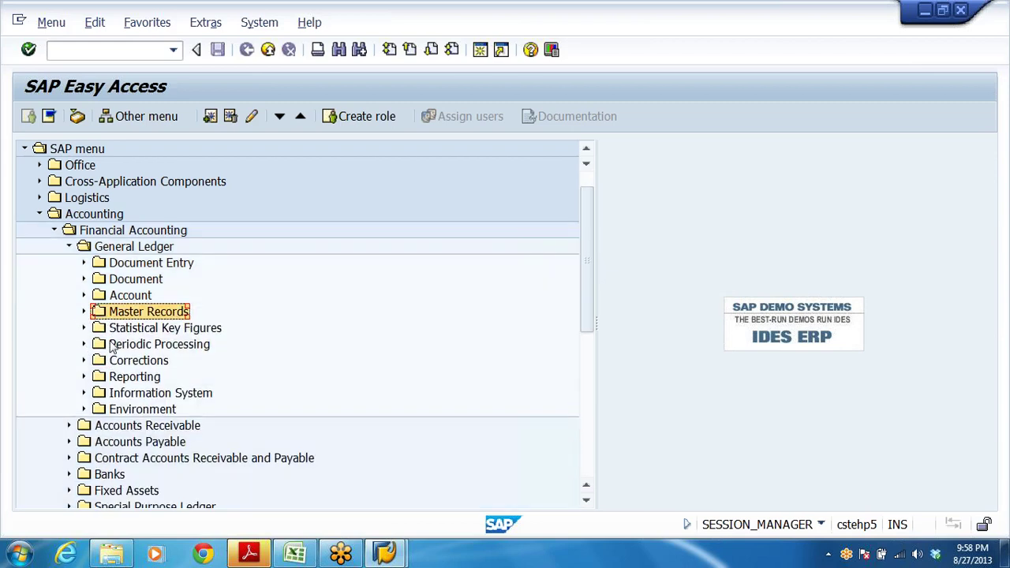
scroll(266, 326, down, 1)
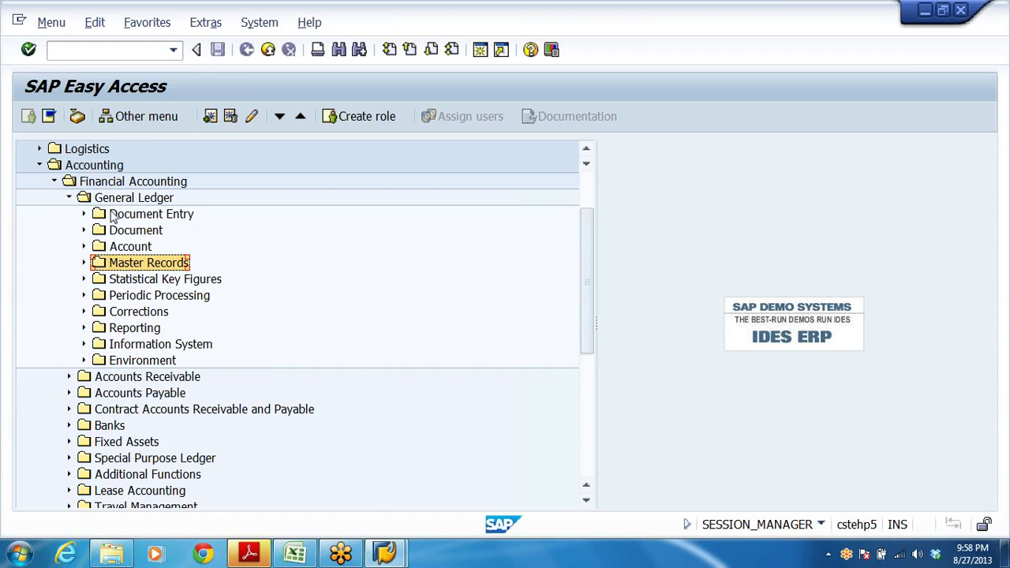
click(96, 166)
click(116, 183)
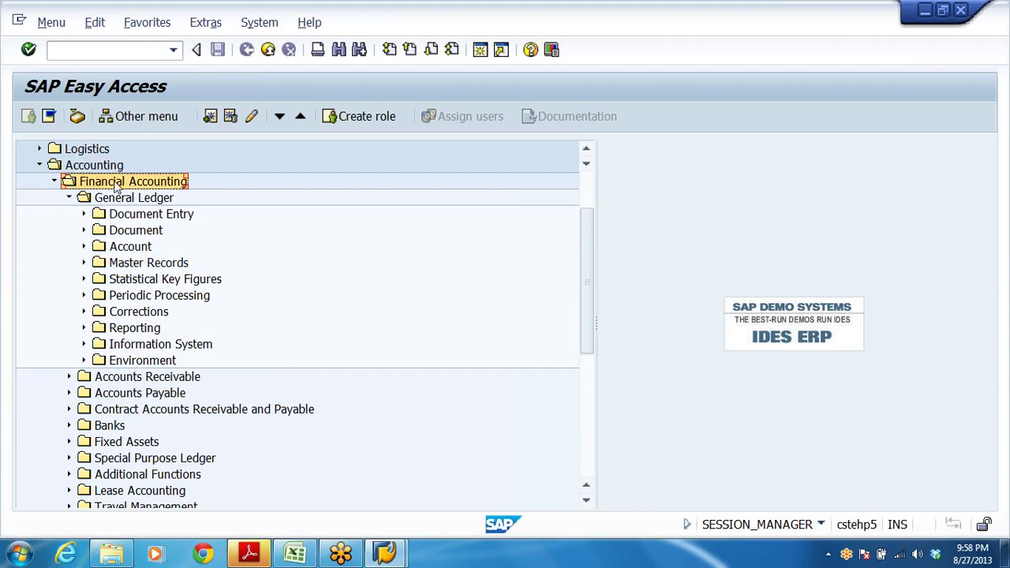
Switch to Excel's GLACCTS sheet and examine the first accounting entry, the bank debit against equity share capital, with its posting keys
click(291, 557)
scroll(377, 372, down, 6)
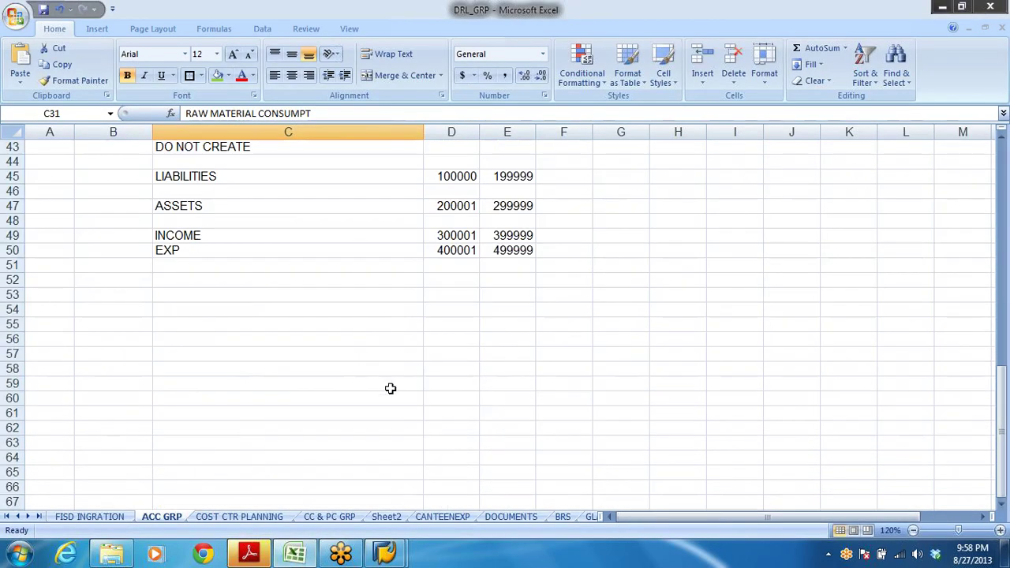
click(593, 517)
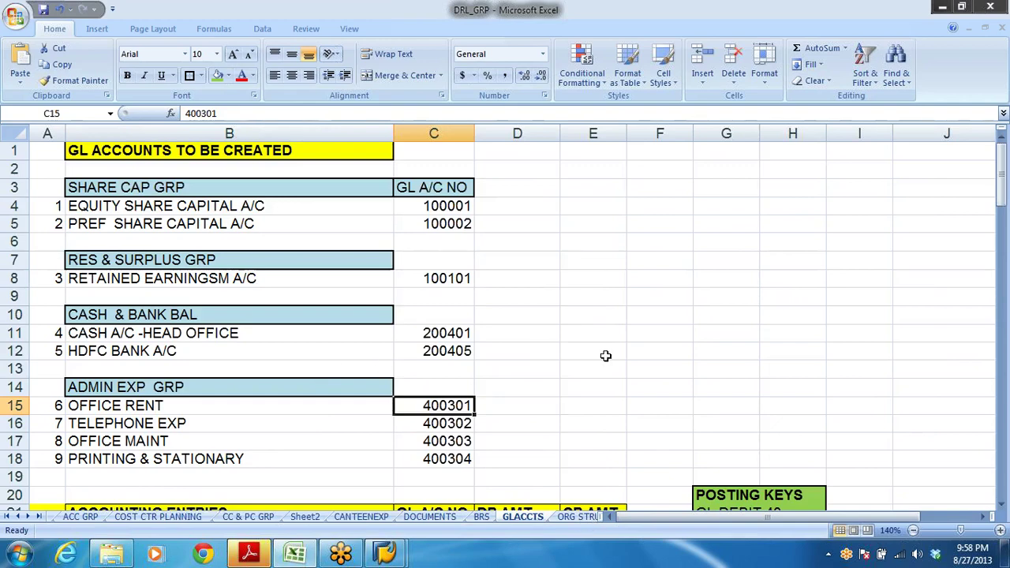
scroll(603, 359, down, 4)
scroll(603, 359, down, 1)
click(116, 299)
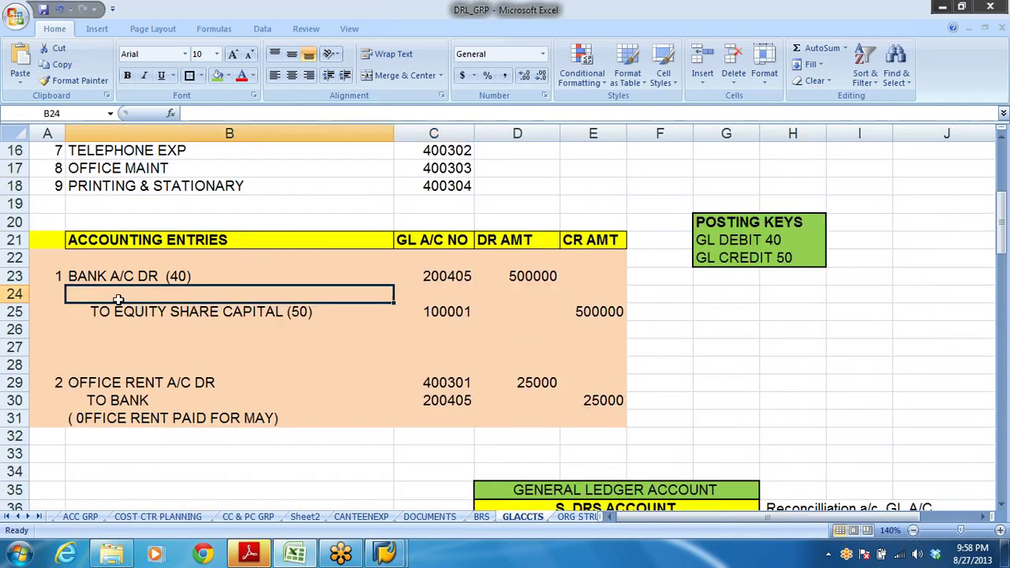
click(63, 283)
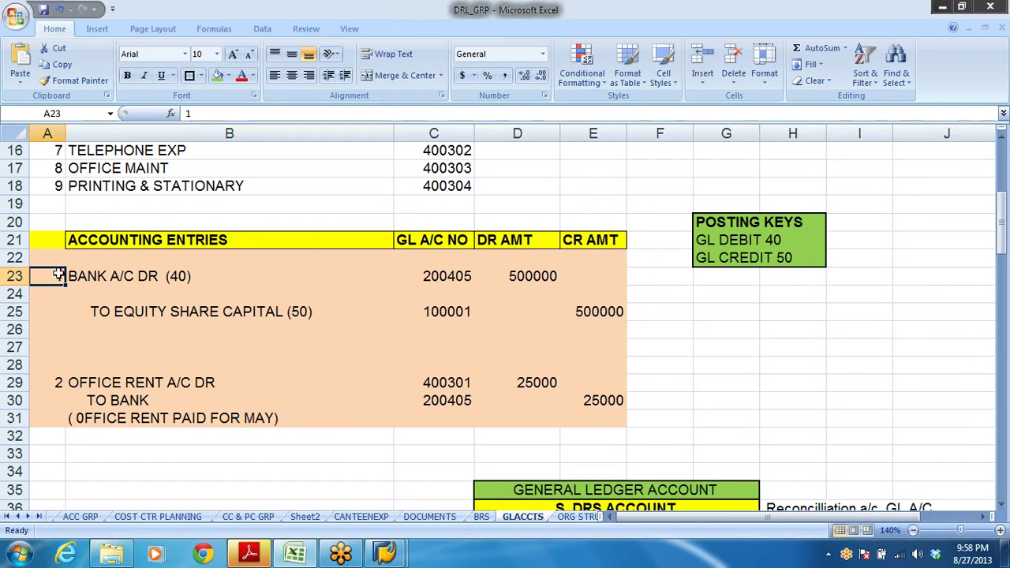
click(124, 276)
click(152, 315)
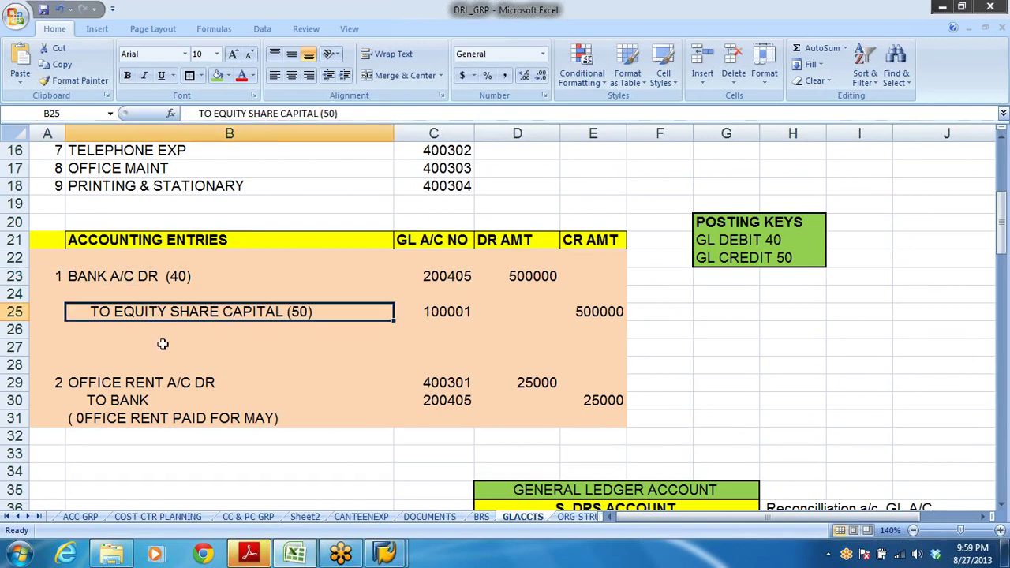
click(138, 281)
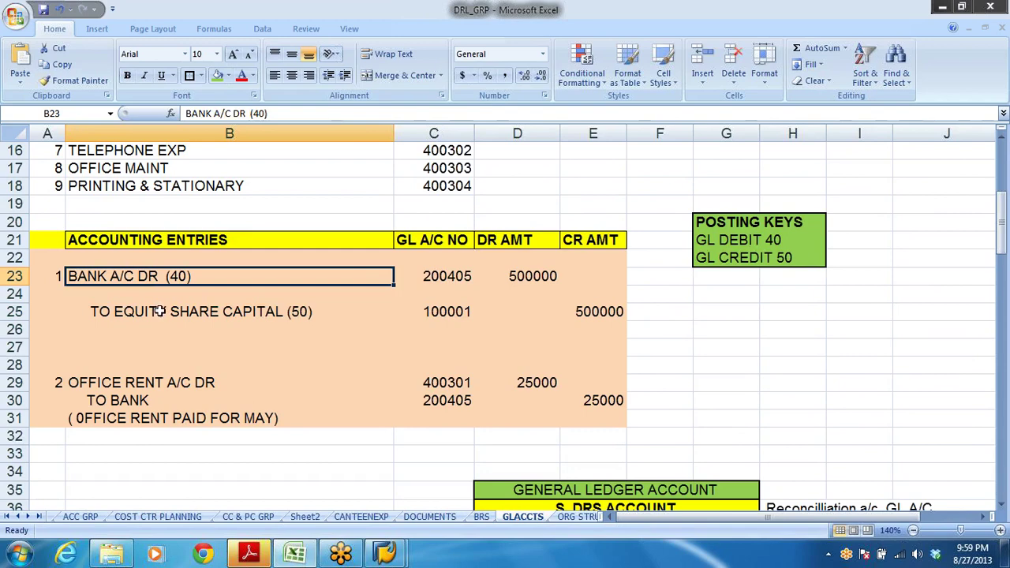
click(160, 311)
click(241, 328)
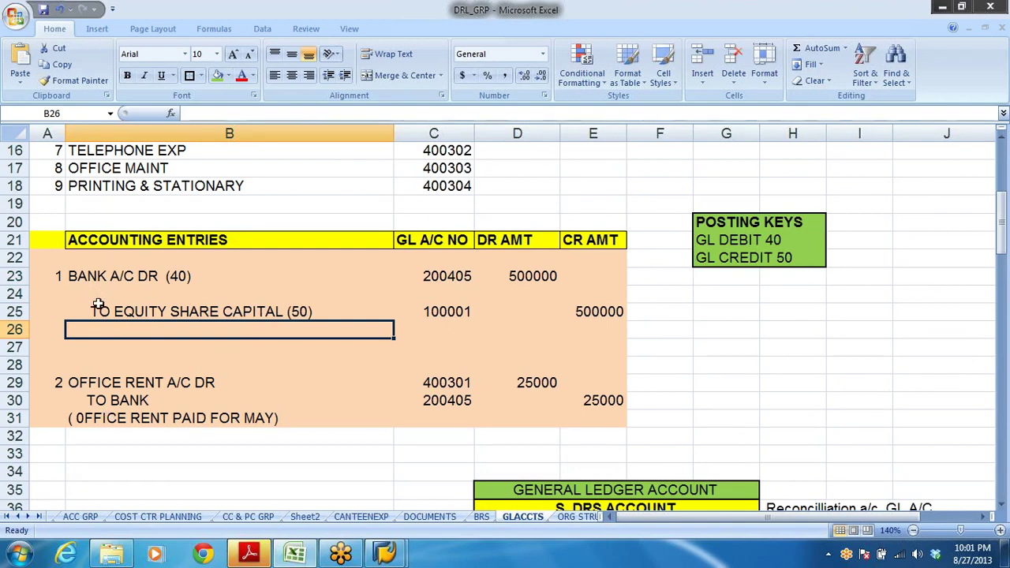
click(93, 277)
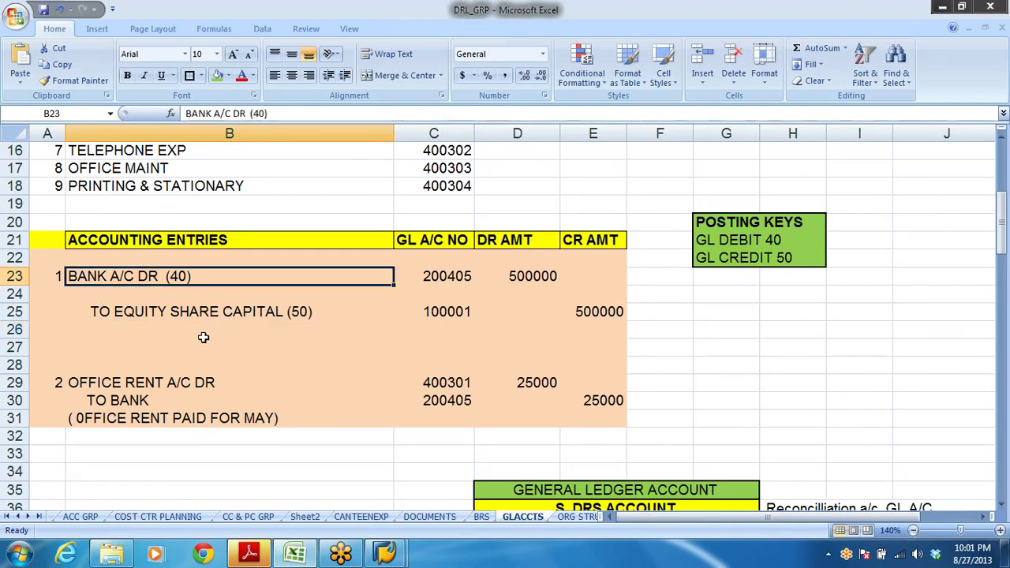
click(142, 315)
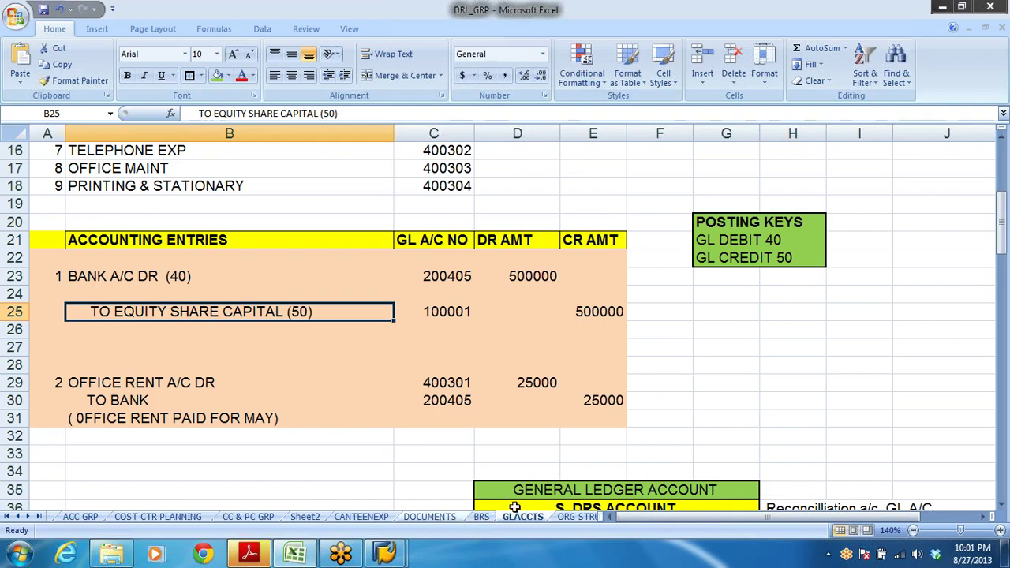
Switch to SAP Easy Access and start FB50 - Enter G/L Account Document from General Ledger's Document Entry folder
click(385, 552)
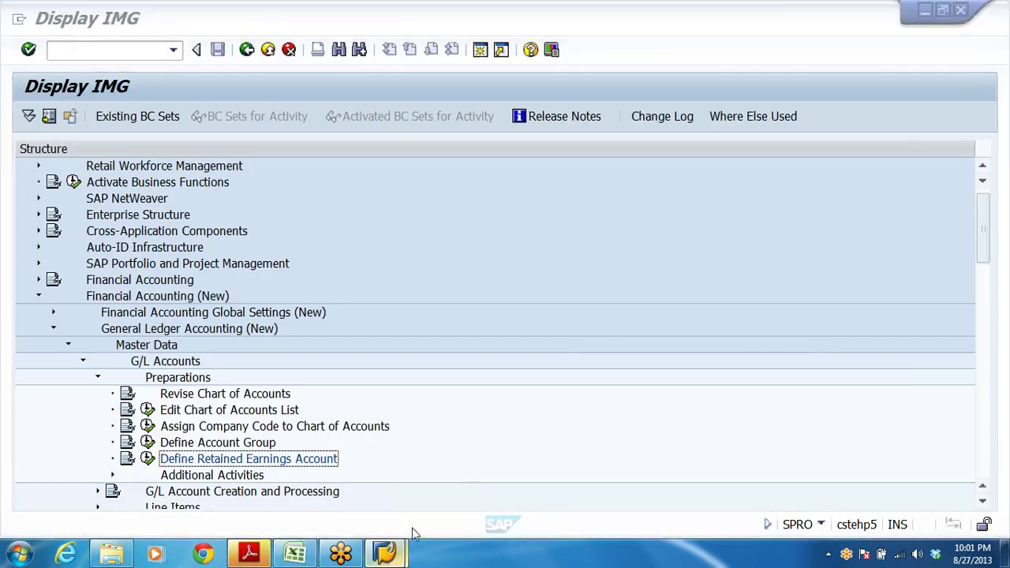
click(385, 553)
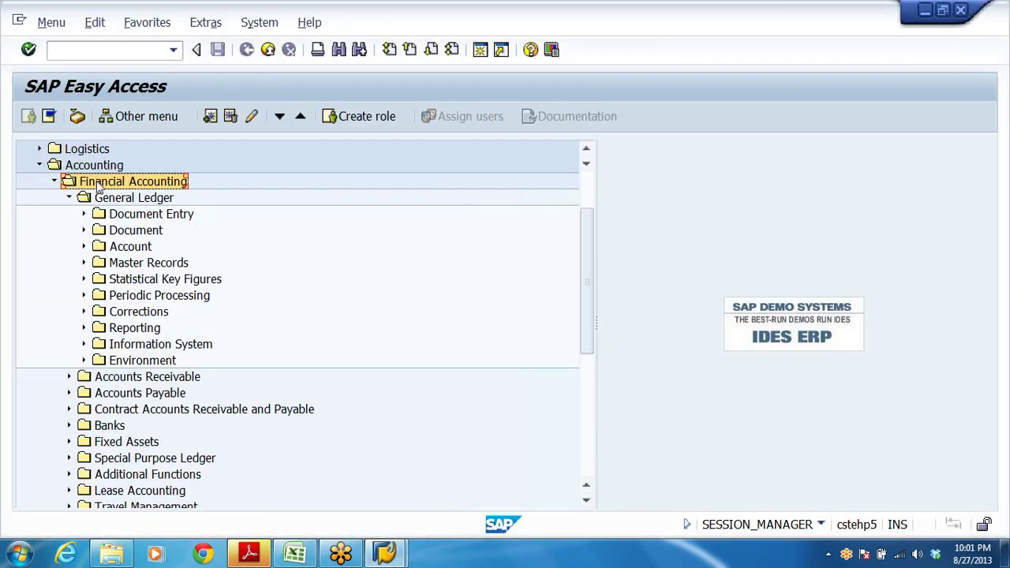
click(118, 198)
double_click(130, 215)
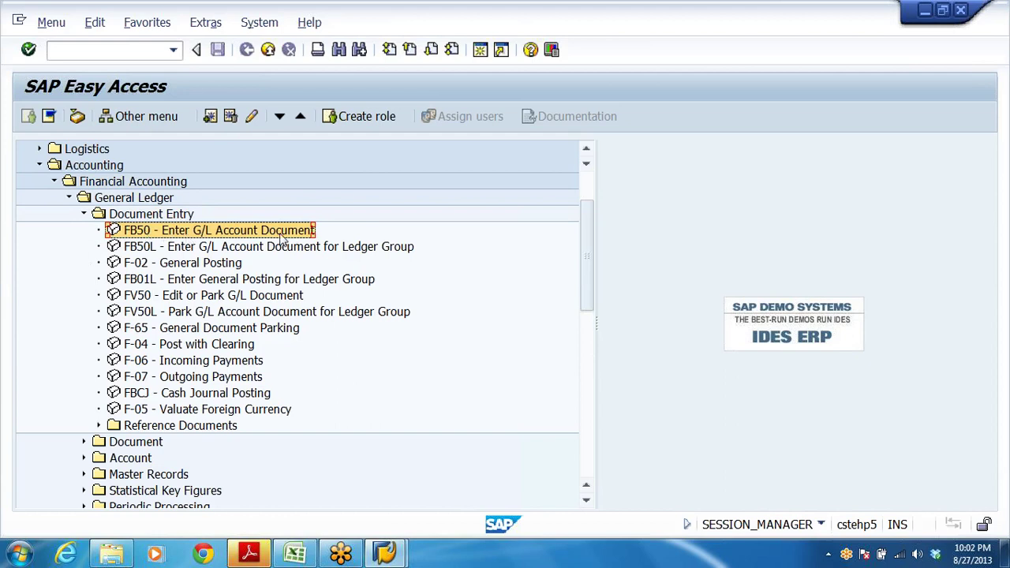
double_click(231, 235)
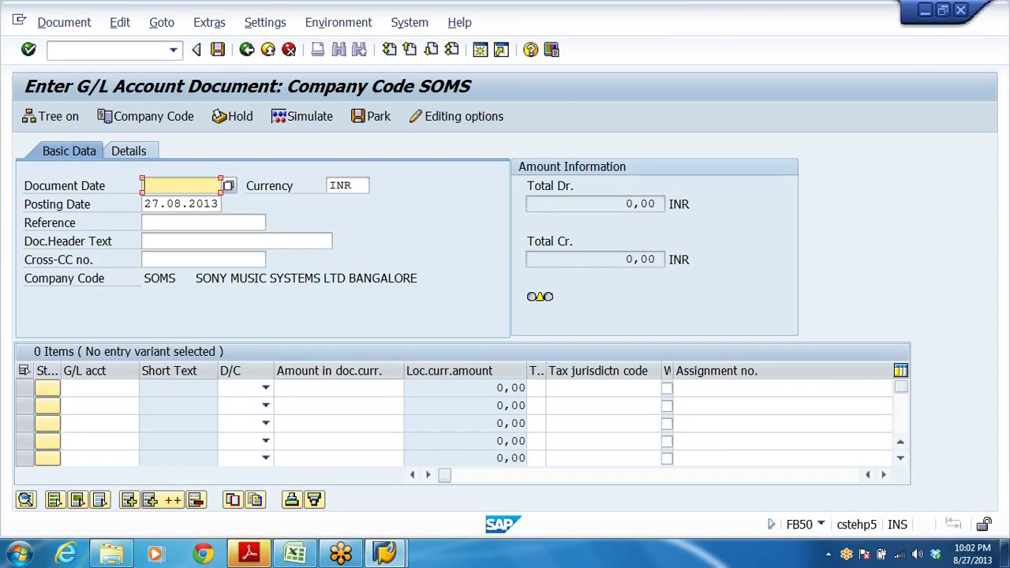
Change the company code of the G/L account document to DRL and check the company name
click(140, 286)
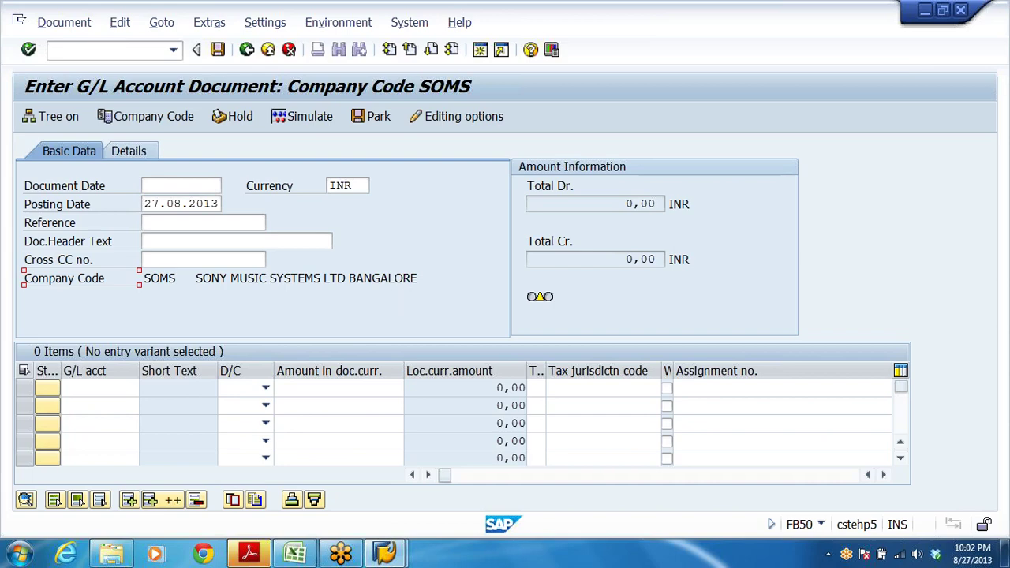
click(147, 117)
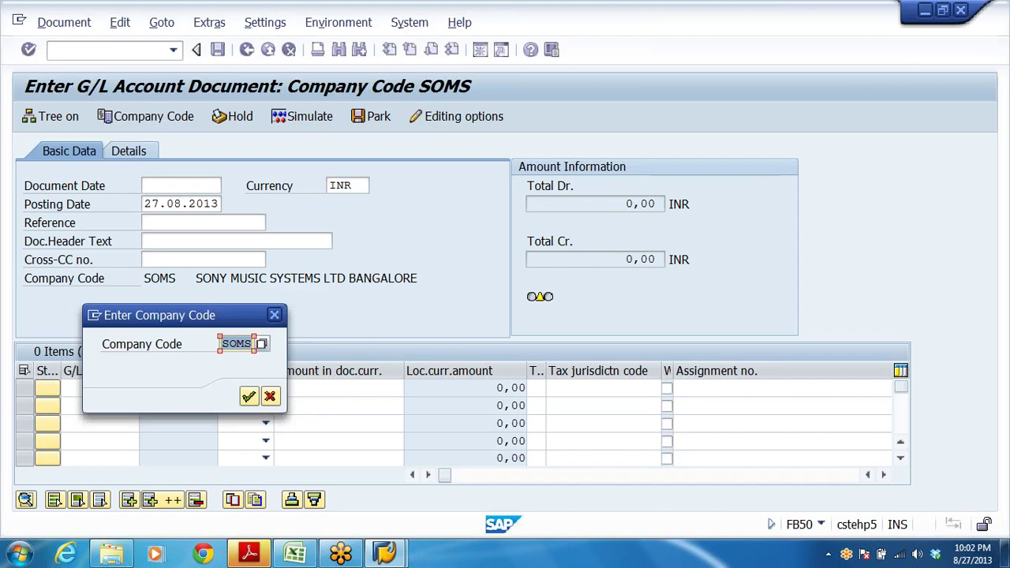
text(D)
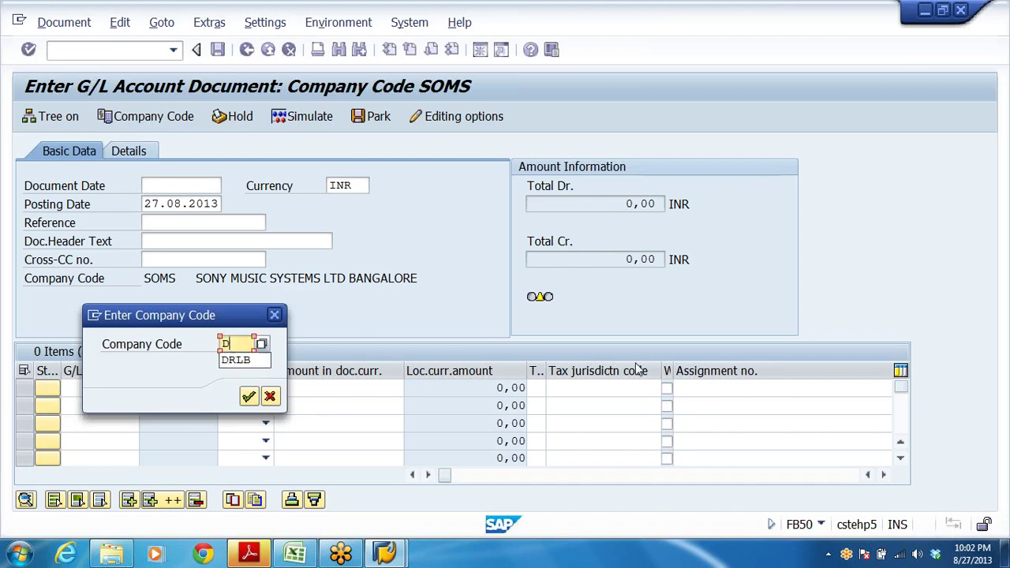
text(RL)
key(Return)
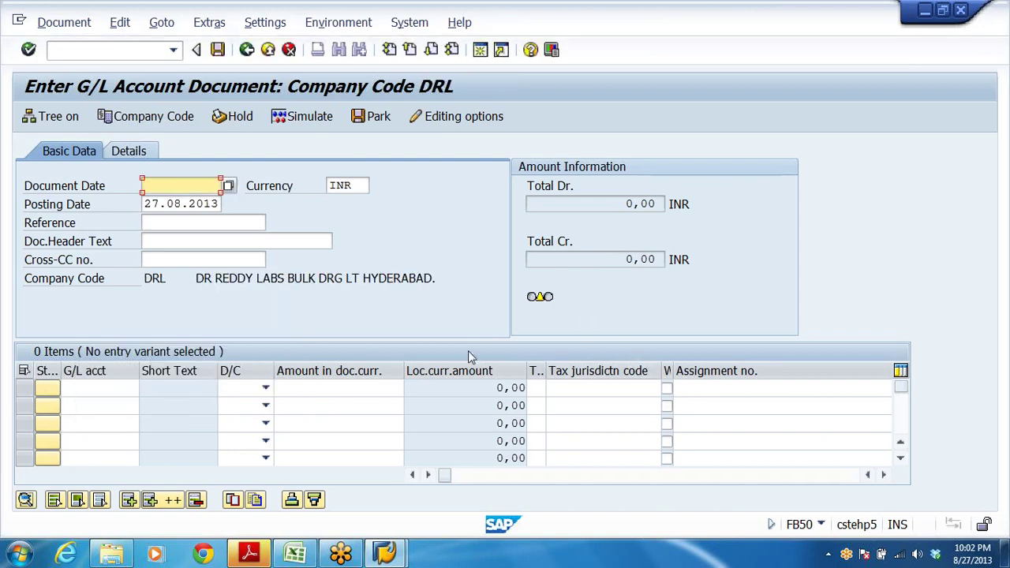
drag(439, 278, 193, 279)
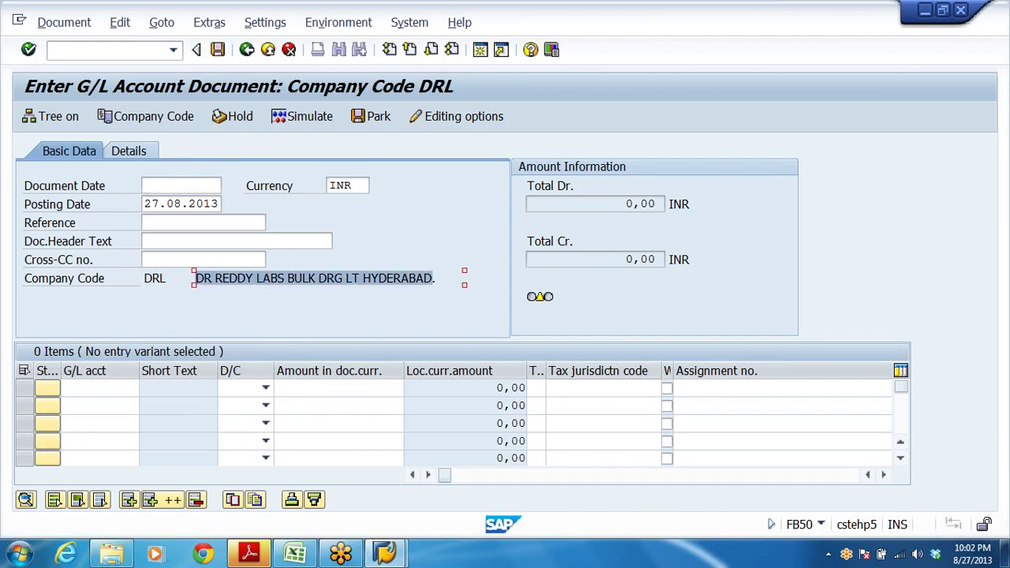
Set the document header text to ENTRY FOR SHARE CAPITAL
click(182, 204)
key(shift+Tab)
key(Tab)
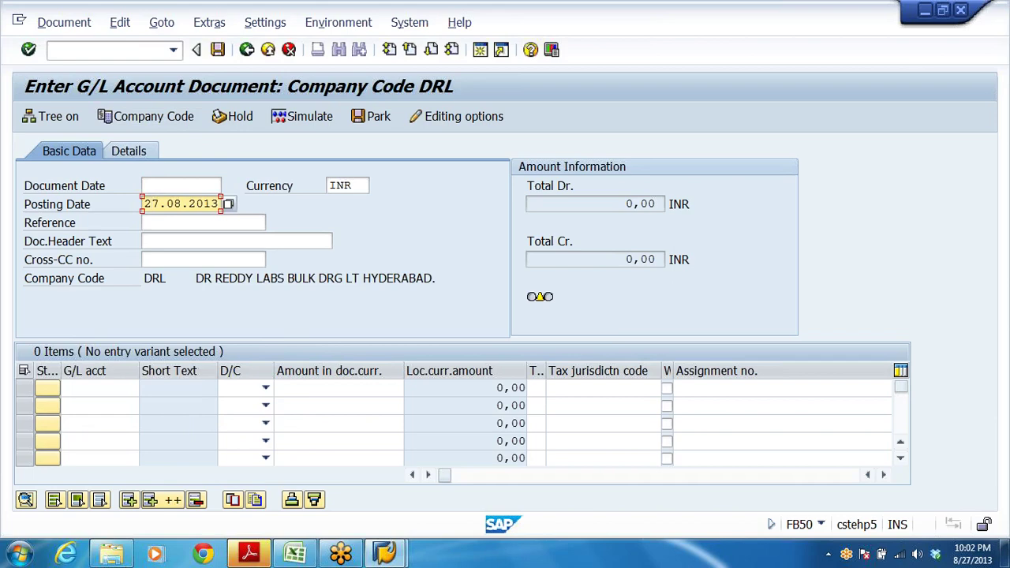
click(237, 241)
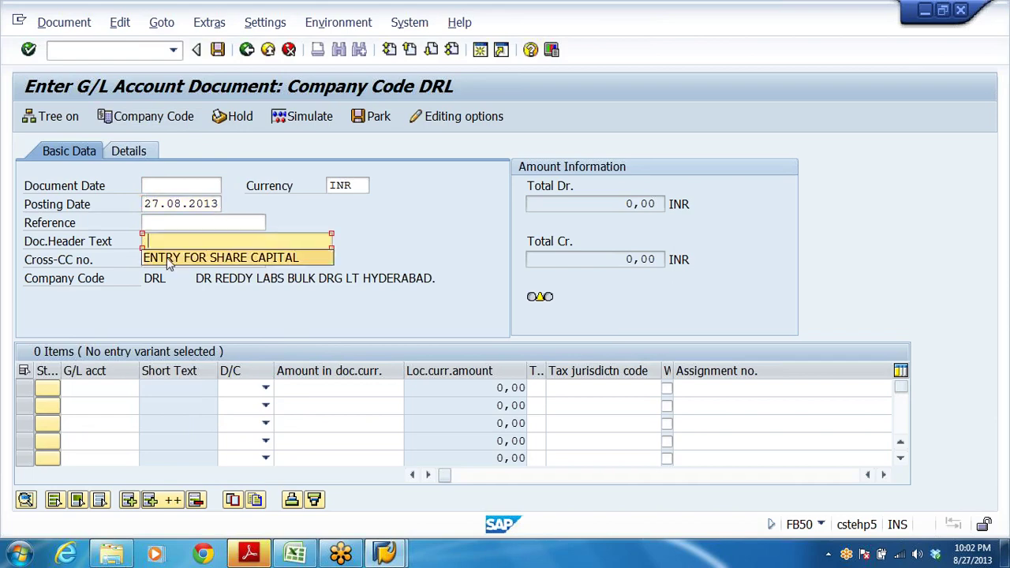
click(168, 259)
Set the document date to 27.08.2013, matching the posting date
click(182, 185)
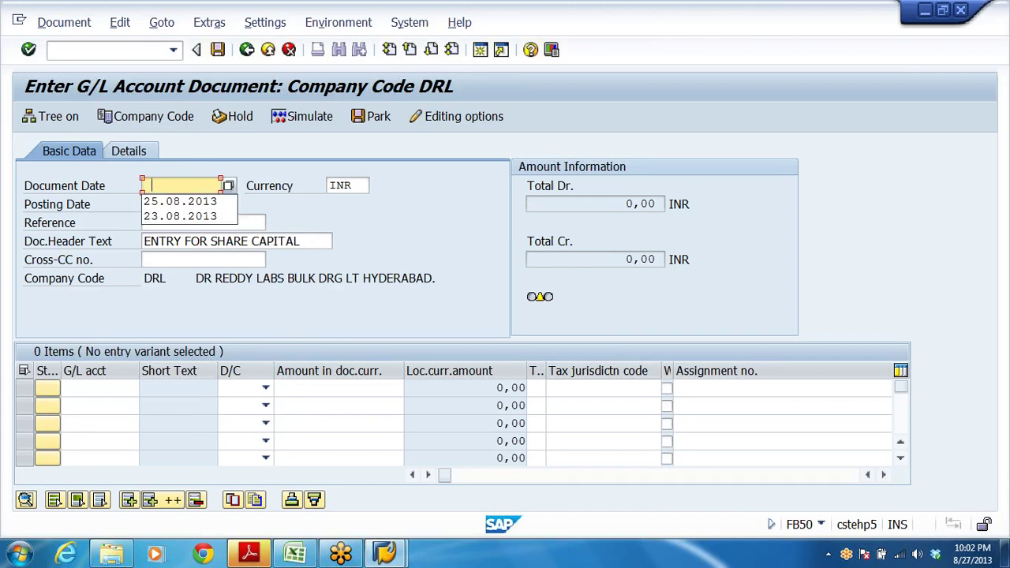
drag(144, 204, 219, 203)
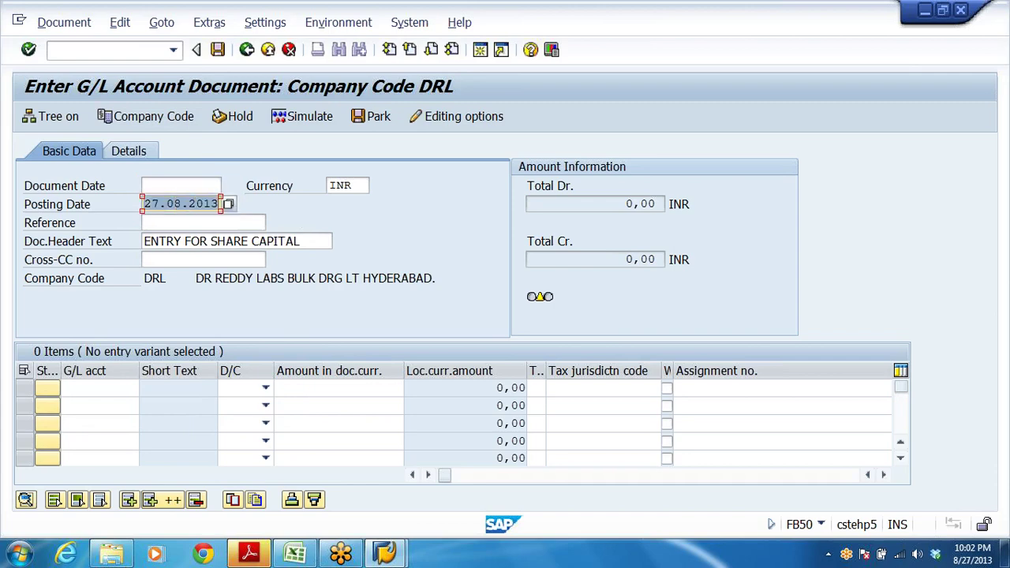
key(shift+Tab)
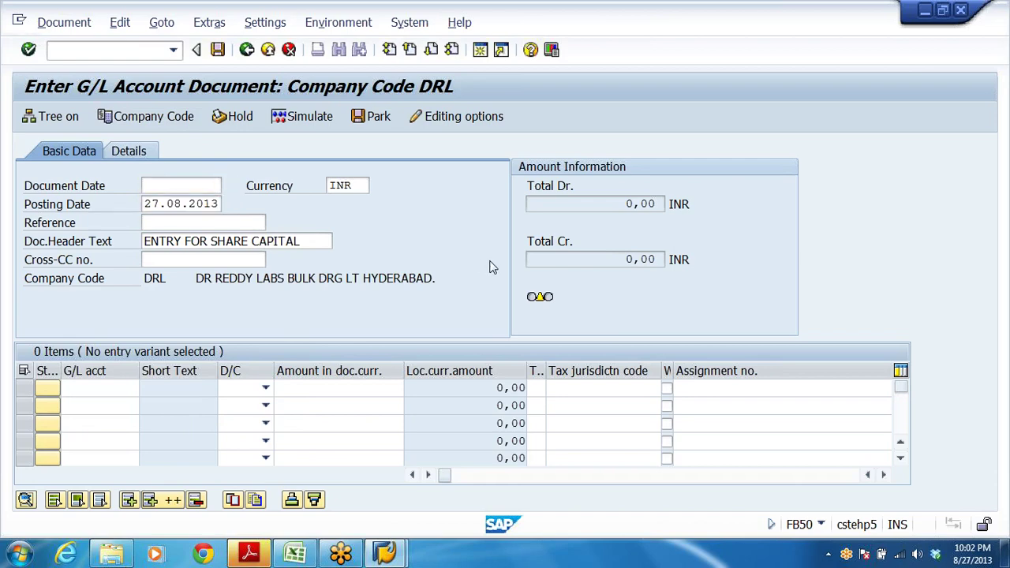
key(F4)
key(Return)
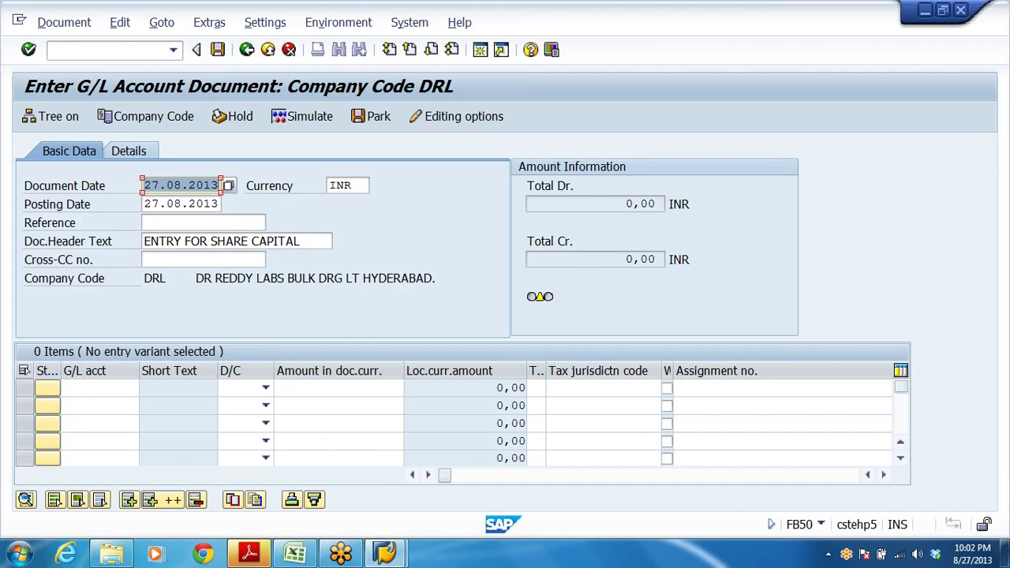
click(195, 186)
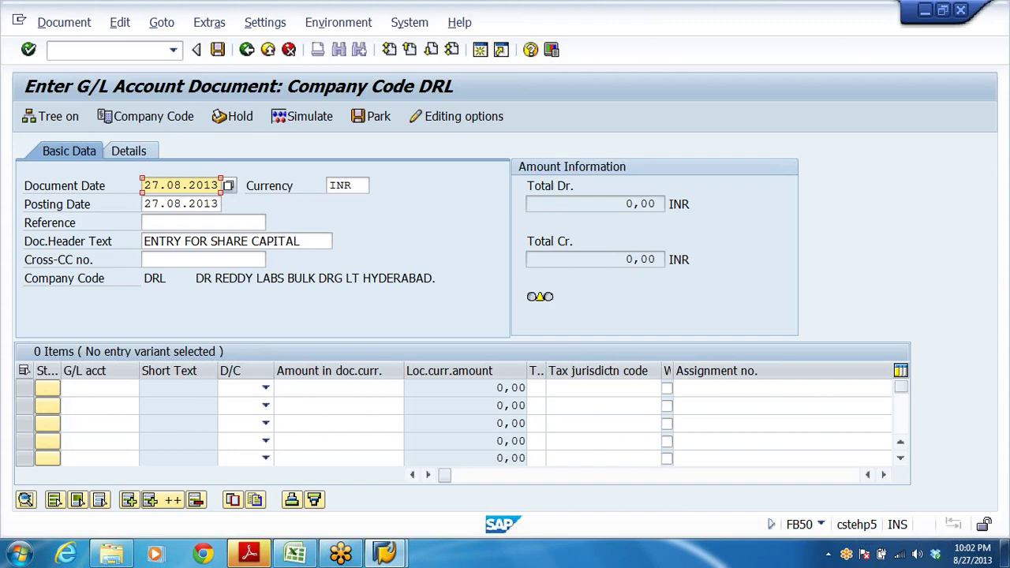
Check the bank and equity share capital lines in Excel, and pick HDFC BANK A/C (200405) as the first item's G/L account in SAP
click(86, 388)
key(alt+Tab)
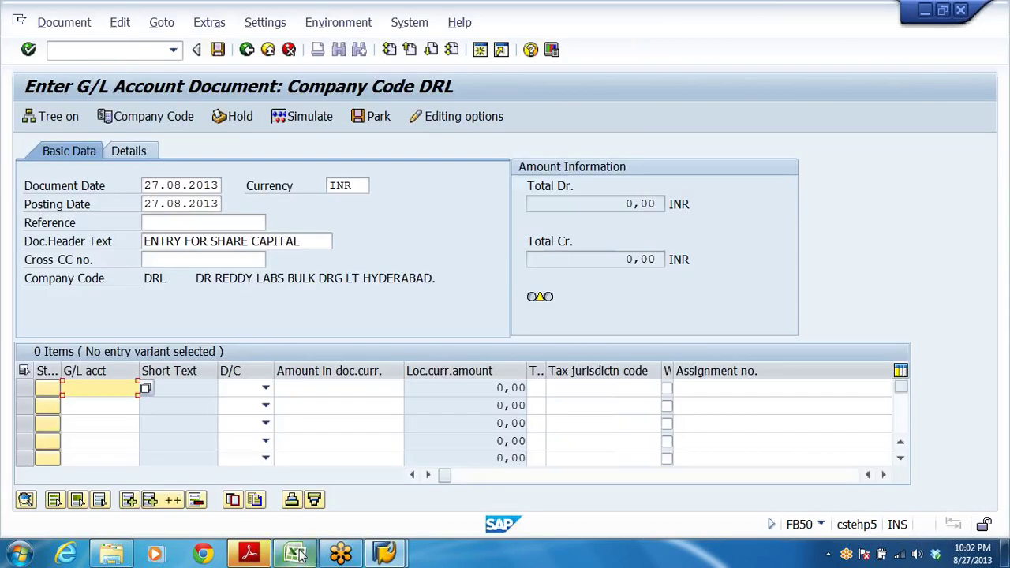
click(298, 555)
click(111, 276)
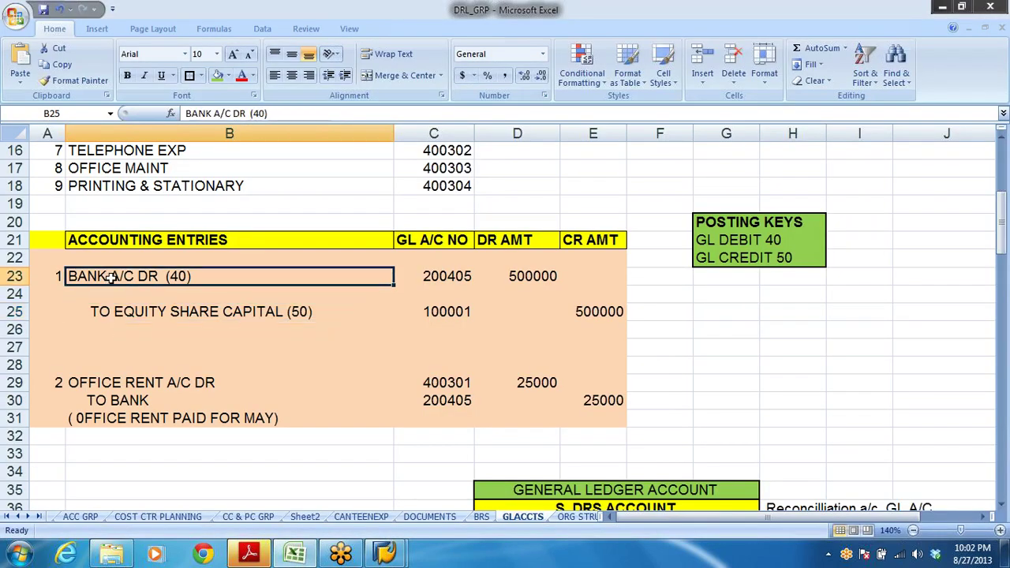
click(187, 315)
key(alt+Tab)
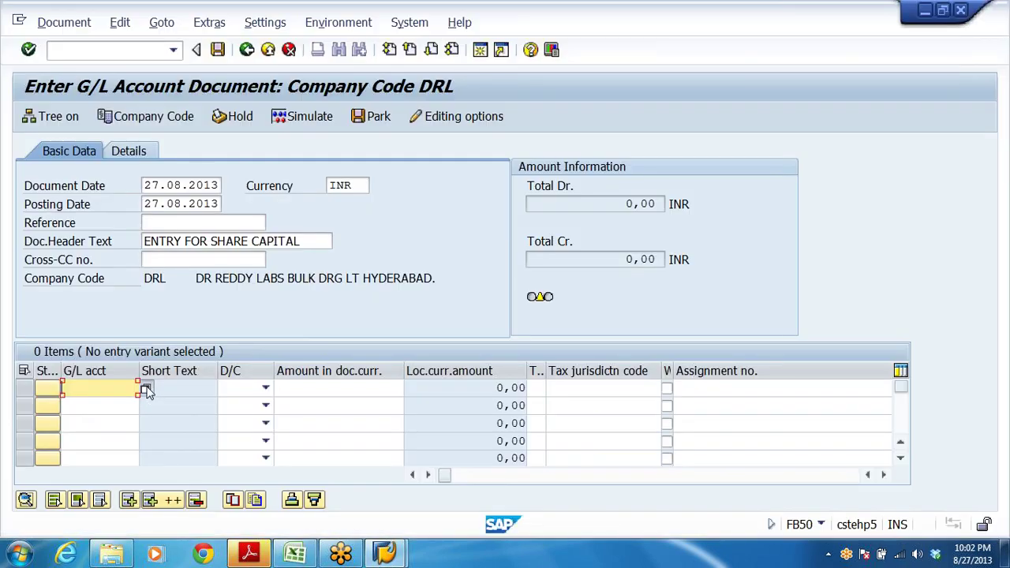
click(147, 390)
key(Return)
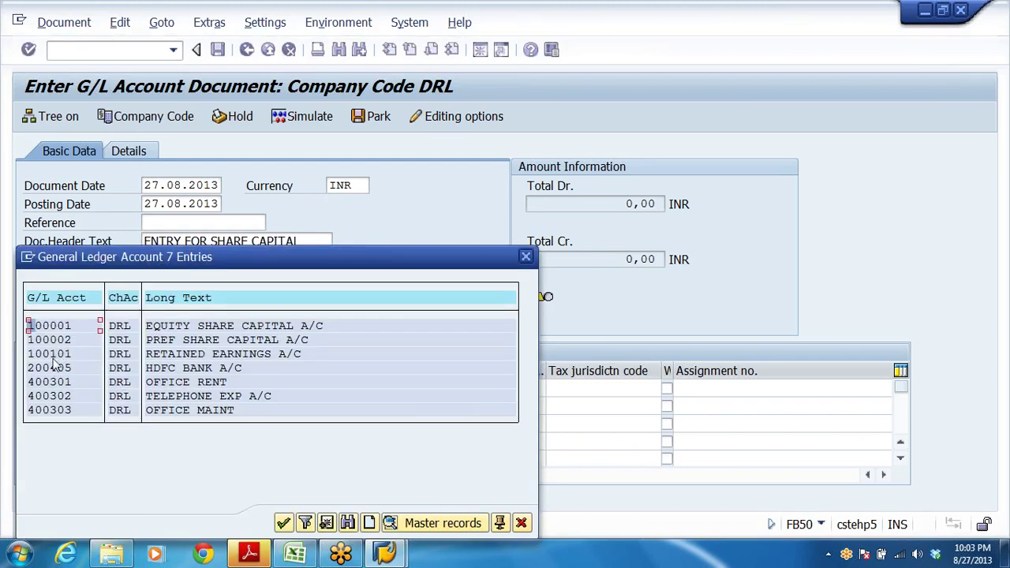
click(53, 370)
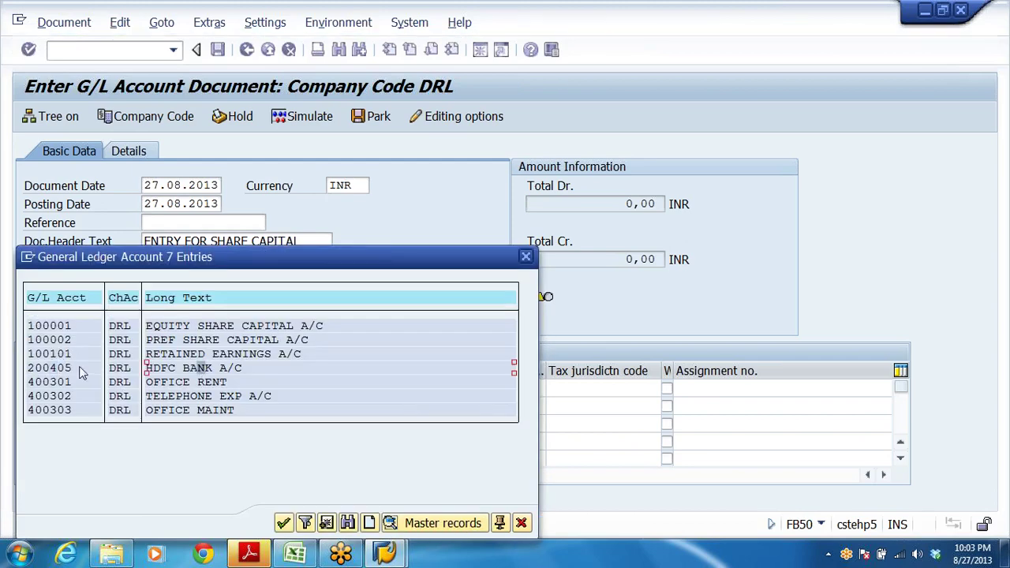
double_click(68, 372)
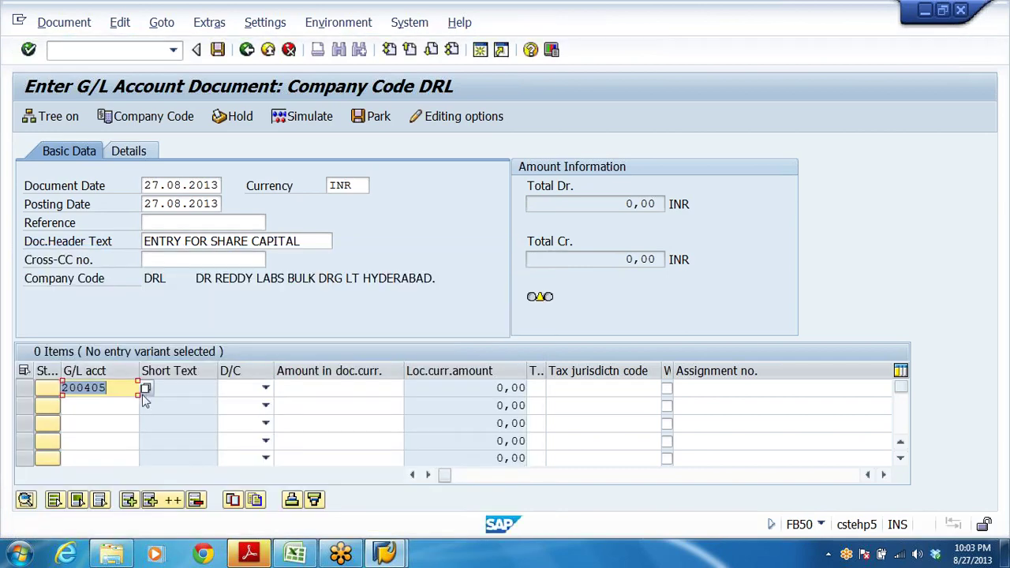
Make the HDFC bank line a debit item with an amount of 500000
click(266, 387)
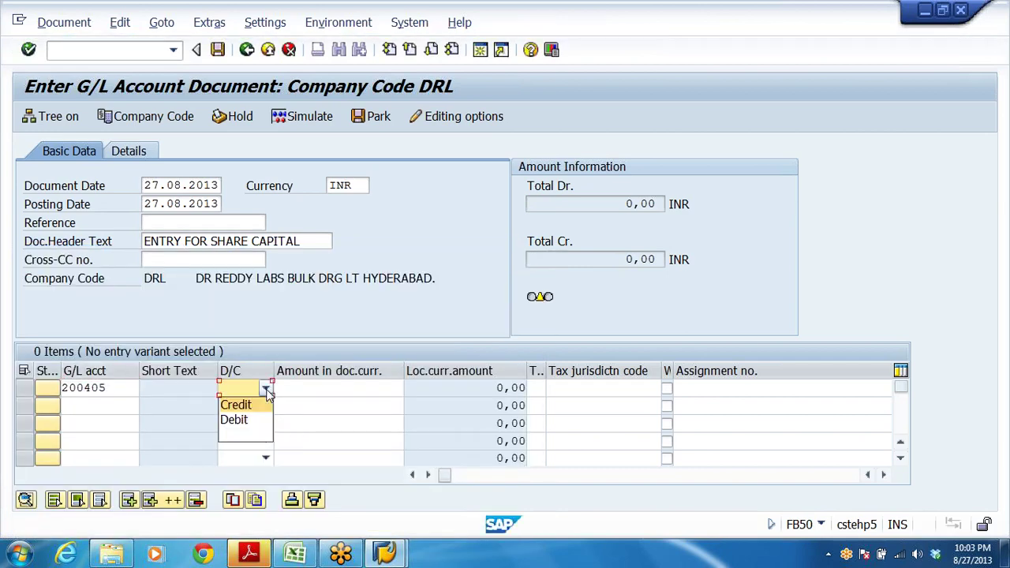
click(253, 420)
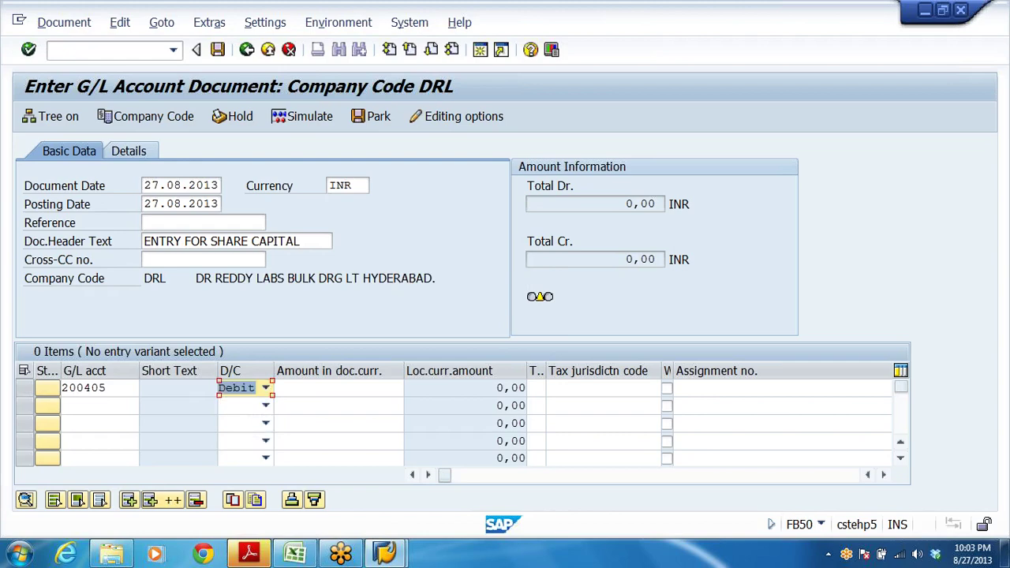
click(340, 387)
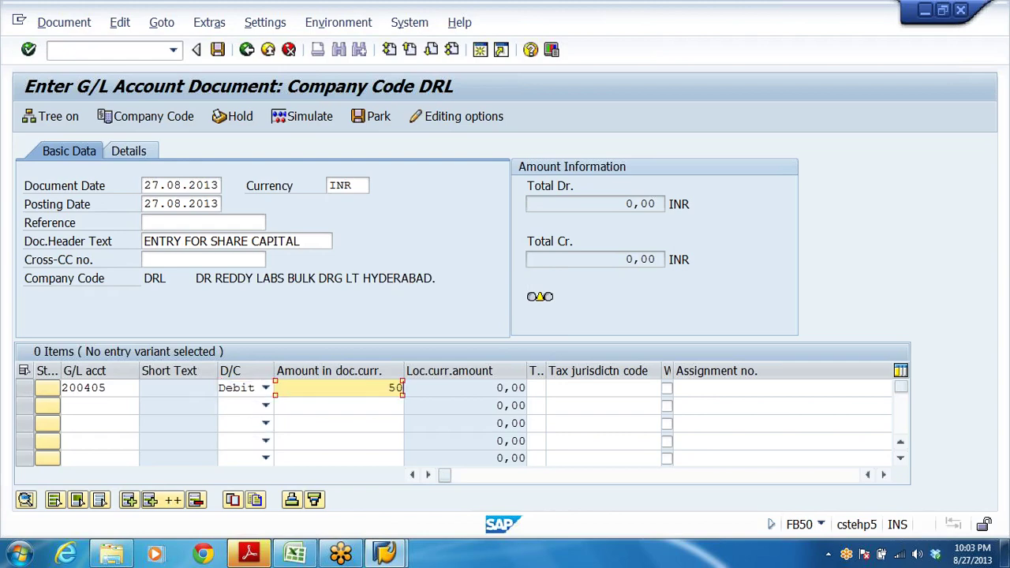
text(0000)
Enter the second item with G/L account 100001 as a credit of 500000, and validate the document items
click(99, 405)
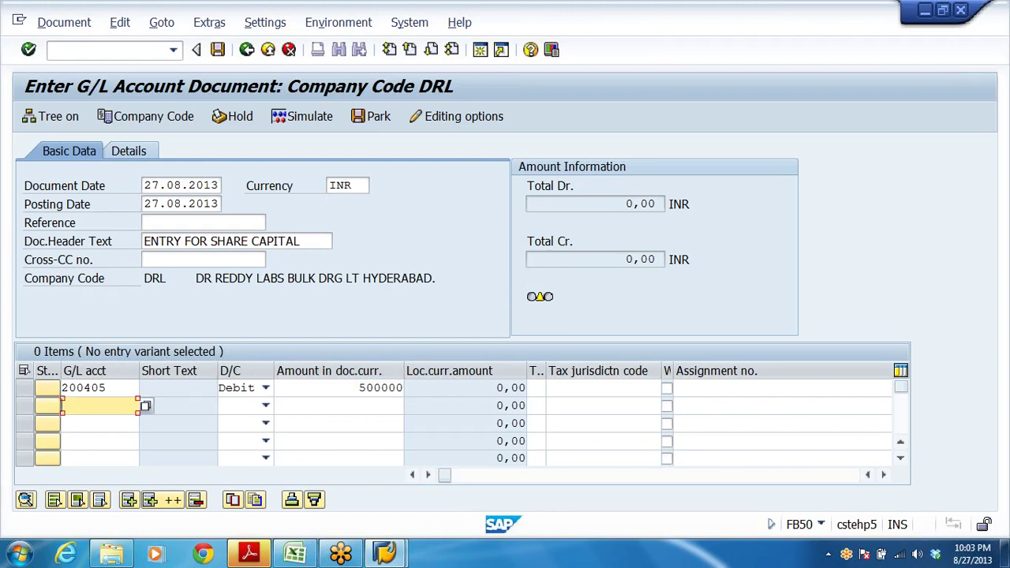
text(1)
click(87, 423)
click(265, 406)
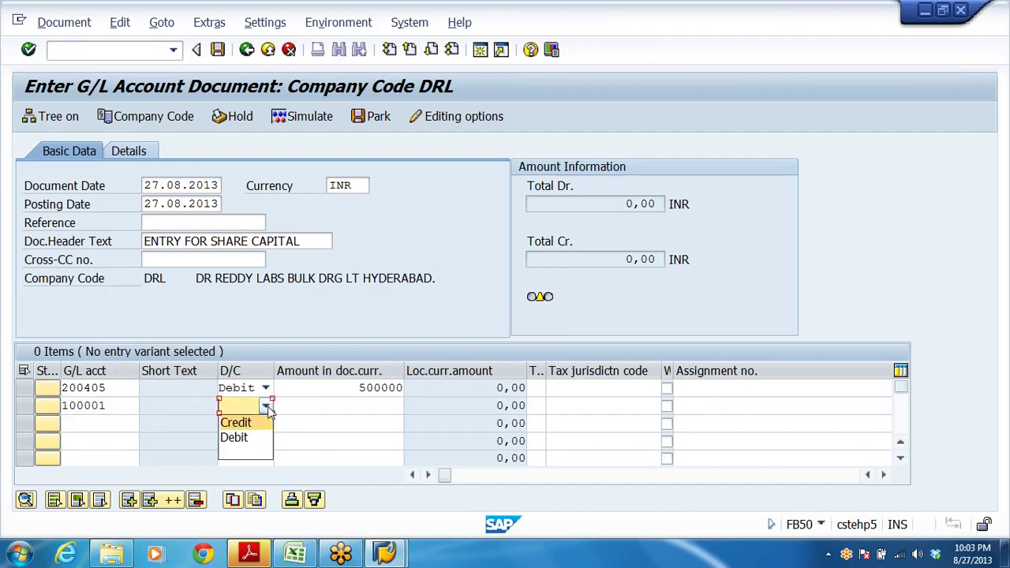
click(237, 423)
click(339, 406)
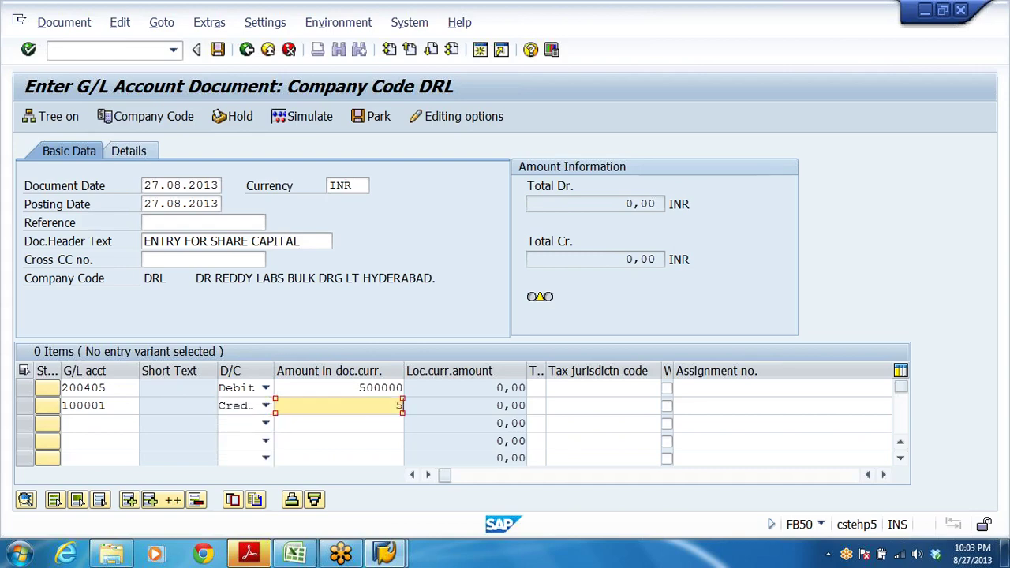
text(500000)
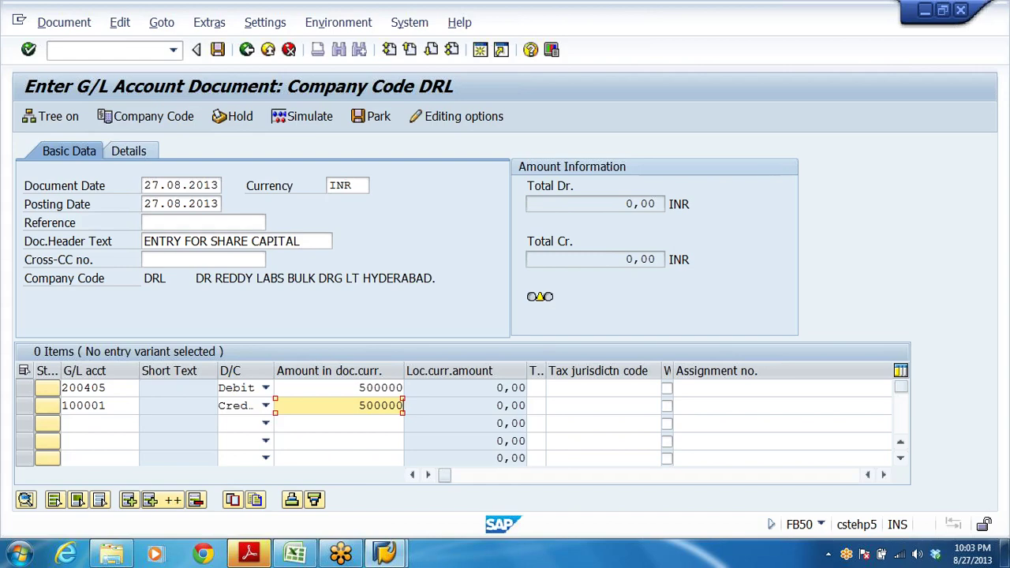
click(660, 388)
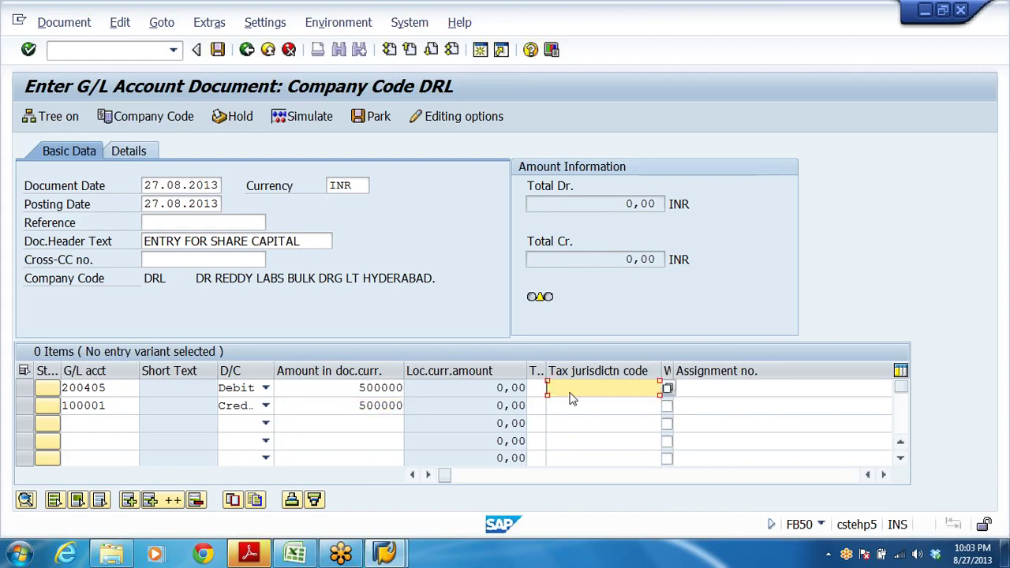
key(Return)
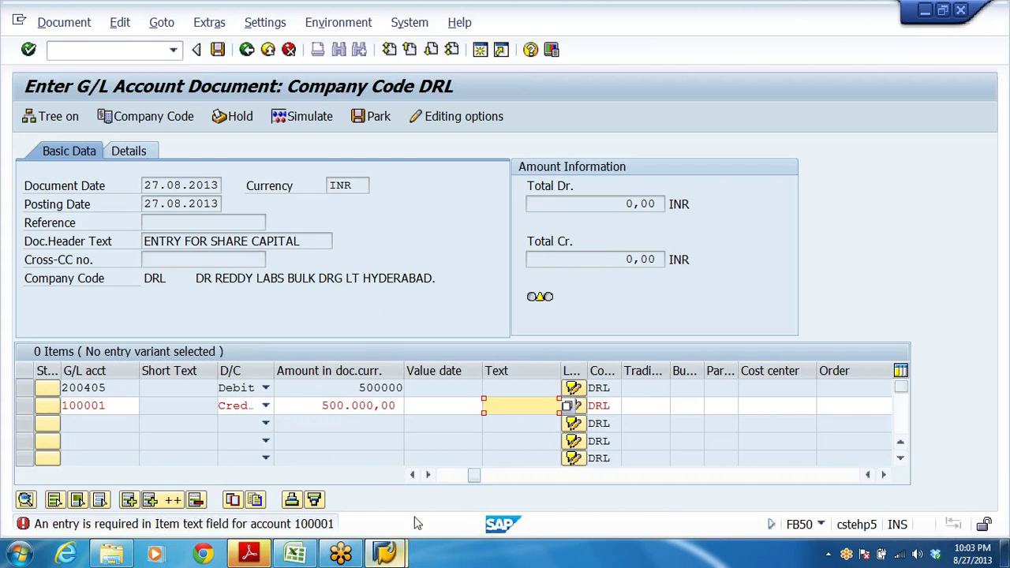
Open FS00 in a new session and bring up G/L account 100001 in company code DRL for changing
click(484, 55)
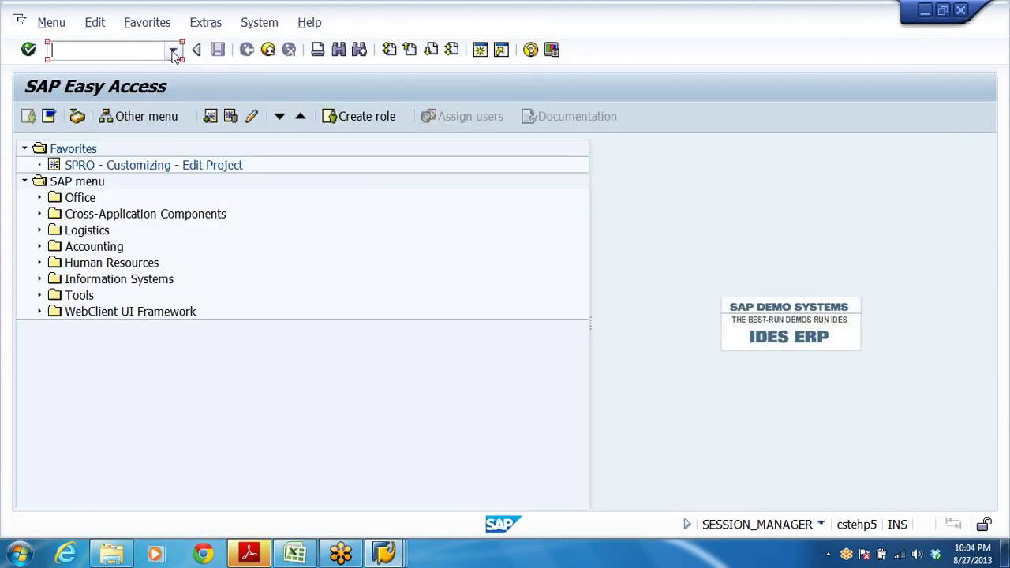
click(173, 52)
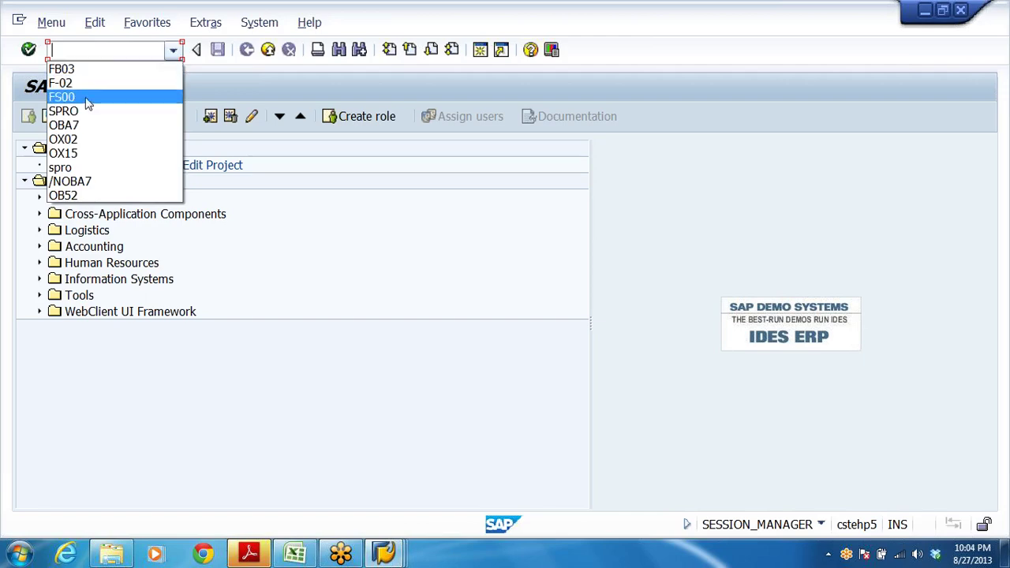
click(85, 98)
click(29, 50)
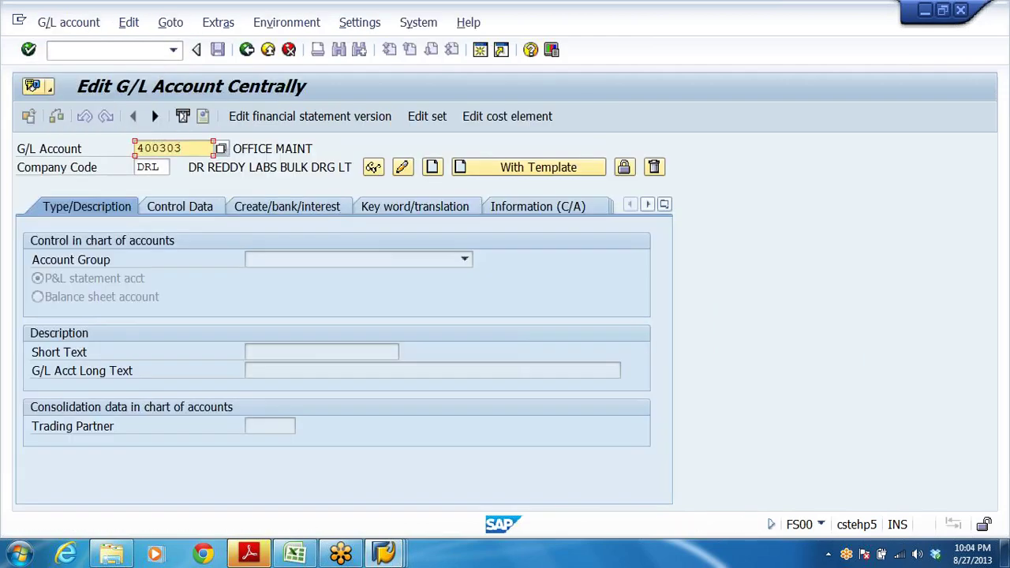
text(1)
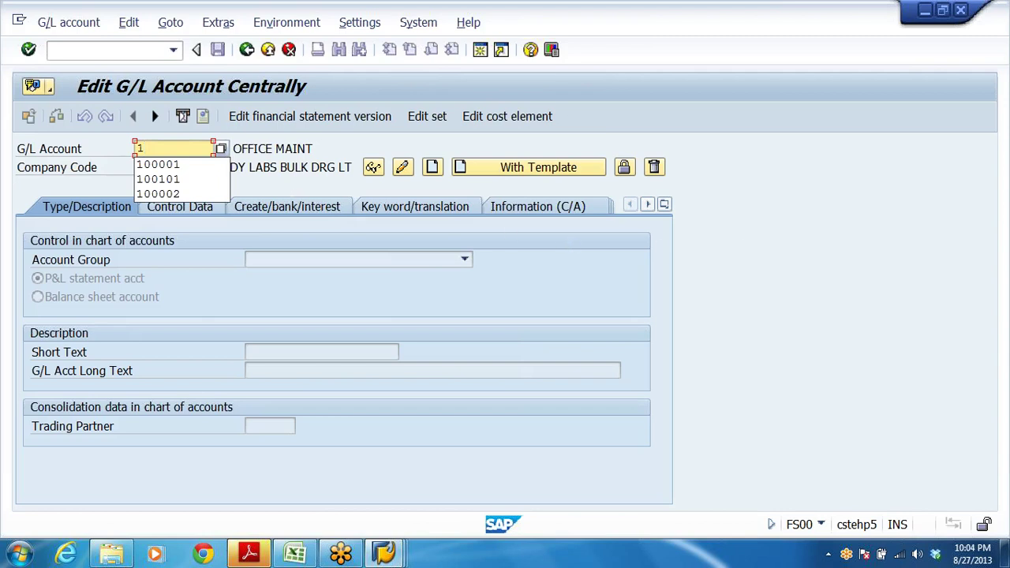
click(156, 164)
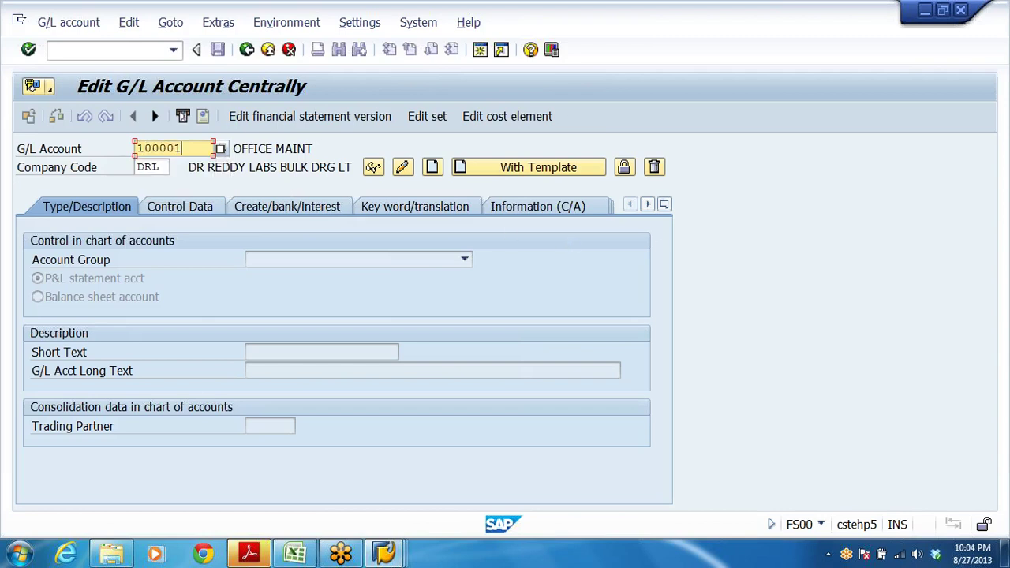
click(402, 166)
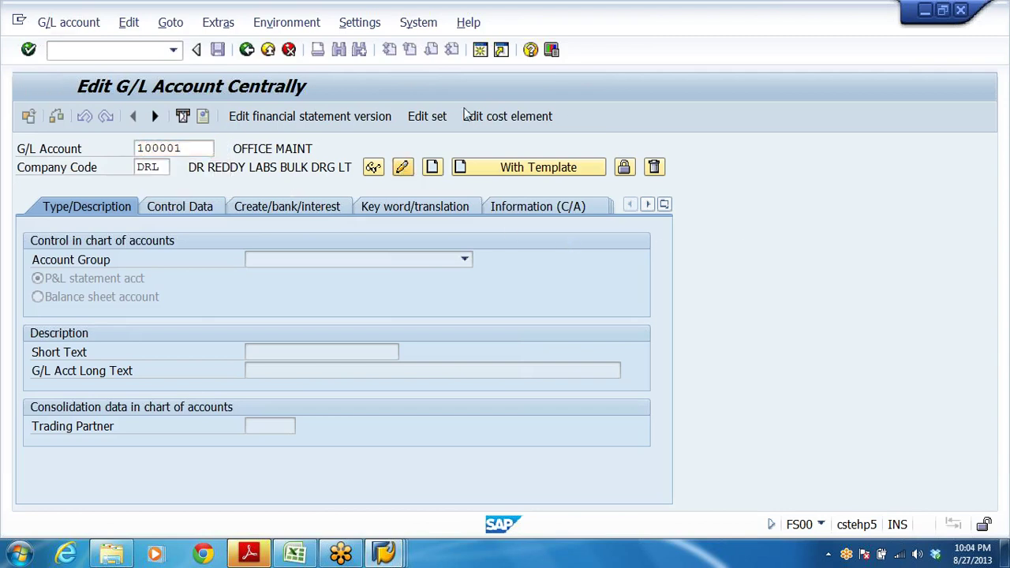
Examine which general data and additional account assignment fields the account's field status group requires, and return to the G/L document
click(286, 206)
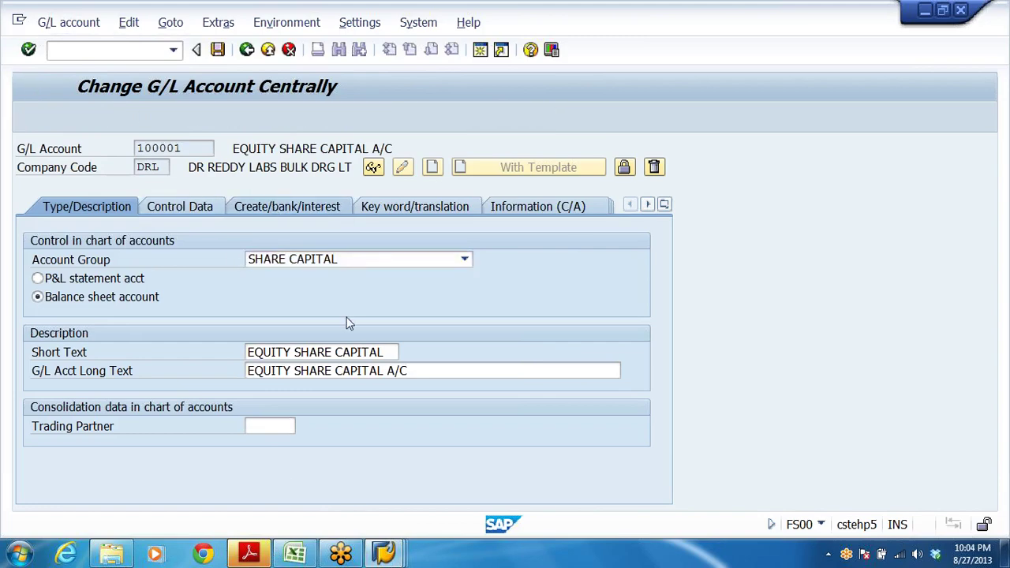
click(254, 259)
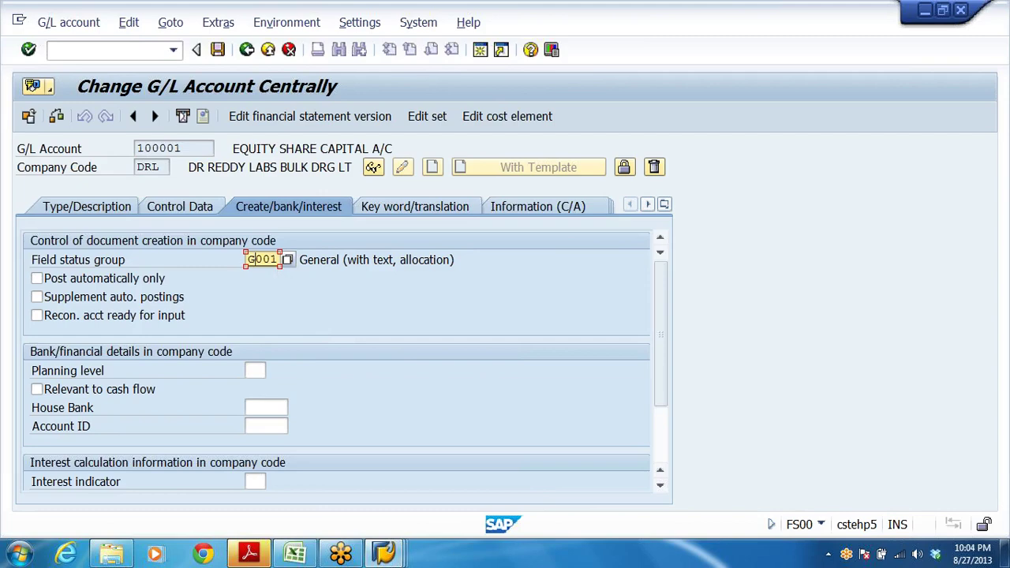
double_click(265, 259)
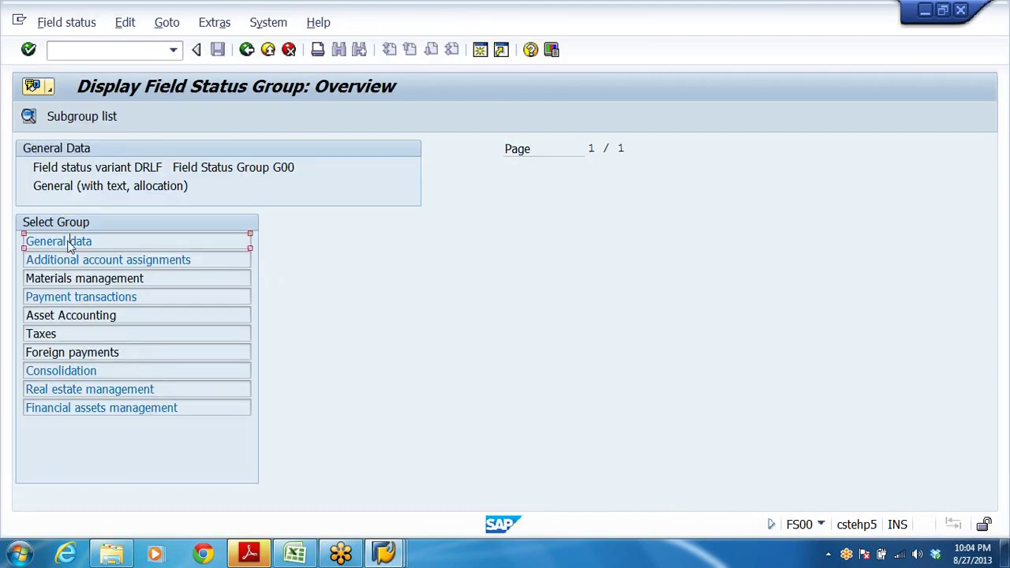
click(63, 242)
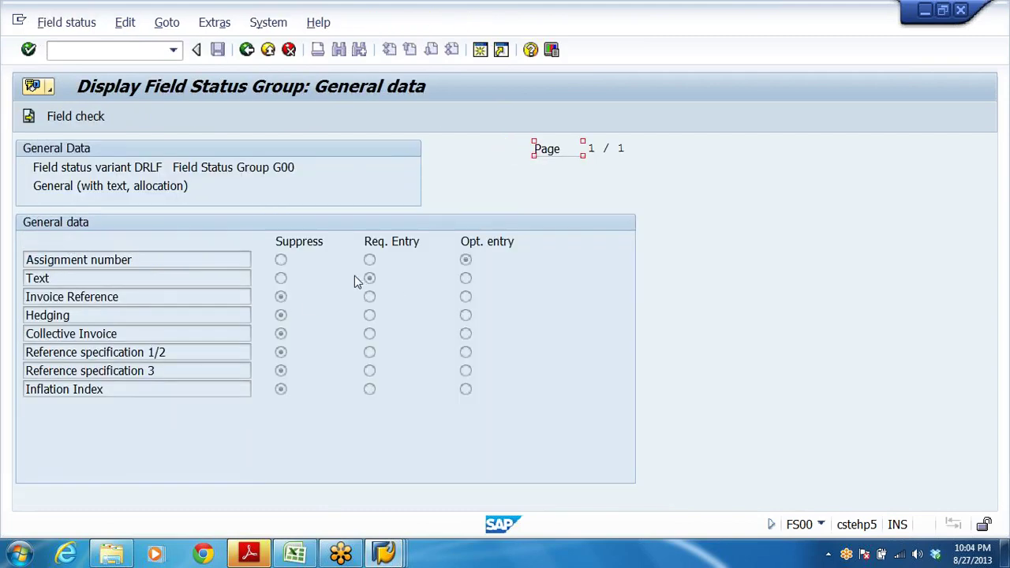
click(247, 49)
click(140, 260)
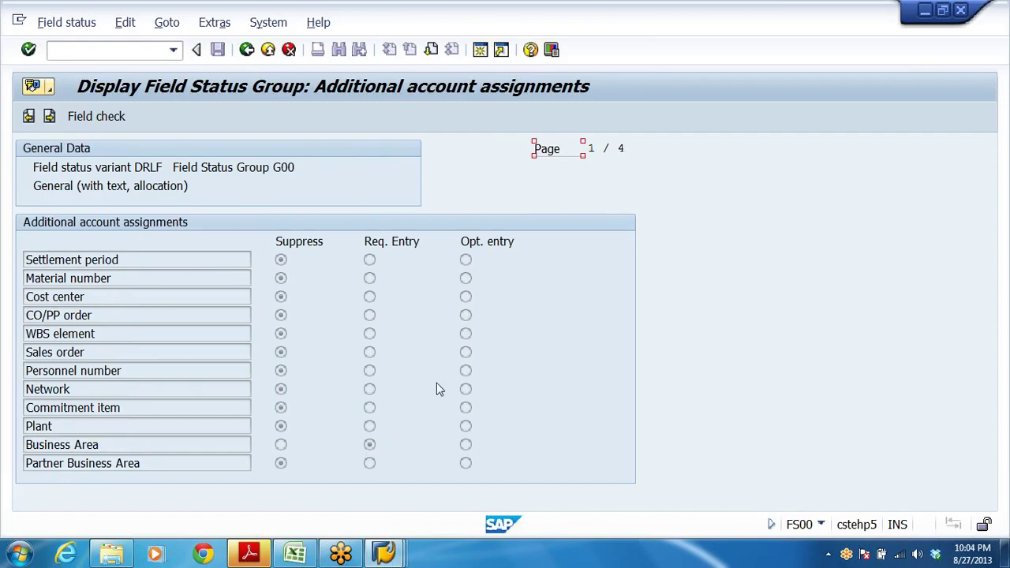
click(267, 49)
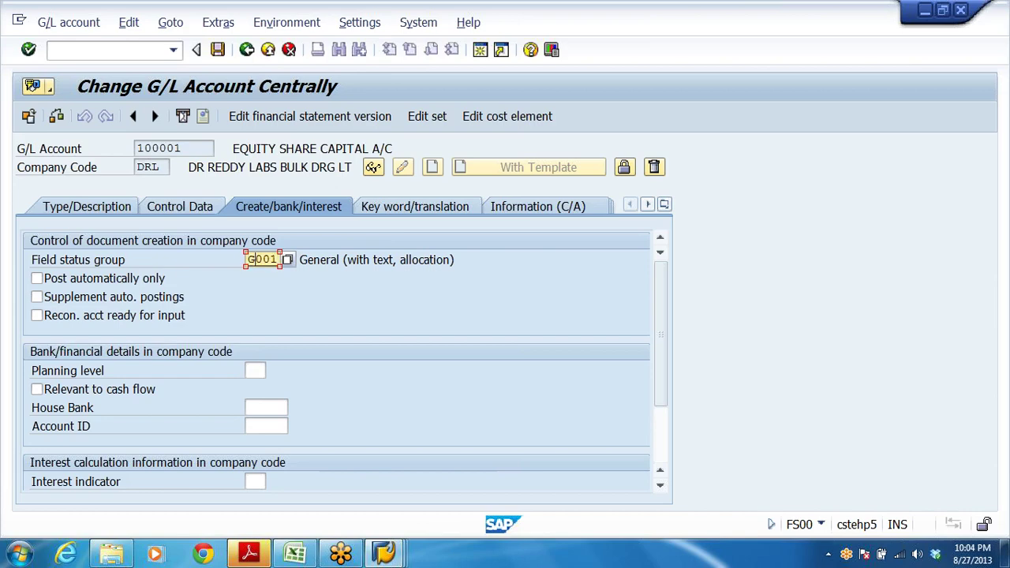
key(F3)
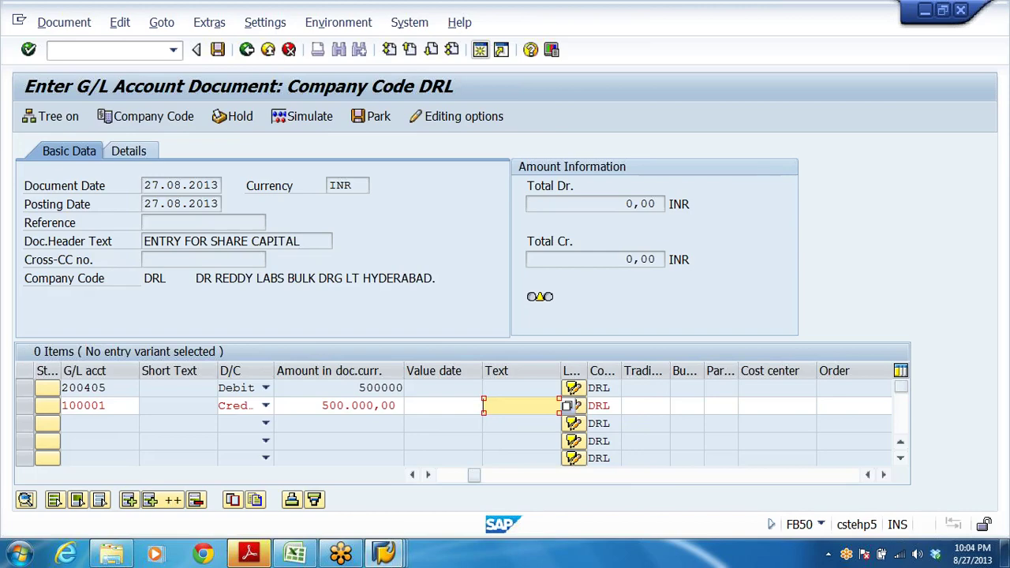
Set the item text of the equity share capital line to SHARE CAP ISSUED
key(Return)
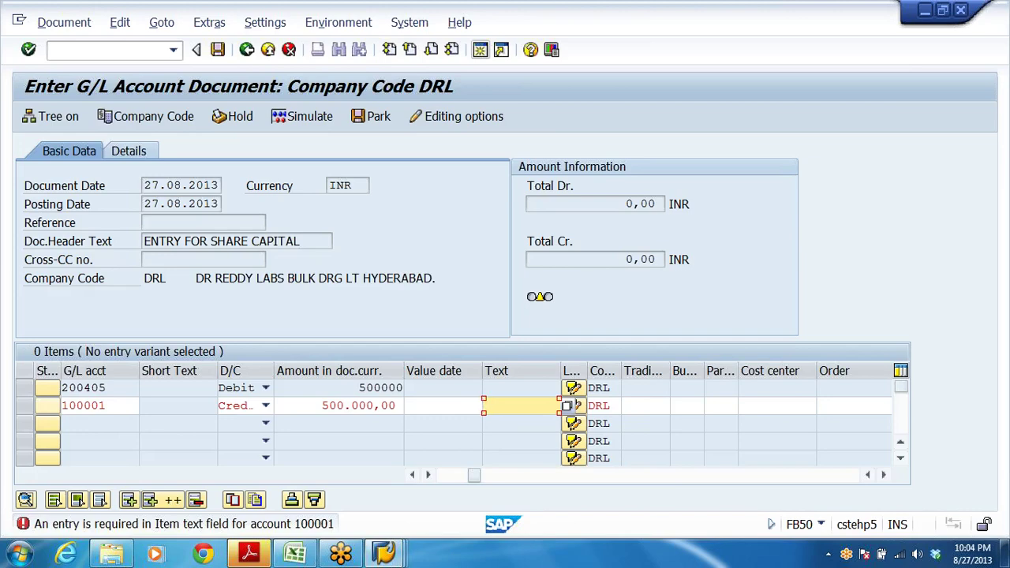
text(HARE)
text( CAP ISSUED)
key(Return)
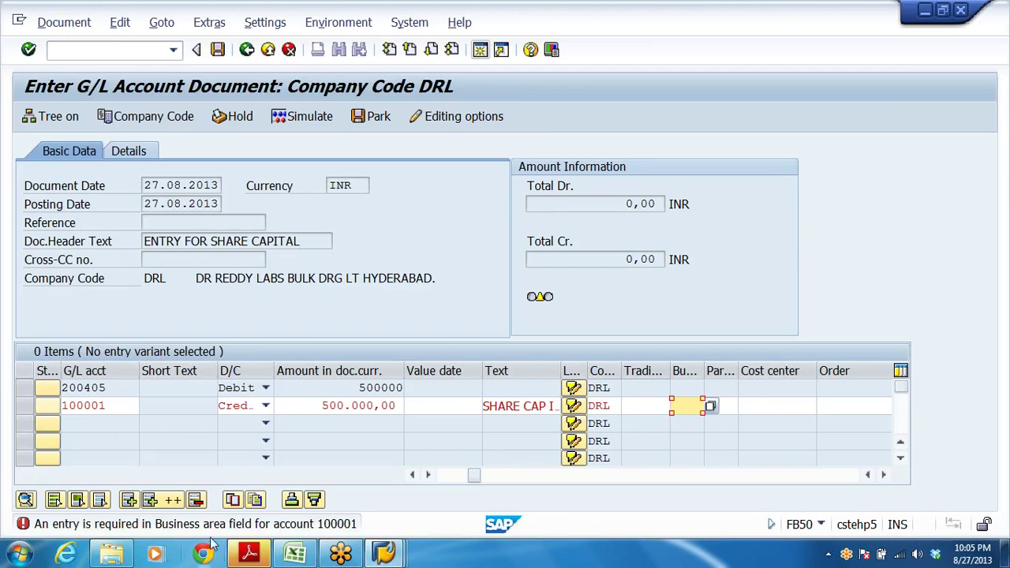
Widen the business area column and assign business area DRHY (HYDERABAD-DRL) to the equity share capital line
drag(705, 368, 740, 368)
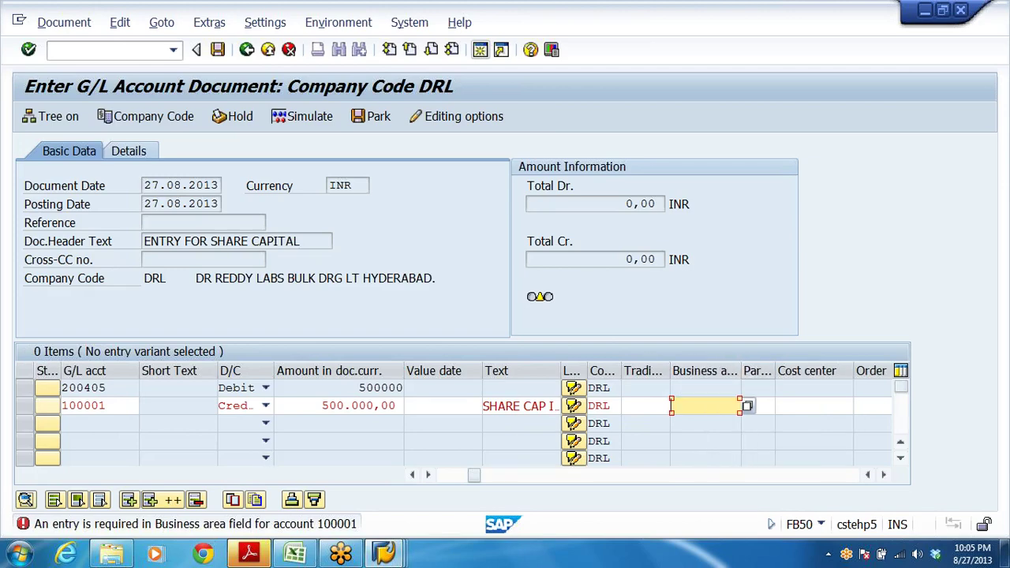
click(748, 408)
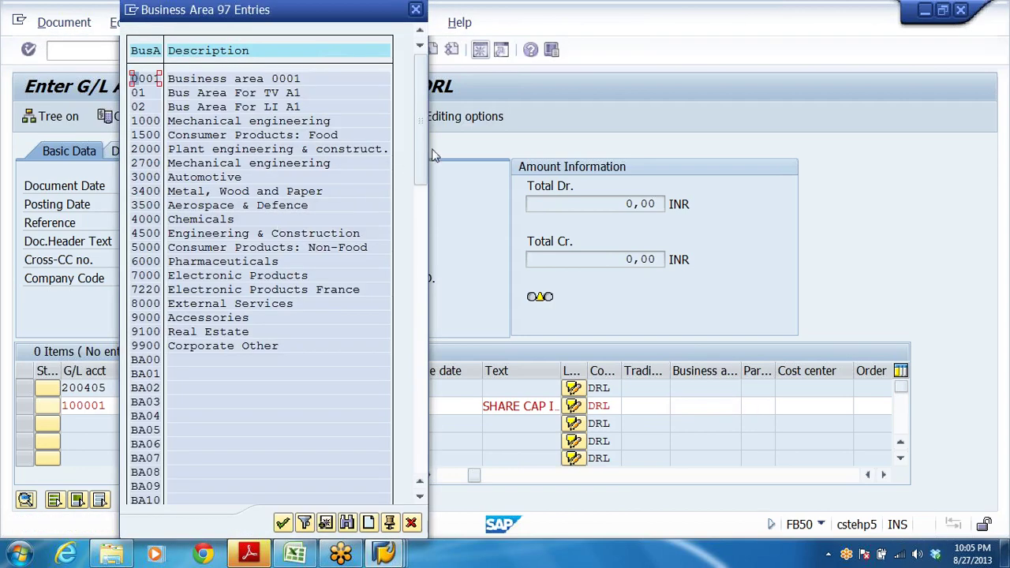
drag(424, 154, 437, 340)
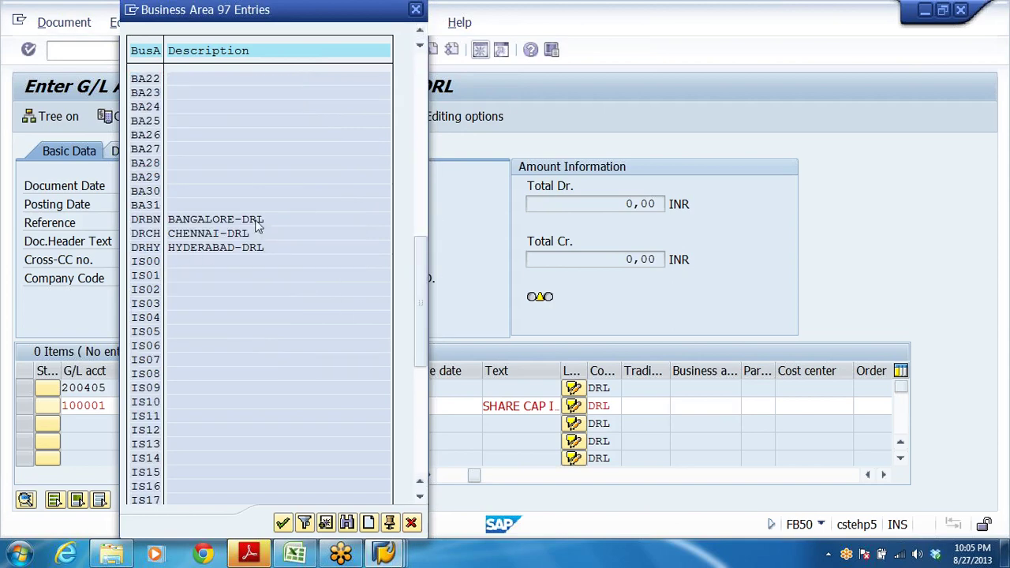
drag(425, 238, 417, 374)
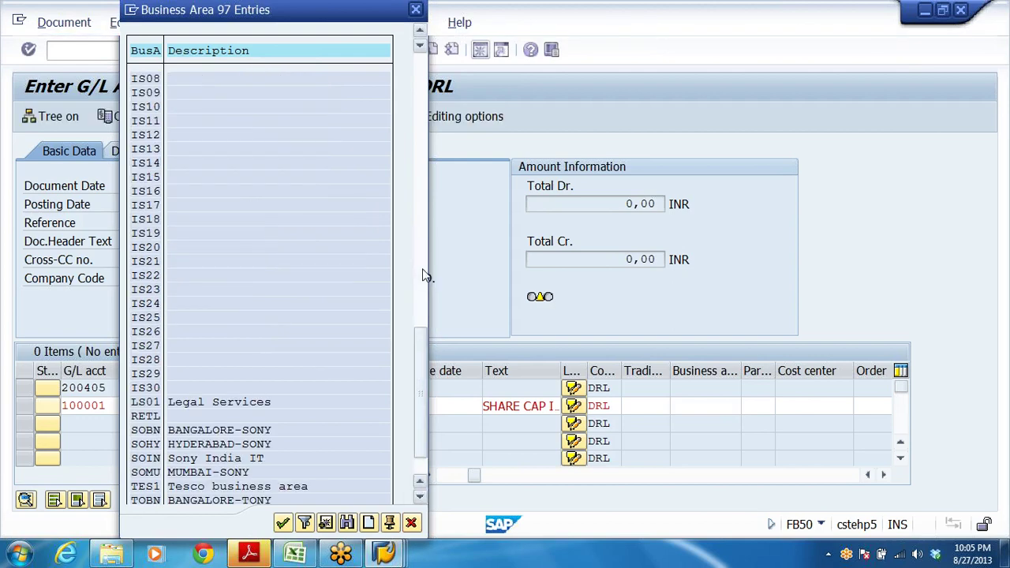
click(422, 199)
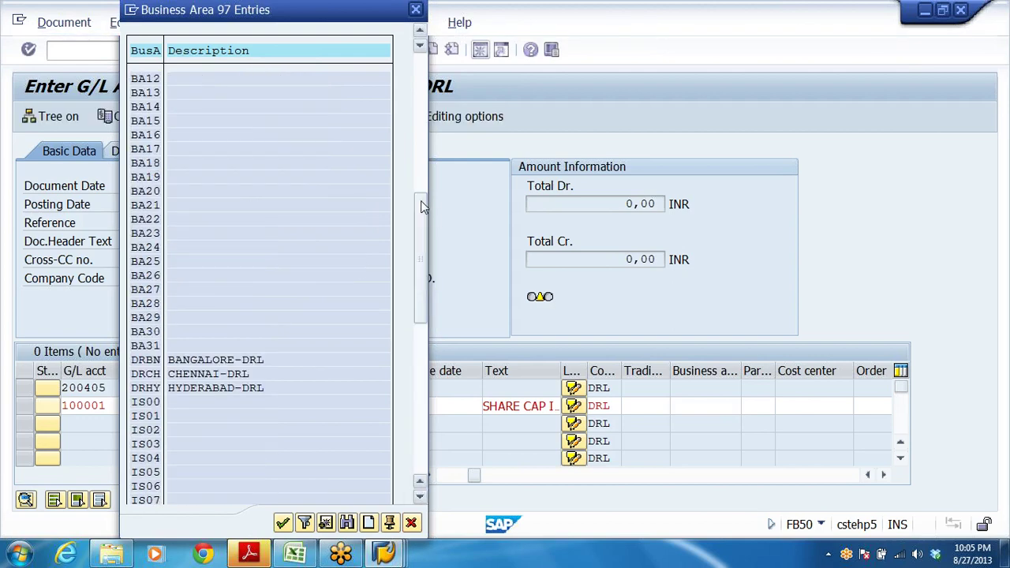
click(230, 359)
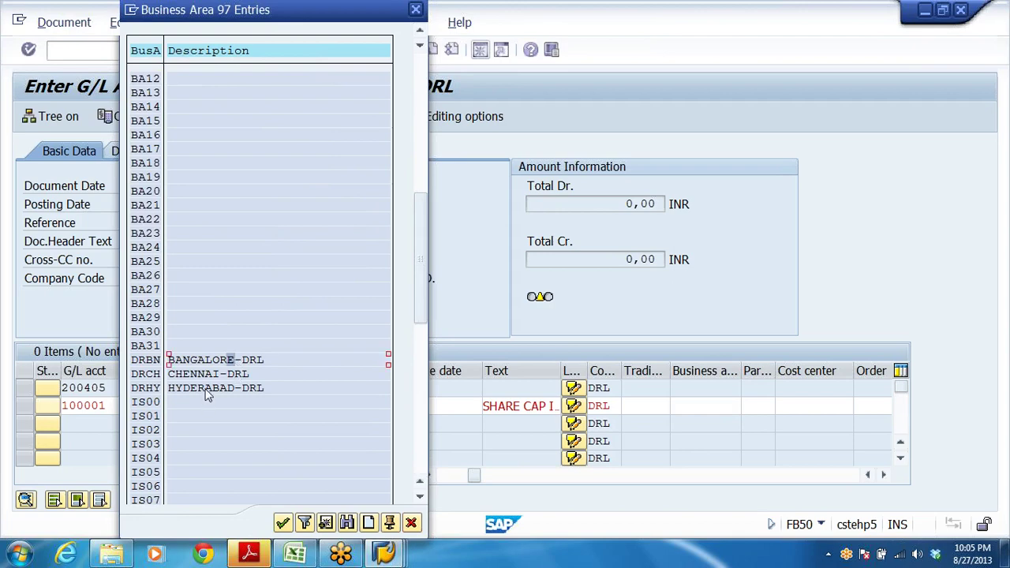
double_click(207, 395)
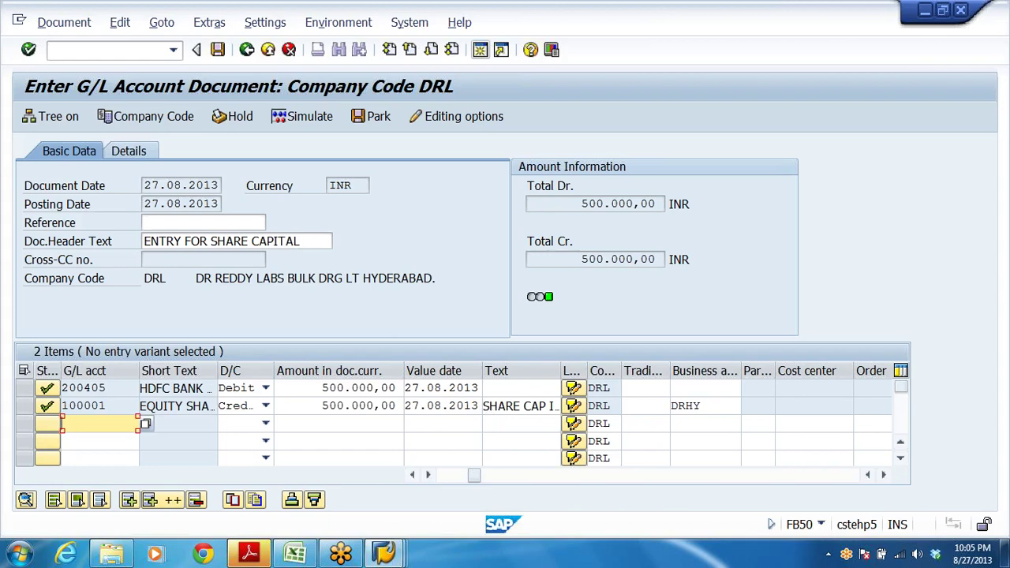
Give the HDFC bank line the text SHARE CAP ISSUED and business area DRHY, and validate the entries
click(517, 406)
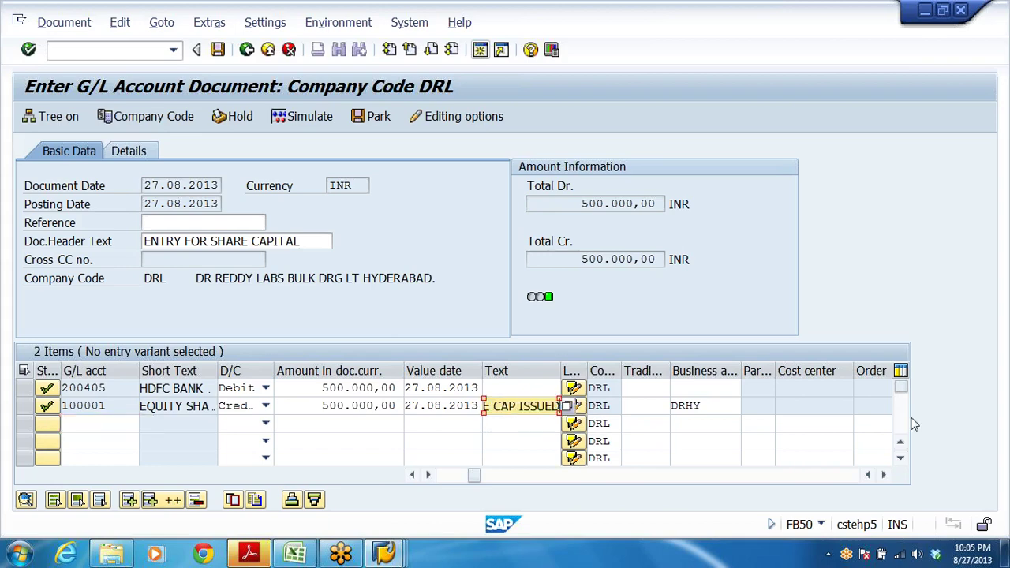
click(517, 387)
text(SHARE CAP ISSUED)
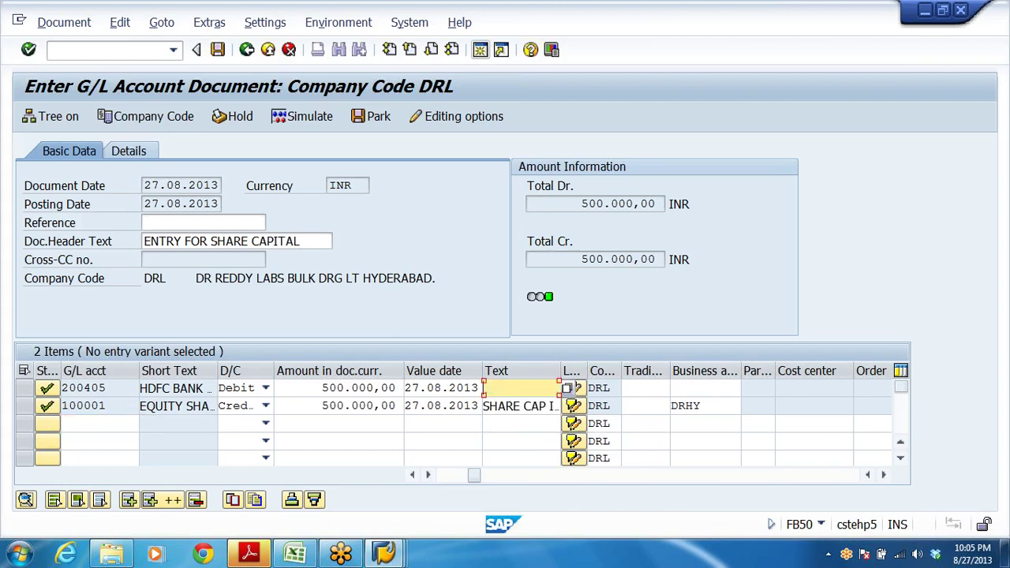
click(705, 387)
text(DRHY)
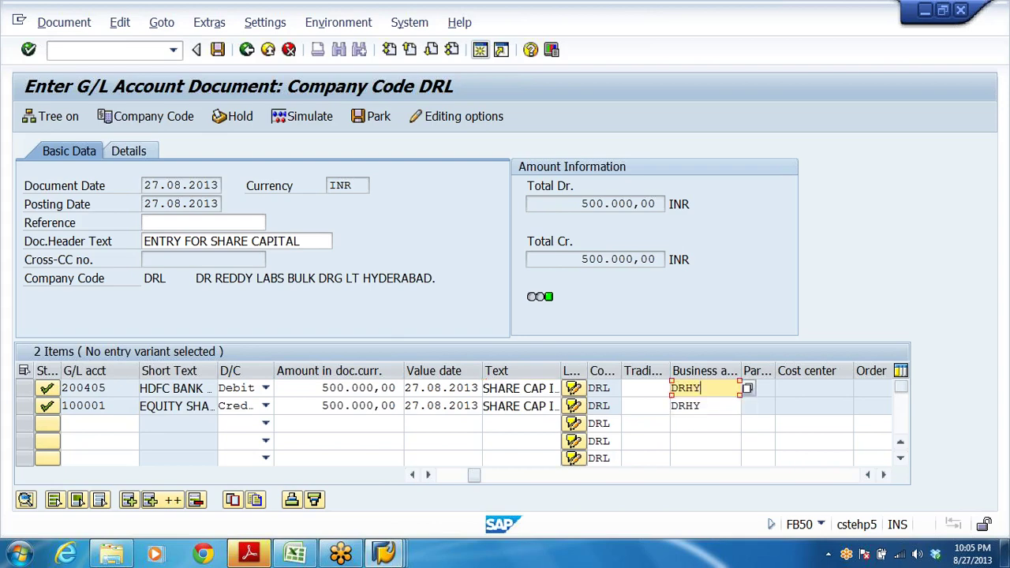
key(Return)
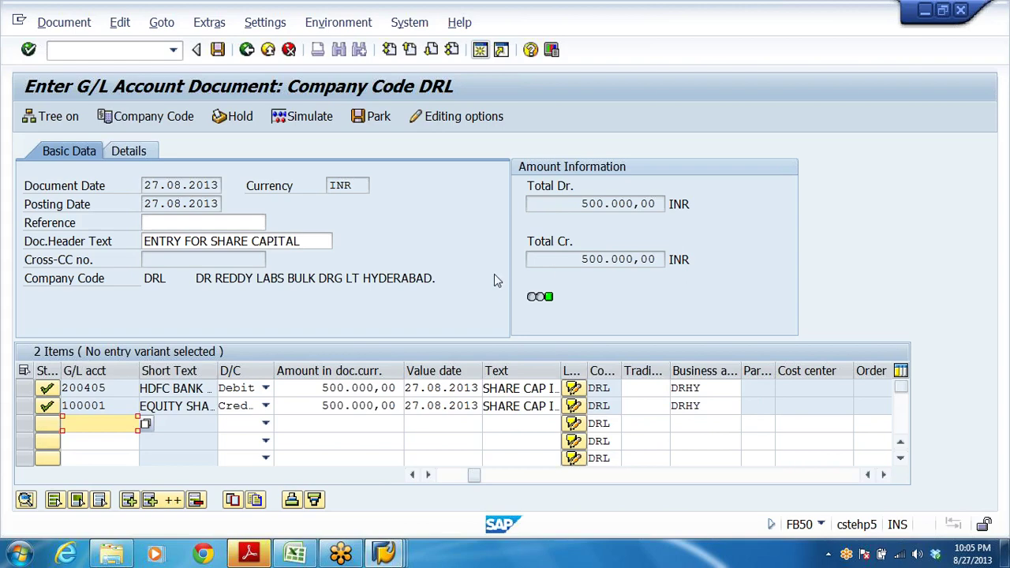
Post the share capital document, exit G/L document entry and open General Posting (F-02)
key(ctrl+s)
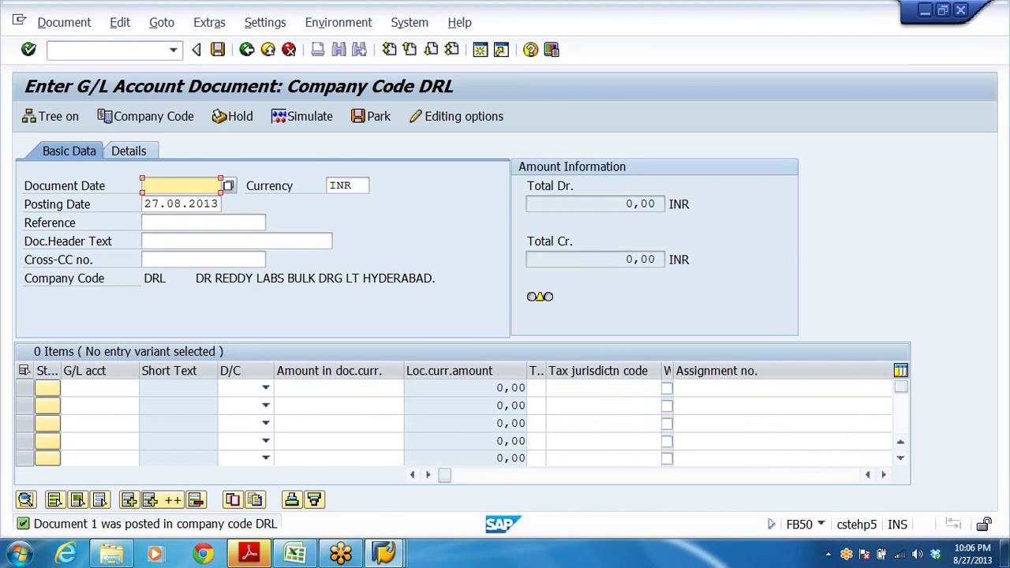
click(269, 51)
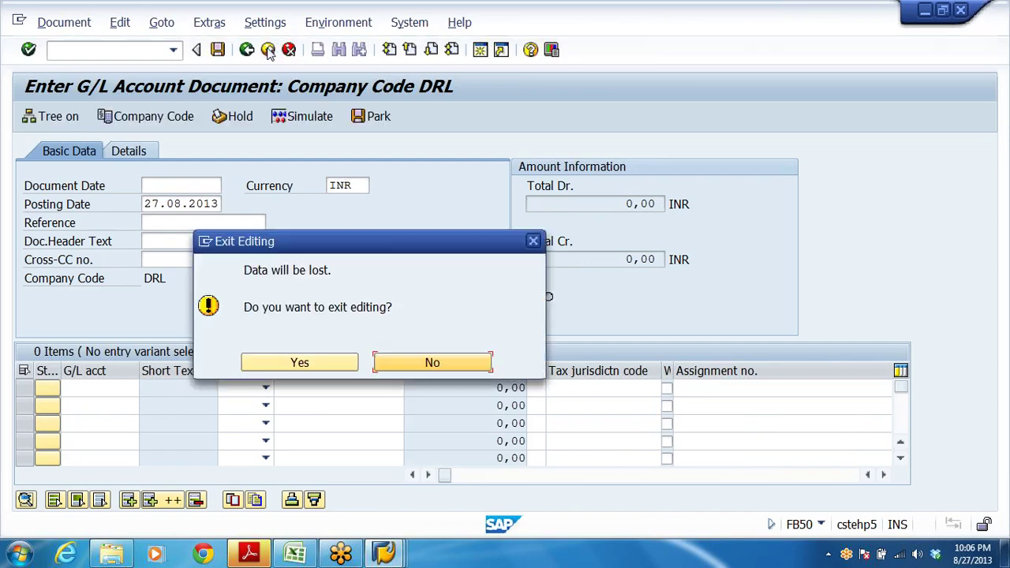
click(295, 362)
key(Down)
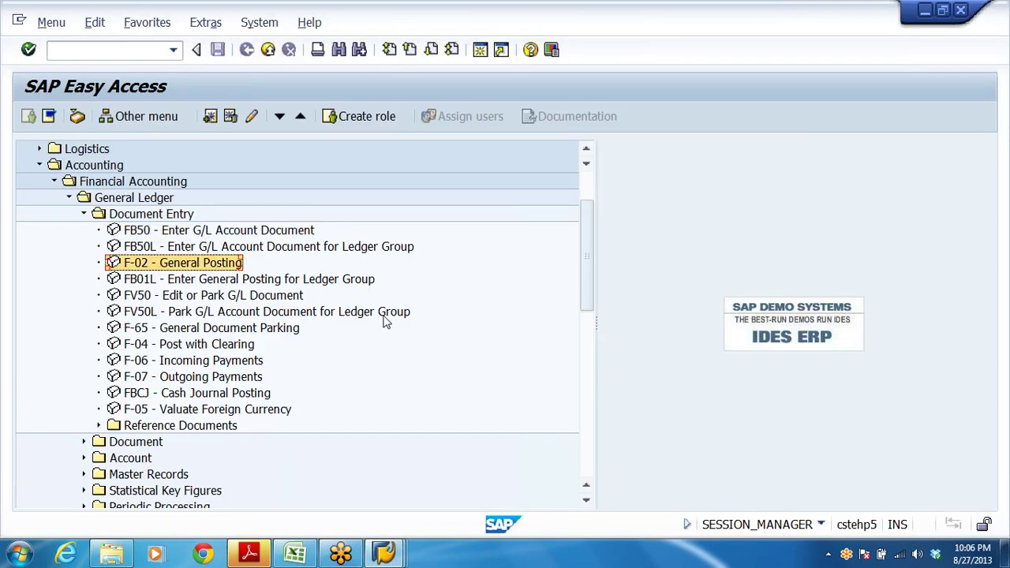
double_click(141, 268)
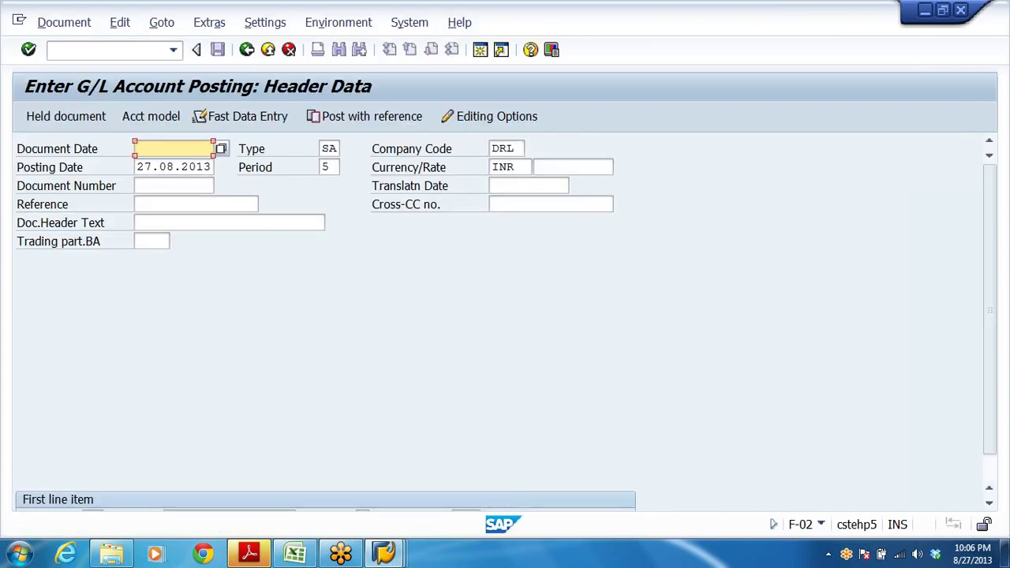
Set the document date of the general posting to 27.08.2013 by copying the posting date
key(Tab)
key(ctrl+c)
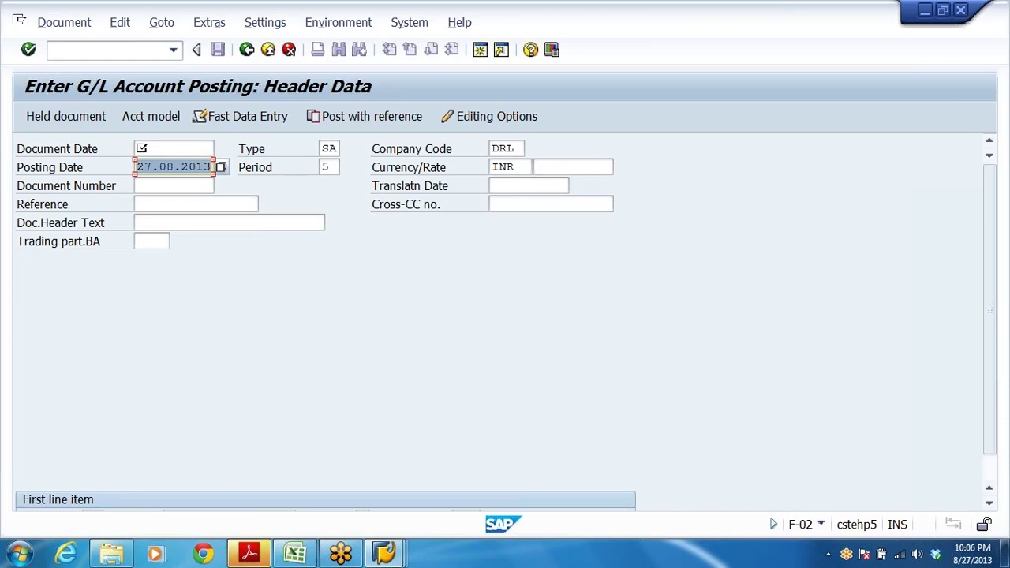
click(198, 168)
click(173, 149)
key(ctrl+v)
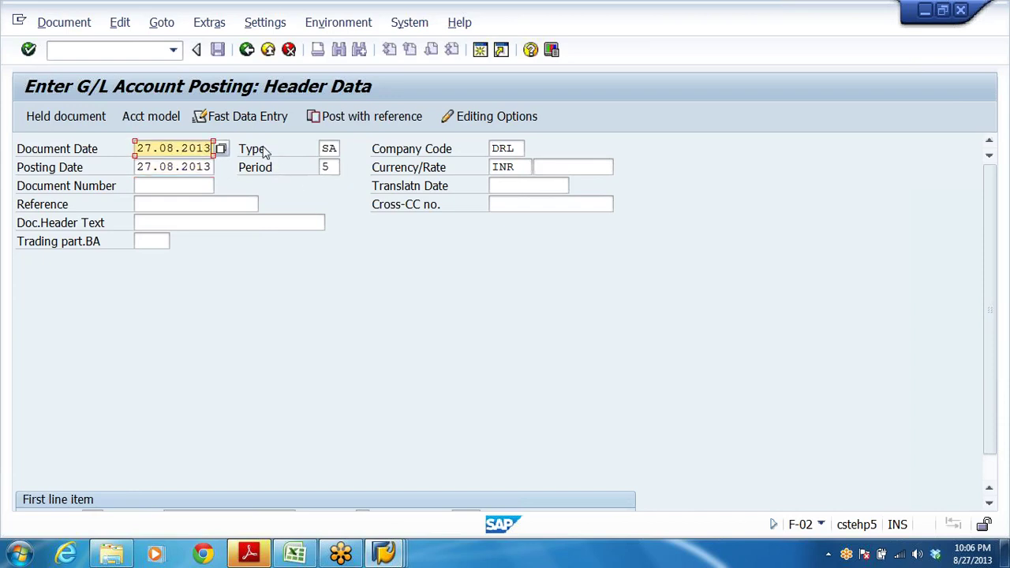
In the other SAP session, open document type maintenance (OBA7) and display the details of type SA
click(327, 149)
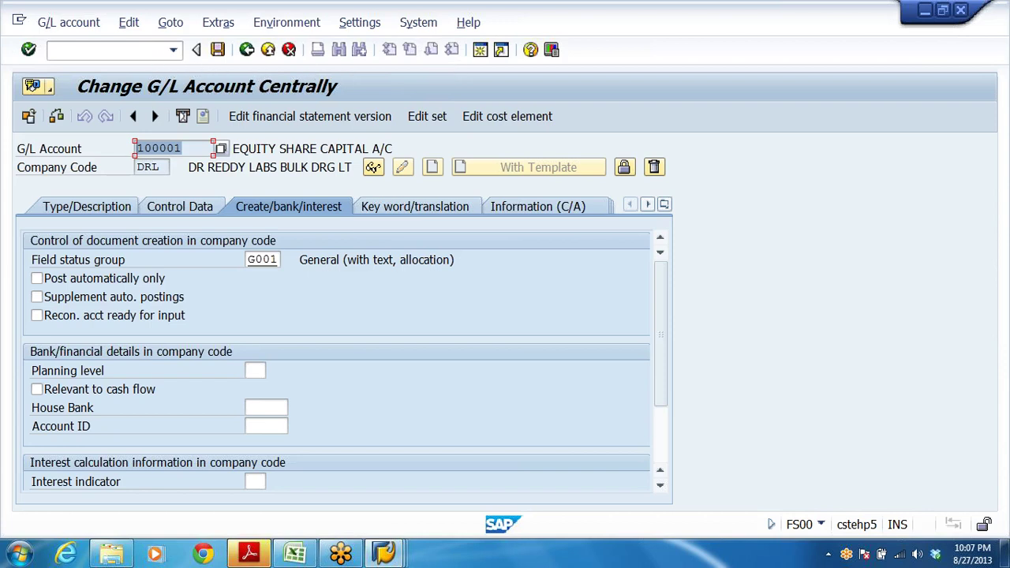
click(111, 50)
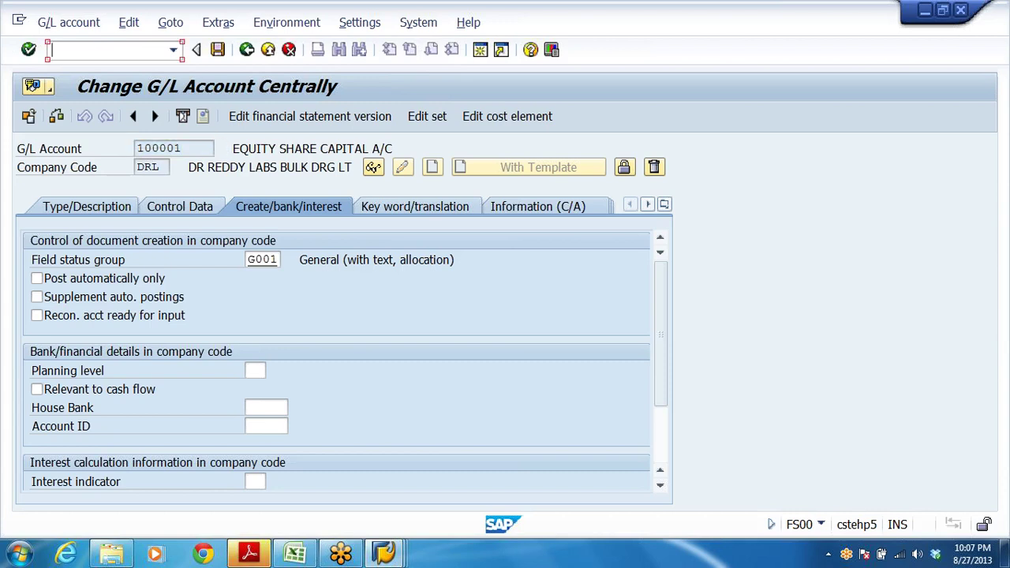
text(/NOBA7)
key(Return)
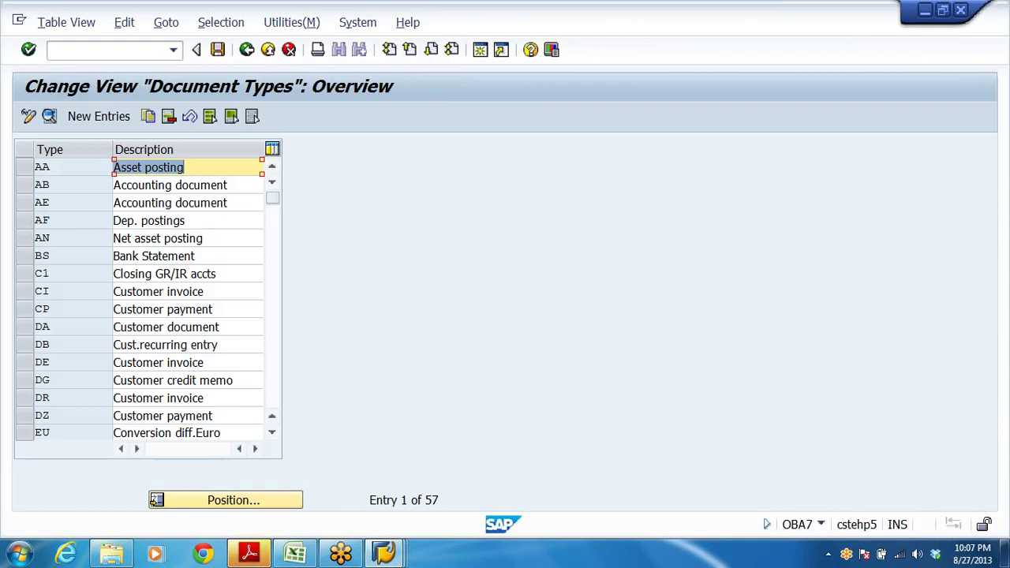
click(153, 291)
scroll(154, 503, down, 9)
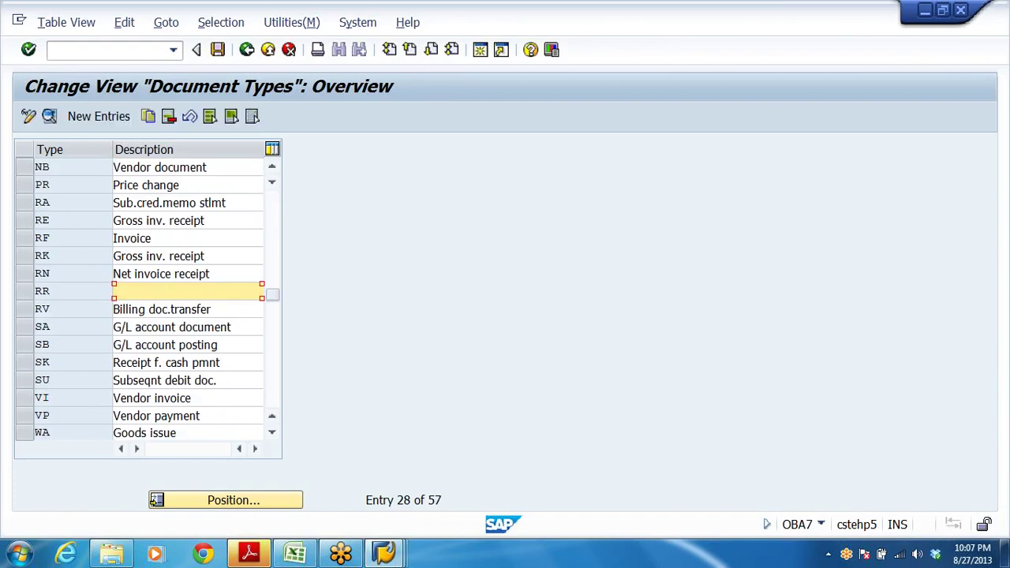
key(Down)
key(Down)
double_click(64, 323)
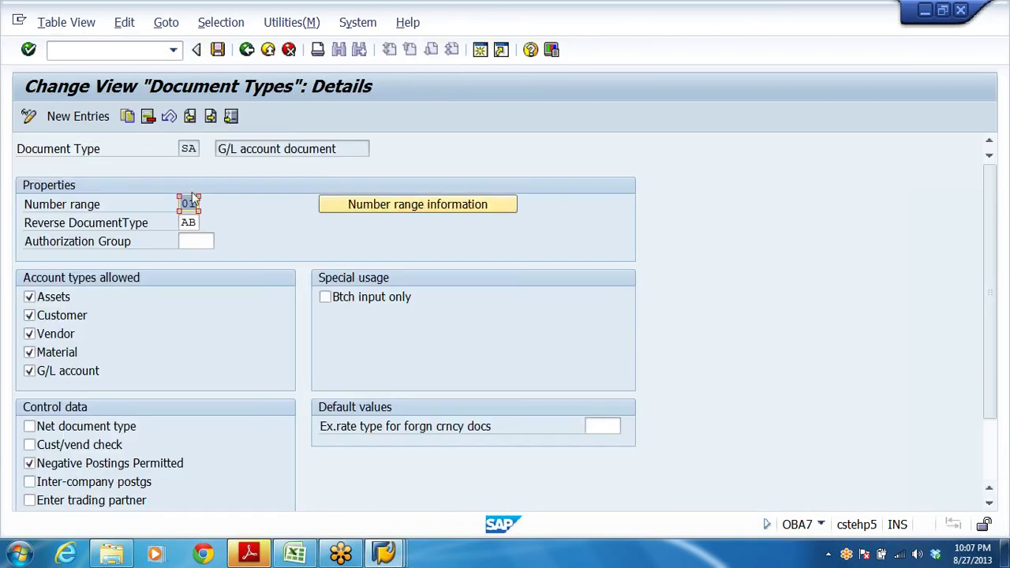
Open the number range intervals of company code DRL from document type SA and check the interval limits and current number
click(413, 206)
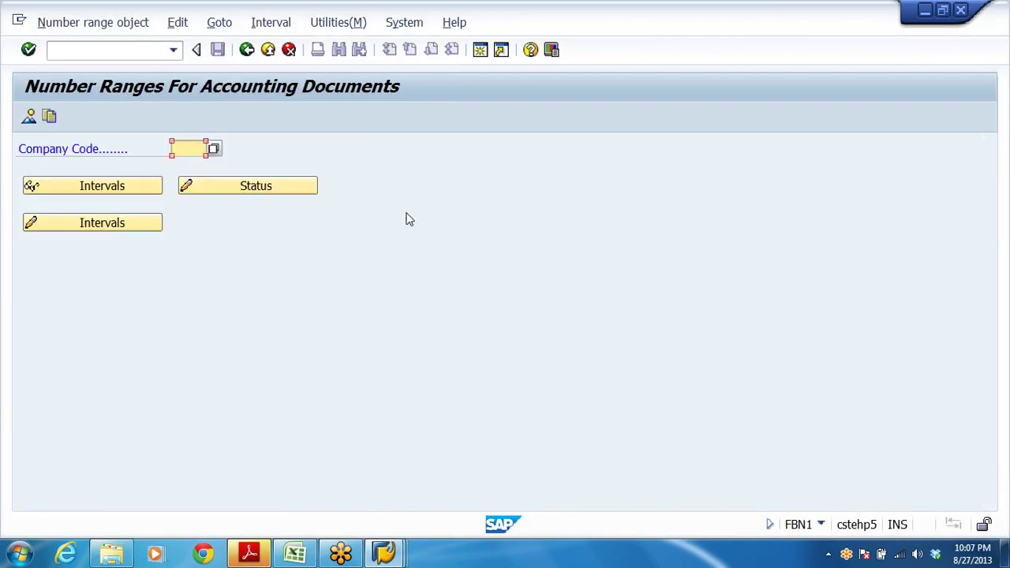
key(alt+Tab)
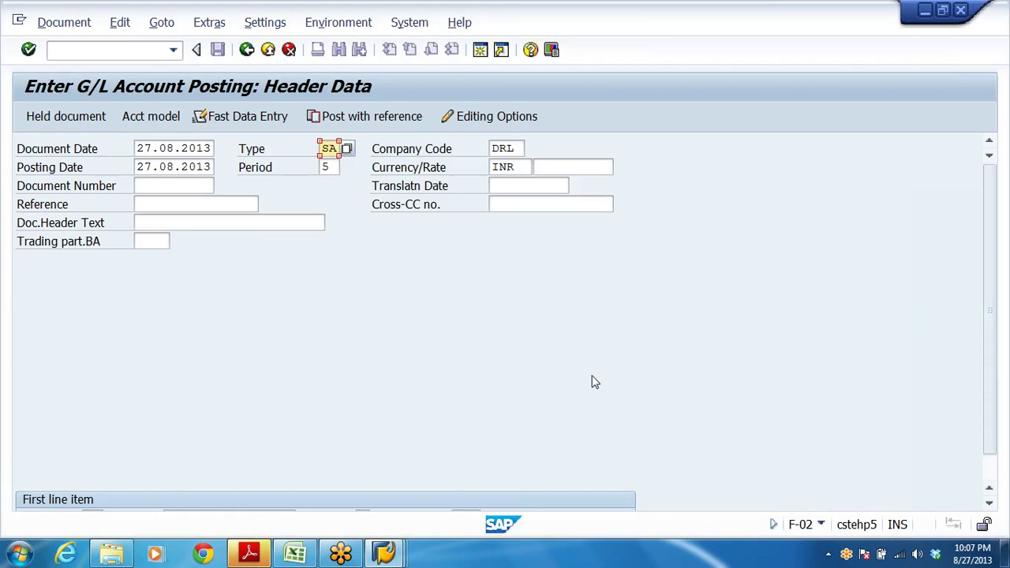
key(alt+Tab)
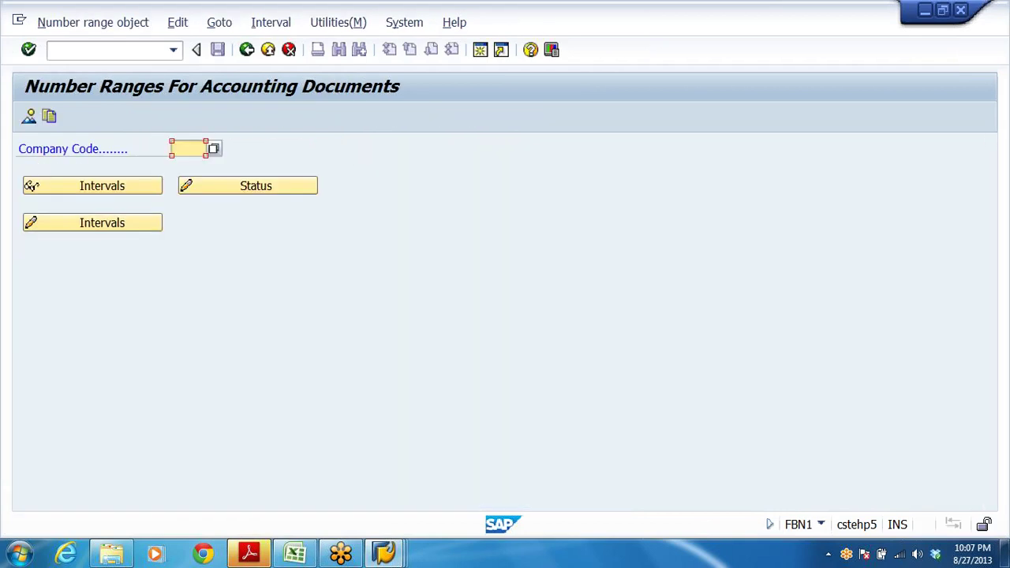
click(188, 148)
click(186, 163)
click(115, 224)
click(195, 245)
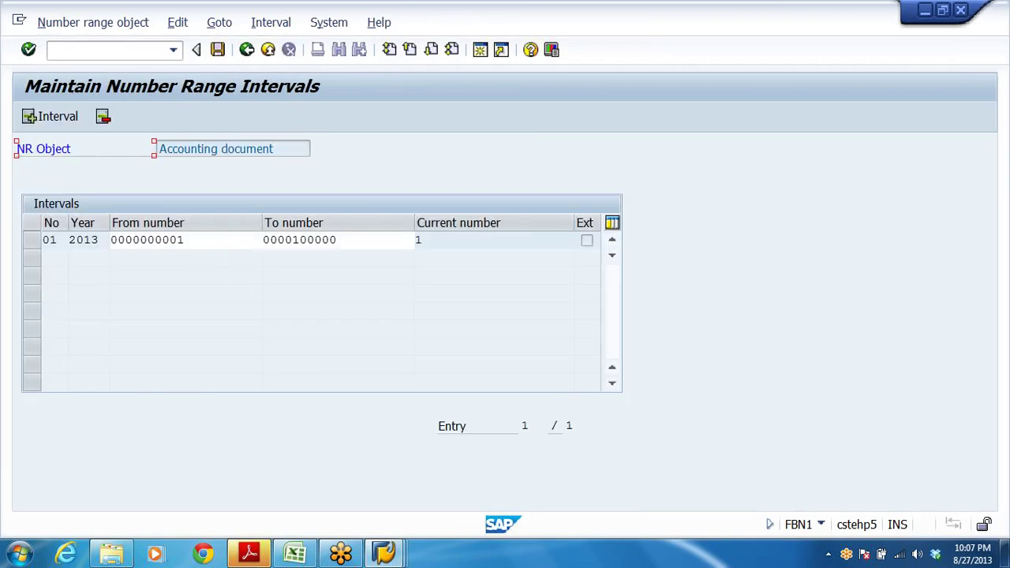
key(Tab)
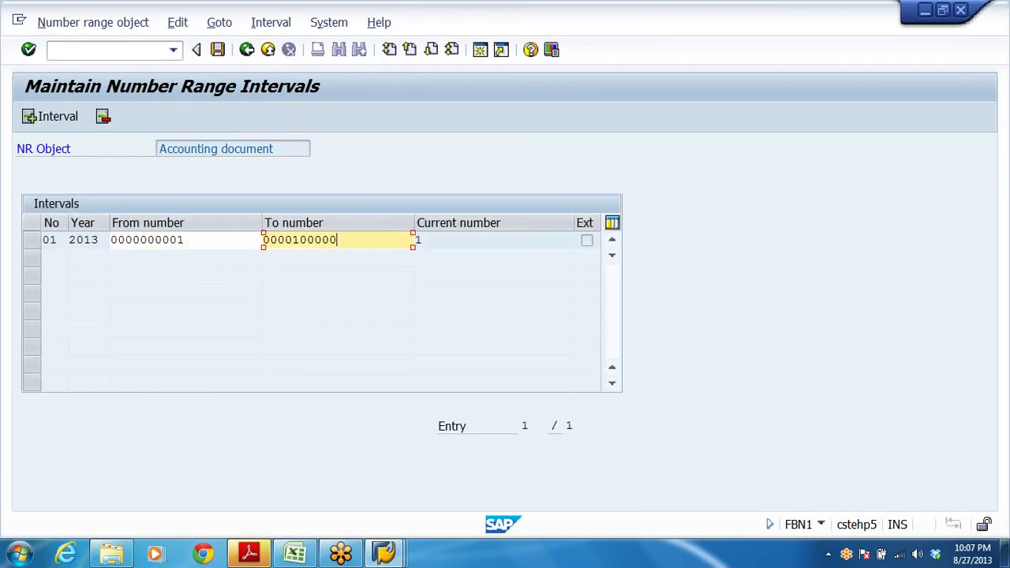
key(Tab)
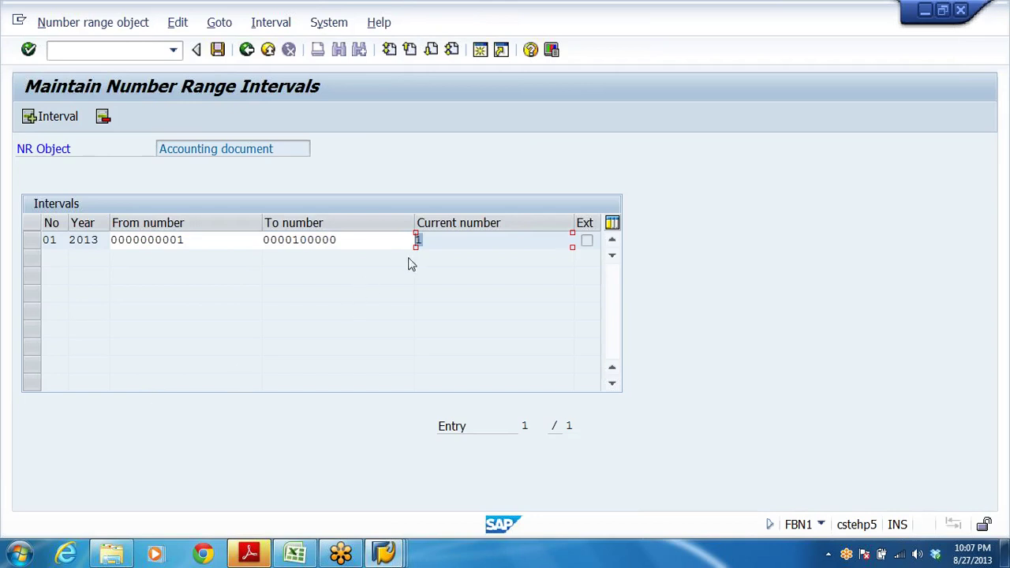
click(473, 240)
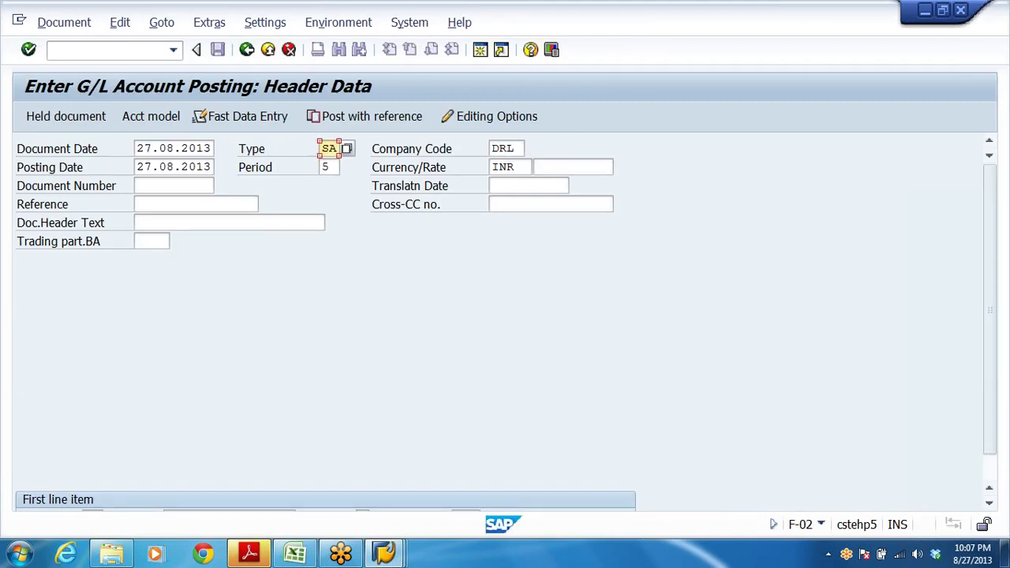
Return to the general posting header and review its exchange rate, document date, posting date, type and period fields
click(573, 167)
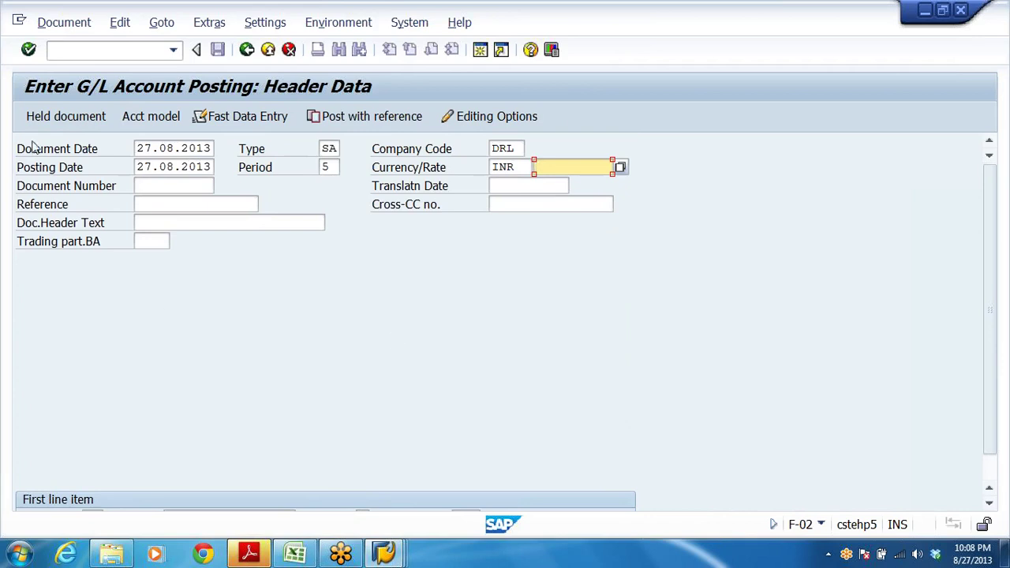
click(161, 148)
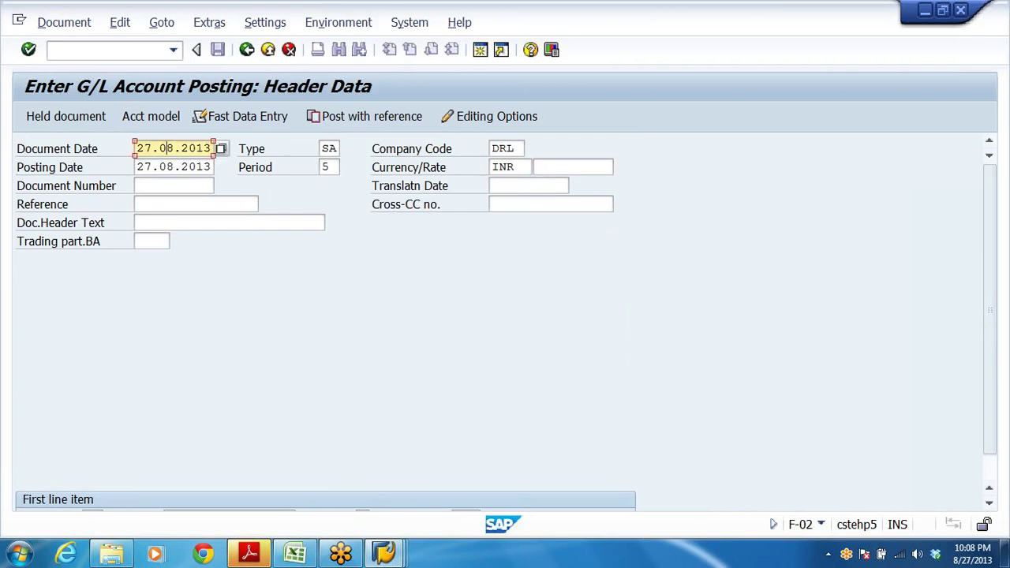
click(160, 167)
click(329, 149)
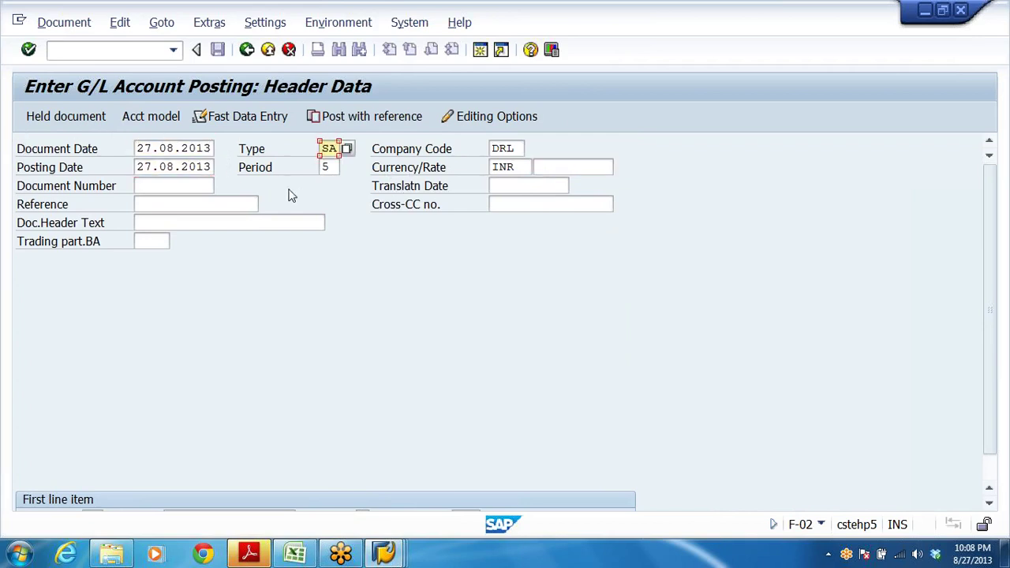
click(260, 168)
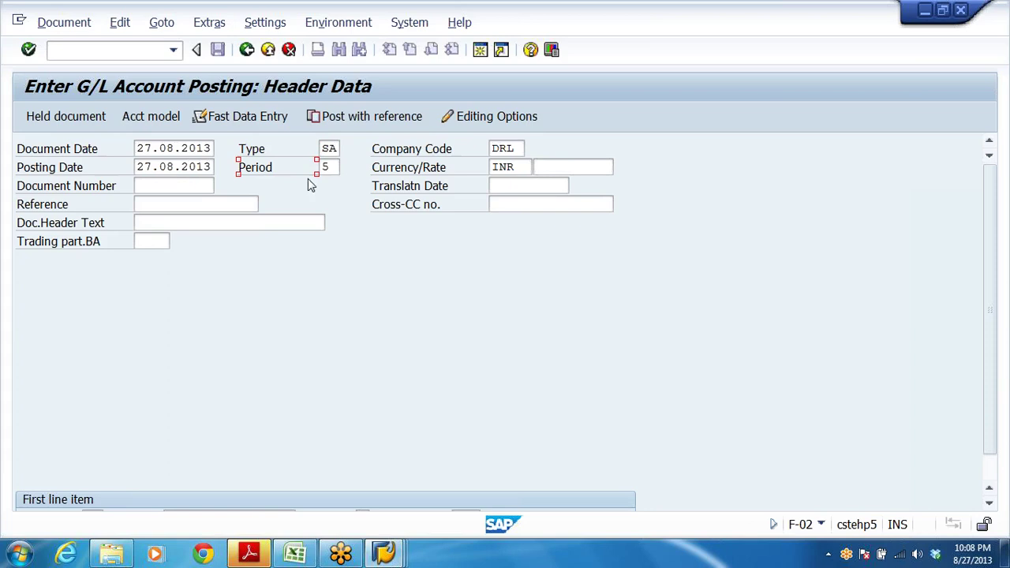
click(328, 167)
key(shift+Tab)
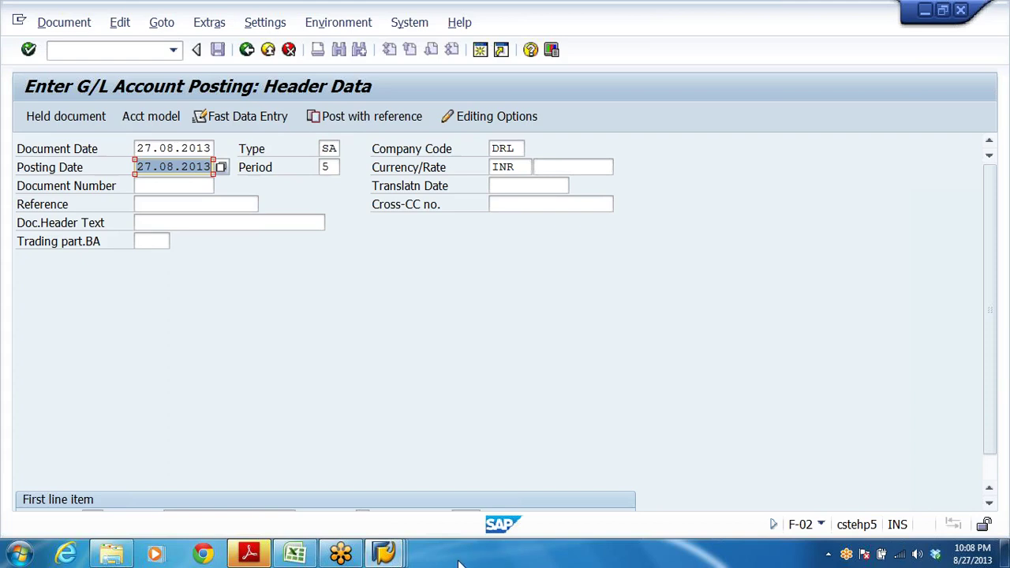
Switch to the number range session and open the company code global data overview with transaction OBY6
click(385, 552)
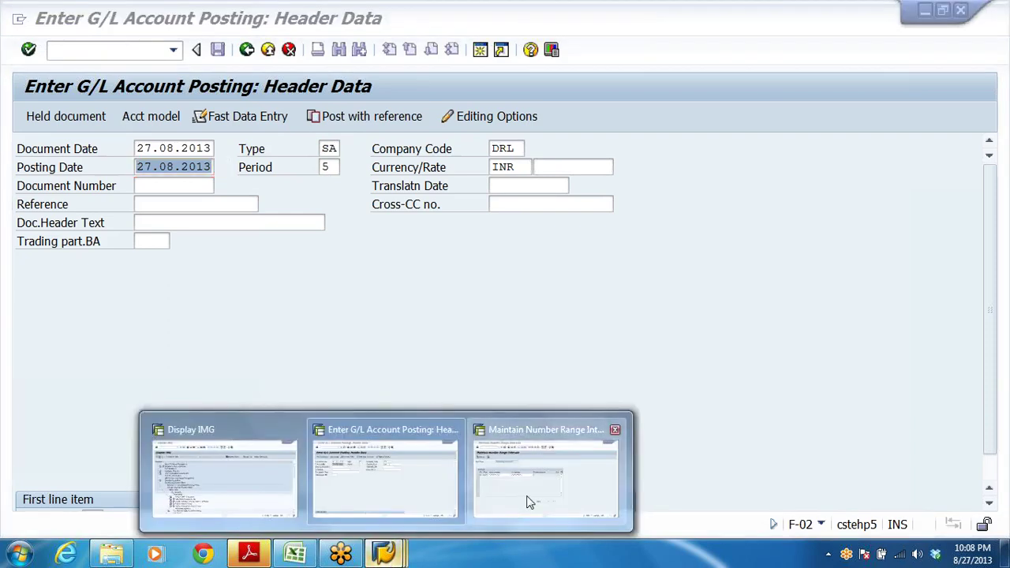
click(530, 503)
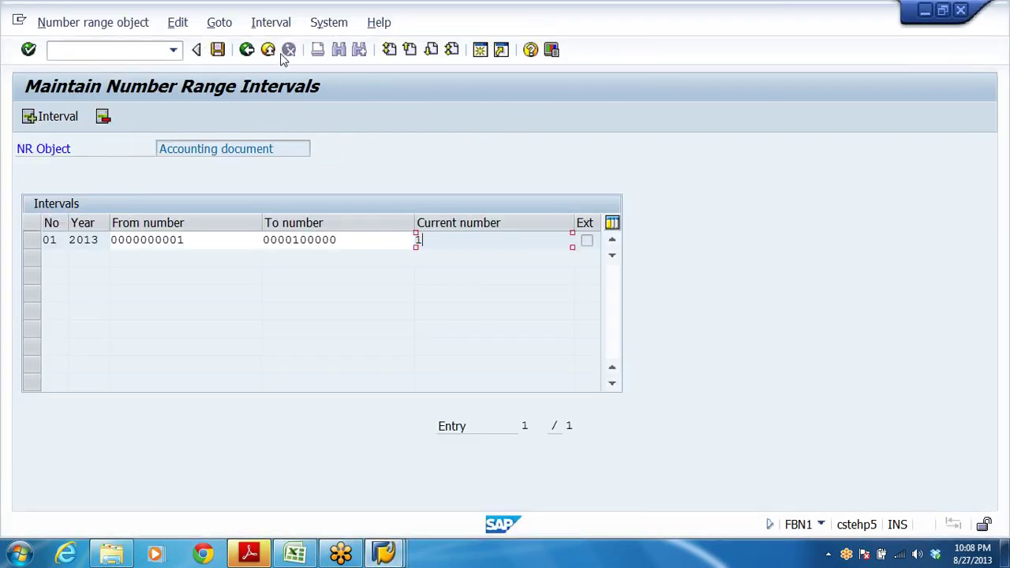
click(49, 50)
text(OBY6)
key(Return)
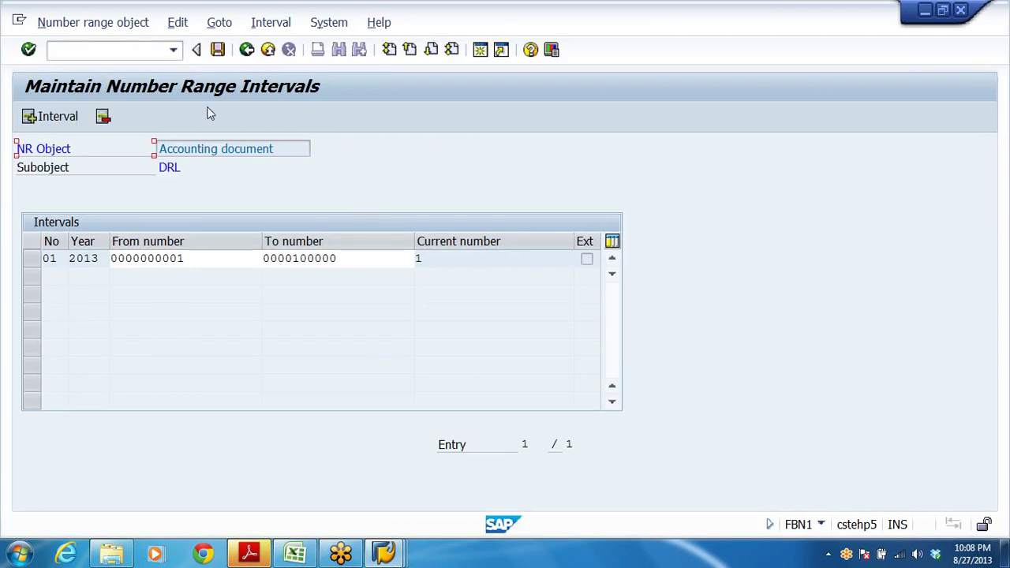
click(103, 50)
text(/NOBY6)
key(Return)
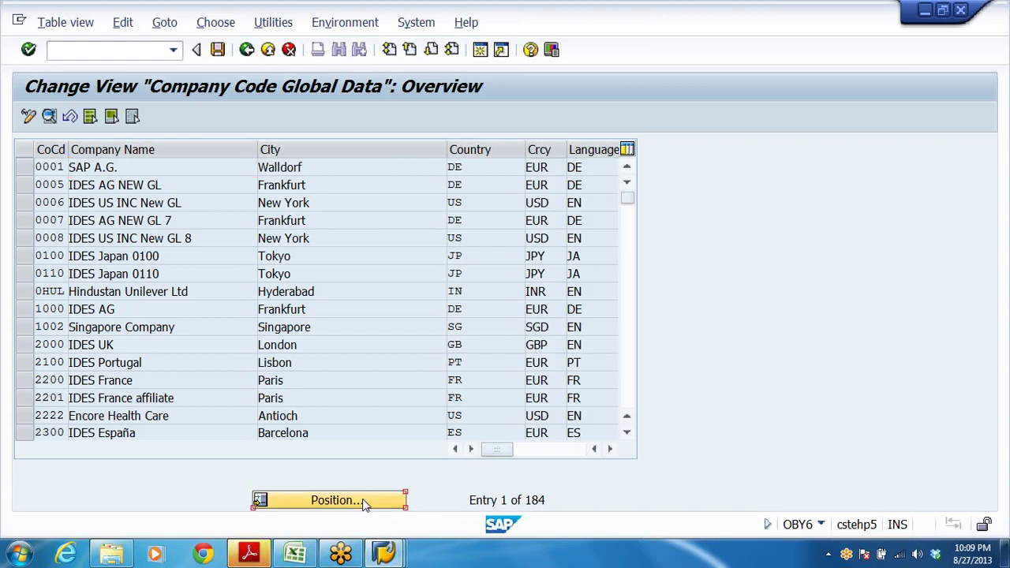
Locate company code DRL, open its global data for review, and return to the posting date in the general posting header
click(361, 501)
click(221, 251)
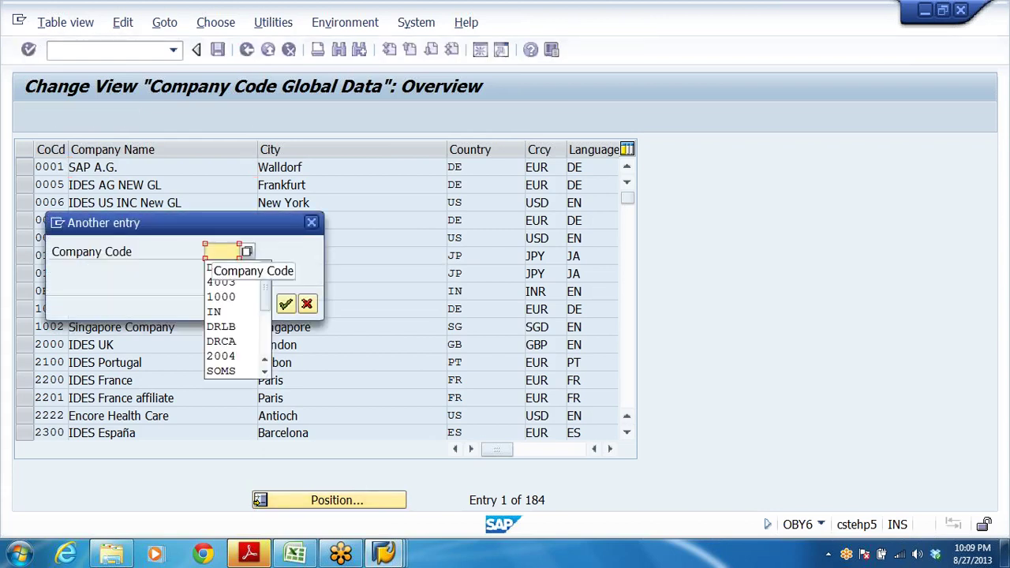
click(217, 264)
click(286, 304)
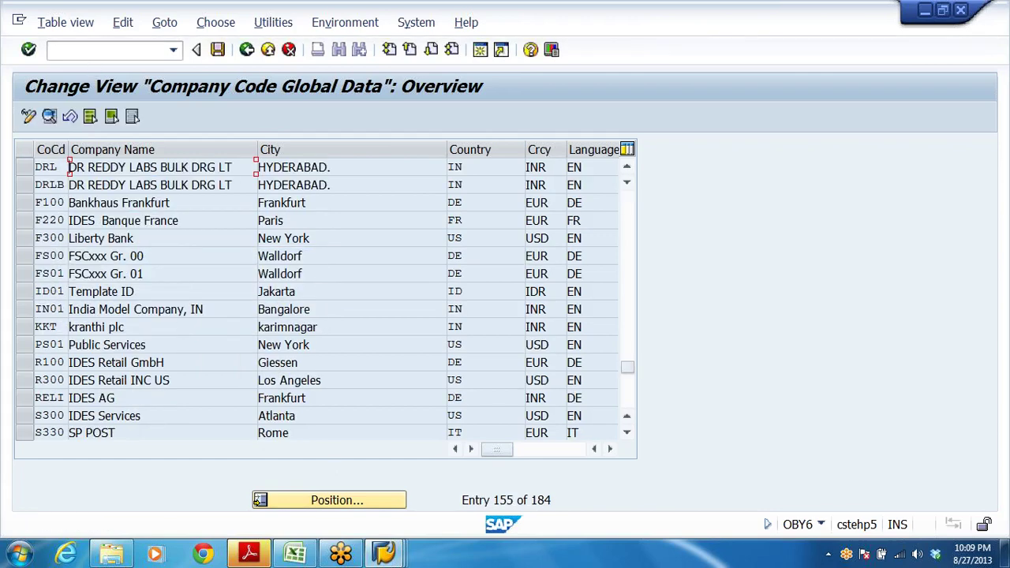
double_click(140, 170)
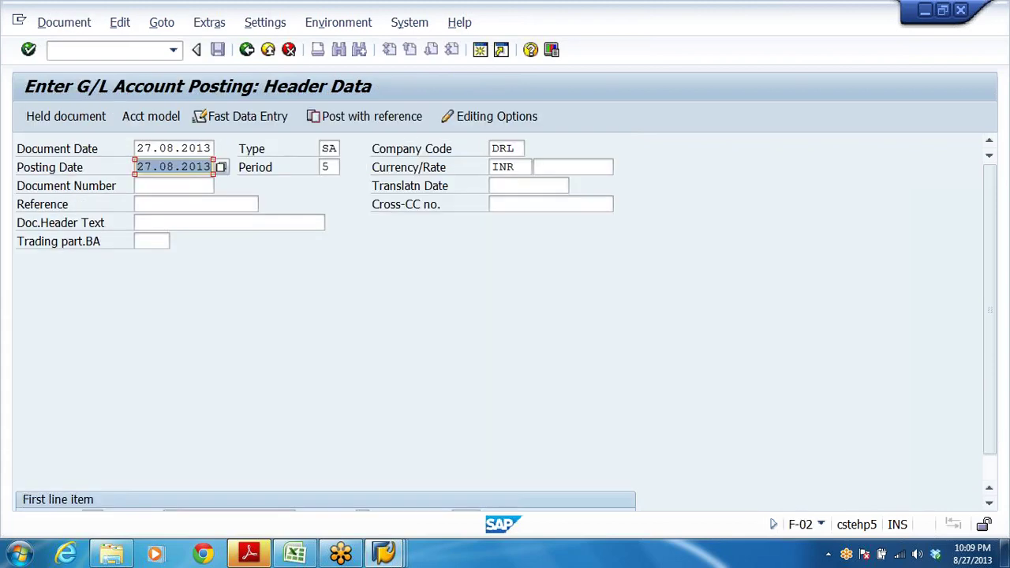
click(73, 171)
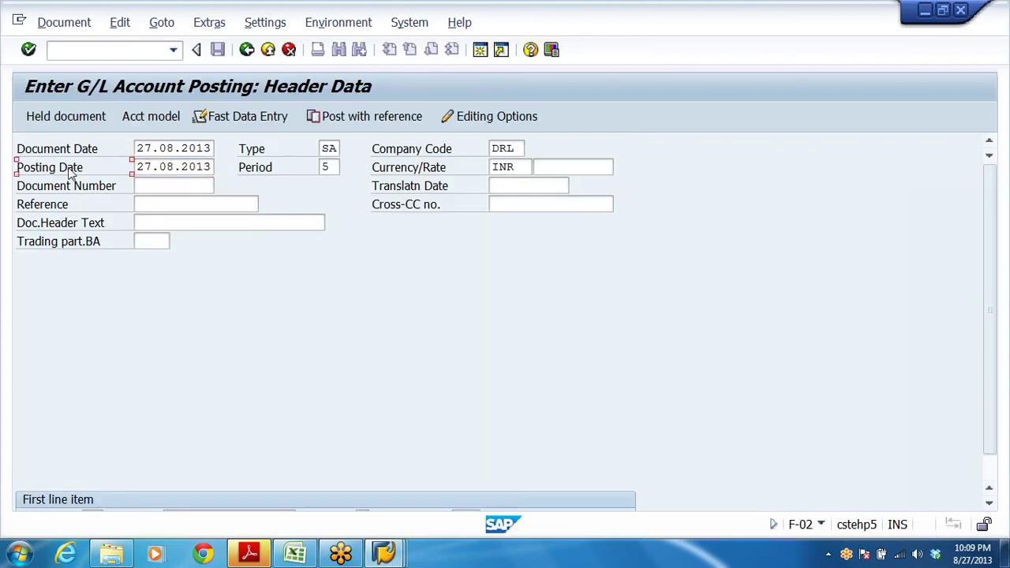
Look up the available posting keys for the first line item, examining G/L keys 40 and 50 and their debit/credit indicators
key(Tab)
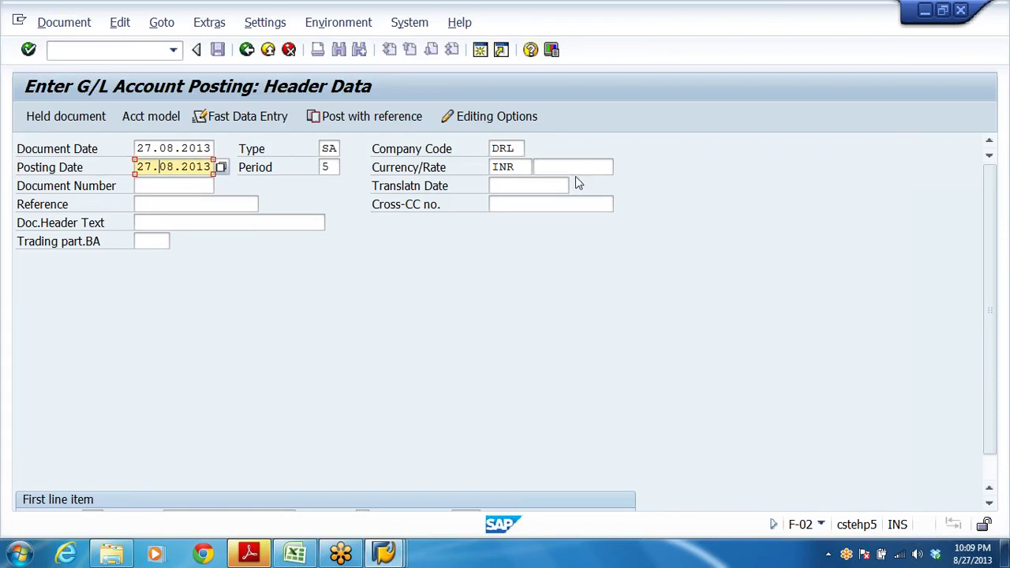
key(shift+Tab)
scroll(344, 455, down, 1)
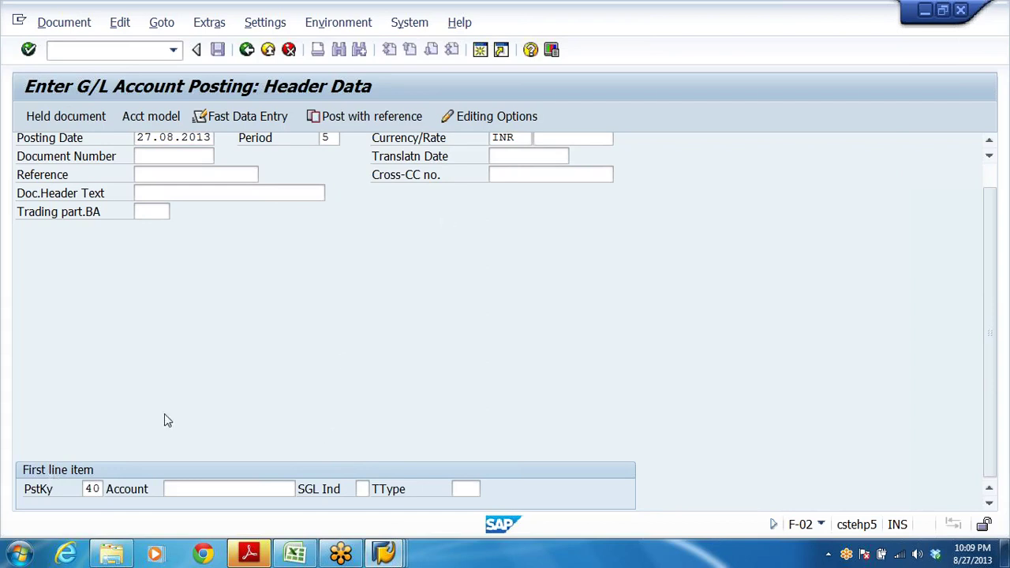
key(Tab)
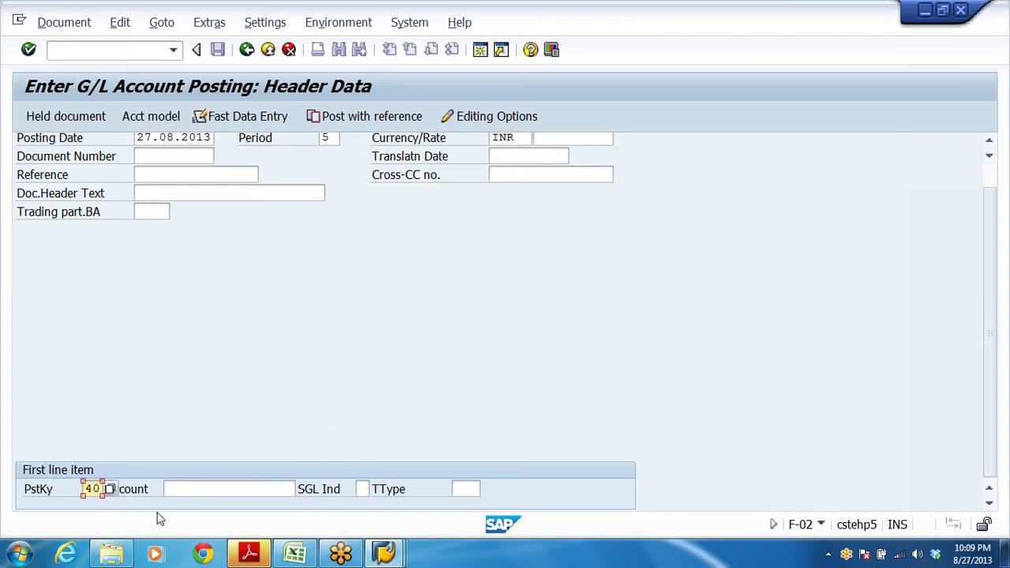
click(112, 490)
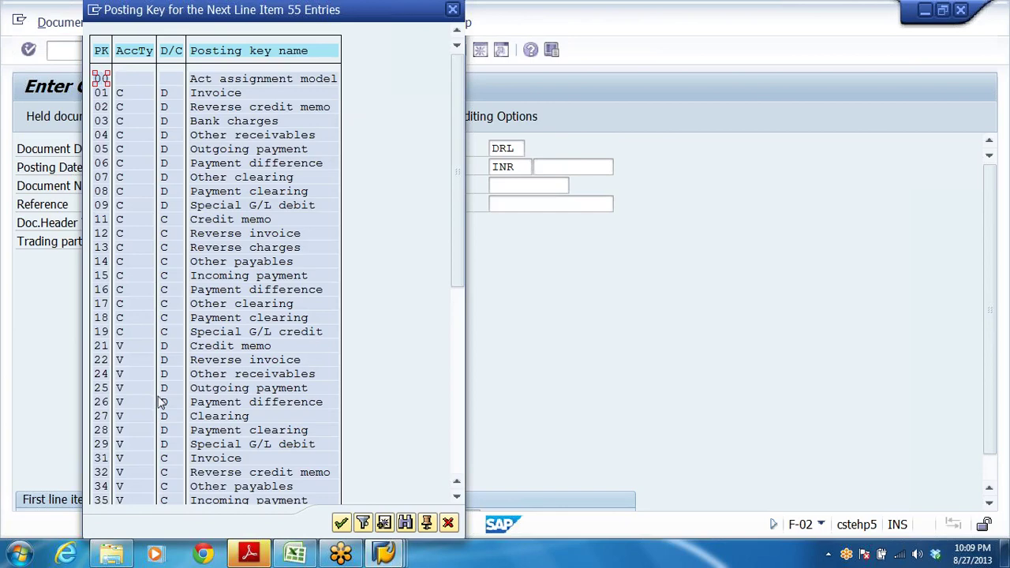
scroll(177, 401, down, 1)
scroll(183, 402, down, 6)
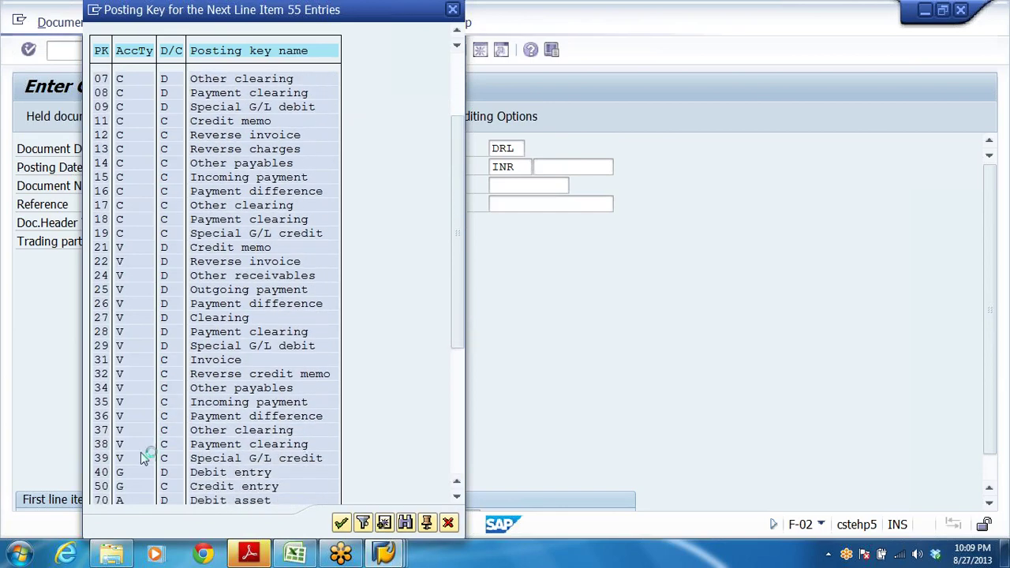
scroll(106, 472, down, 1)
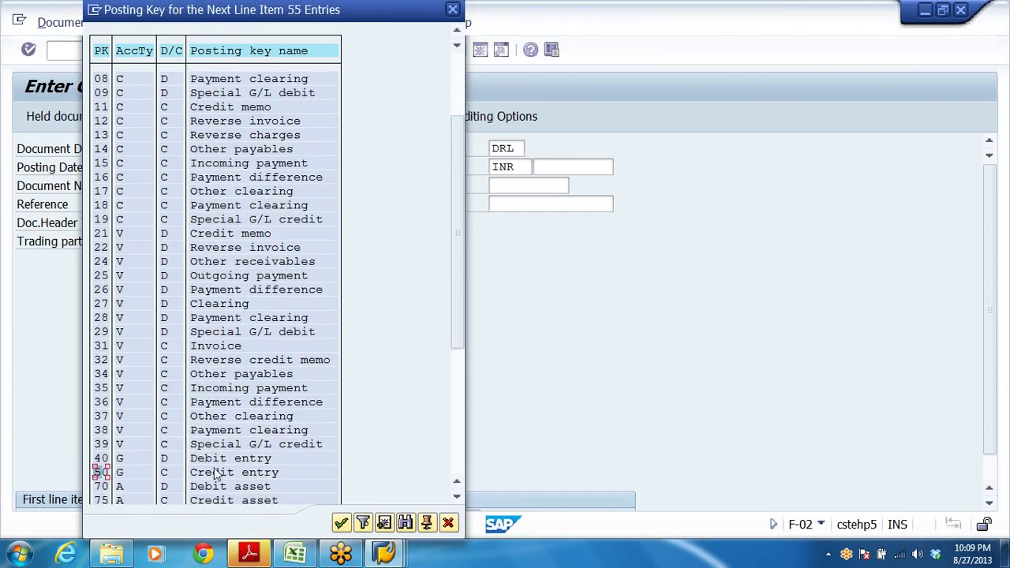
click(123, 461)
click(165, 462)
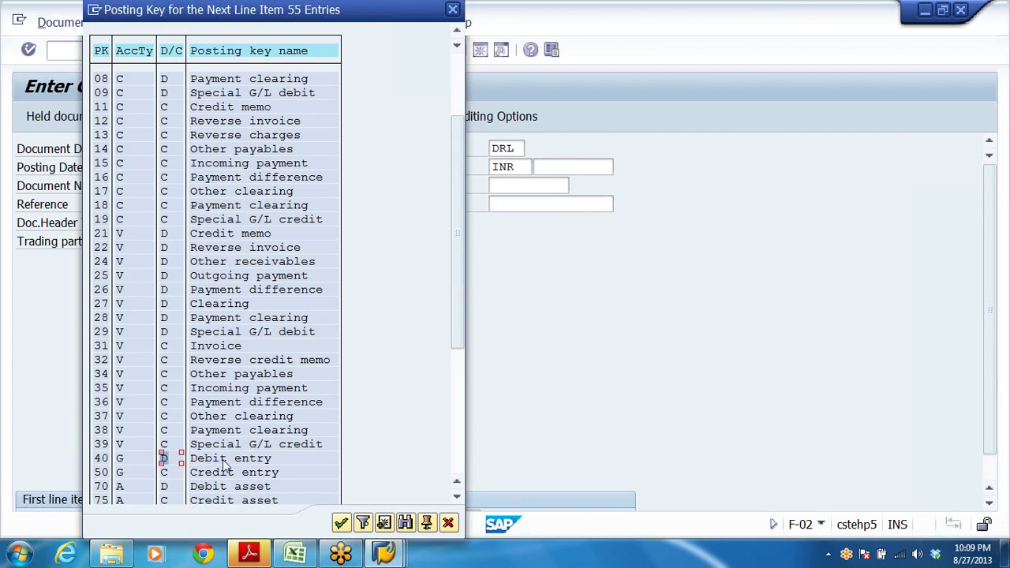
click(164, 474)
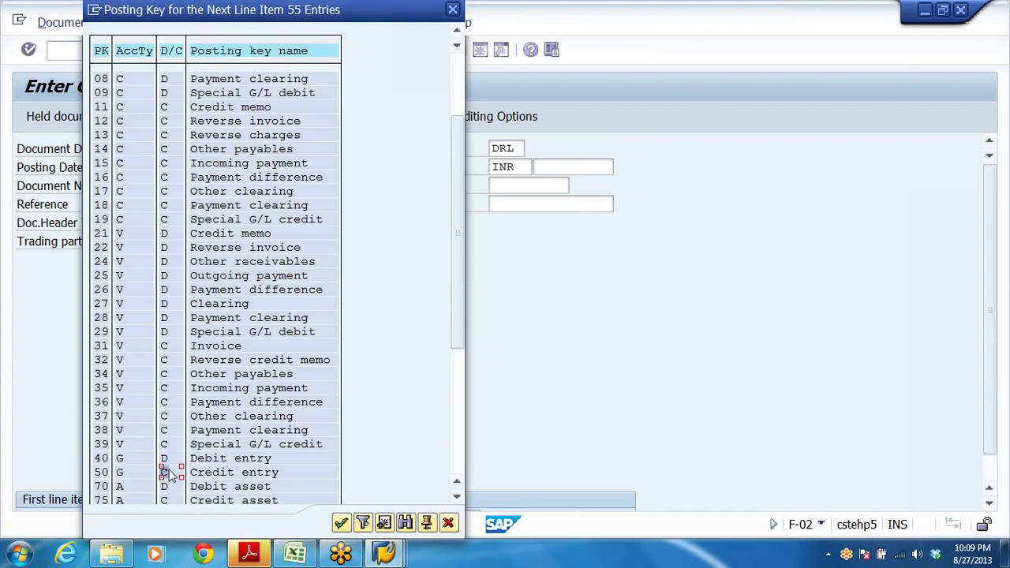
click(242, 458)
click(249, 472)
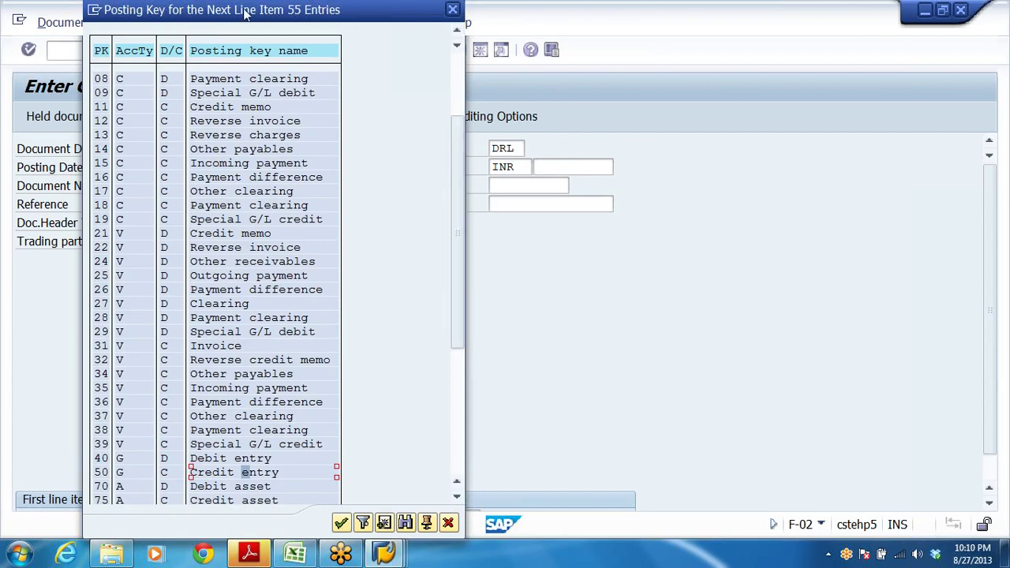
click(451, 10)
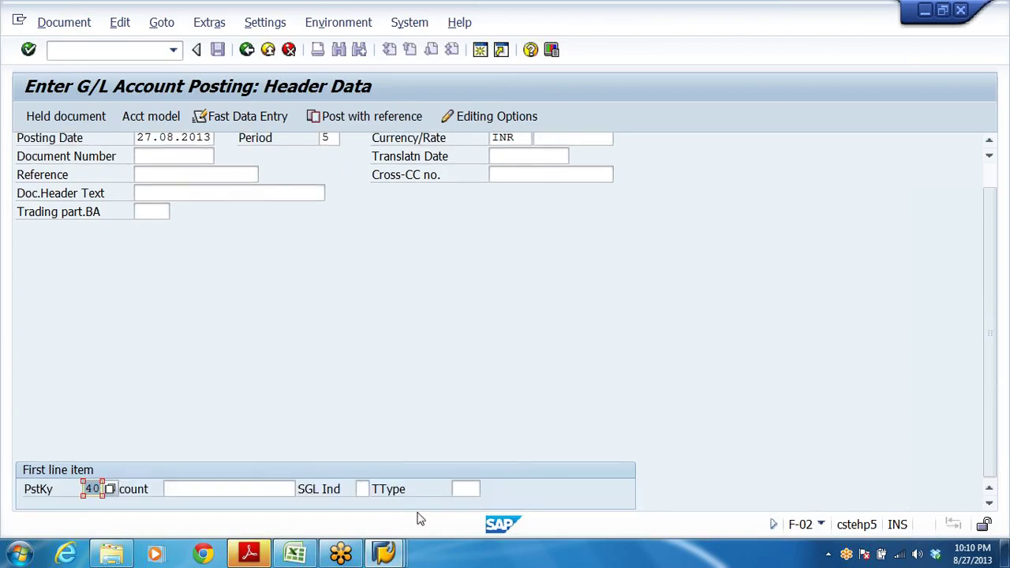
Pick HDFC BANK A/C as the first line item's account under posting key 40 and proceed to its item entry
click(93, 489)
click(170, 489)
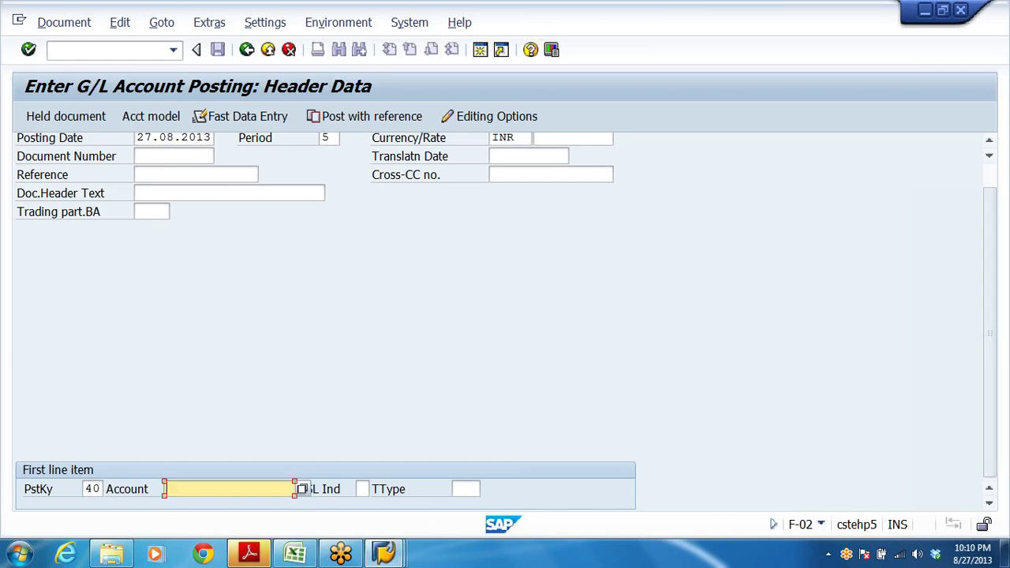
click(302, 489)
key(Return)
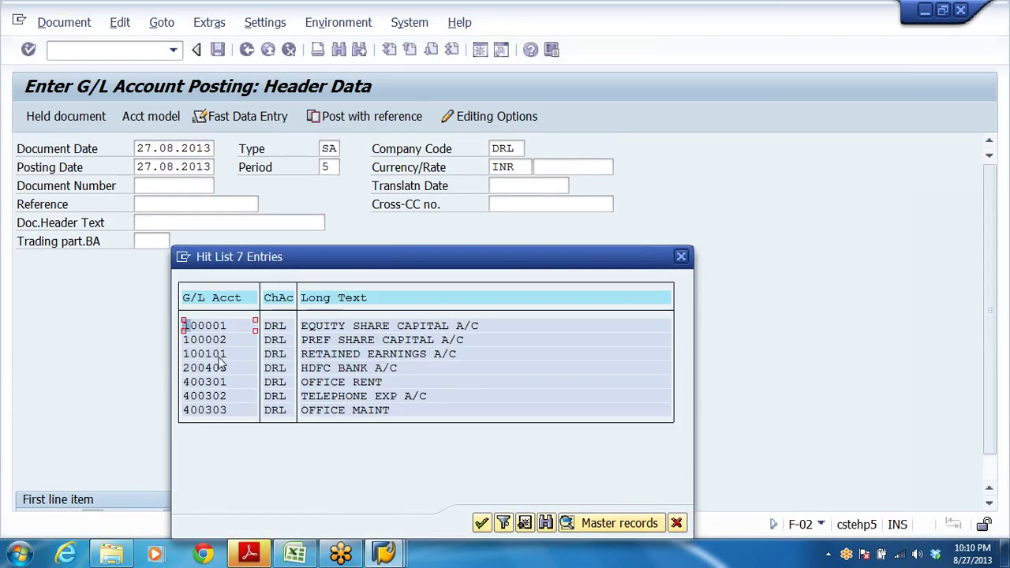
click(210, 368)
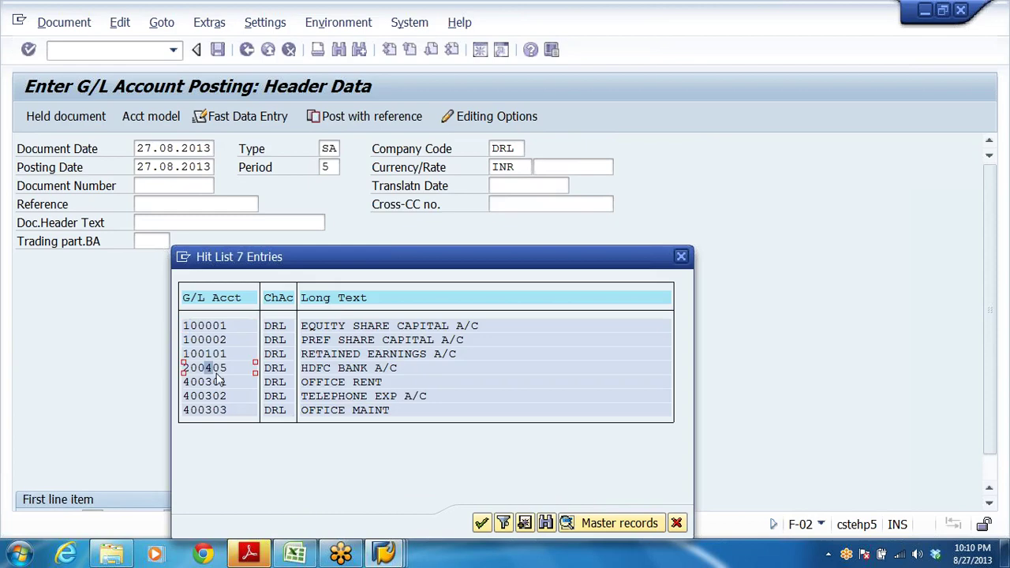
double_click(217, 368)
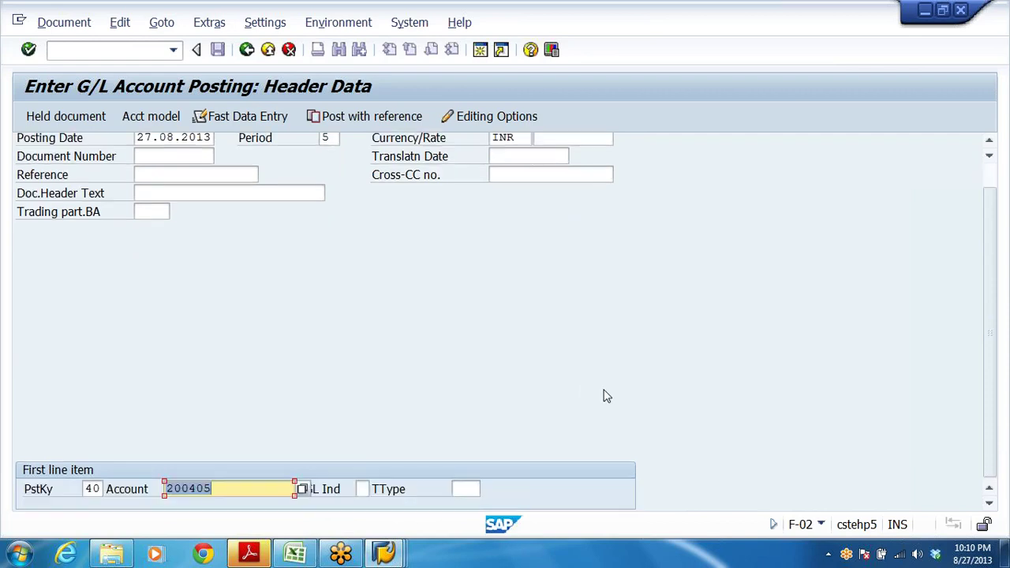
scroll(606, 396, up, 1)
key(Return)
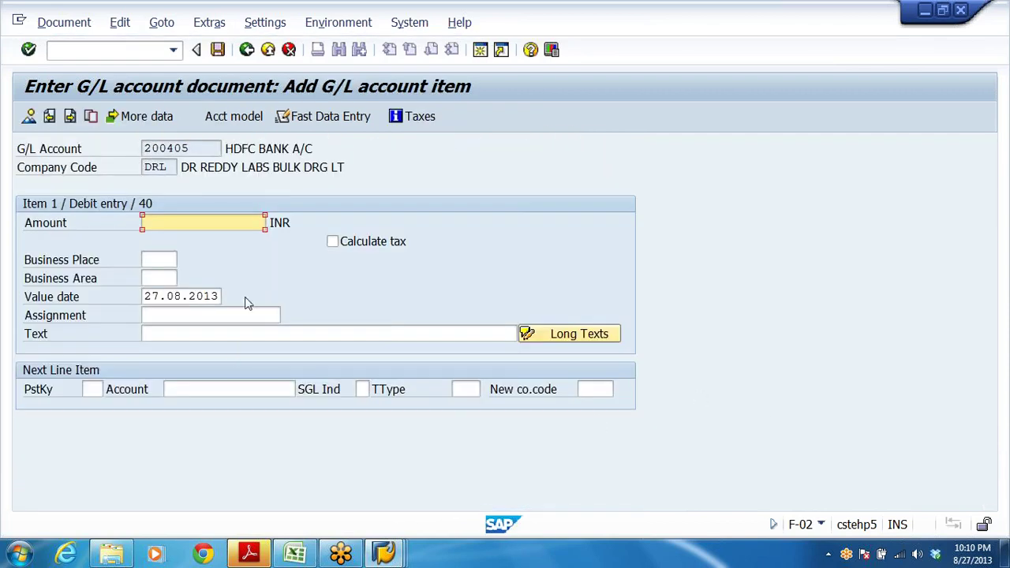
Set the debit item's amount to 600000 INR
text(5)
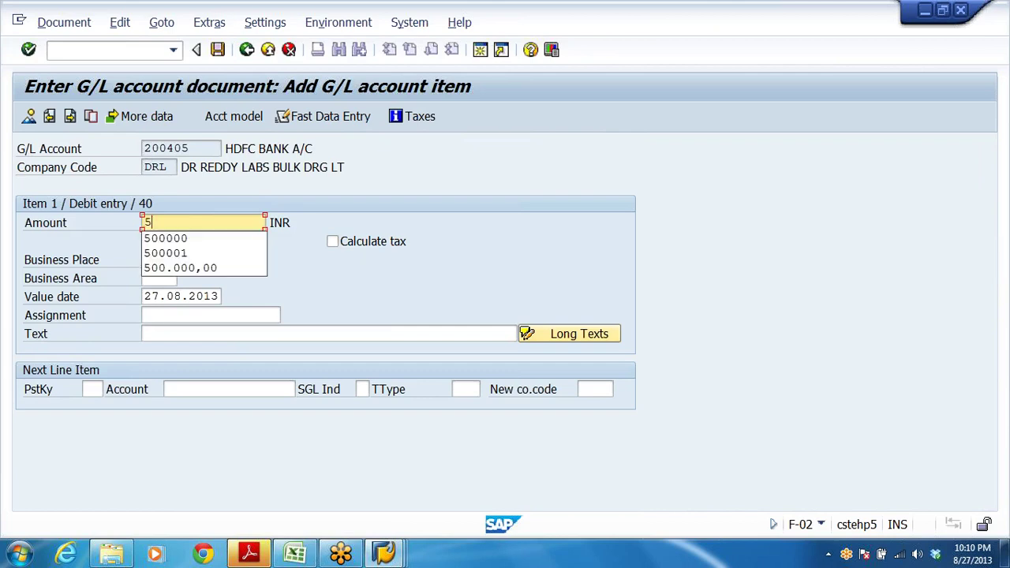
click(198, 239)
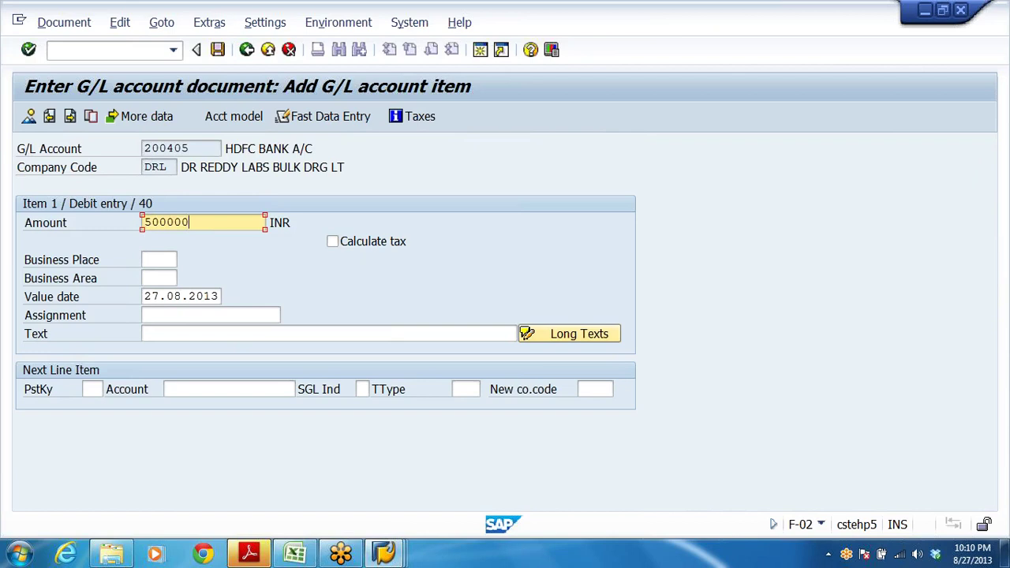
key(shift+Home)
text(600000)
Assign business area DRHY and the text "EQUITY SHARE CAP RECD" to the debit item
click(147, 280)
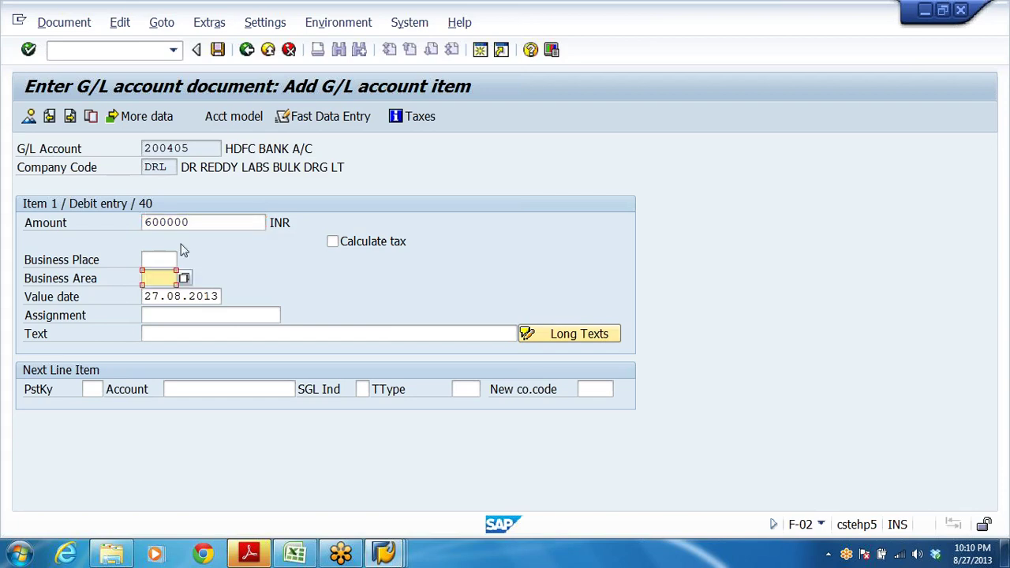
click(184, 278)
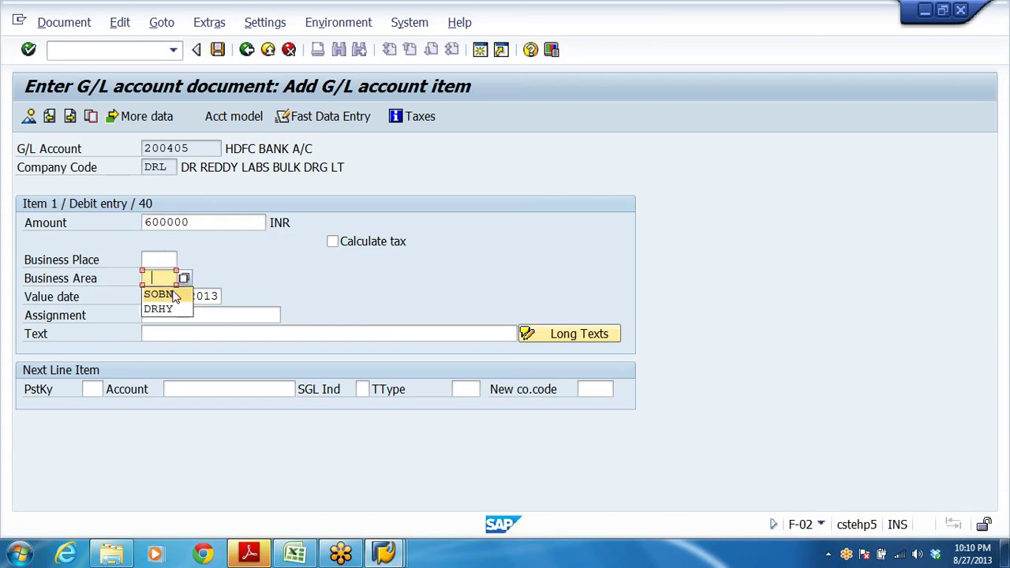
click(167, 311)
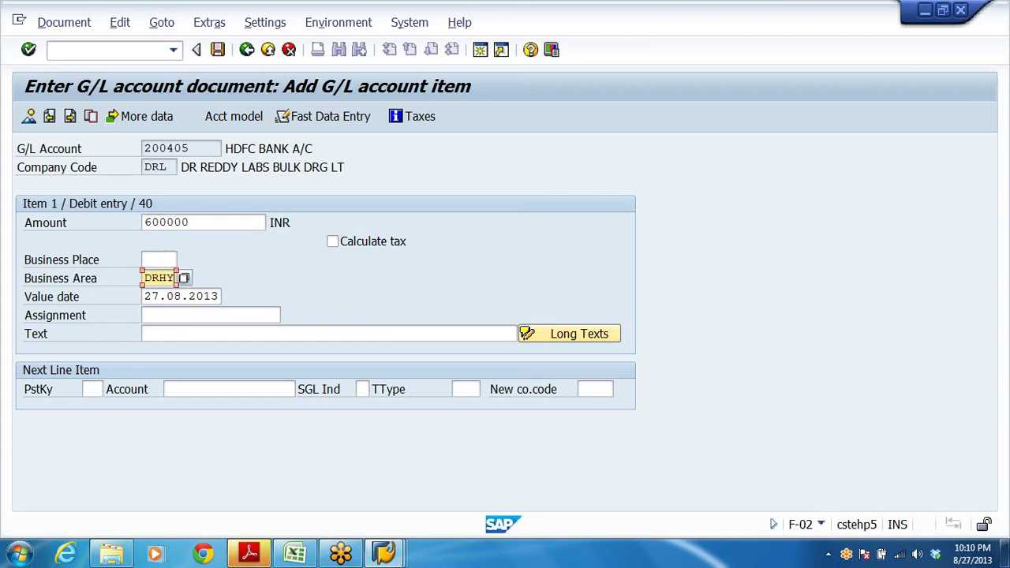
click(203, 335)
click(203, 350)
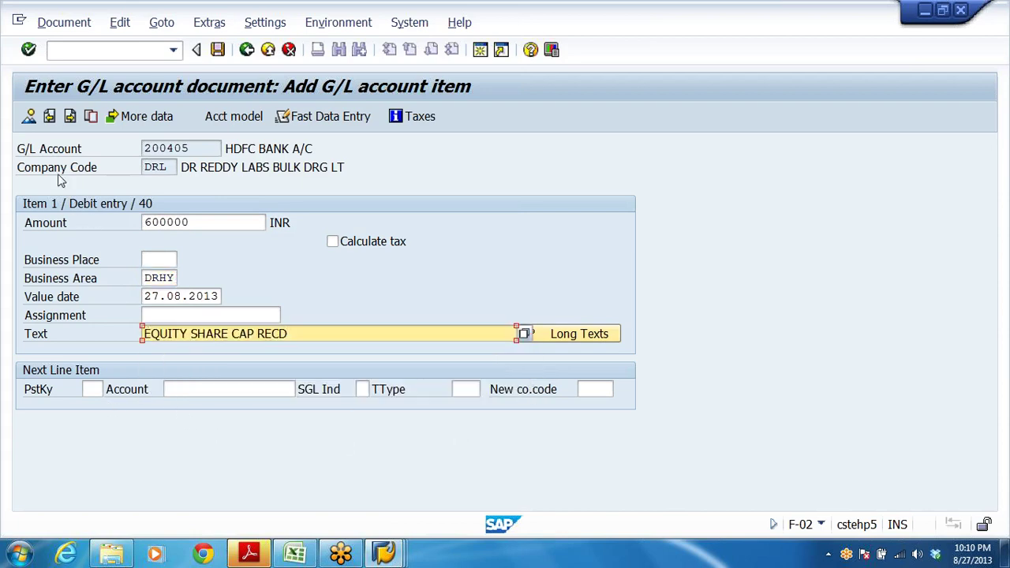
Review the debit item's G/L account, business area and text entries
click(64, 150)
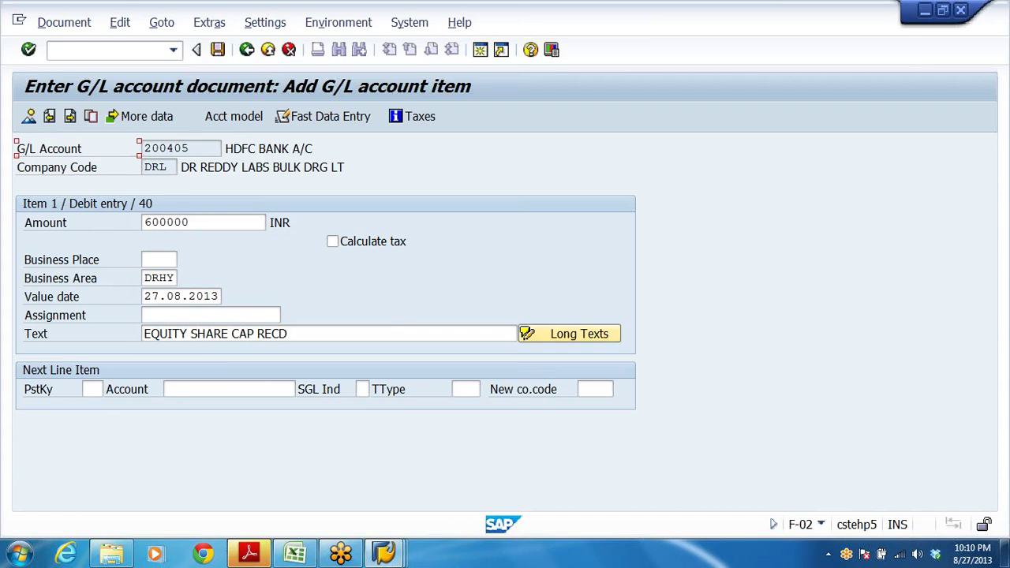
key(Tab)
click(272, 149)
click(166, 278)
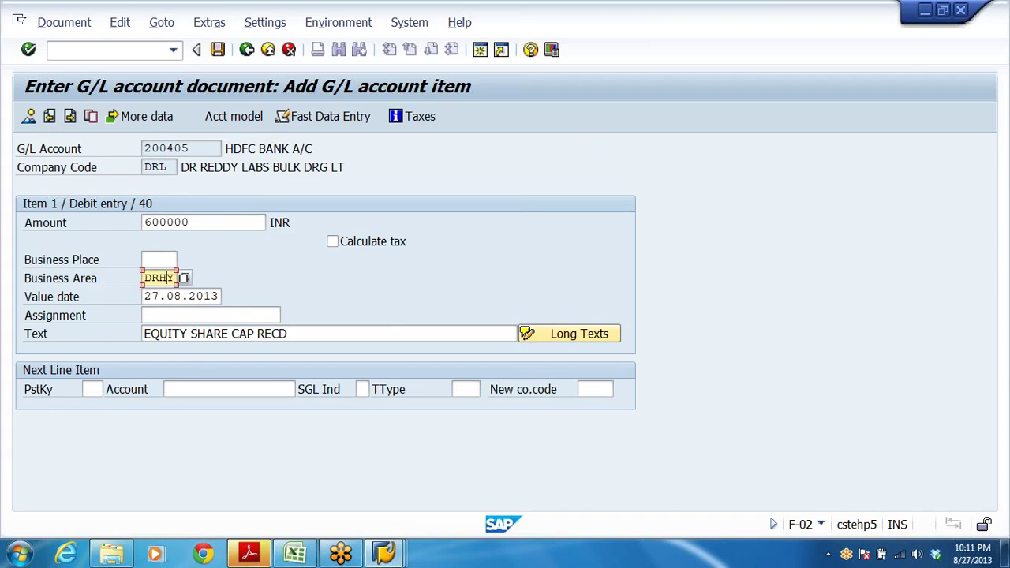
key(Tab)
key(Tab)
key(Tab)
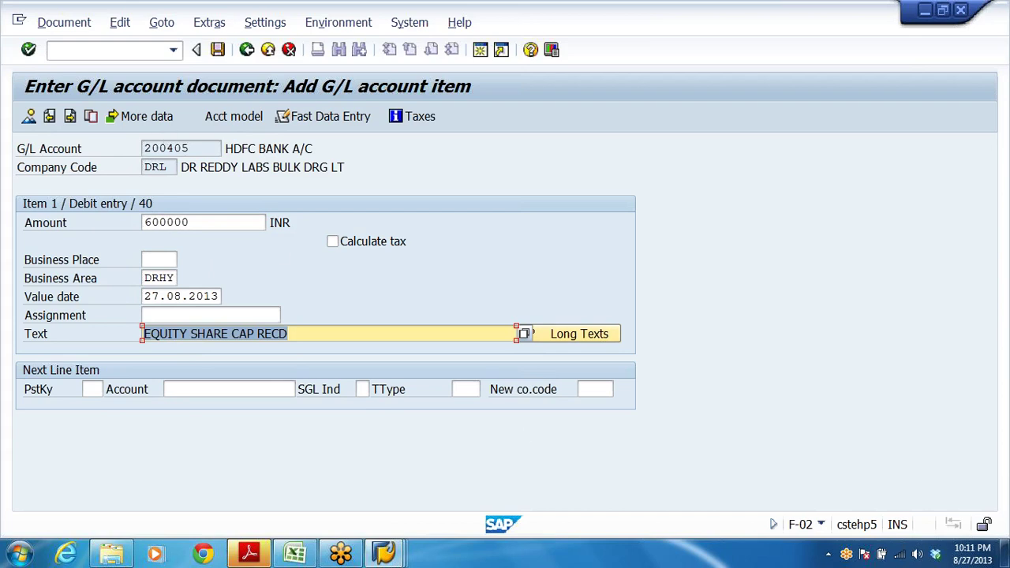
Define the next line item with posting key 50 and the EQUITY SHARE CAPITAL A/C account, and proceed to its item entry
click(92, 389)
text(50)
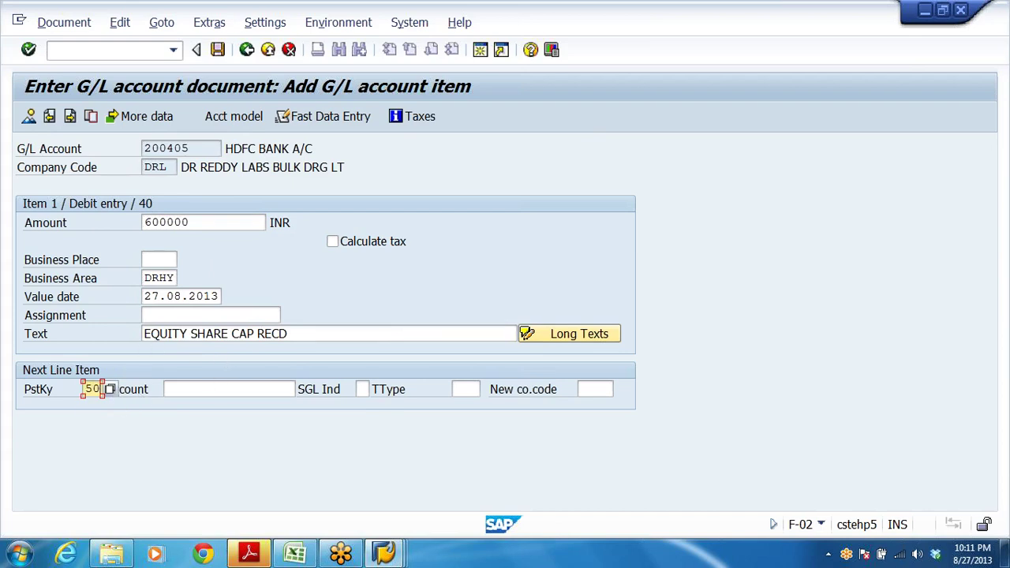
click(166, 389)
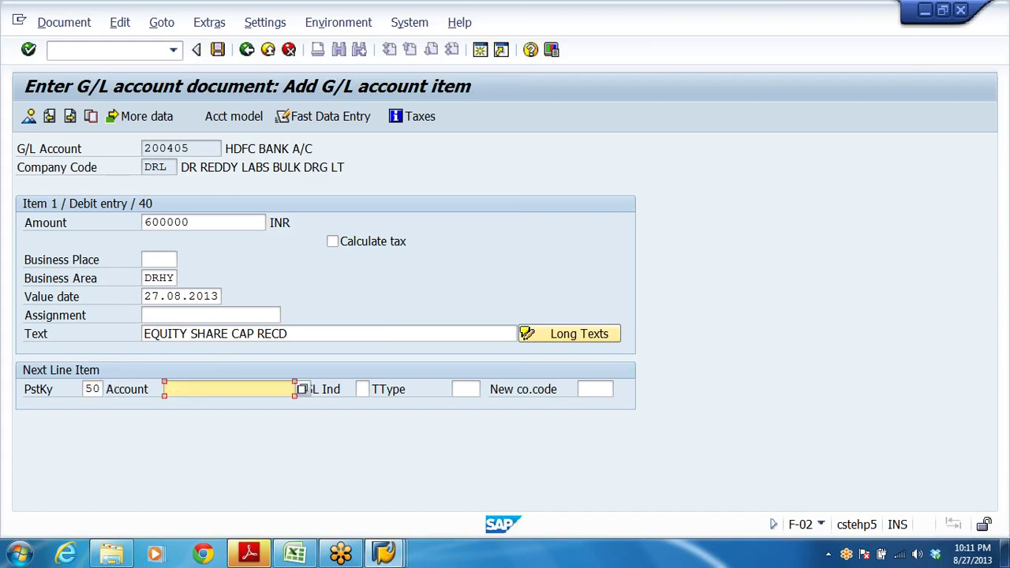
click(175, 389)
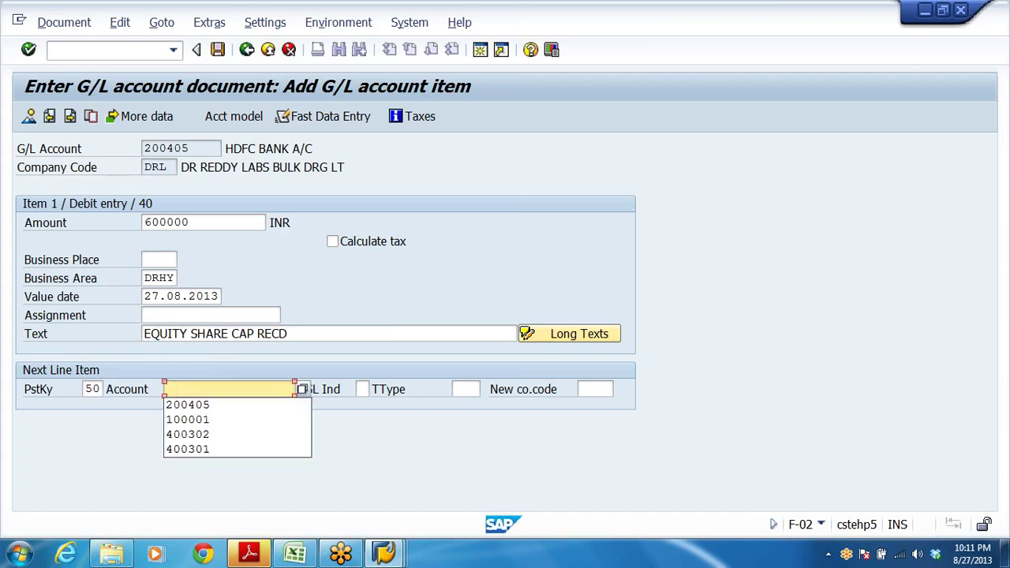
click(194, 419)
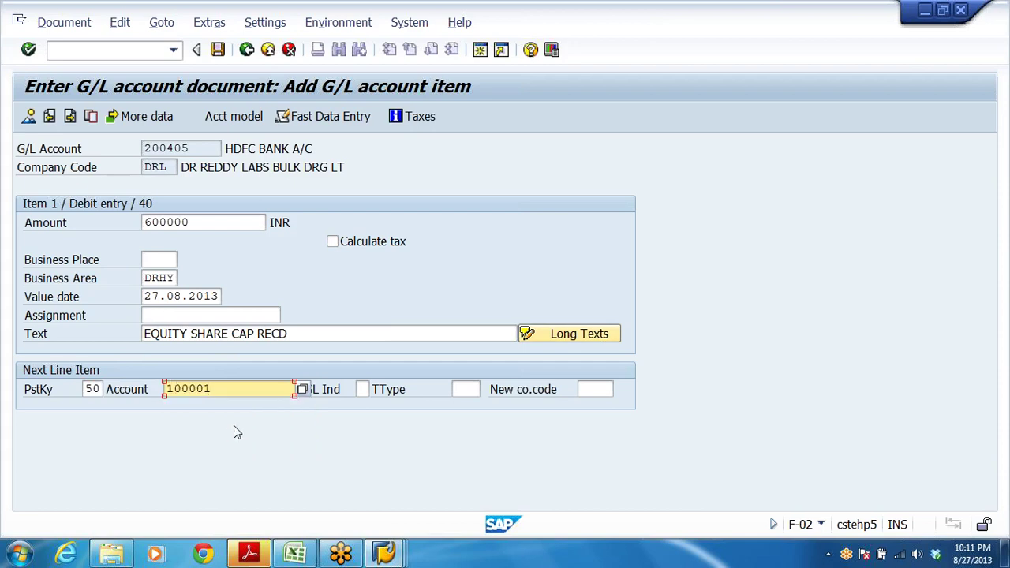
key(Return)
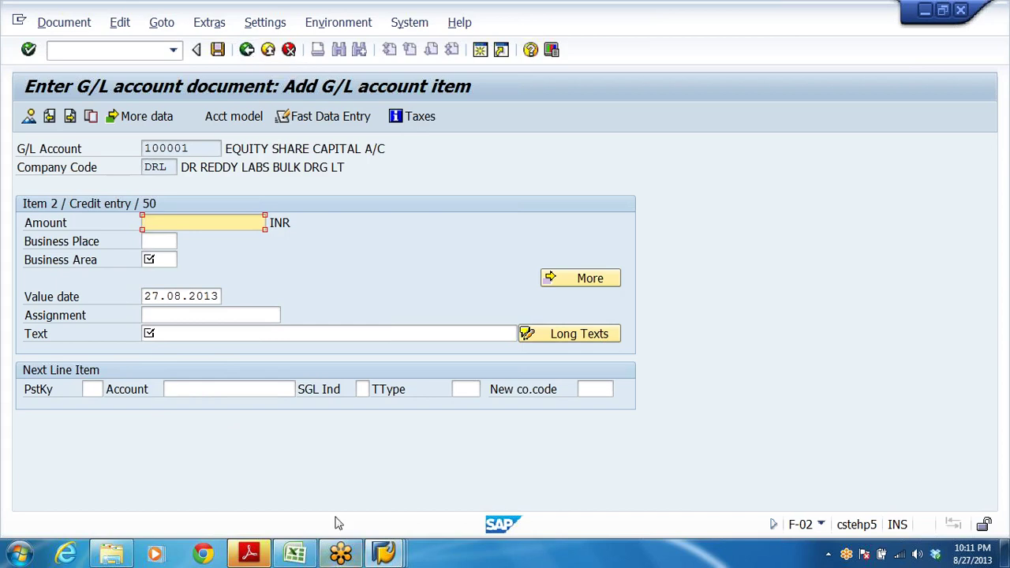
Switch to the Display IMG session and expand Financial Accounting Global Settings (New) down to the contents of its Document node
click(383, 552)
click(292, 494)
click(98, 377)
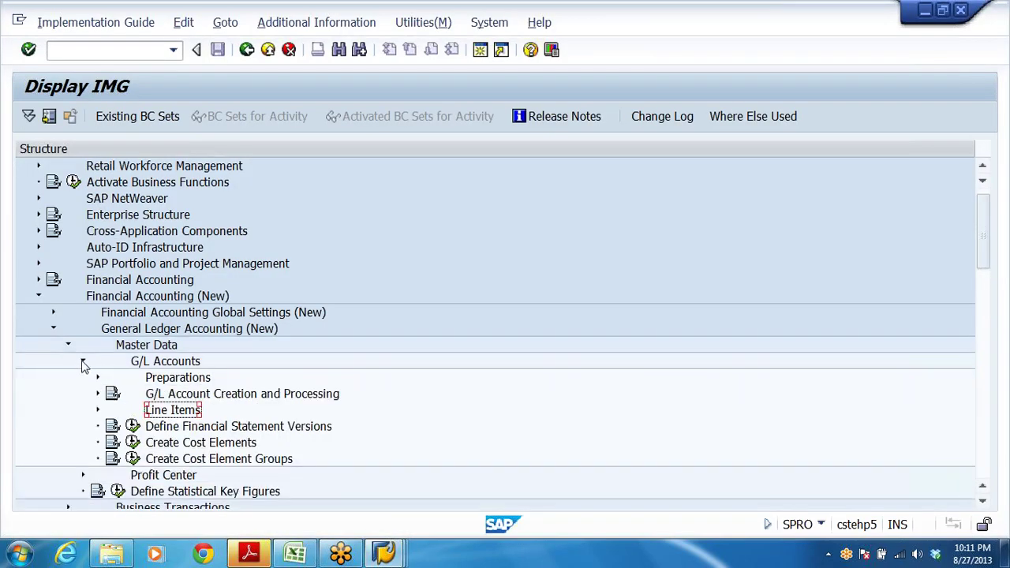
click(83, 361)
click(53, 328)
double_click(142, 316)
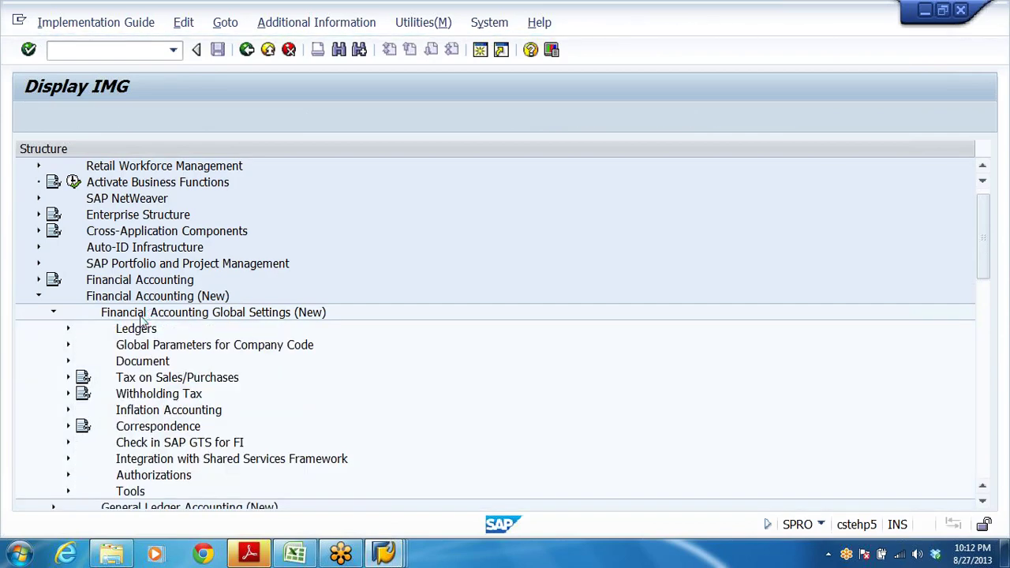
key(Down)
key(Down)
key(Right)
Open Define Tolerance Groups for Employees under Tolerance Groups and browse to the end of its entries
key(Down)
key(Down)
key(Down)
key(Down)
key(Down)
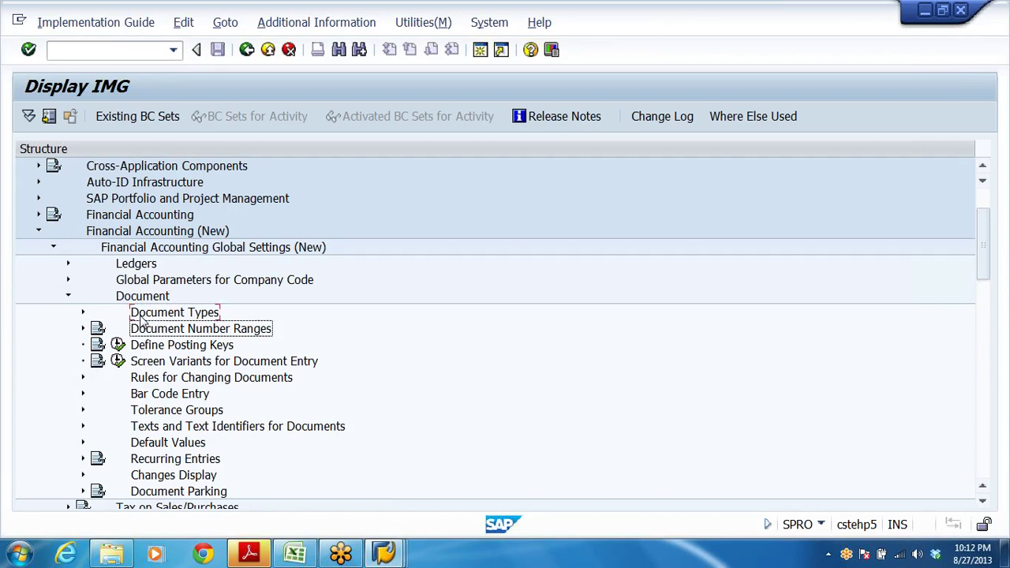
key(Down)
key(Down)
key(Right)
key(Down)
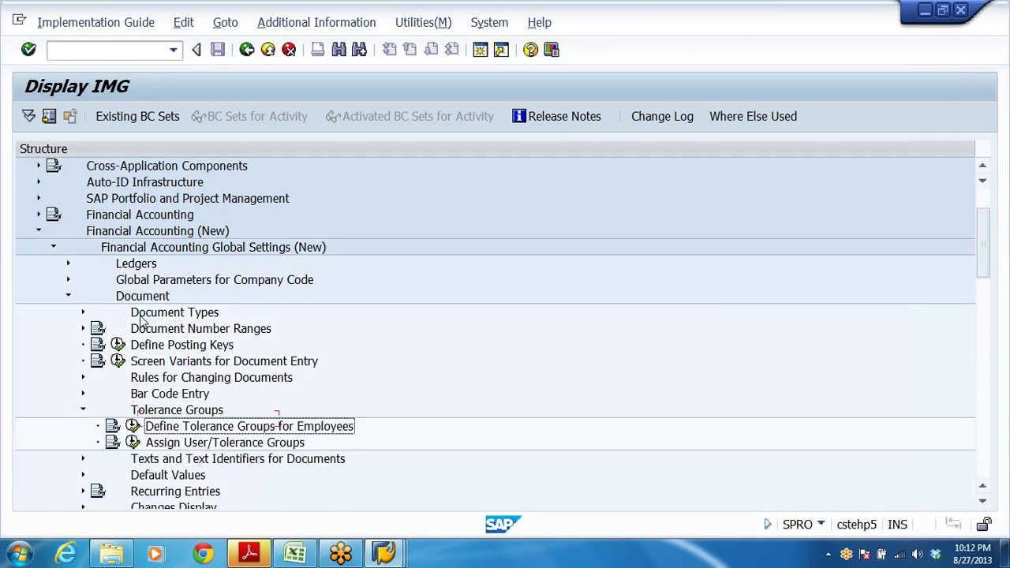
click(132, 427)
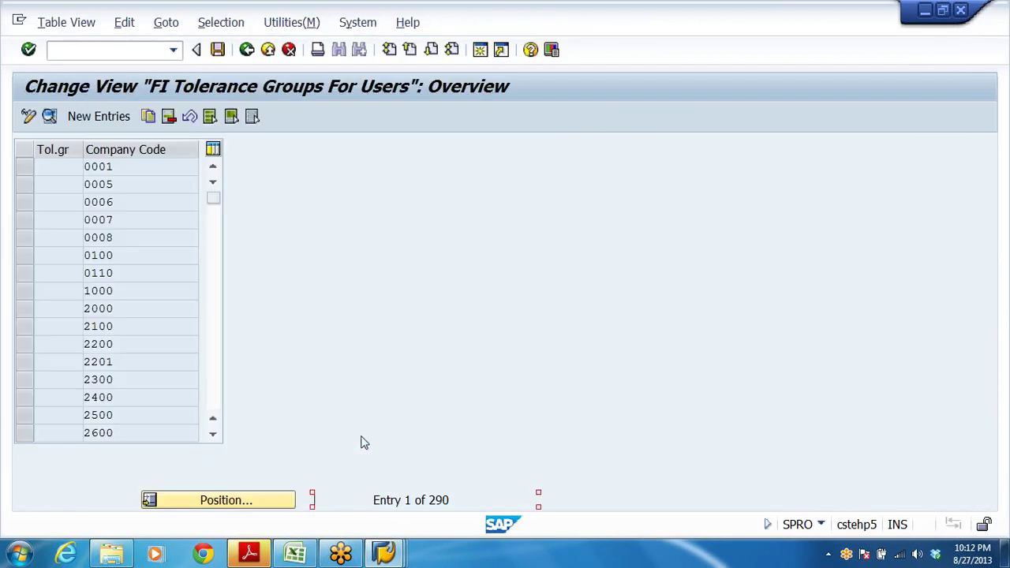
drag(213, 197, 234, 466)
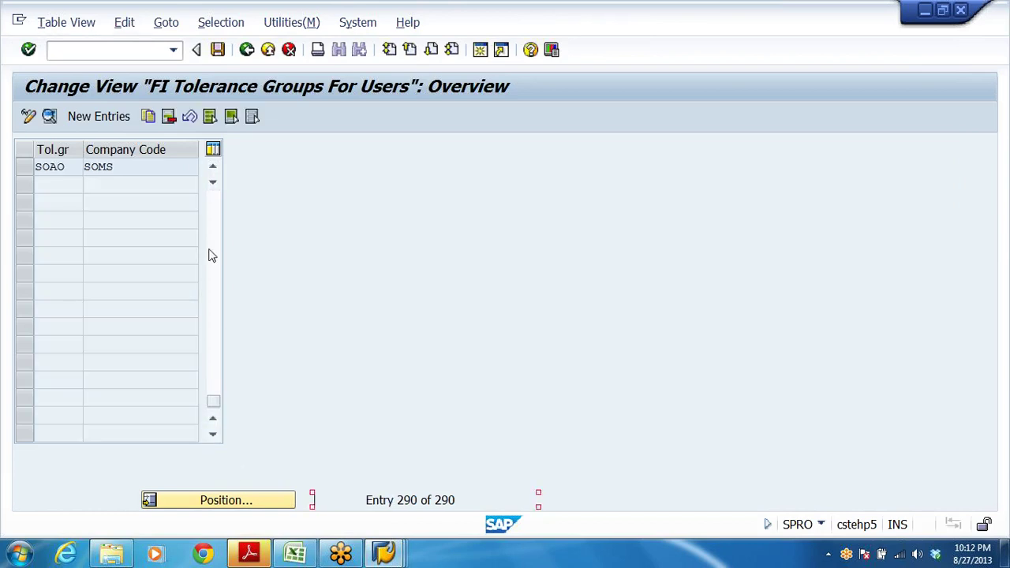
Open the tolerance group details for company code DRL and examine its upper limit for amount per document
click(212, 167)
click(213, 167)
click(213, 166)
click(213, 167)
click(213, 167)
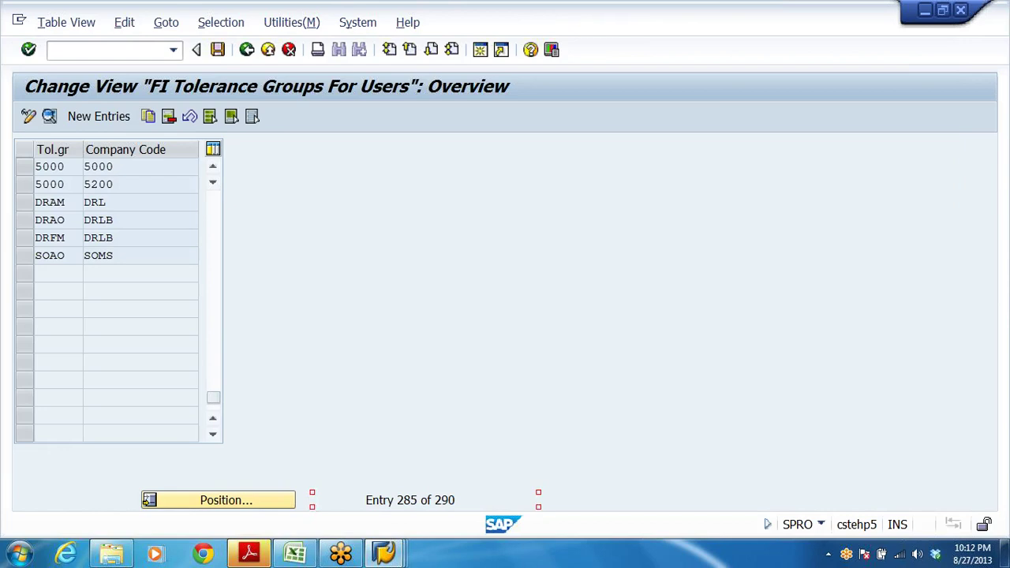
click(199, 203)
click(61, 203)
double_click(120, 203)
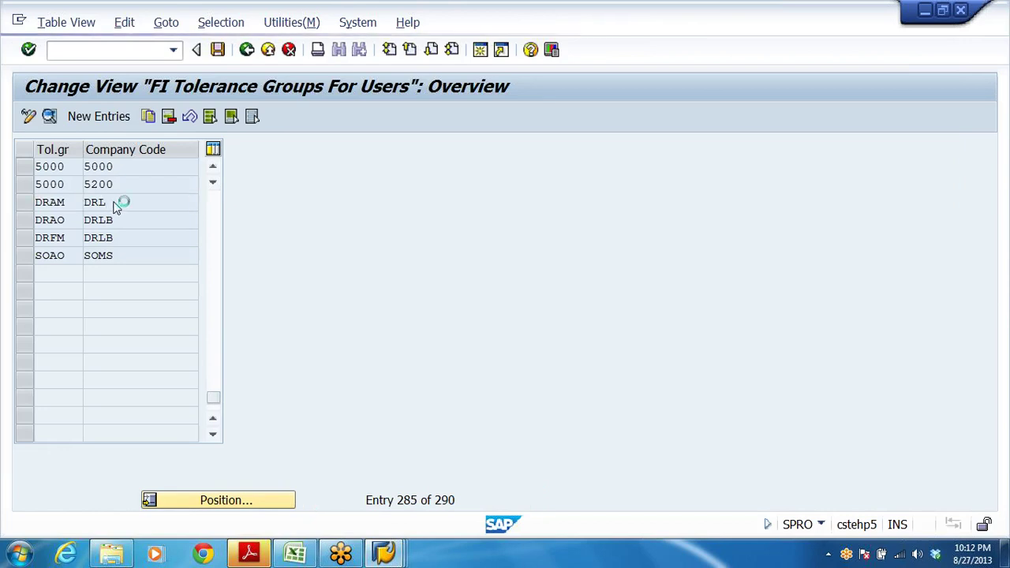
click(368, 241)
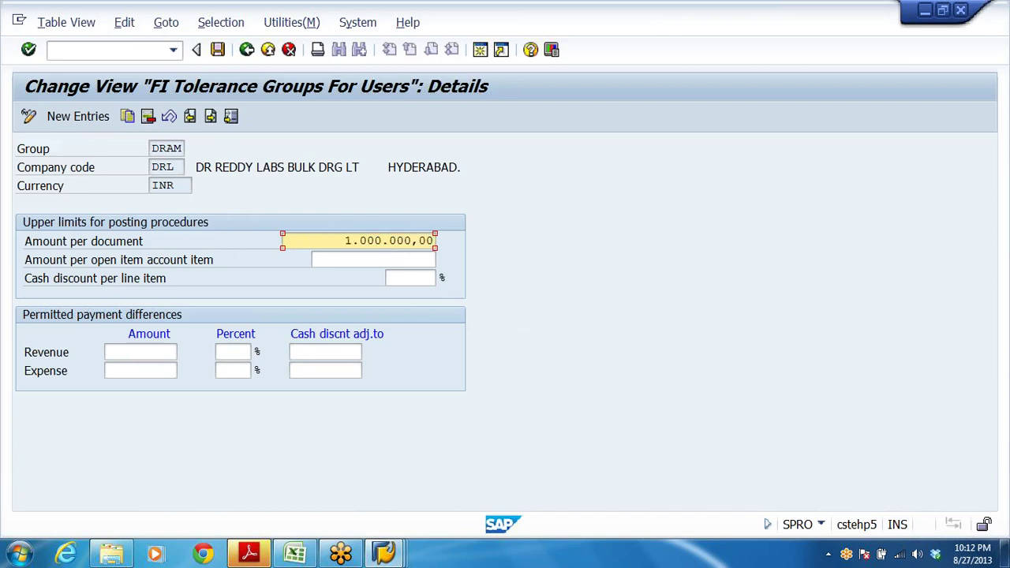
drag(344, 241, 513, 251)
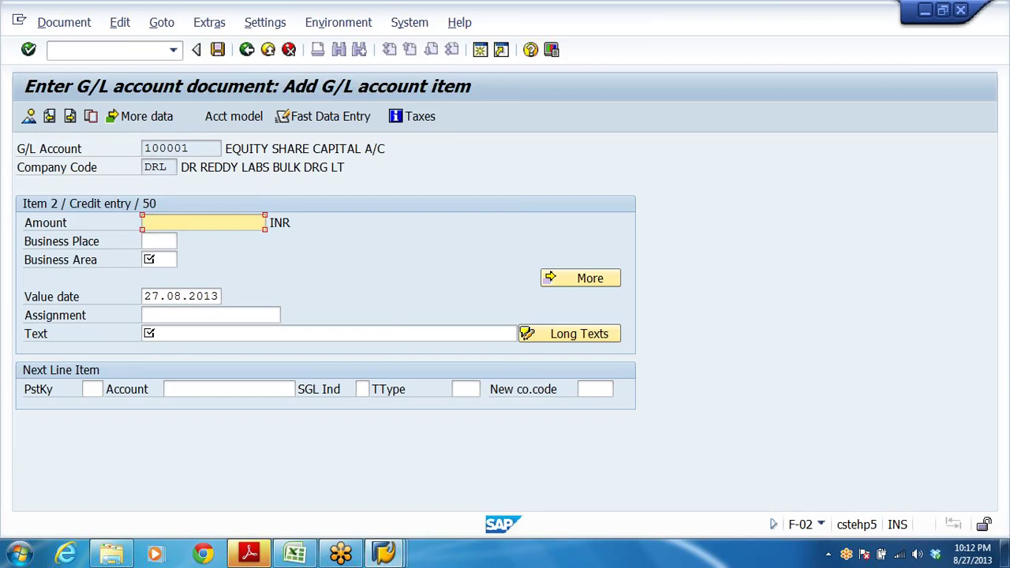
Fill in the credit item with amount 1100000, business area DRHY and text EQUITY SHARE CAP RECD, and request the document overview
text(1100000)
key(Tab)
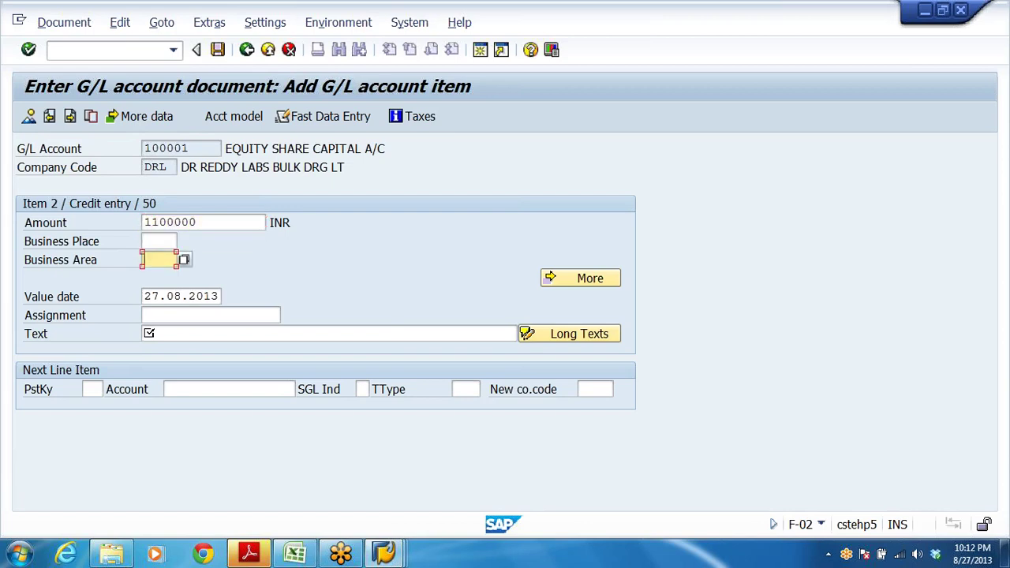
key(shift+Tab)
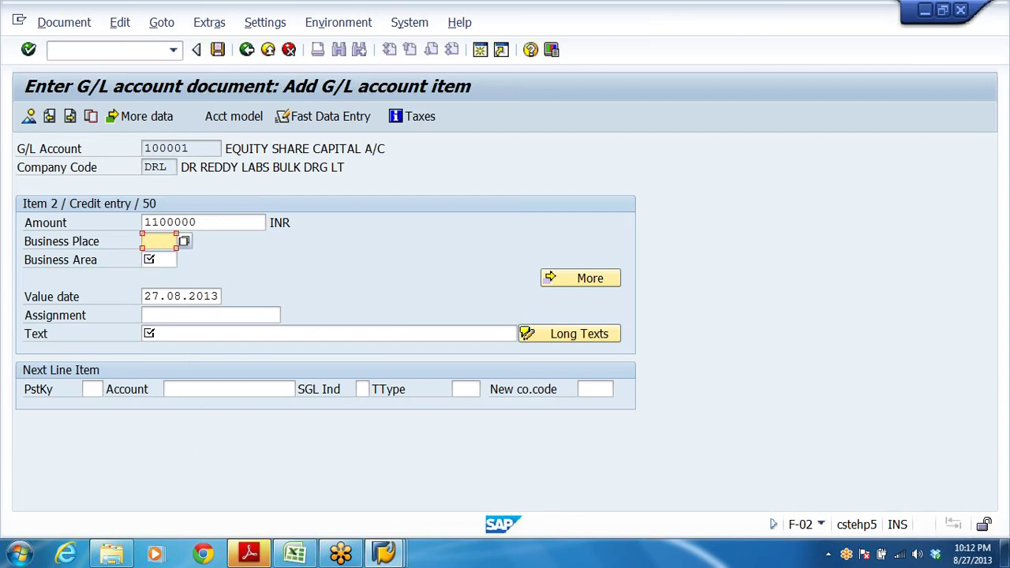
click(219, 447)
key(Return)
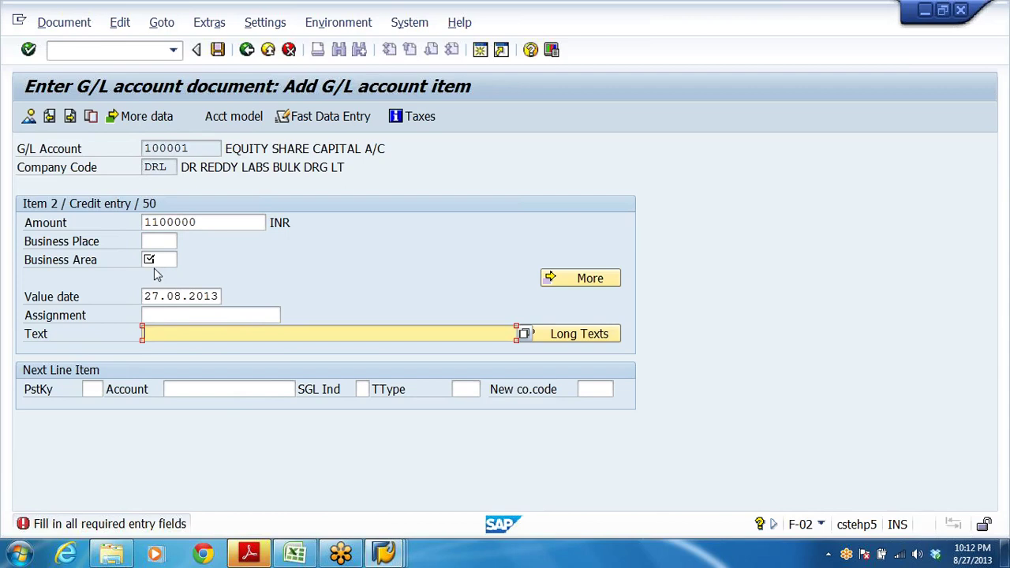
key(BackSpace)
click(190, 351)
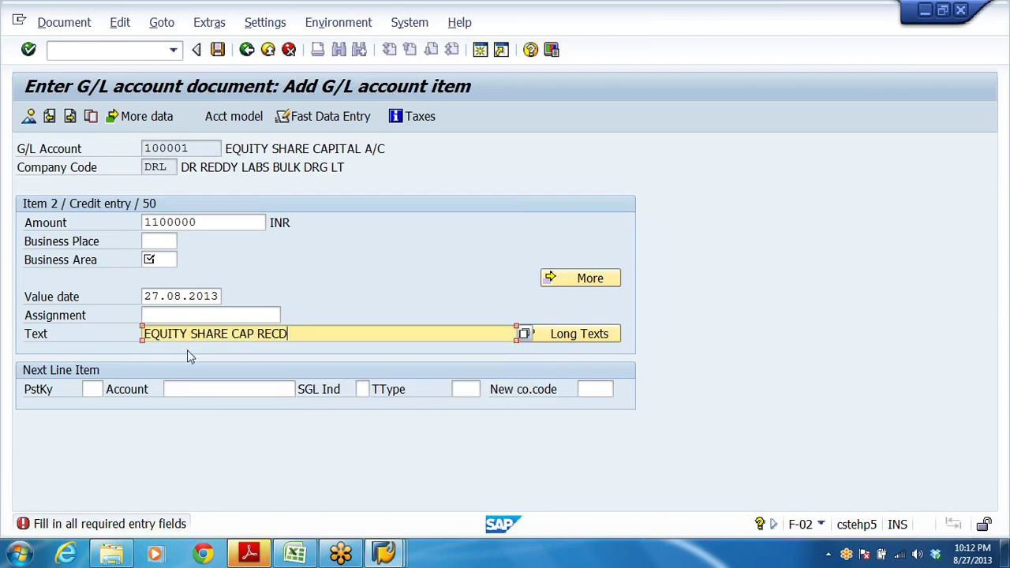
click(158, 260)
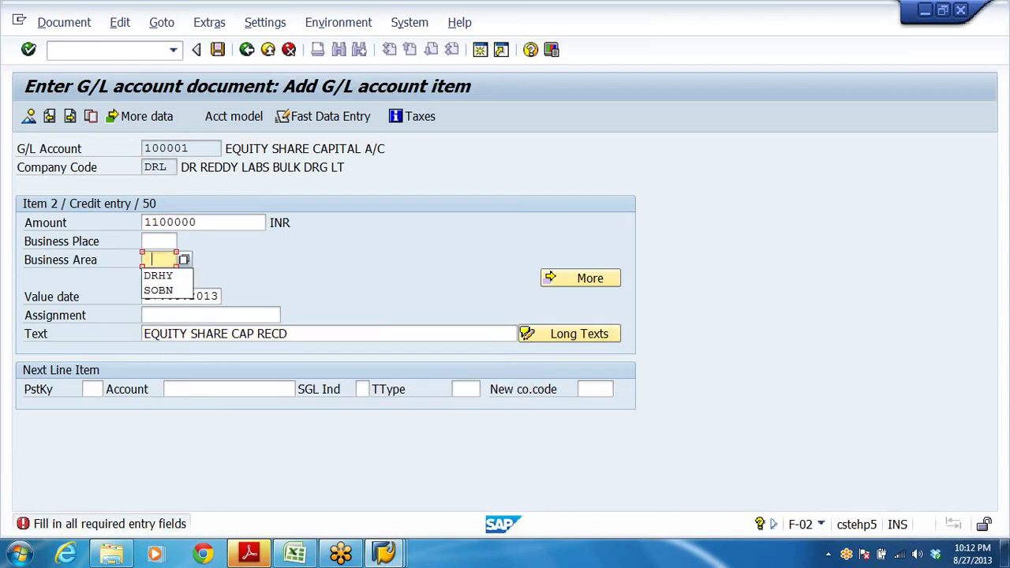
click(166, 276)
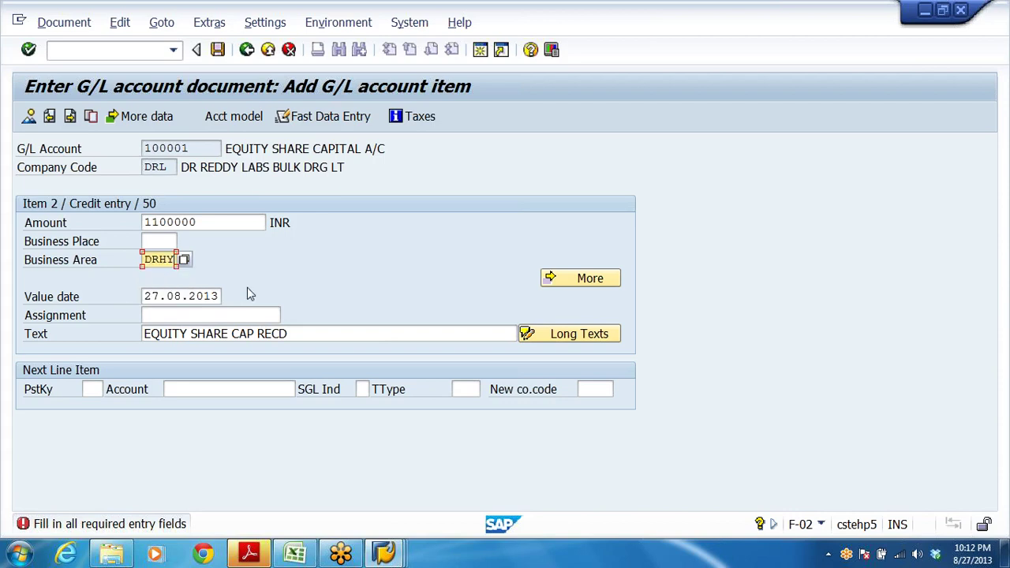
click(30, 117)
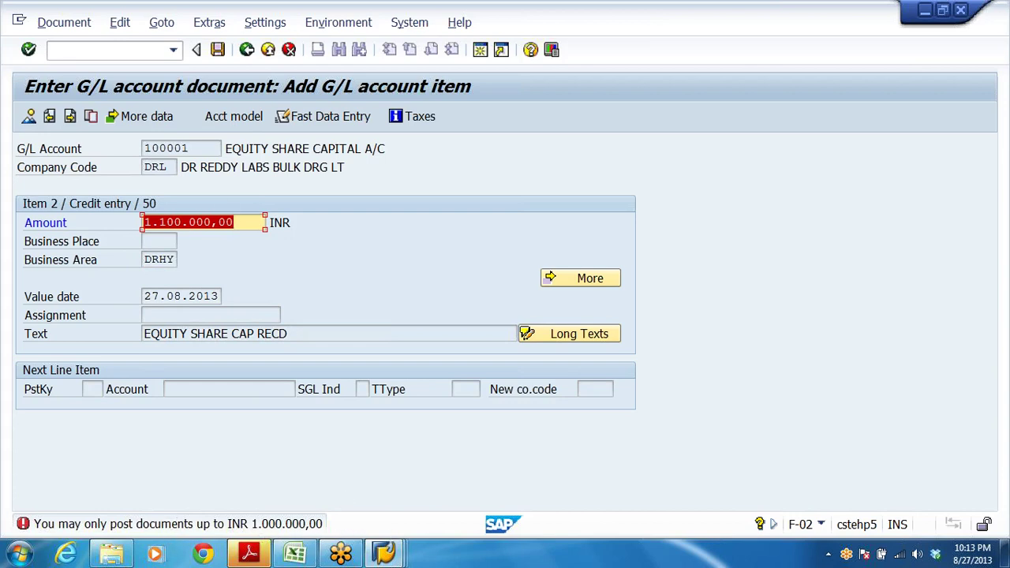
Set the credit item's amount to 1000000 and go to the document overview
key(End)
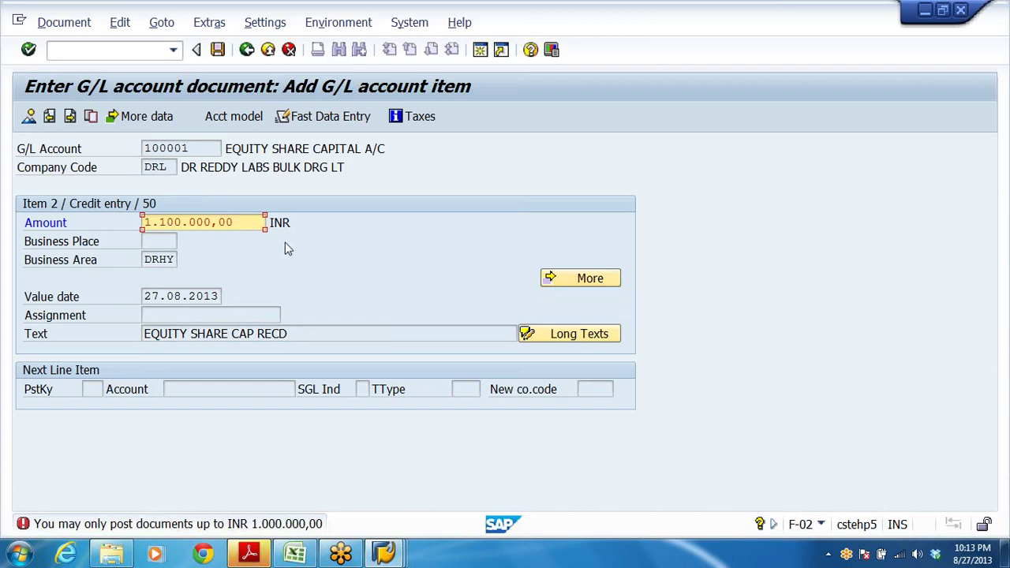
drag(234, 223, 4, 229)
text(1000000)
click(29, 116)
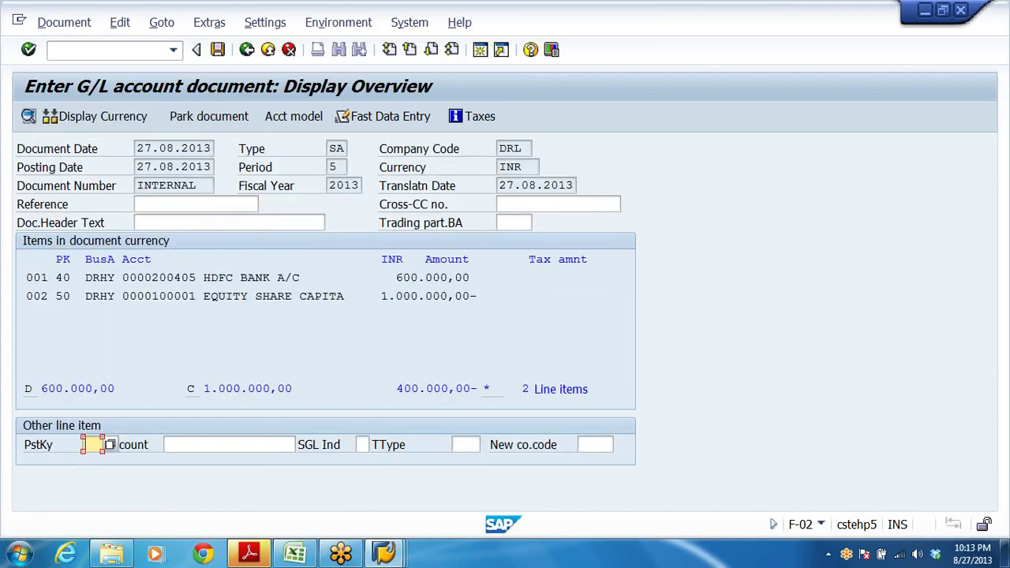
Open the HDFC BANK A/C debit item, set its amount to 1000000 and return to the document overview
double_click(292, 277)
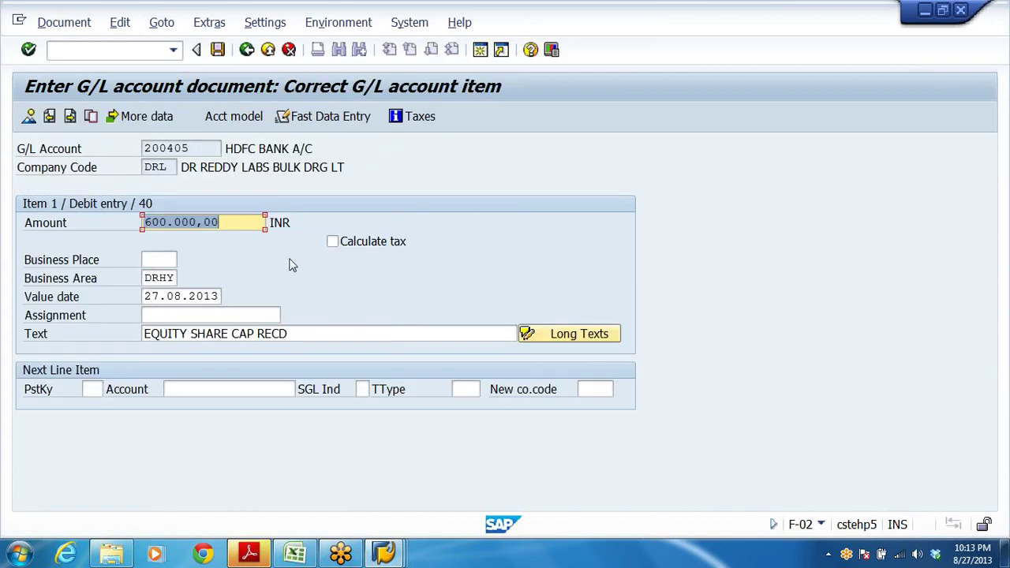
click(260, 227)
key(shift+Home)
key(Delete)
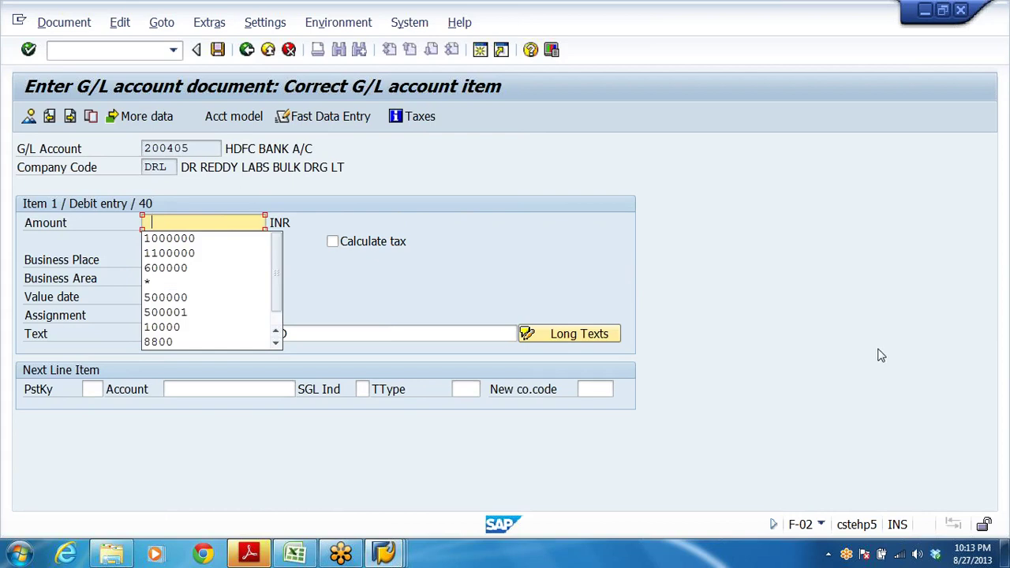
click(198, 238)
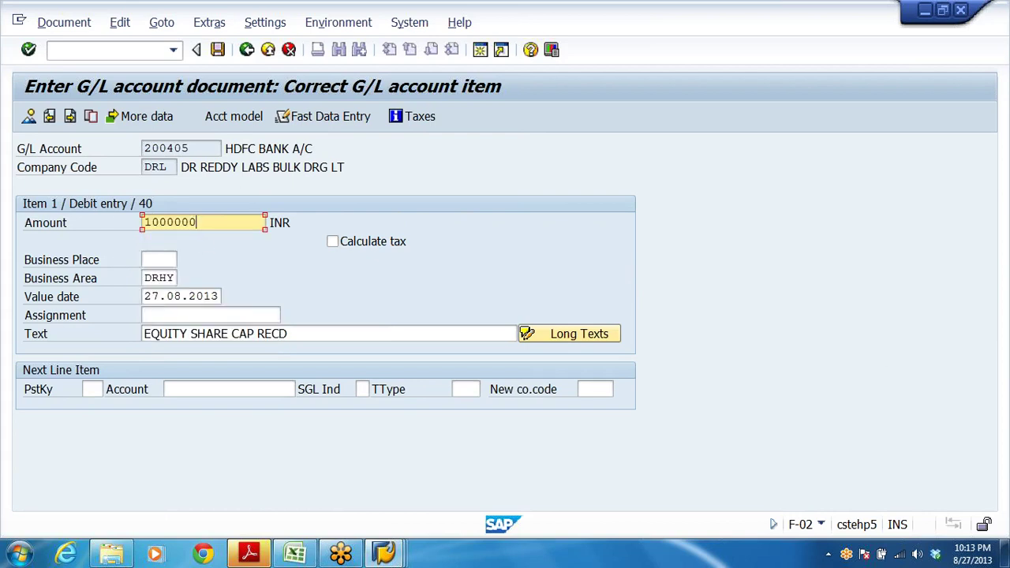
click(28, 117)
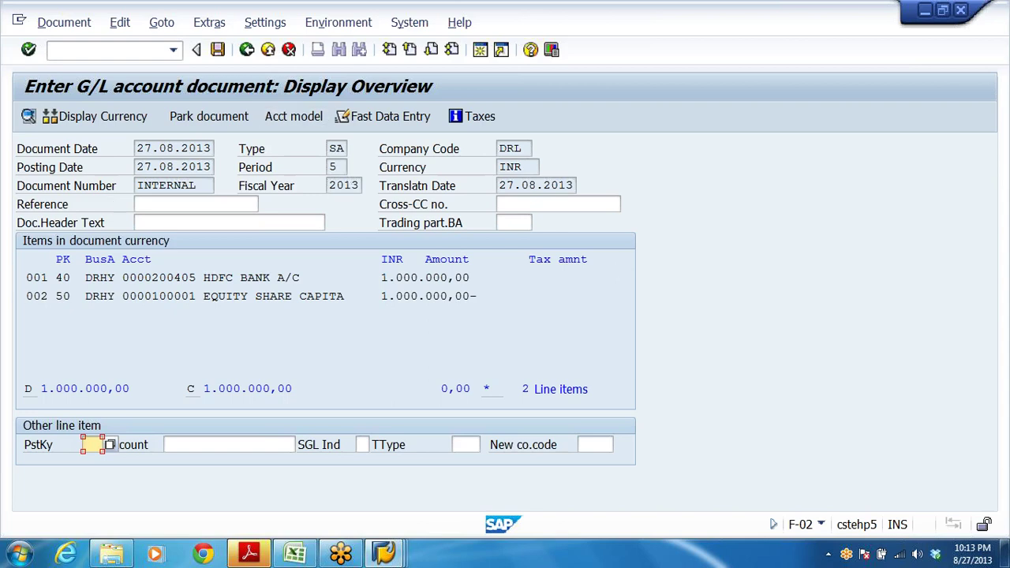
Check the posting keys, accounts and amounts of both line items, and post the document
click(62, 277)
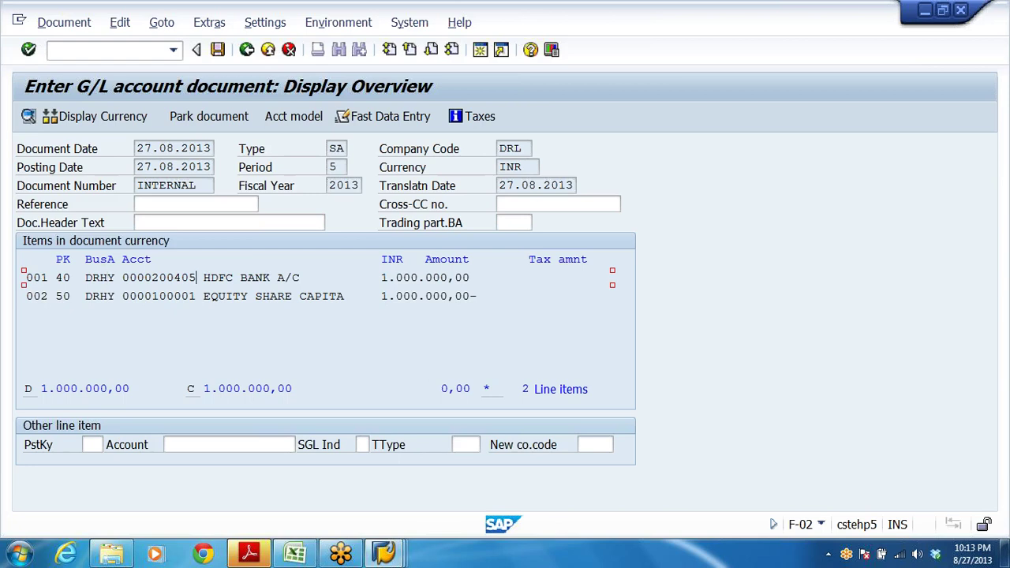
drag(316, 278, 189, 278)
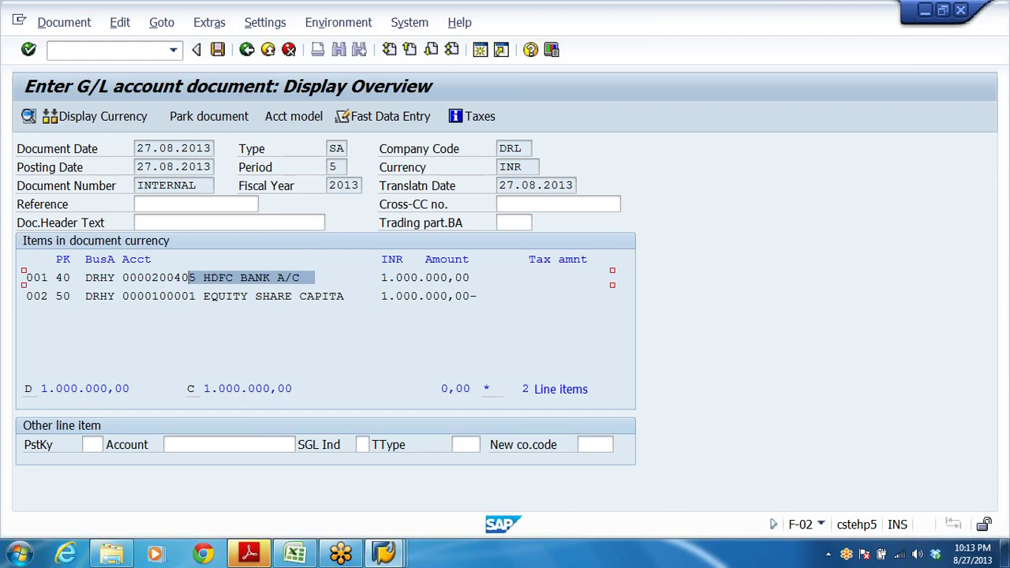
drag(471, 278, 387, 278)
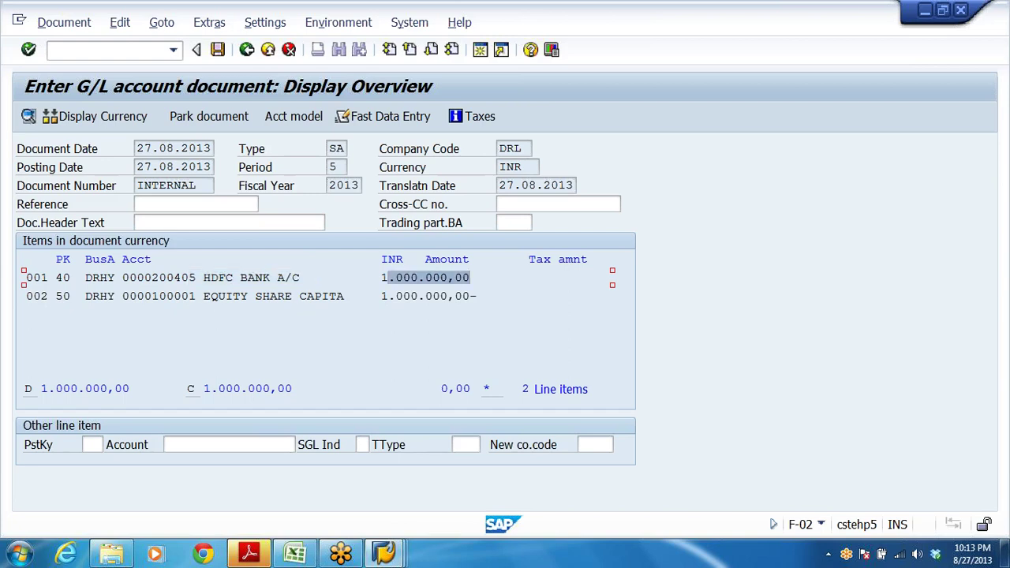
drag(360, 296, 150, 296)
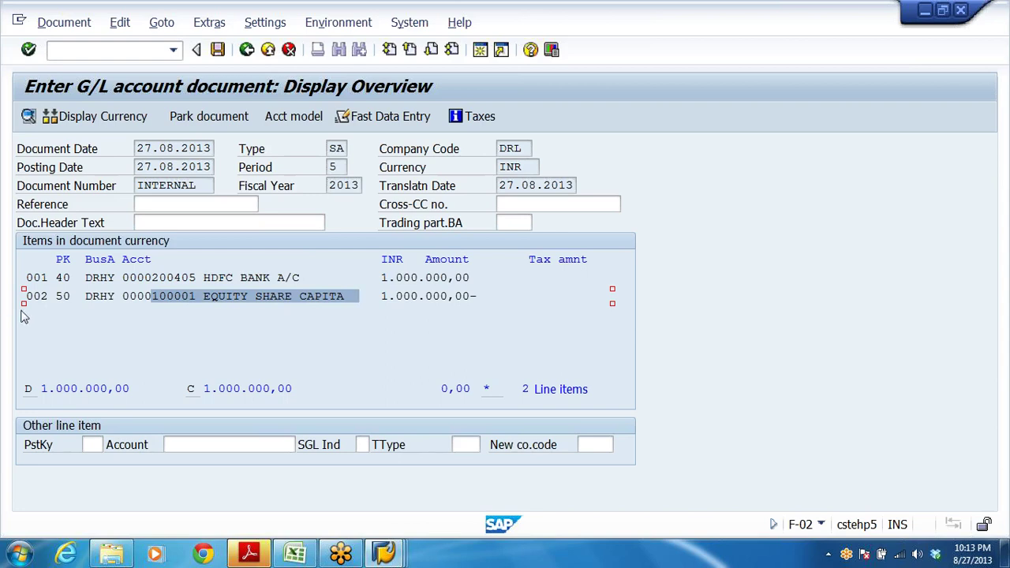
click(64, 295)
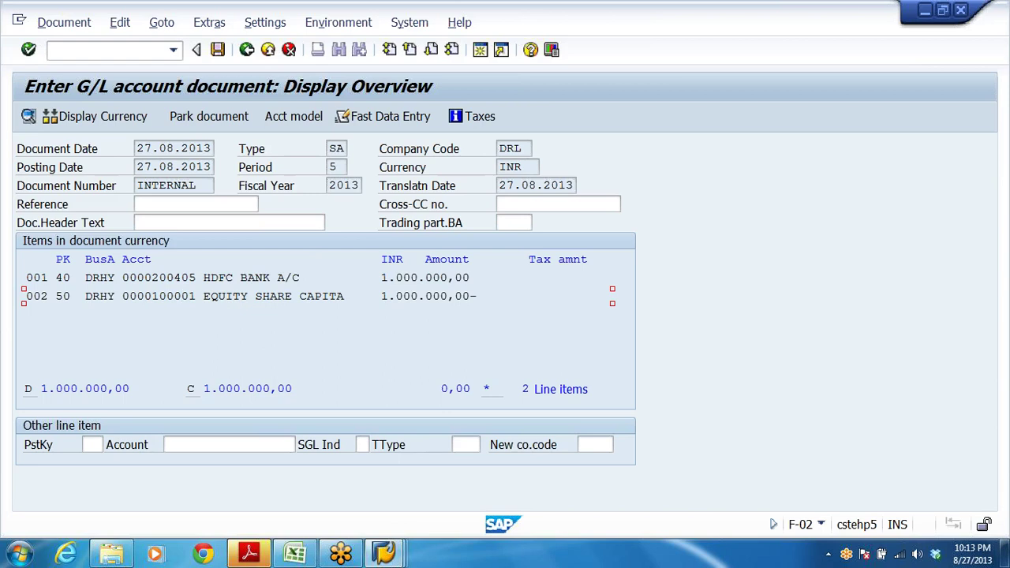
click(418, 296)
click(220, 51)
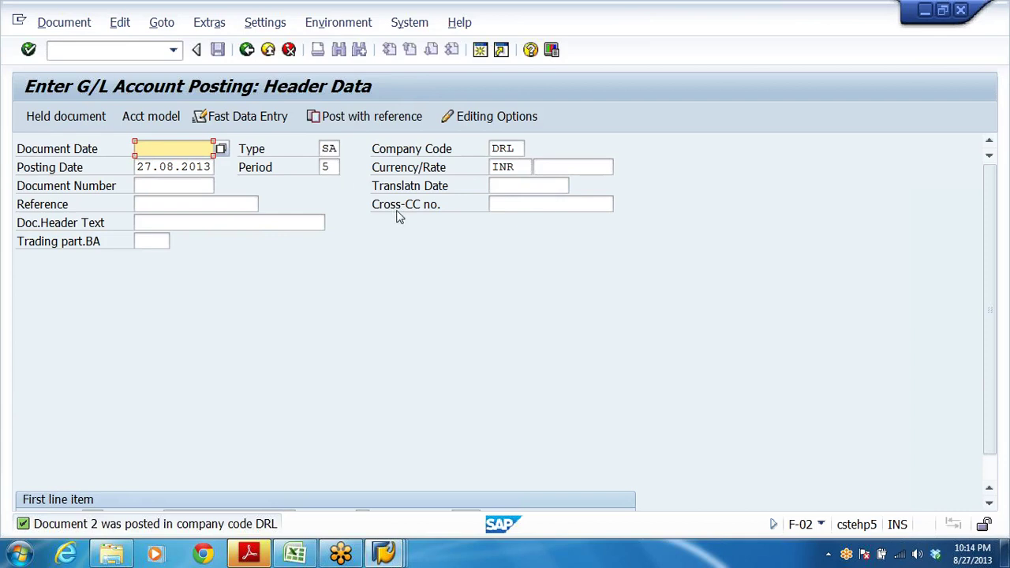
Exit the posting entry to SAP Easy Access and select F-02 - General Posting under Document Entry
click(268, 50)
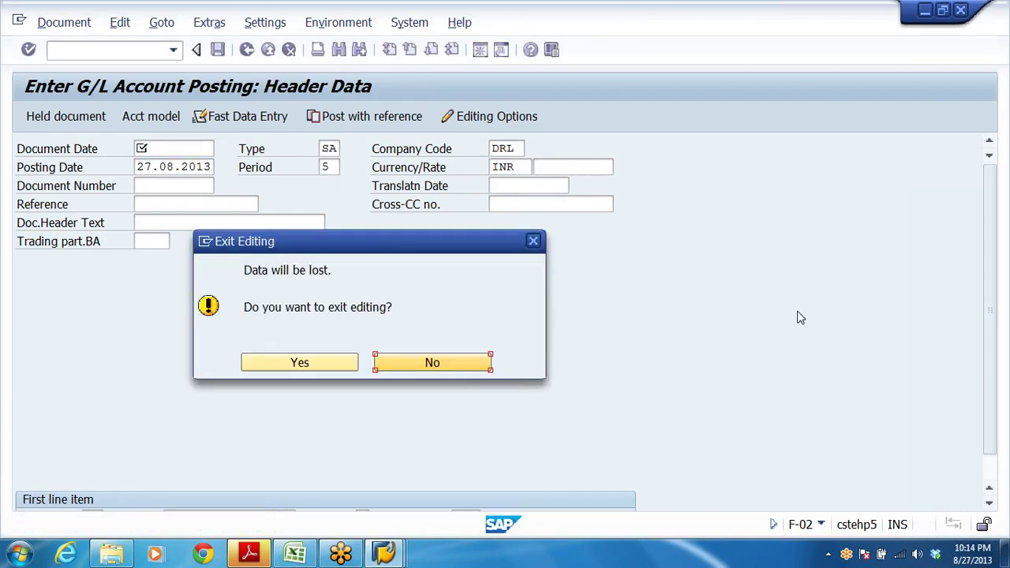
click(273, 362)
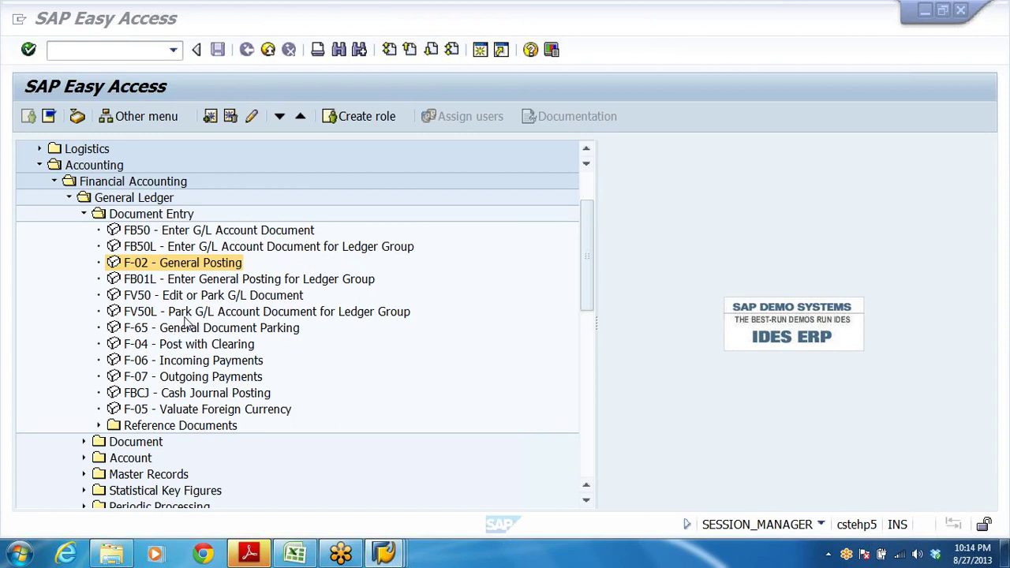
click(83, 214)
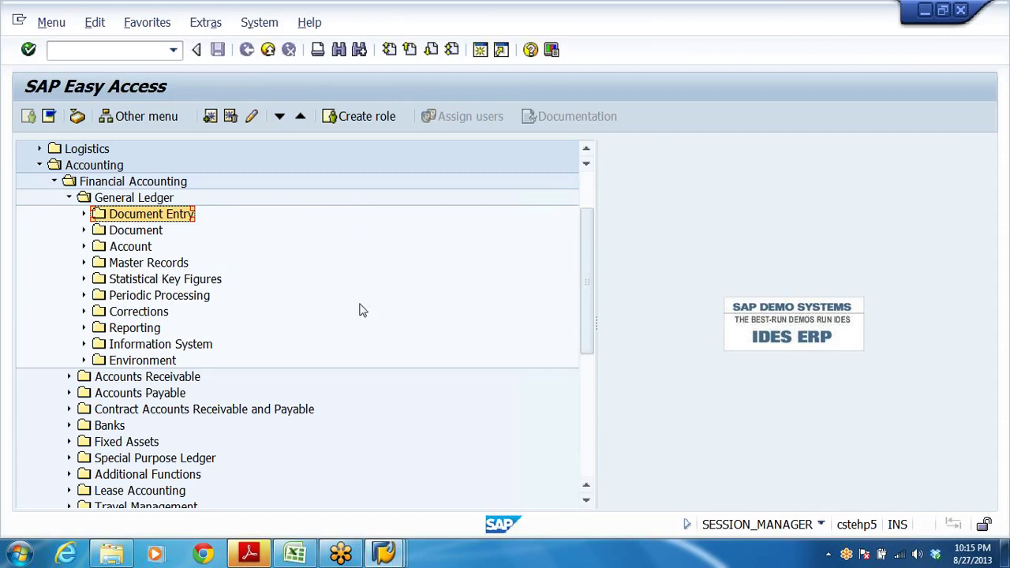
click(249, 552)
click(249, 552)
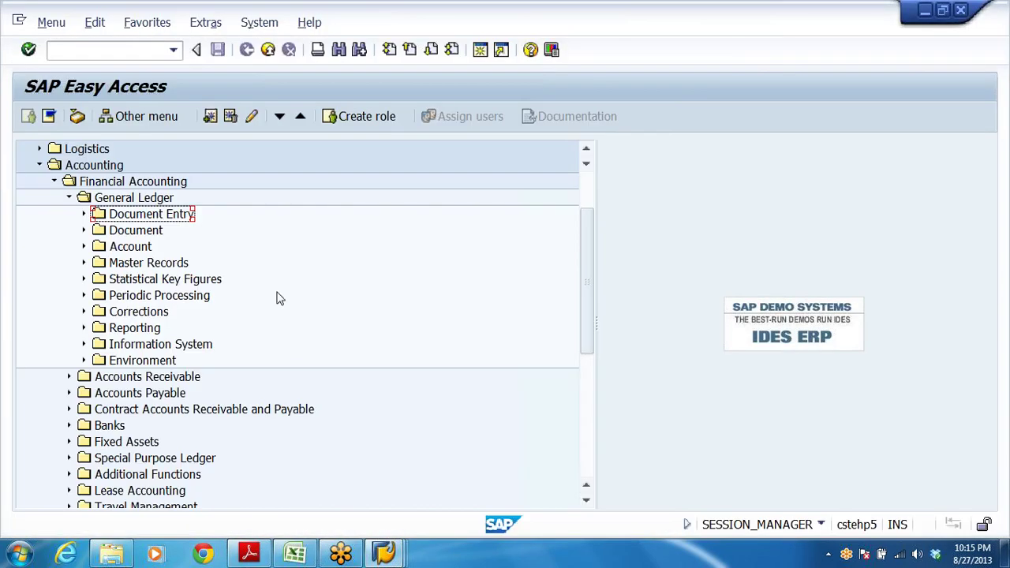
double_click(129, 220)
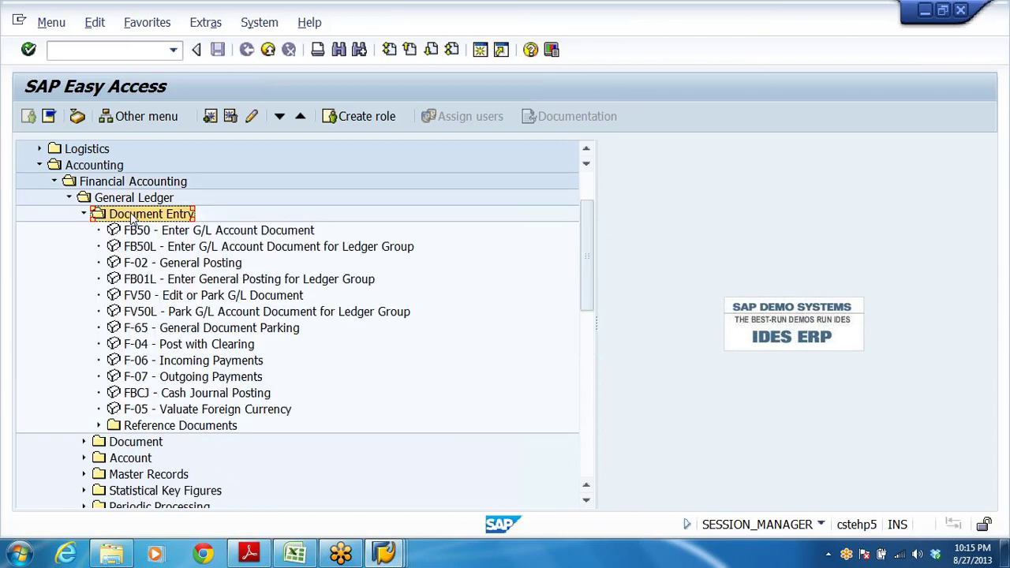
key(Down)
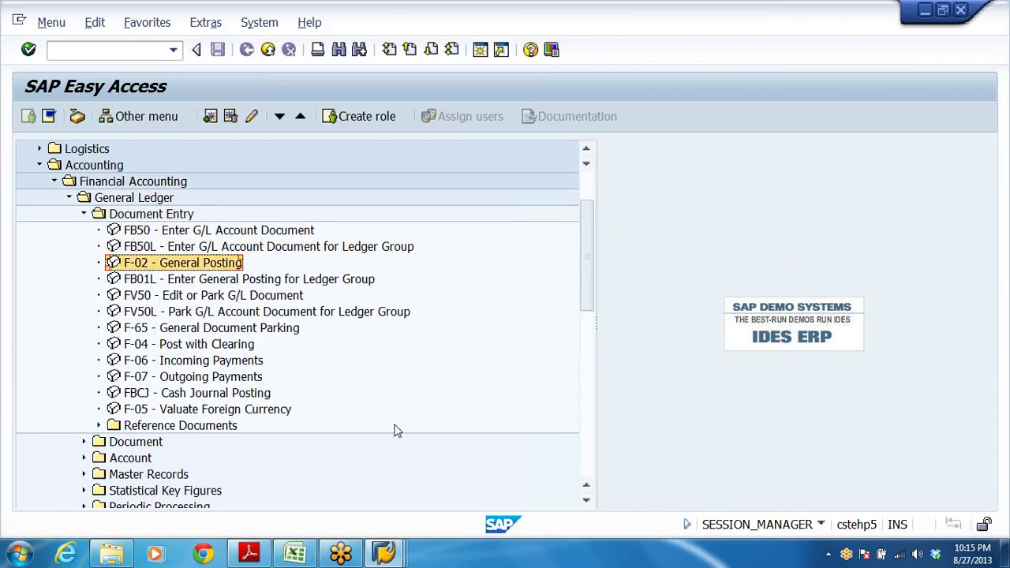
Switch to the DRL_GRP workbook in Excel and examine the accounts, amounts and narration of the office rent journal entry
click(297, 554)
scroll(292, 355, down, 4)
click(241, 288)
scroll(241, 288, up, 2)
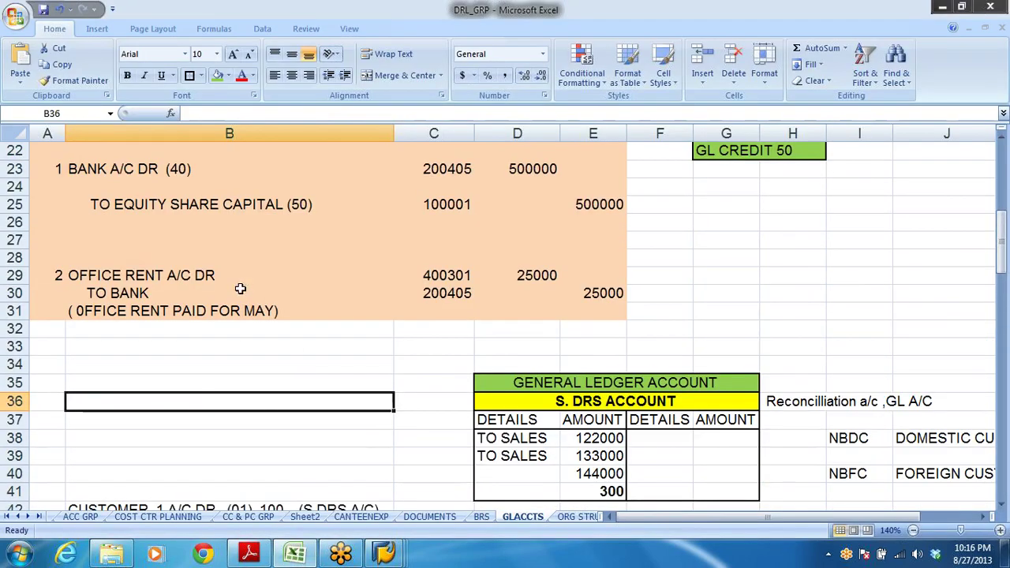
click(120, 278)
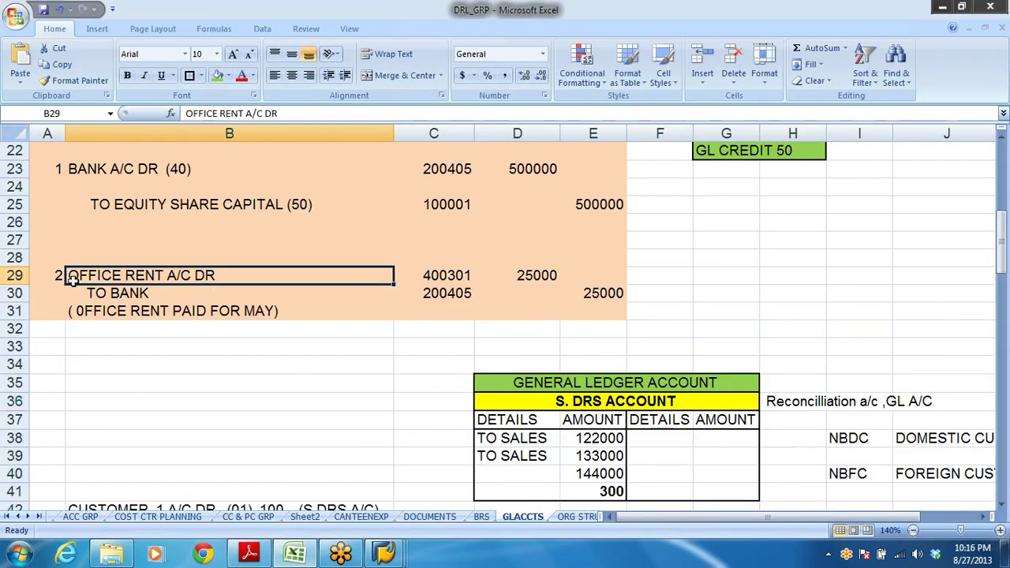
drag(210, 275, 209, 294)
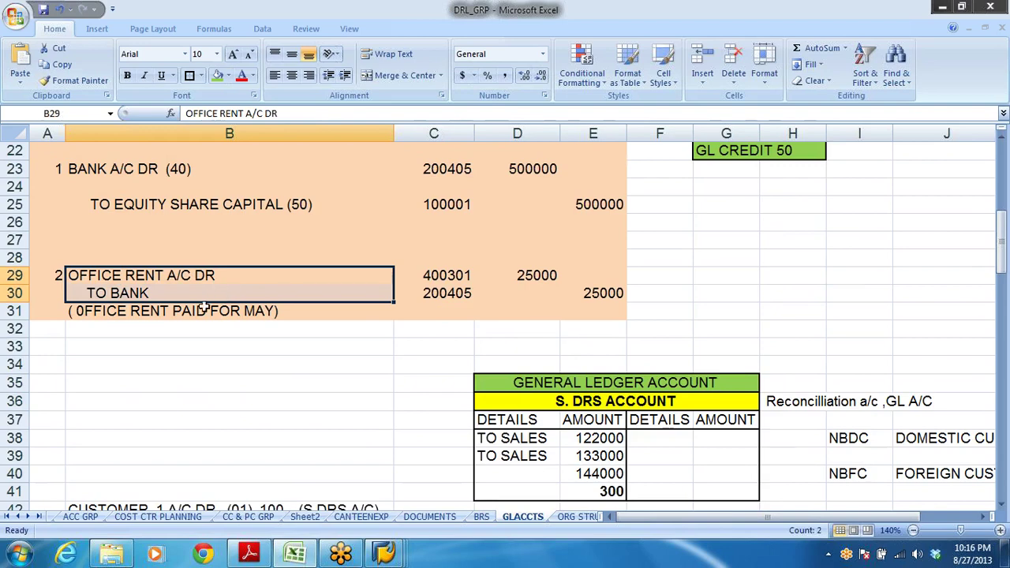
click(120, 311)
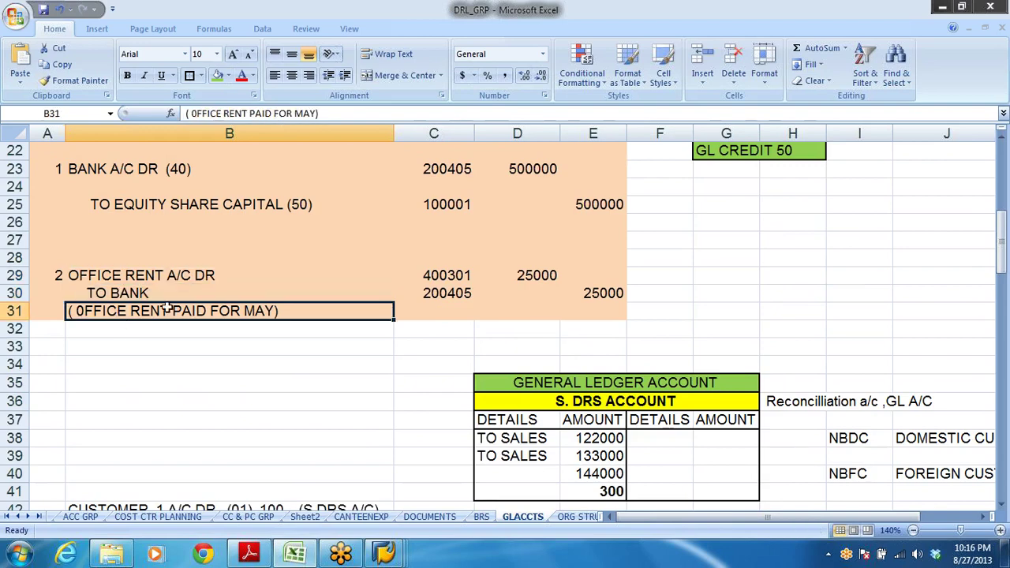
drag(440, 276, 521, 276)
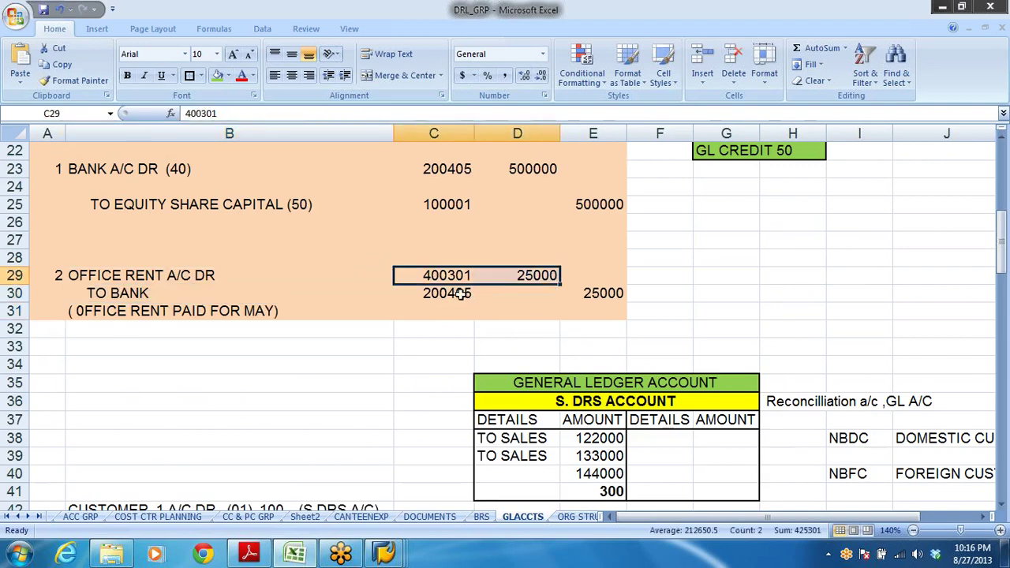
drag(446, 292, 509, 294)
click(456, 293)
click(527, 277)
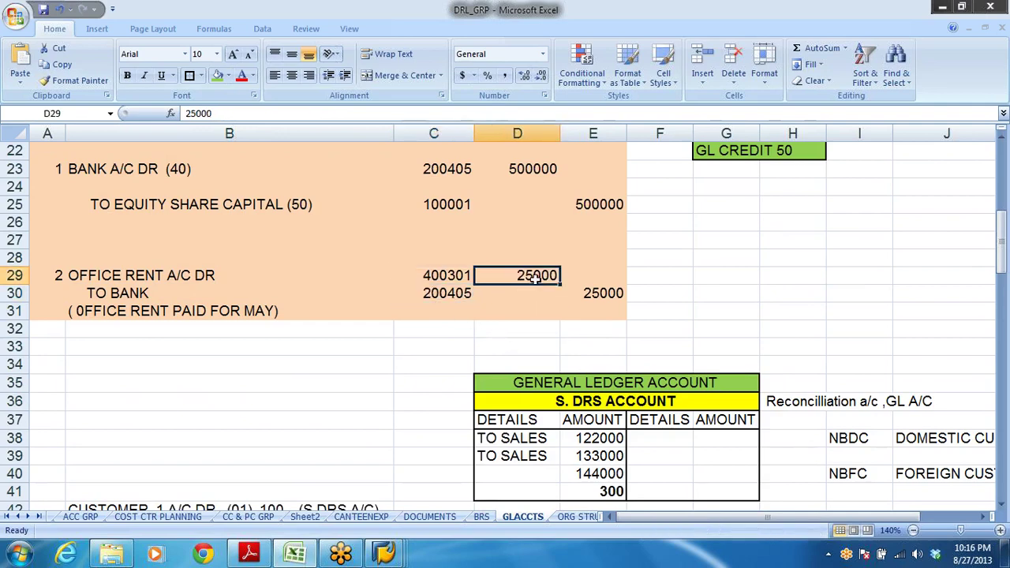
Check the credit amount and the debit account of the office rent entry, and switch back to SAP Easy Access
click(580, 291)
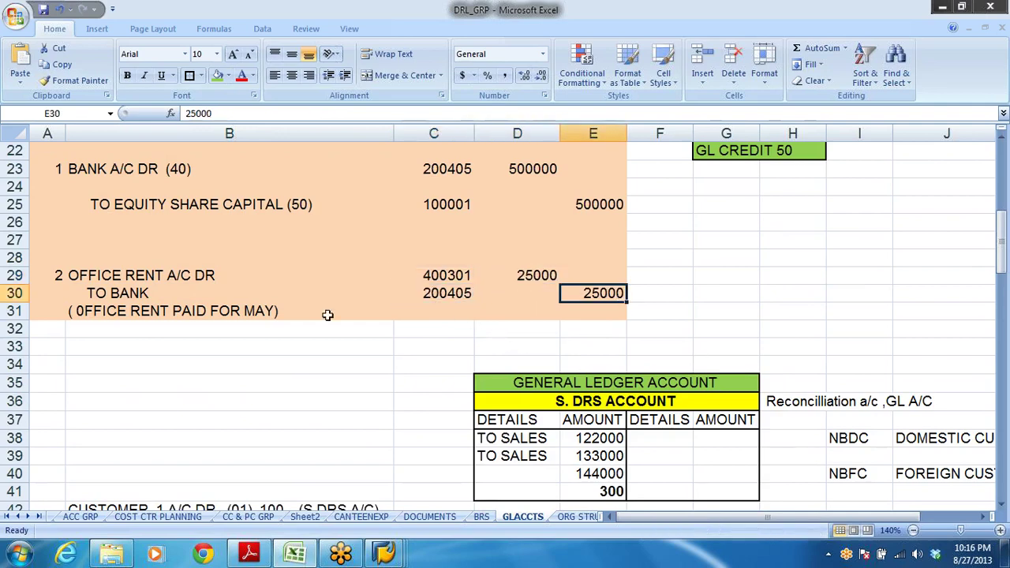
click(157, 274)
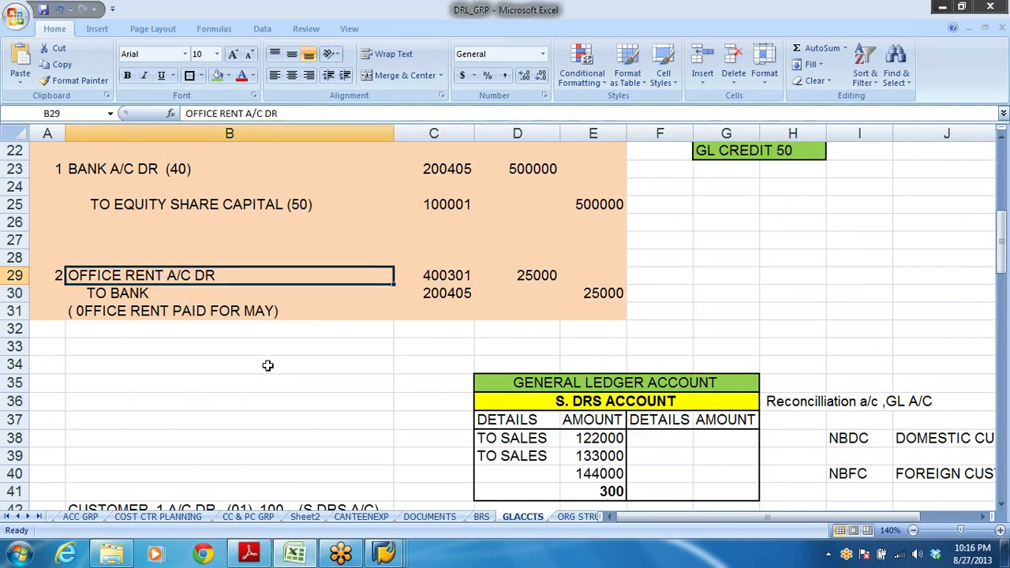
key(alt+Tab)
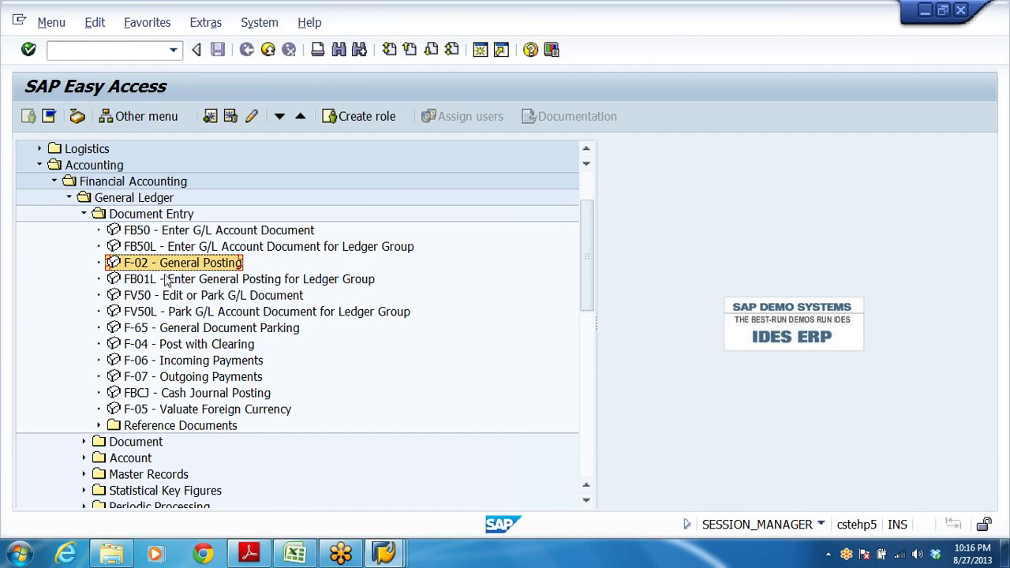
Start F-02 - General Posting and set the document date to 27.08.2013 for company code DRL
double_click(138, 268)
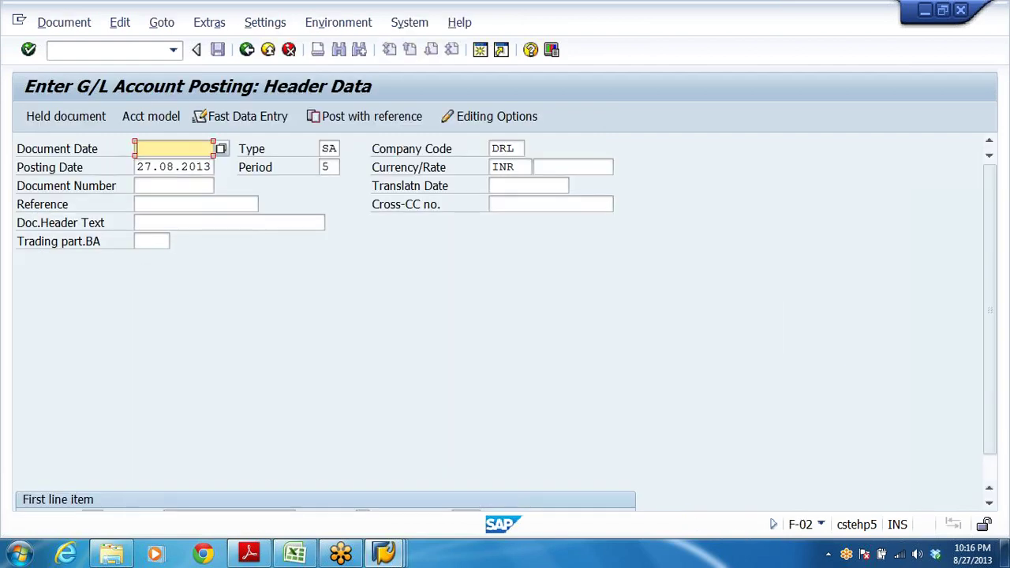
text(27.08.2013)
click(513, 148)
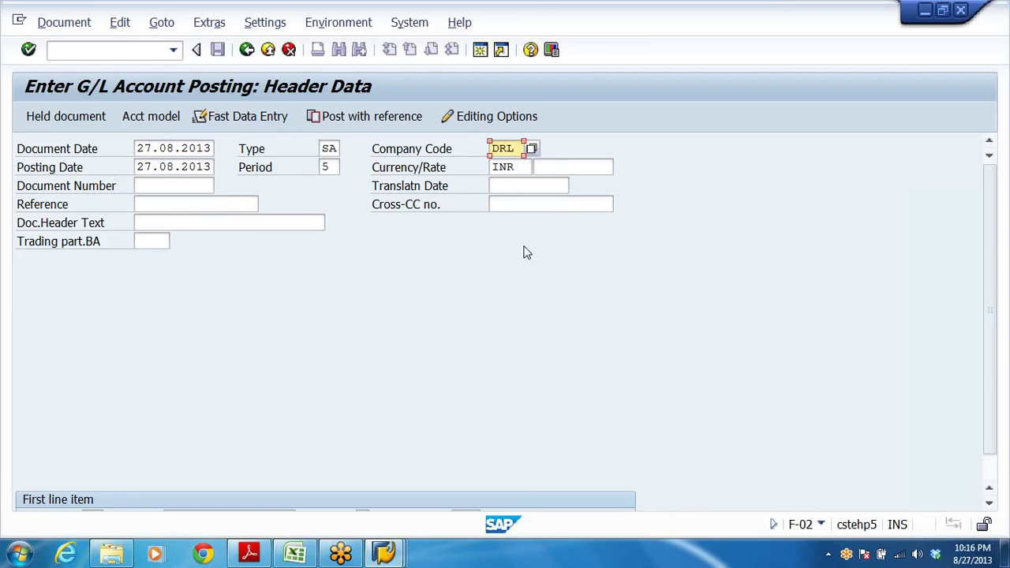
Define the first line item with posting key 40 and G/L account 400301 OFFICE RENT, and continue to its item details
scroll(347, 307, down, 1)
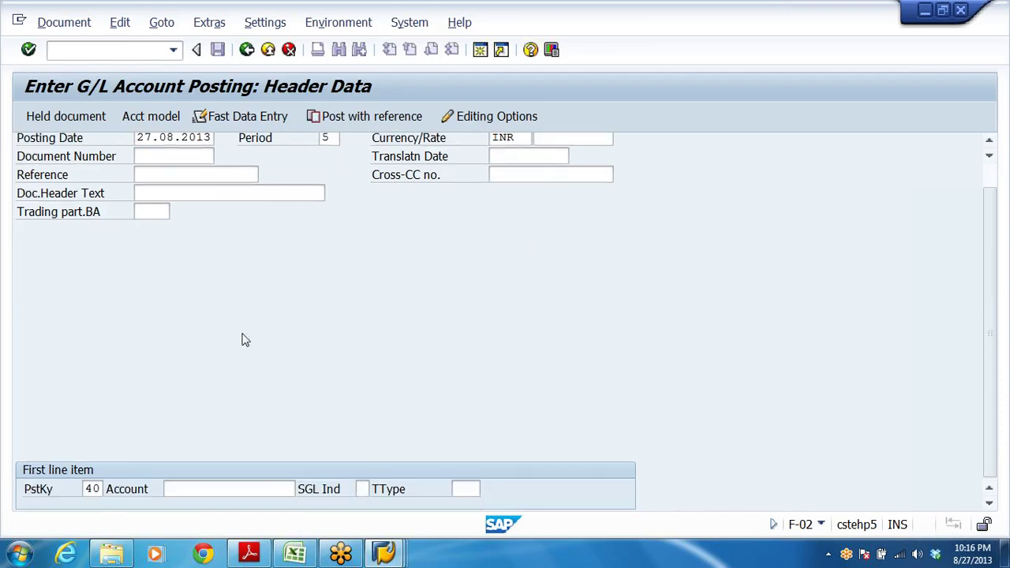
click(96, 489)
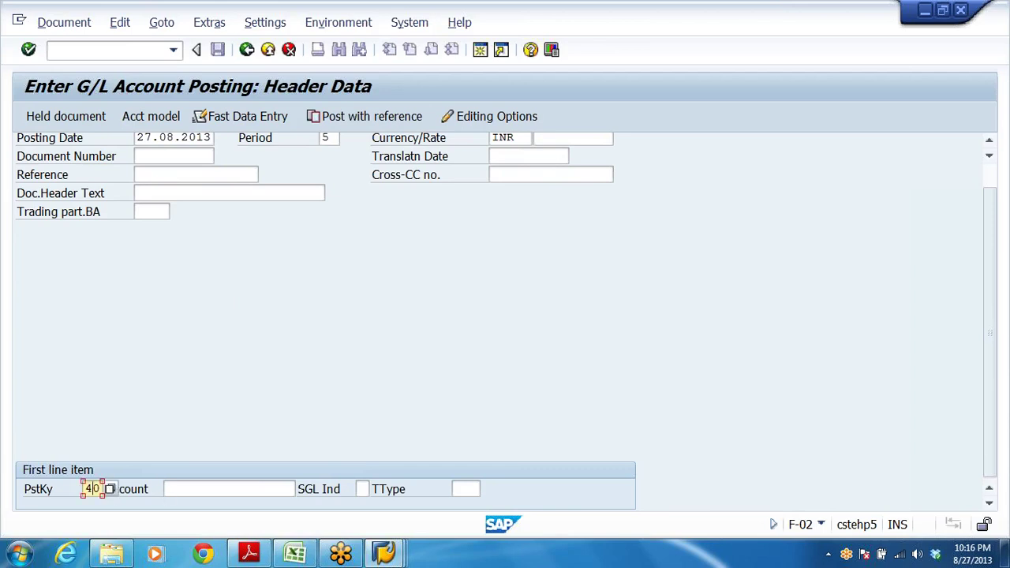
click(229, 488)
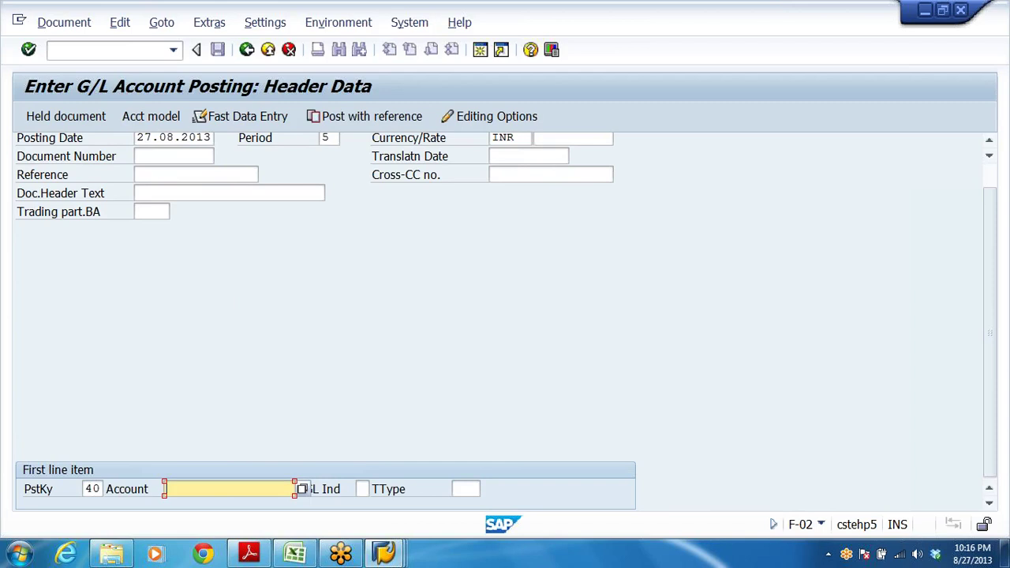
click(305, 489)
key(Return)
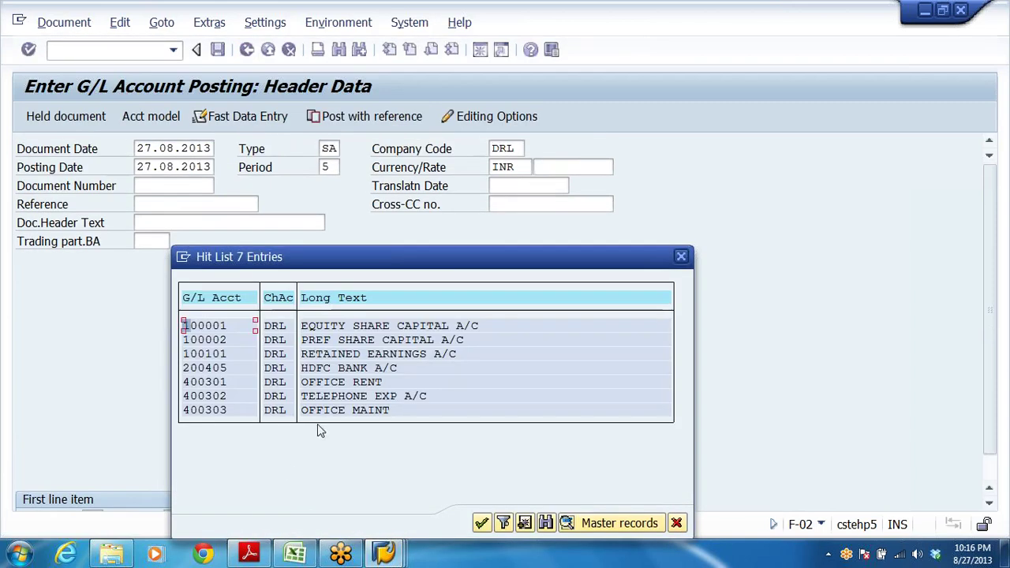
click(202, 384)
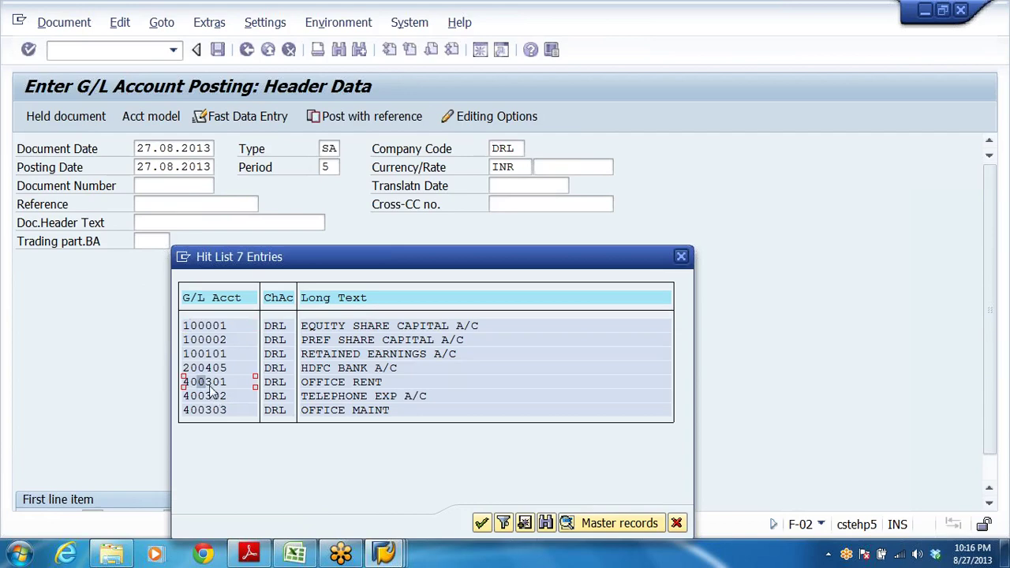
double_click(209, 387)
key(Return)
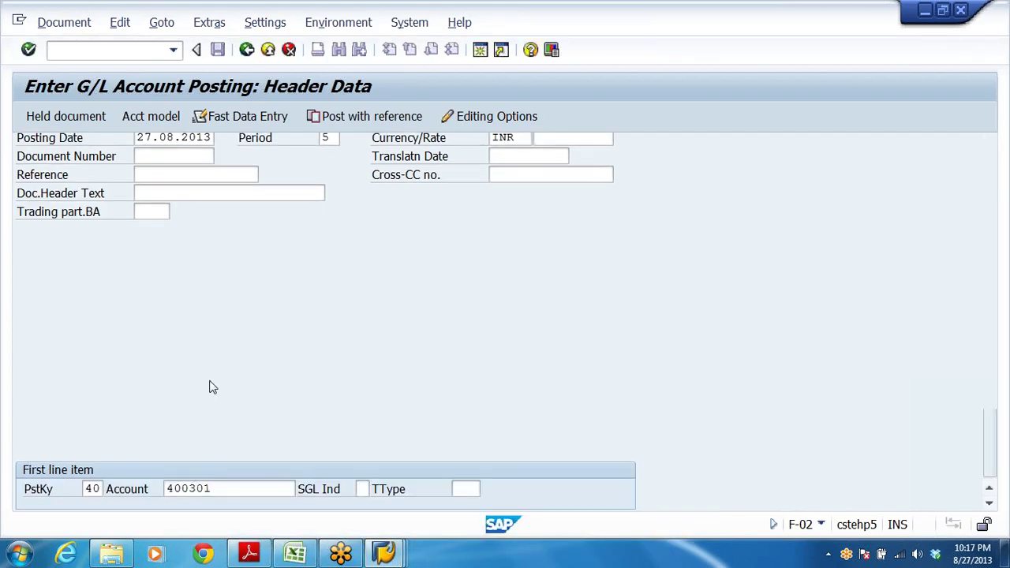
Fill in the office rent debit item with amount 25000, business area DRHY and text "OFFICE RENT PAID FOR THE MONTH OF JULY"
click(268, 148)
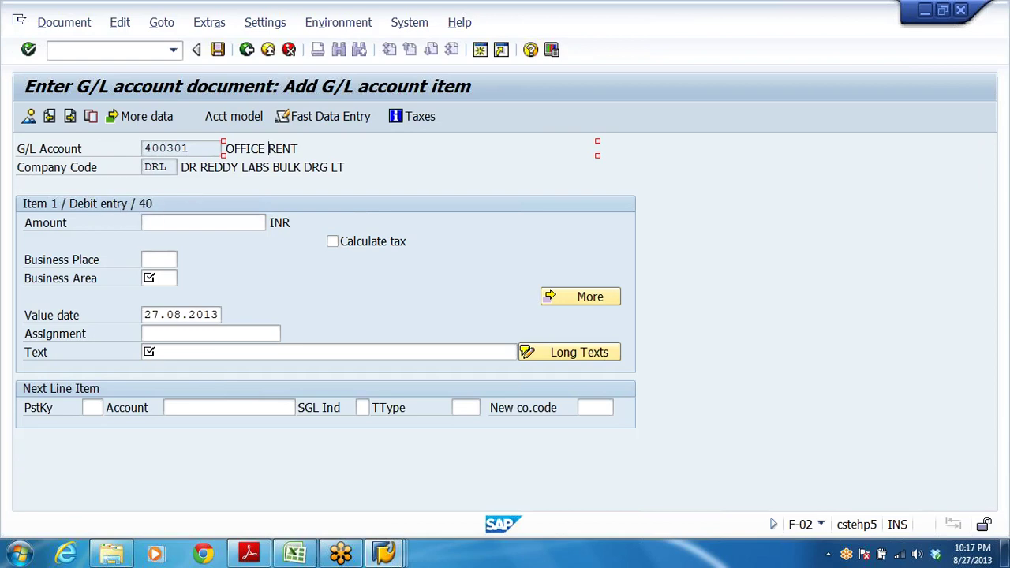
key(Tab)
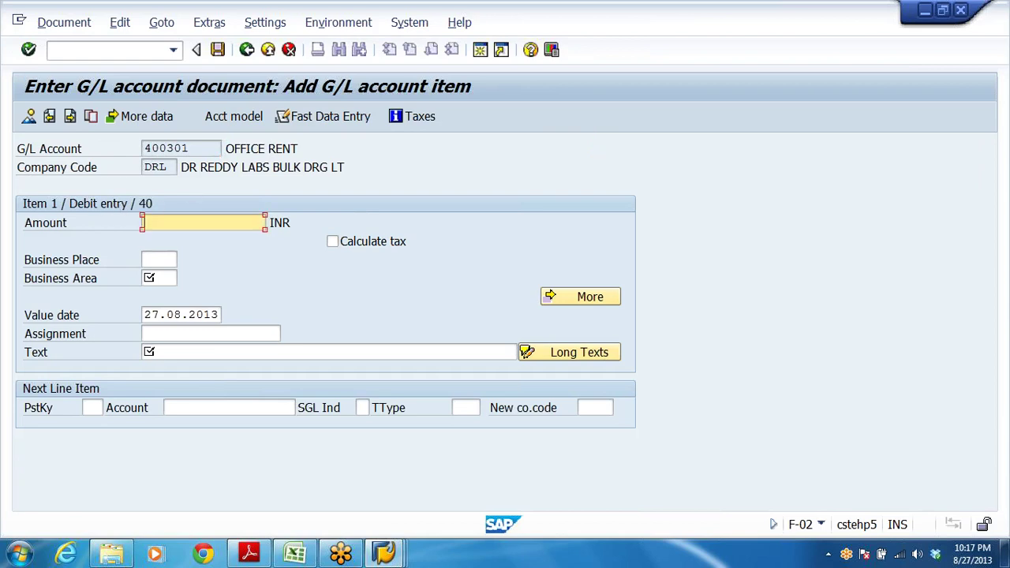
text(2)
click(181, 237)
click(161, 278)
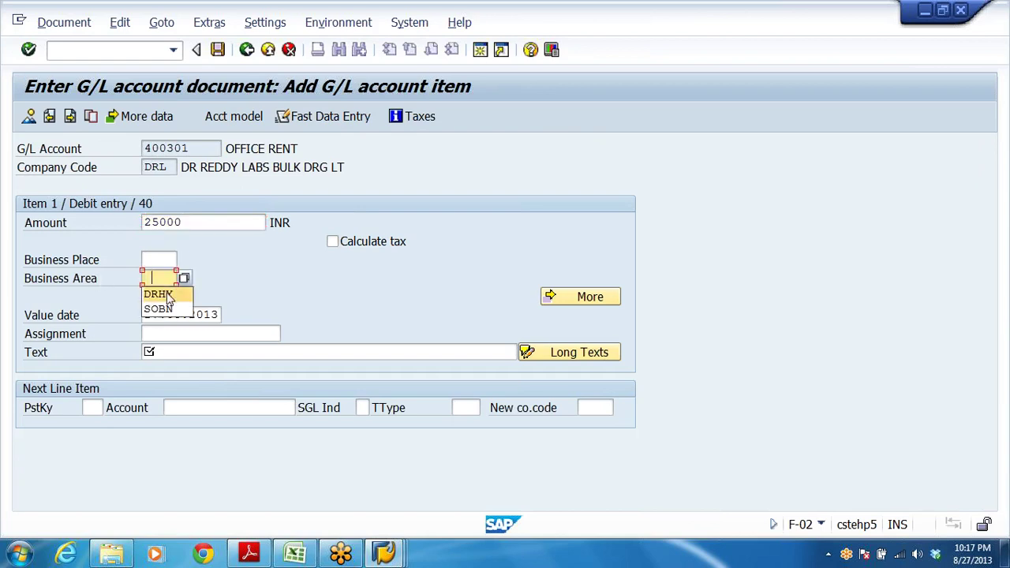
click(158, 294)
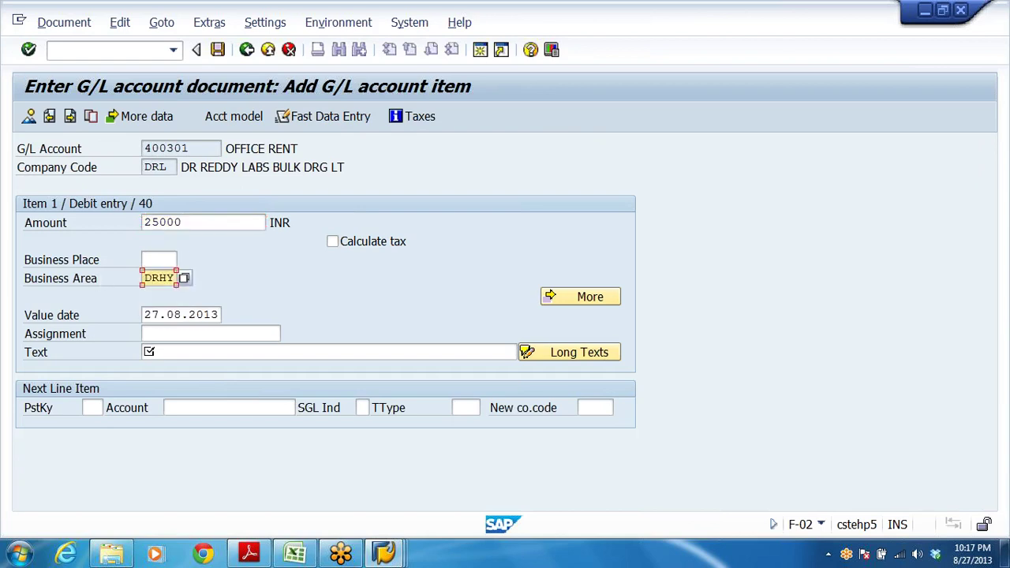
click(197, 352)
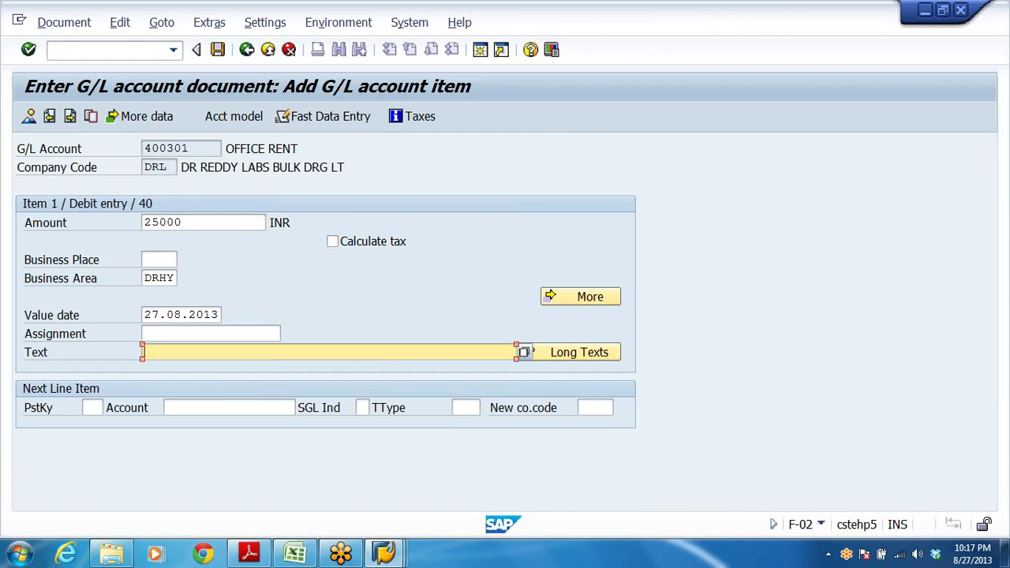
text(O)
click(271, 368)
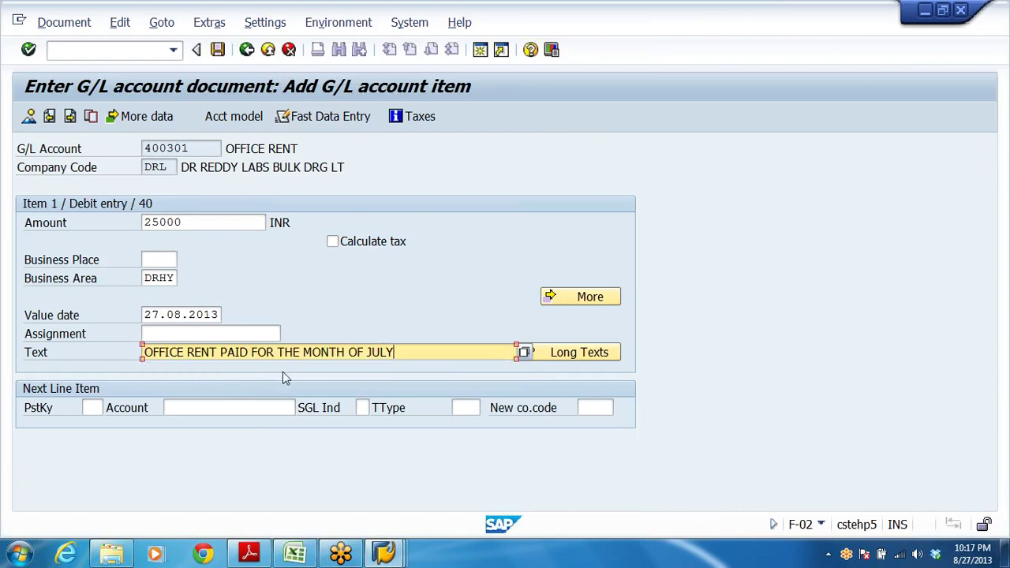
Define the next line item with posting key 50 and account 200405, select the debit item's text, and continue to the credit item
key(Return)
text(50)
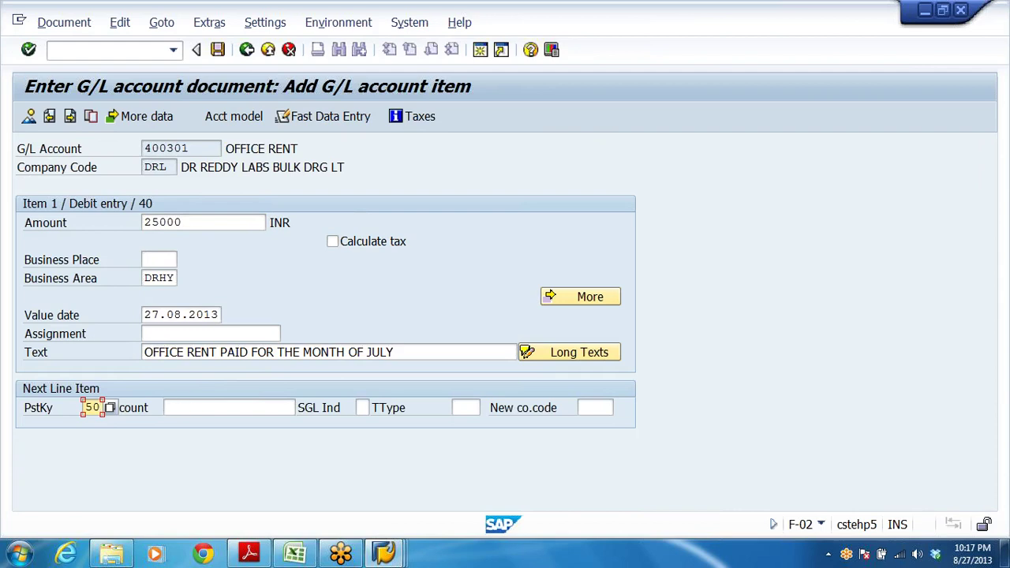
click(174, 406)
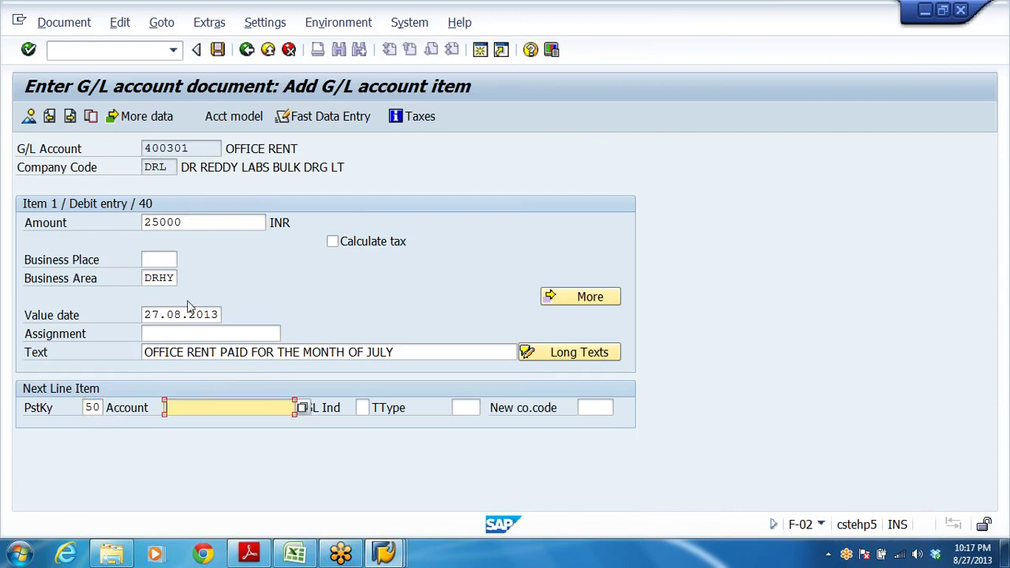
text(2)
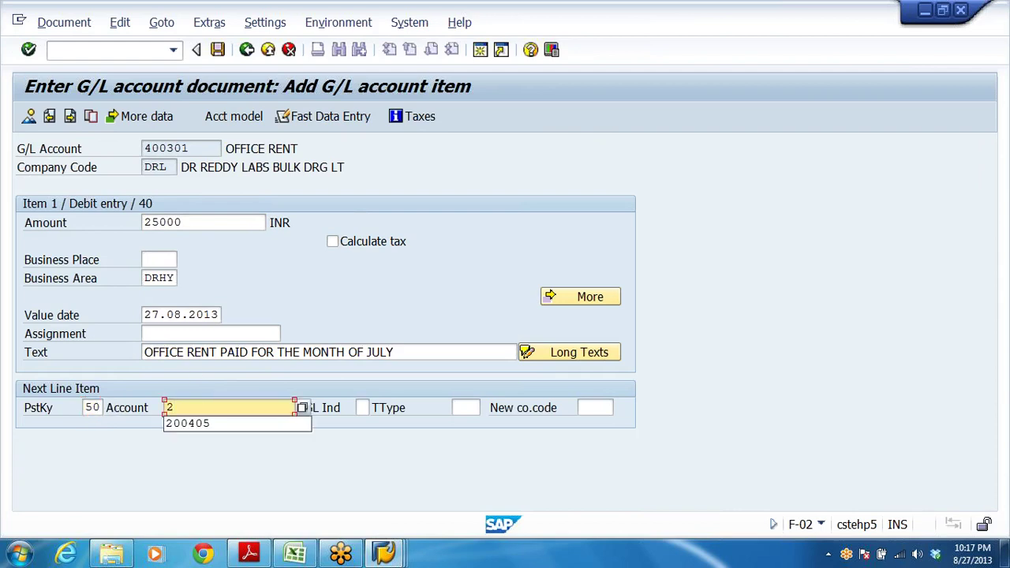
click(198, 424)
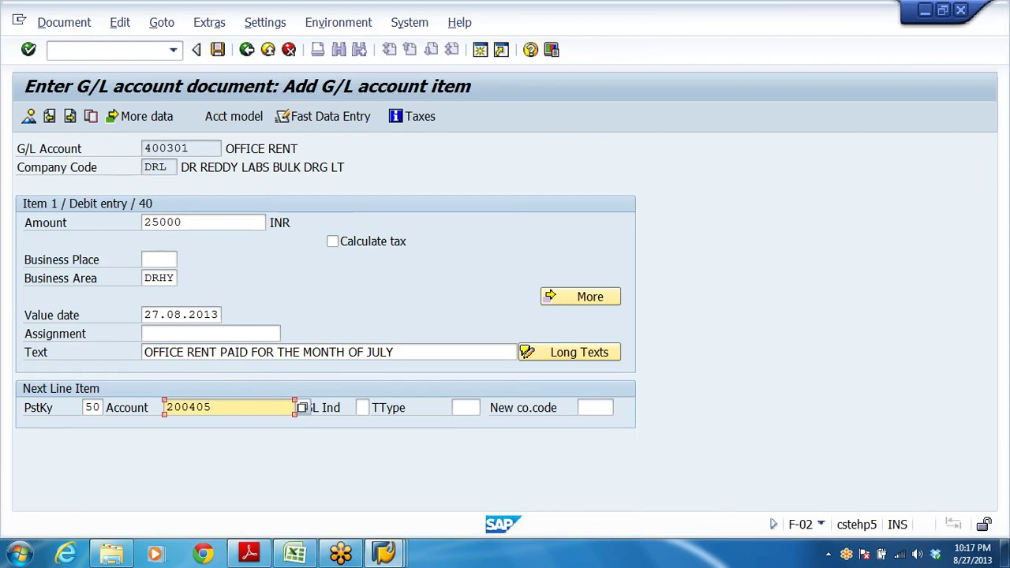
drag(395, 352, 144, 352)
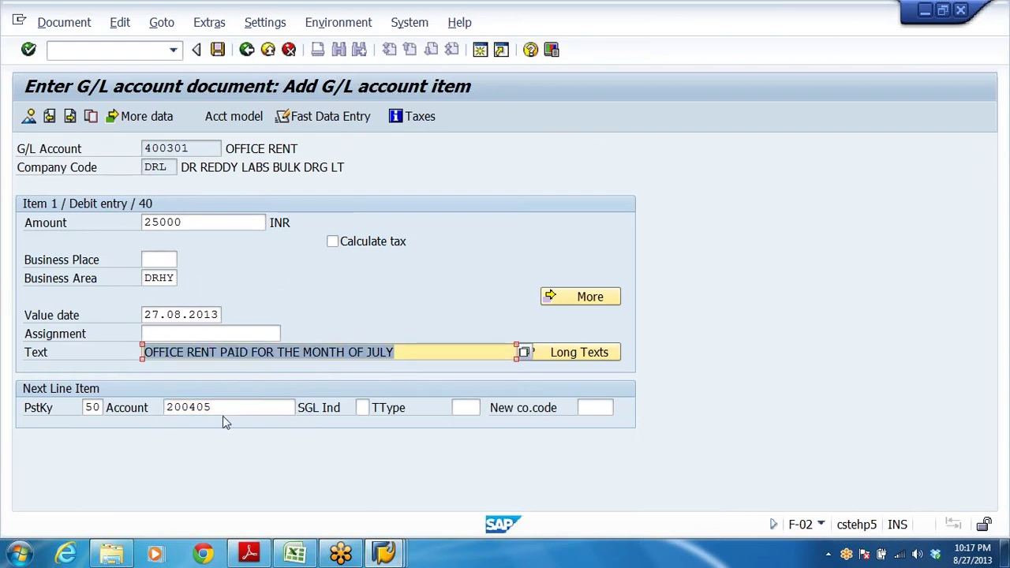
click(197, 407)
key(Return)
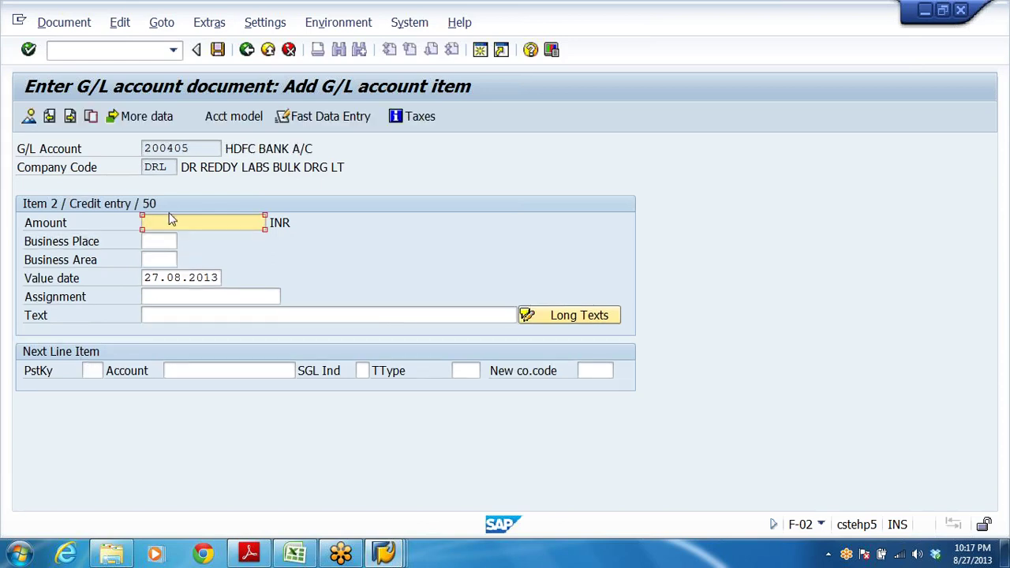
Fill in the HDFC BANK A/C credit item with amount 25000, text "OFFICE RENT PAID FOR THE MONTH OF JULY" and business area DRHY
text(25000)
click(316, 315)
key(Down)
key(Return)
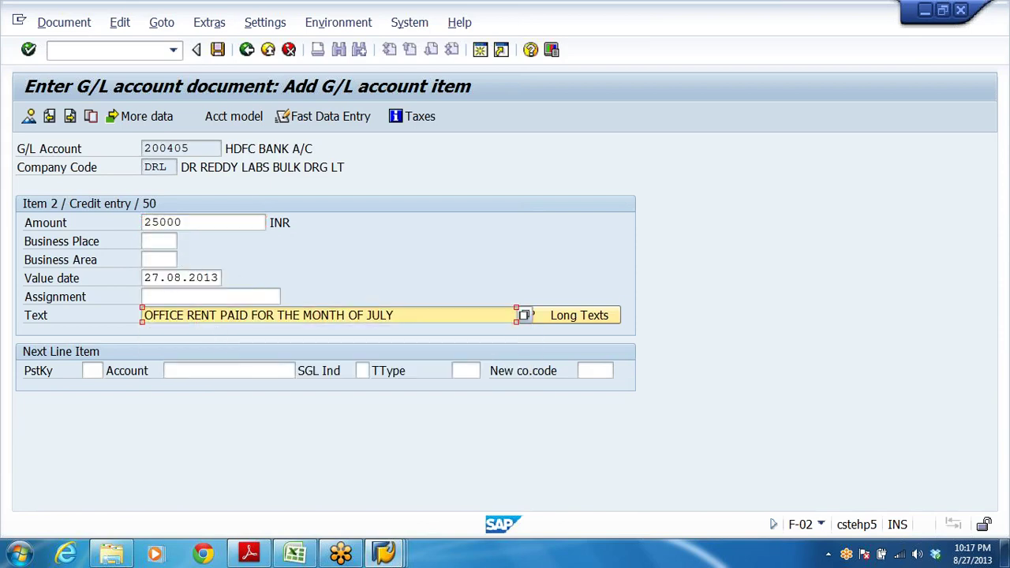
click(159, 260)
key(Down)
key(Return)
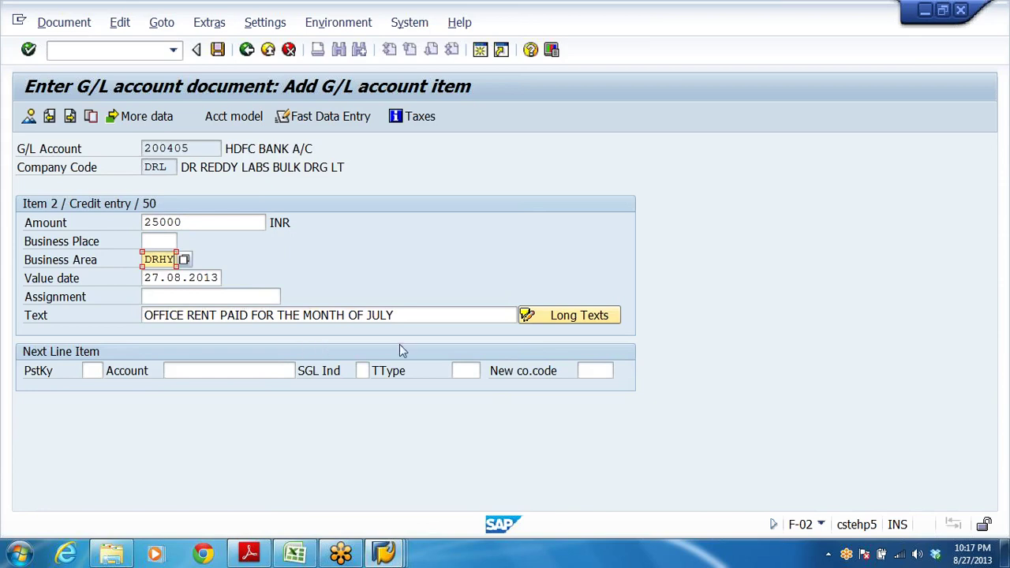
Confirm the credit item, check both line items in the document overview, and post the document
key(Return)
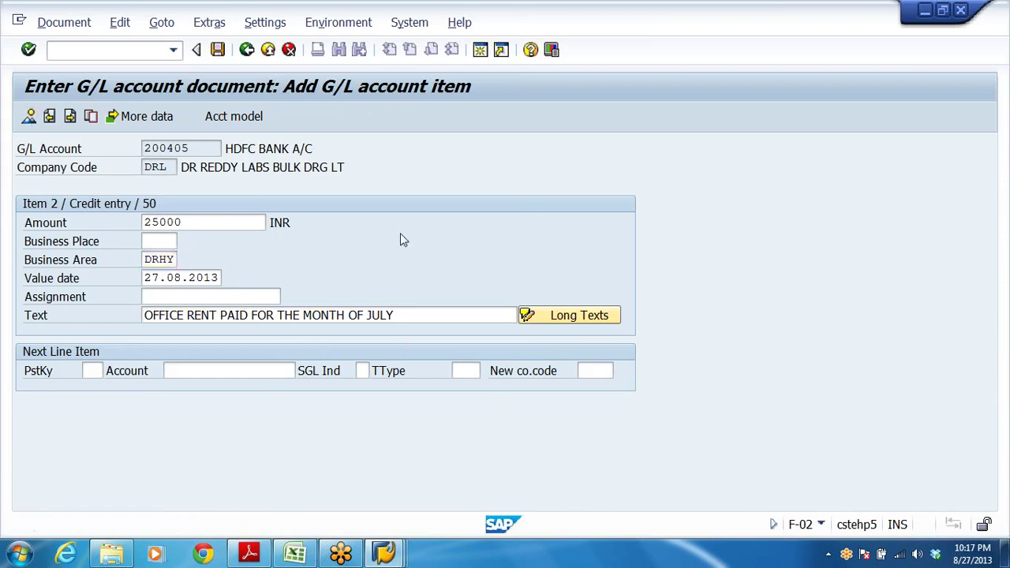
key(F5)
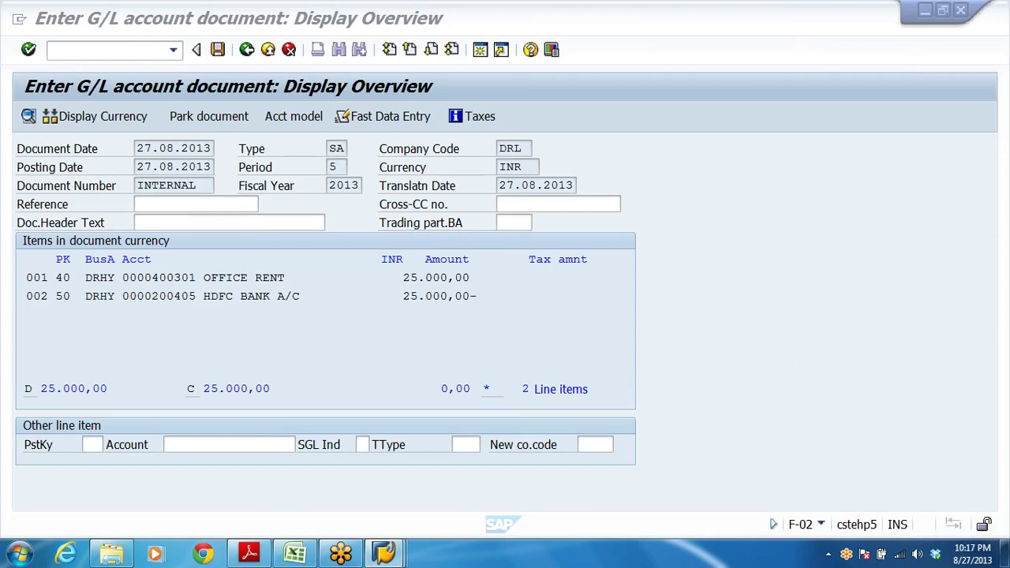
click(219, 50)
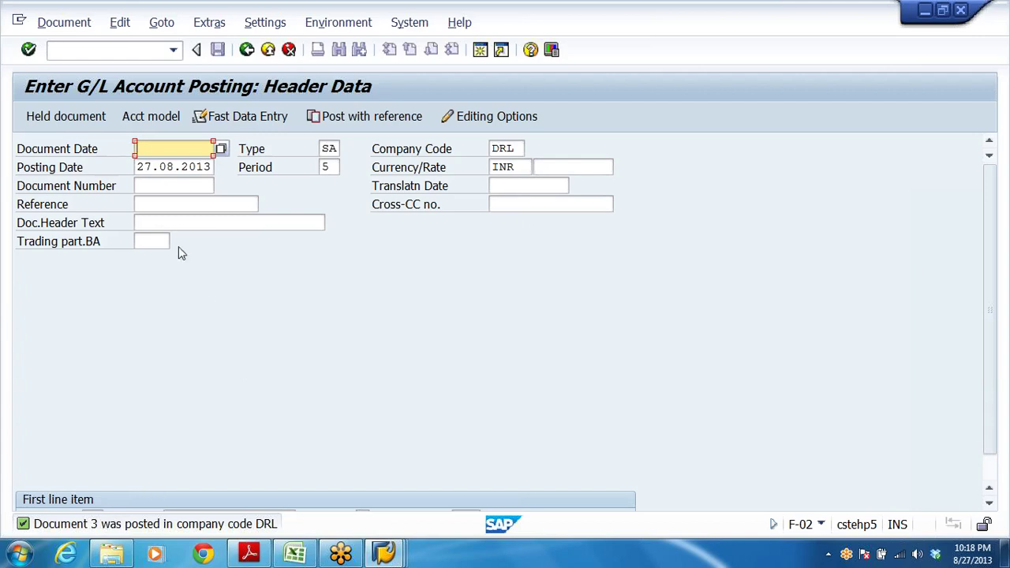
Exit the posting entry to SAP Easy Access, discarding the open header data, and restart F-02 - General Posting
click(247, 50)
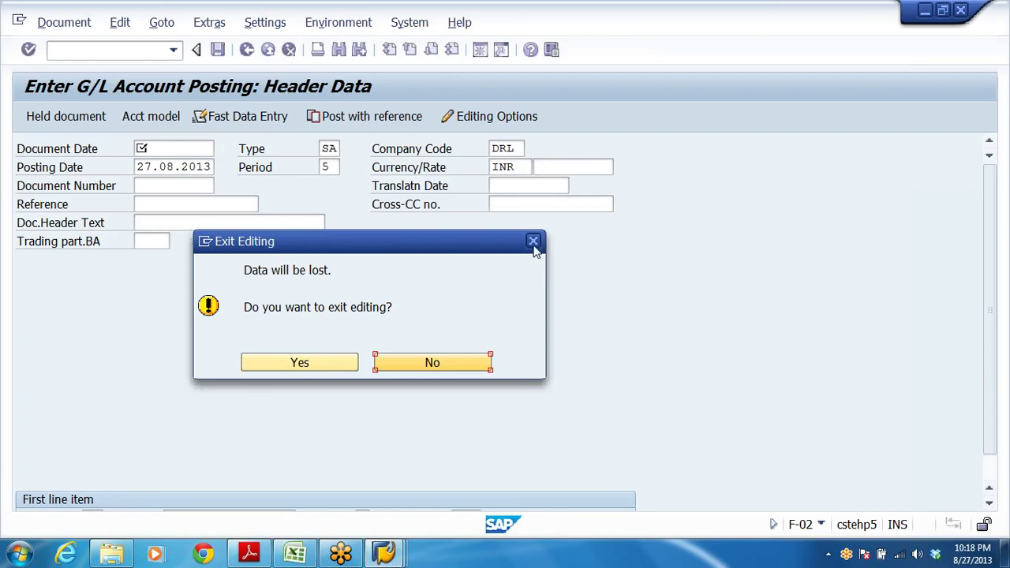
click(322, 366)
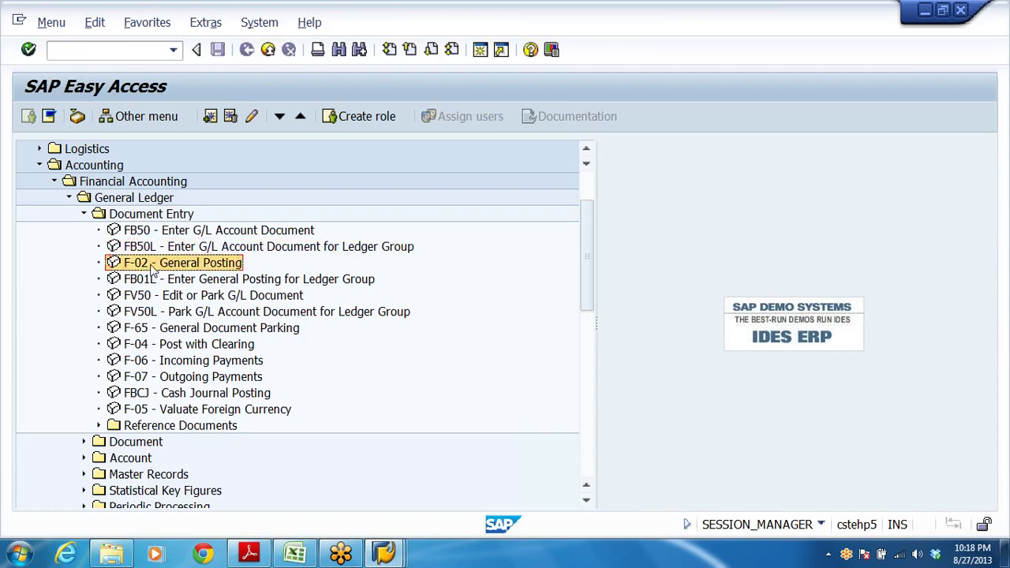
double_click(150, 266)
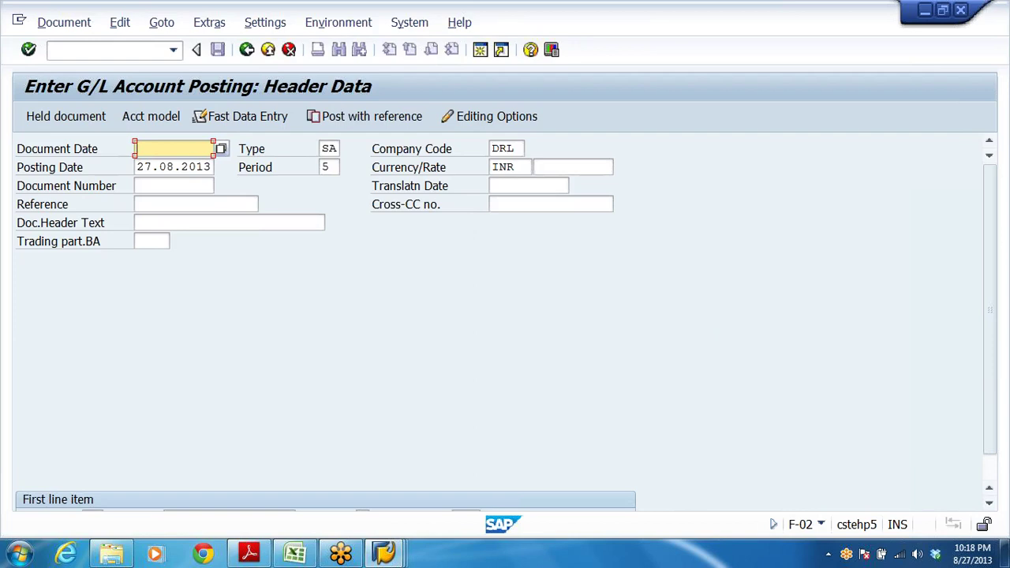
Fill in the G/L posting header with company code DRLB and document date 27.08.2013
key(Tab)
key(Tab)
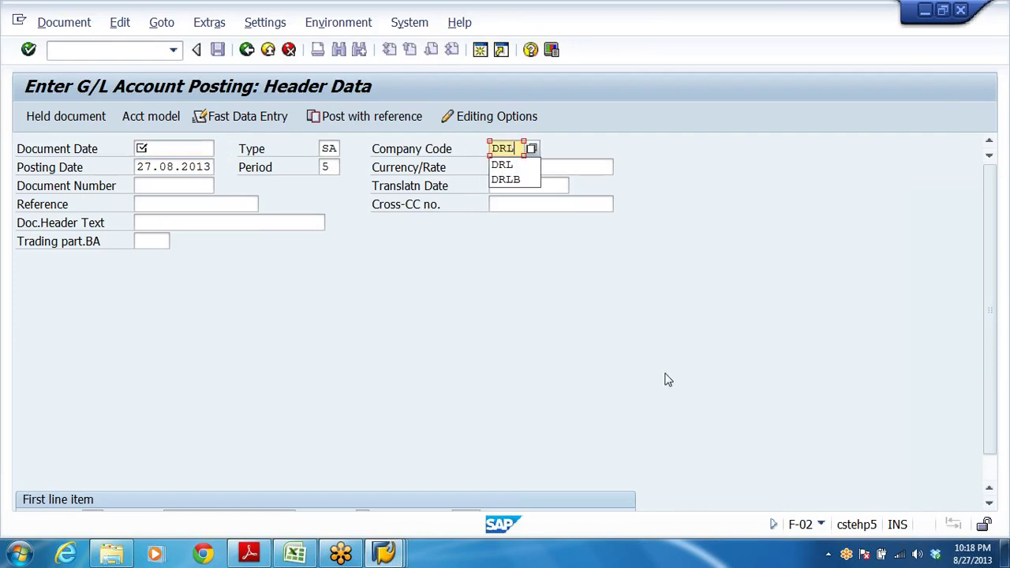
text(B)
key(Return)
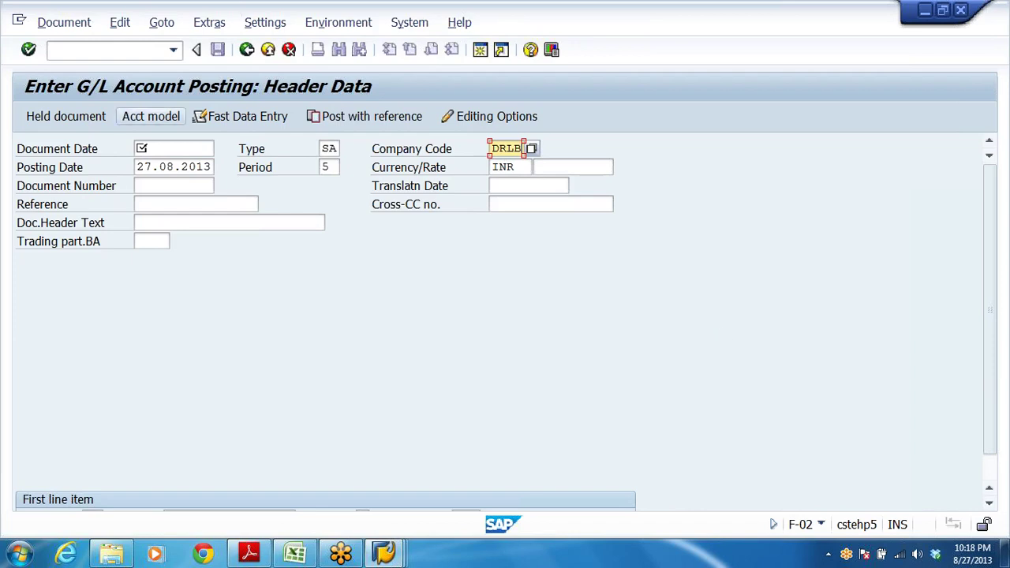
key(Tab)
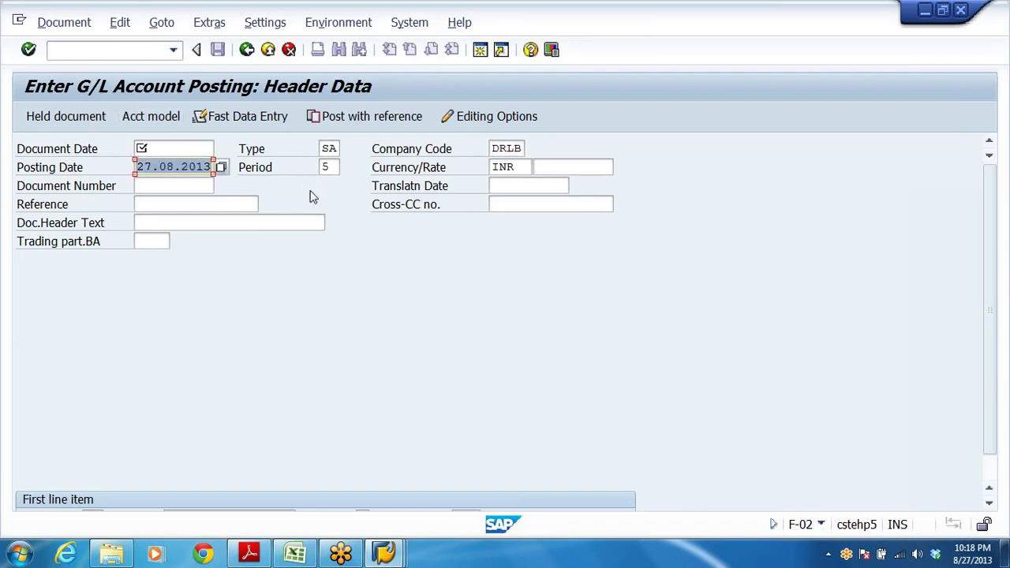
click(174, 149)
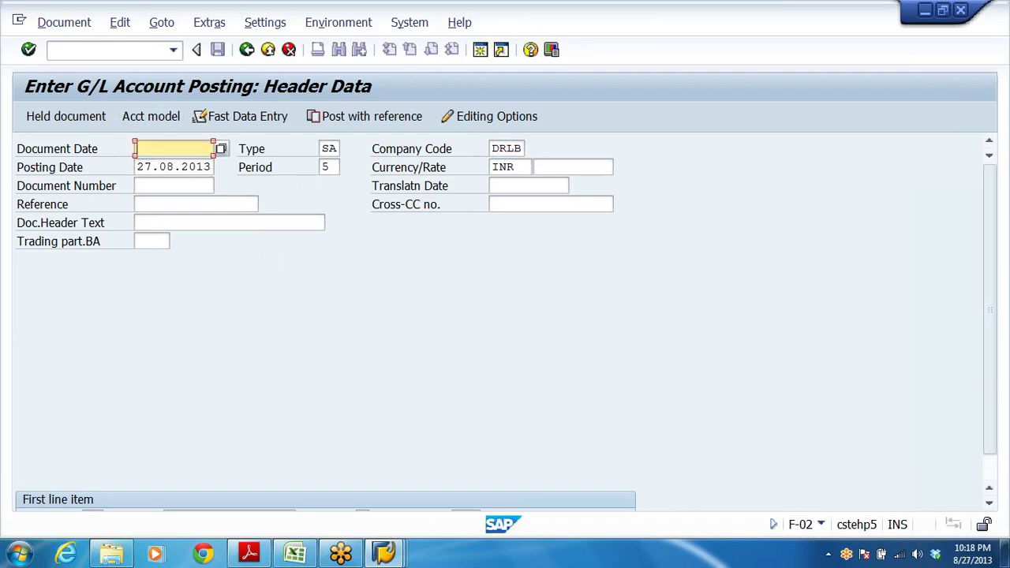
key(Down)
key(Return)
click(329, 167)
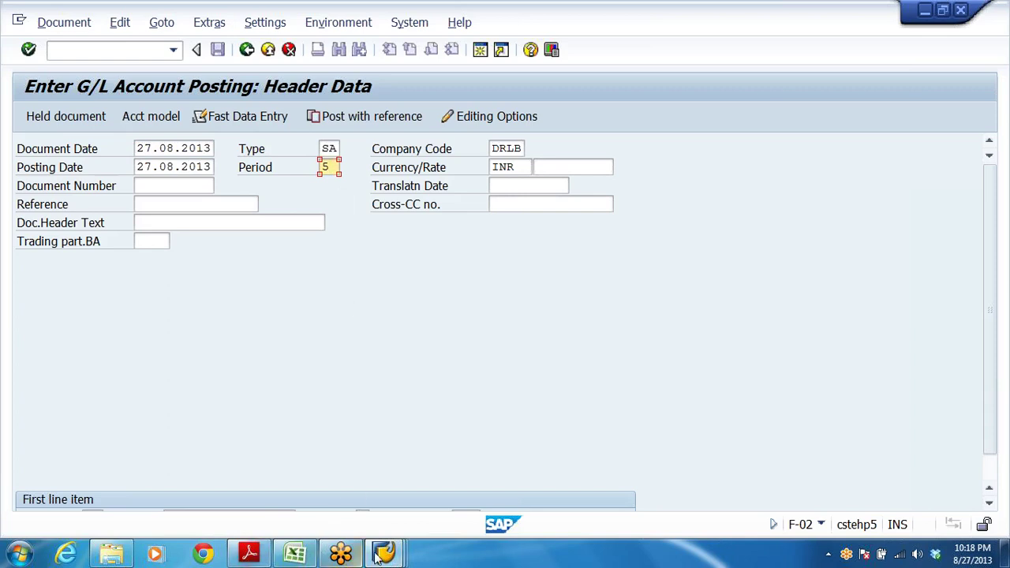
Switch to the FI tolerance groups session, check the amount per document of group DRAM for company code DRL, and return to the IMG
mouse_move(382, 558)
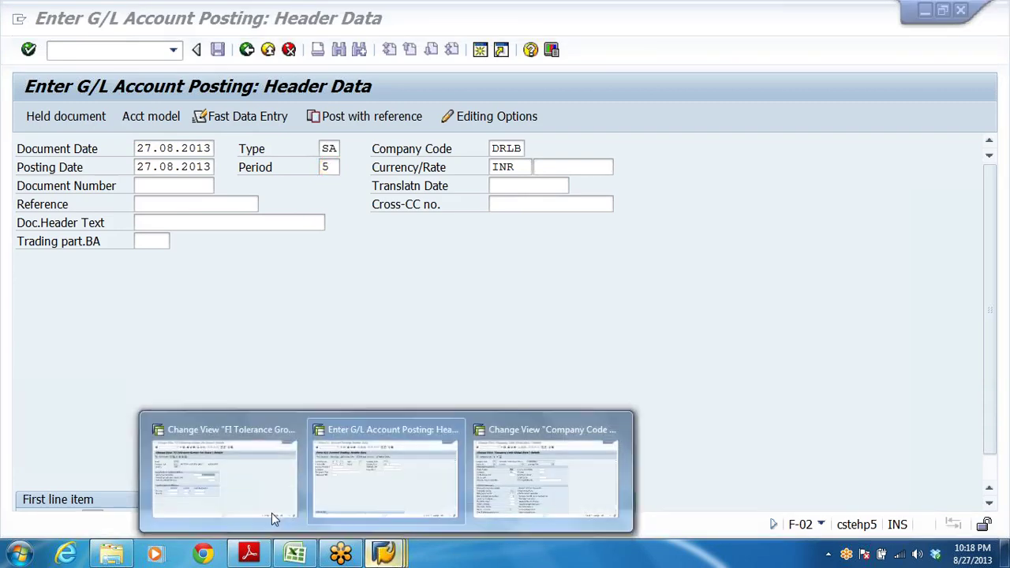
click(210, 496)
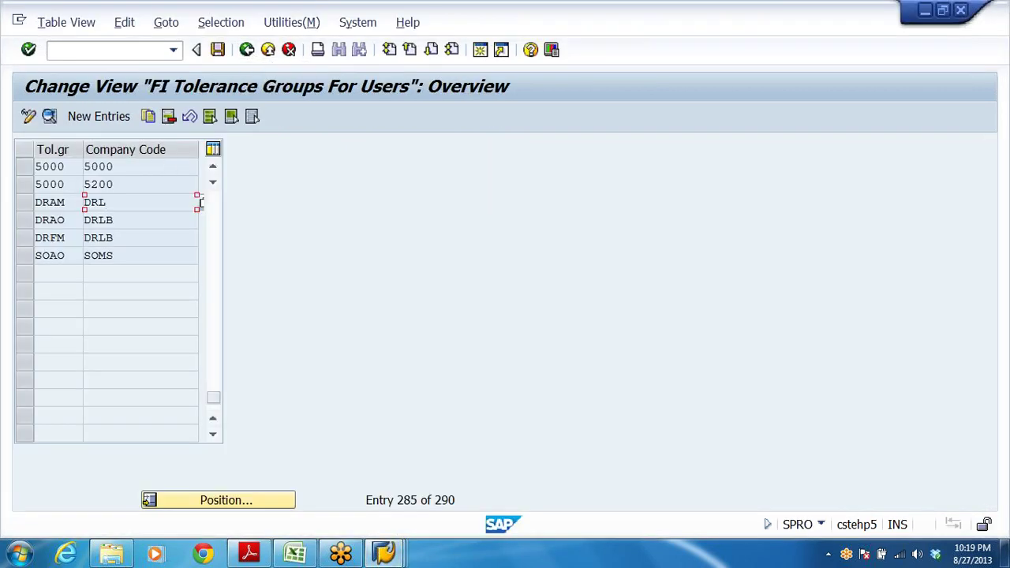
click(113, 220)
double_click(197, 202)
click(382, 240)
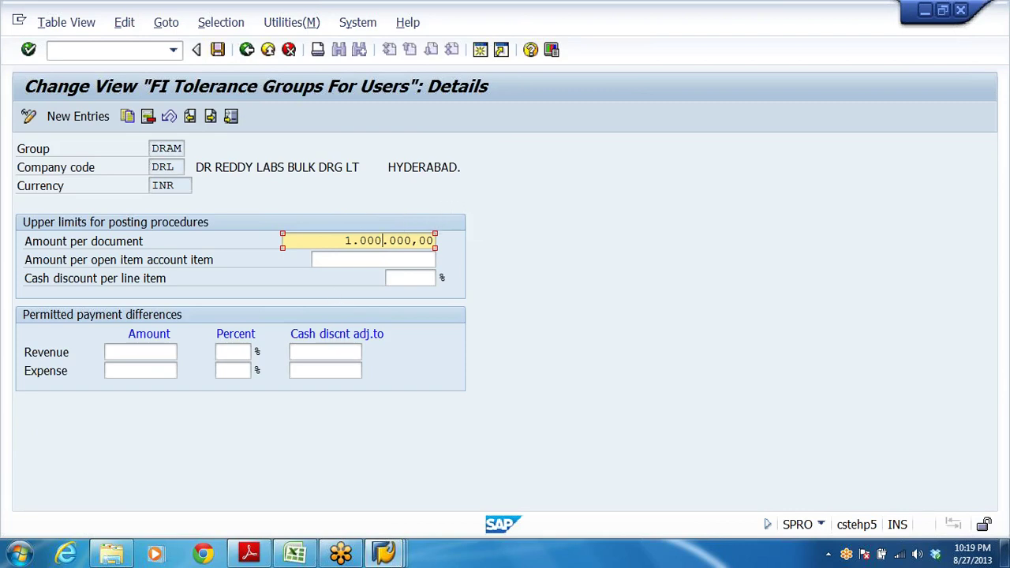
click(247, 49)
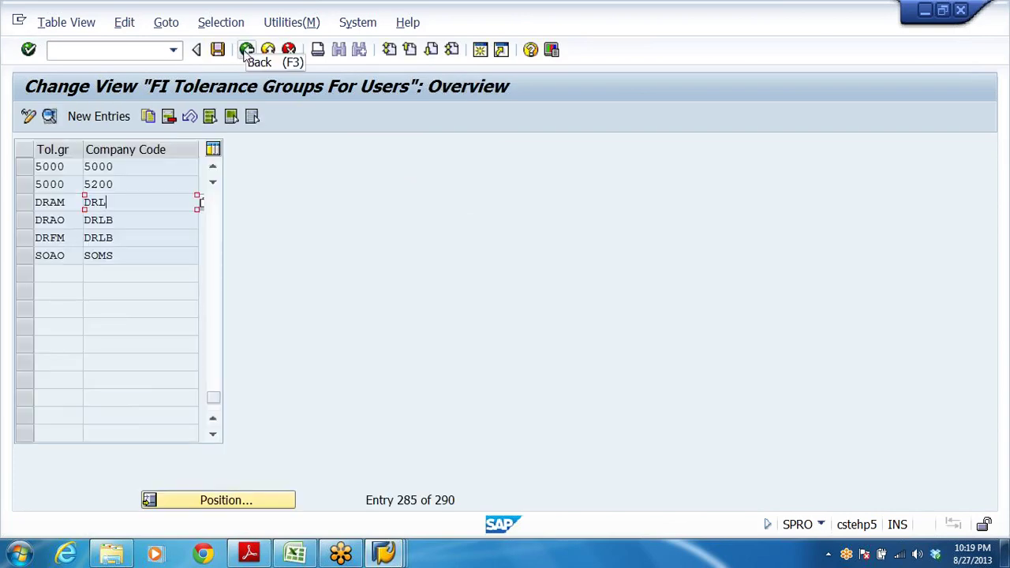
click(246, 49)
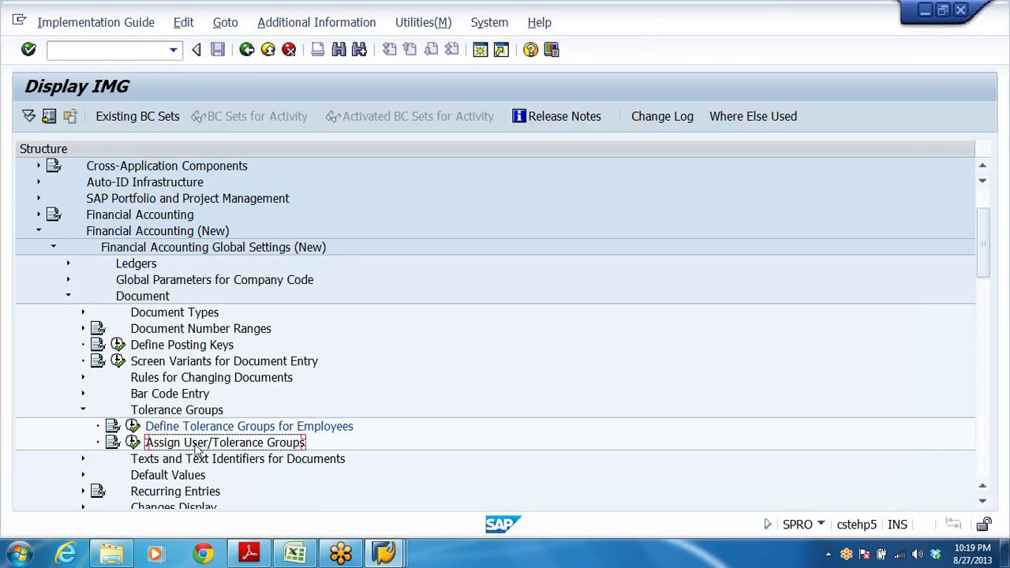
Open Assign User/Tolerance Groups, check the first user's assignment, and narrow the User name column
click(134, 444)
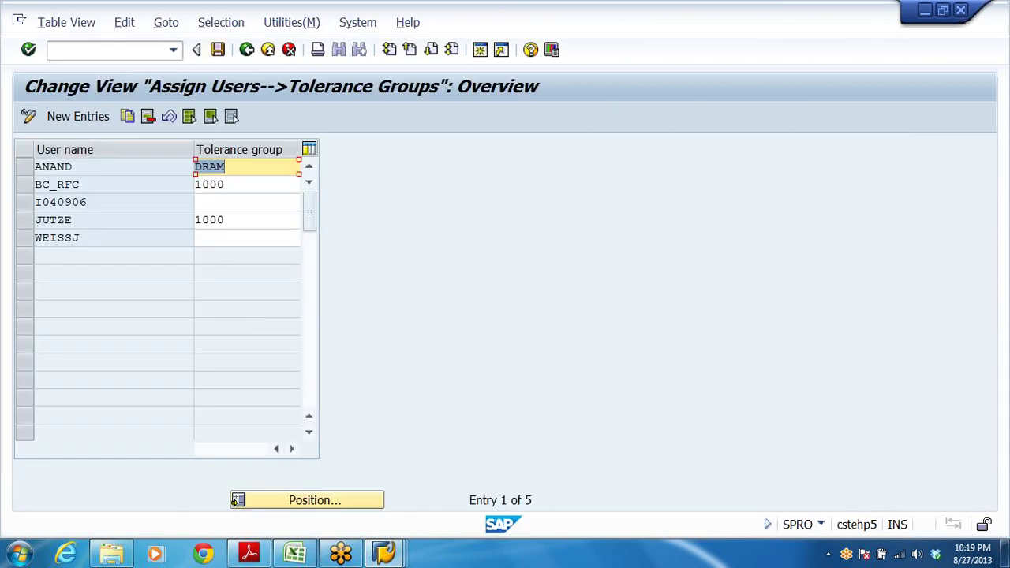
click(74, 167)
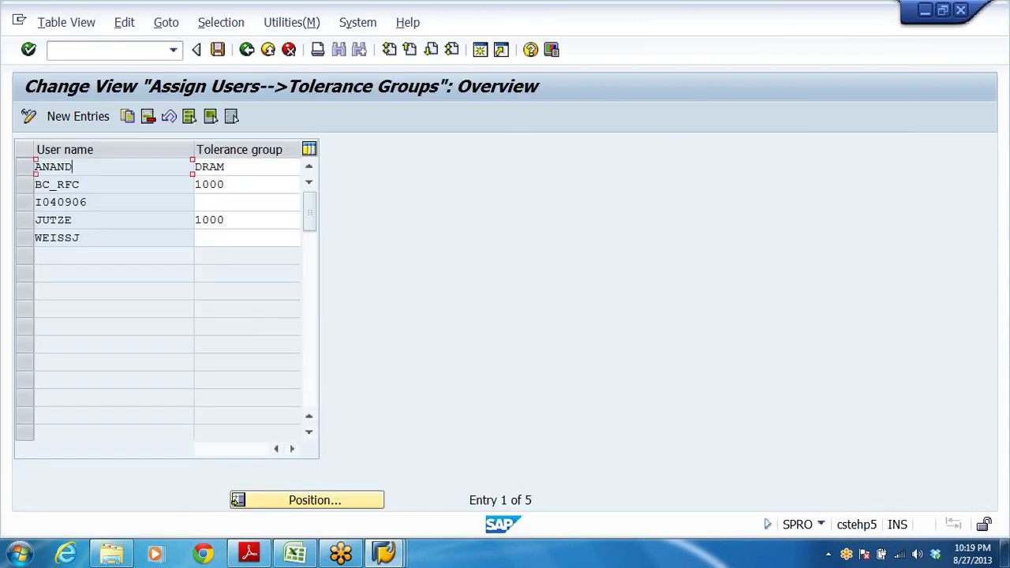
click(226, 167)
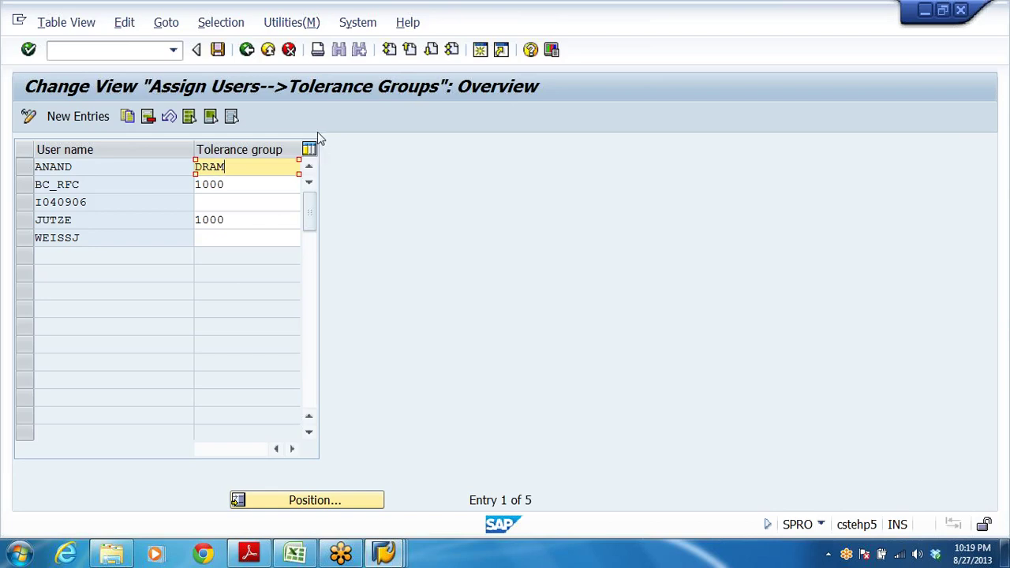
drag(192, 154, 120, 144)
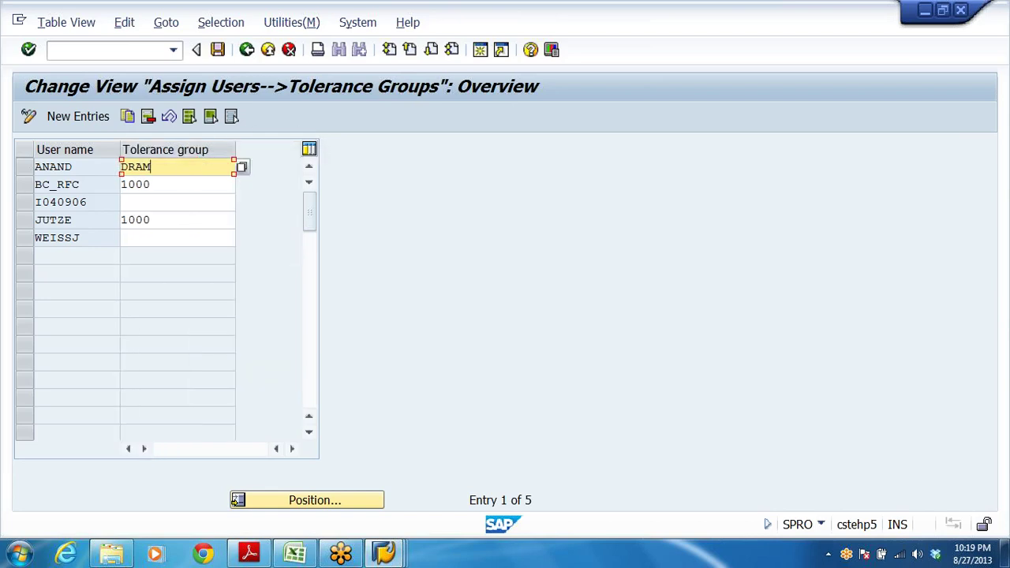
Change the first user's tolerance group to DRAO from the value list and save the assignment
click(150, 184)
click(150, 167)
click(242, 169)
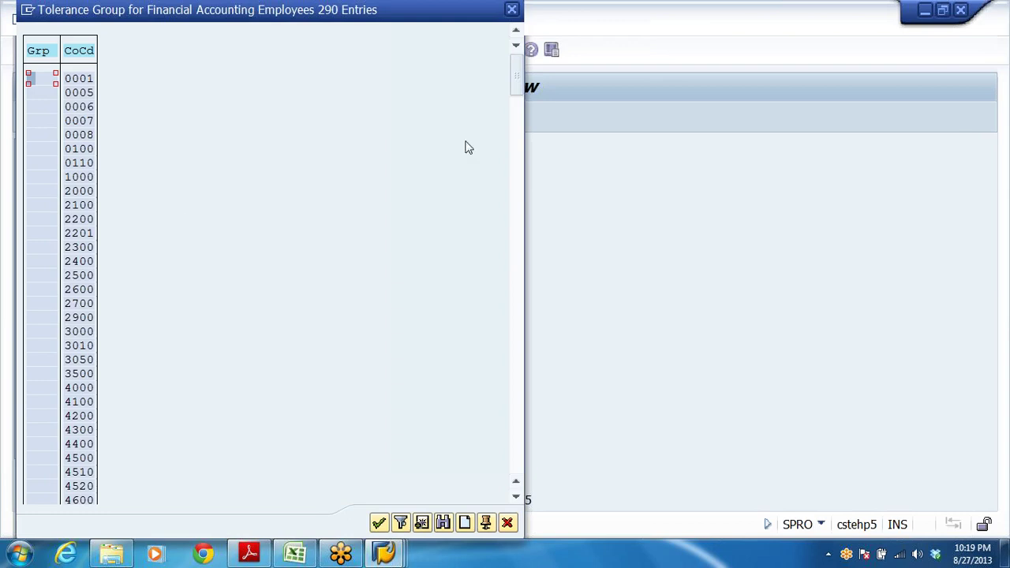
drag(513, 103, 516, 449)
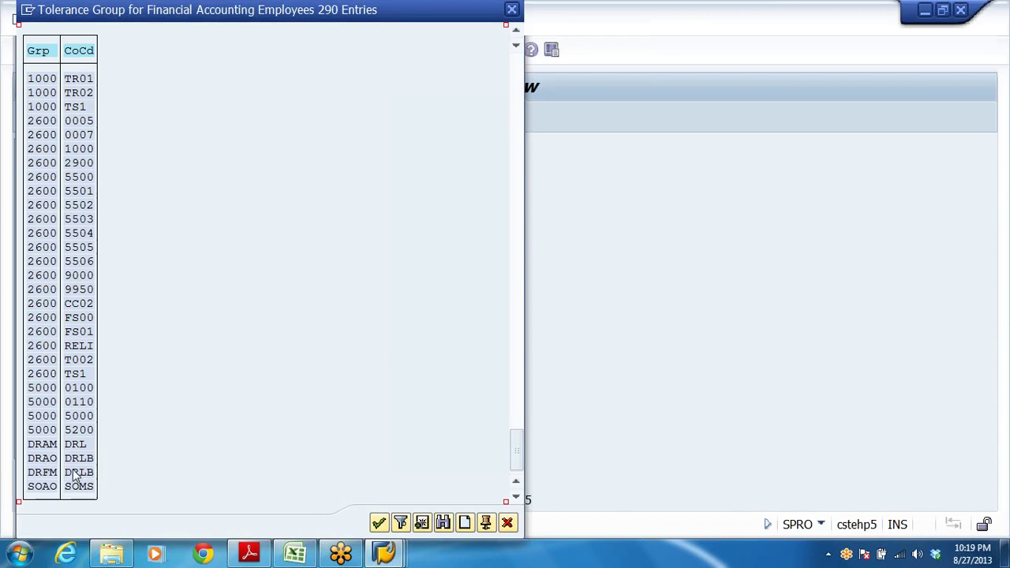
click(45, 459)
double_click(46, 459)
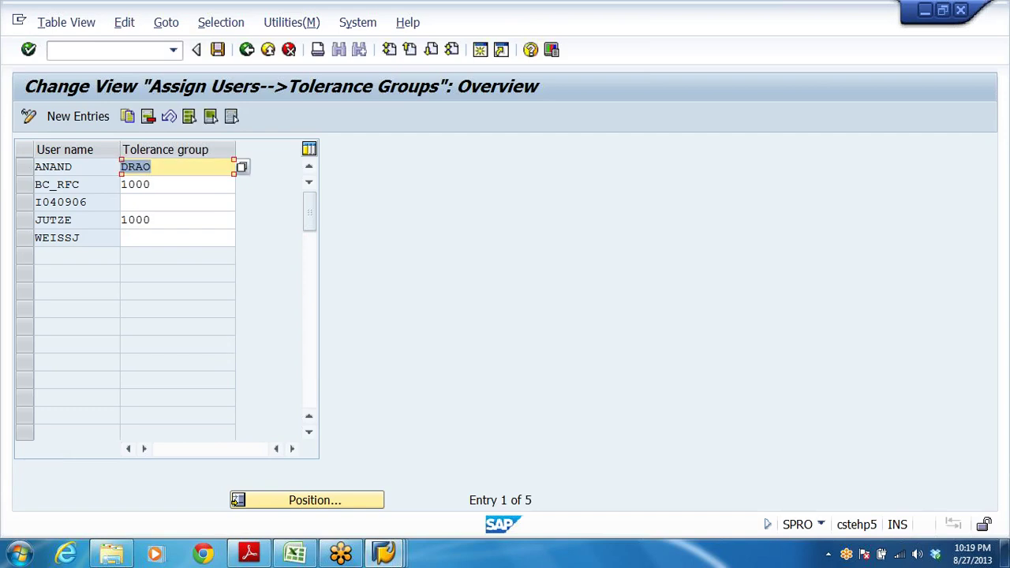
click(218, 49)
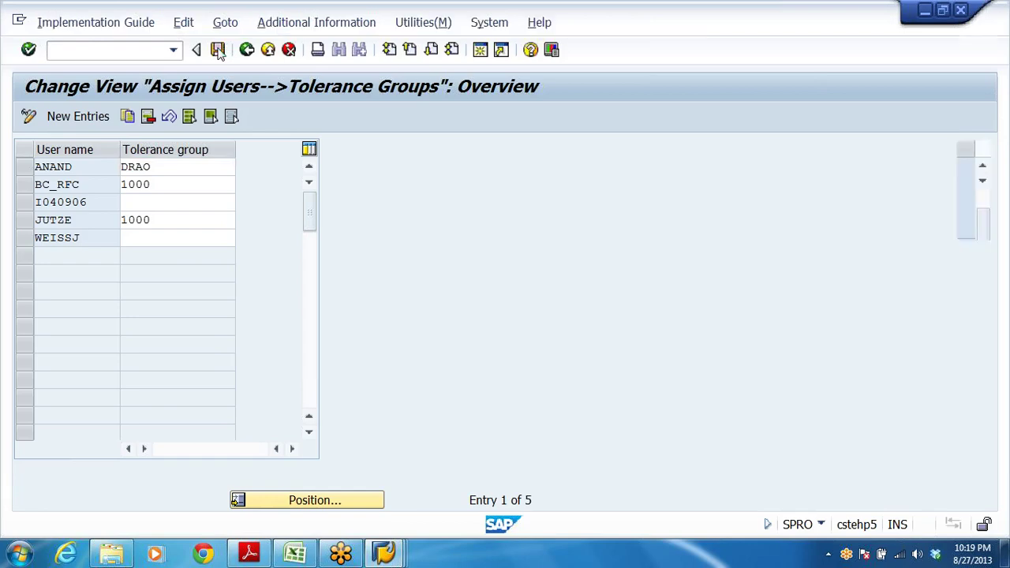
Return to the F-02 session, try to continue with posting key 40 and account 200405 for company code DRLB, and exit the entry
click(333, 304)
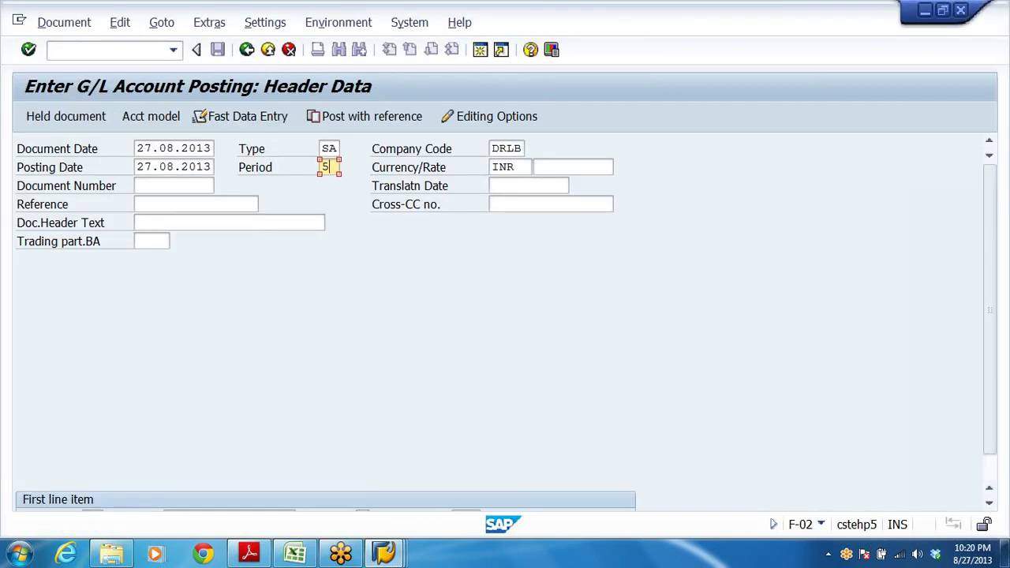
click(513, 148)
scroll(180, 461, down, 1)
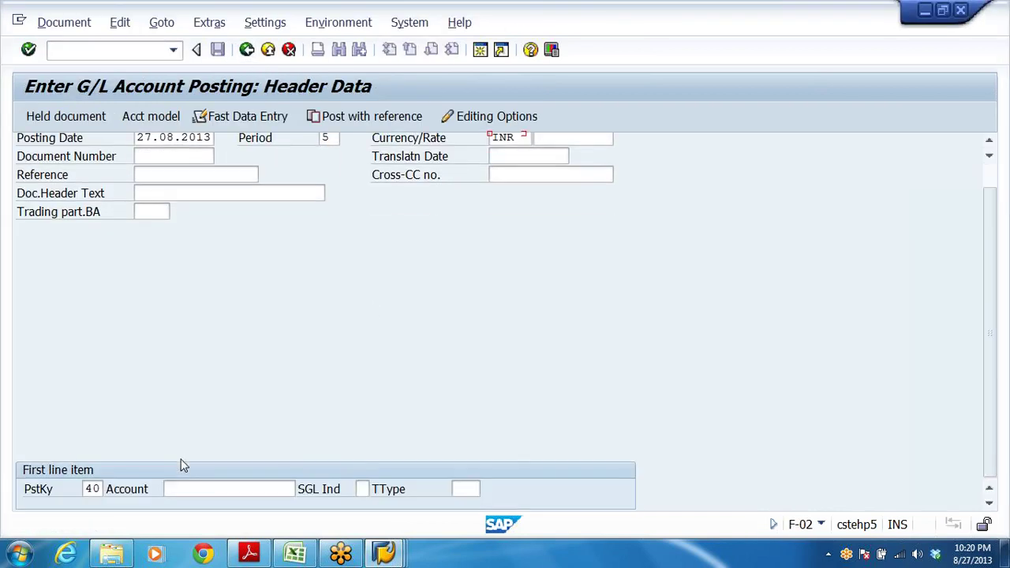
click(168, 489)
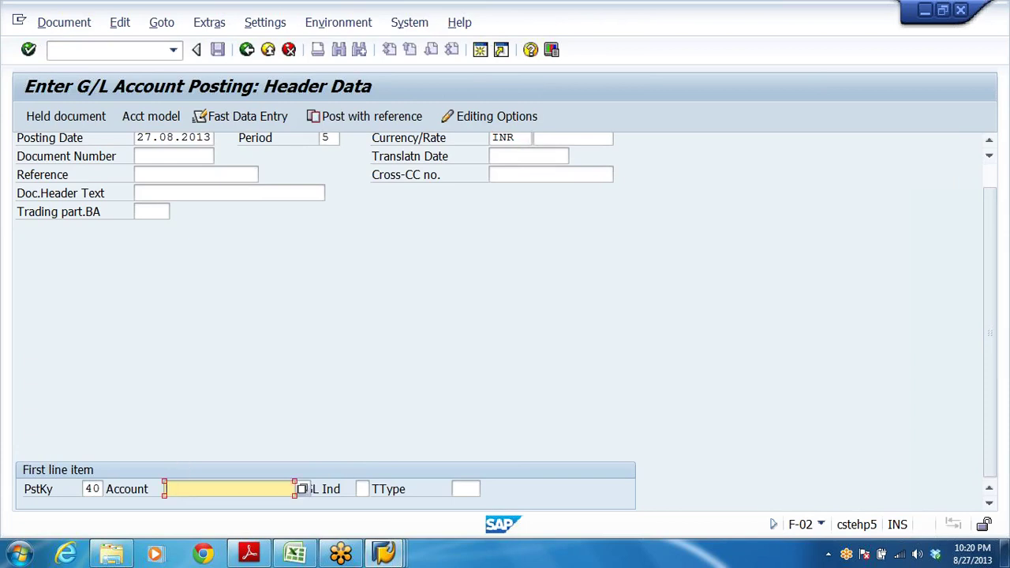
click(174, 489)
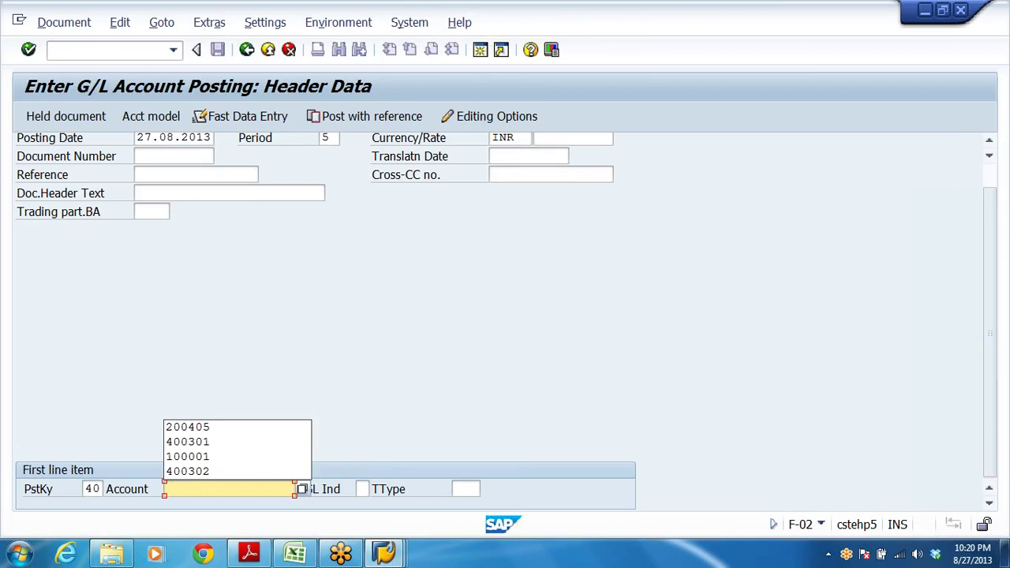
click(219, 432)
key(Return)
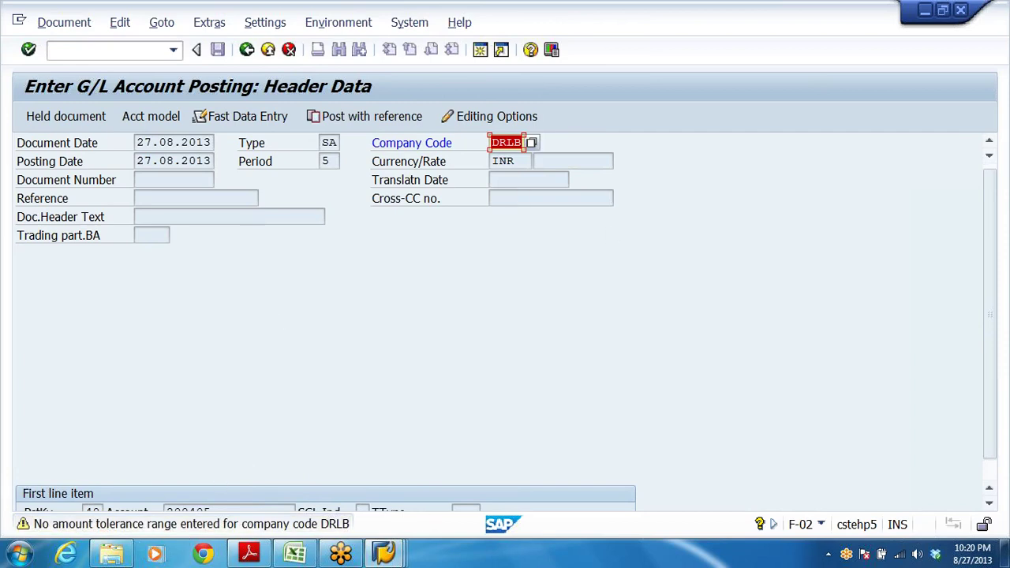
click(268, 50)
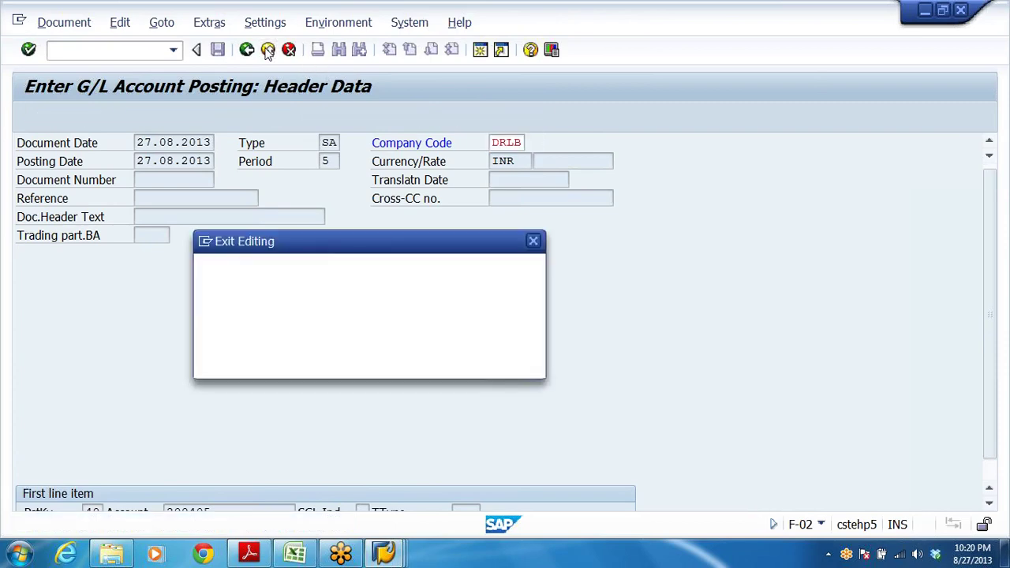
click(298, 364)
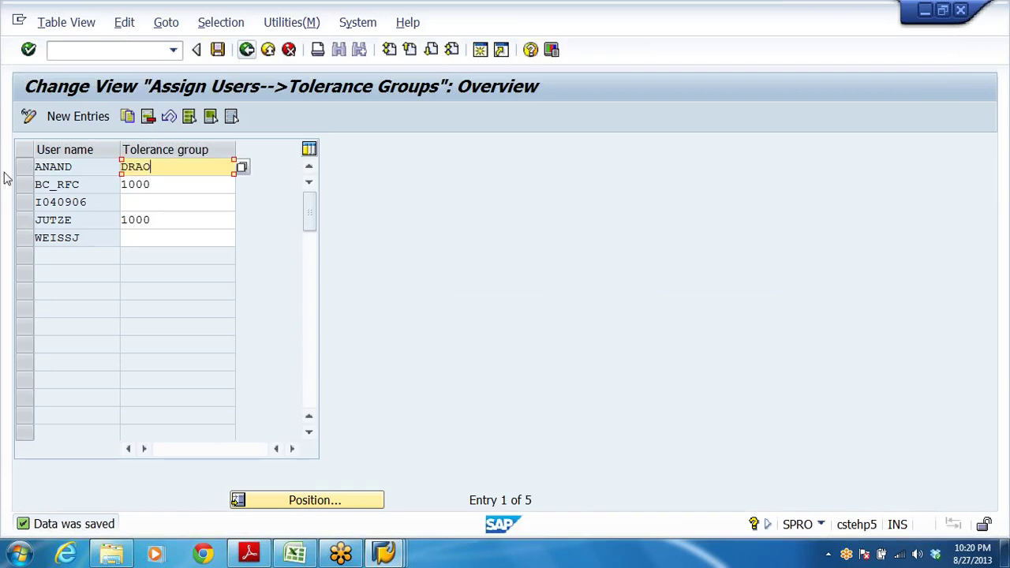
Delete the first user's DRAO tolerance group assignment and save
click(24, 166)
click(147, 117)
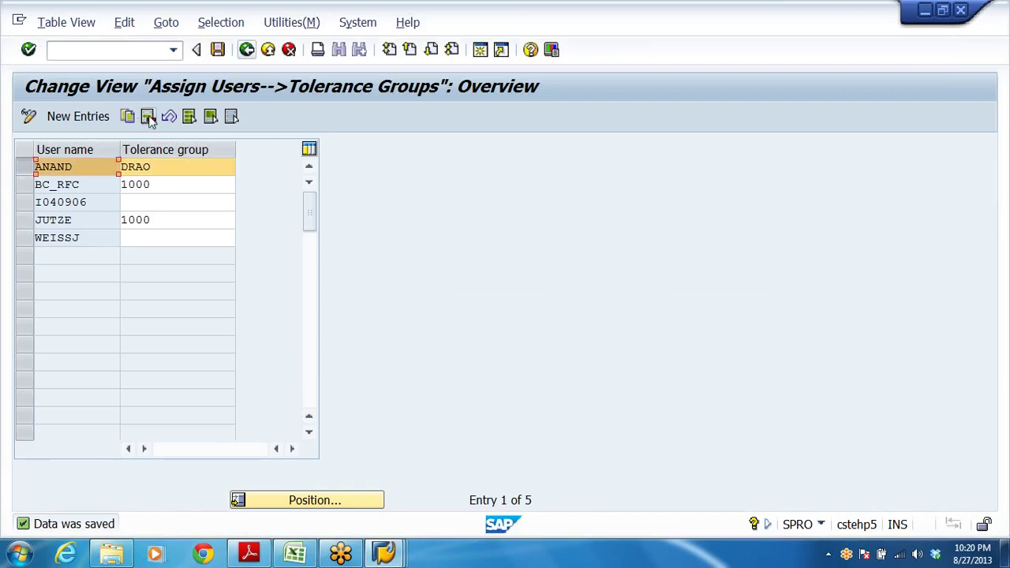
click(219, 50)
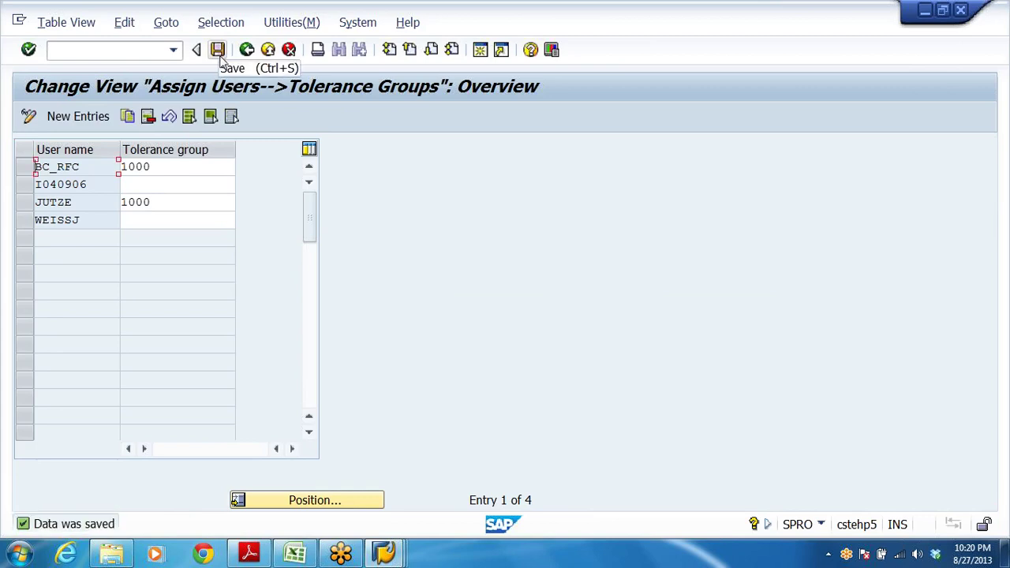
Start a new user assignment and enter the user name in the first row
click(62, 117)
text(A)
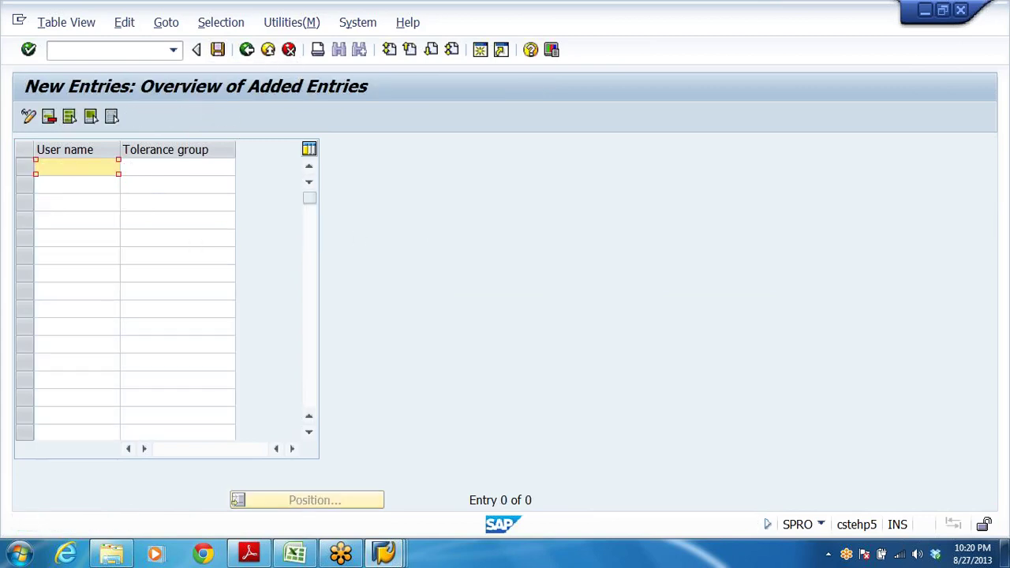
click(68, 184)
click(178, 167)
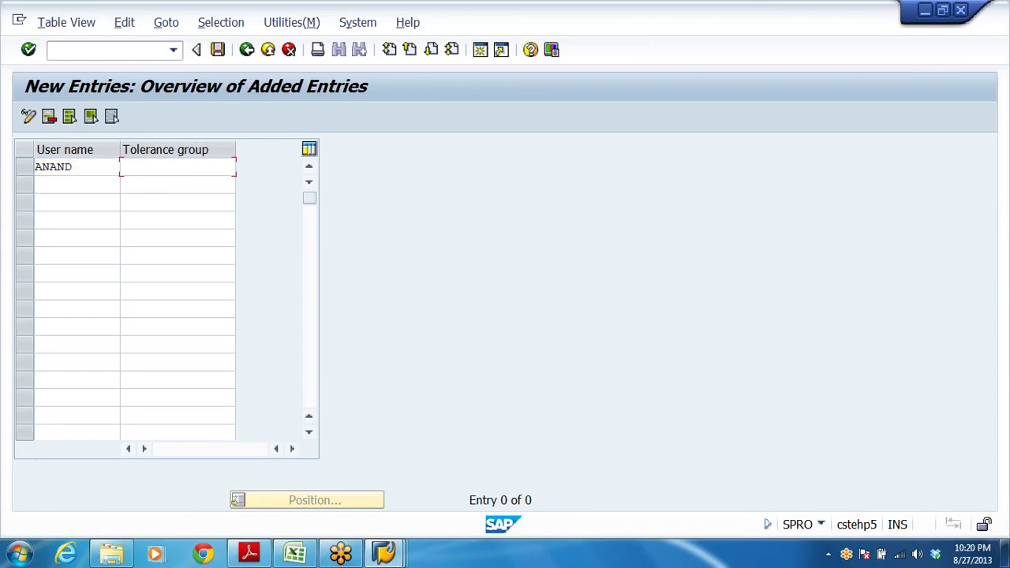
Assign tolerance group DRAO for company code DRLB to the new user entry from the value list, save it and leave the table
click(242, 167)
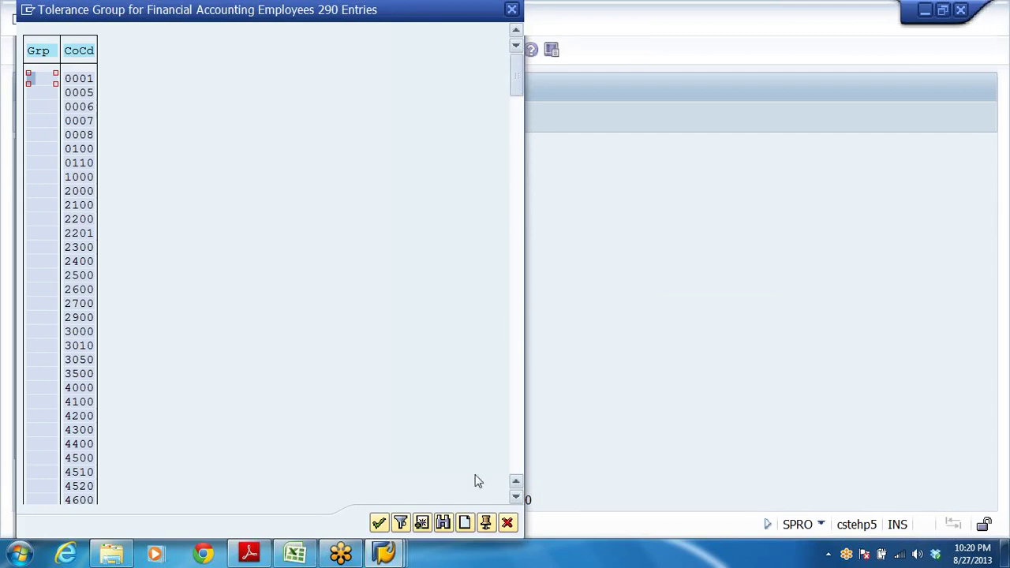
drag(519, 79, 499, 443)
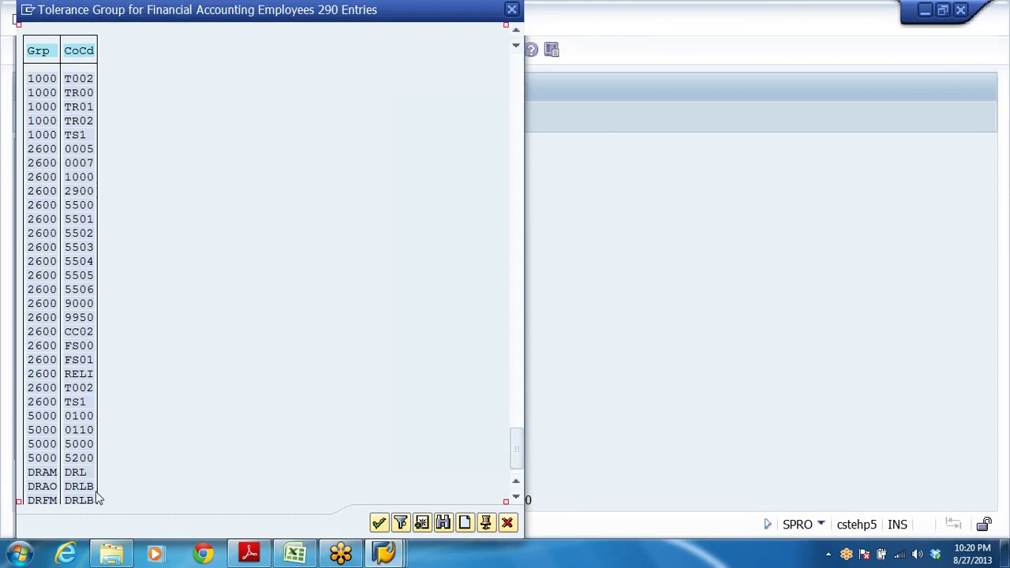
scroll(137, 484, down, 2)
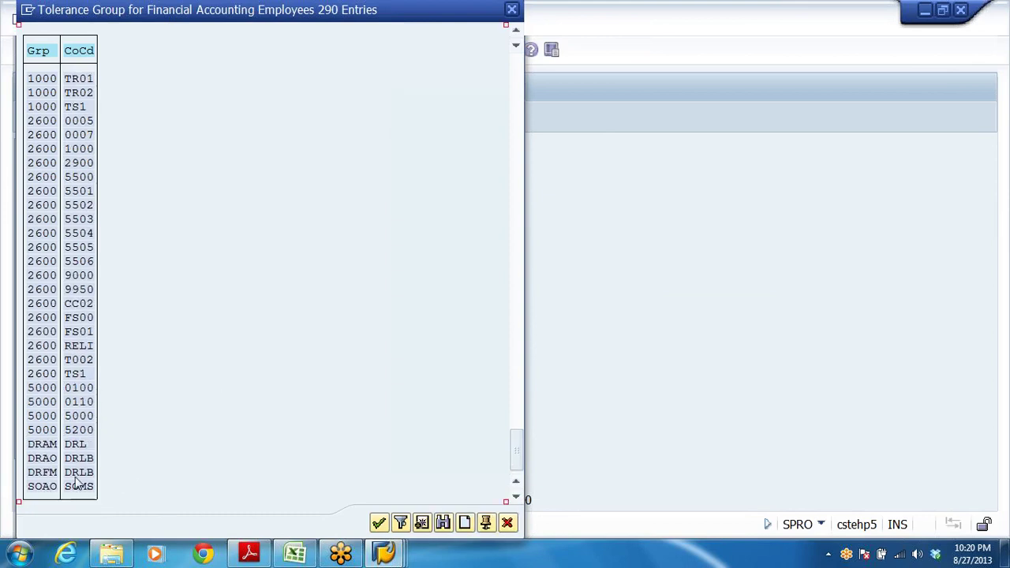
click(83, 461)
click(83, 461)
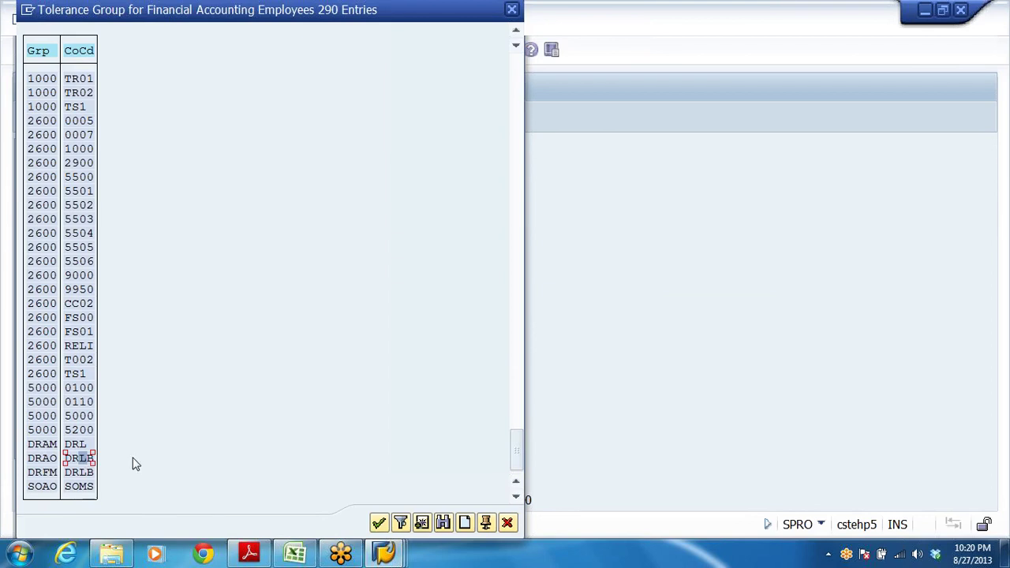
click(52, 472)
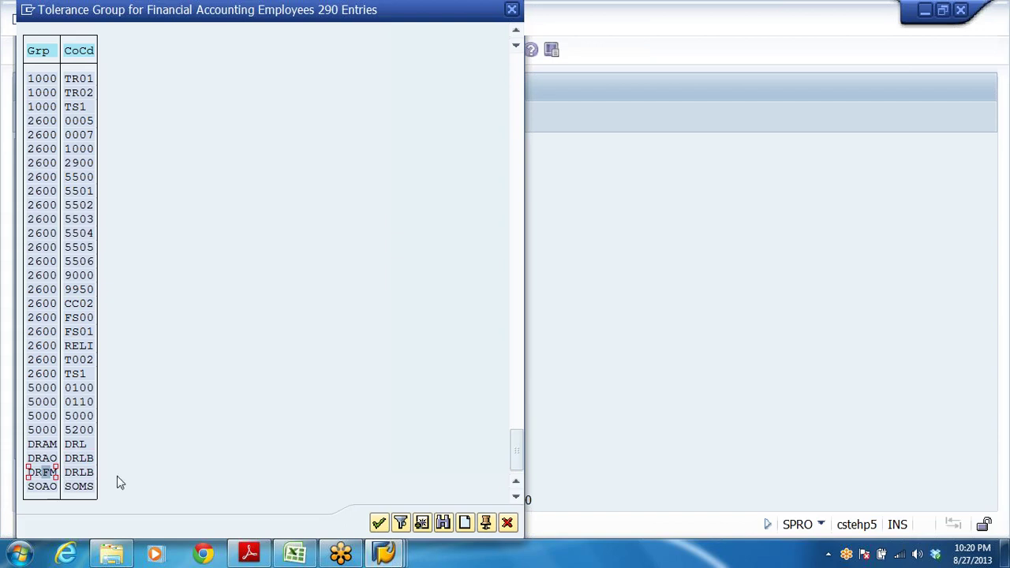
click(85, 474)
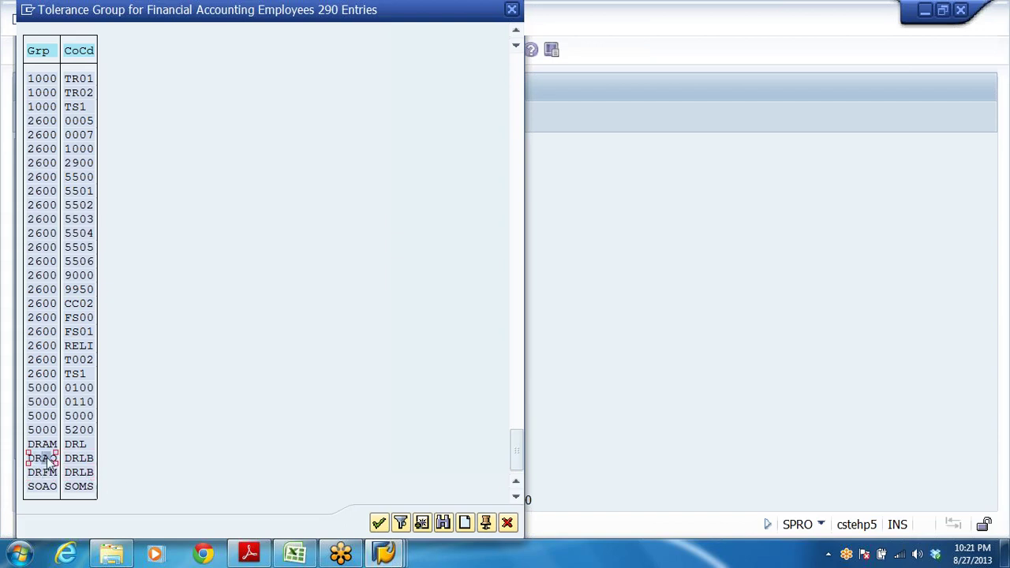
double_click(39, 457)
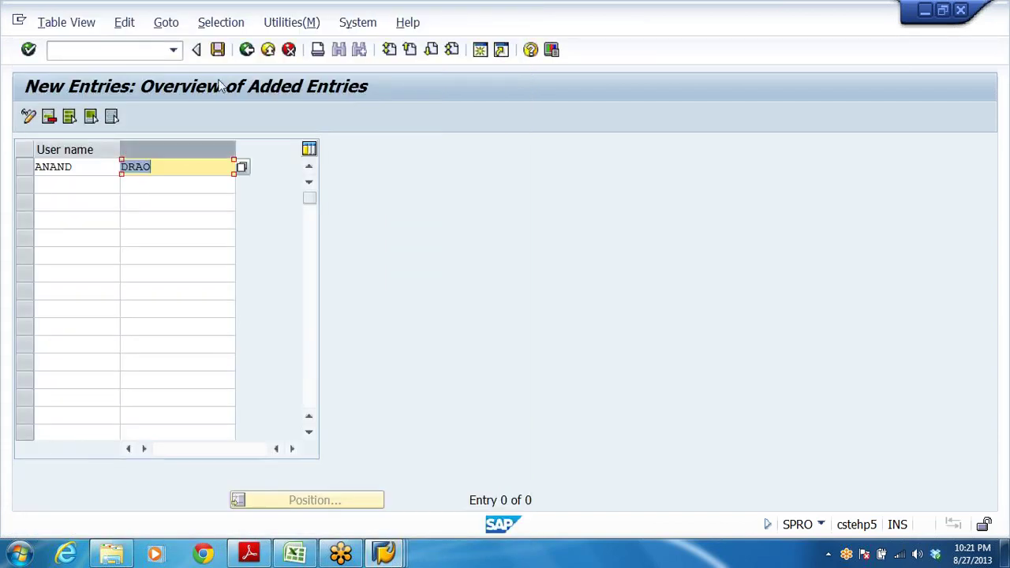
click(215, 50)
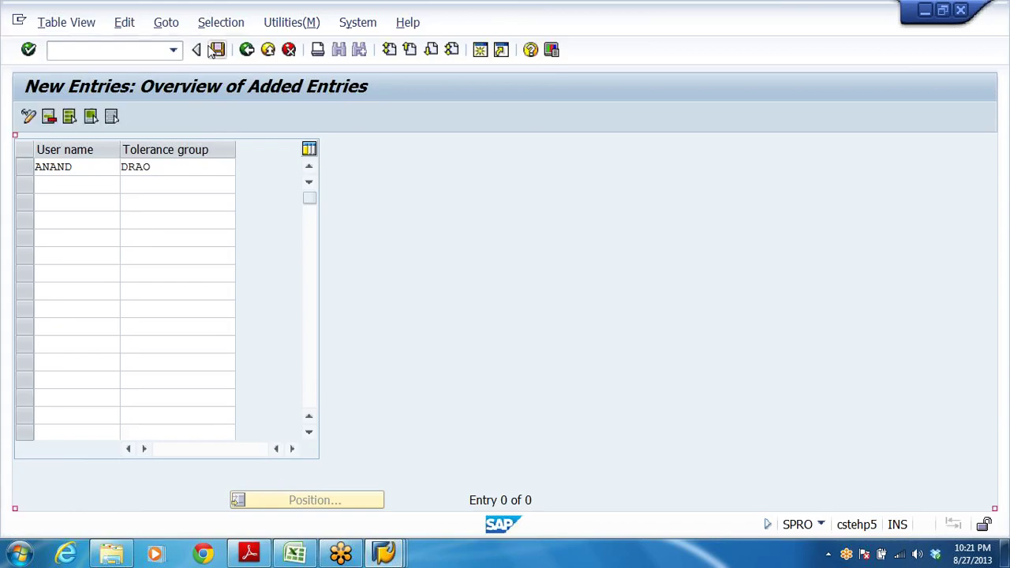
click(246, 50)
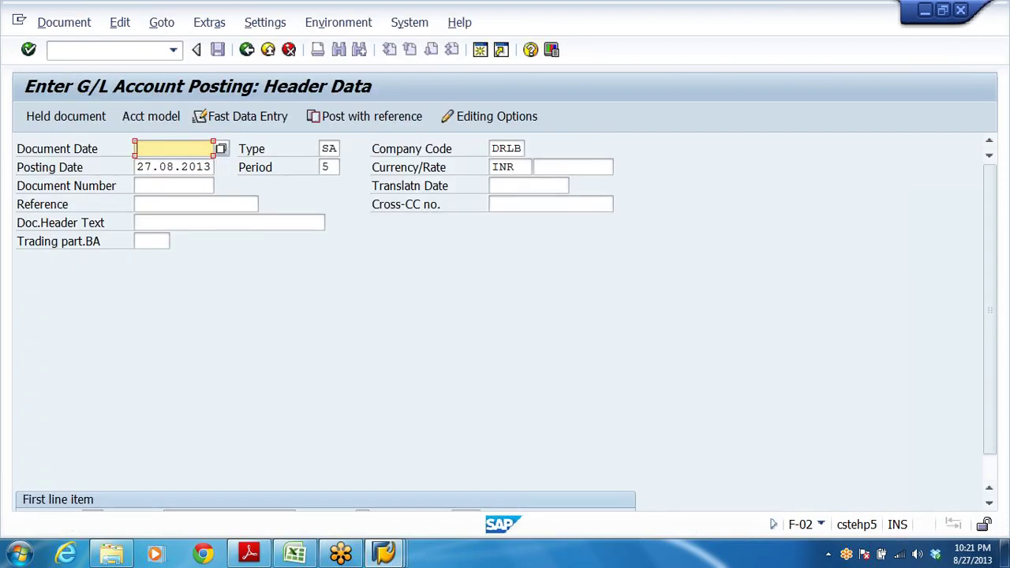
In the F-02 session, fill in the document date, keep company code DRLB, and start the first item with posting key 40 and account 200405
key(Down)
key(Return)
click(517, 148)
scroll(225, 419, down, 1)
click(229, 488)
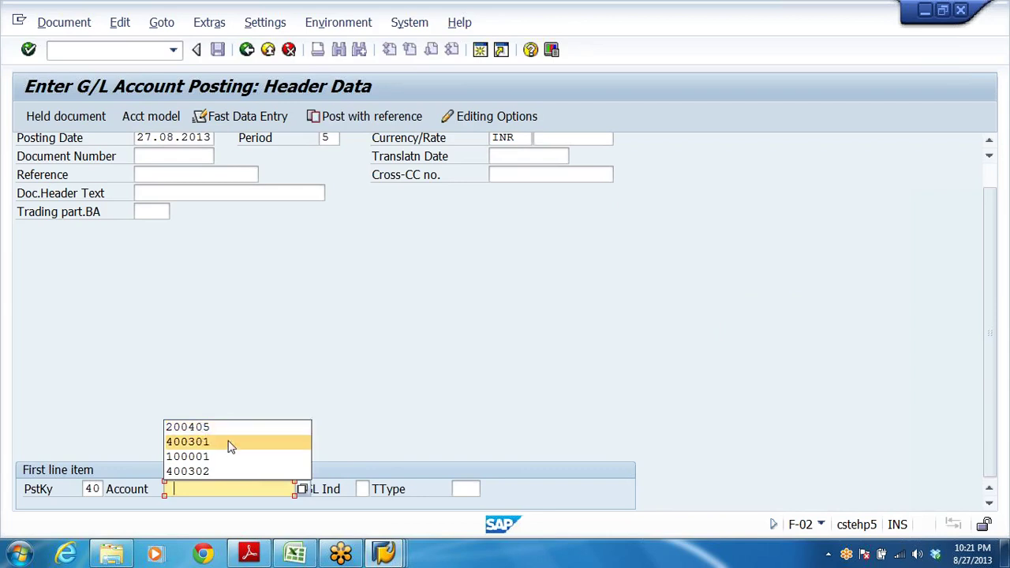
key(Down)
key(Return)
key(Return)
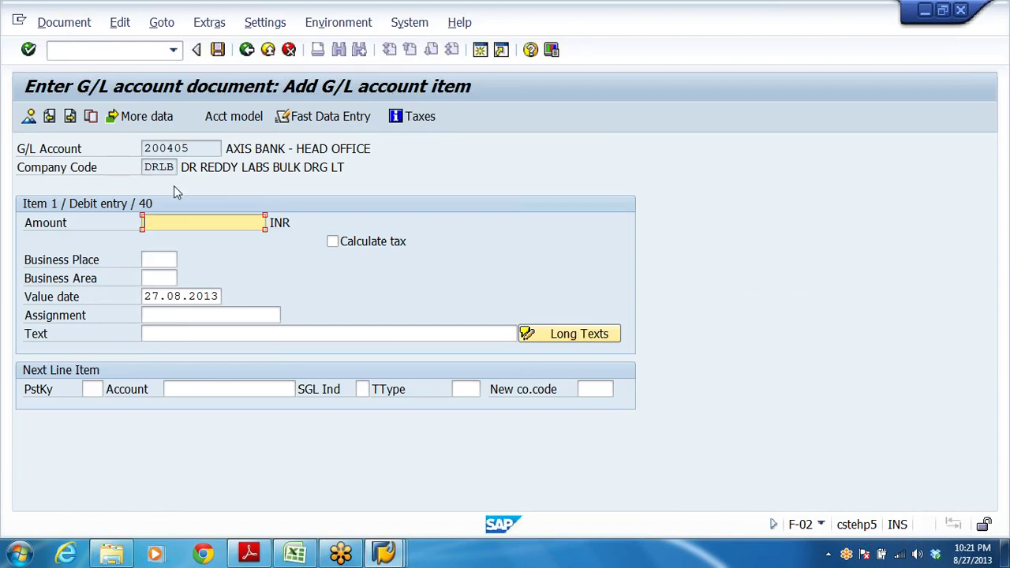
Give the debit item an amount of 600000 INR and the text OFFICE RENT PAID FOR THE MONTH OF JULY
click(190, 224)
text(6)
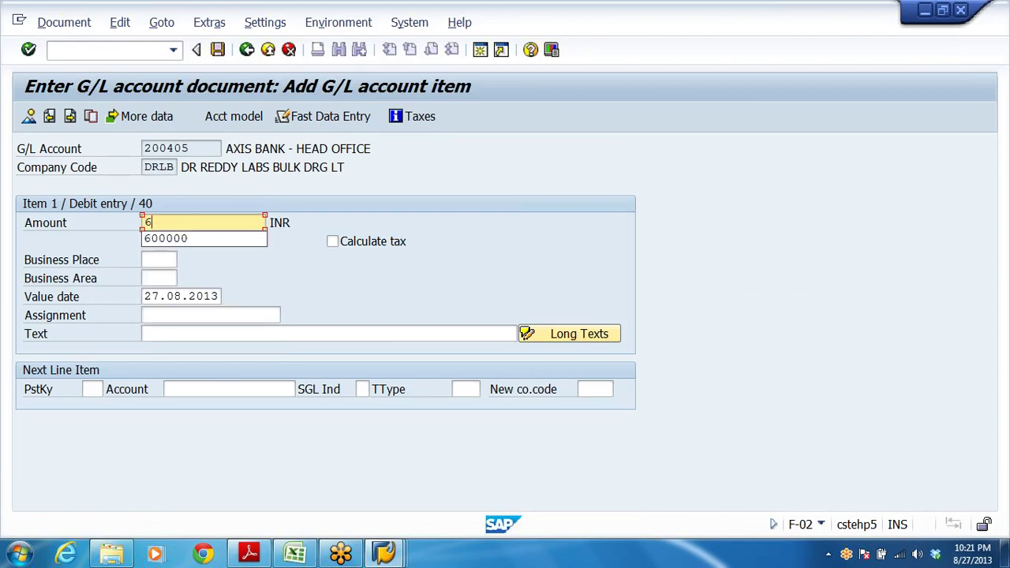
click(185, 238)
click(150, 333)
click(158, 350)
Set the next line item to posting key 50 and account 100001, and try to continue to it
click(93, 389)
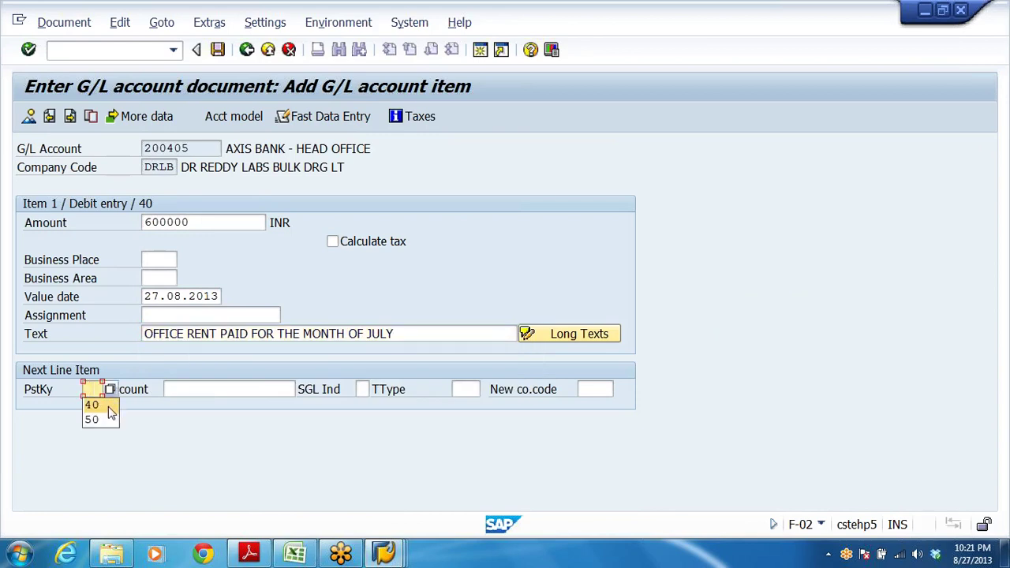
click(97, 419)
click(201, 389)
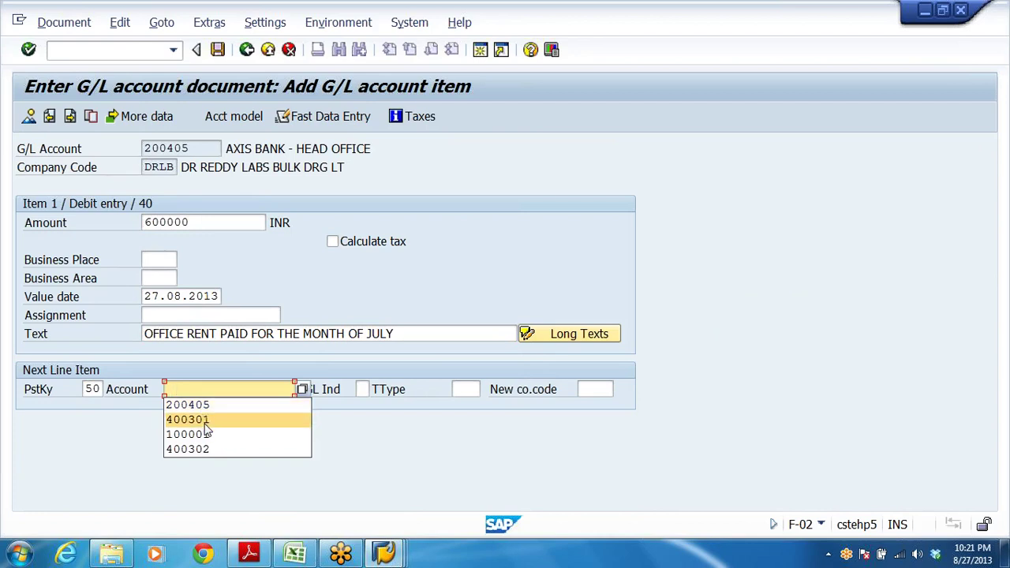
click(202, 434)
key(Return)
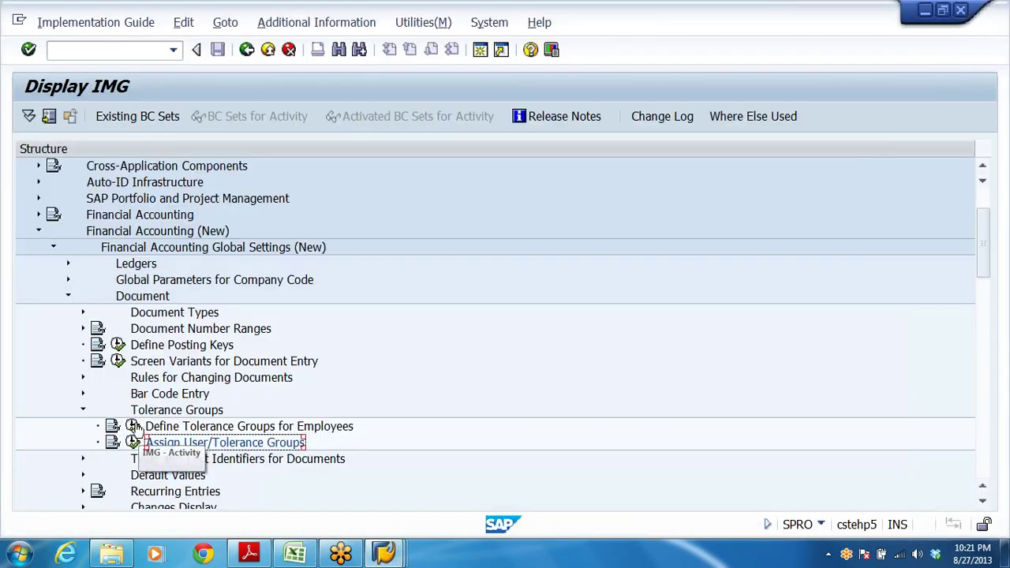
Open the employee tolerance group definitions in the IMG and examine the limits of group DRAO for company code DRLB
click(131, 437)
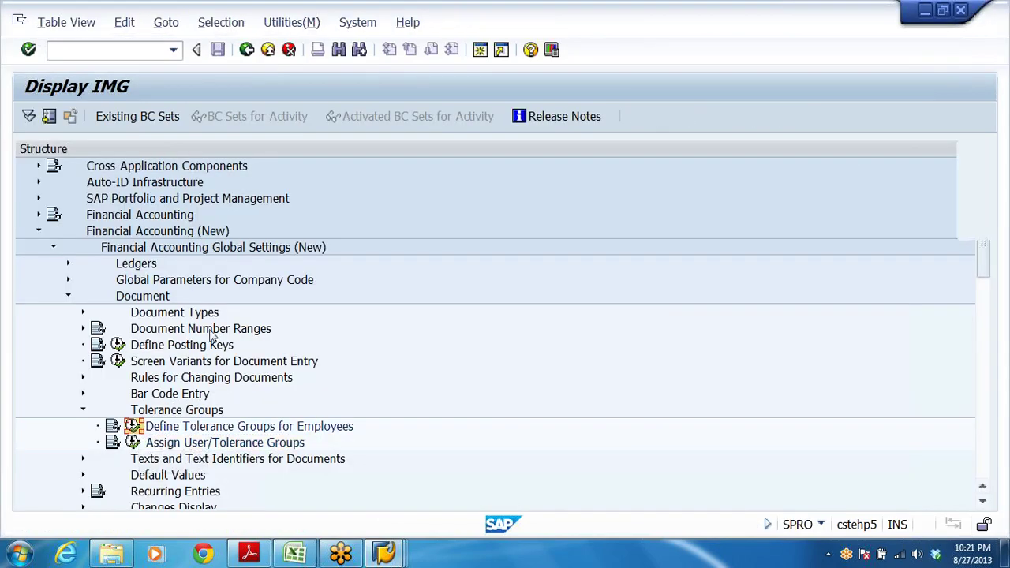
drag(213, 197, 213, 401)
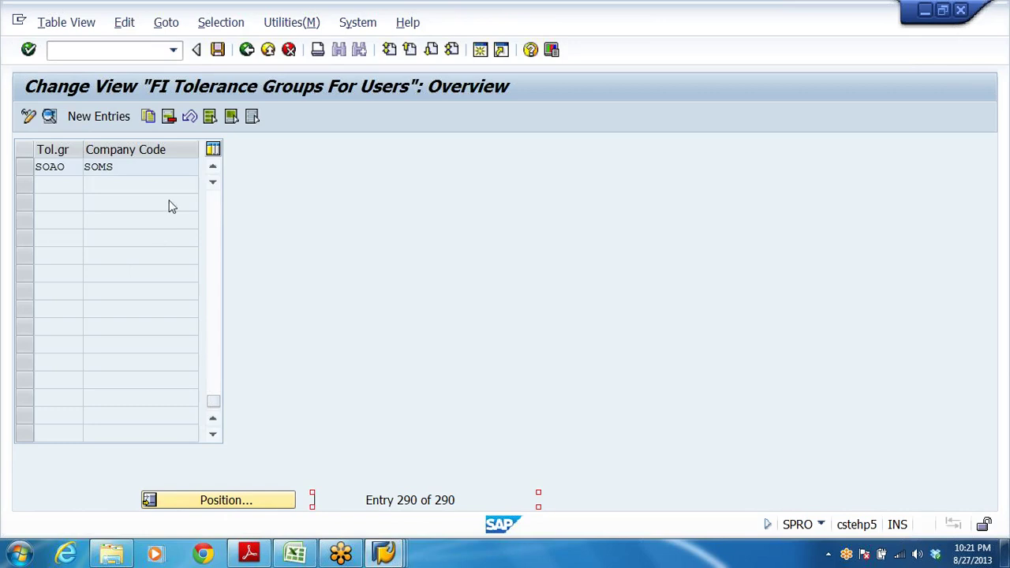
click(212, 167)
click(212, 167)
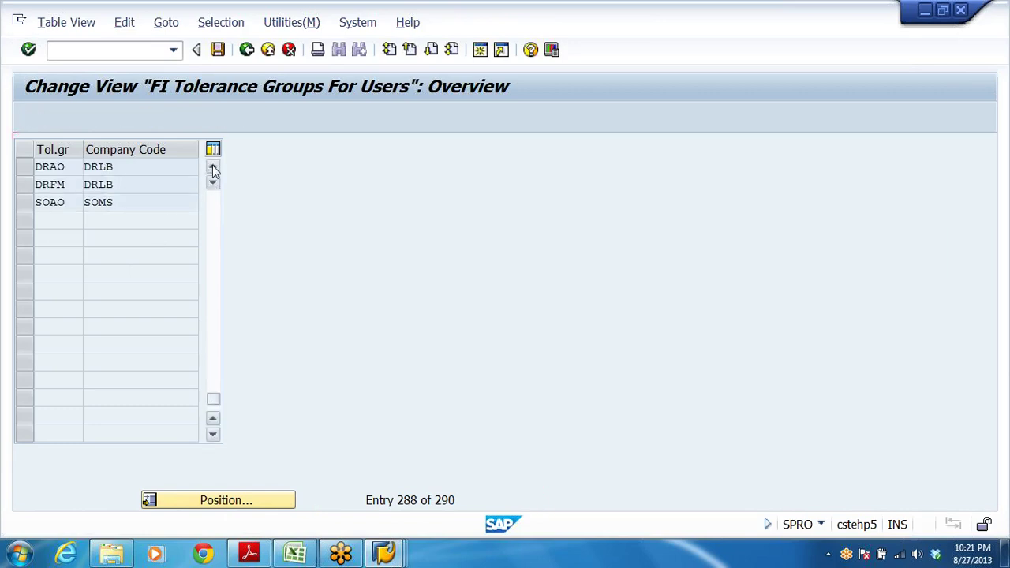
click(212, 168)
click(212, 167)
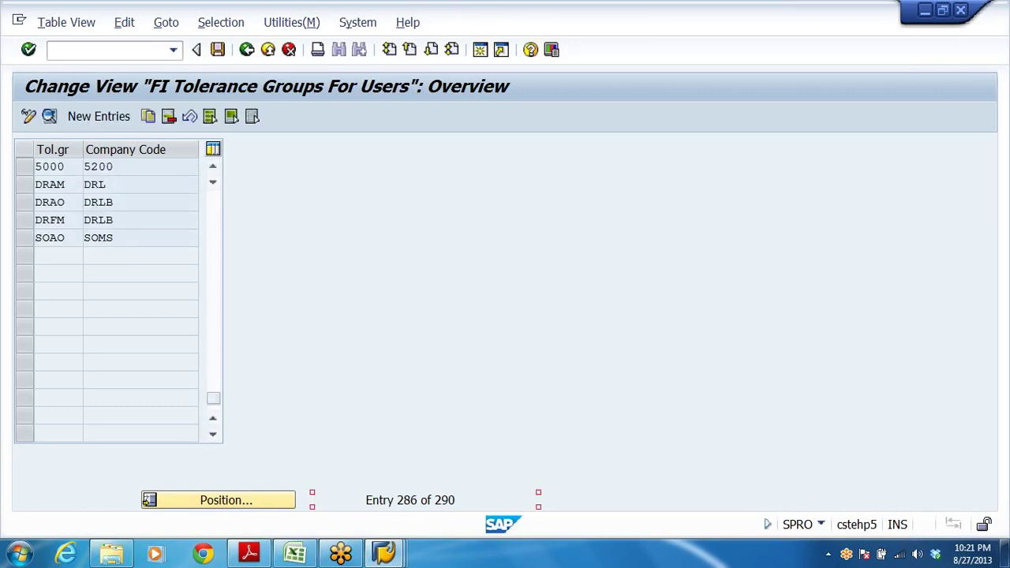
double_click(71, 204)
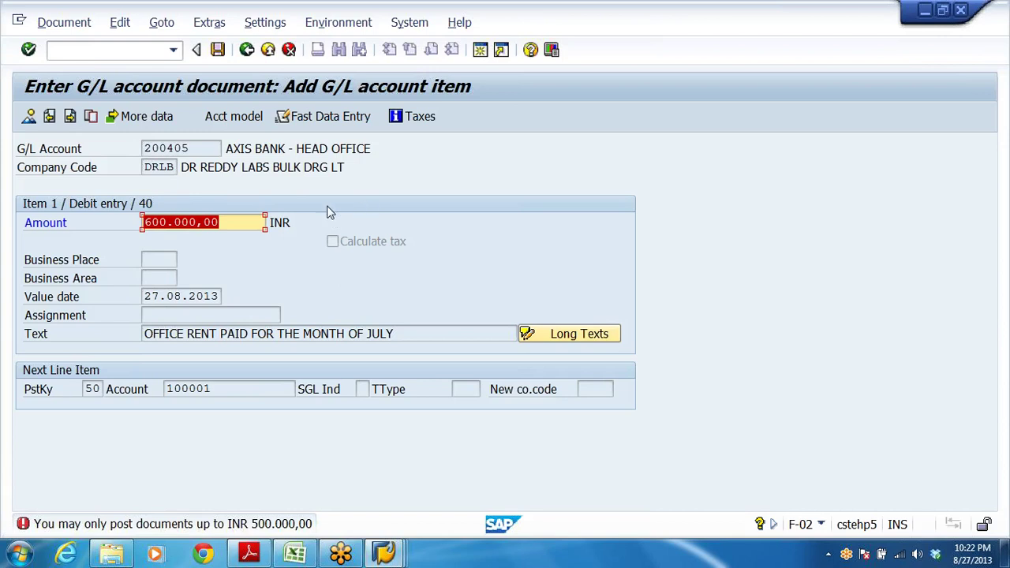
Change the debit item's amount to 500000 INR and continue to the credit item
key(Delete)
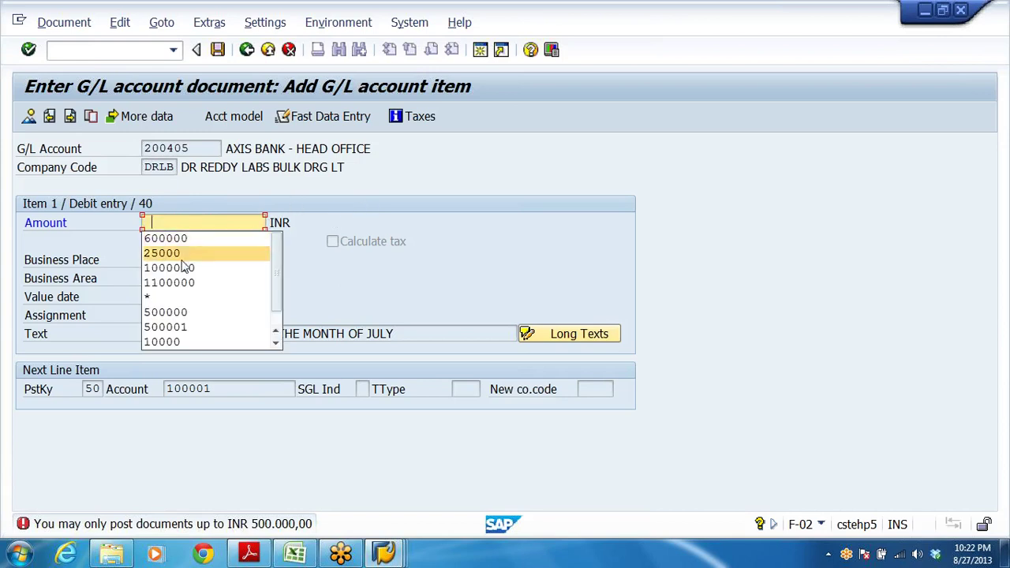
click(172, 313)
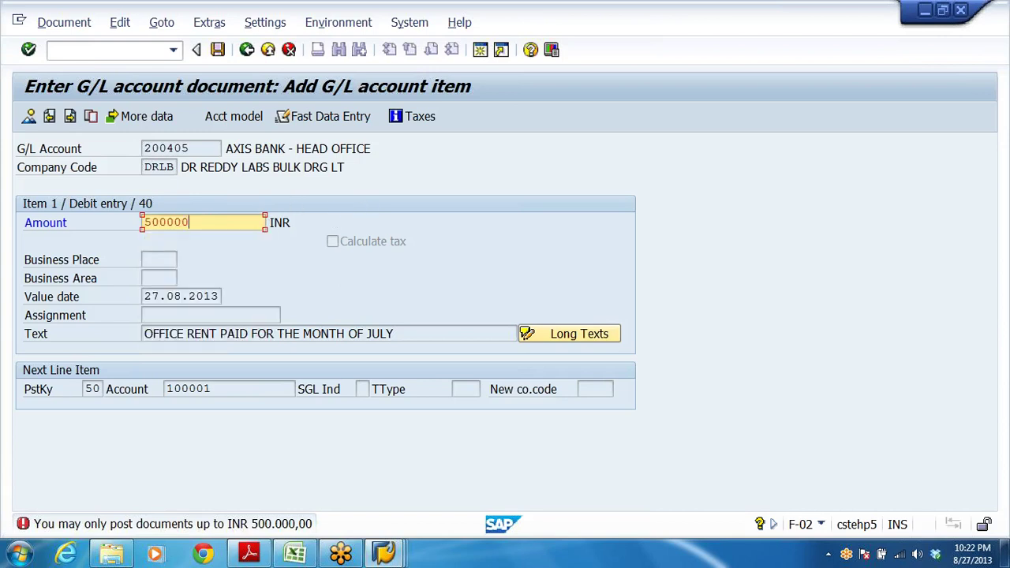
key(Return)
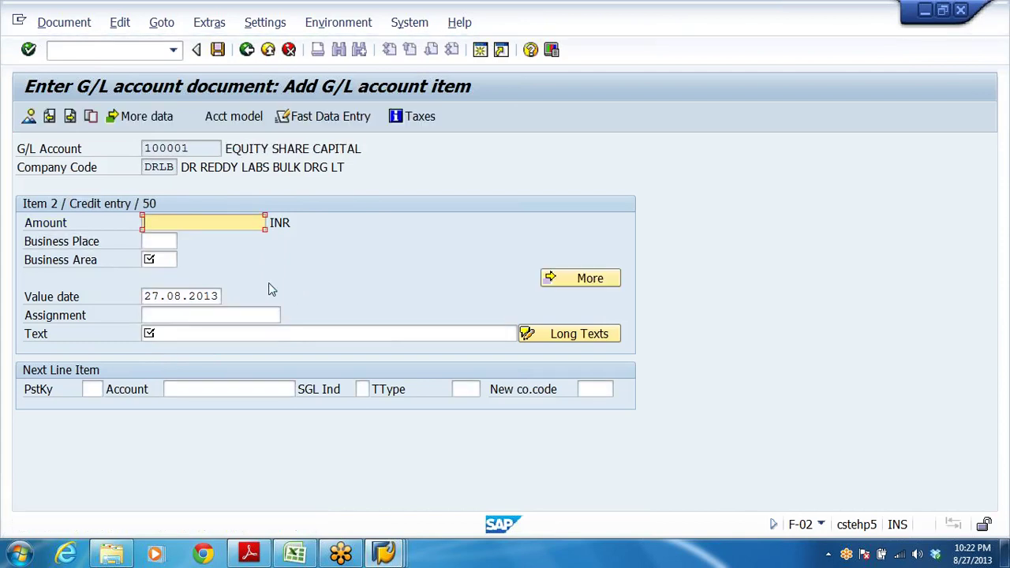
Fill in the credit item with amount 500000, business area DRHY and text OFFICE RENT PAID FOR THE MONTH OF JULY
click(180, 224)
click(180, 238)
click(158, 260)
click(158, 273)
click(150, 334)
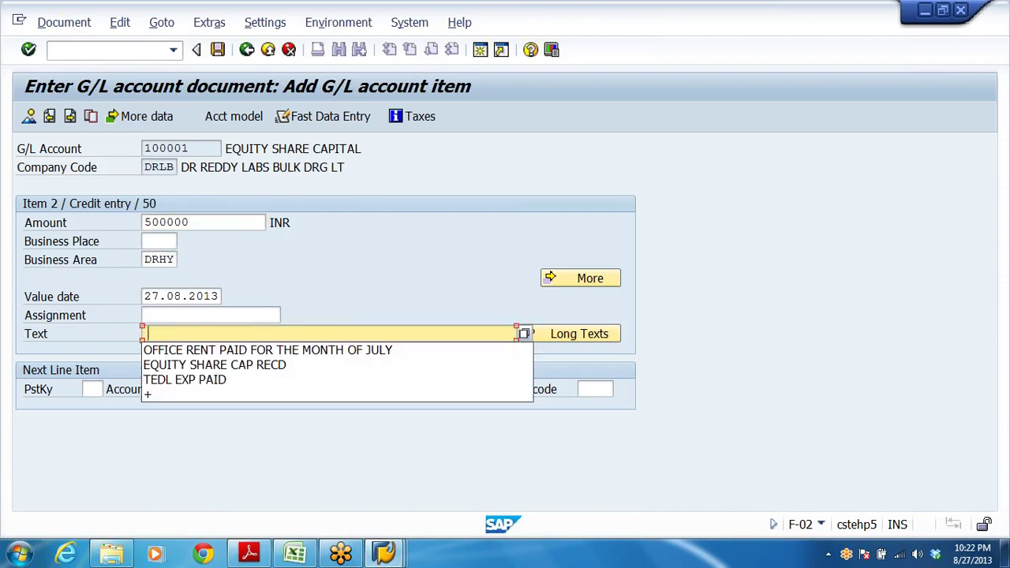
click(154, 349)
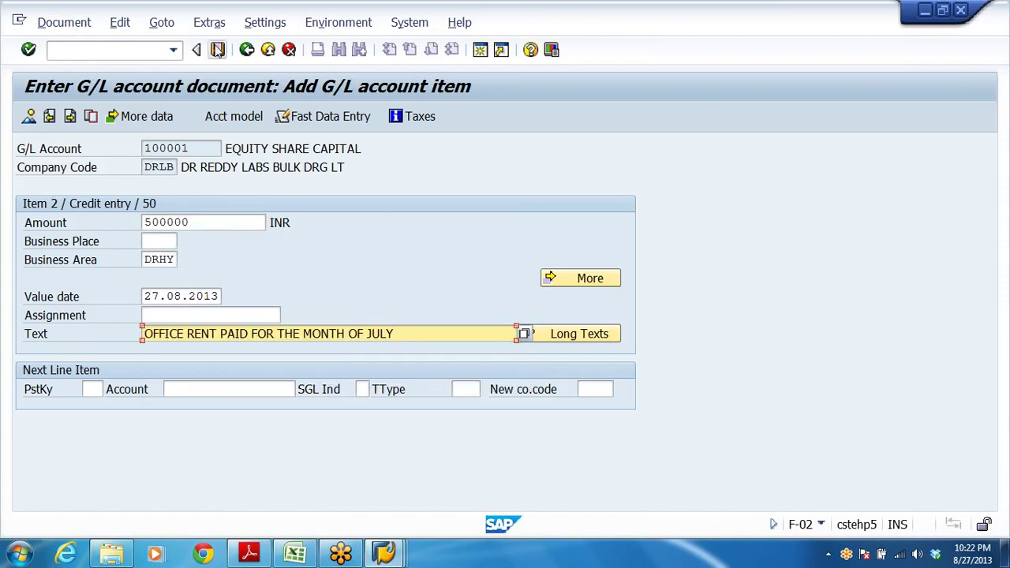
Post the G/L document, view the details of the posting message and close them
click(217, 48)
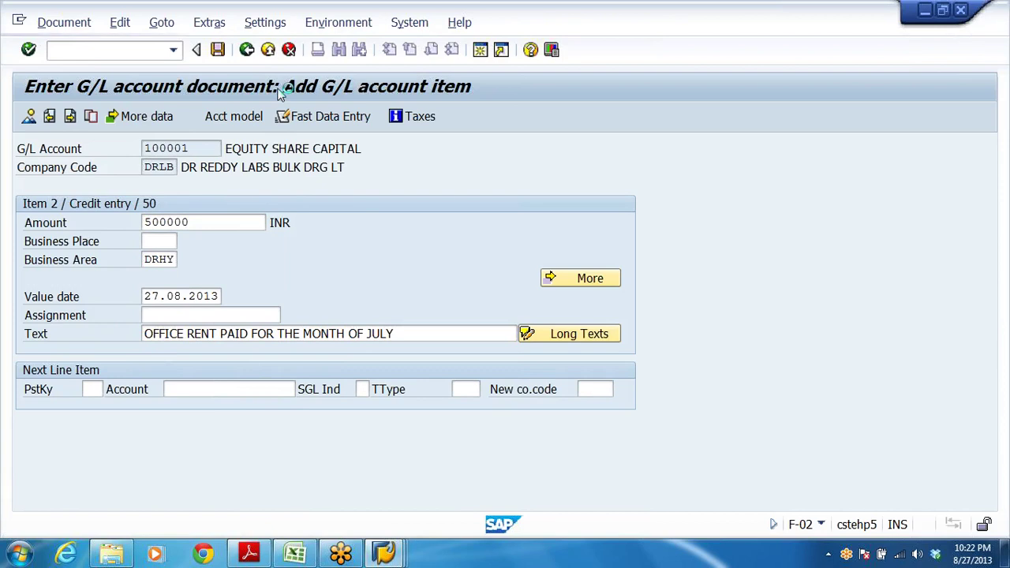
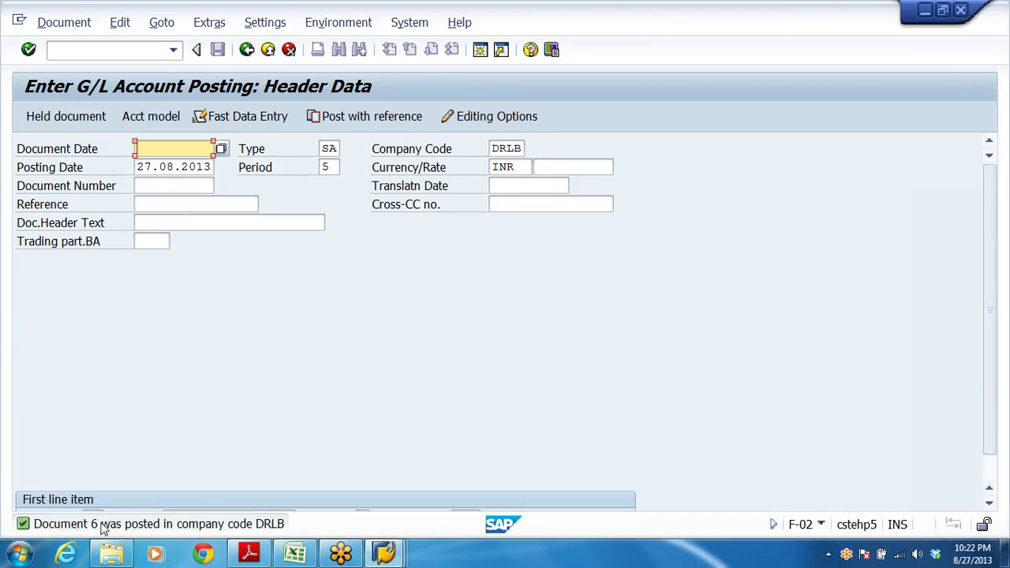
key(F4)
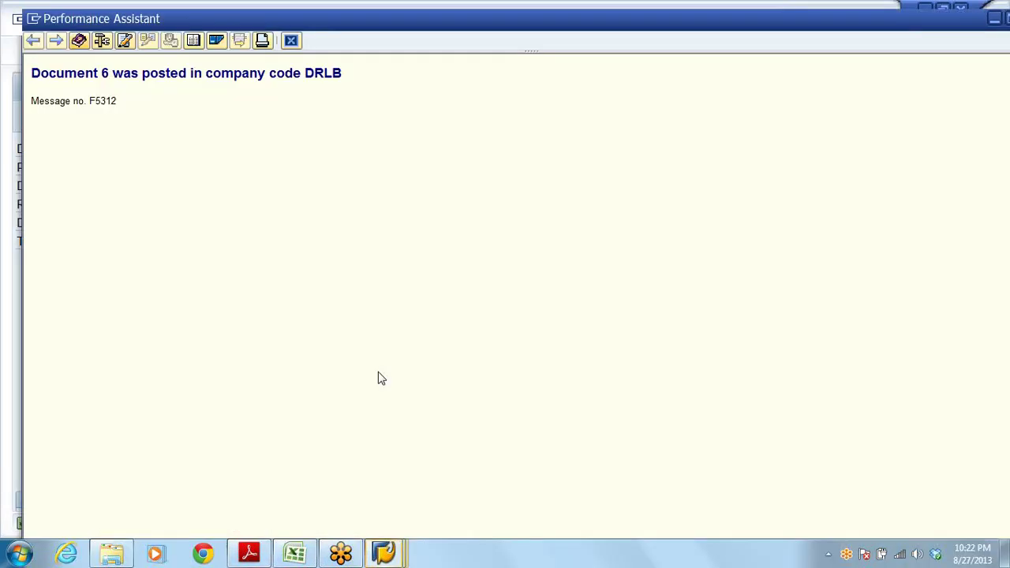
click(292, 41)
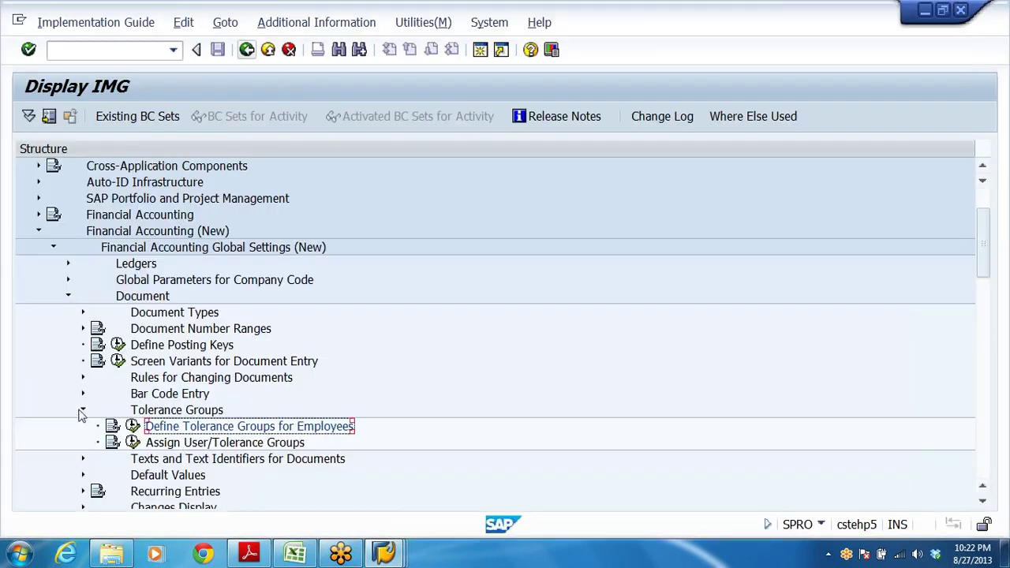
Collapse the Document settings in the IMG, expand Posting Periods under Ledgers, and open Open and Close Posting Periods
click(81, 411)
click(68, 297)
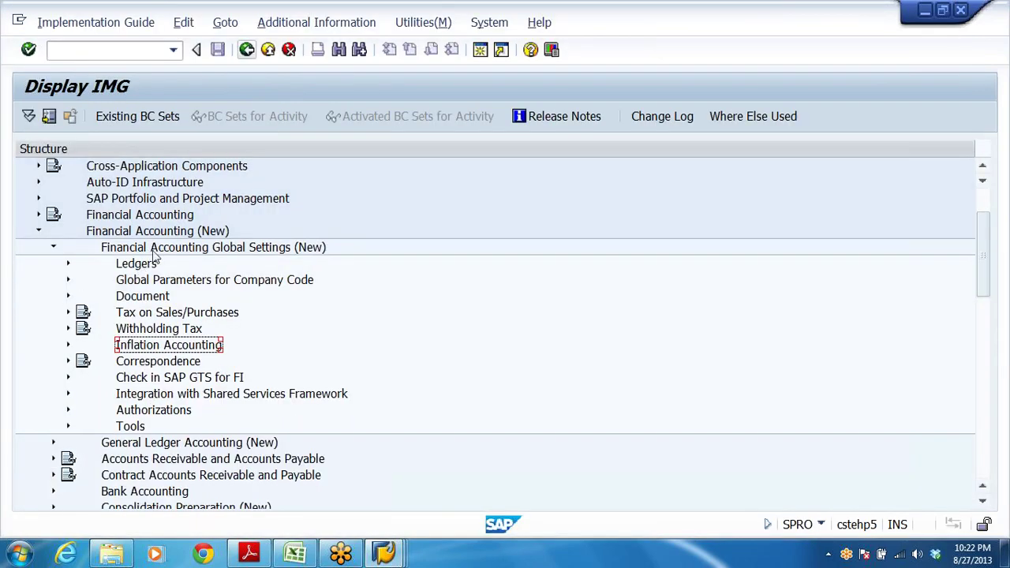
double_click(143, 265)
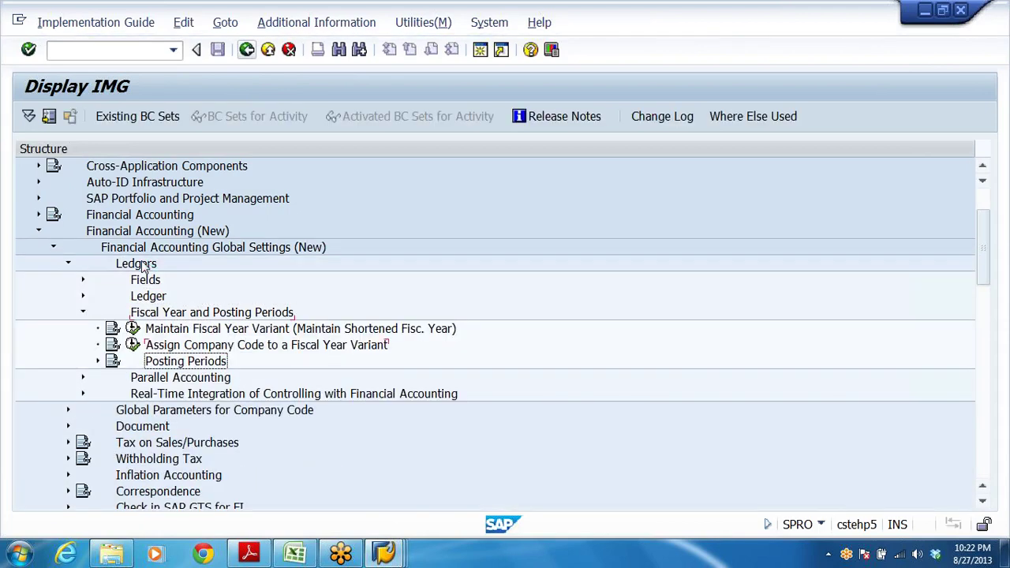
click(97, 361)
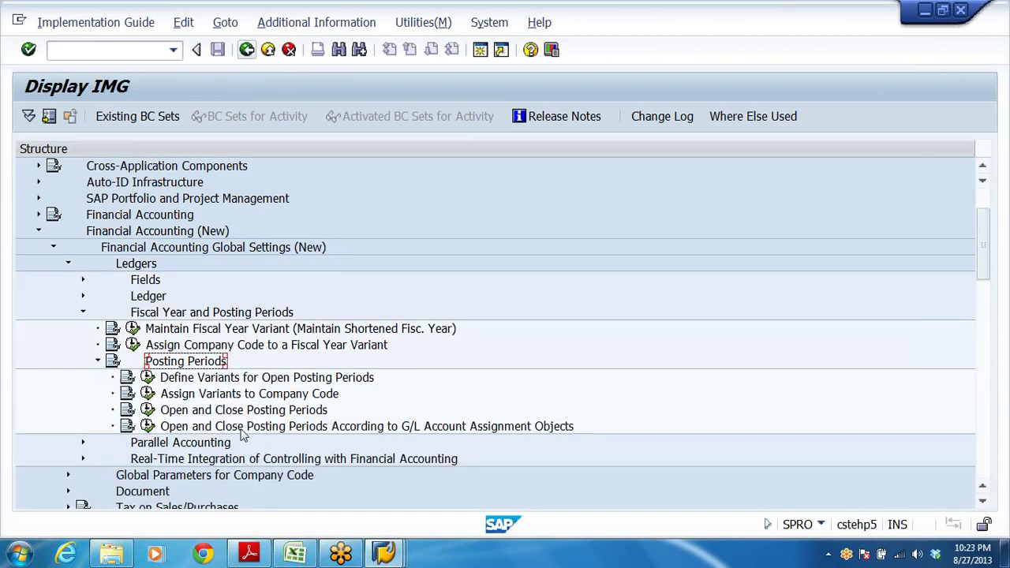
click(182, 427)
click(183, 411)
click(148, 409)
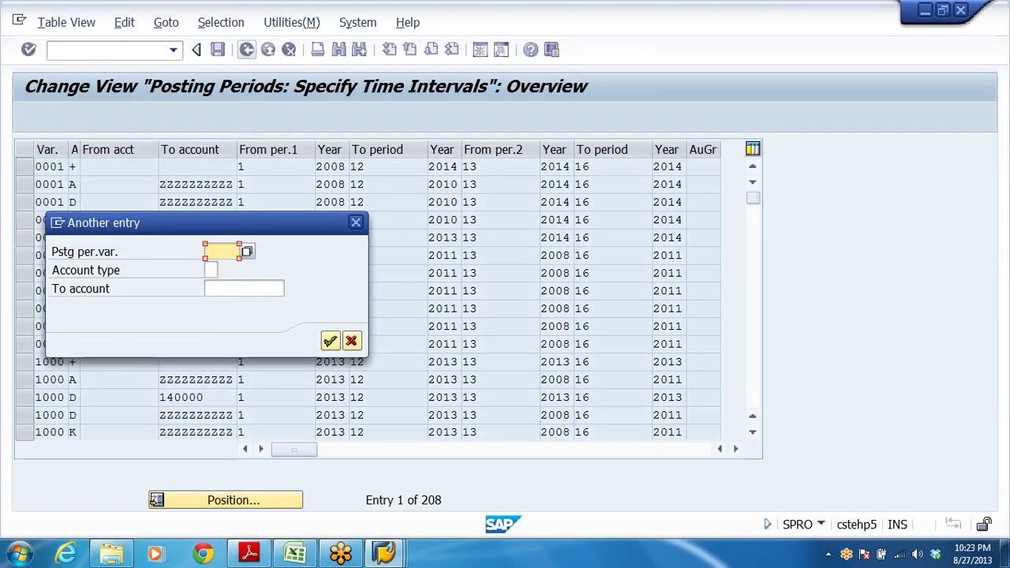
Position the posting periods list at variant DRPV and review its first period interval
text(D)
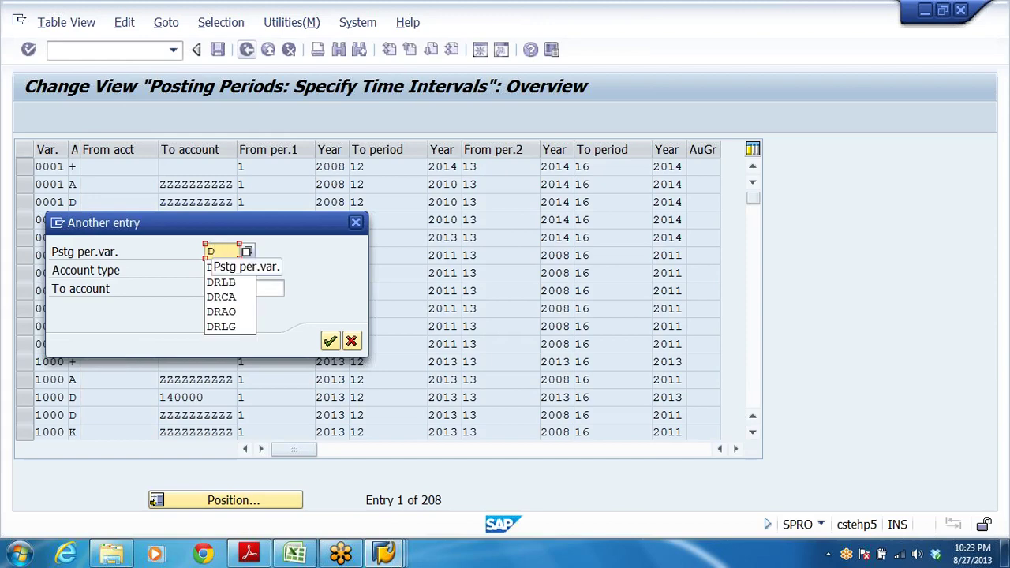
text(R)
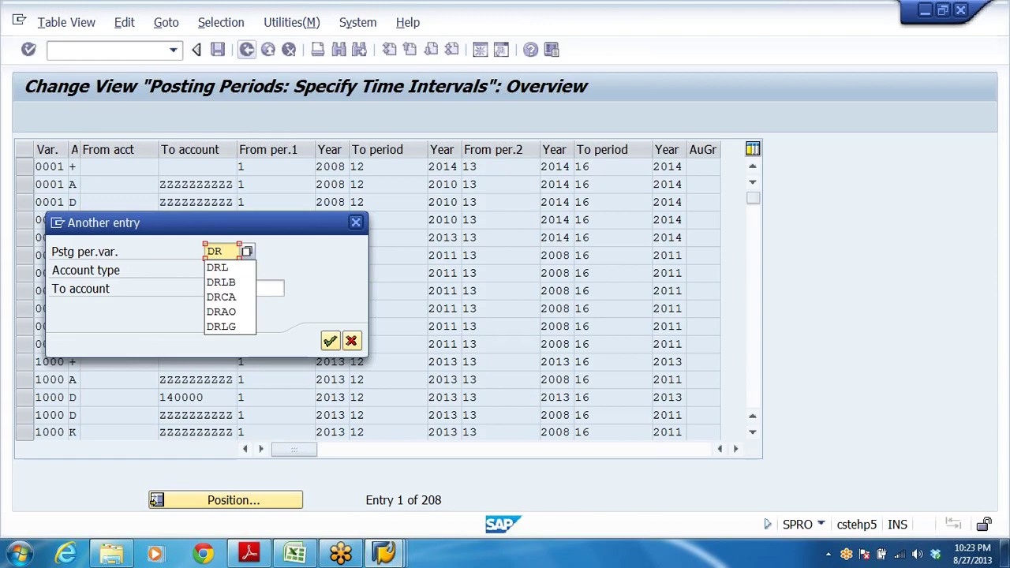
text(PV)
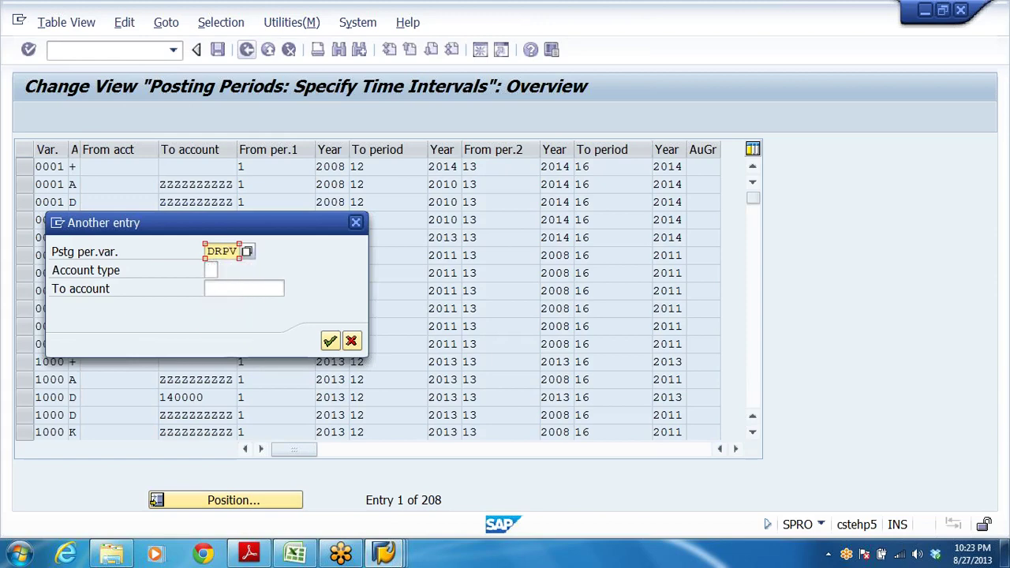
key(Return)
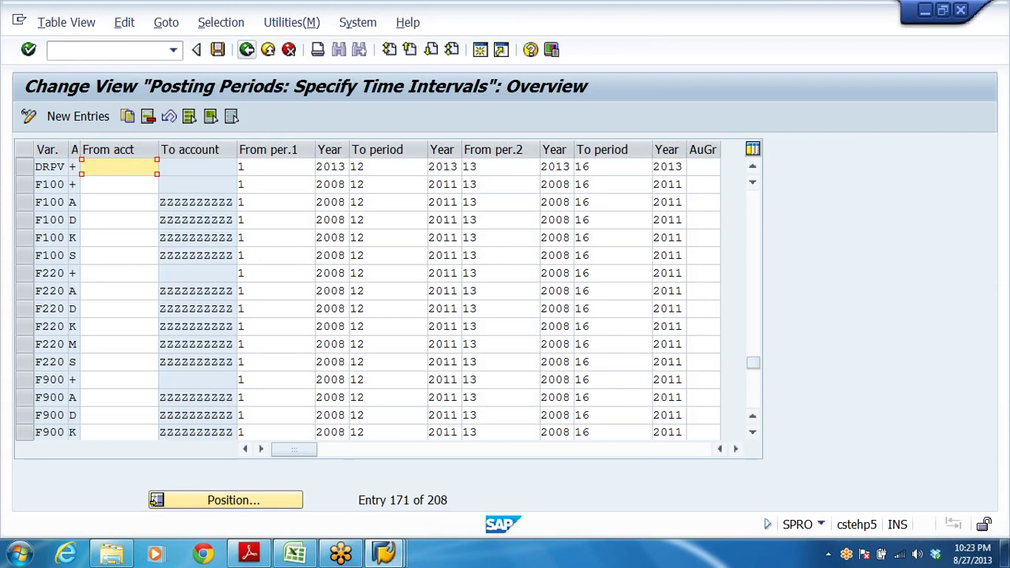
key(Tab)
key(Tab)
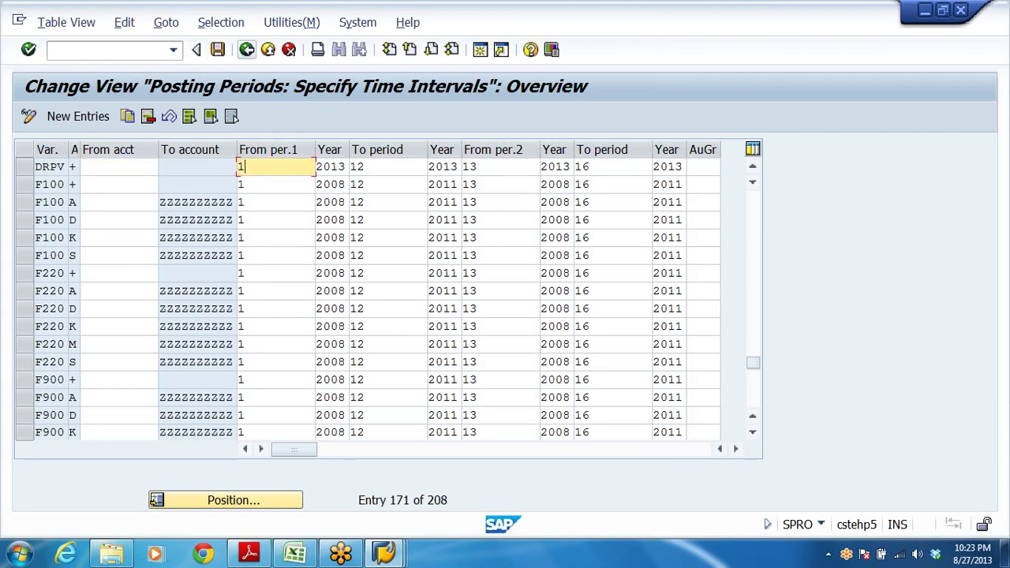
key(Tab)
key(Tab)
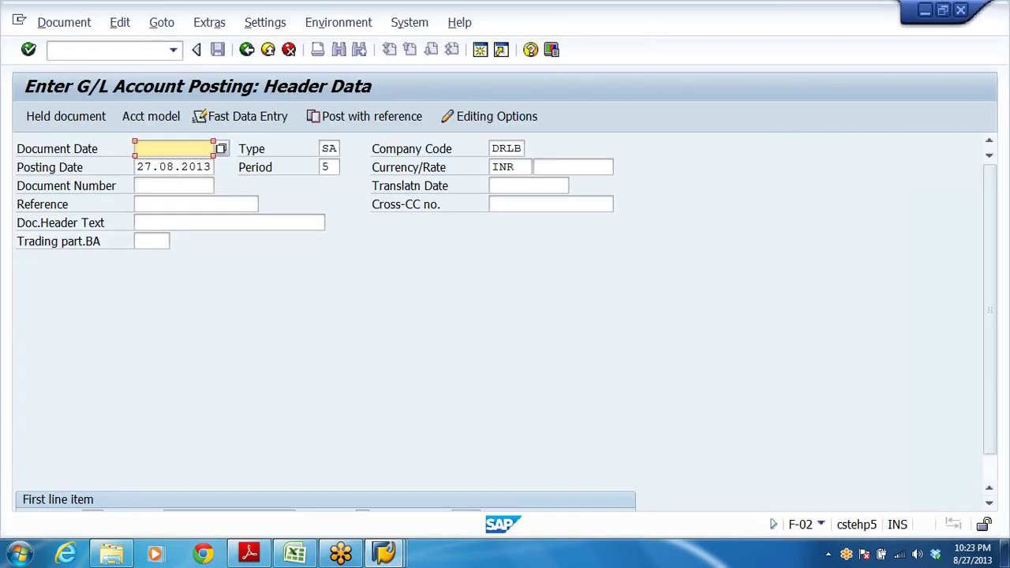
In the F-02 header for company code DRLB, set both the document date and the posting date to 01042013
click(151, 167)
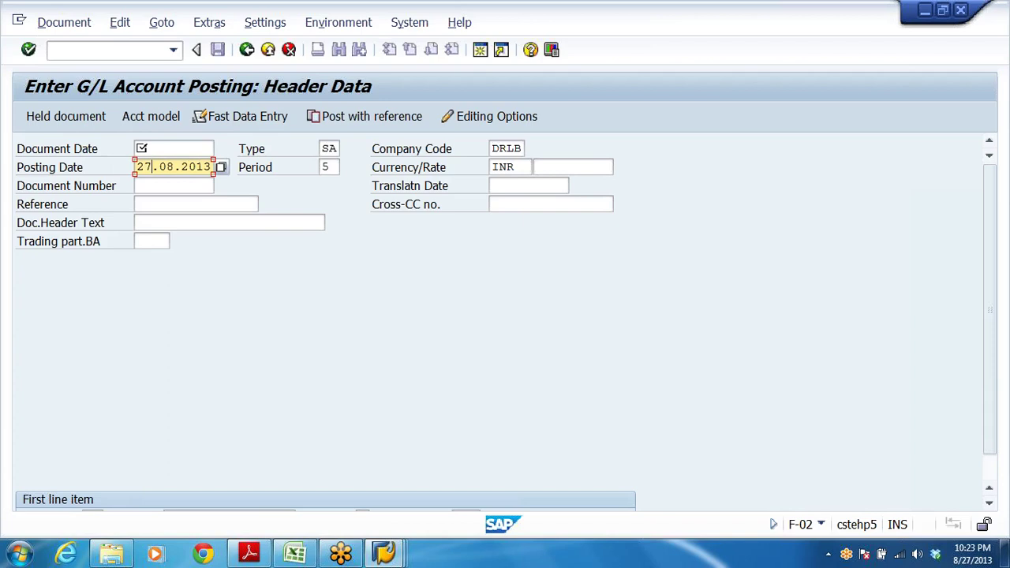
click(174, 148)
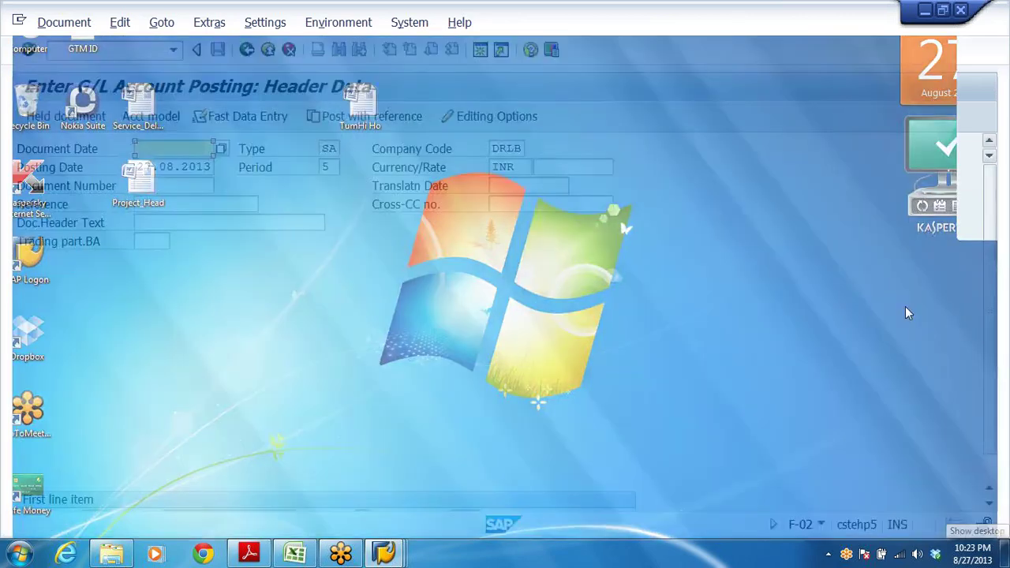
text(042013)
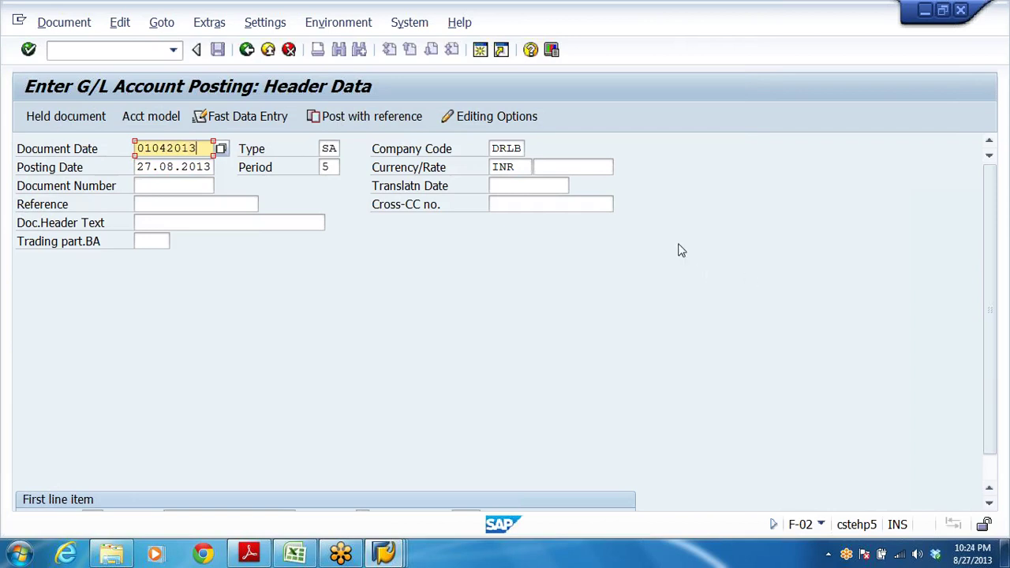
key(shift+Home)
key(ctrl+c)
key(Home)
click(173, 167)
key(ctrl+v)
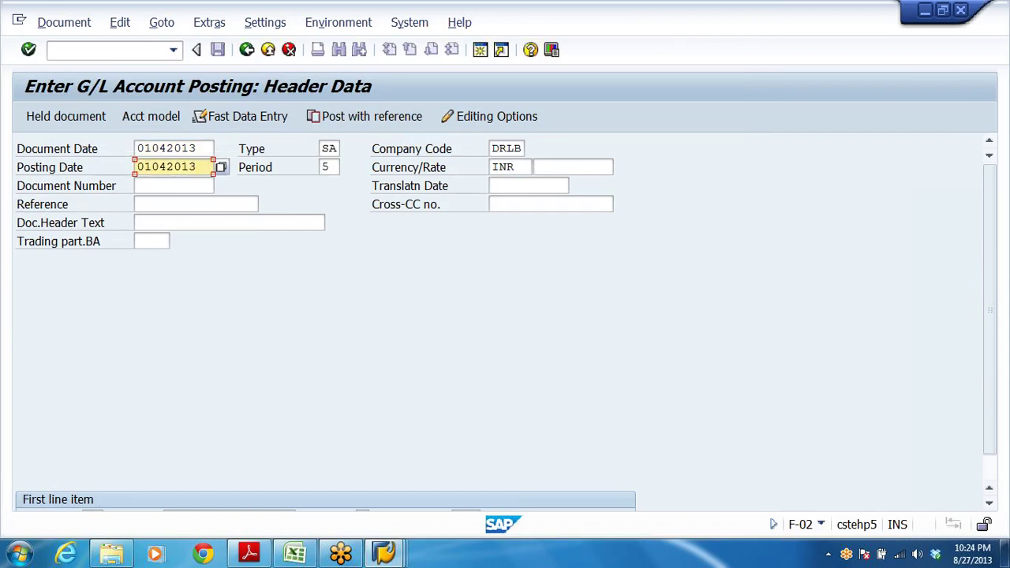
Compare the document header's Period field with the first period interval defined for variant DRPV
click(328, 149)
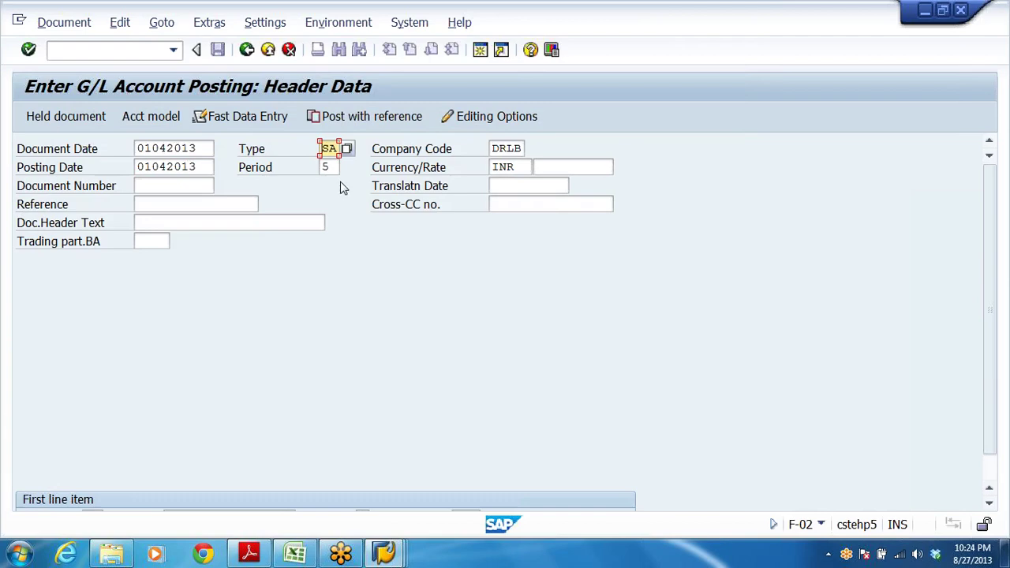
key(Tab)
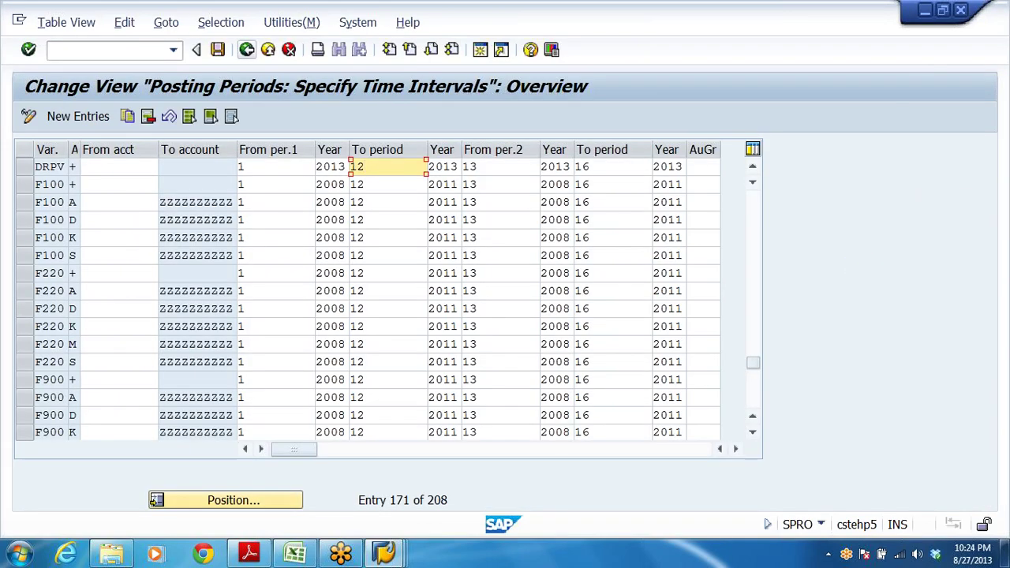
key(shift+Tab)
key(Tab)
key(shift+Tab)
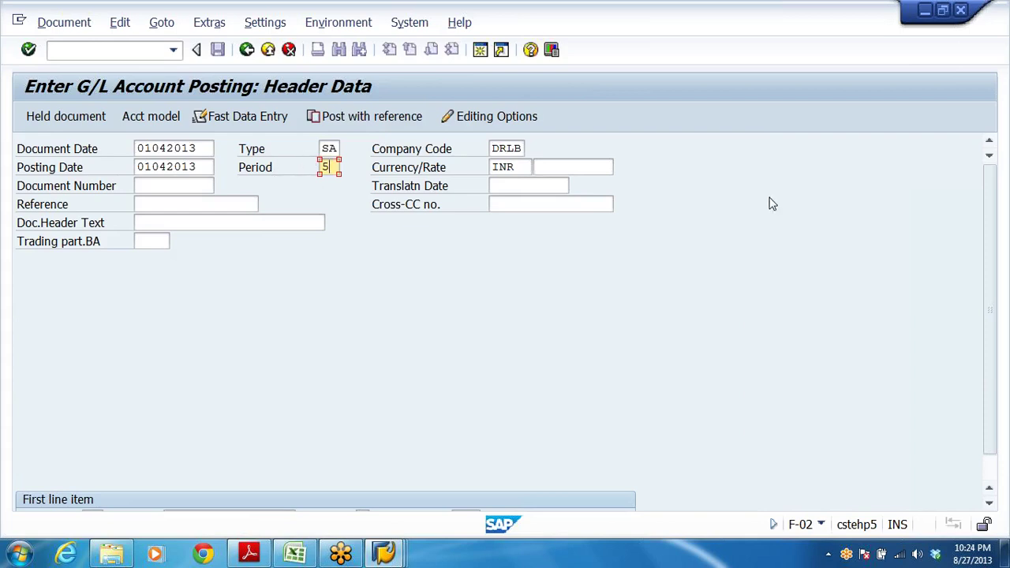
Set the first line item's account to 400302 with posting key 40 and continue to the debit item, accepting the adjusted period
scroll(695, 354, down, 1)
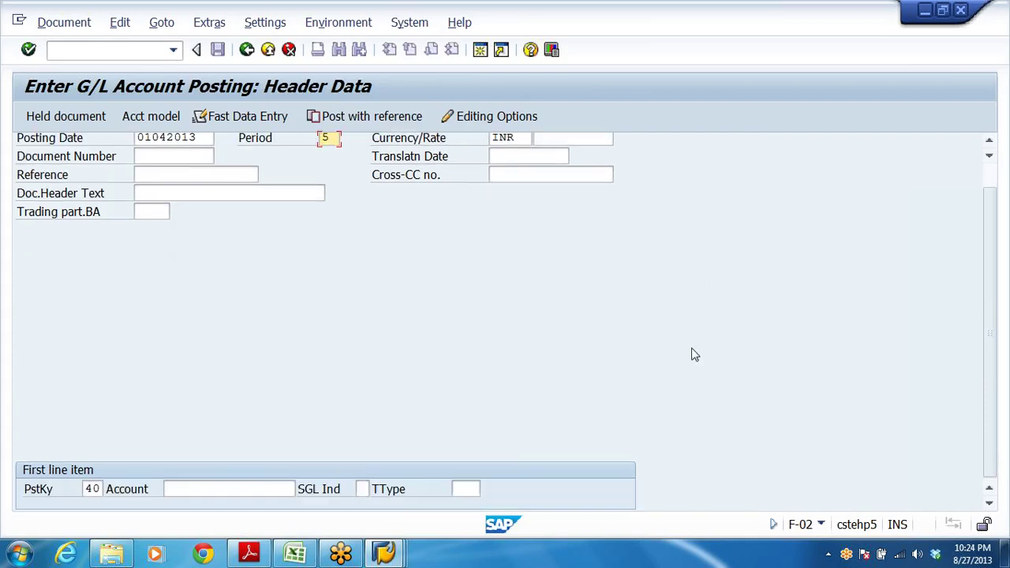
click(212, 486)
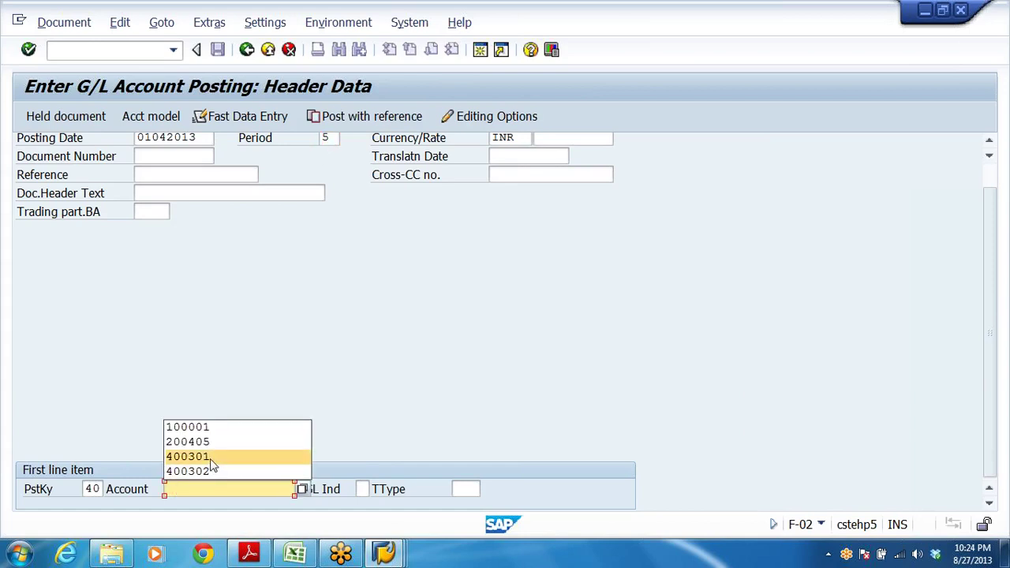
click(189, 457)
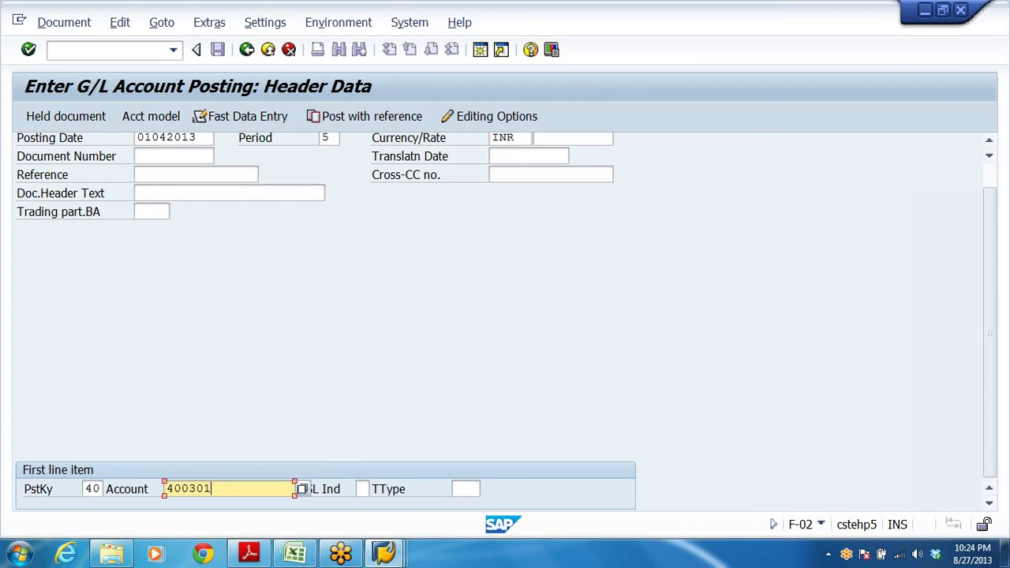
key(BackSpace)
text(2)
key(Return)
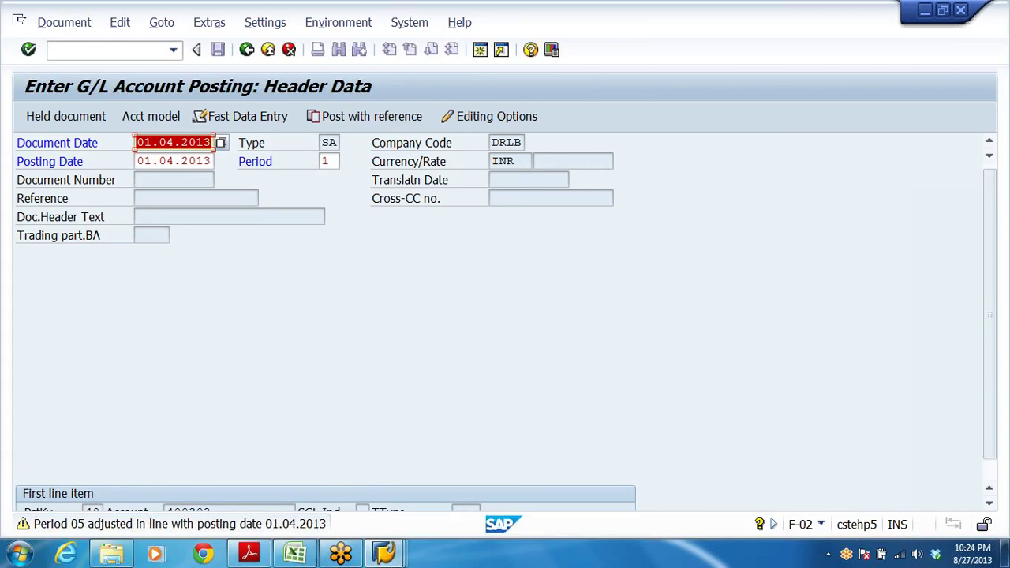
click(325, 161)
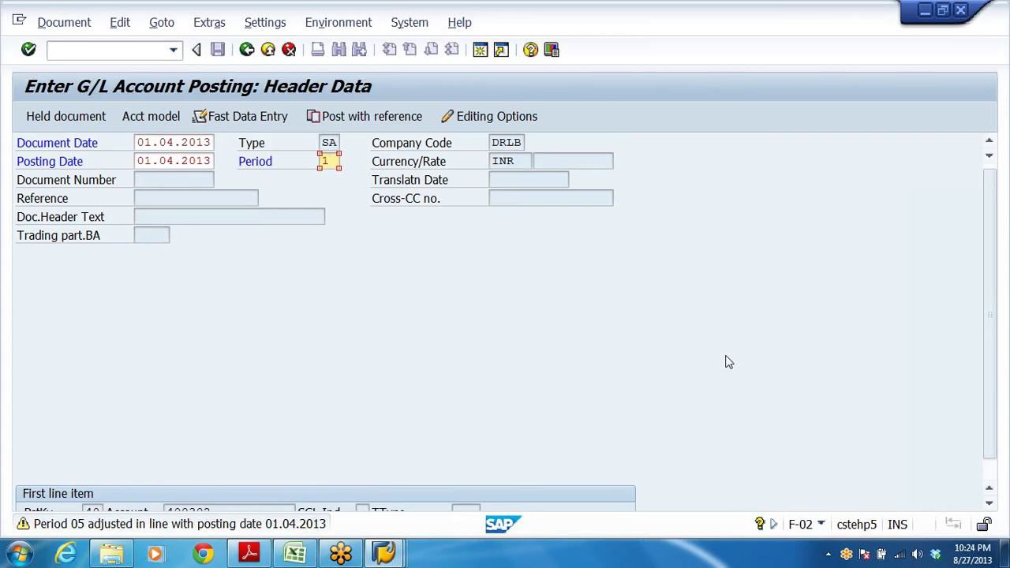
key(Return)
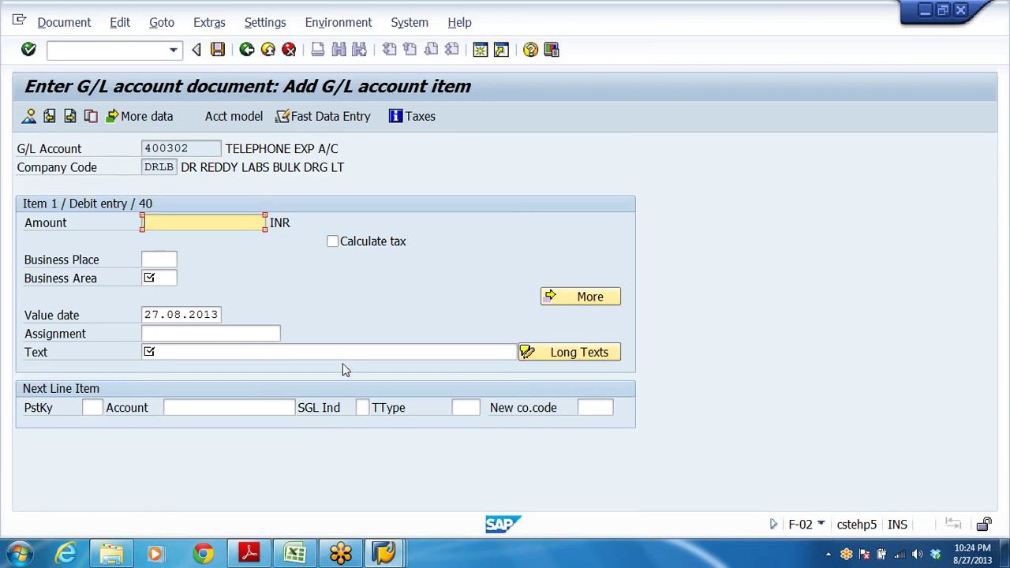
Fill in the debit item with amount 5500, business area DRHY and text TELEPHONE EXP PAID
text(5500)
click(158, 278)
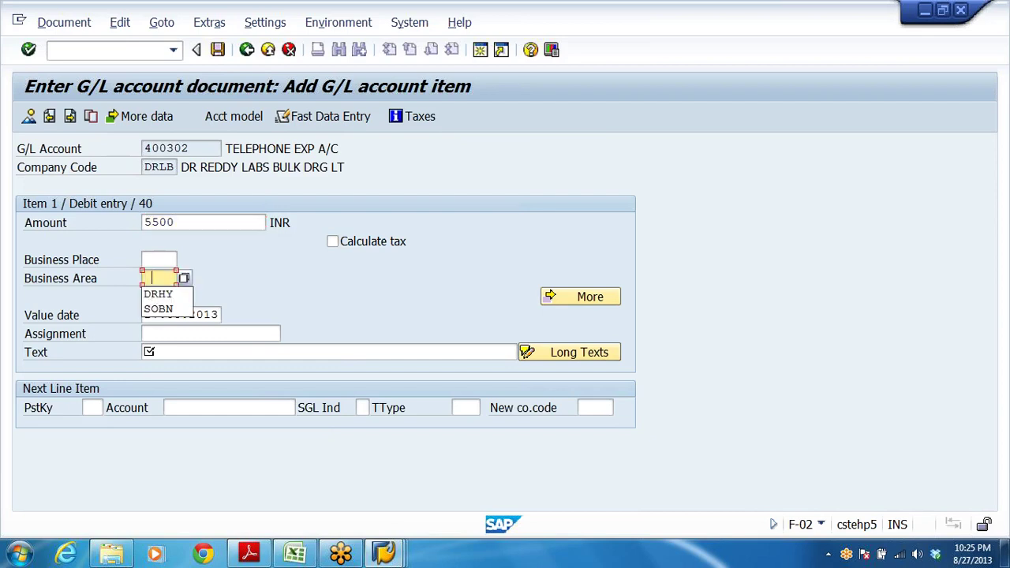
click(161, 300)
click(150, 352)
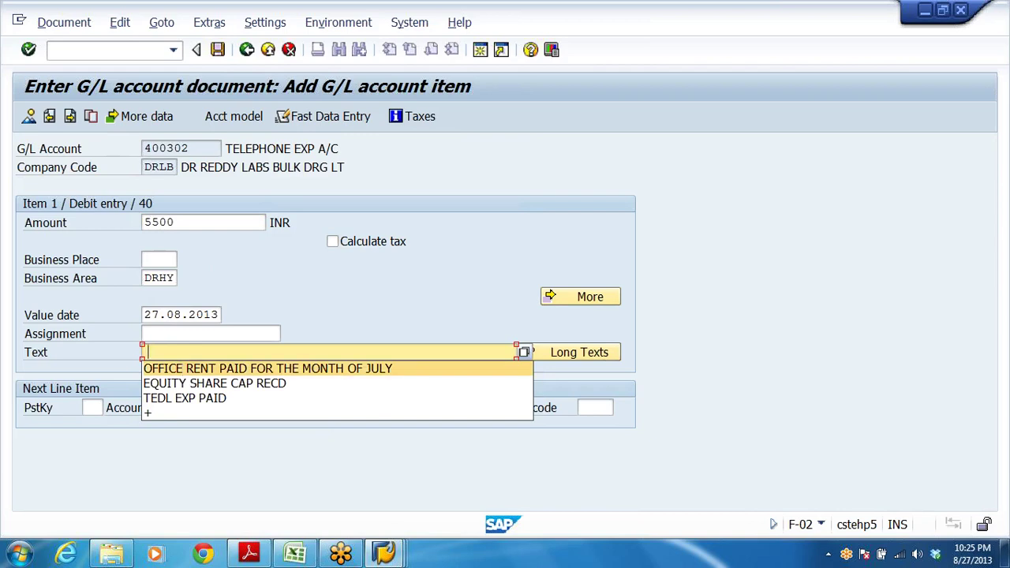
click(187, 350)
text(TELEPHONE EXP PAID)
Set the next line item to posting key 50 and account 200405, and continue to the credit item
click(92, 408)
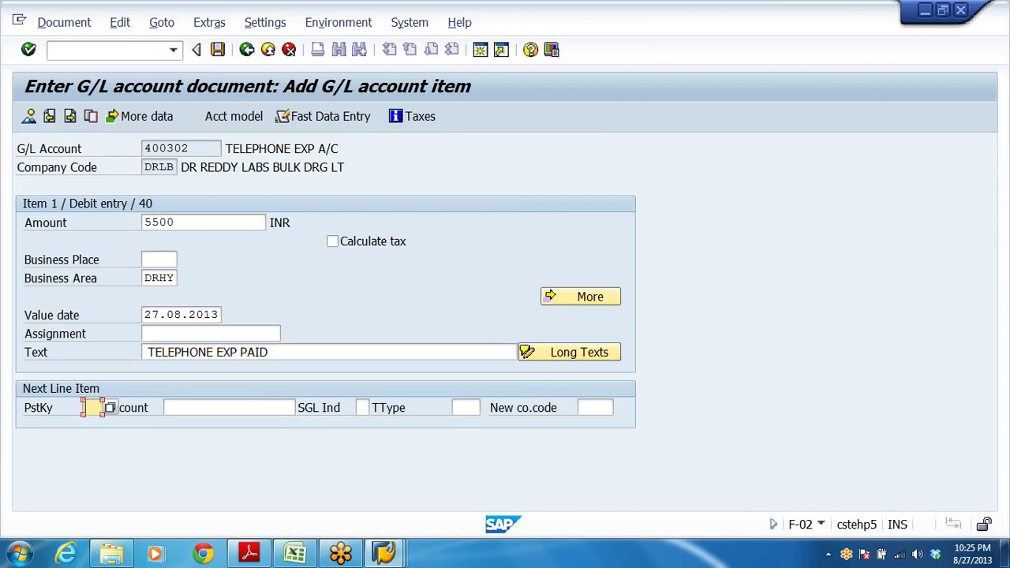
click(102, 438)
key(Tab)
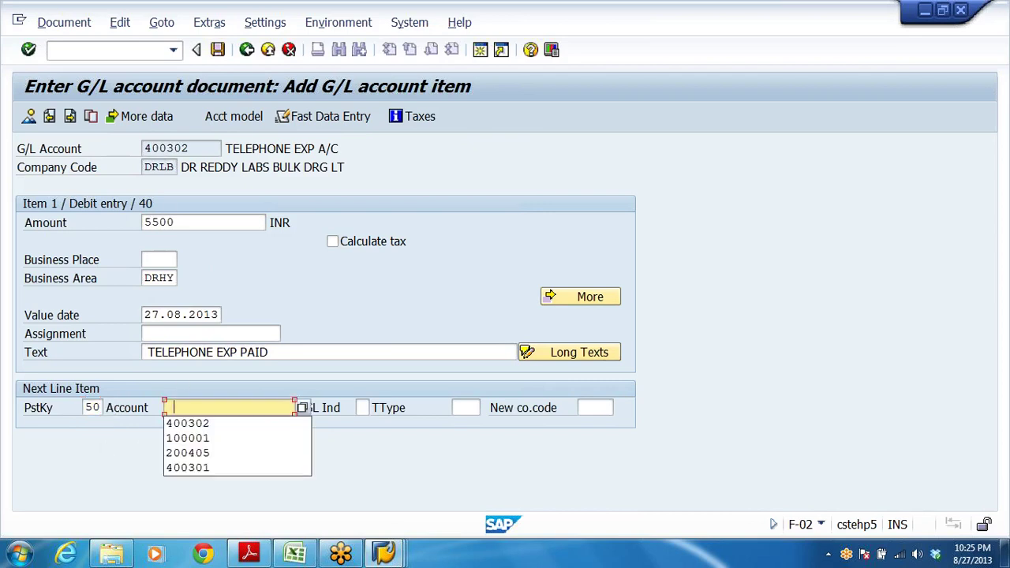
click(223, 453)
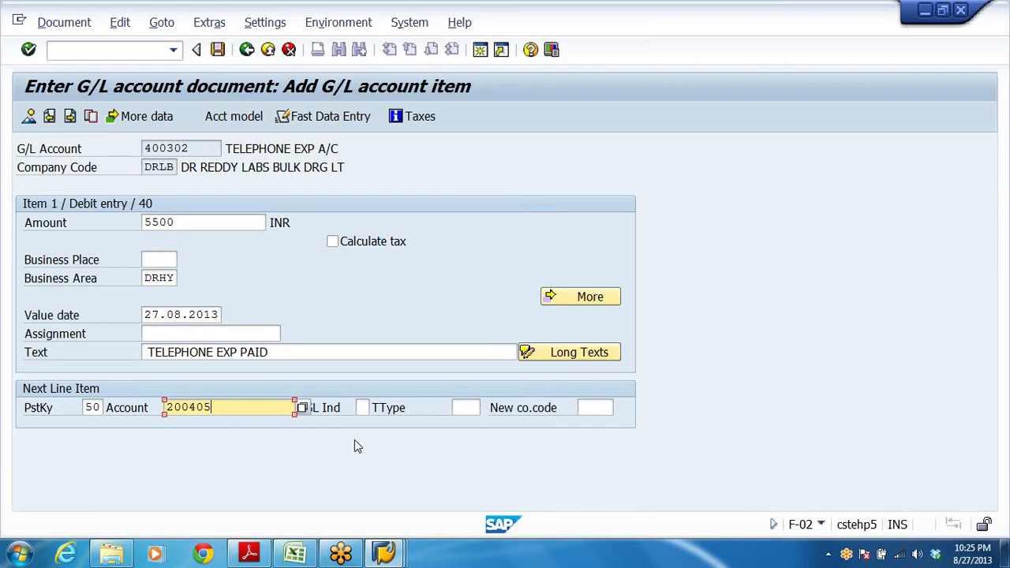
key(Return)
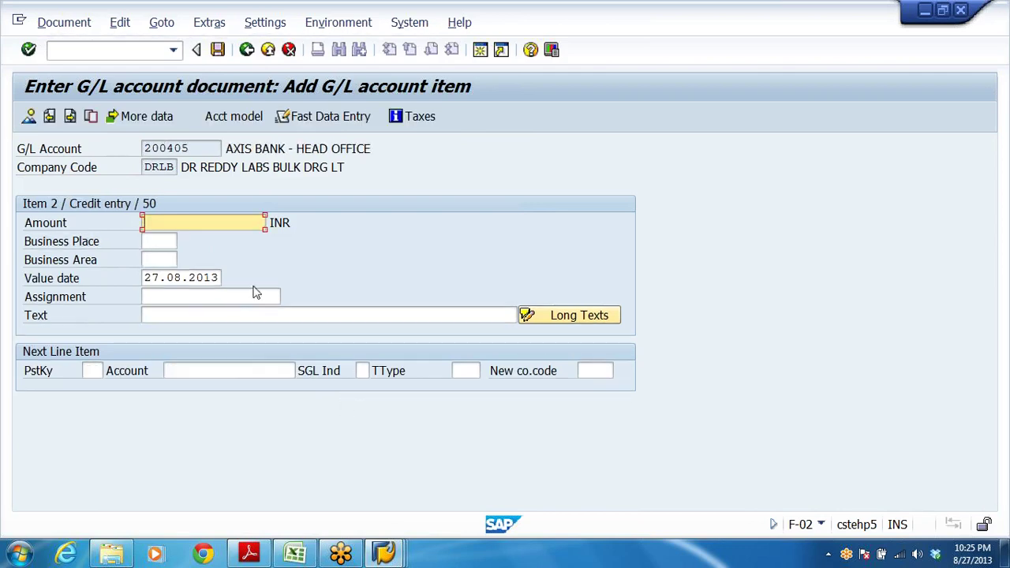
Fill in the credit item with amount 5500, business area DRHY and text TELEPHONE EXP PAID
key(Down)
key(Down)
key(Return)
key(Tab)
key(Tab)
key(Tab)
key(Tab)
key(Tab)
key(Down)
key(Down)
key(Return)
click(160, 260)
click(165, 276)
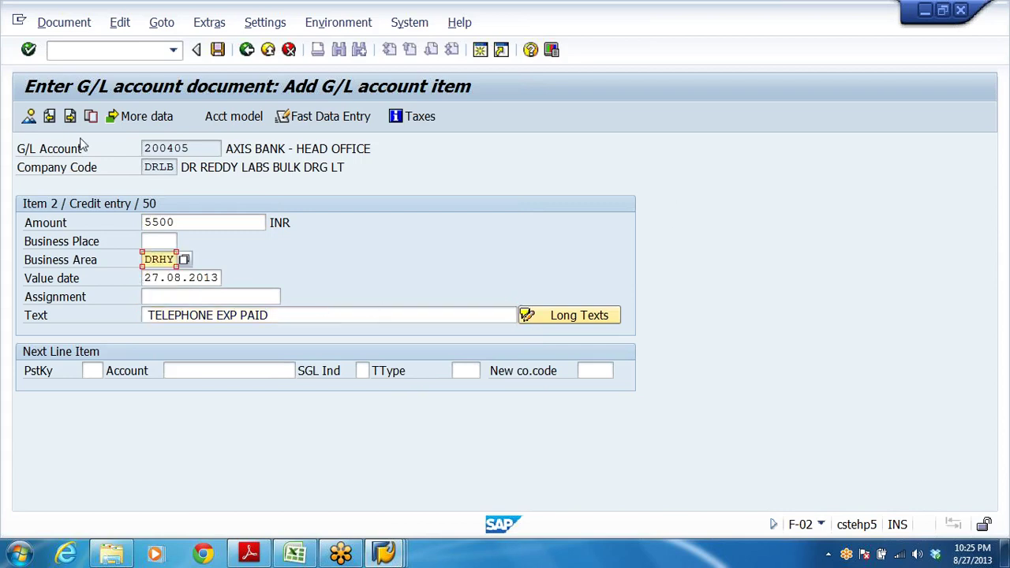
Display the document overview, open the telephone expense debit item and examine its value date
click(28, 117)
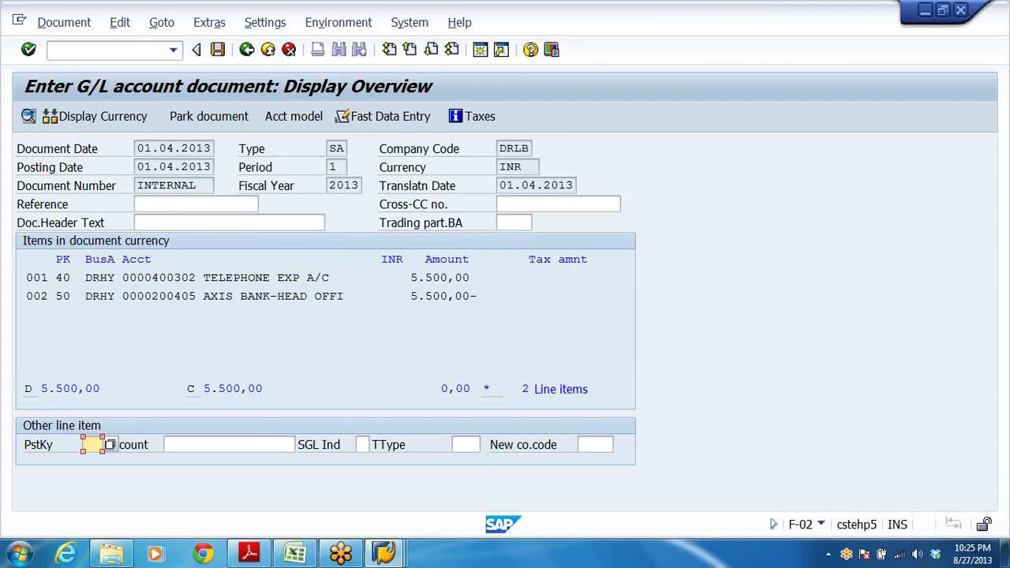
double_click(238, 279)
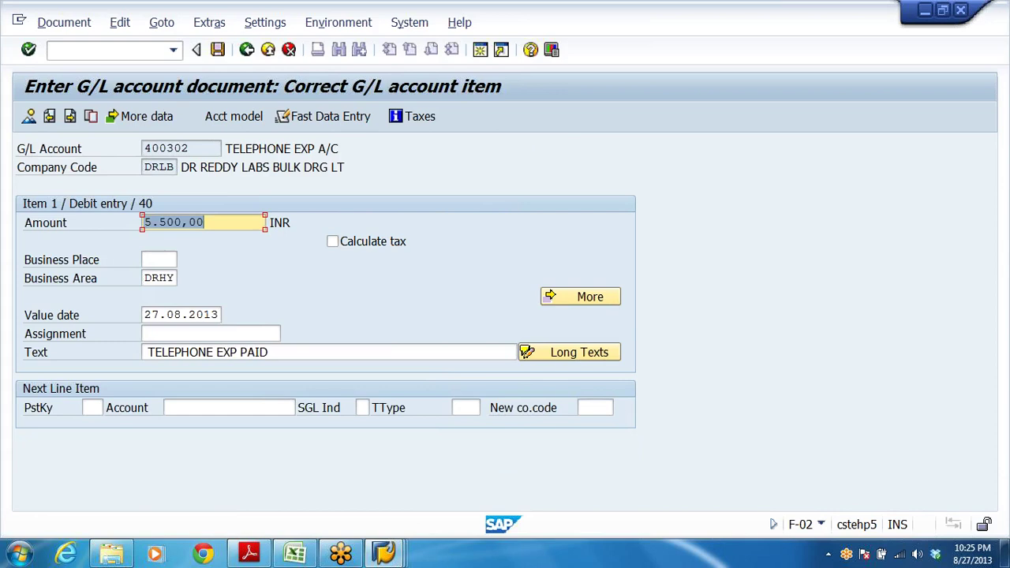
click(143, 315)
drag(144, 315, 220, 315)
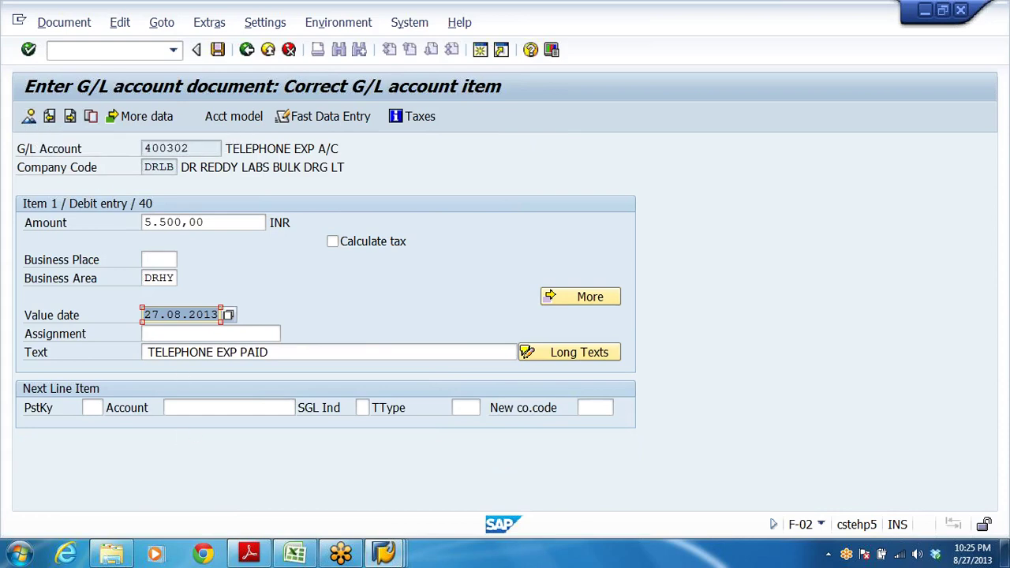
click(168, 315)
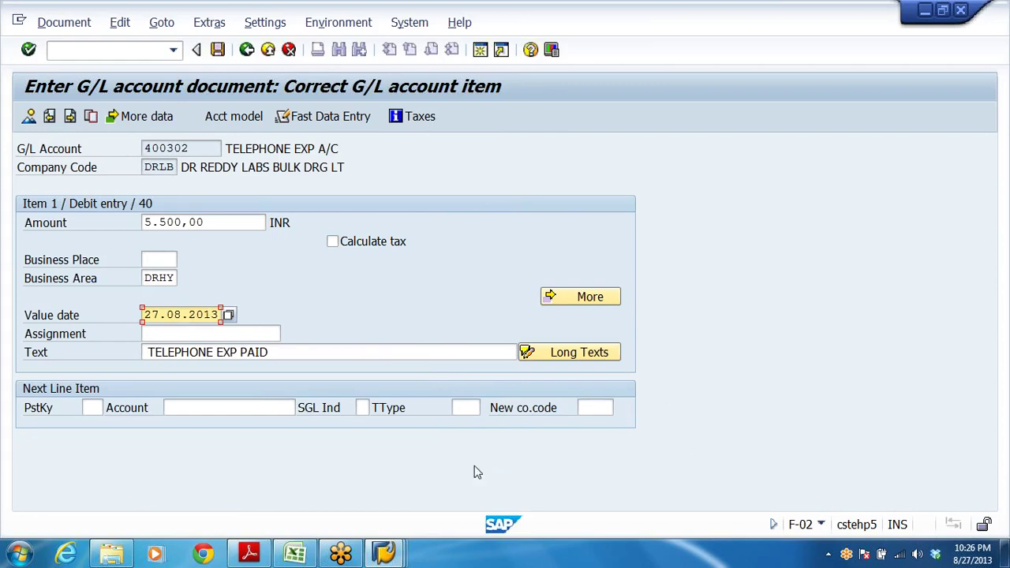
click(269, 352)
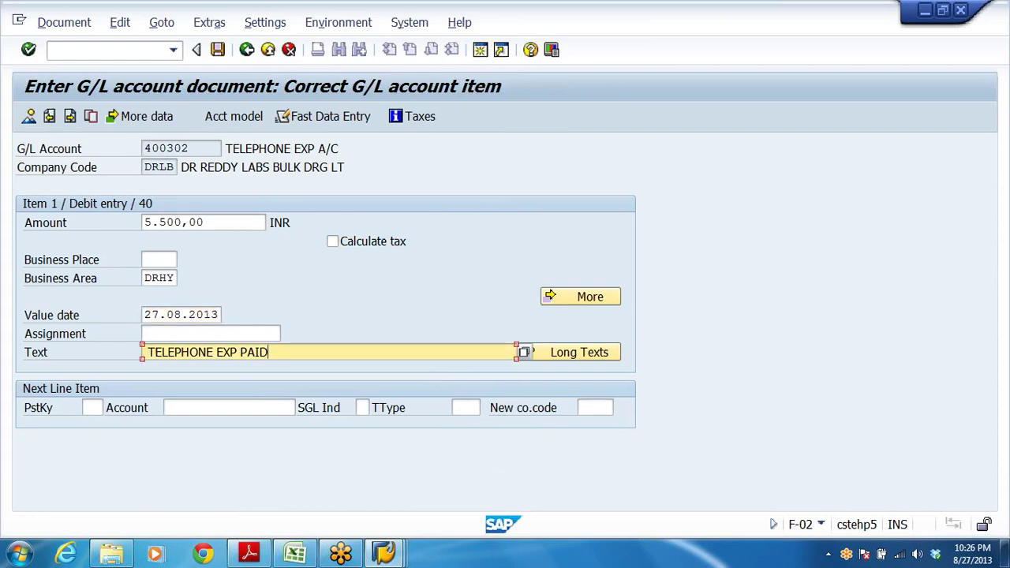
click(152, 315)
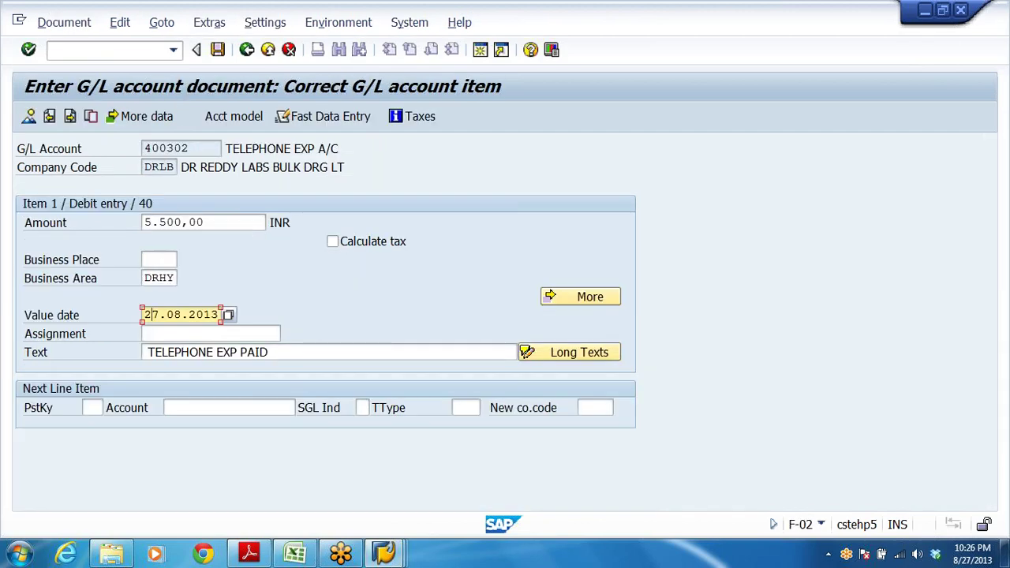
drag(143, 315, 221, 315)
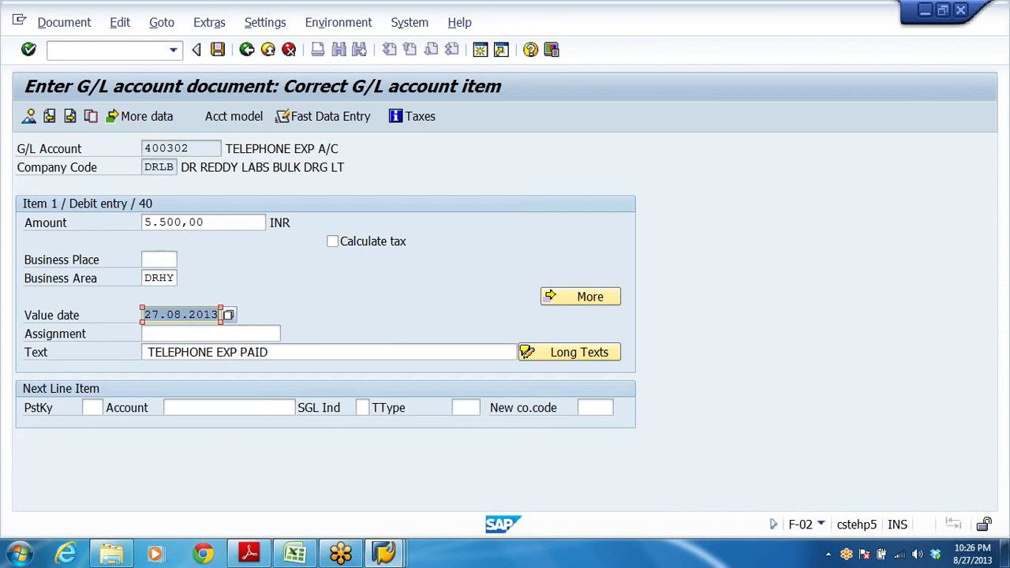
Return to the document overview, open the Axis Bank credit item and examine its value date
click(28, 116)
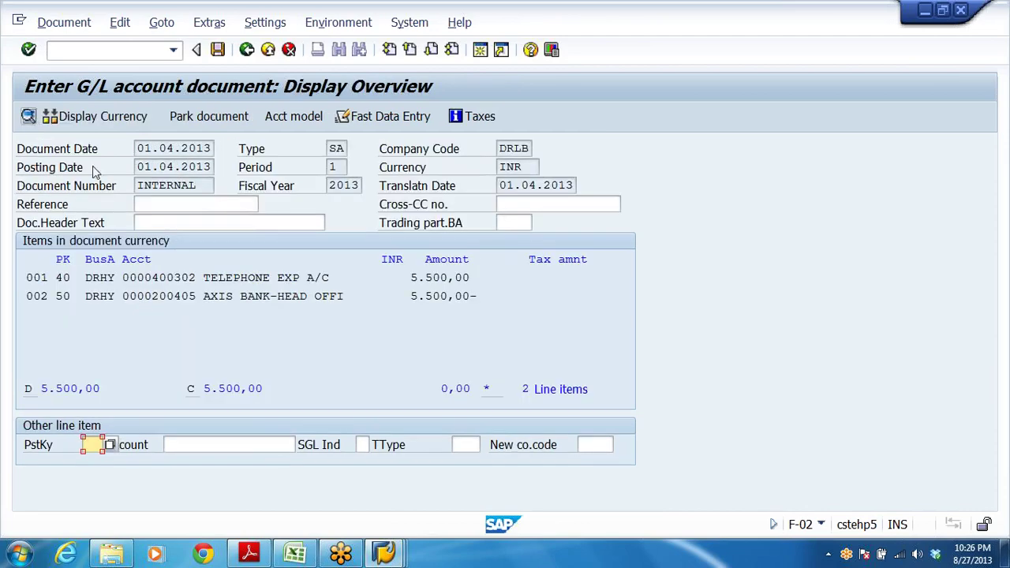
double_click(292, 296)
drag(147, 278, 242, 289)
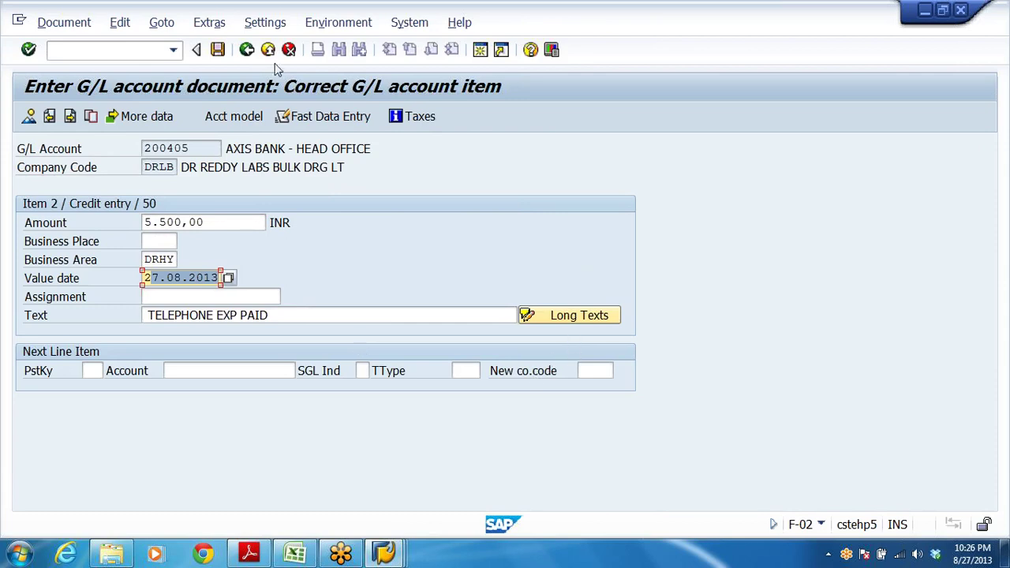
Post the telephone expense document in company code DRLB
key(Return)
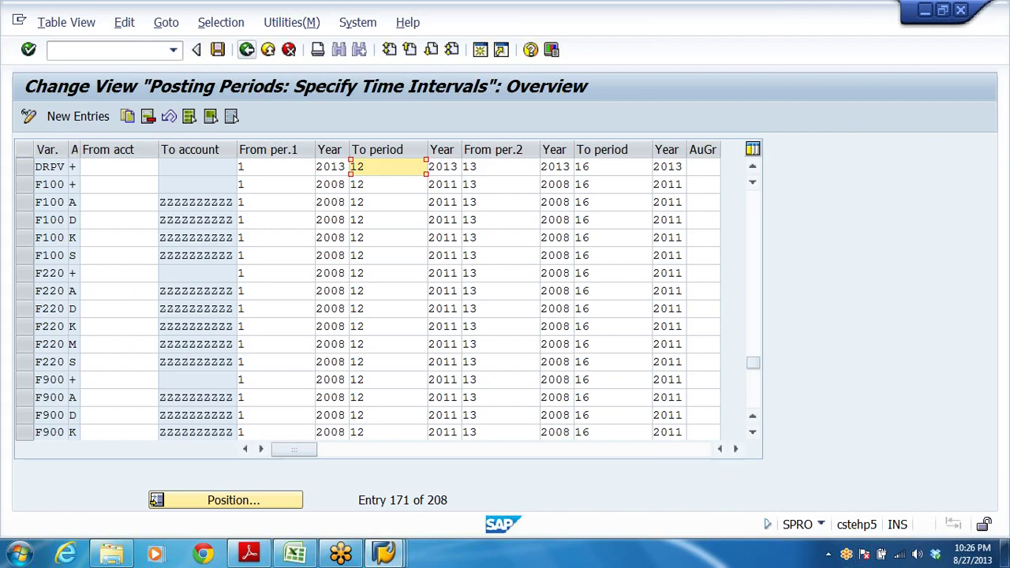
In the posting periods table, set variant DRPV's From per.1 and first To period to 5 and save under customizing request CSTK900068
click(118, 167)
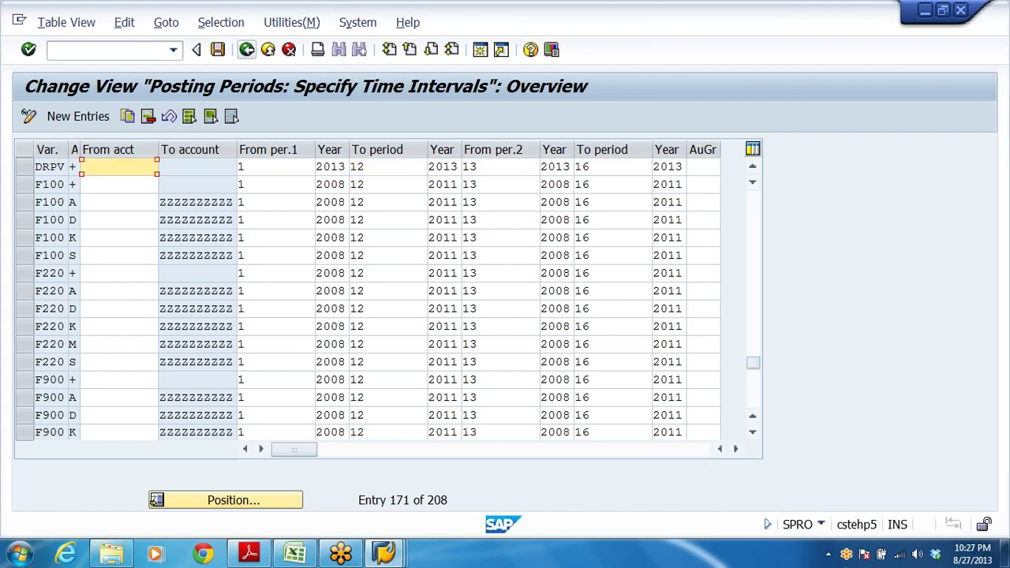
key(Tab)
key(Tab)
text(5)
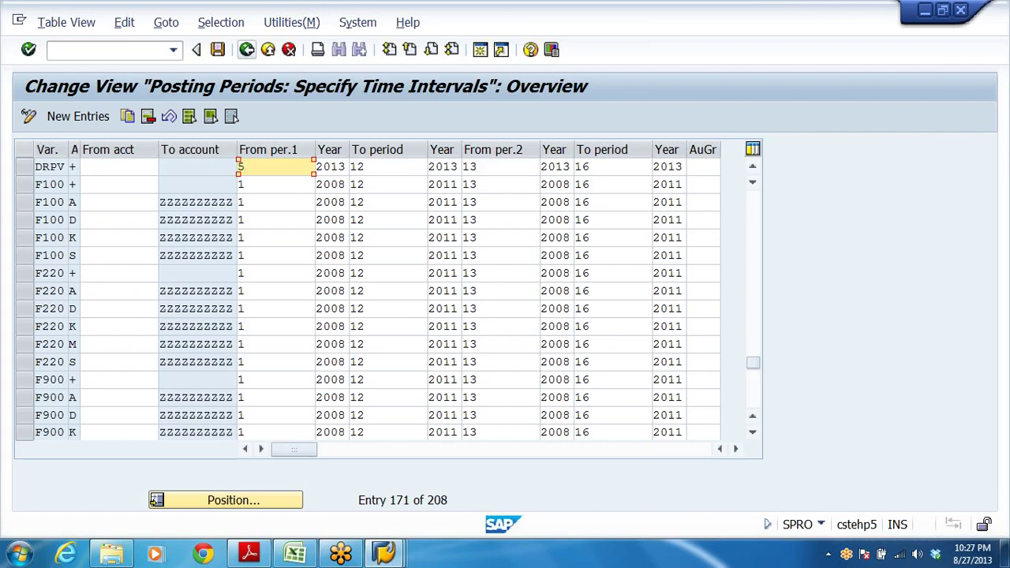
key(Tab)
key(Tab)
text(5)
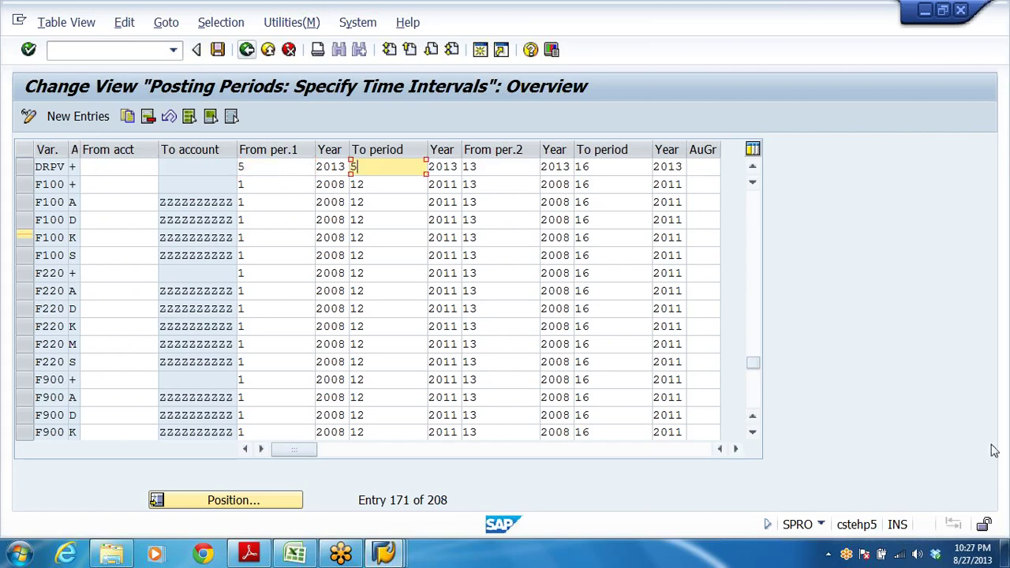
click(217, 51)
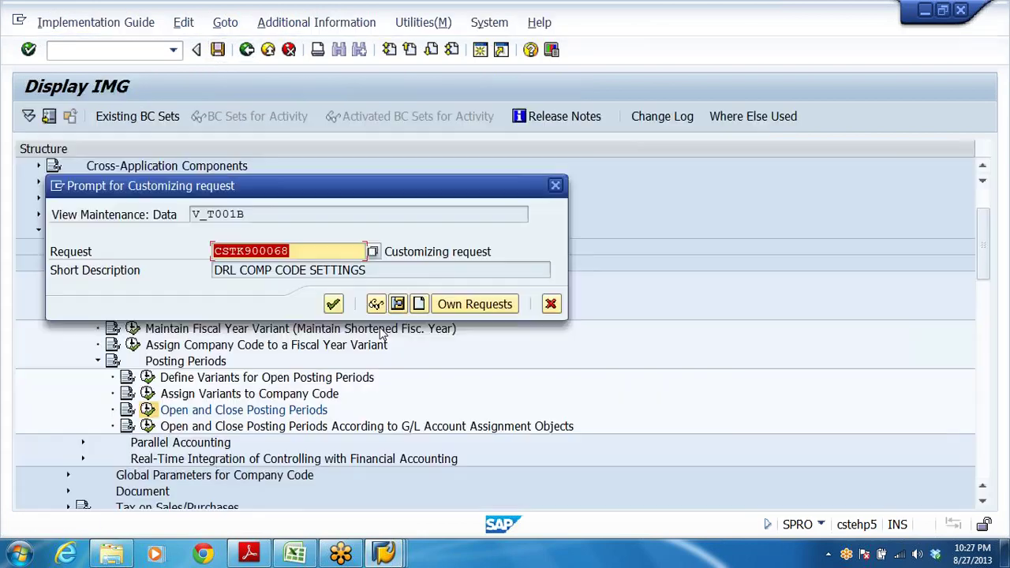
key(Return)
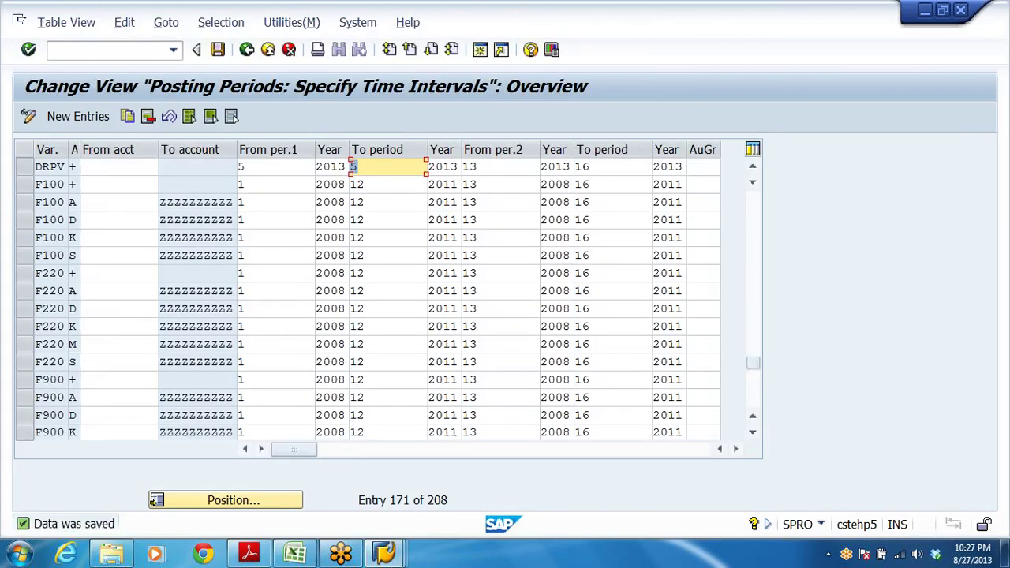
Switch to the F-02 G/L account posting session
key(alt+Tab)
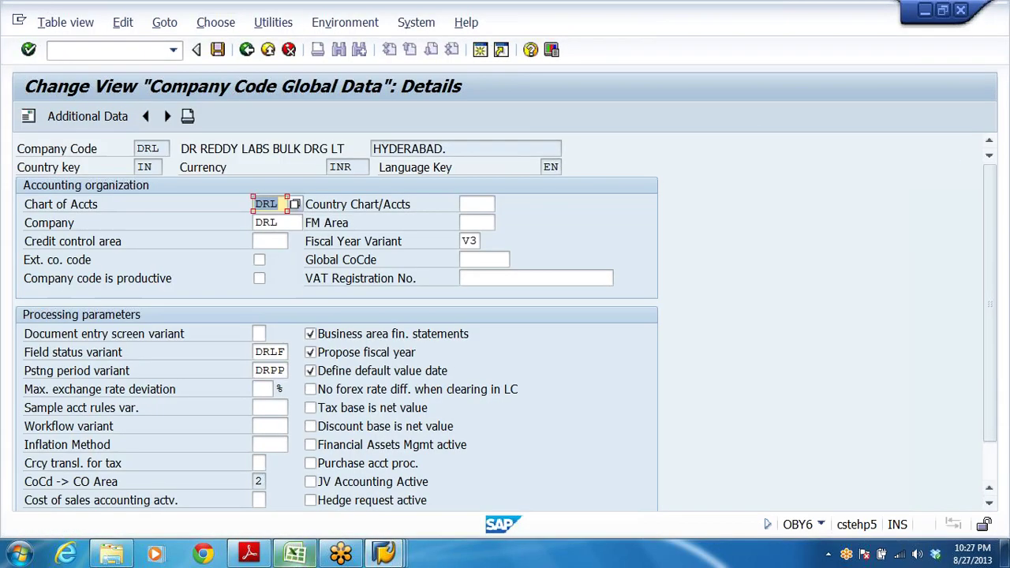
mouse_move(399, 556)
click(403, 488)
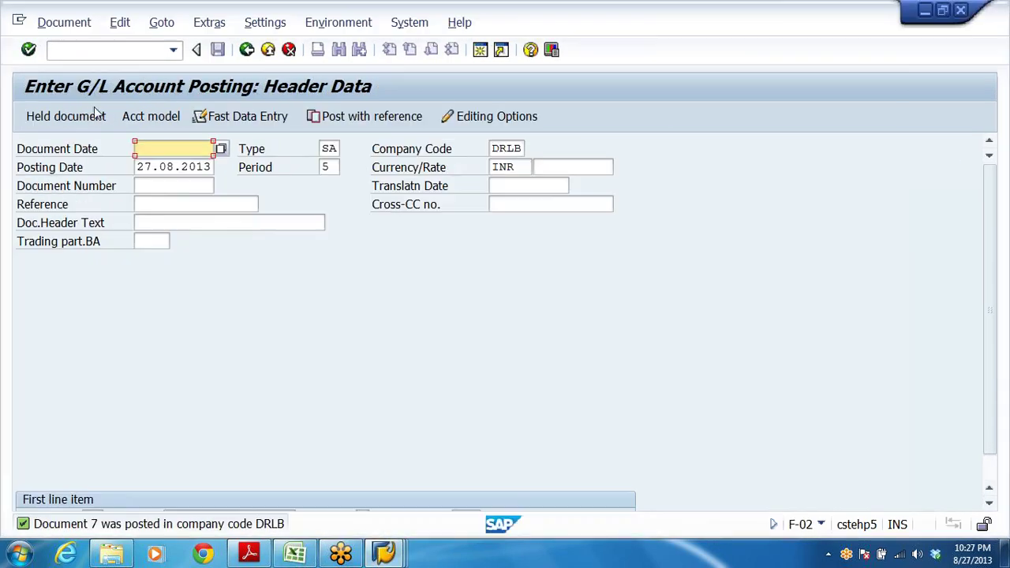
key(Down)
key(Return)
key(Tab)
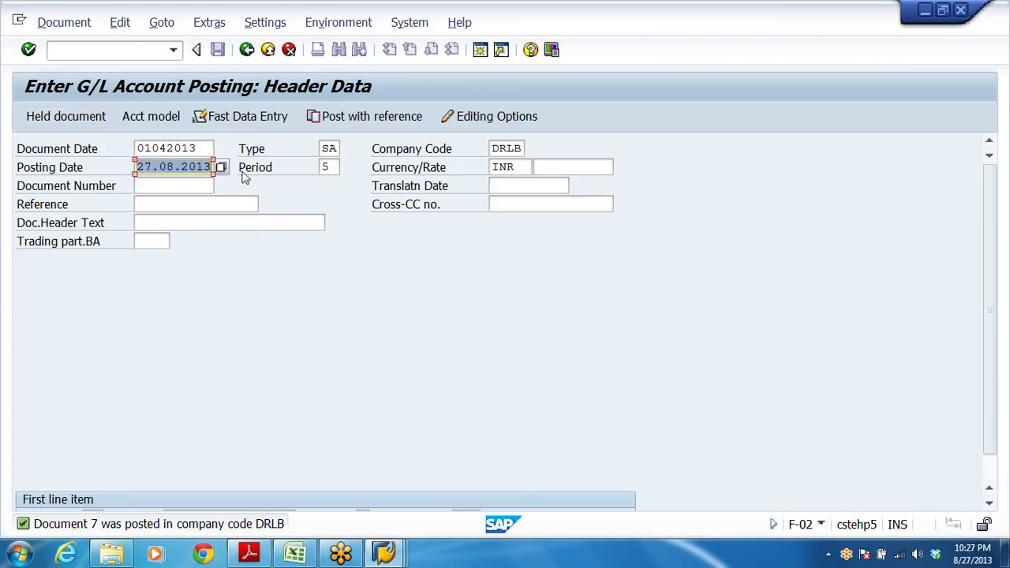
text(0)
key(Down)
key(Return)
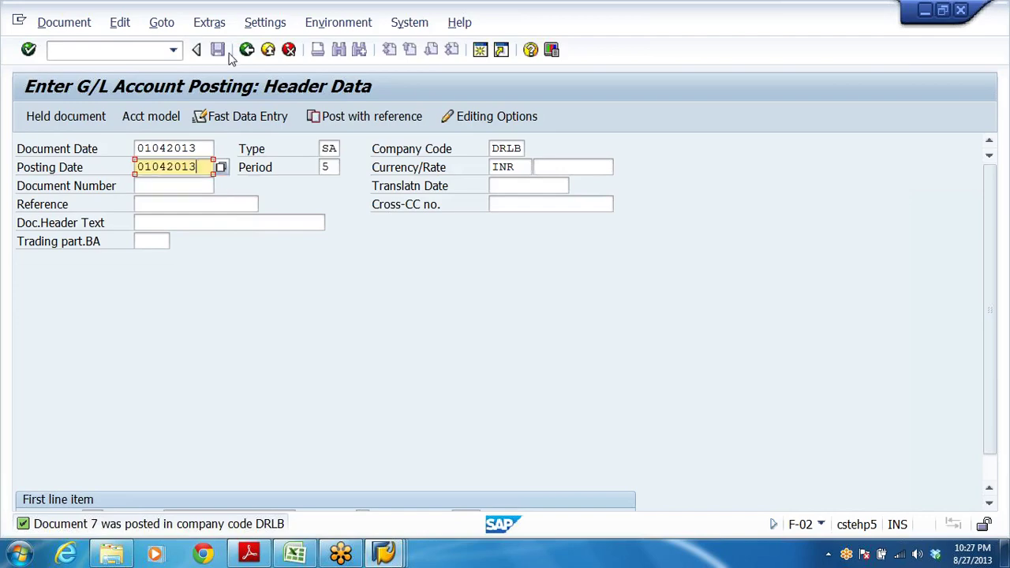
click(269, 49)
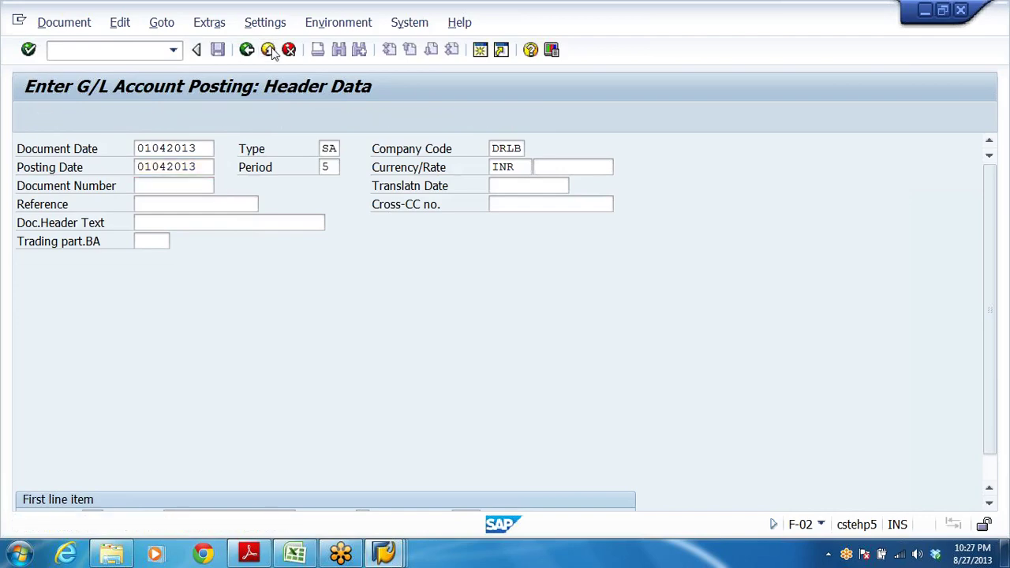
click(300, 362)
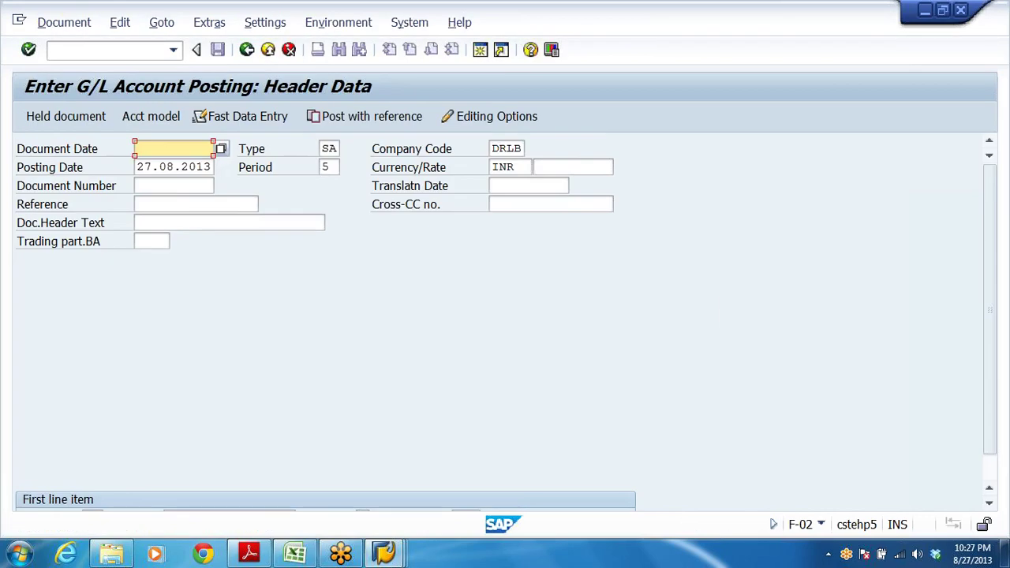
Enter 01.04.2013 as both the document date and the posting date of the new G/L posting
text(0)
key(Down)
key(Return)
key(Down)
key(Home)
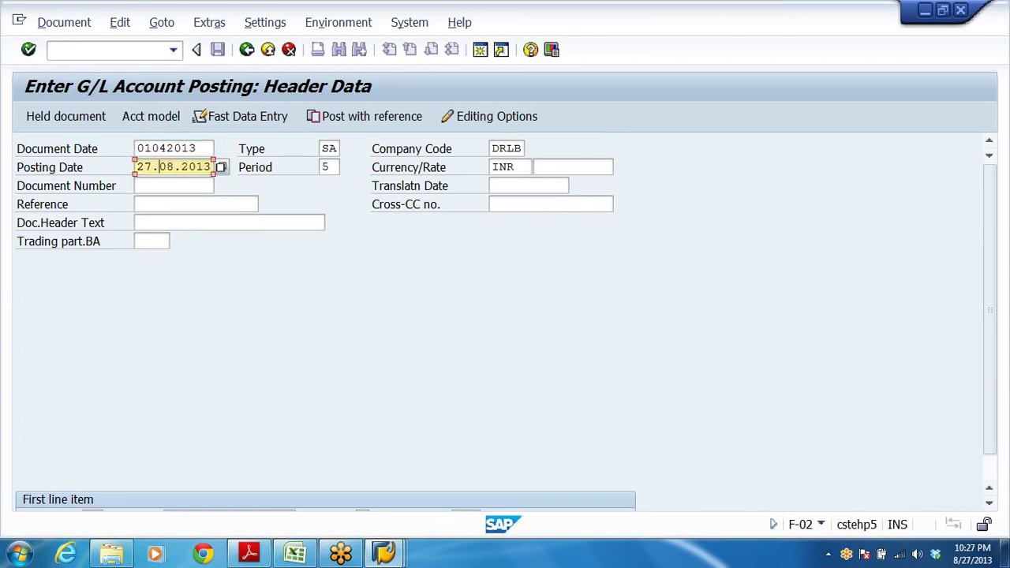
text(0)
key(Down)
key(Return)
Set the first line item's account to 400302 and try to continue to the debit item
scroll(343, 395, down, 1)
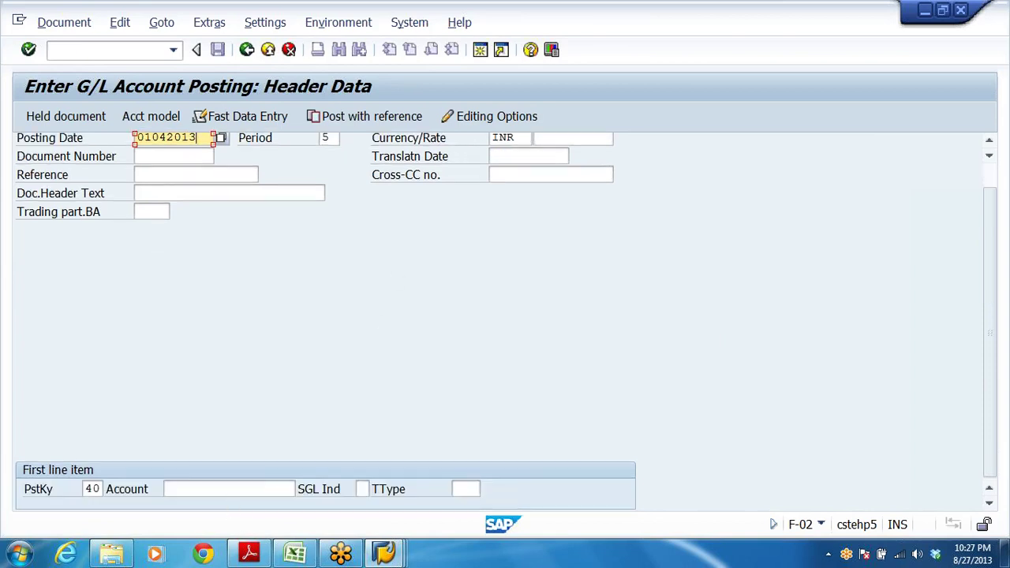
scroll(307, 454, up, 1)
scroll(308, 454, down, 1)
click(198, 489)
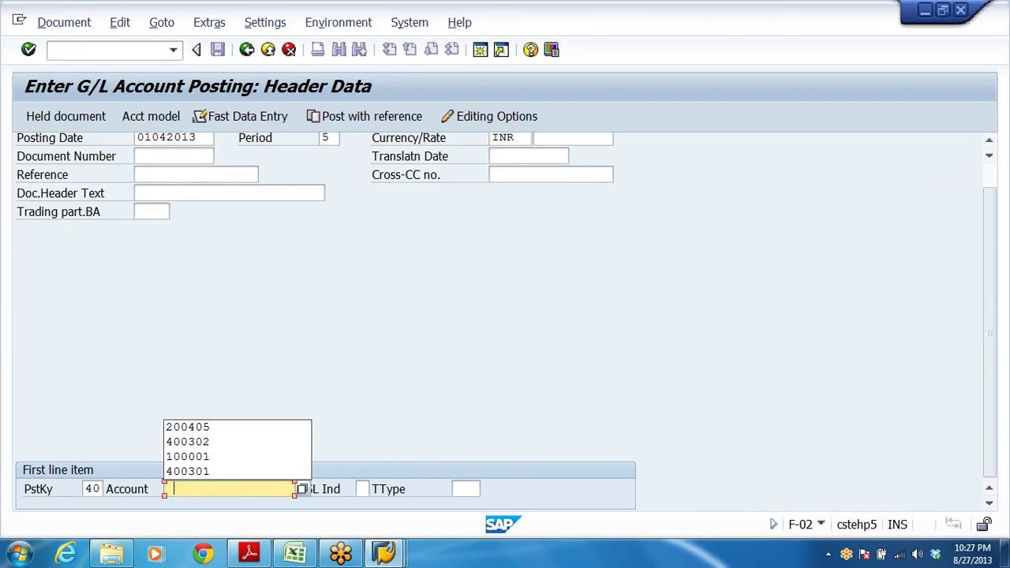
click(255, 444)
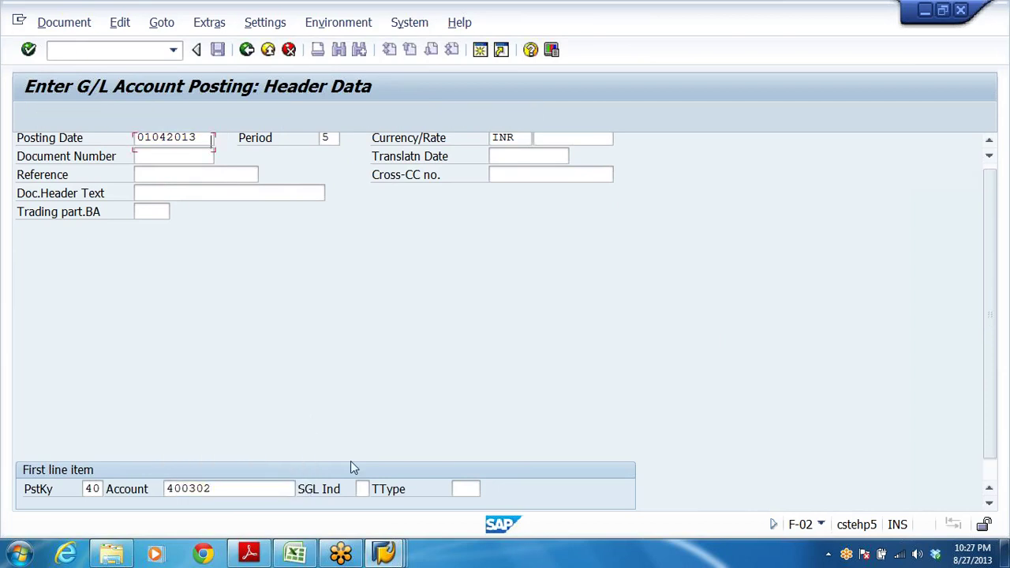
key(Return)
key(Return)
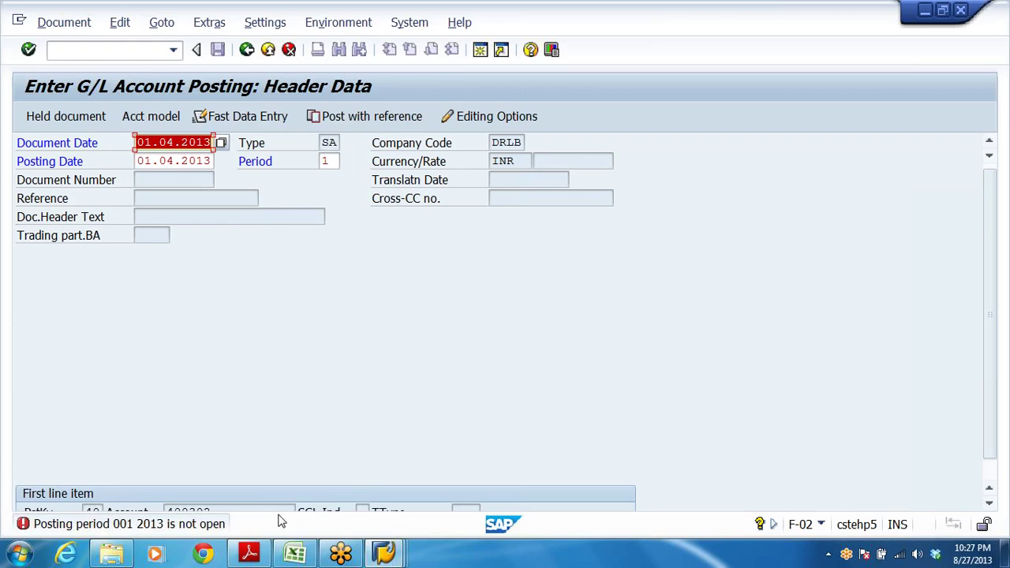
Return to the posting periods table and examine the From per.1 and first To period values of variant DRPV
key(alt+Tab)
key(alt+Tab)
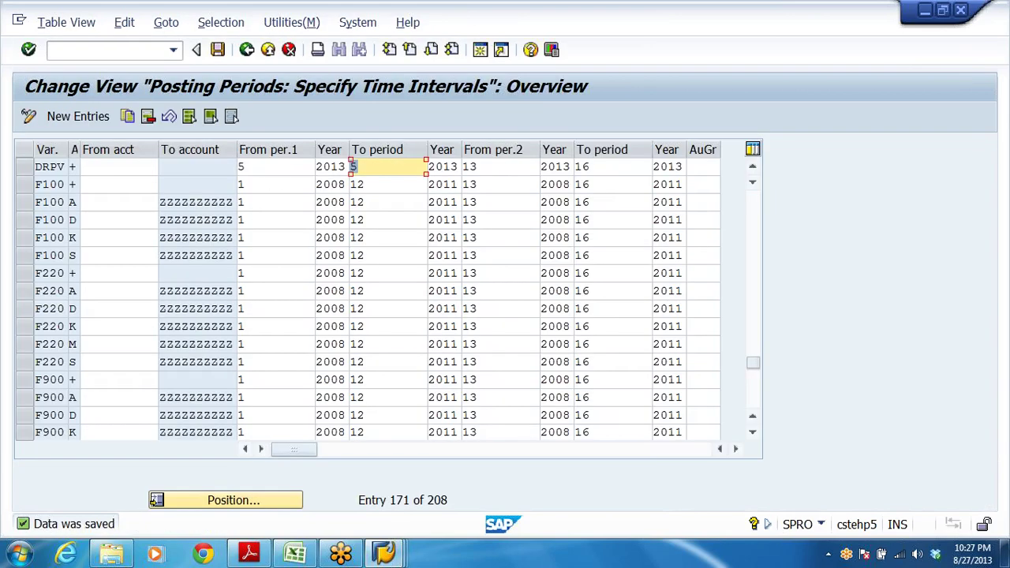
key(shift+Tab)
key(shift+Tab)
key(Tab)
key(Tab)
click(243, 166)
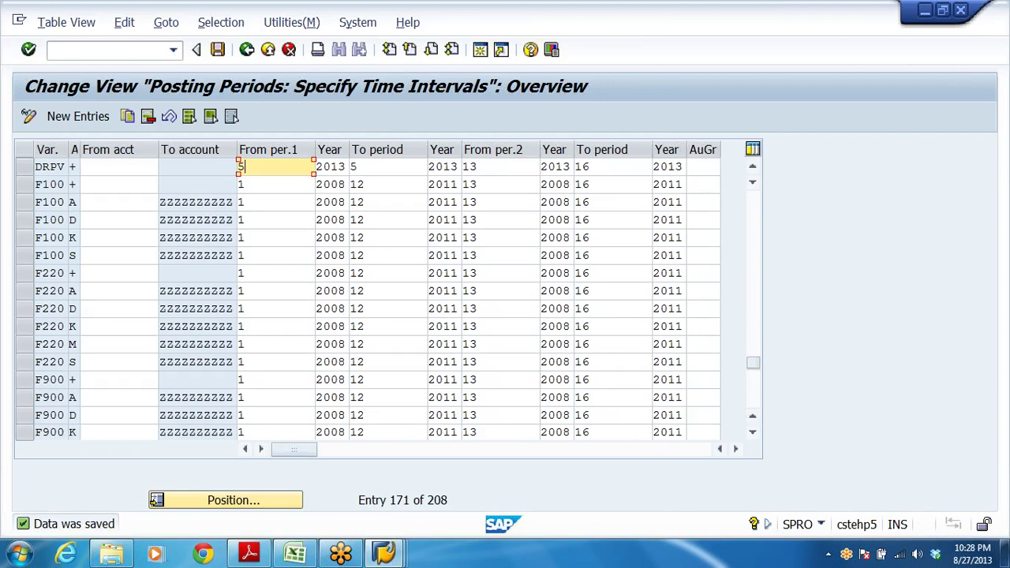
key(Tab)
key(Tab)
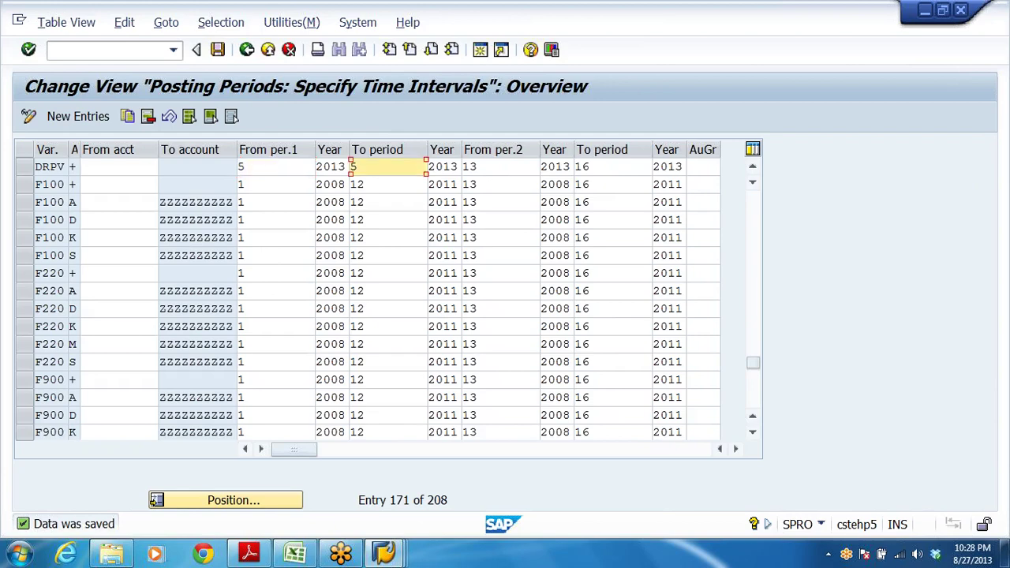
key(shift+Tab)
key(shift+Tab)
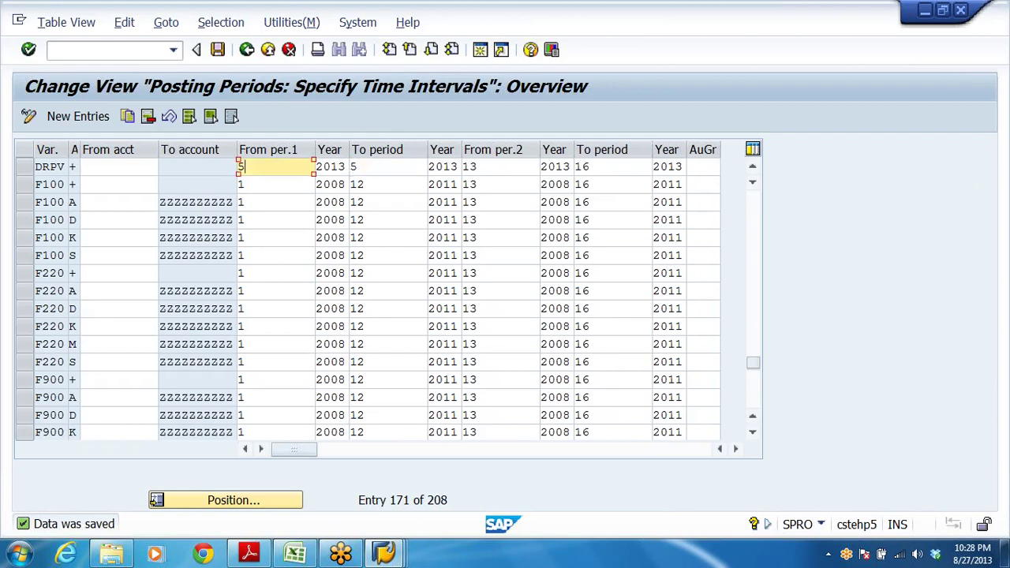
key(Tab)
key(Tab)
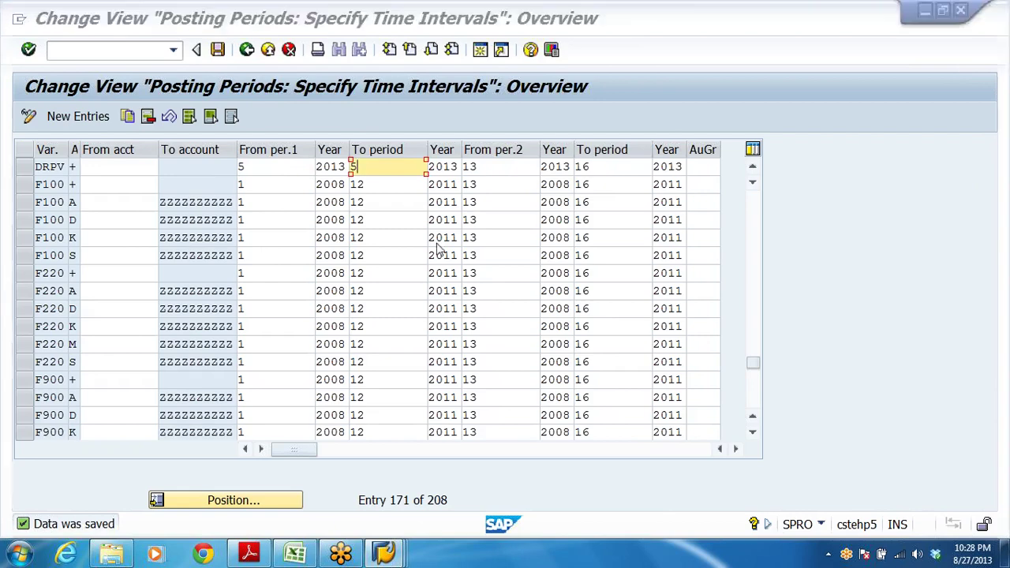
Go back to the F-02 posting header and check its document date against the posting period
key(alt+Tab)
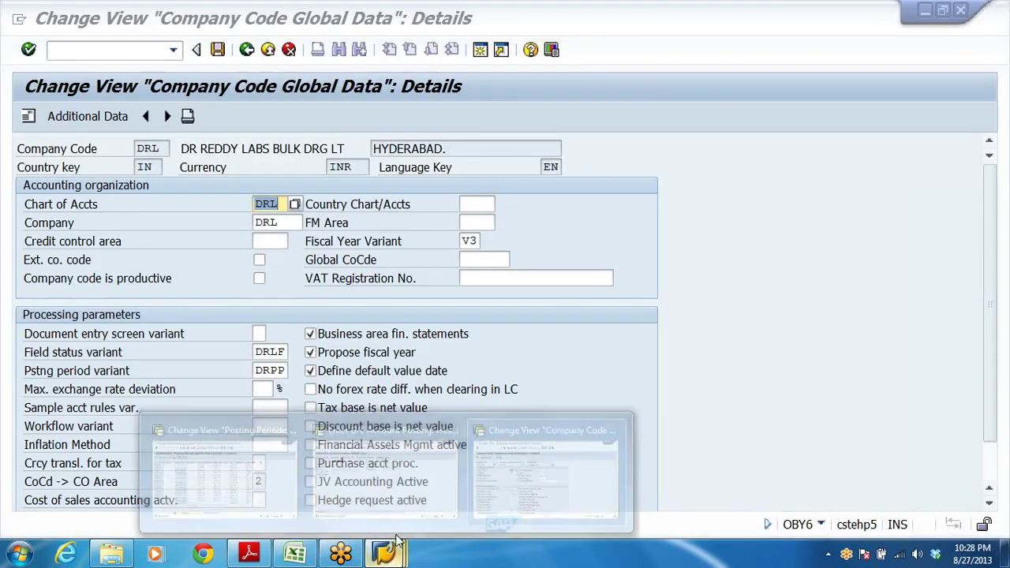
click(386, 462)
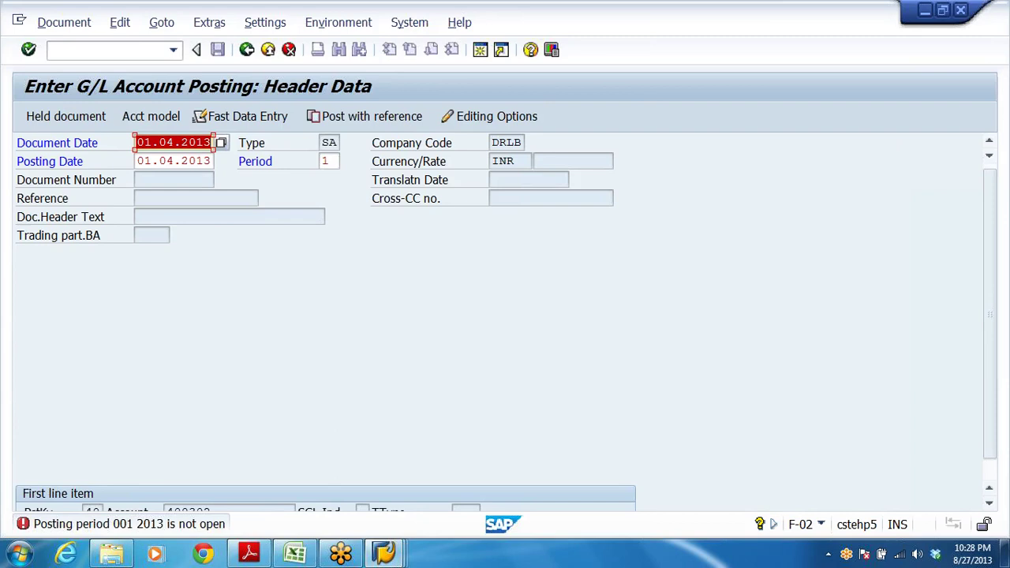
click(174, 142)
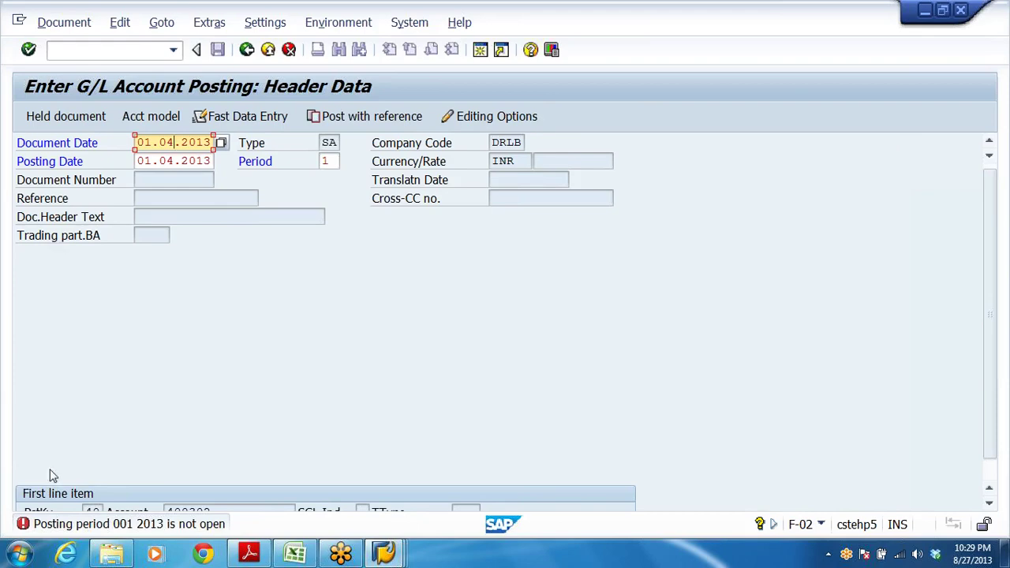
Switch to the Excel workbook DRL_GRP and examine the August period of FY 2013 and the FROM and TO values on the ORG STRUCTURE sheet
click(295, 553)
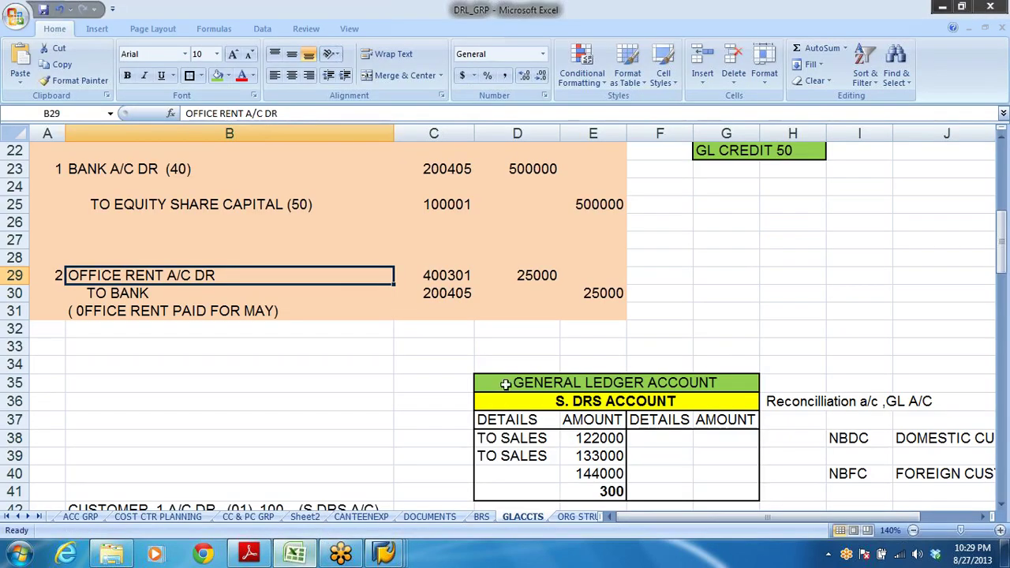
click(578, 516)
scroll(390, 389, up, 8)
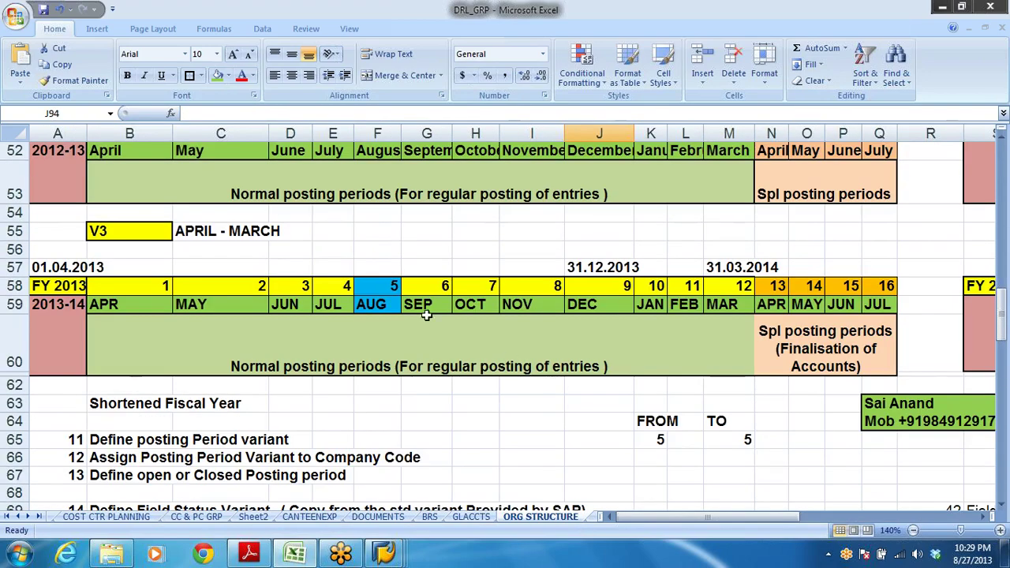
click(374, 292)
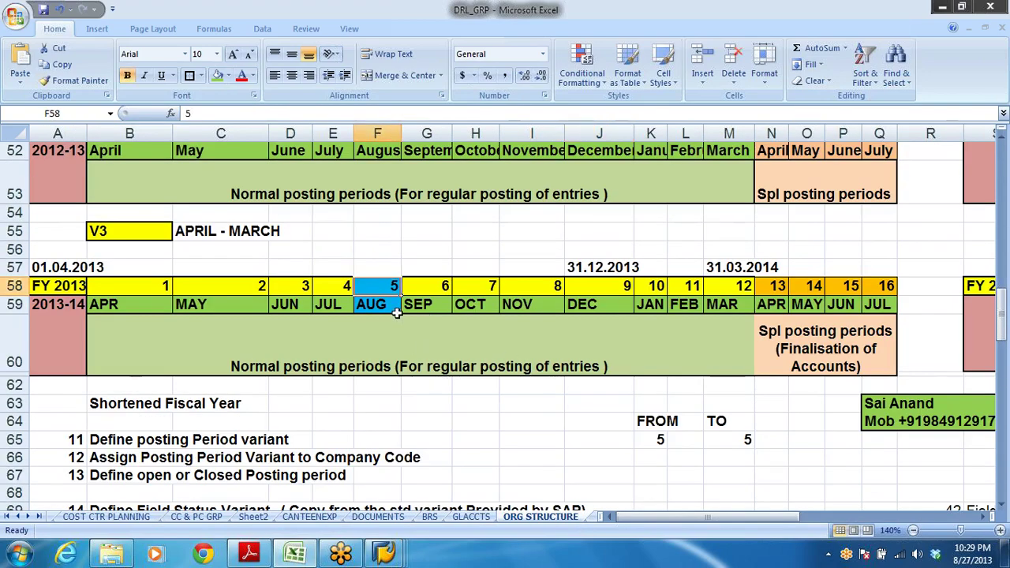
click(671, 441)
click(735, 438)
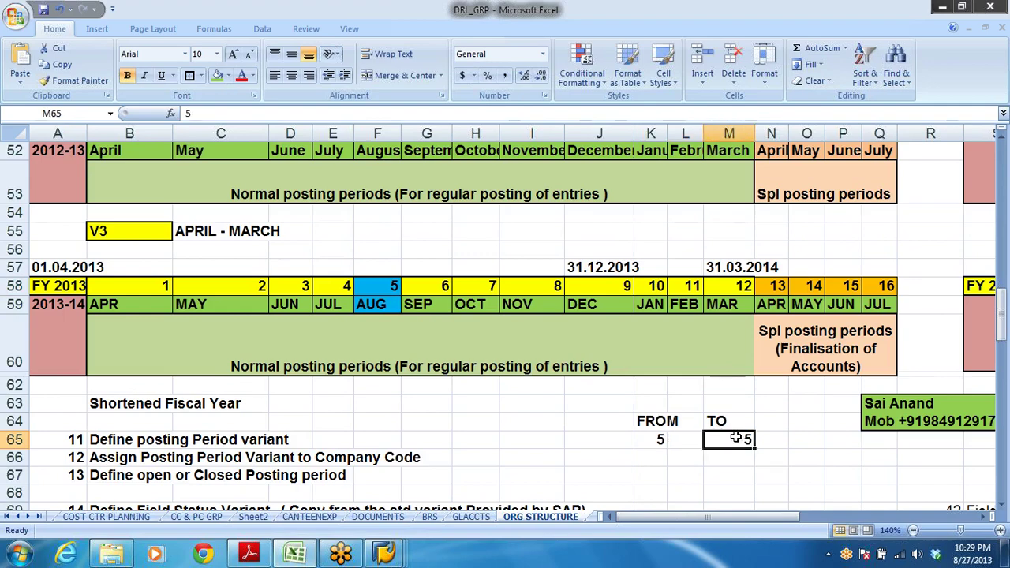
click(649, 440)
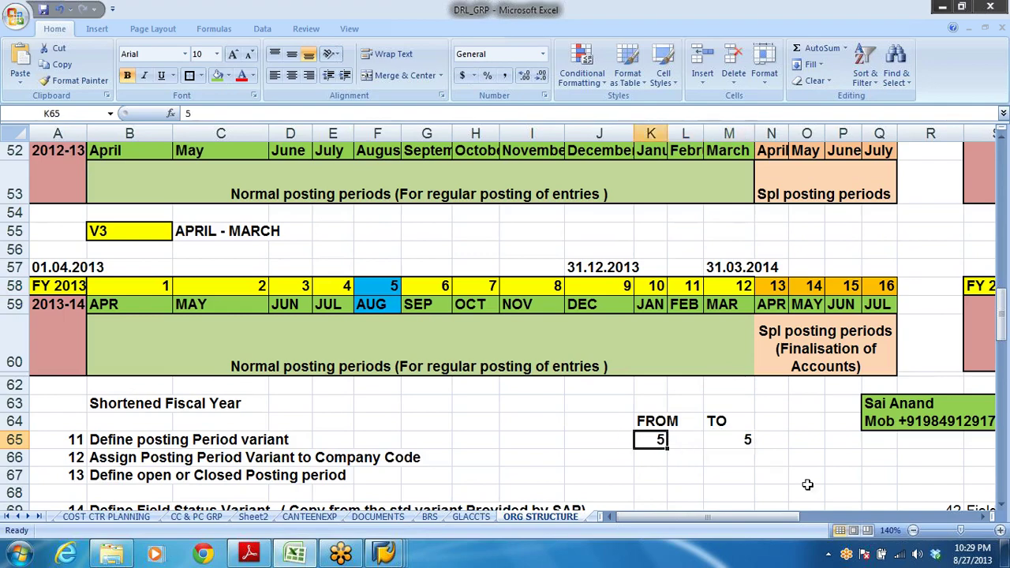
Switch back to SAP's posting periods table and review the from period, year and to period of DRPV's first interval
key(alt+Tab)
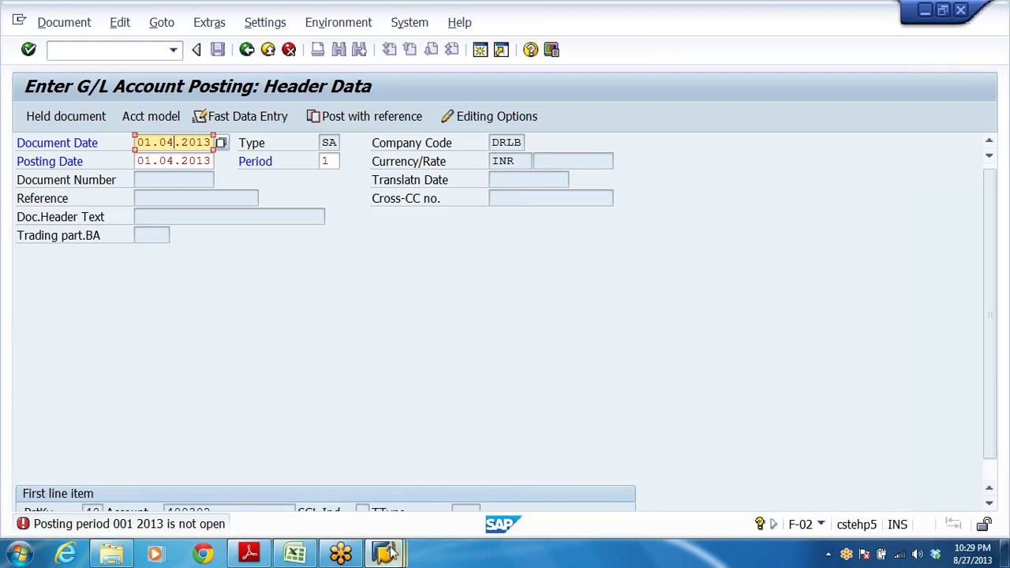
key(alt+Tab)
click(261, 167)
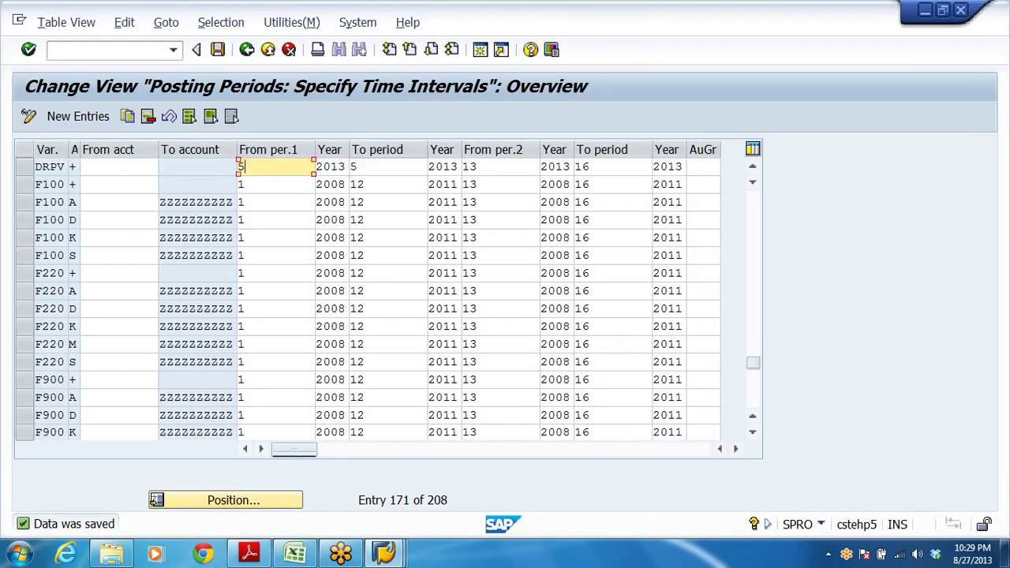
click(387, 166)
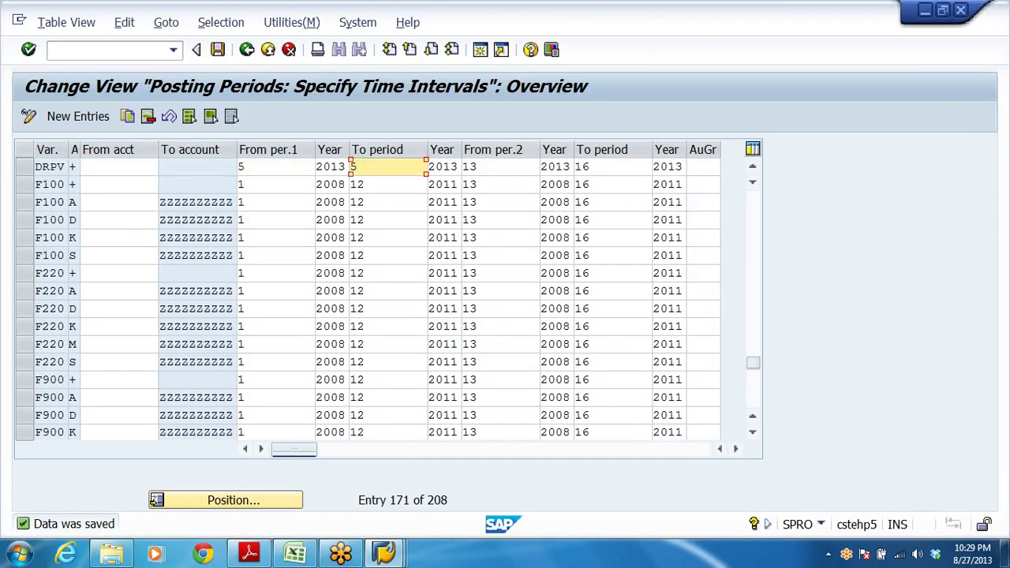
click(323, 167)
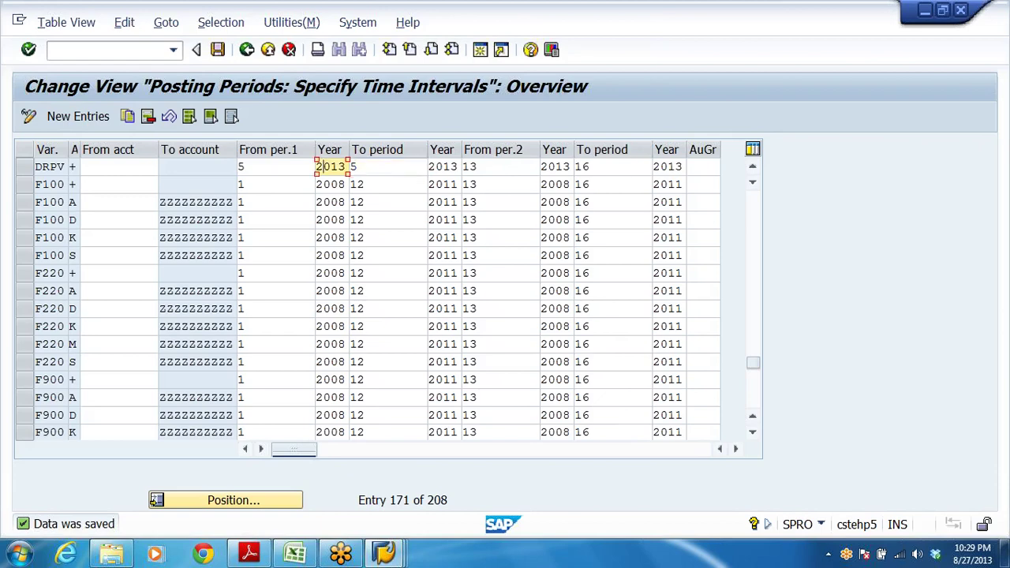
click(356, 166)
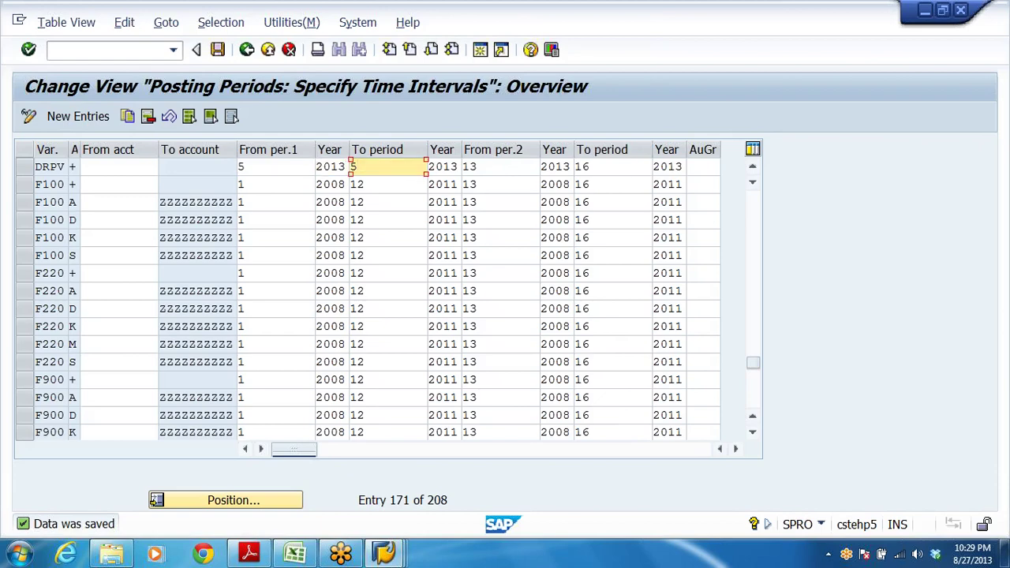
Return to the F-02 posting header and exit it, discarding the unsaved document
key(alt+Tab)
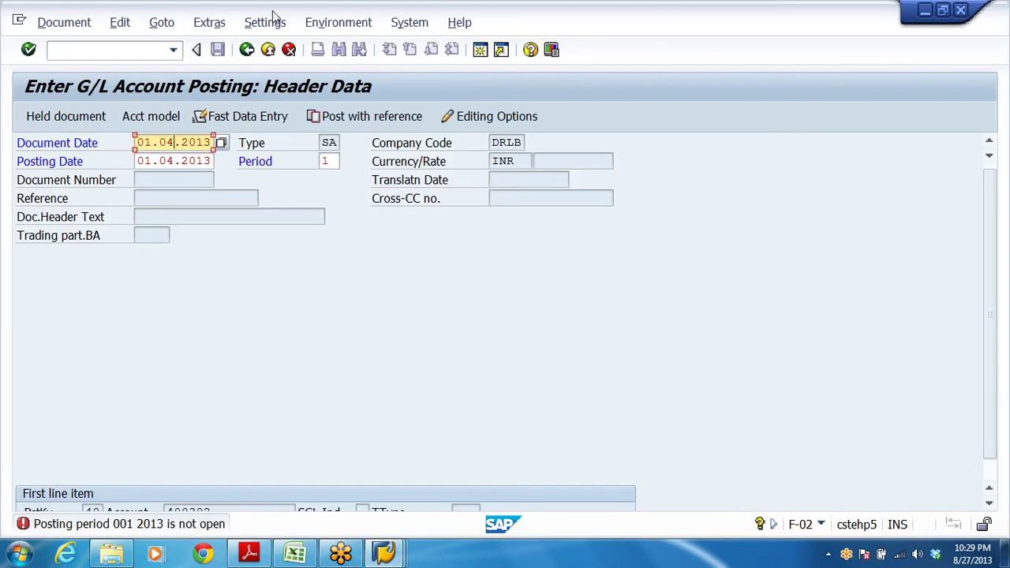
click(268, 49)
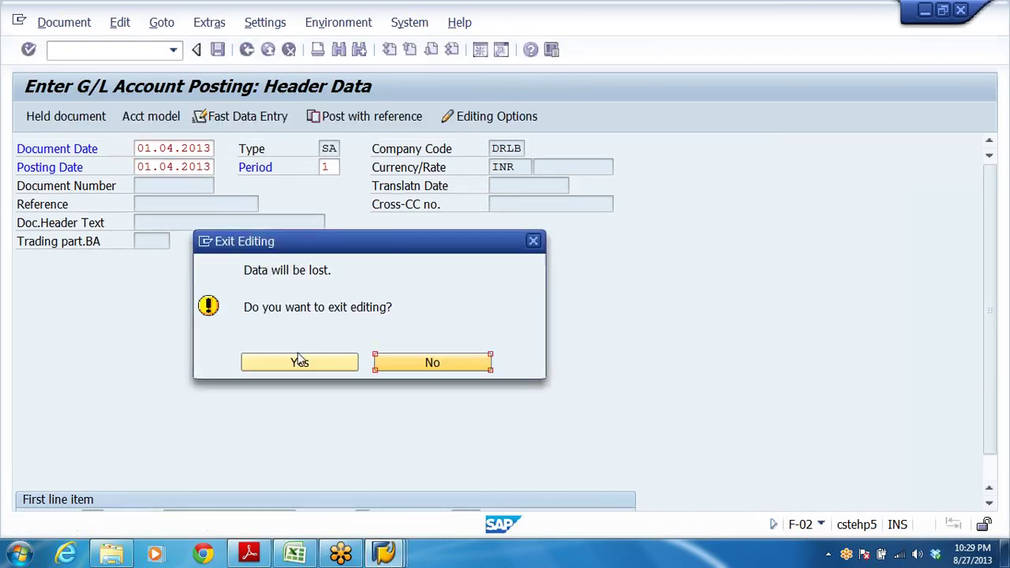
click(300, 365)
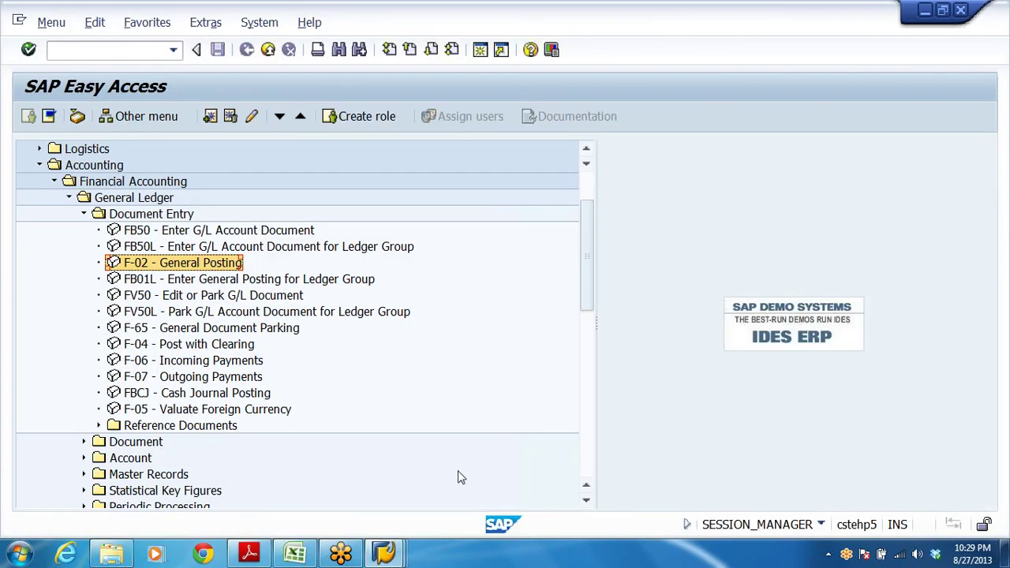
Switch to the Excel workbook DRL_GRP and review the specifications and configuration step list on the ORG STRUCTURE sheet
click(307, 557)
scroll(368, 369, up, 11)
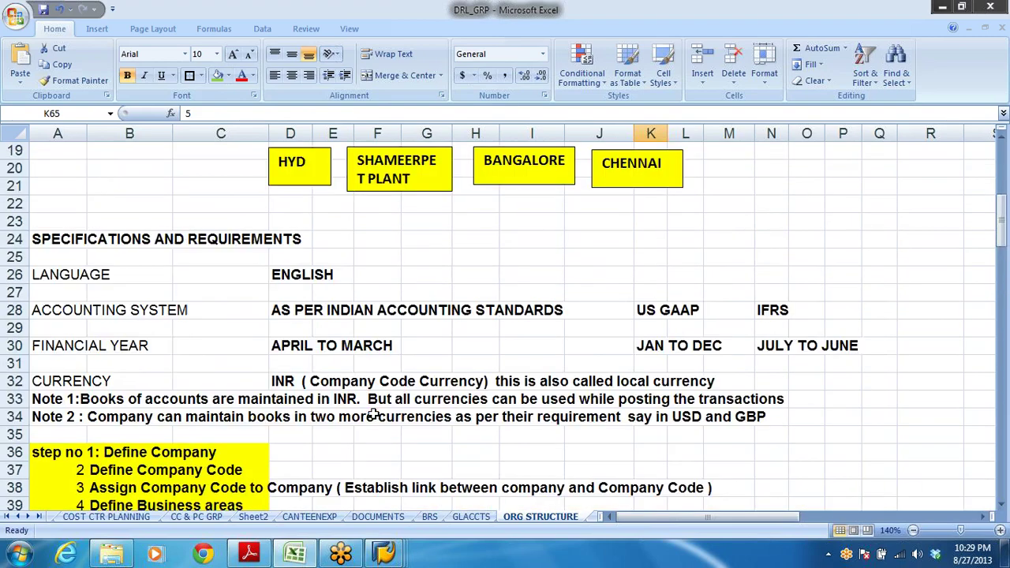
scroll(368, 369, down, 3)
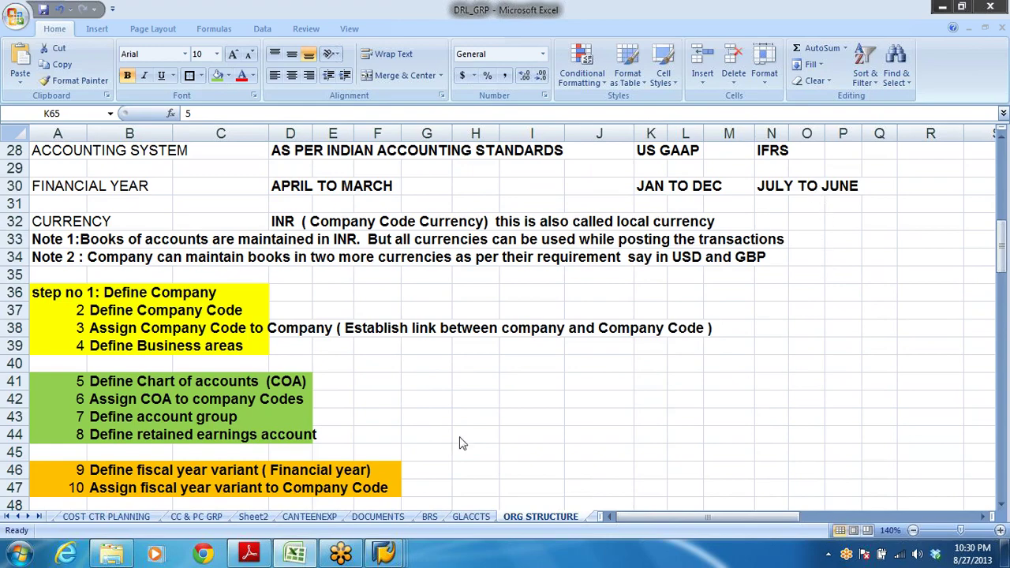
Switch back to SAP, leave the posting periods table and collapse the IMG branch down to Financial Accounting Global Settings (New)
mouse_move(384, 553)
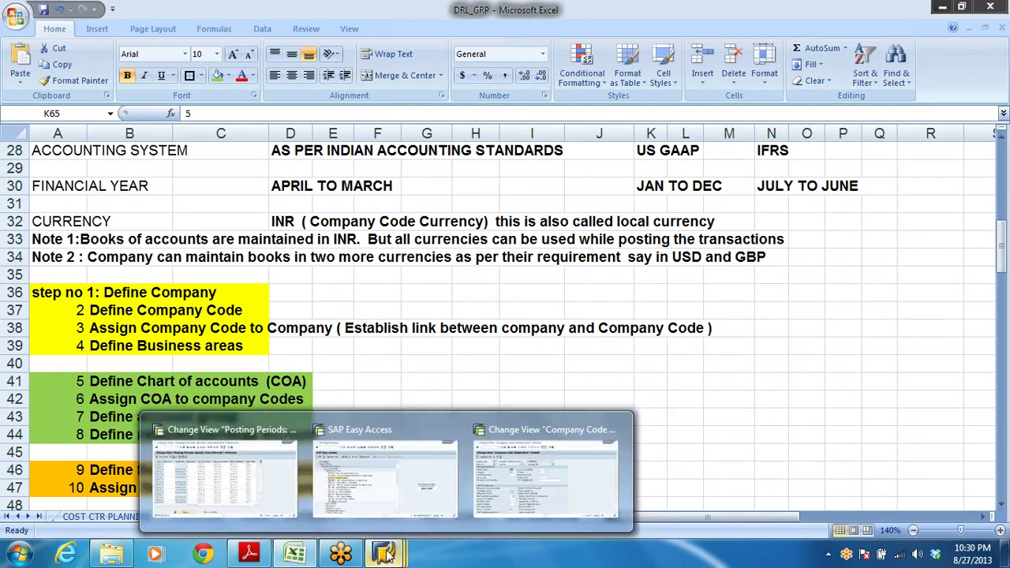
click(266, 495)
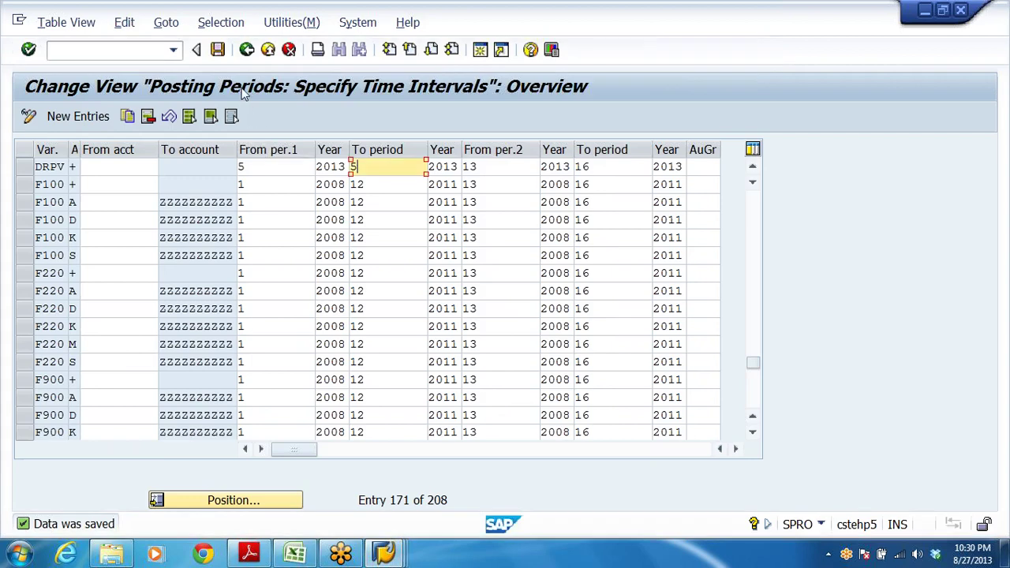
click(246, 49)
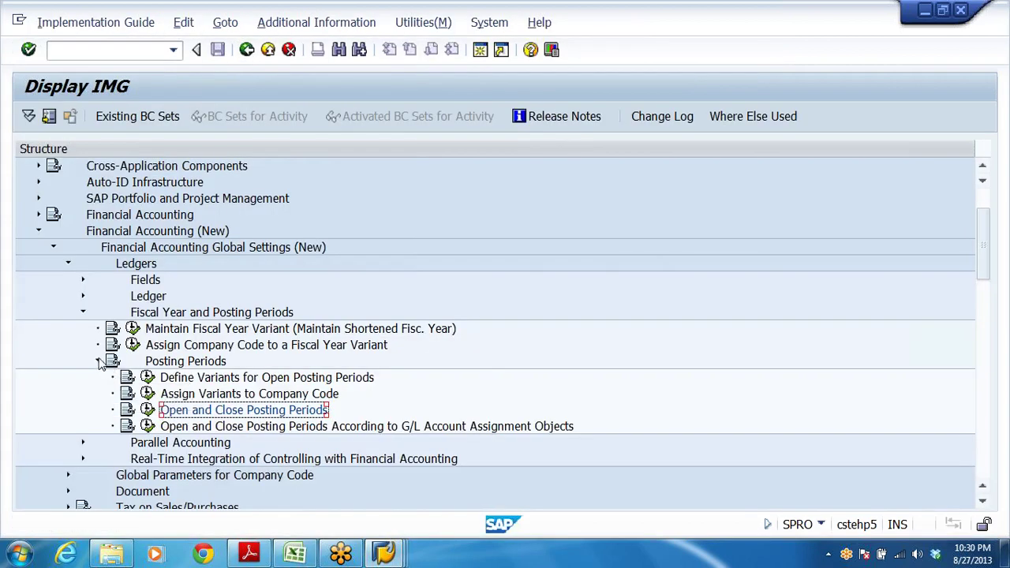
click(98, 360)
click(82, 312)
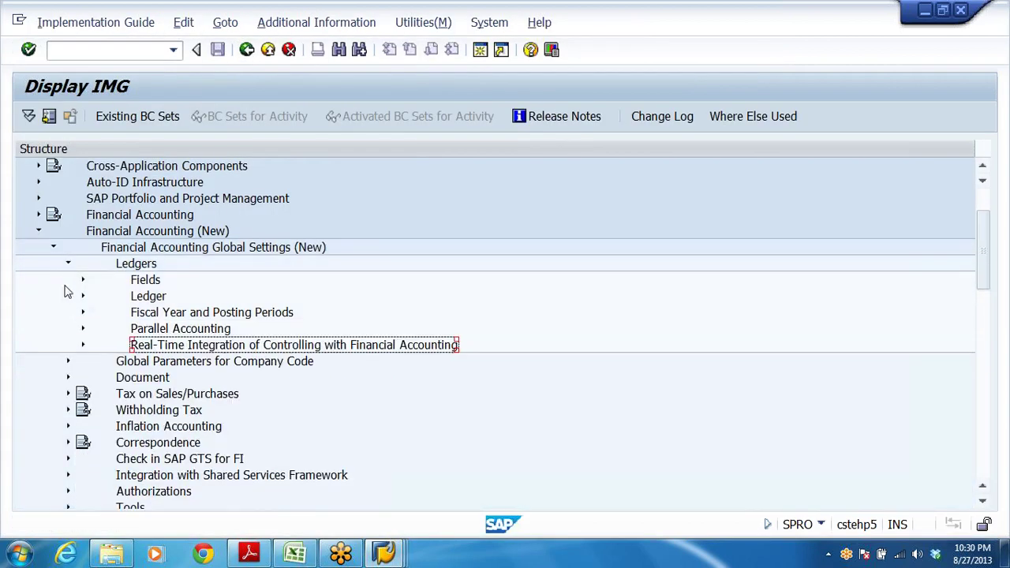
click(68, 263)
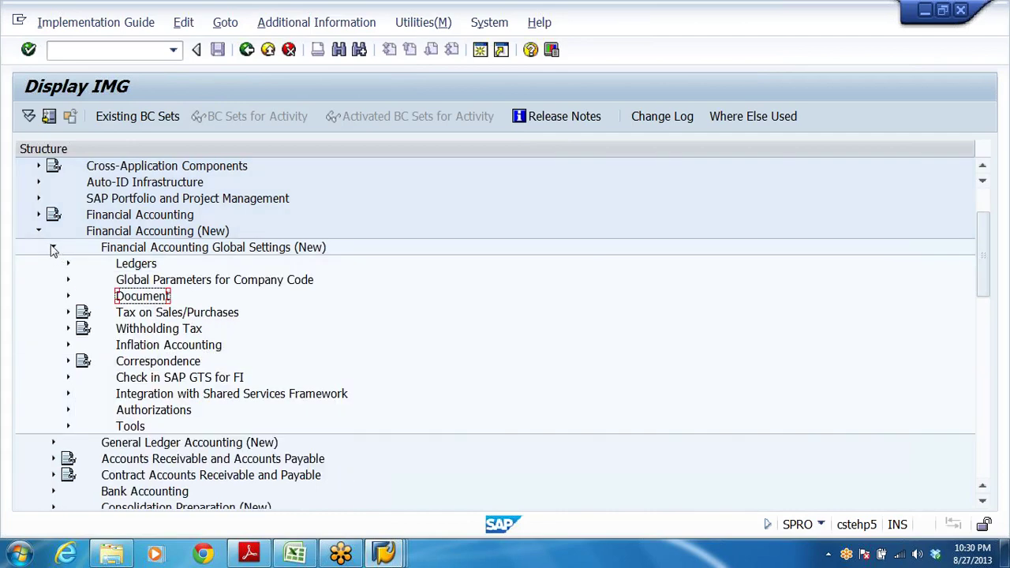
click(53, 248)
Expand General Ledger Accounting (New), Business Transactions and Document Splitting in the IMG
key(Right)
key(Down)
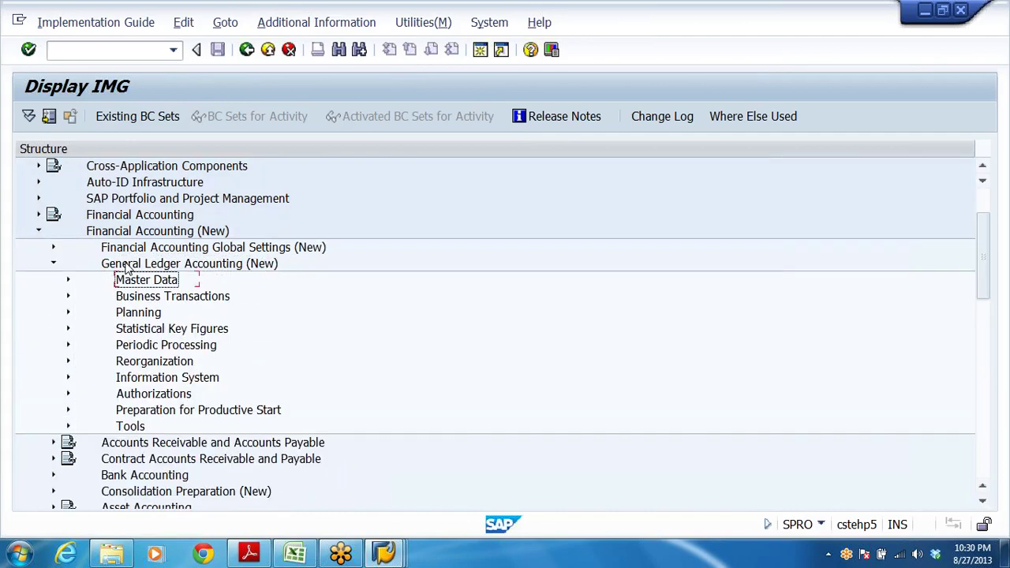
key(Down)
key(Right)
key(Down)
key(Down)
key(Down)
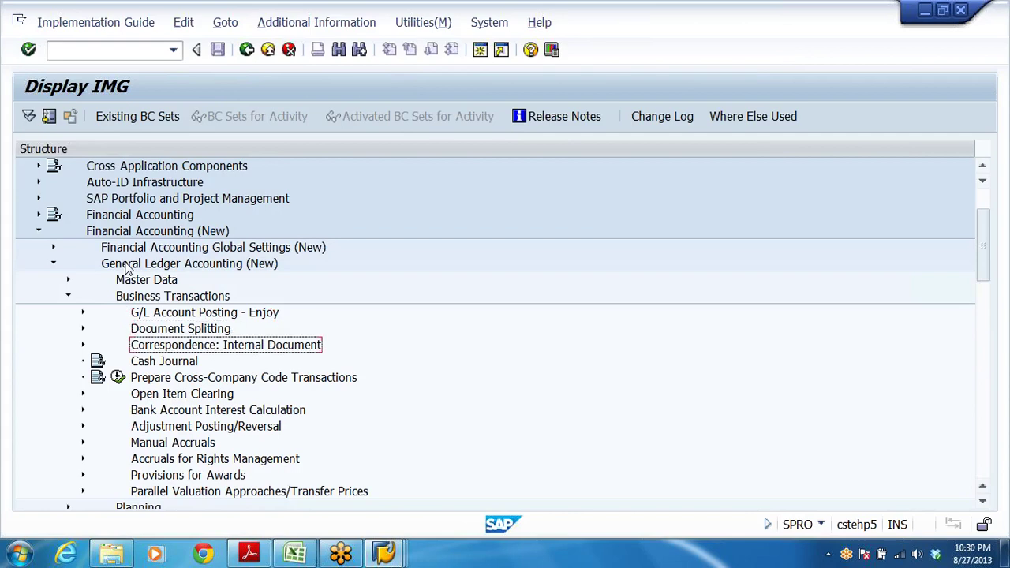
key(Up)
key(Right)
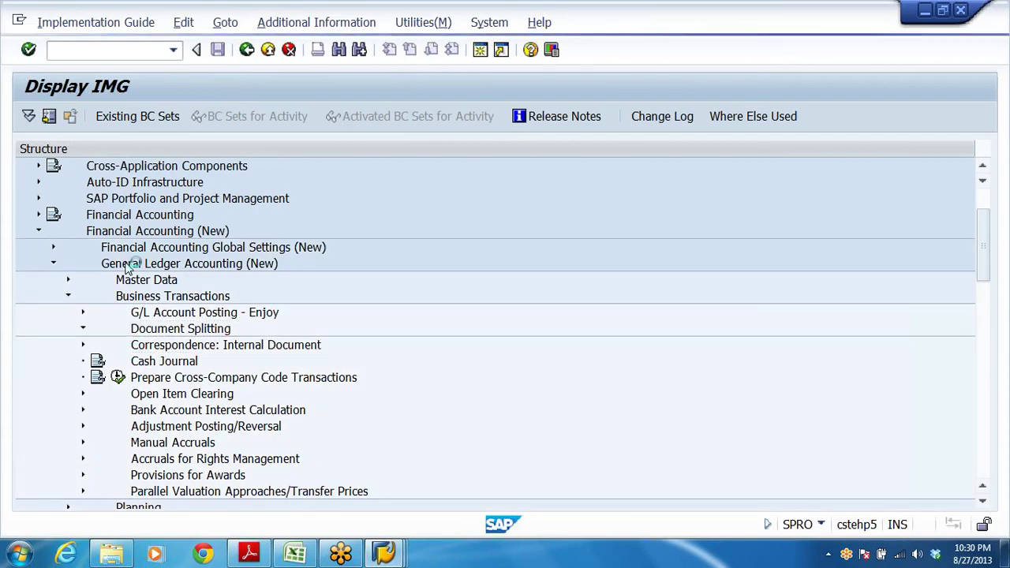
Go through the Document Splitting activities and select Activate Document Splitting
key(Down)
key(Down)
key(Down)
key(Down)
key(Down)
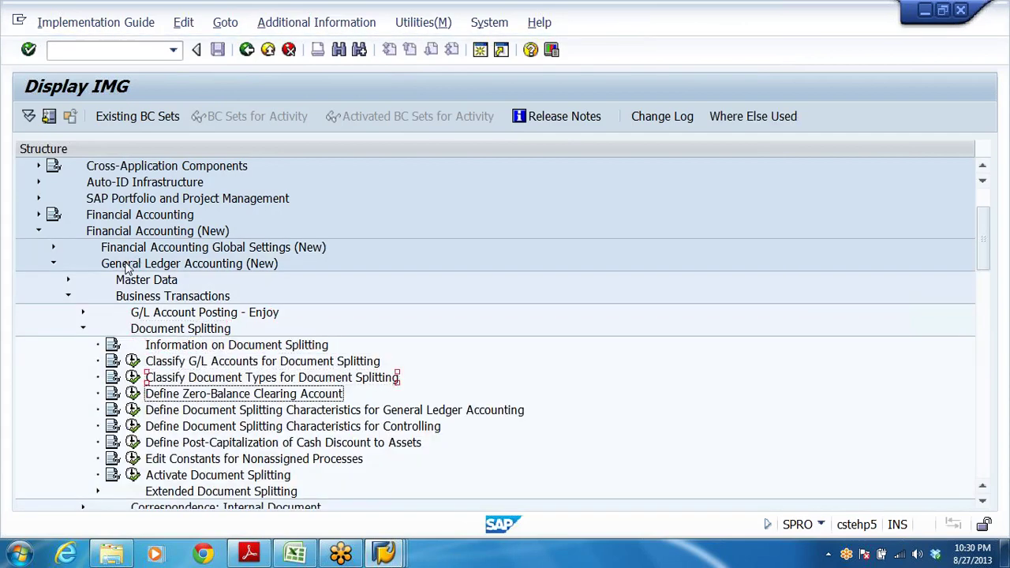
key(Down)
key(Down)
key(Down)
key(Down)
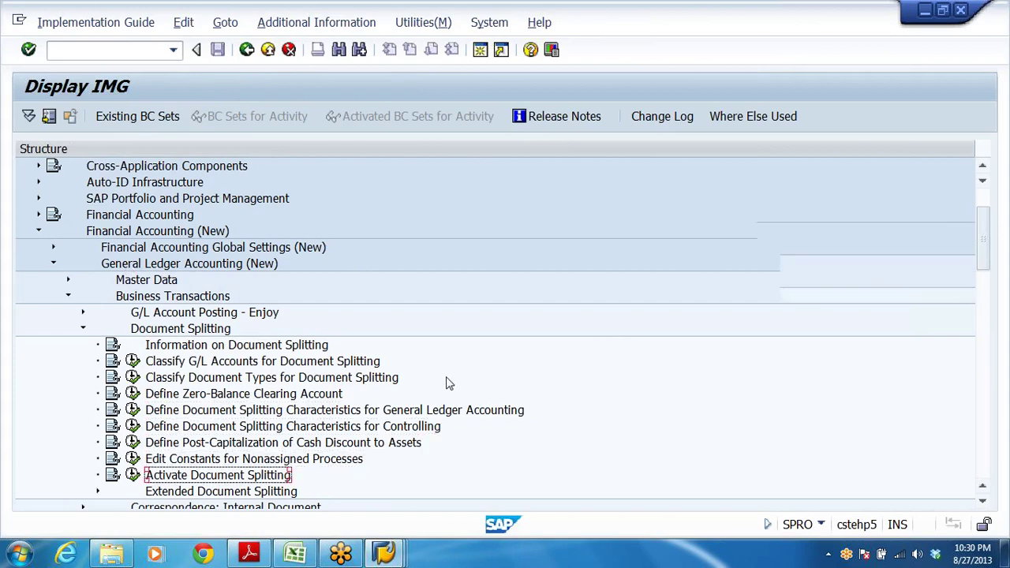
Trace the IMG path from Financial Accounting (New) through General Ledger Accounting (New) and Business Transactions to Document Splitting
scroll(444, 383, down, 2)
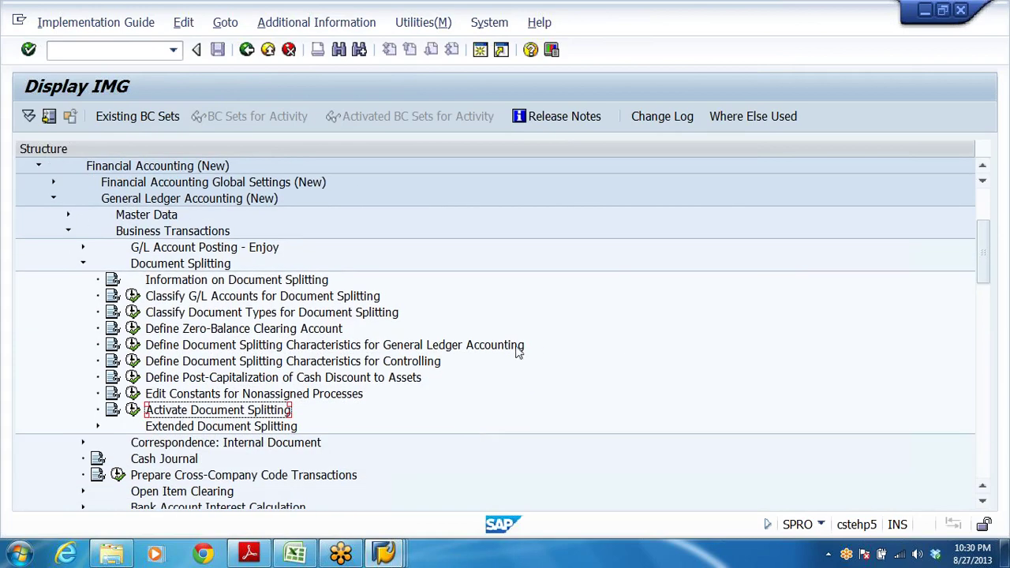
scroll(520, 350, up, 1)
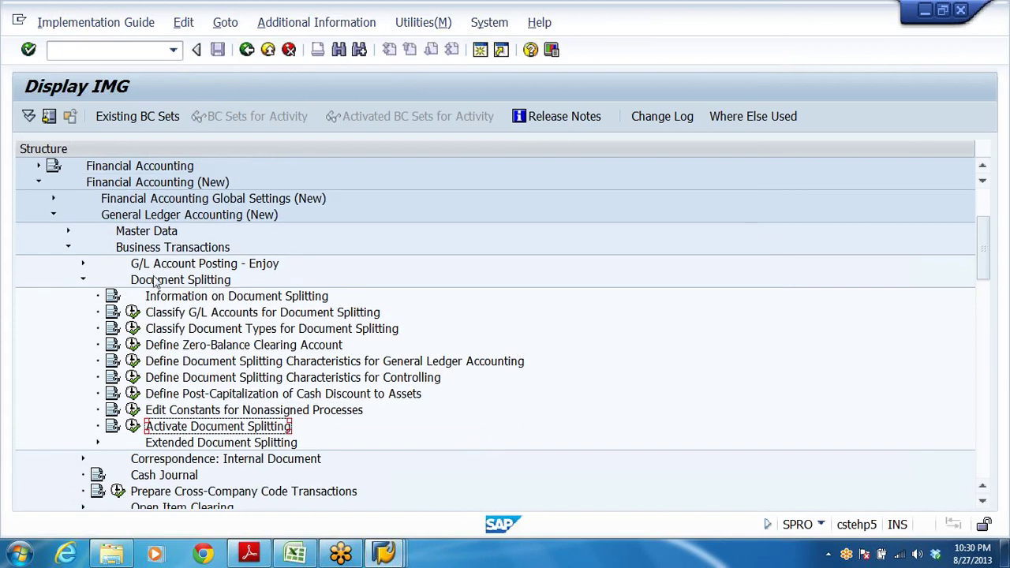
click(187, 183)
click(157, 216)
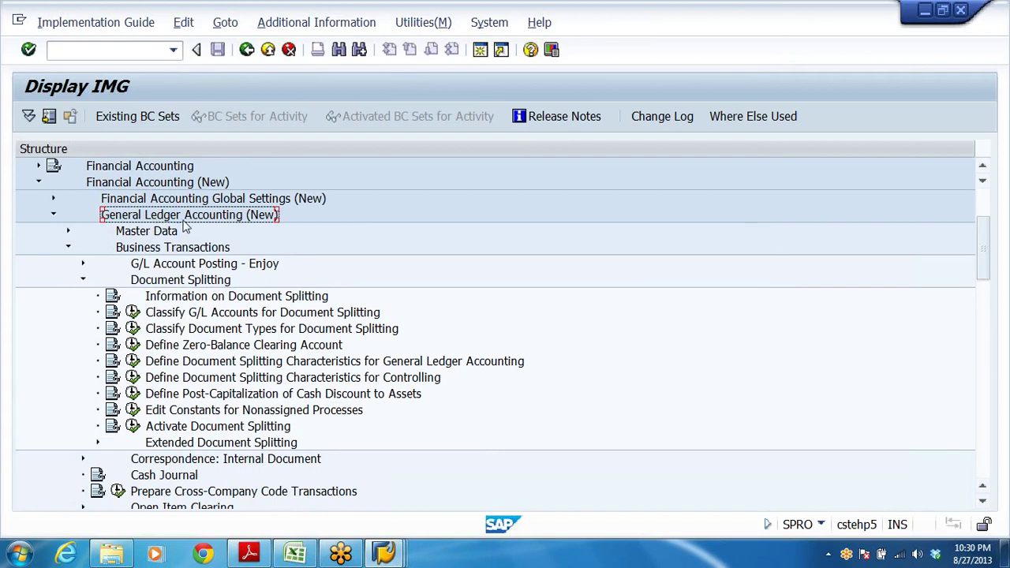
click(180, 248)
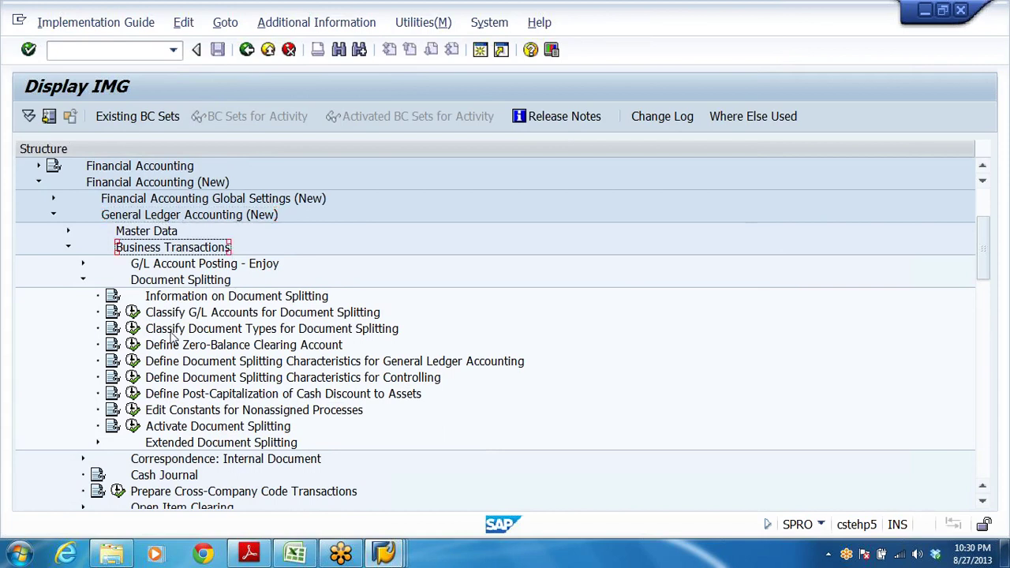
click(166, 281)
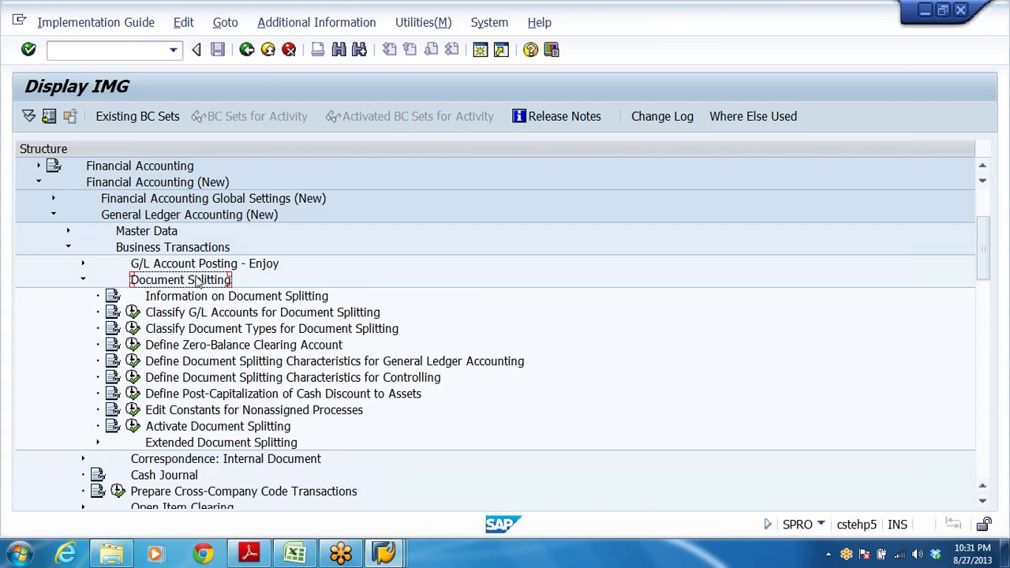
scroll(369, 329, down, 2)
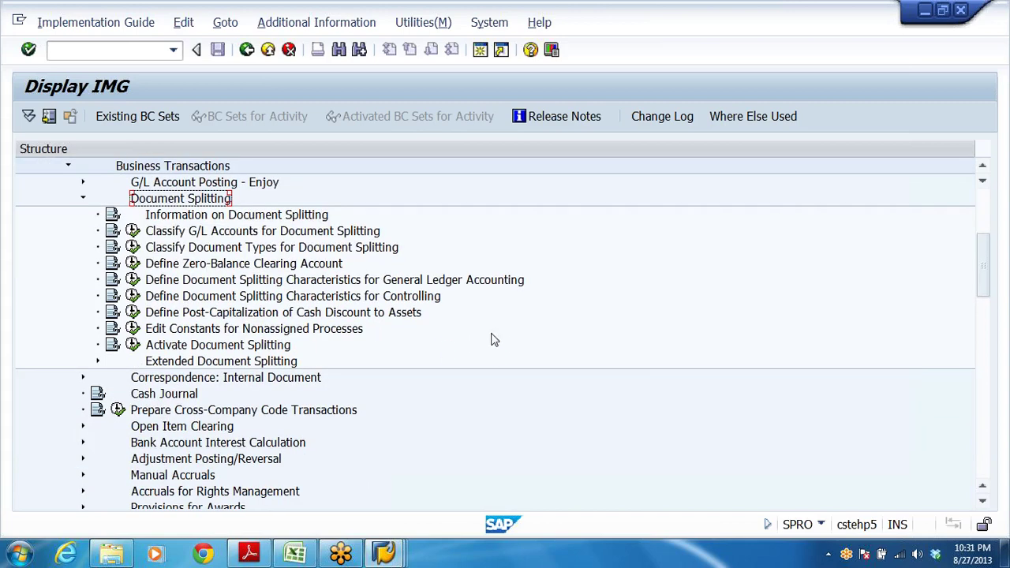
Try to open Activate Document Splitting, declining to display locked data, and exit the company code global data in the other session
click(132, 344)
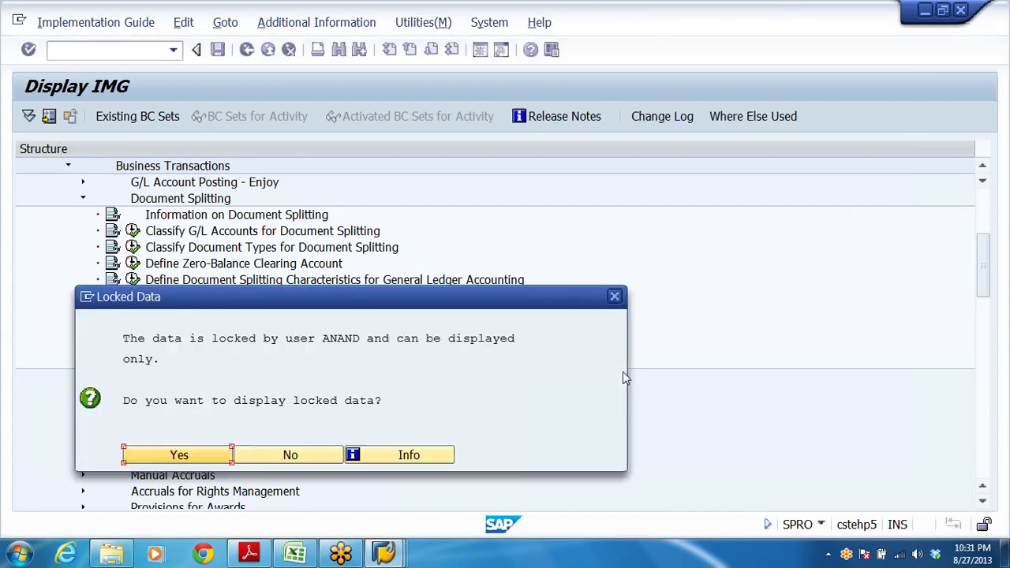
click(289, 456)
mouse_move(385, 552)
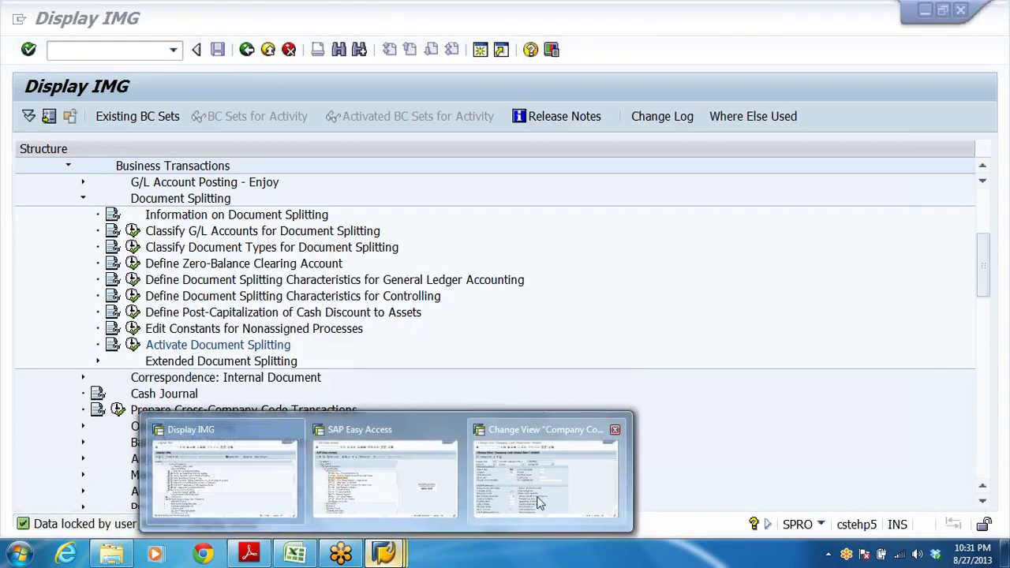
click(540, 504)
click(268, 50)
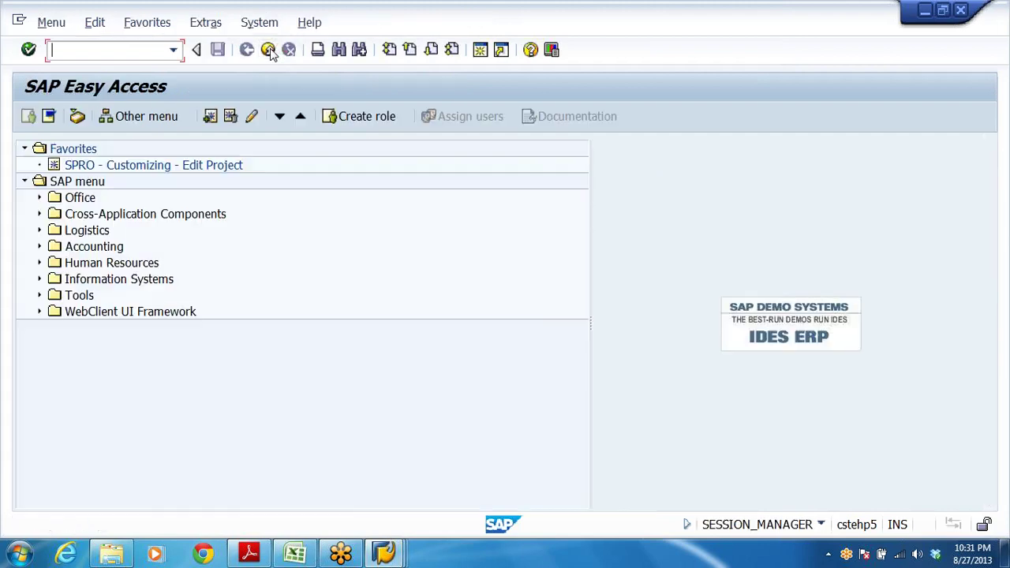
Return to the Display IMG session and open the Activate Document Splitting settings
click(385, 553)
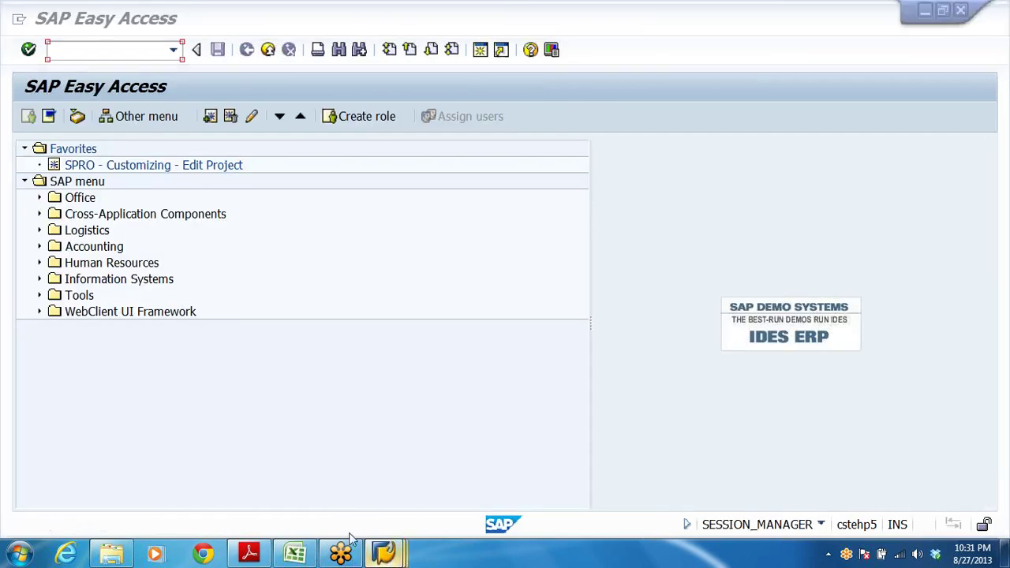
click(232, 489)
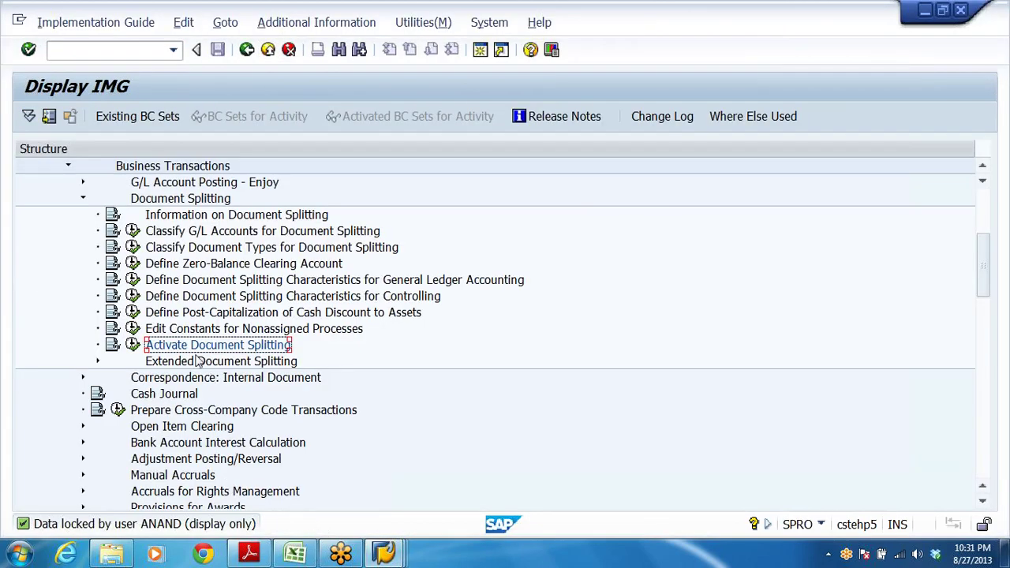
click(384, 552)
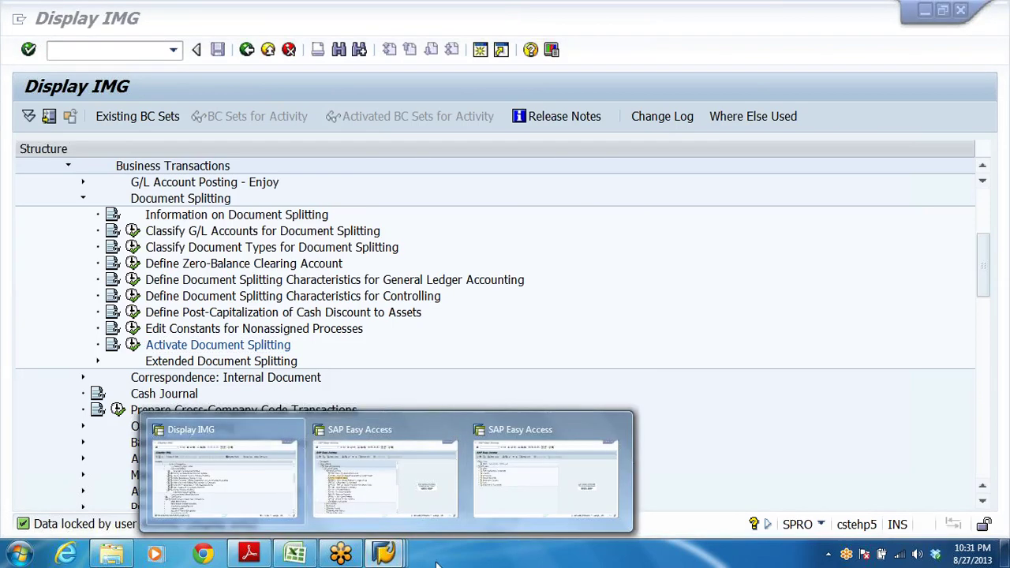
click(134, 344)
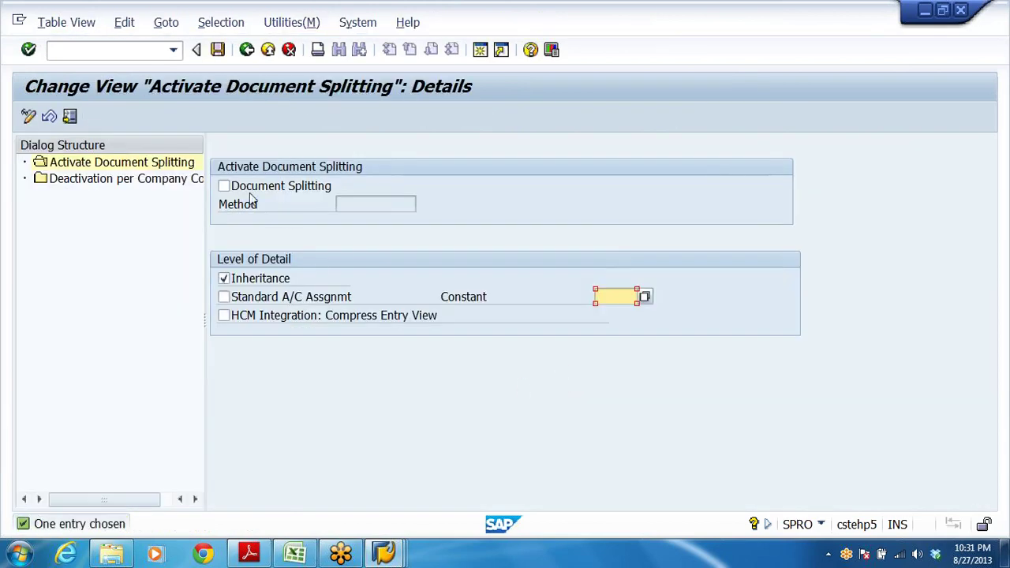
Tick the Document Splitting option, clear it again and save the settings
click(243, 194)
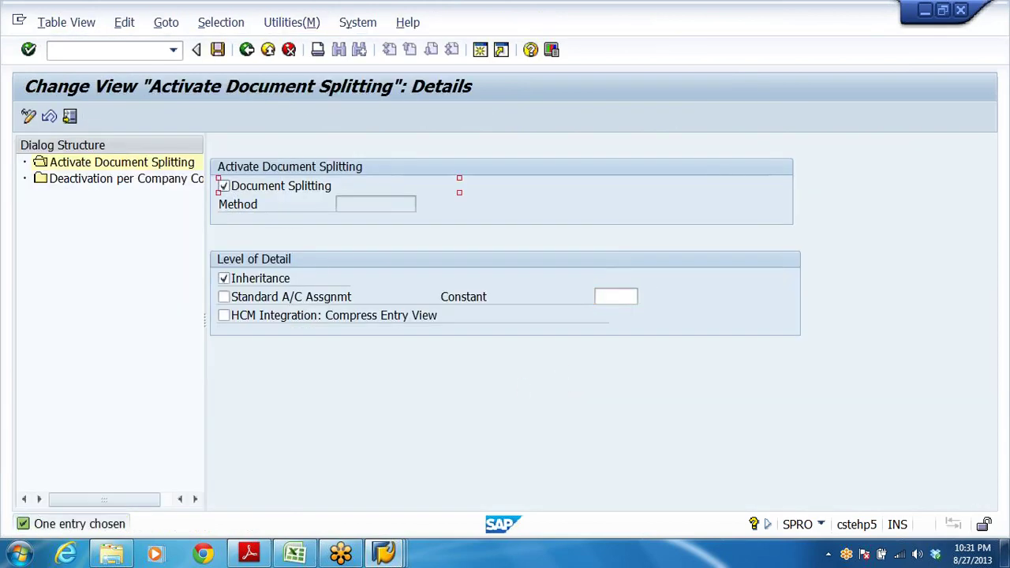
click(223, 186)
key(Return)
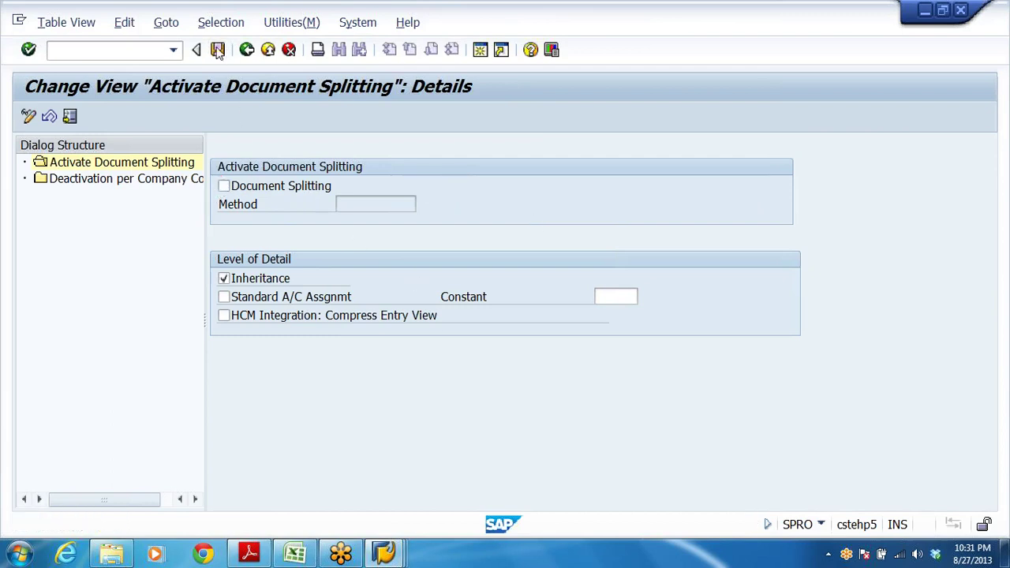
key(ctrl+s)
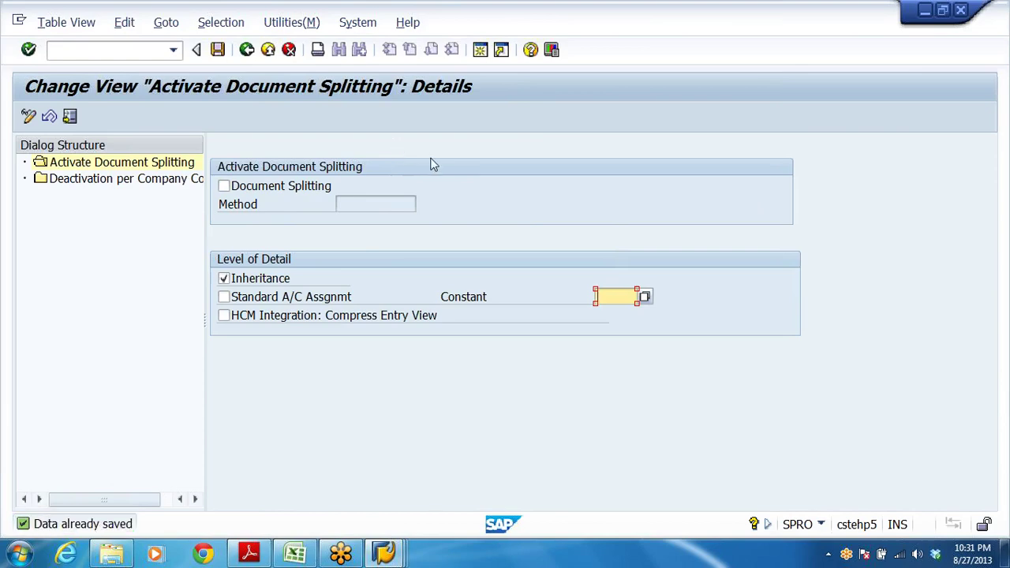
Leave the document splitting settings and collapse the Document Splitting node in the IMG
click(247, 49)
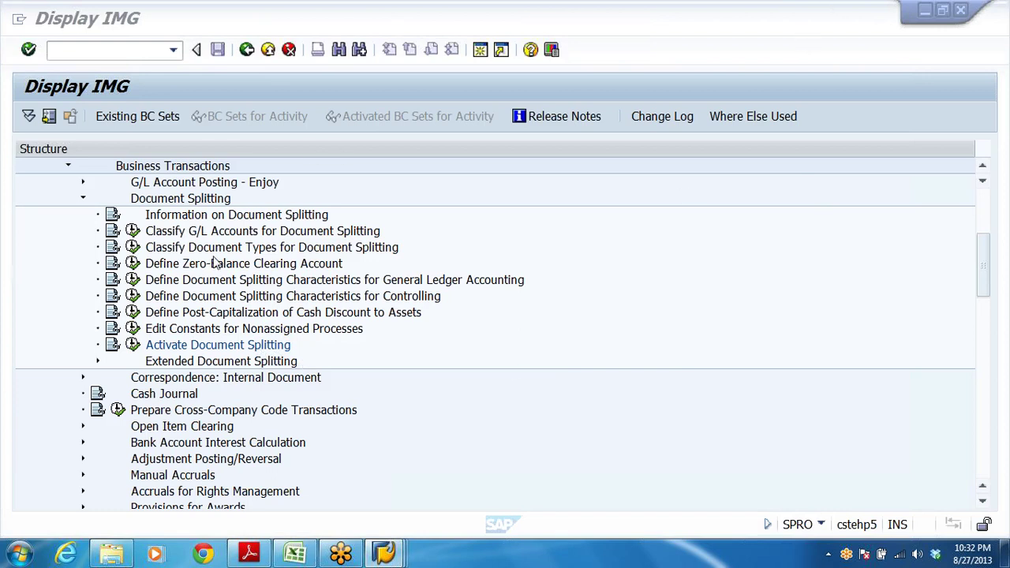
click(84, 200)
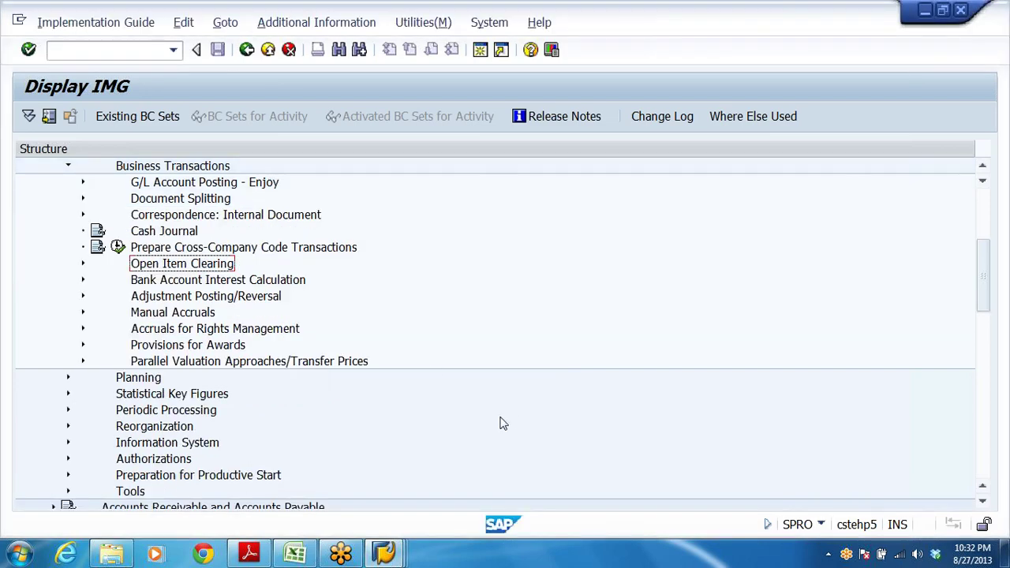
Switch to the SAP Easy Access session with F-02 selected and collapse the Document Entry folder under General Ledger
click(383, 555)
click(408, 501)
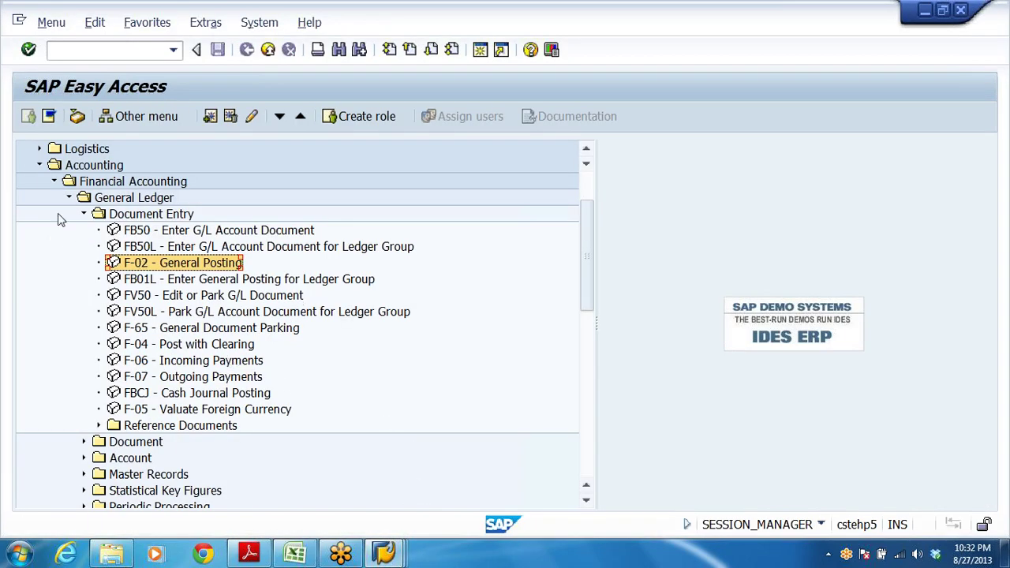
click(84, 214)
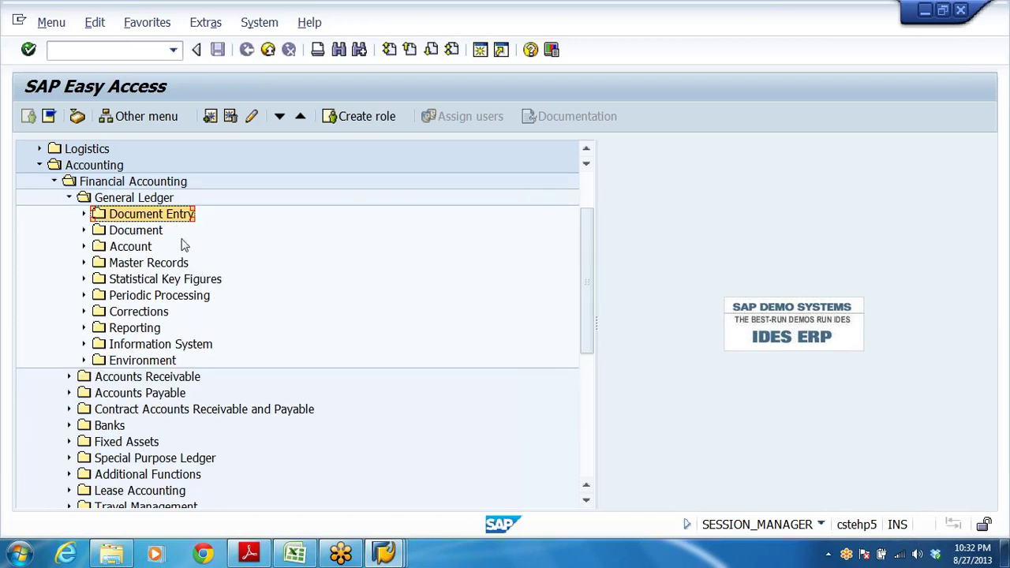
Expand the Document folder under General Ledger to list its transactions
click(124, 202)
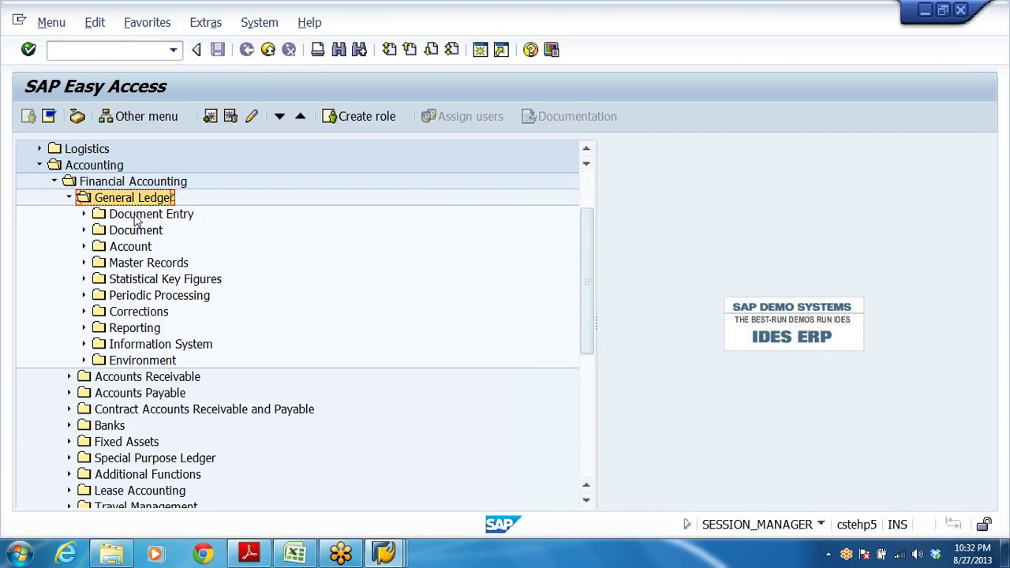
click(136, 219)
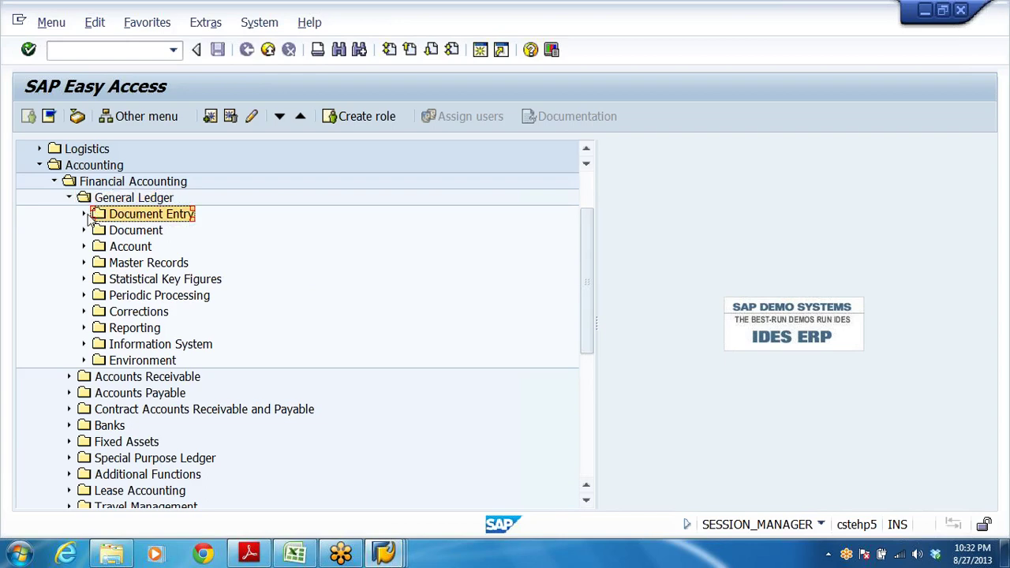
click(84, 214)
click(130, 233)
click(84, 230)
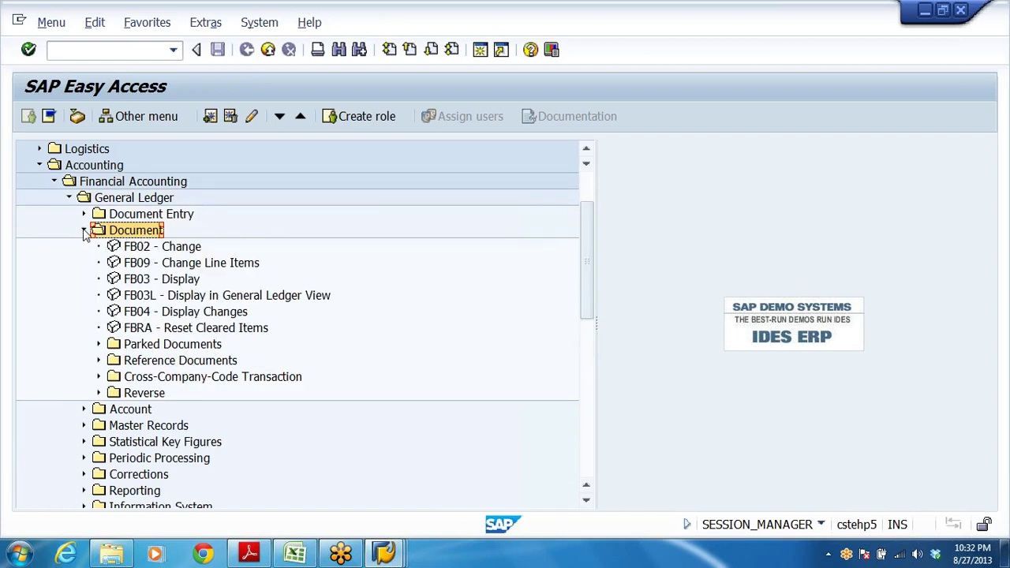
Examine the FB02 Change, FB09 Change Line Items and FB03 Display transactions in the Document folder
click(142, 248)
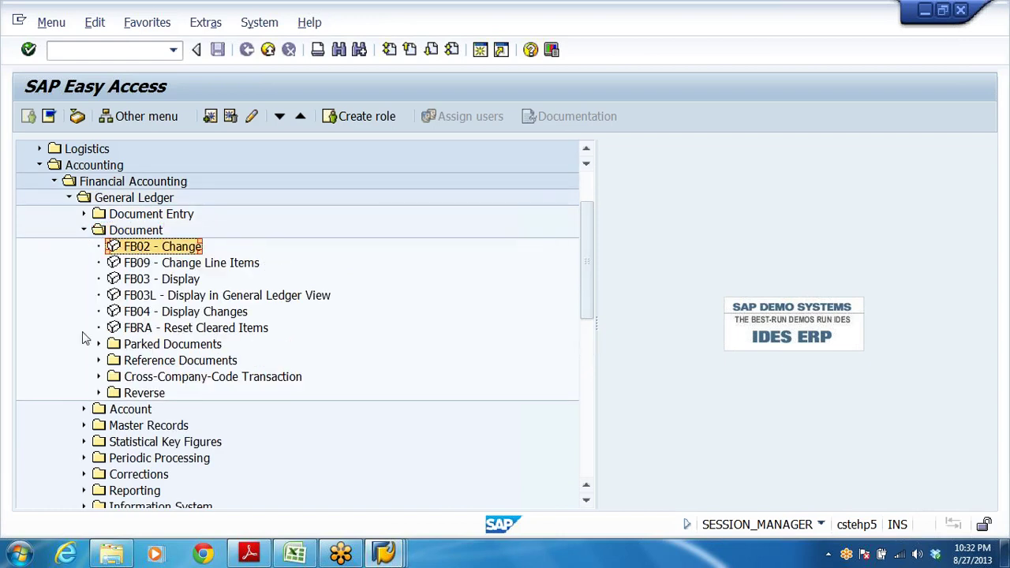
click(158, 280)
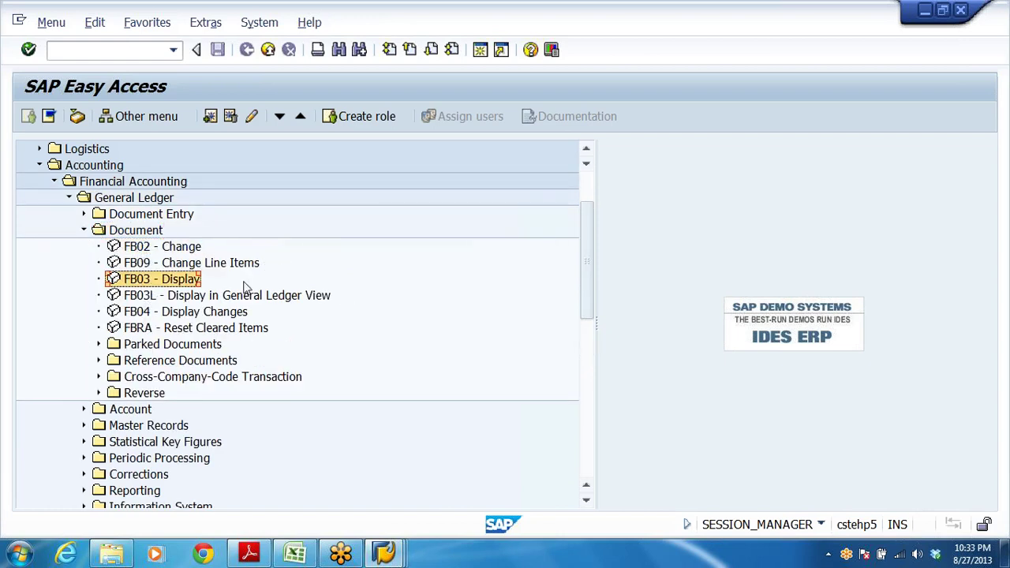
click(137, 251)
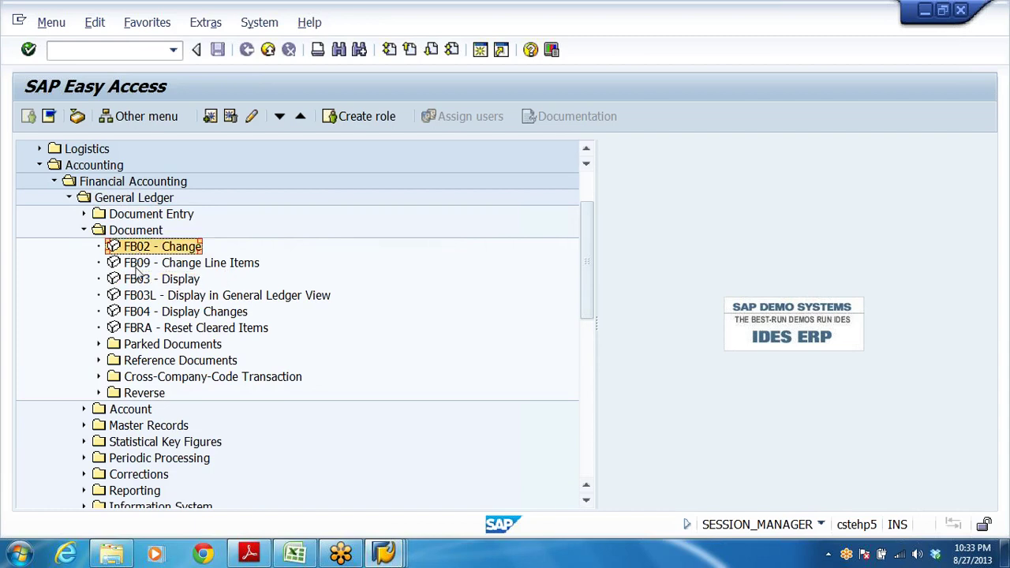
click(139, 266)
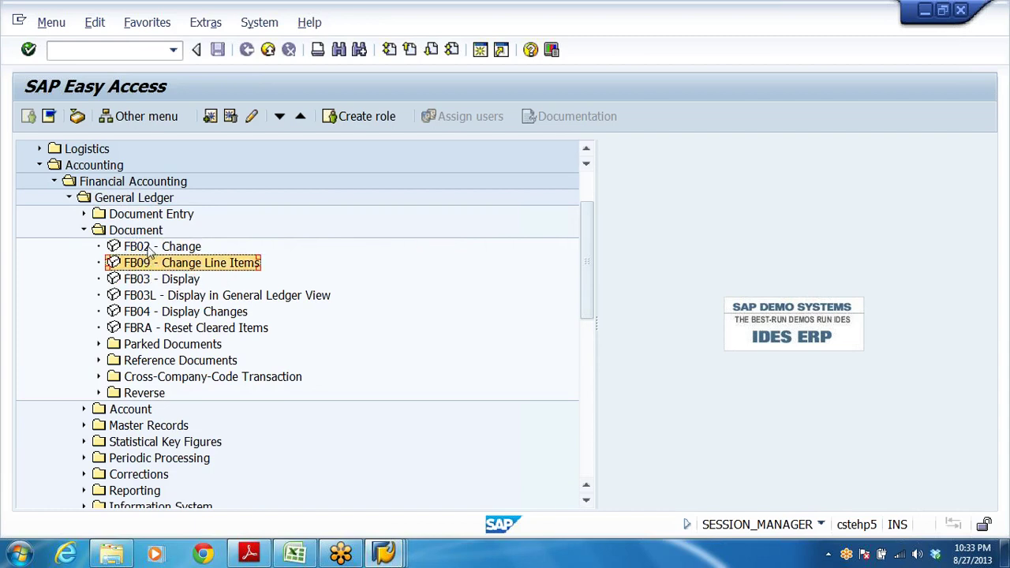
click(151, 248)
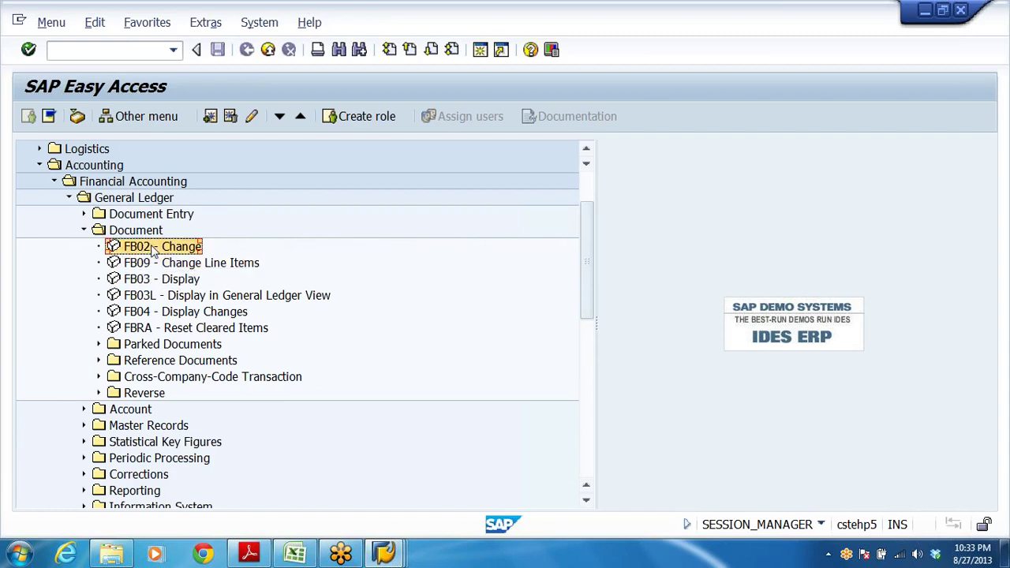
click(167, 281)
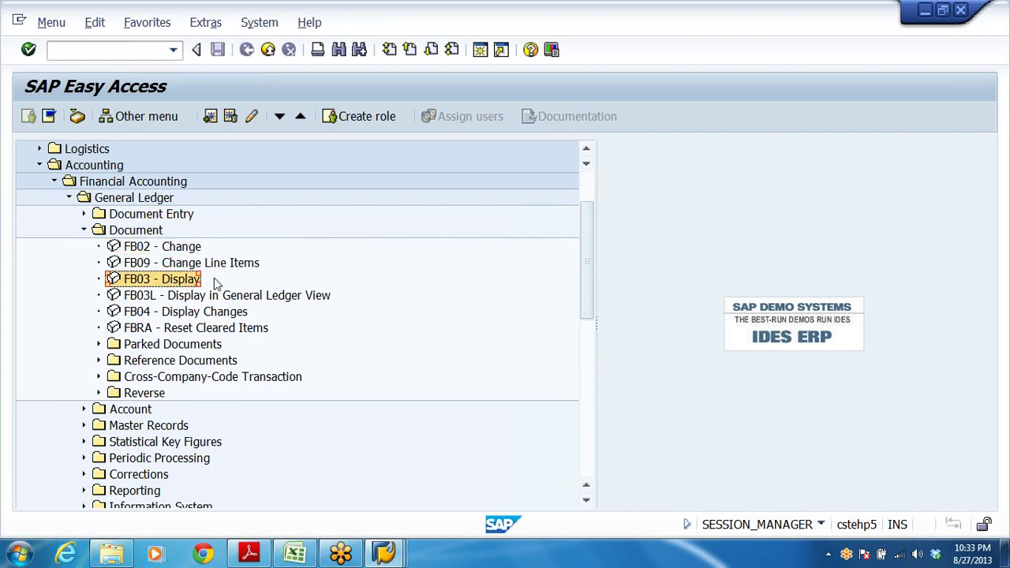
Open document 5 of company code DRLB, fiscal year 2013, with transaction FB02
double_click(144, 249)
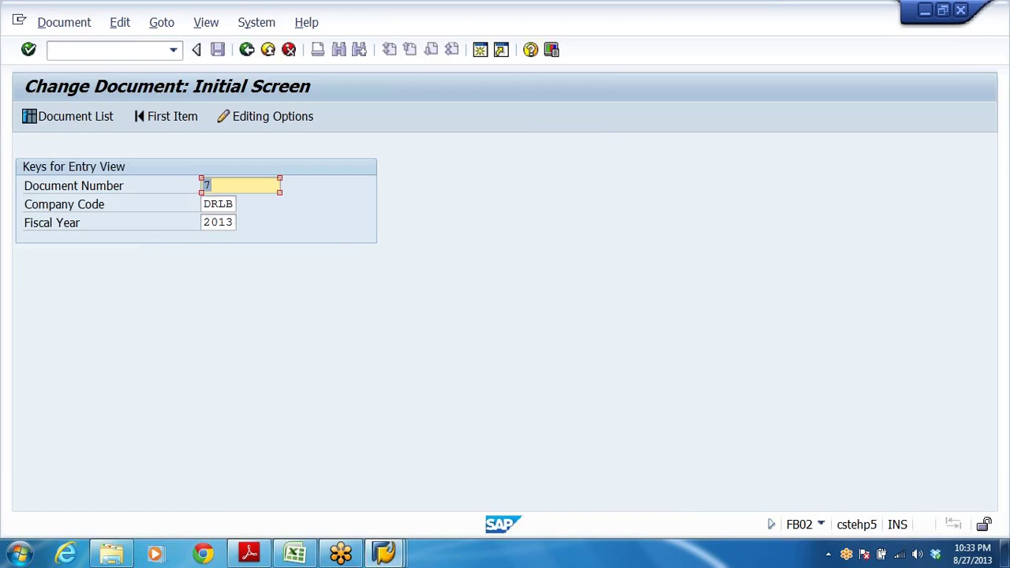
text(7)
key(Tab)
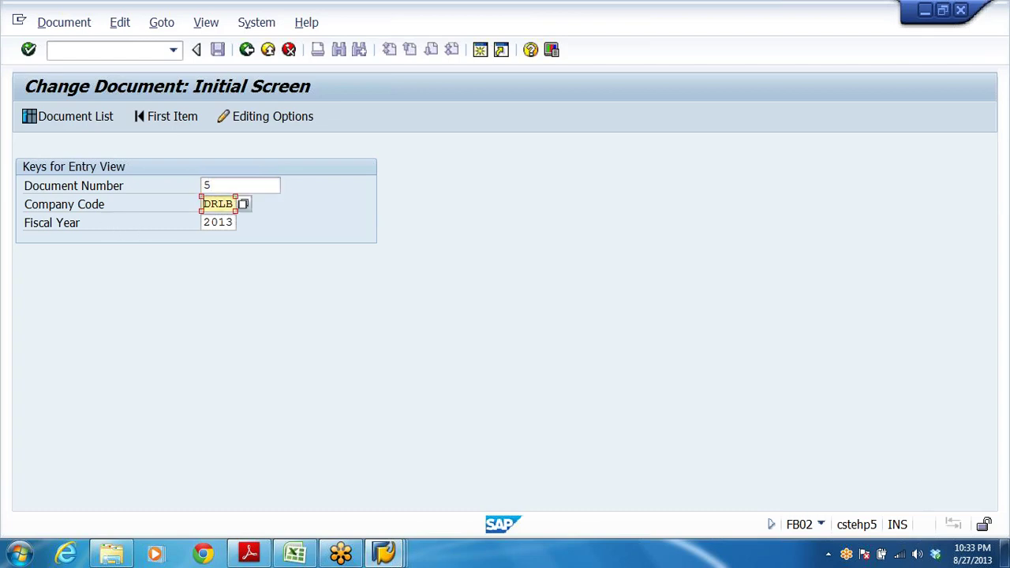
key(Tab)
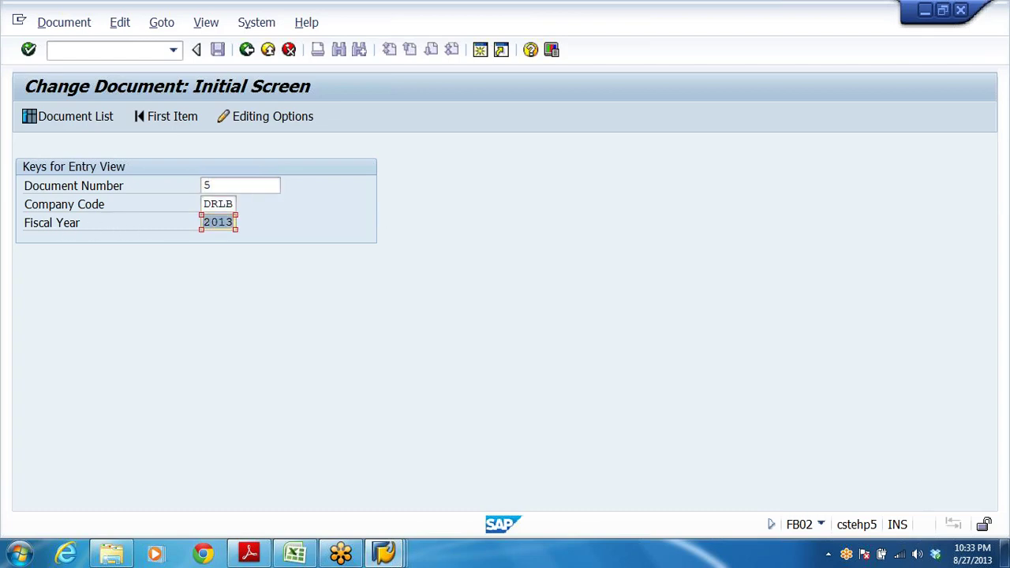
key(Tab)
key(Return)
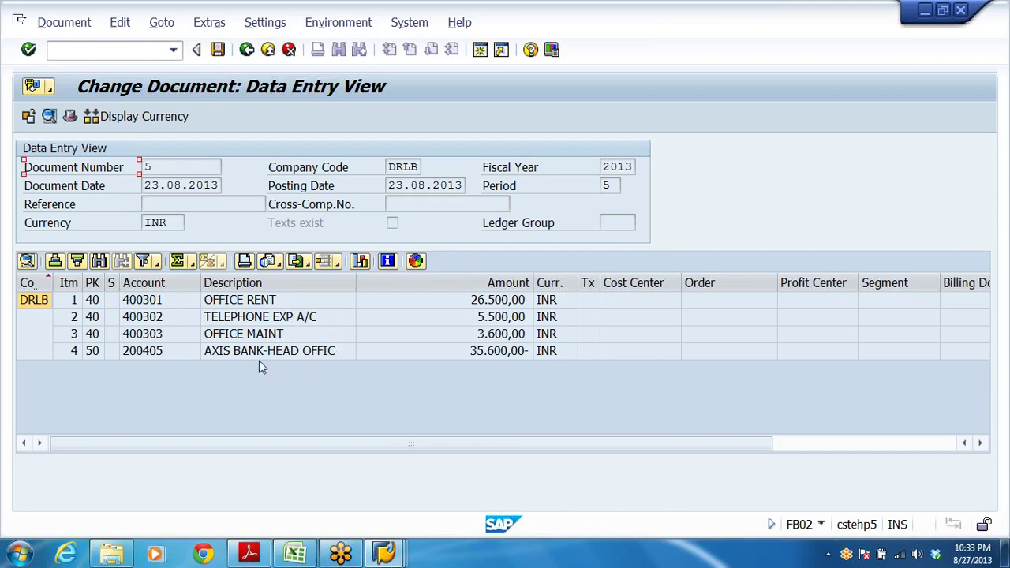
Leave the opened document and start FB50 - Enter G/L Account Document from the Document Entry folder
click(268, 50)
scroll(178, 343, up, 1)
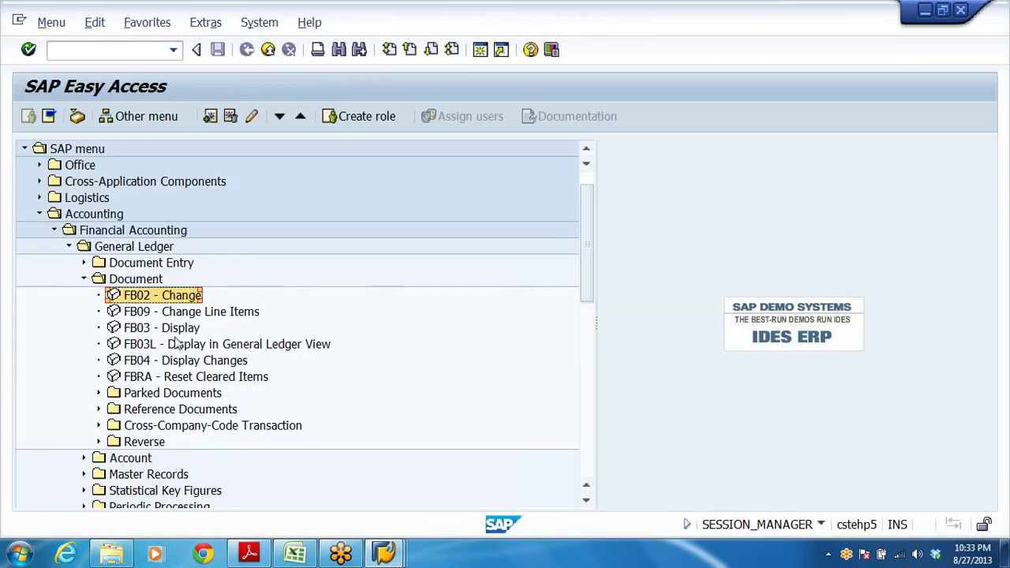
click(85, 267)
click(167, 282)
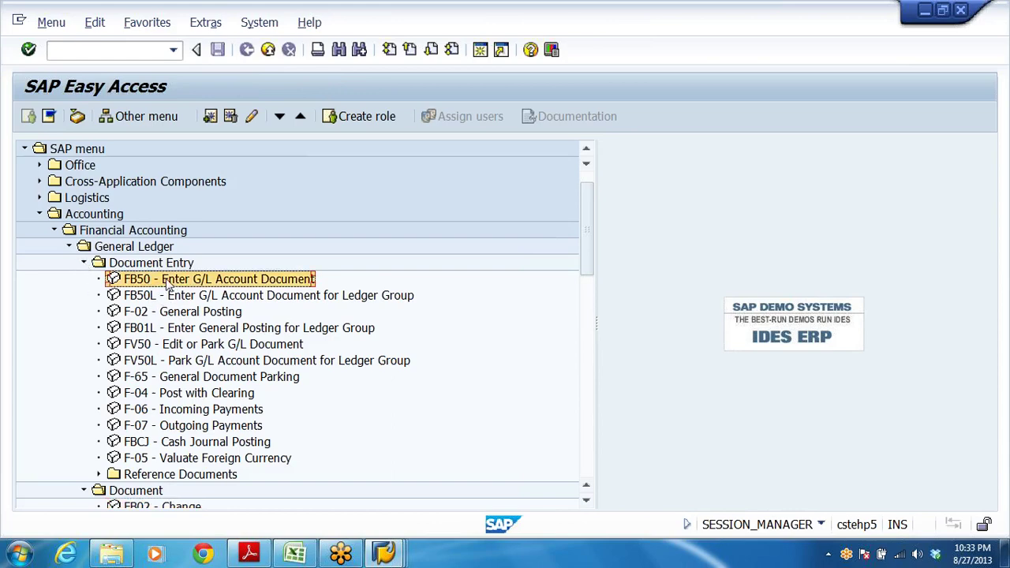
double_click(167, 282)
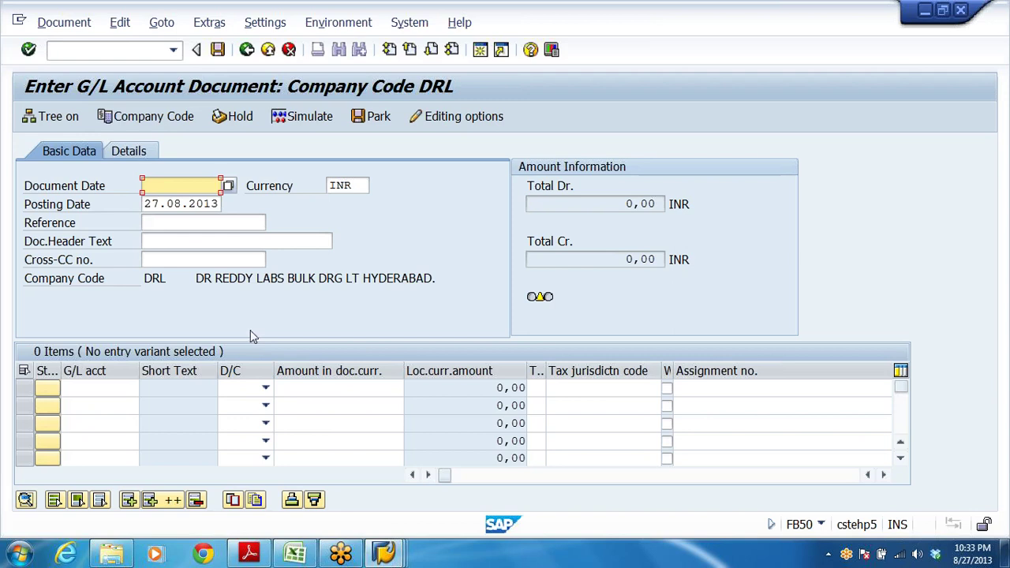
Set the document date of the G/L account document to 27.08.2013
key(BackSpace)
key(Down)
key(Return)
Enter G/L accounts 400301, 400302 and 400303 in the first three line items
click(98, 387)
text(2)
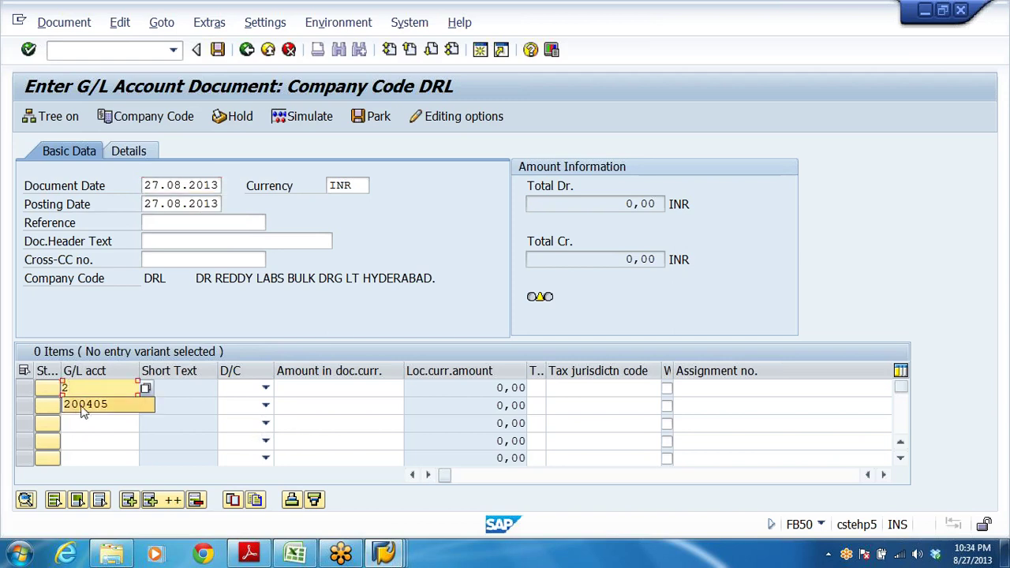
key(BackSpace)
text(4)
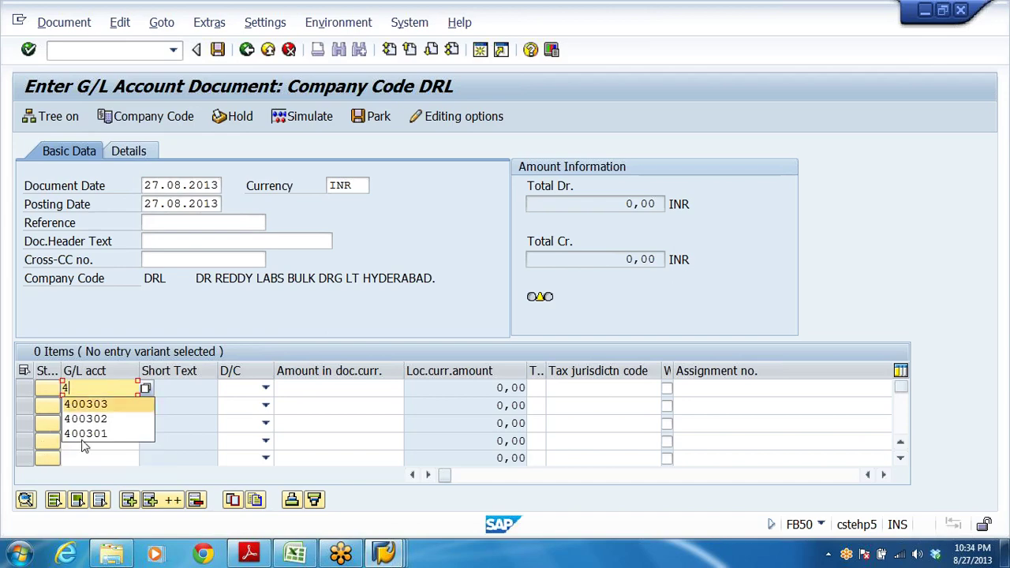
click(83, 434)
mouse_move(386, 546)
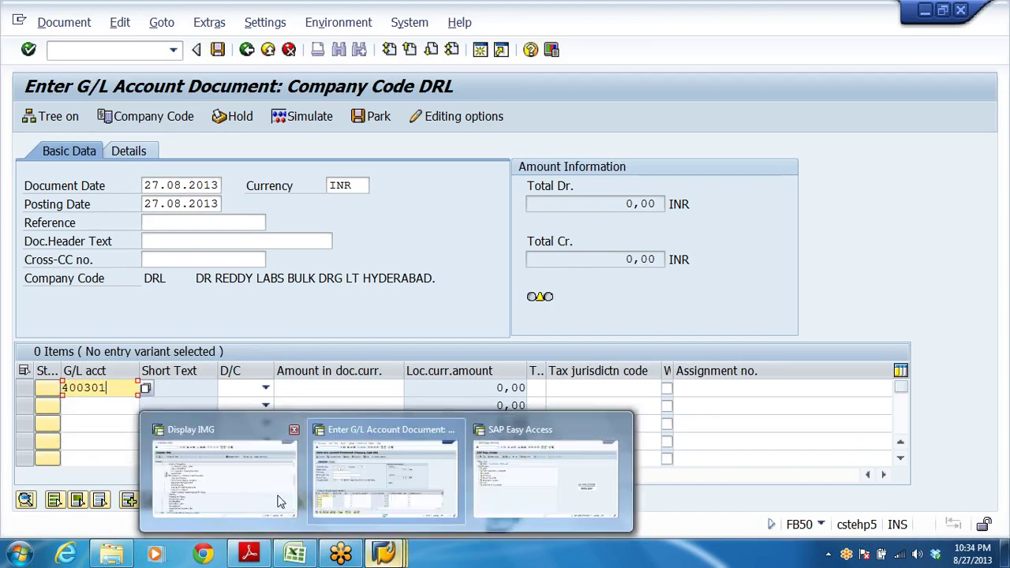
click(97, 405)
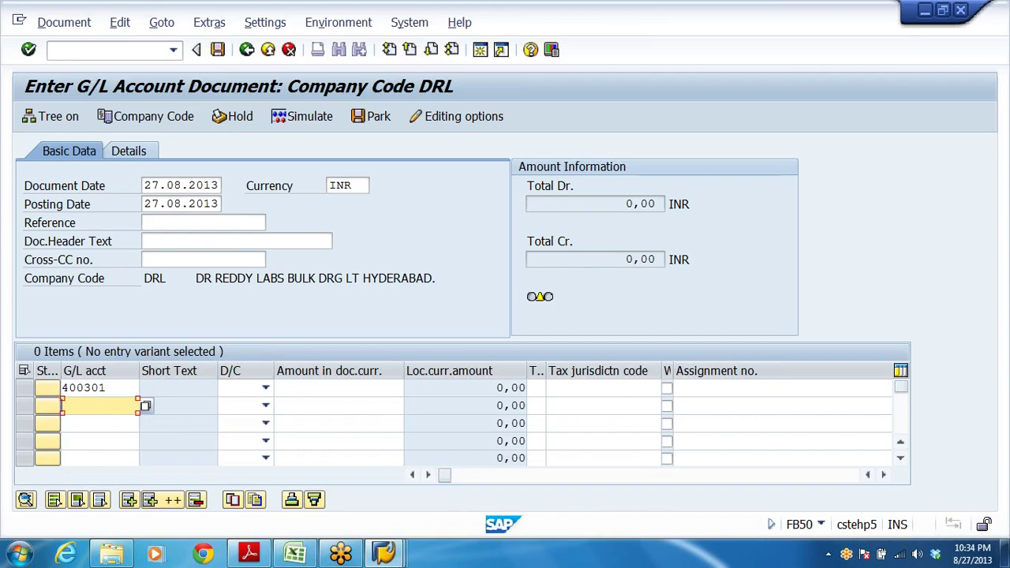
text(4)
click(101, 435)
click(99, 423)
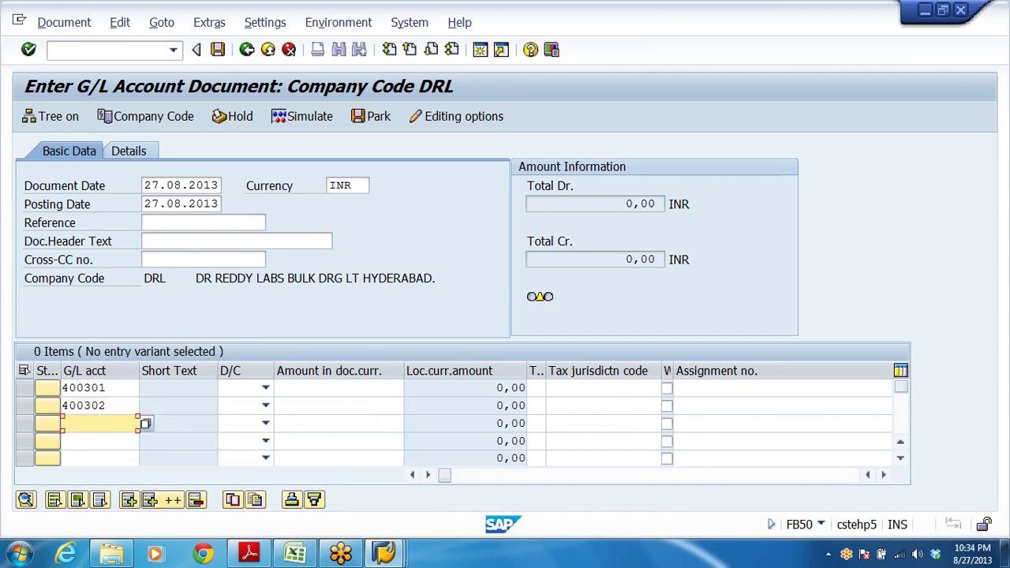
text(4)
click(95, 440)
Set the line items for accounts 400301, 400302 and 400303 to Debit
click(266, 388)
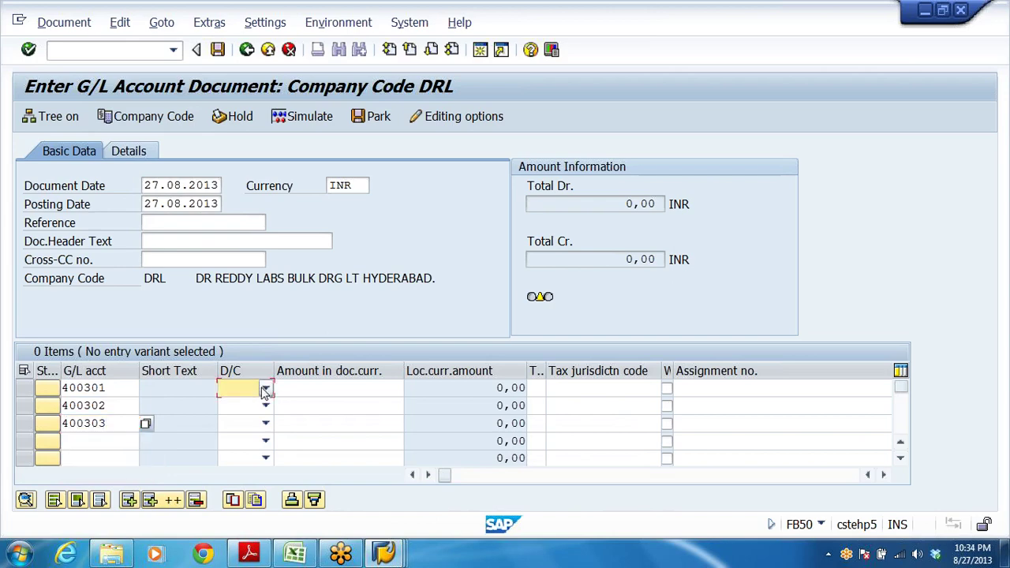
click(237, 420)
click(265, 406)
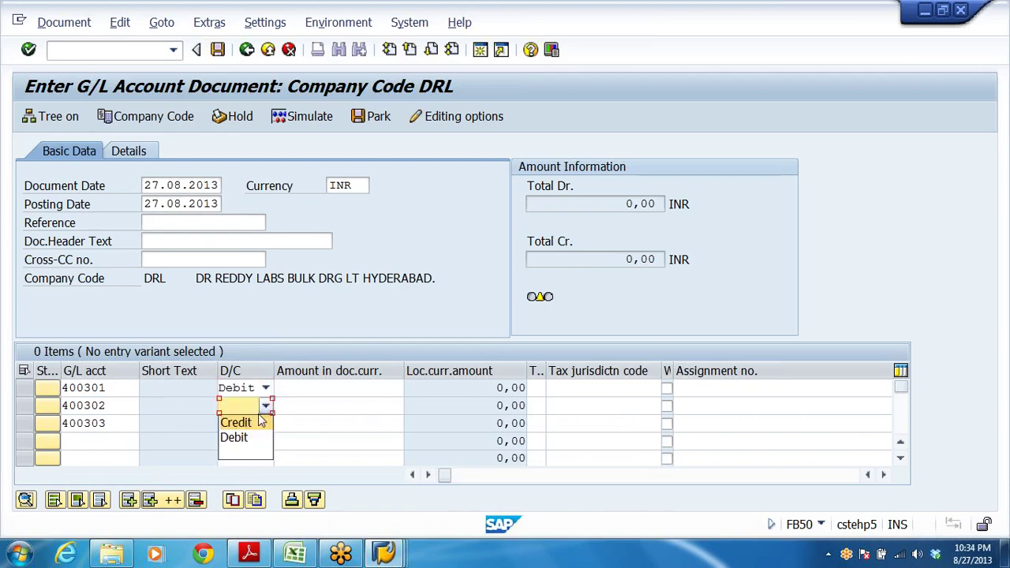
click(236, 437)
click(265, 424)
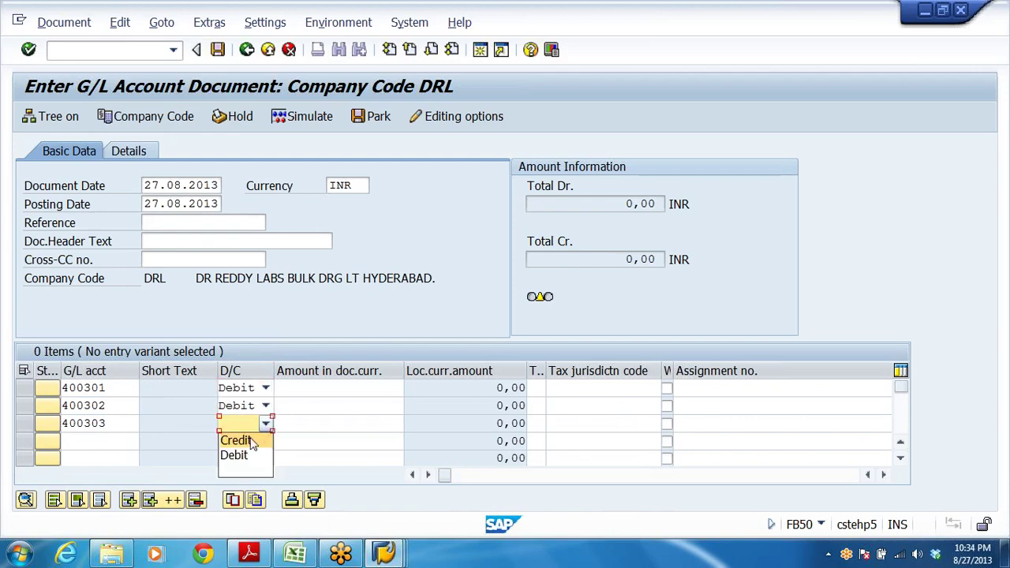
click(240, 456)
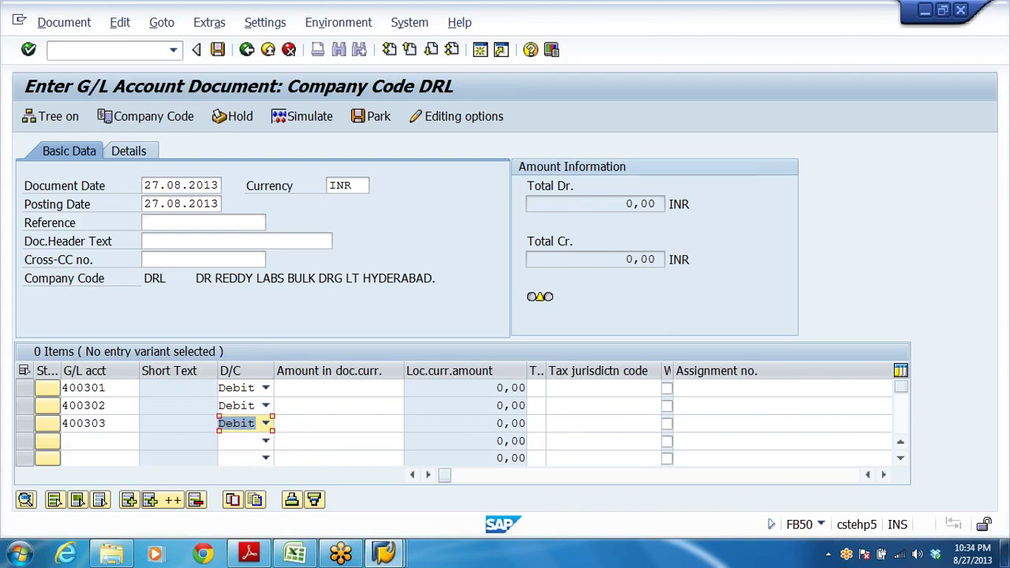
Add G/L account 200405 as the fourth line item and set it to Credit
click(99, 441)
text(200405)
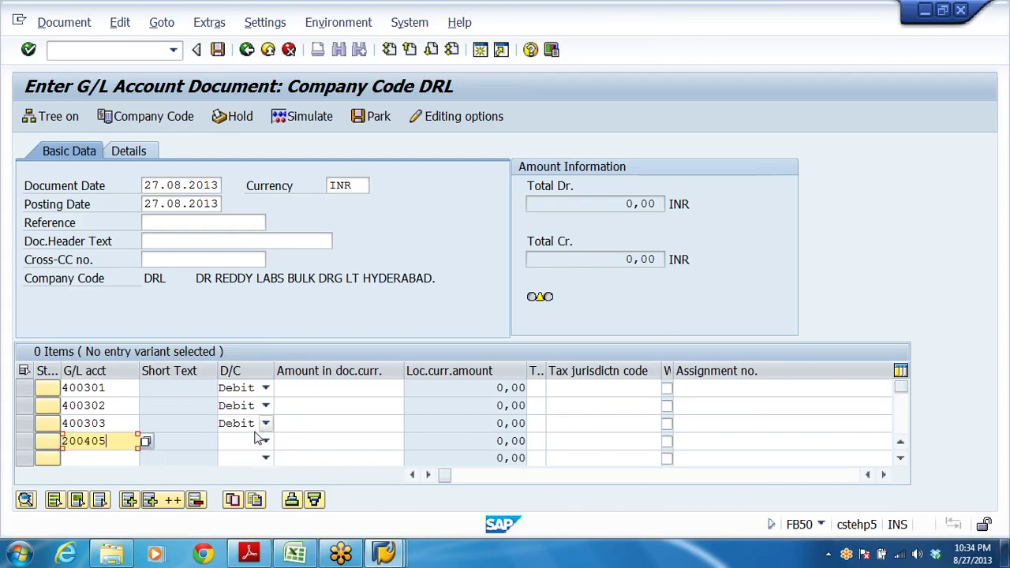
click(266, 440)
click(245, 461)
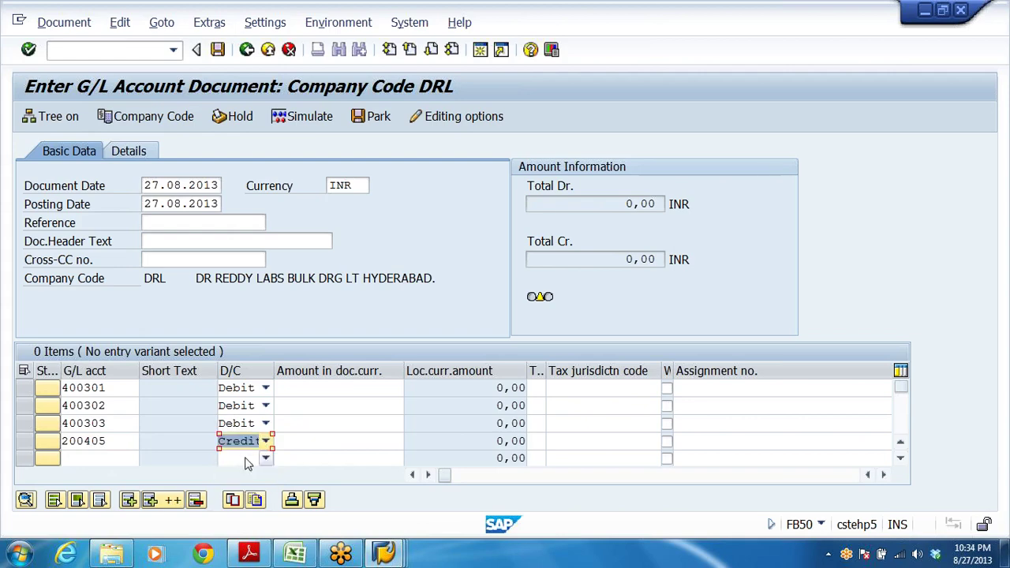
Enter debit amounts 22500, 9900 and 4400 and * as the credit amount, and submit the line items for checking
click(339, 387)
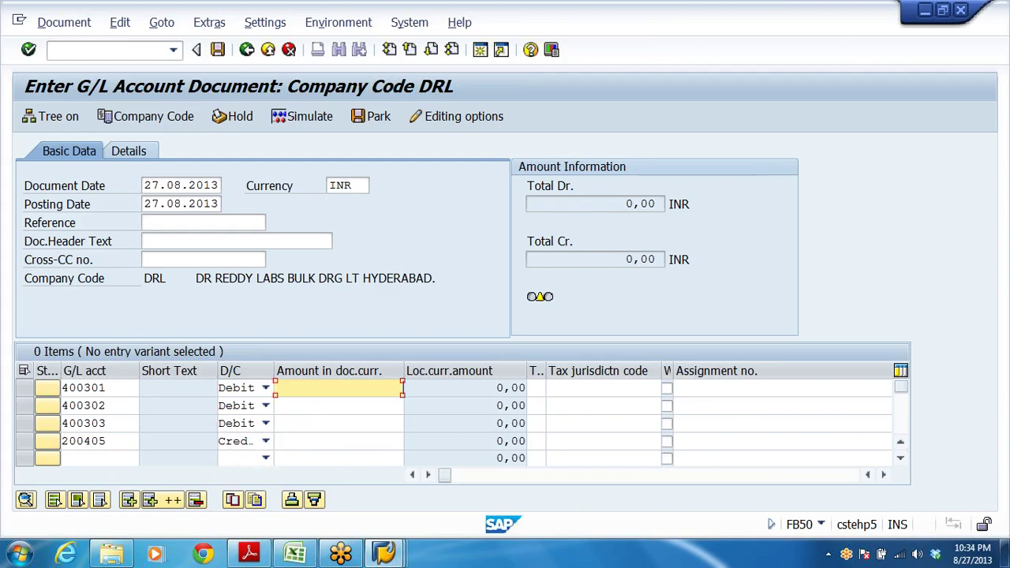
text(22500)
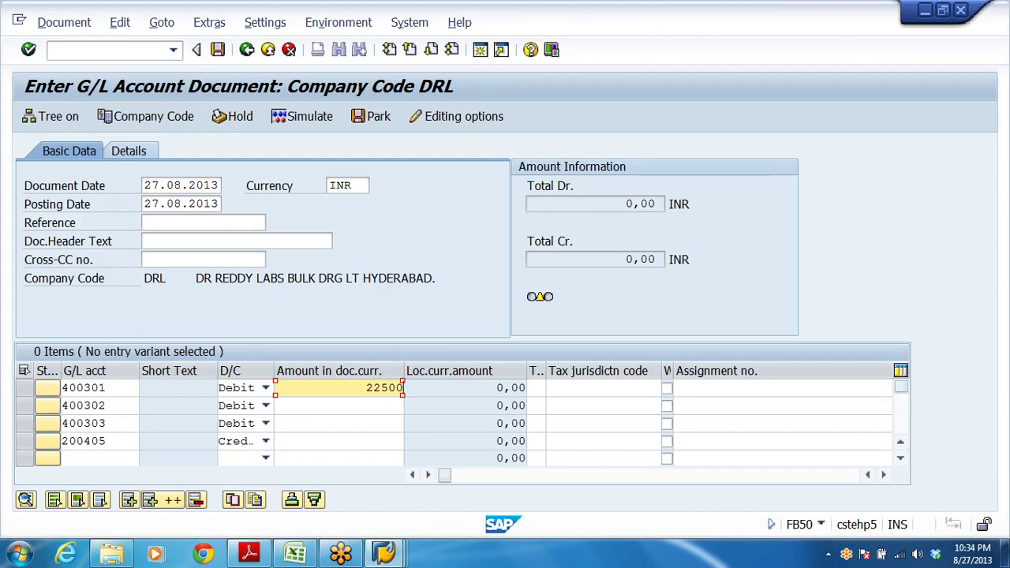
click(338, 406)
text(9900)
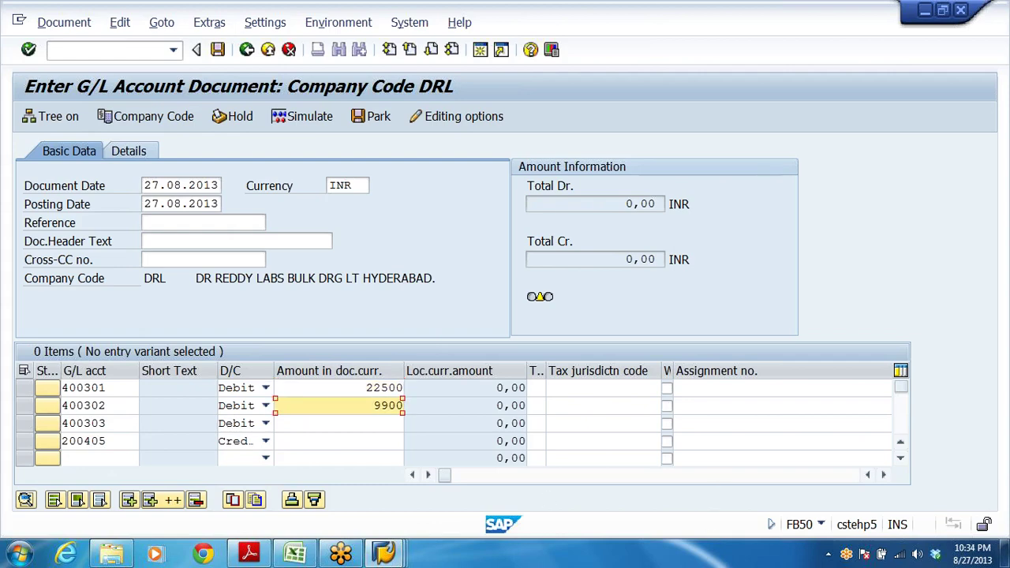
click(339, 423)
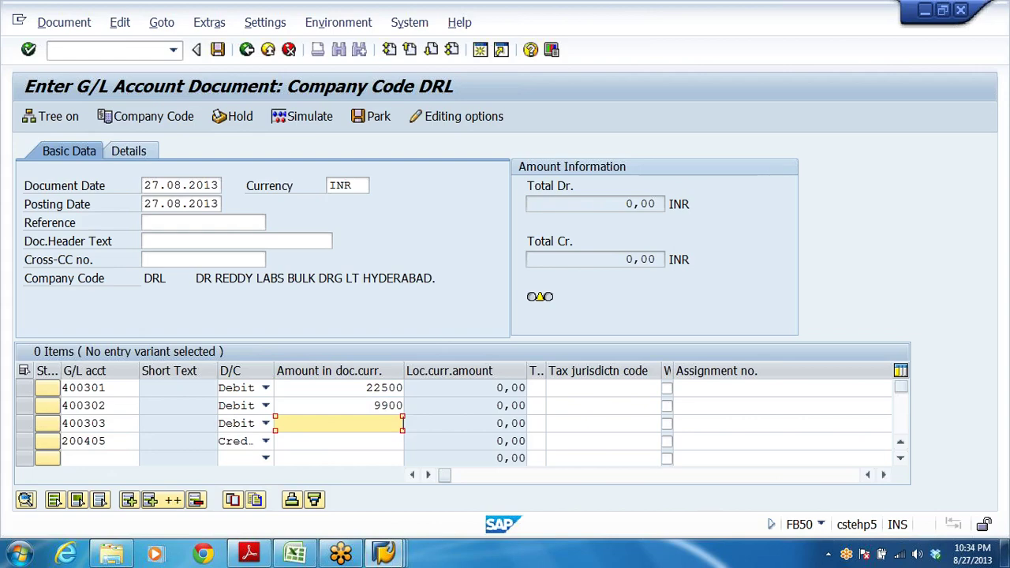
text(4400)
key(Down)
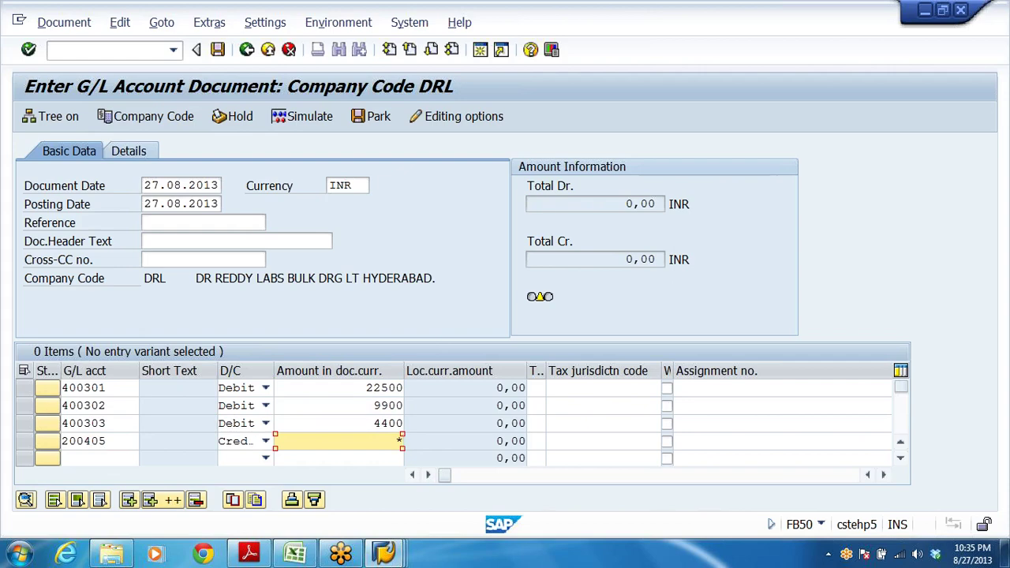
key(Return)
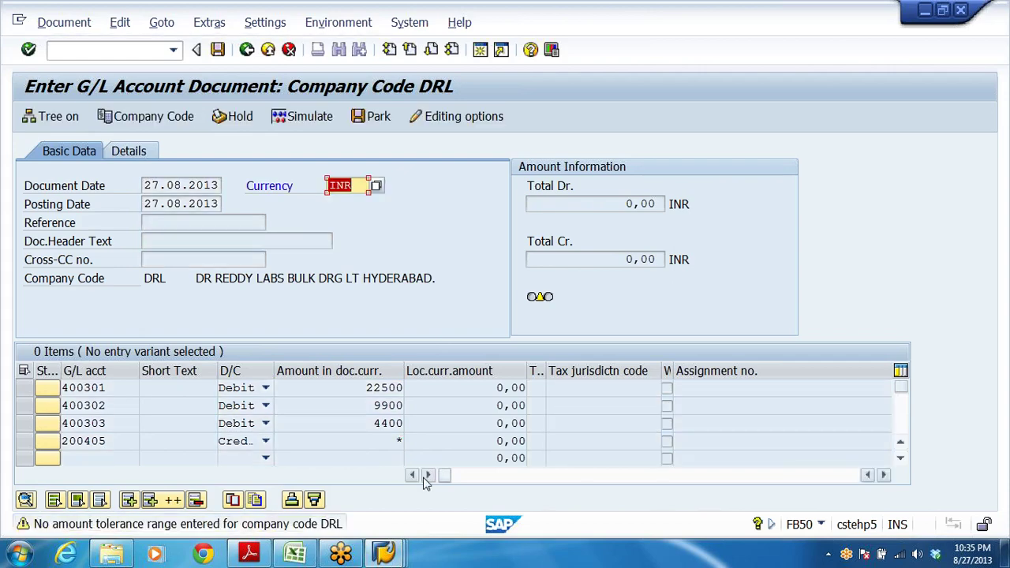
Discard the document entered for company code DRL and start a new G/L account document with FB50
click(158, 278)
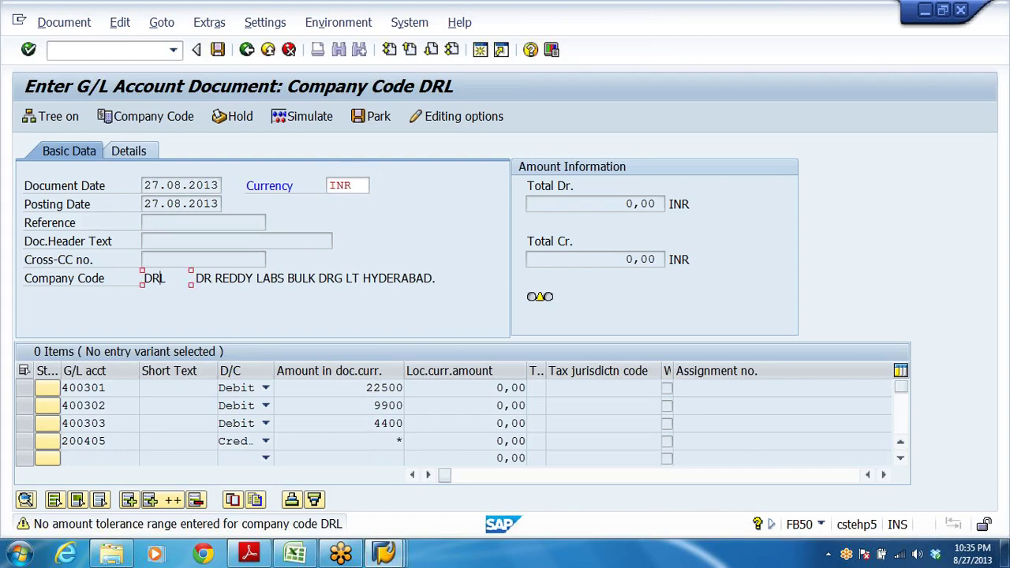
click(249, 50)
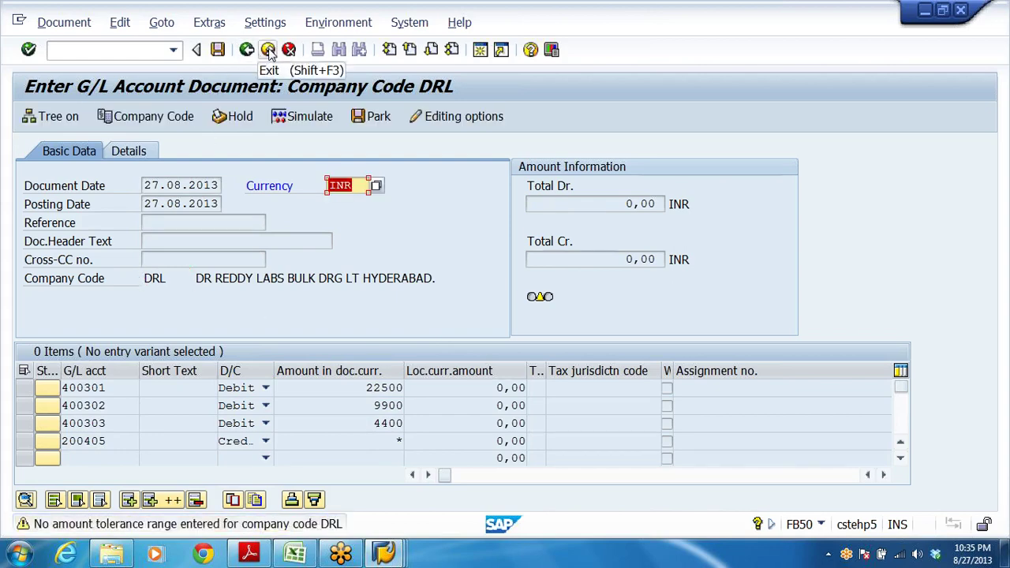
click(268, 50)
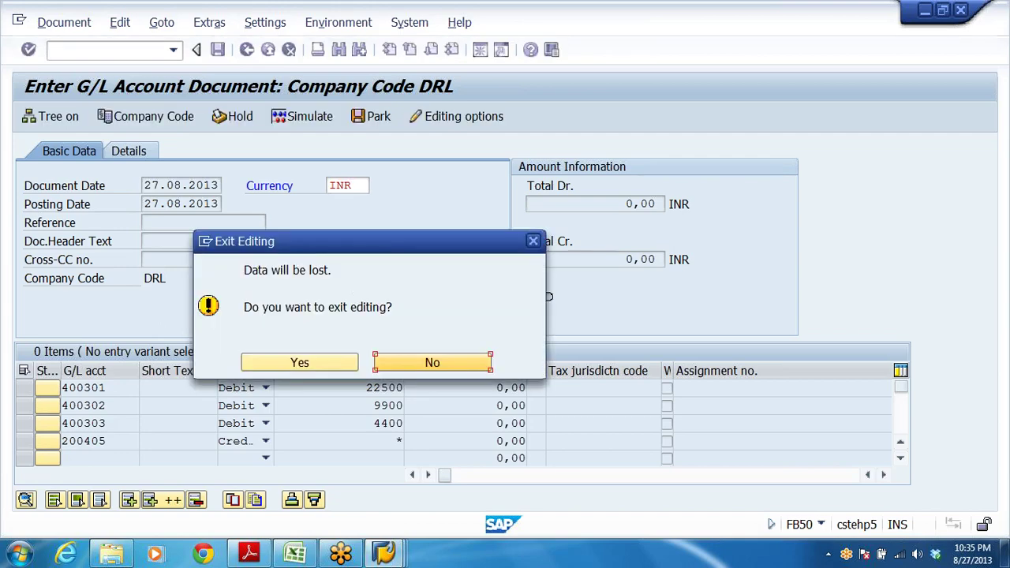
click(323, 363)
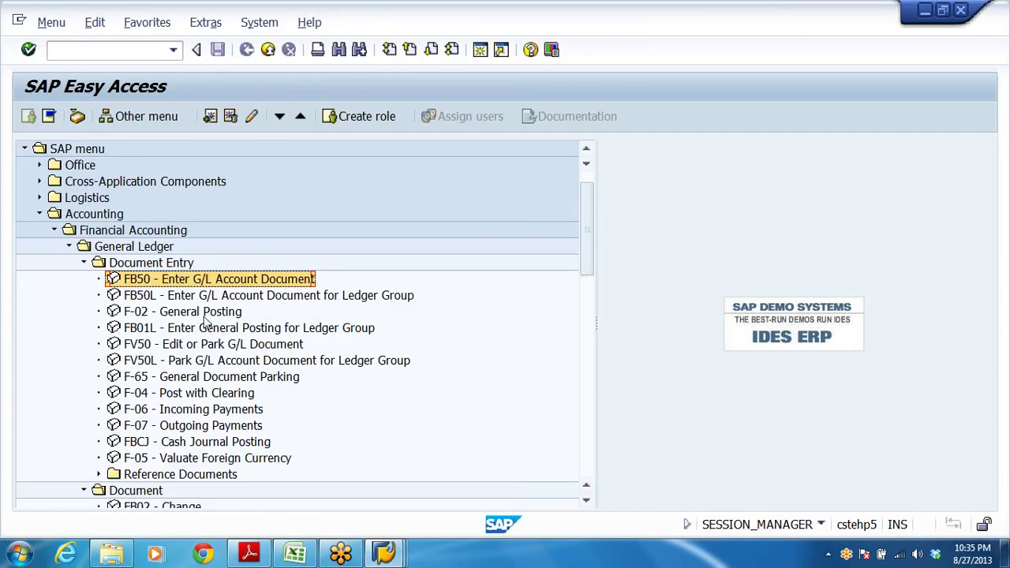
double_click(168, 279)
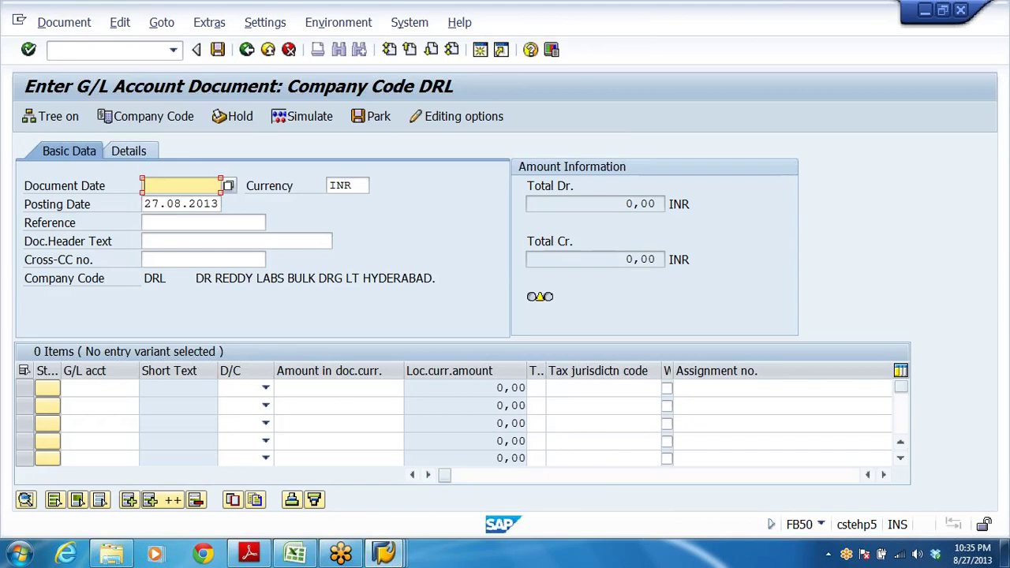
Change the company code to DRLB and set the document date to 27.08.2013
click(175, 118)
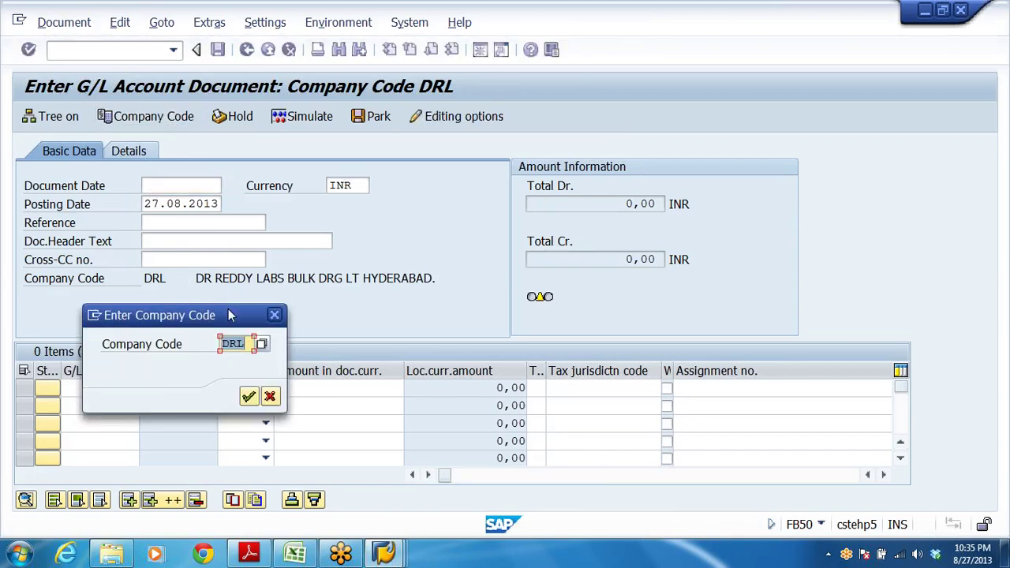
click(236, 344)
key(Return)
click(180, 185)
click(181, 198)
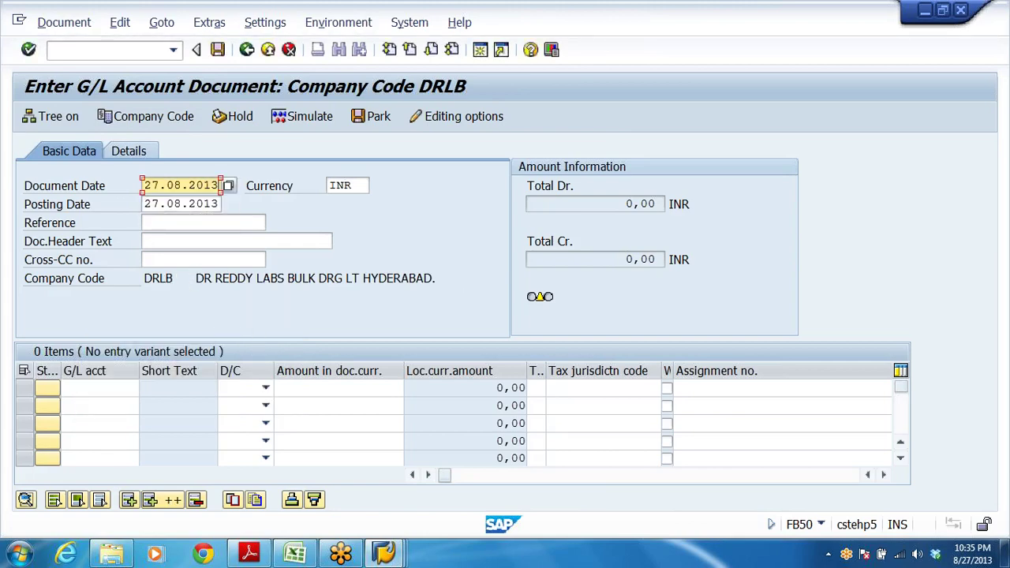
Enter G/L accounts 400301, 400302, 400303 and 200405 in the first four line items
click(87, 387)
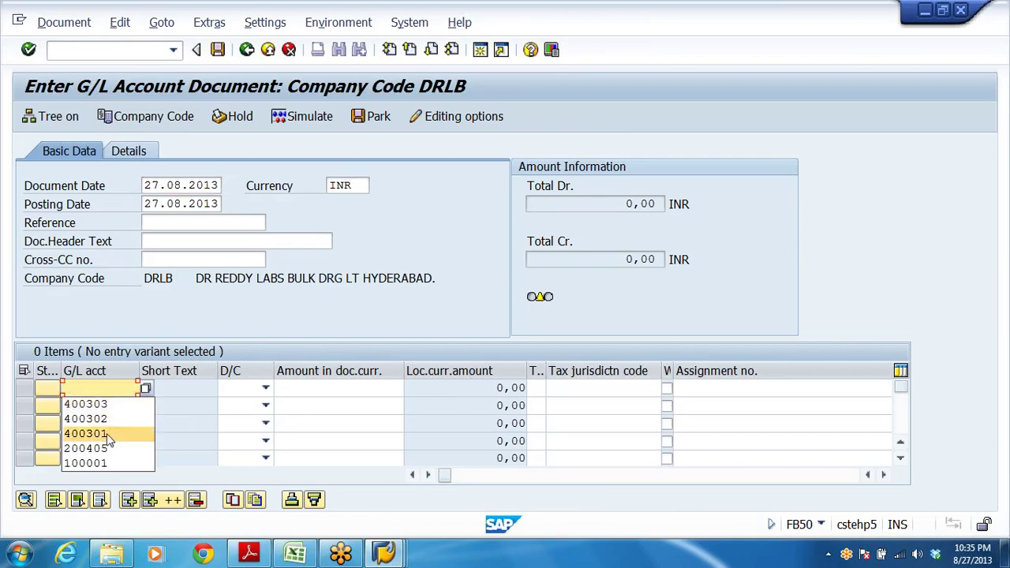
click(85, 438)
click(87, 405)
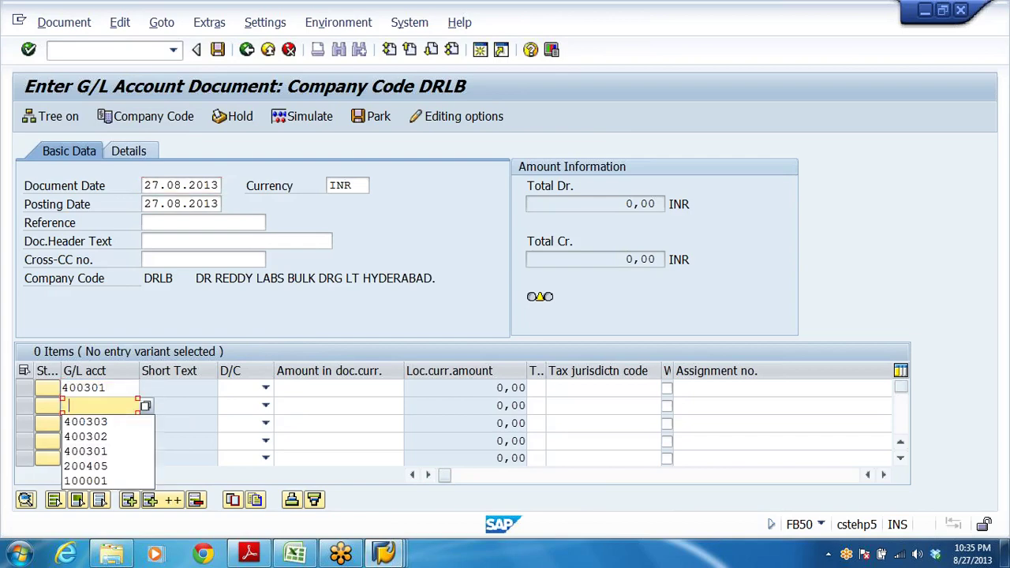
click(85, 434)
click(87, 423)
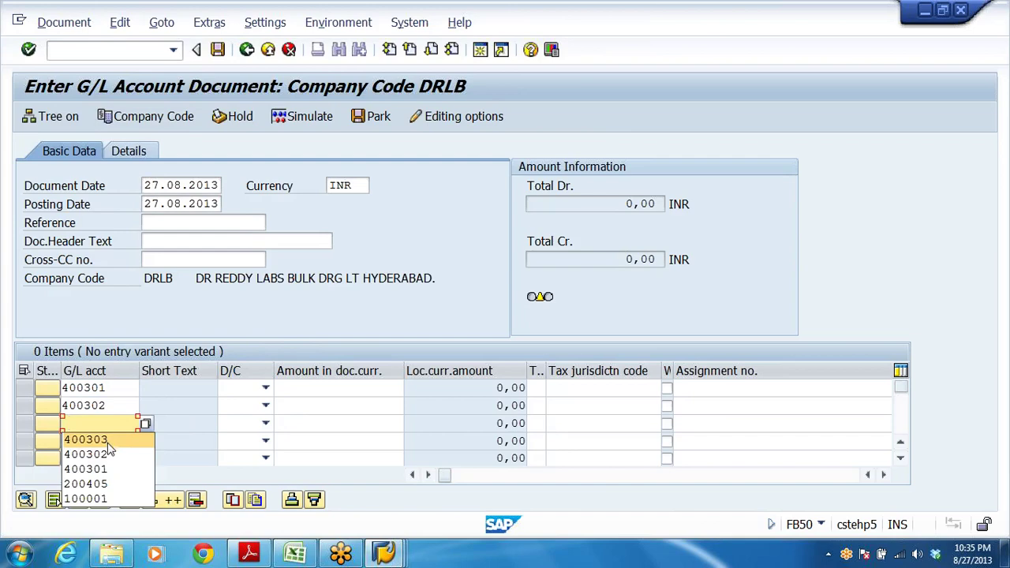
click(85, 440)
click(87, 440)
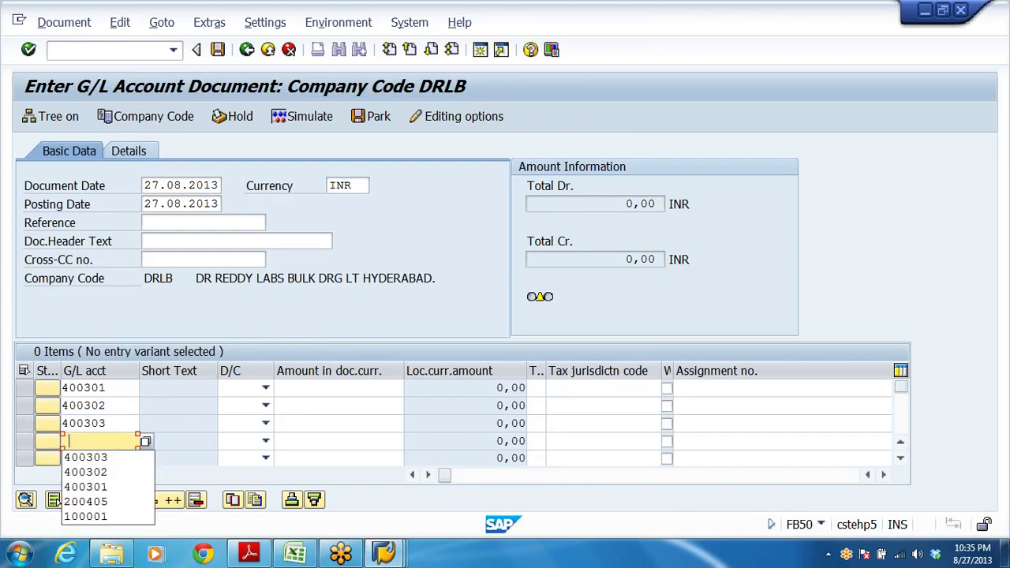
click(105, 501)
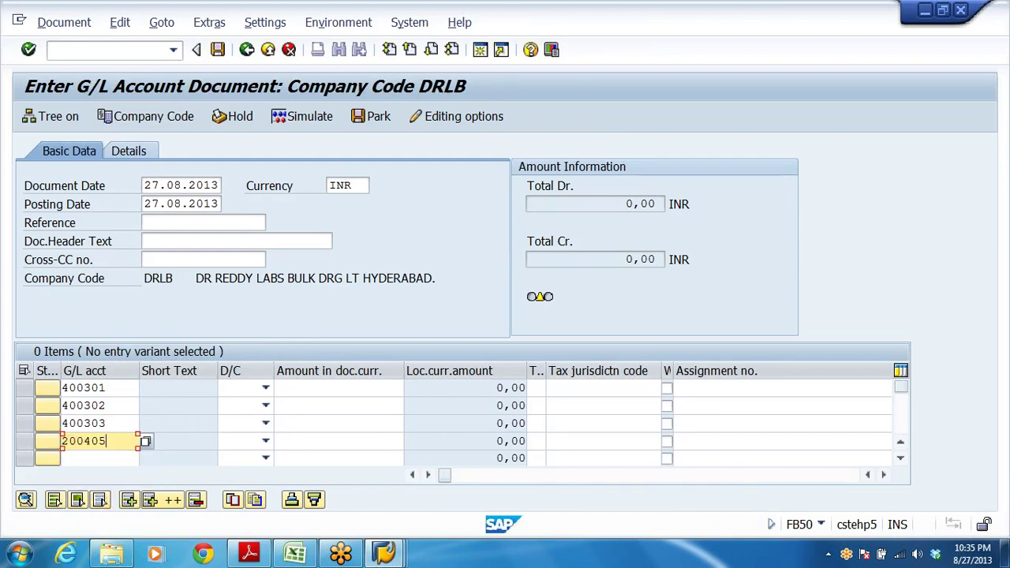
Set the line items for accounts 400301, 400302 and 400303 to Debit and the one for 200405 to Credit
click(266, 387)
click(237, 420)
click(266, 405)
click(237, 437)
click(266, 423)
click(260, 456)
click(266, 442)
click(259, 457)
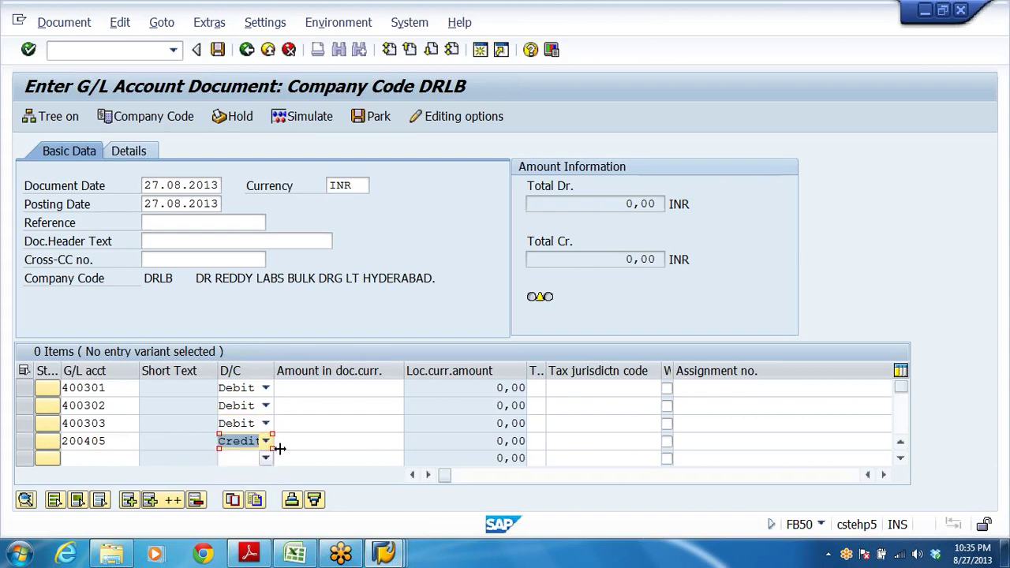
Enter debit amounts 22500, 9900 and 4400 and * as the credit amount, and submit the line items for checking
click(363, 387)
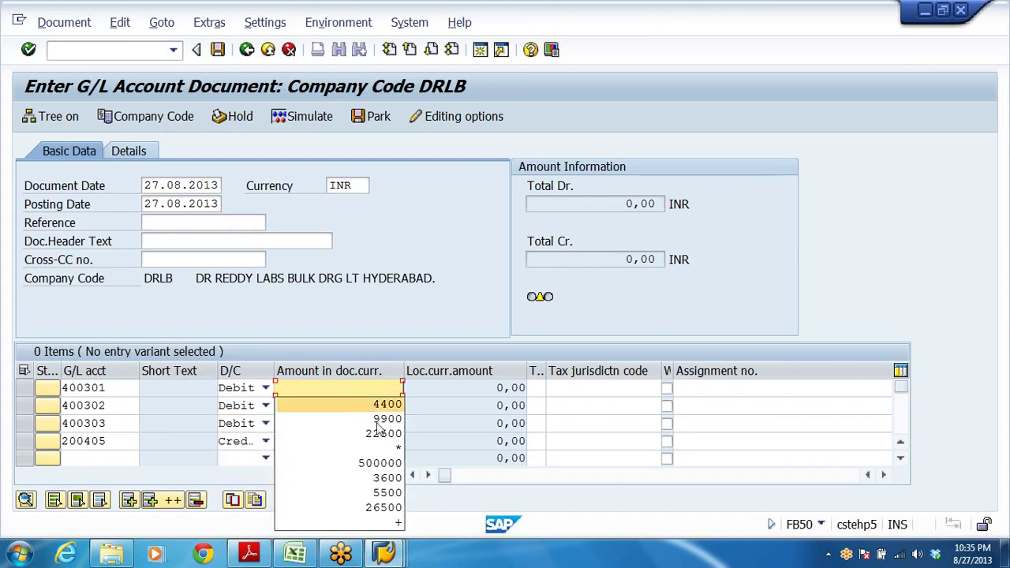
click(383, 433)
key(Down)
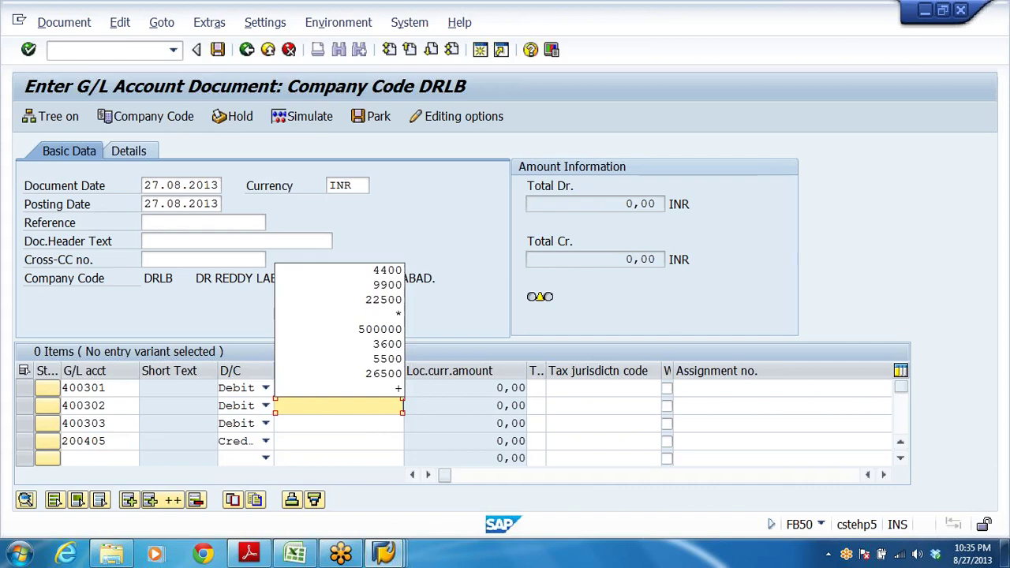
click(386, 285)
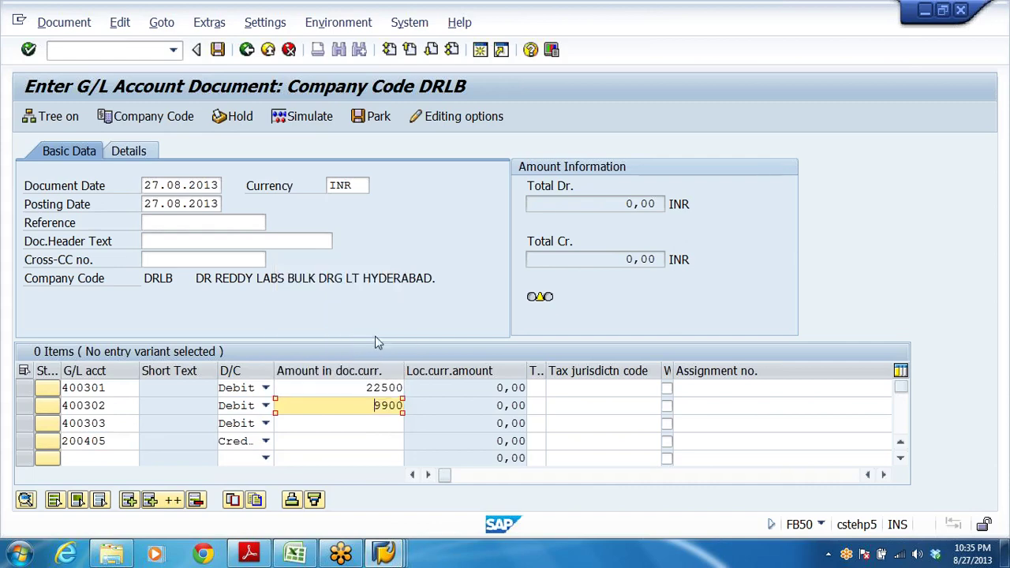
key(Down)
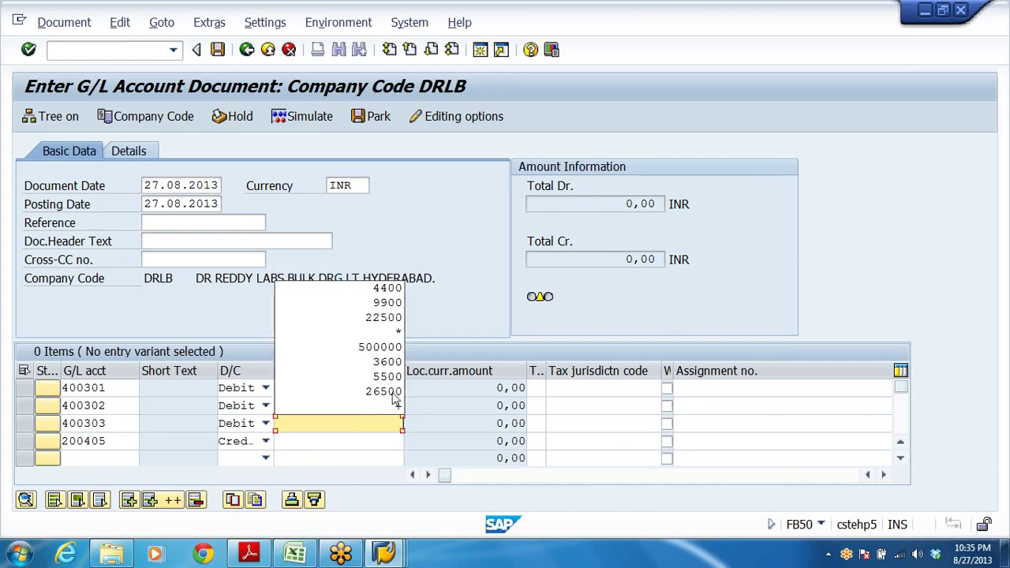
click(386, 287)
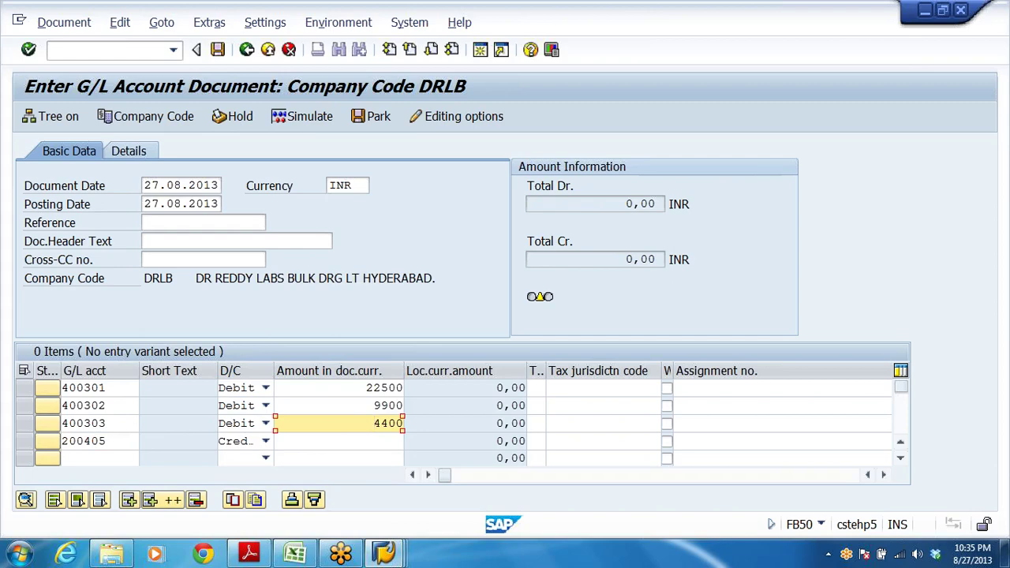
click(340, 441)
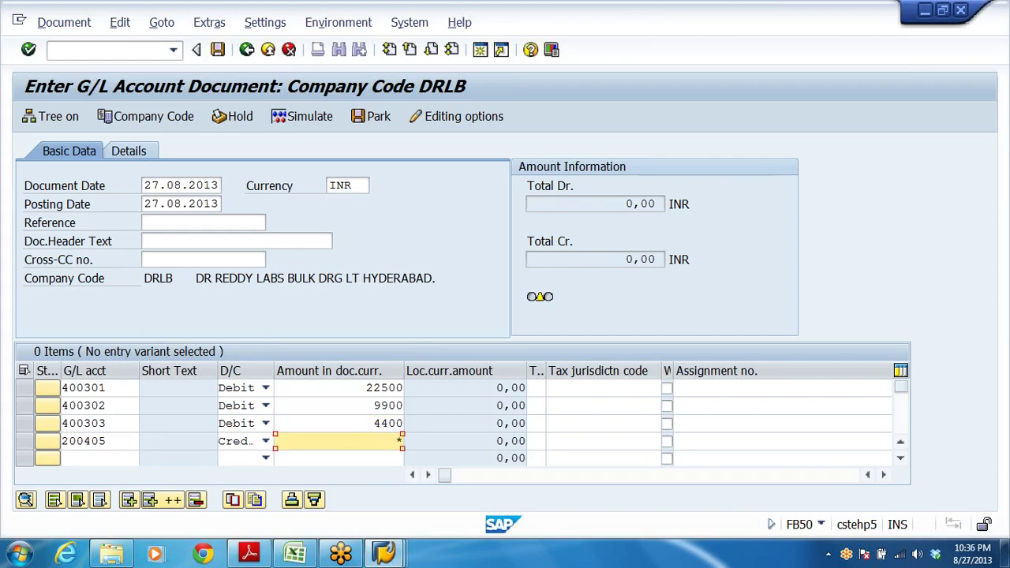
key(Return)
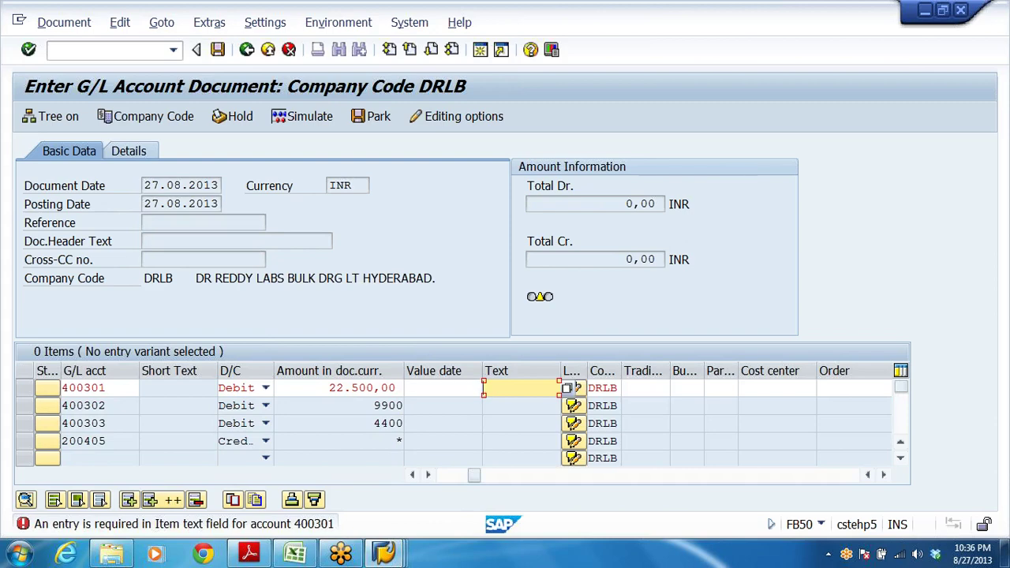
Enter the text EXP PAID and business area DRHY for the line item of account 400301
key(BackSpace)
text(P PAID)
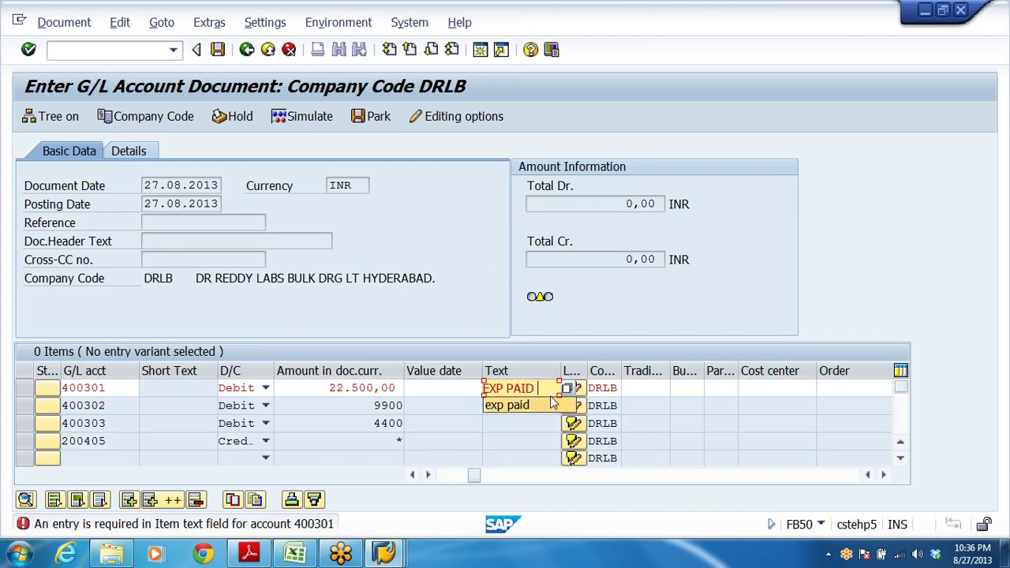
key(Escape)
key(shift+Home)
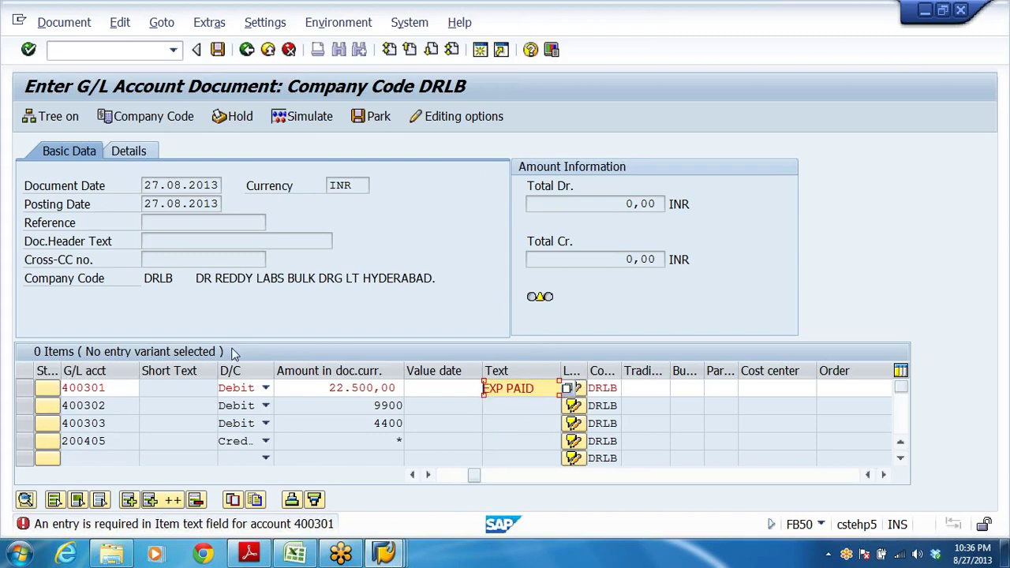
key(Return)
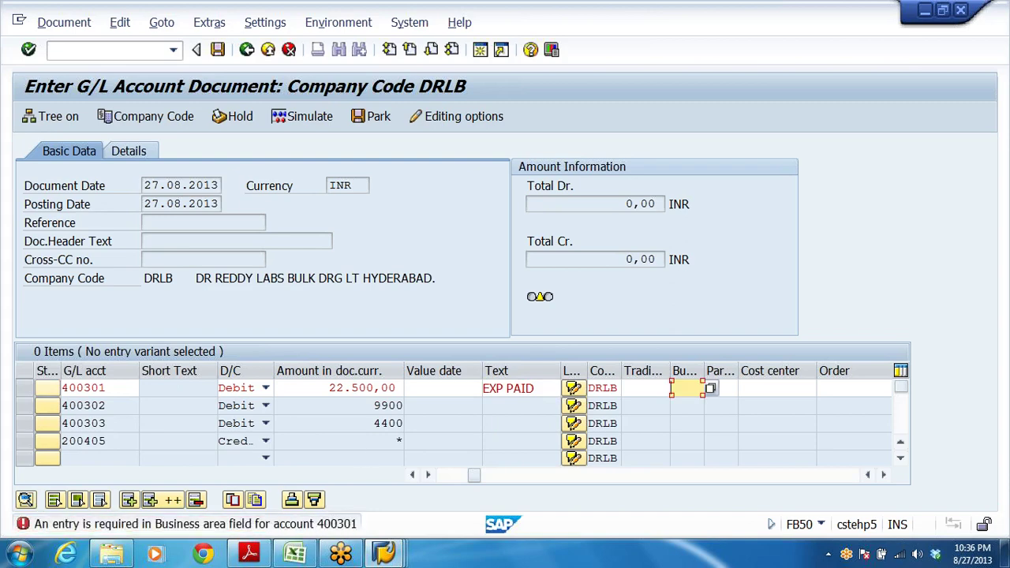
text(D)
click(693, 404)
key(Return)
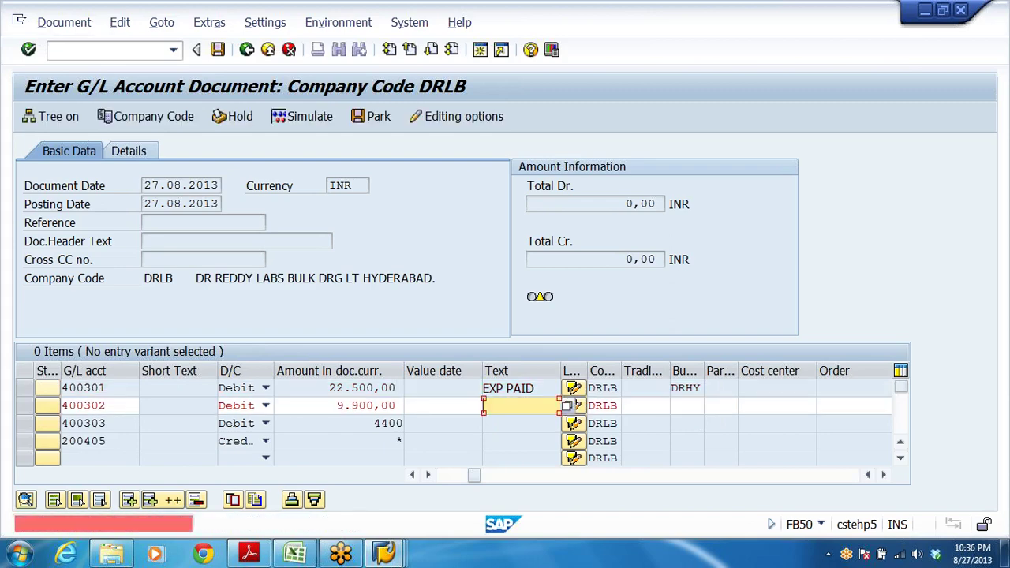
Enter the text EXP PAID and business area DRHY for the line item of account 400302
key(BackSpace)
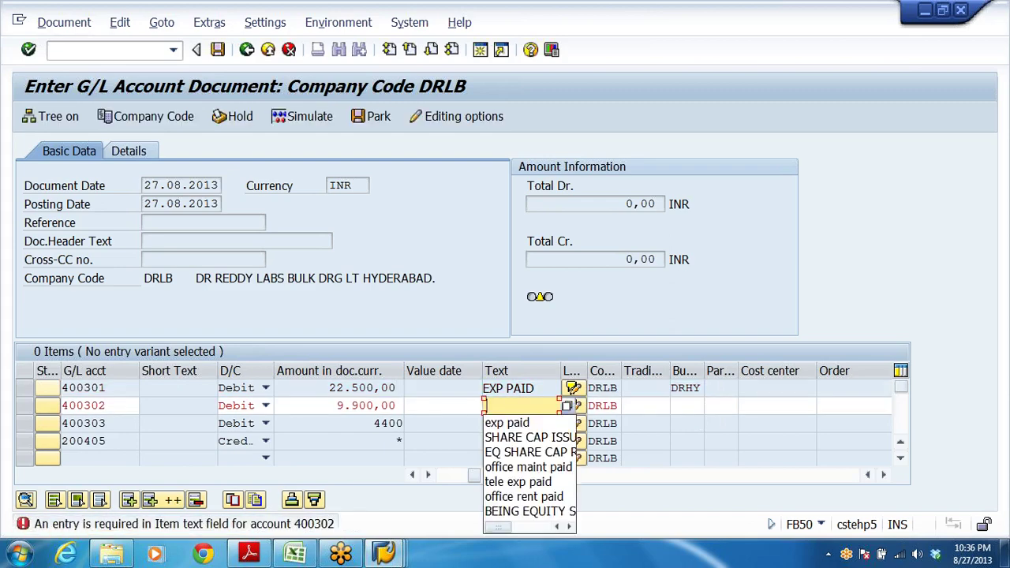
key(Down)
key(Return)
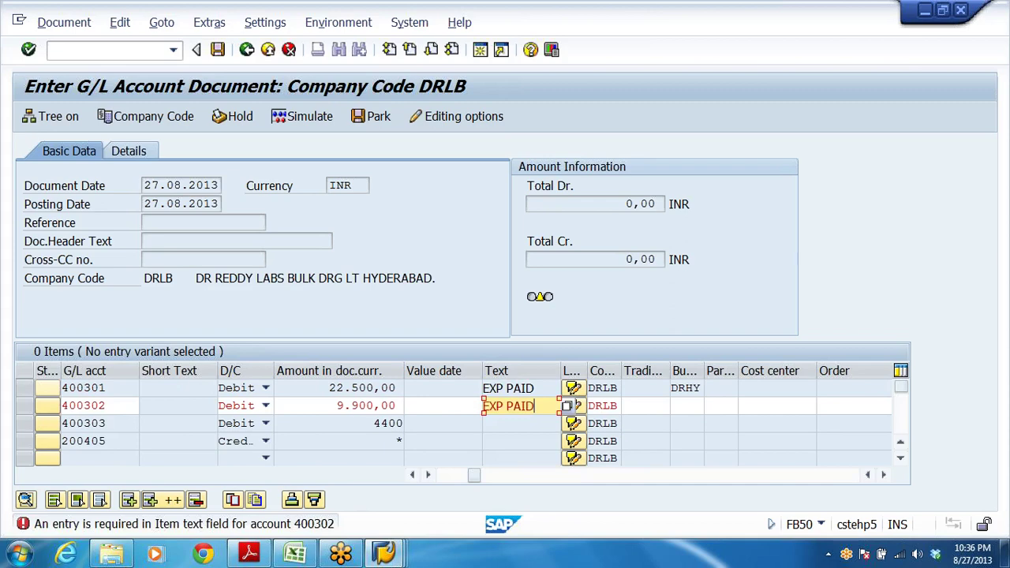
click(687, 406)
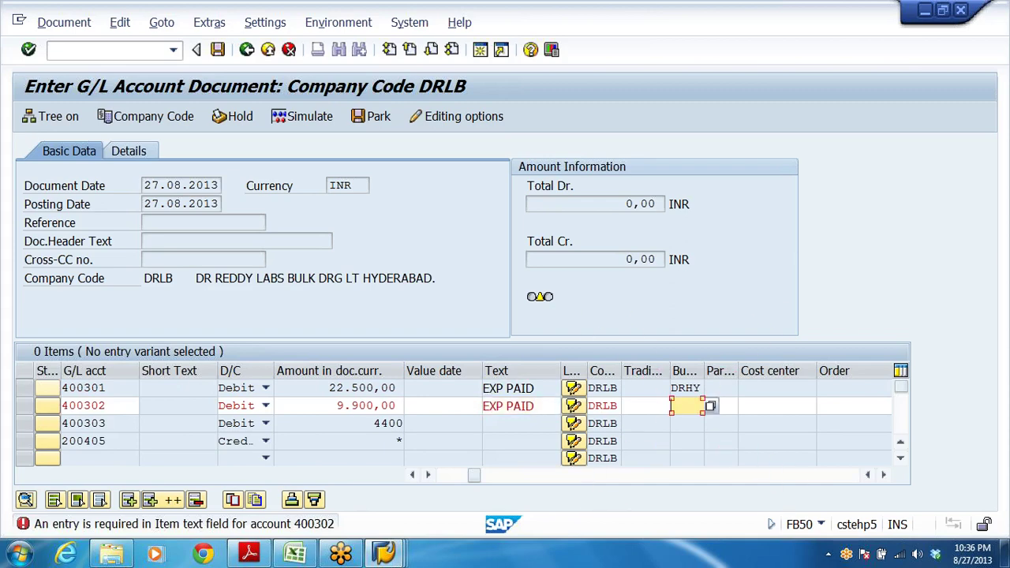
key(Down)
key(Down)
key(Return)
key(Return)
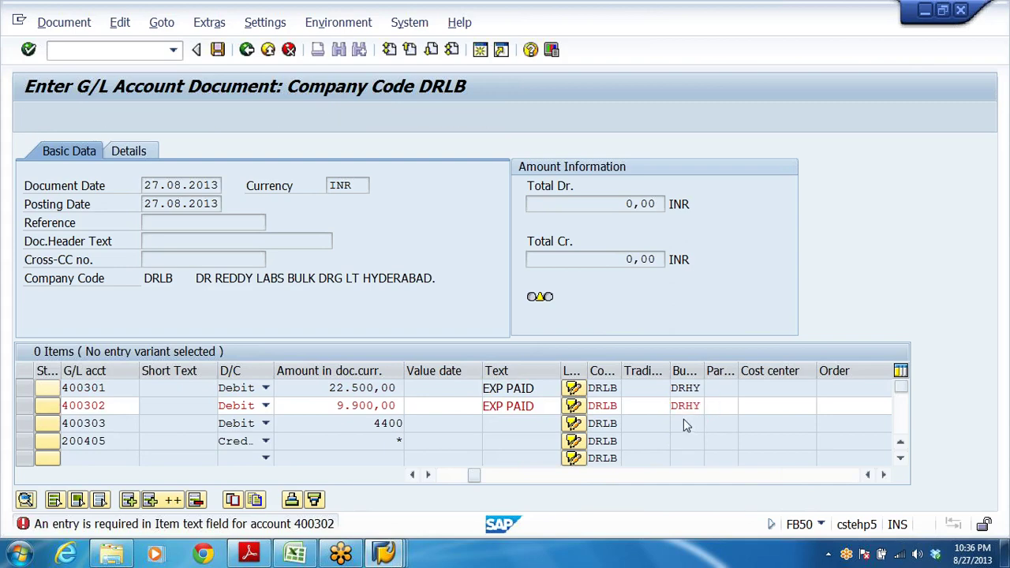
Enter the text exp paid and business area DRHY for the line item of account 400303, and post the document
text(e)
key(Down)
key(Return)
click(685, 424)
key(Down)
key(Down)
key(Return)
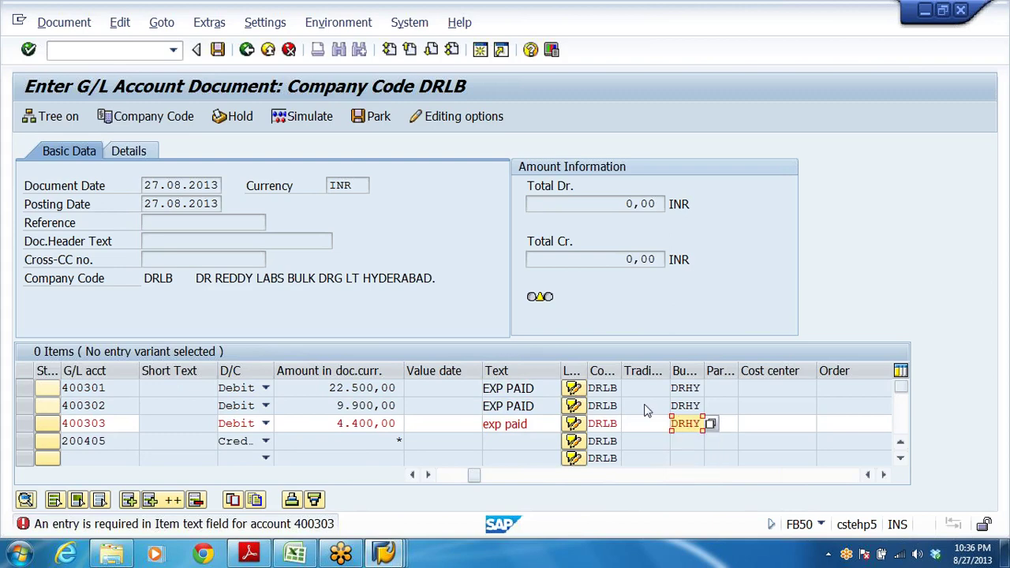
key(Return)
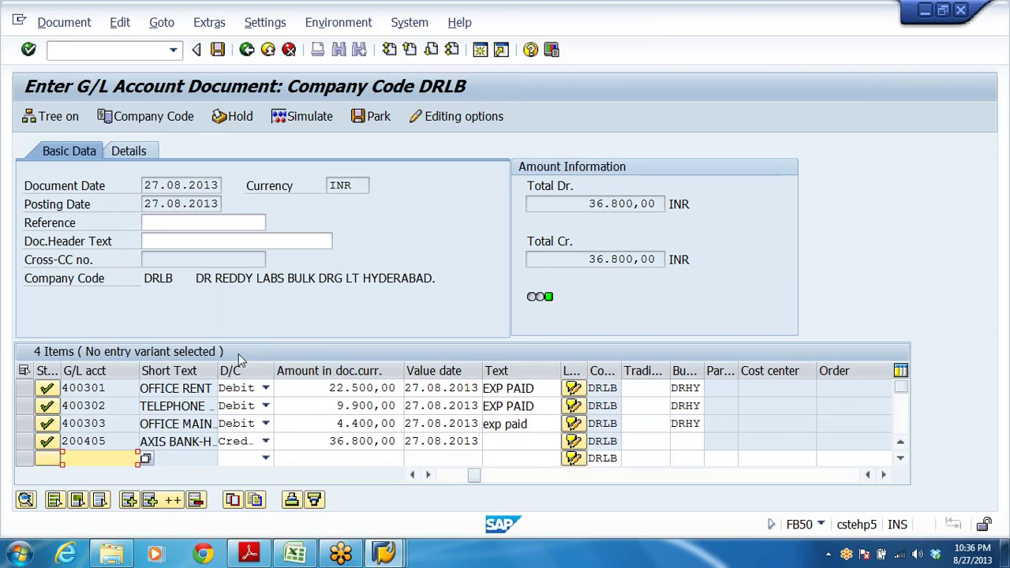
key(ctrl+s)
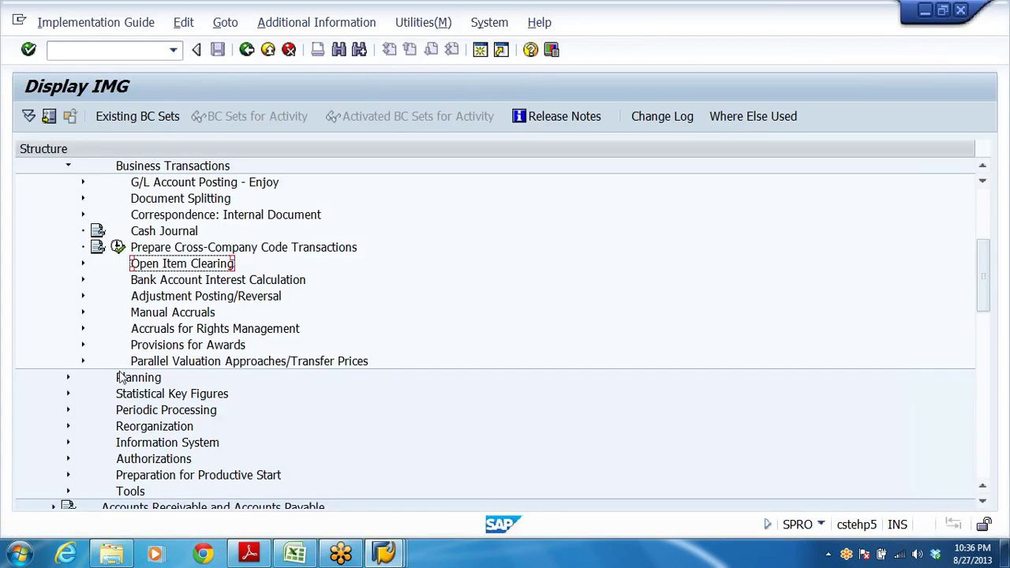
Switch to the Display IMG session and expand Document Splitting under General Ledger Accounting (New), Business Transactions
scroll(194, 332, up, 1)
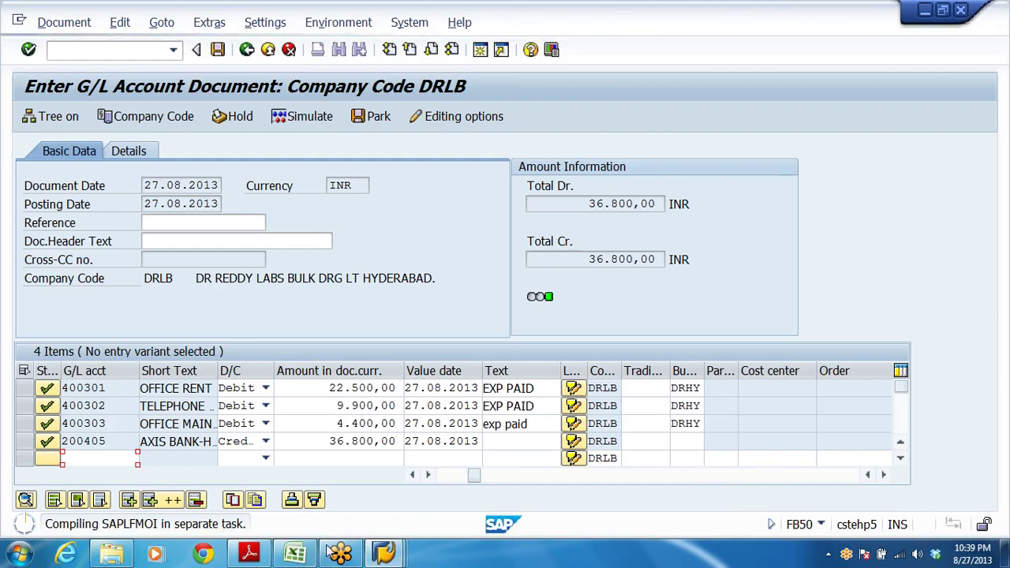
mouse_move(383, 552)
click(236, 488)
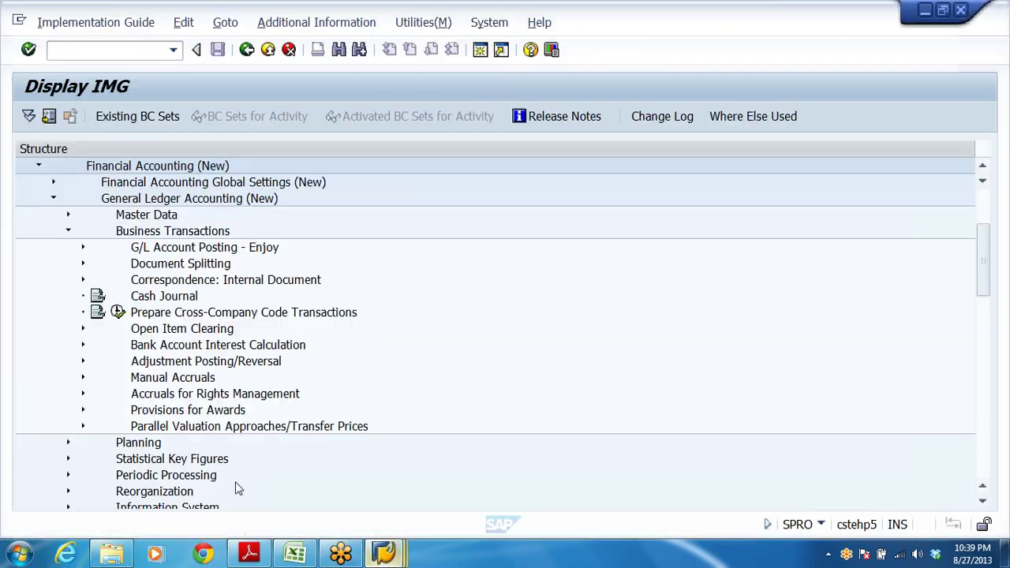
click(169, 347)
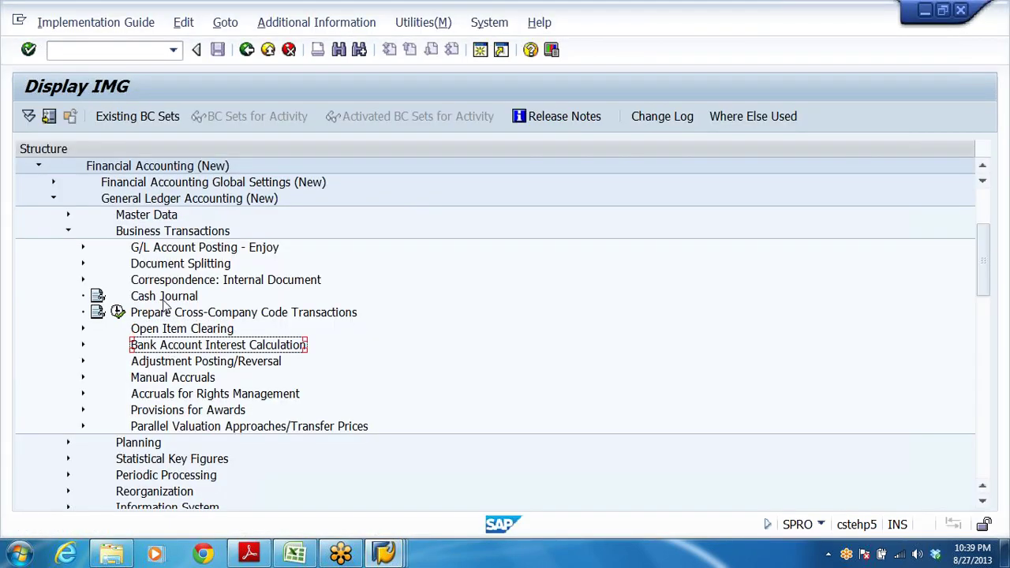
double_click(161, 269)
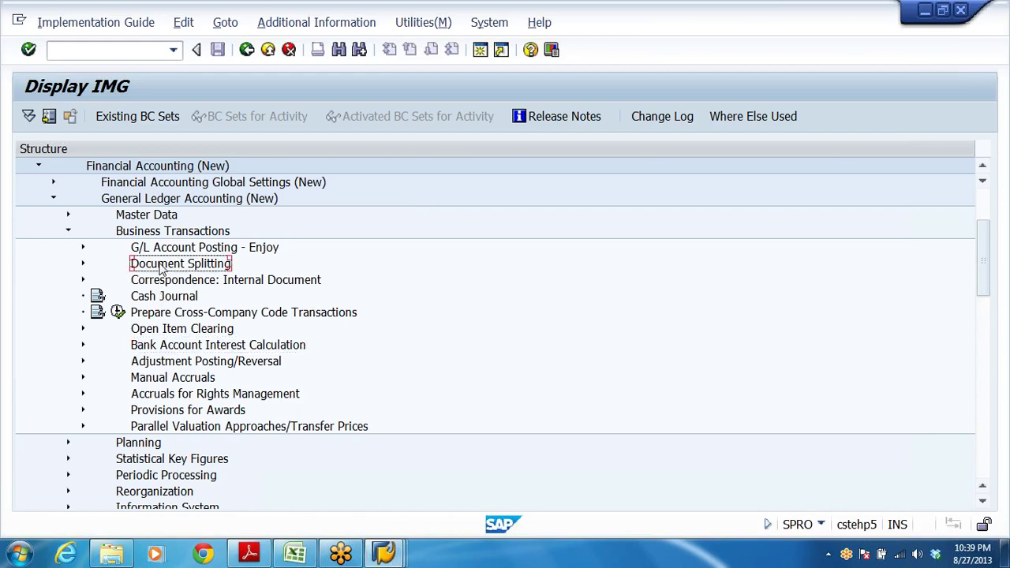
Try to open the Activate Document Splitting activity under Document Splitting
key(Down)
key(Down)
key(Down)
key(Down)
key(Down)
key(Down)
key(Down)
key(Down)
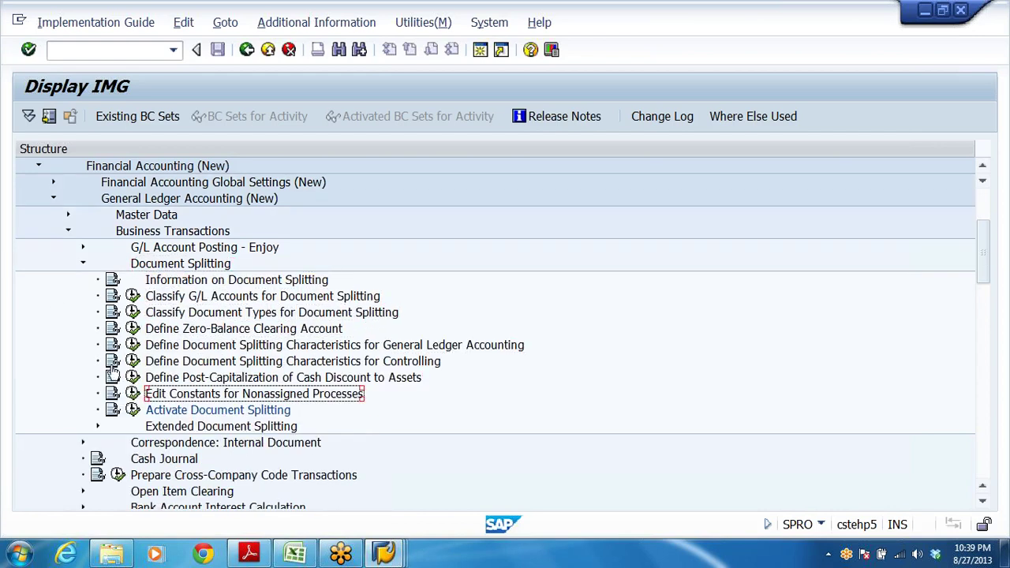
click(133, 411)
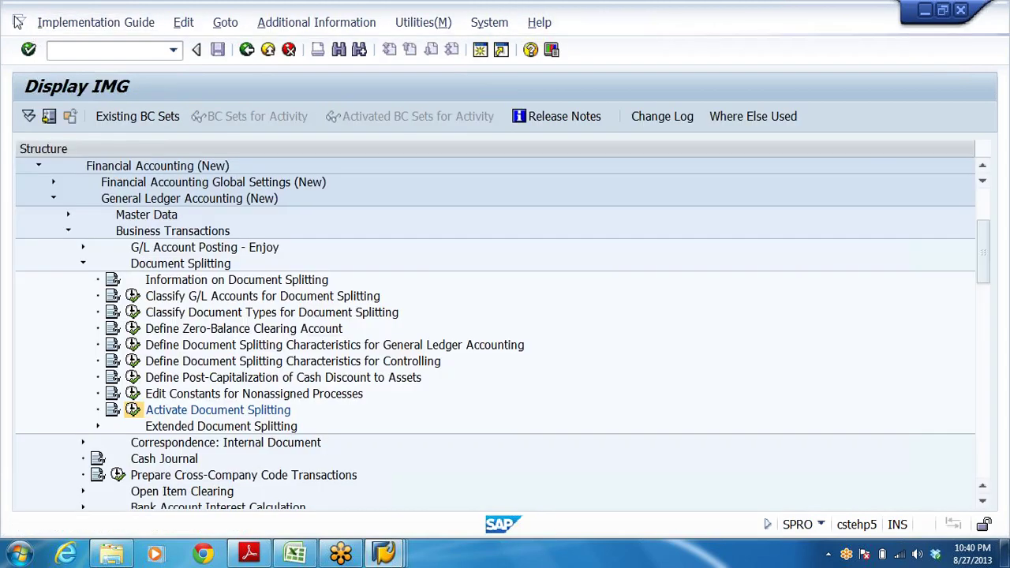
Stop the Display IMG transaction and switch back to the FB50 document entry session for company code DRLB
click(18, 21)
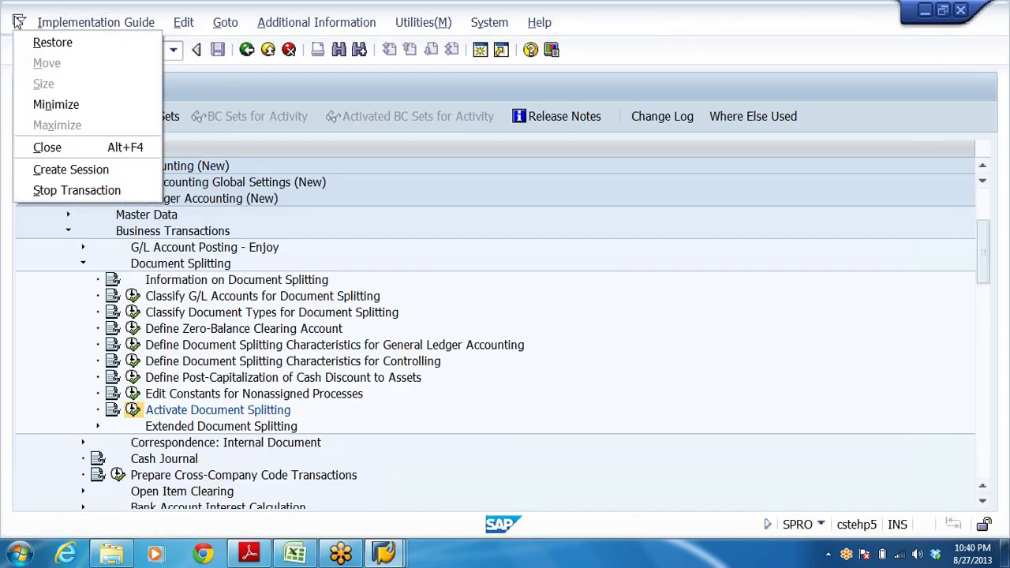
click(57, 191)
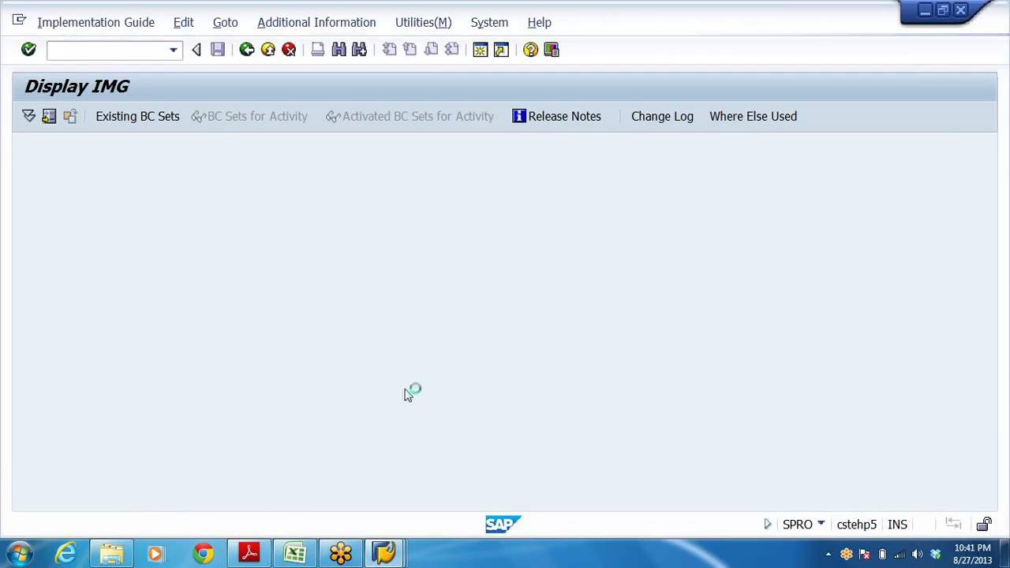
click(385, 553)
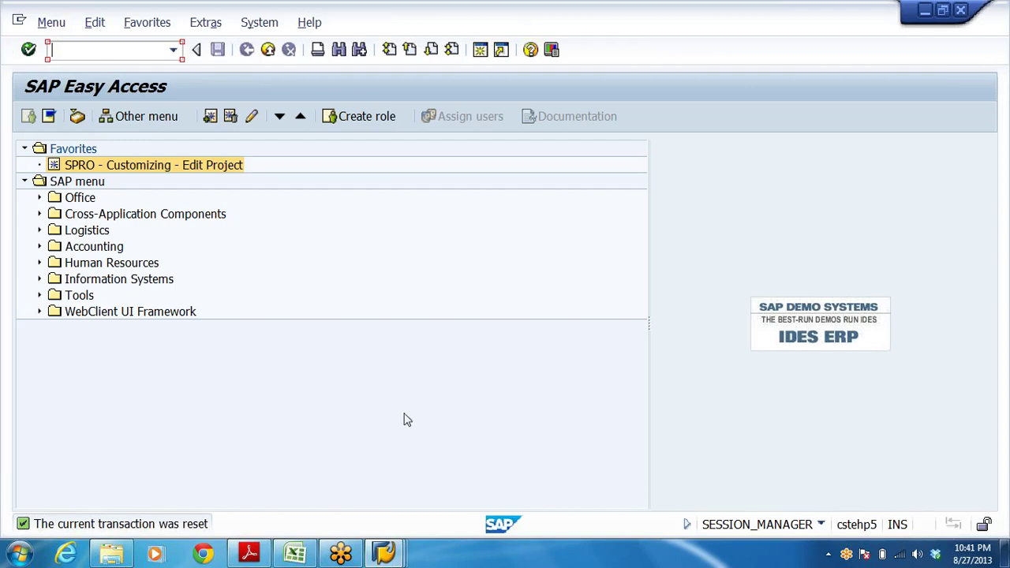
click(385, 550)
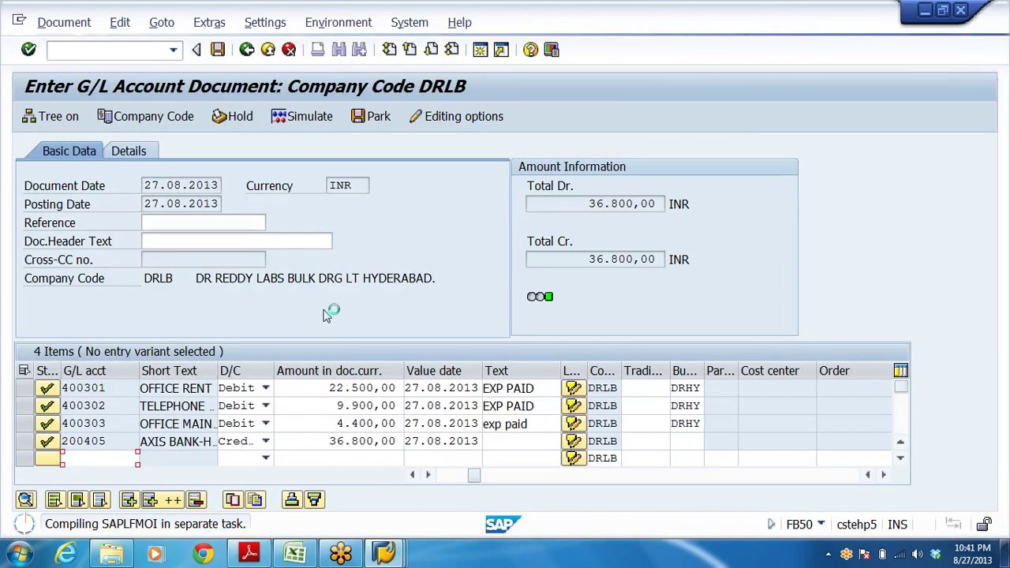